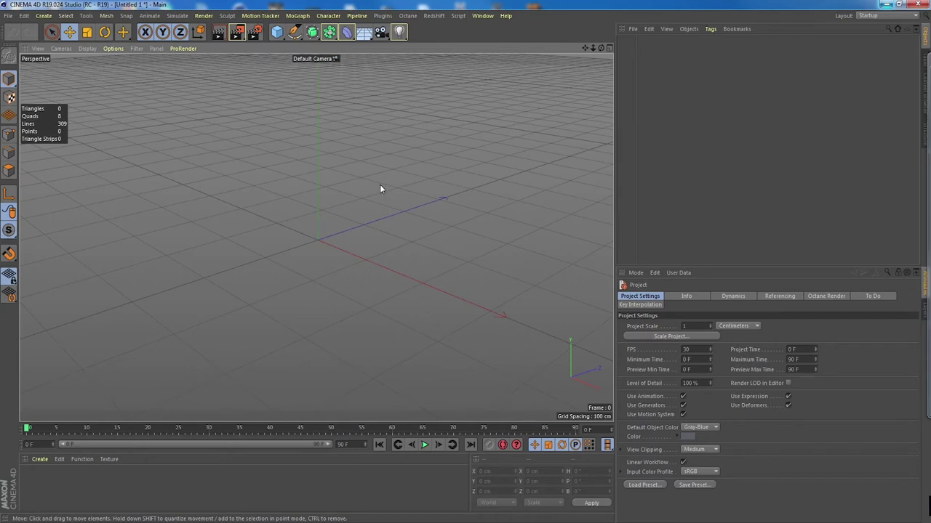
- Add a cylinder primitive to the scene with its default 50 cm radius and 200 cm height
{"action": "left_click_drag", "start_coordinate": [387, 163], "coordinate": [388, 185], "text": "alt"}
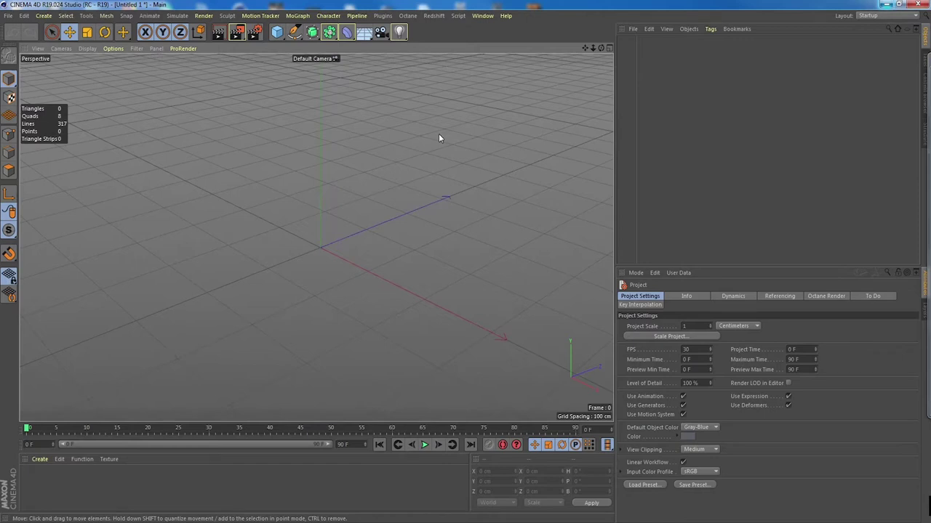
{"action": "left_click_drag", "start_coordinate": [439, 138], "coordinate": [364, 145], "text": "alt"}
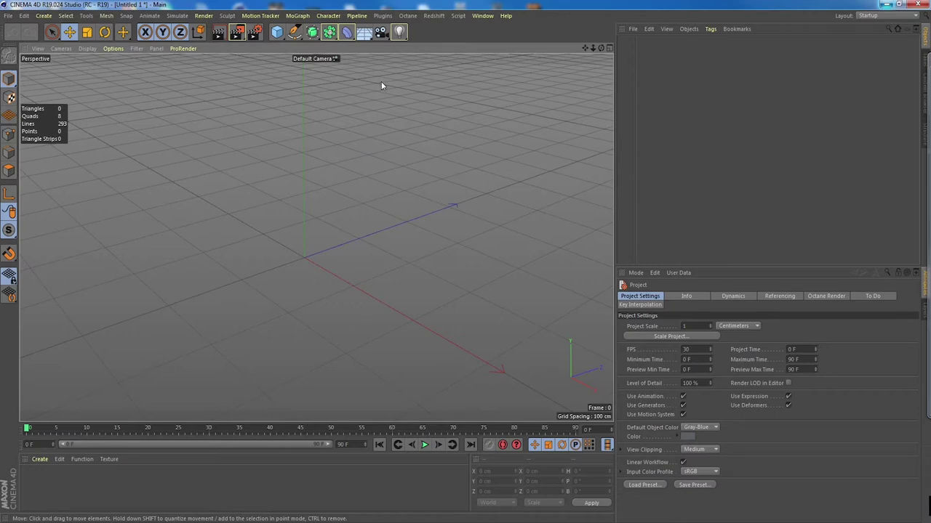
{"action": "left_click", "coordinate": [276, 34]}
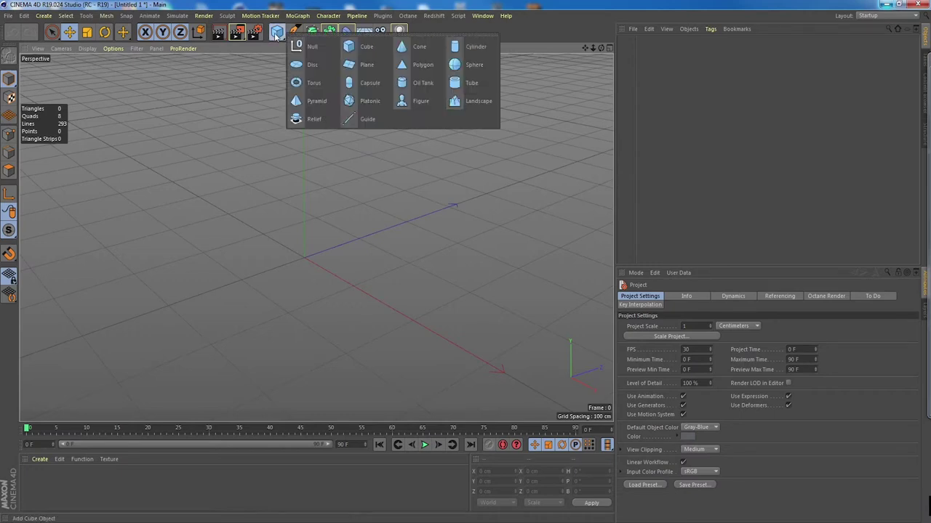
{"action": "left_click", "coordinate": [469, 46]}
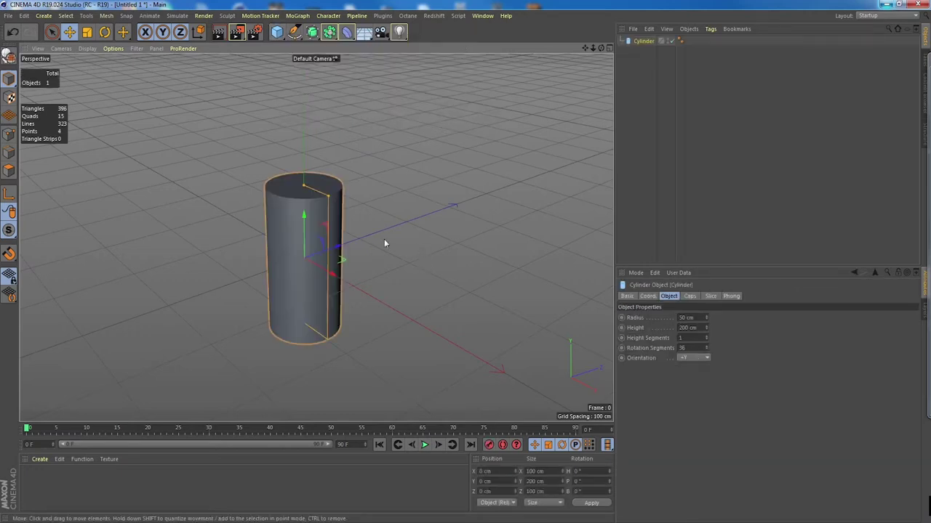
{"action": "right_click_drag", "start_coordinate": [334, 173], "coordinate": [382, 187], "text": "alt"}
{"action": "left_click_drag", "start_coordinate": [334, 211], "coordinate": [341, 205], "text": "alt"}
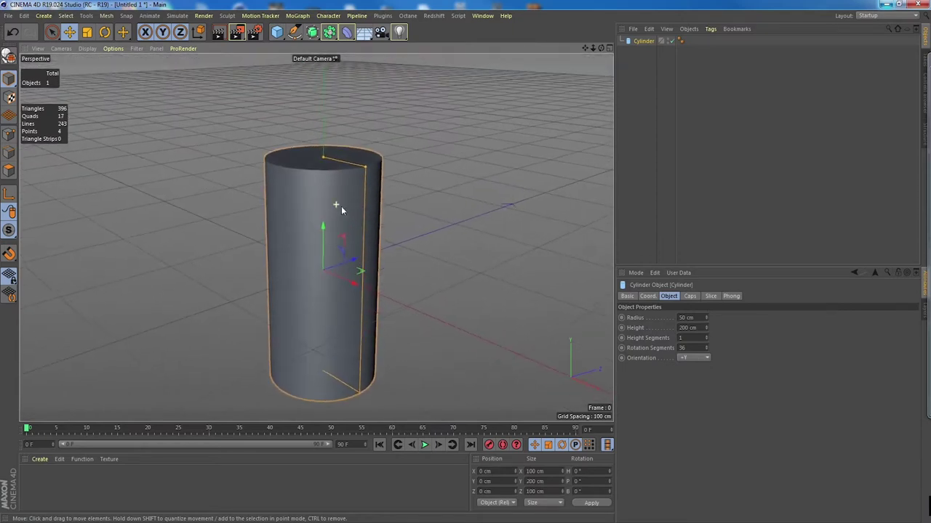
{"action": "right_click_drag", "start_coordinate": [316, 238], "coordinate": [377, 214], "text": "alt"}
{"action": "left_click_drag", "start_coordinate": [376, 213], "coordinate": [365, 165], "text": "alt"}
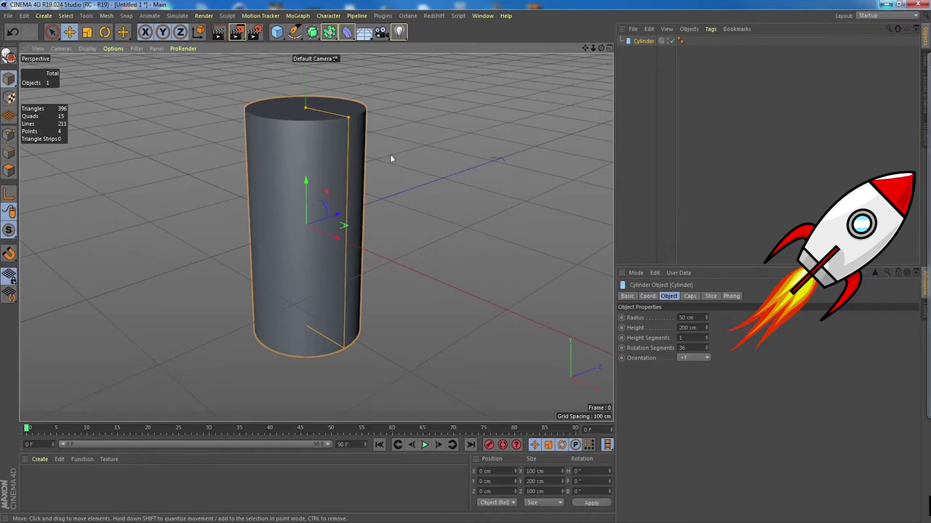
- Display the cylinder's polygon lines over the shaded surface in the perspective view
{"action": "left_click", "coordinate": [432, 172]}
{"action": "left_click", "coordinate": [327, 155]}
{"action": "key", "text": "n"}
{"action": "key", "text": "b"}
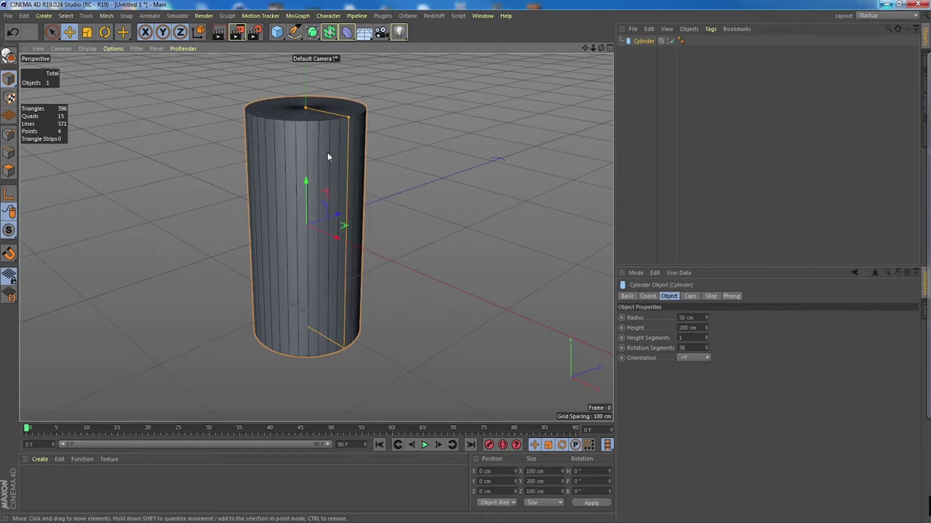
- Set the cylinder's rotation segments to 12
{"action": "left_click_drag", "start_coordinate": [320, 150], "coordinate": [440, 205], "text": "alt"}
{"action": "right_click", "coordinate": [330, 175], "text": "shift"}
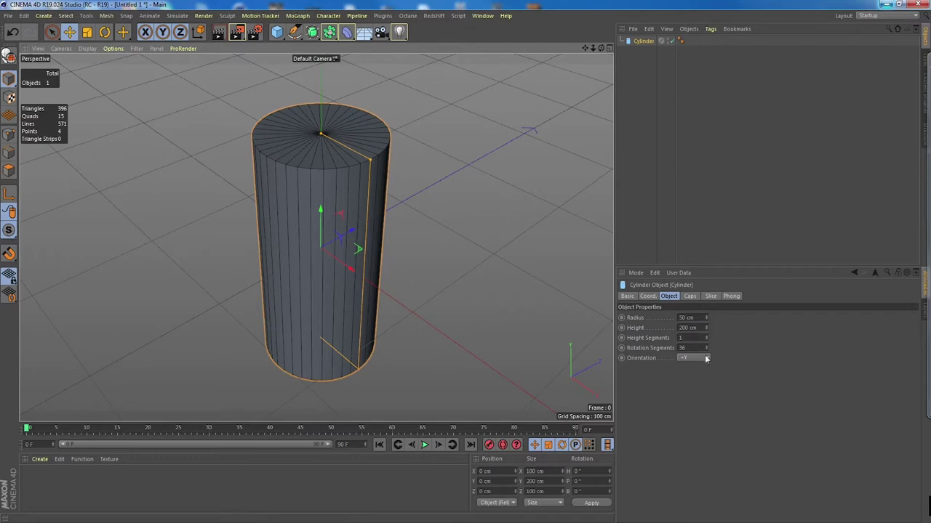
{"action": "left_click_drag", "start_coordinate": [706, 349], "coordinate": [705, 369]}
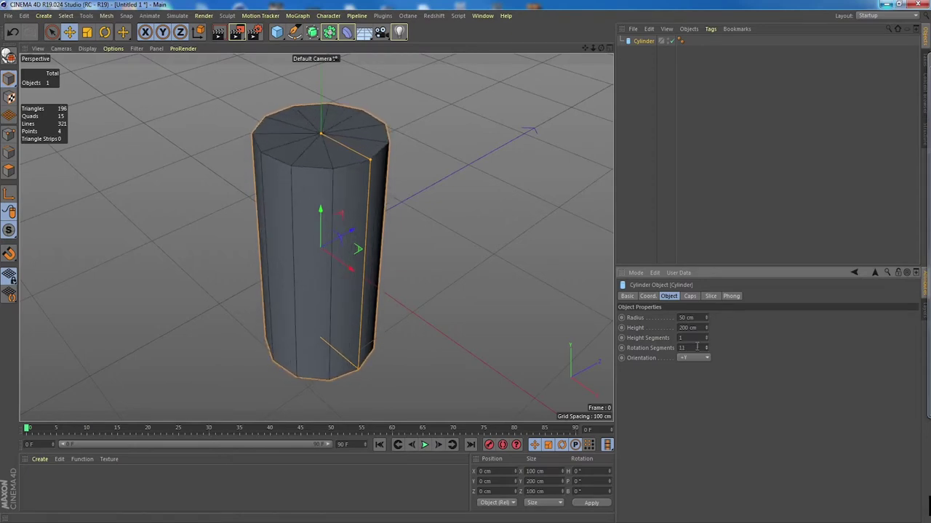
{"action": "type", "text": "12"}
{"action": "key", "text": "Return"}
{"action": "left_click_drag", "start_coordinate": [432, 216], "coordinate": [413, 188], "text": "alt"}
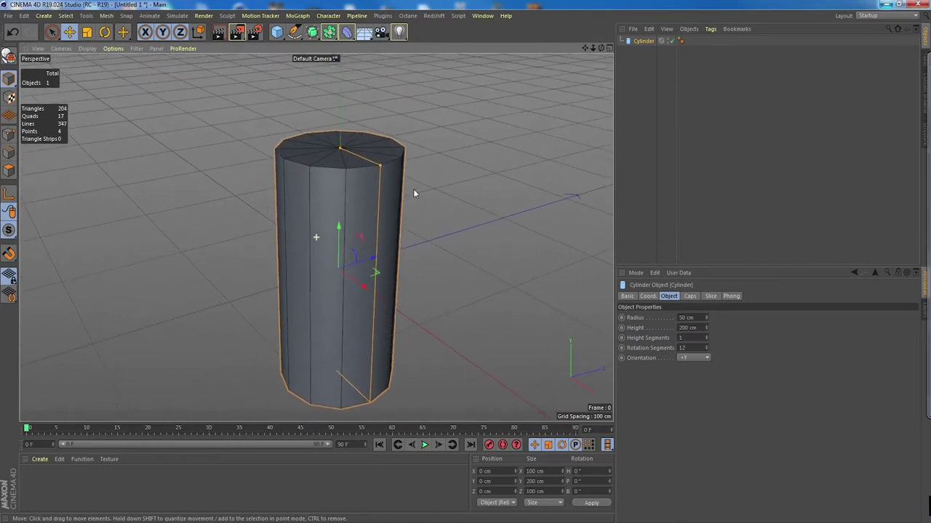
- Convert the parametric cylinder into an editable polygon object
{"action": "left_click", "coordinate": [8, 135]}
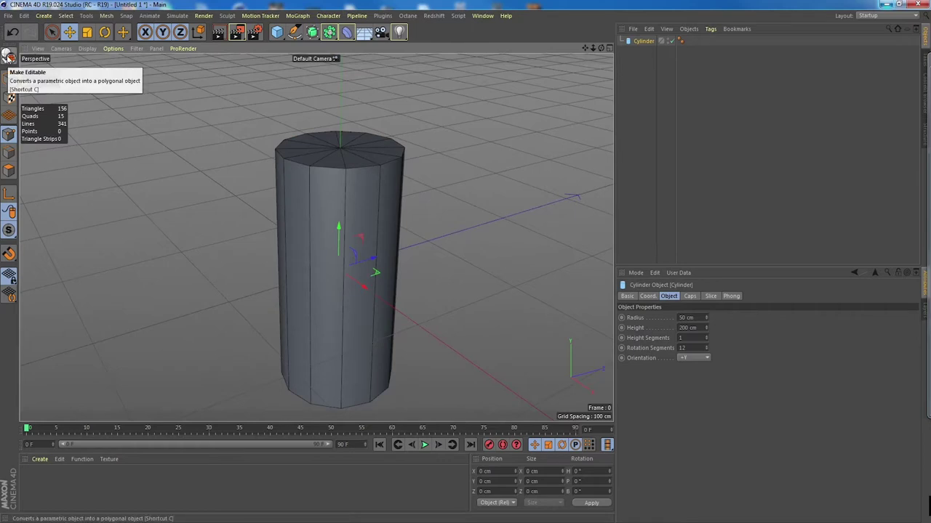
{"action": "left_click", "coordinate": [9, 57]}
{"action": "left_click_drag", "start_coordinate": [270, 176], "coordinate": [230, 179], "text": "alt"}
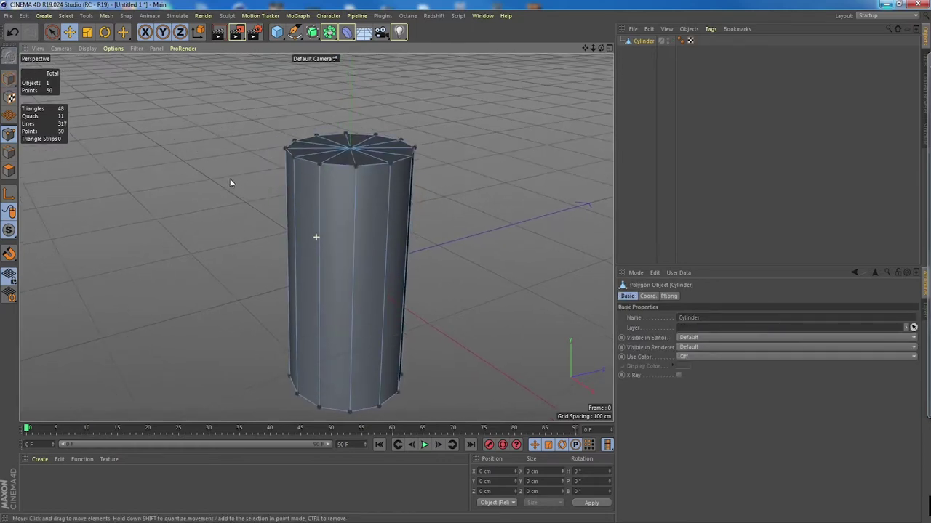
- Select all of the cylinder's polygons and optimize the mesh to weld the caps to the body
{"action": "left_click", "coordinate": [8, 170]}
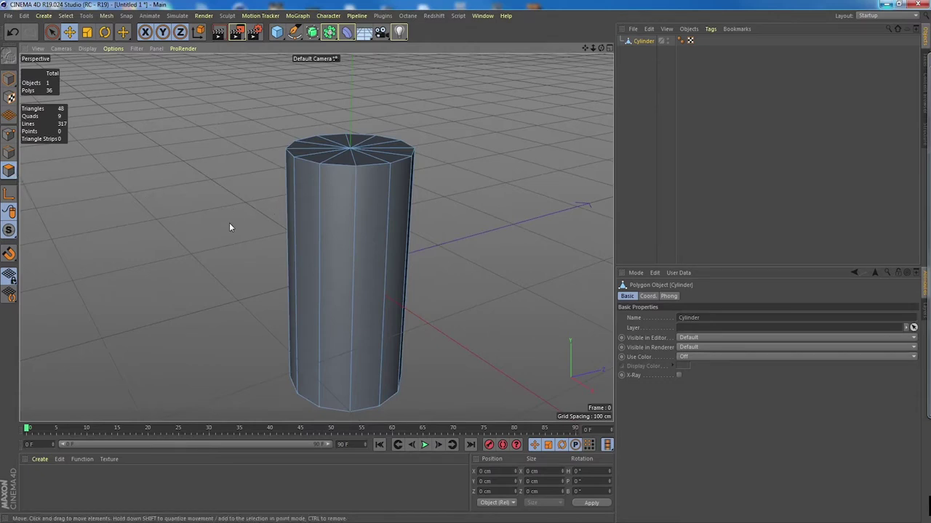
{"action": "key", "text": "ctrl+a"}
{"action": "right_click", "coordinate": [351, 206]}
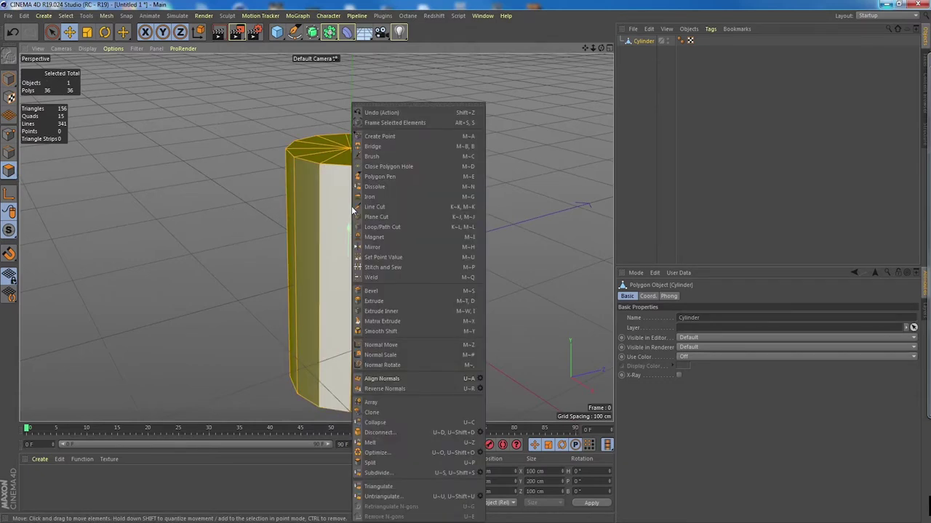
{"action": "left_click", "coordinate": [405, 454]}
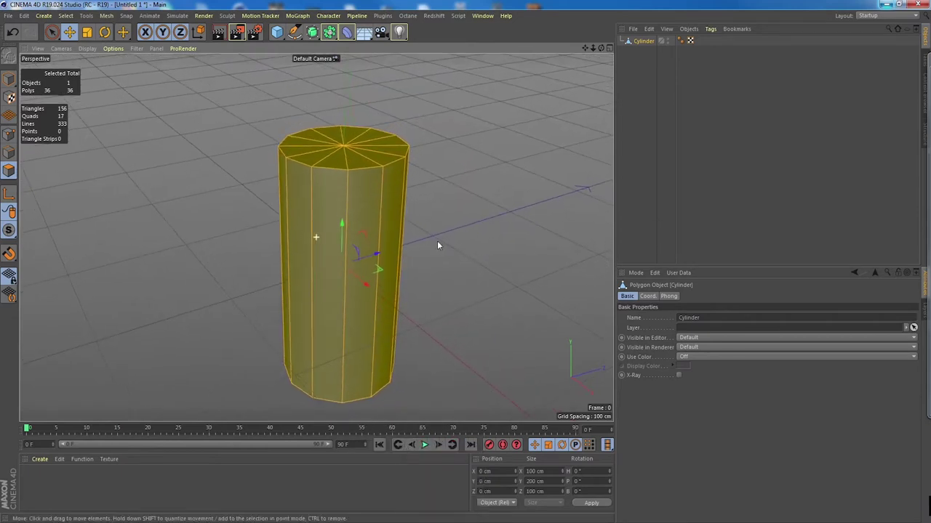
- Raise the centre point of the top cap to a Y position of about 197 cm to form a pointed nose
{"action": "left_click", "coordinate": [8, 138]}
{"action": "left_click", "coordinate": [342, 145]}
{"action": "left_click_drag", "start_coordinate": [343, 145], "coordinate": [314, 48], "text": "alt"}
{"action": "scroll", "coordinate": [370, 211], "scroll_direction": "down", "scroll_amount": 1}
{"action": "left_click_drag", "start_coordinate": [405, 164], "coordinate": [392, 208], "text": "alt"}
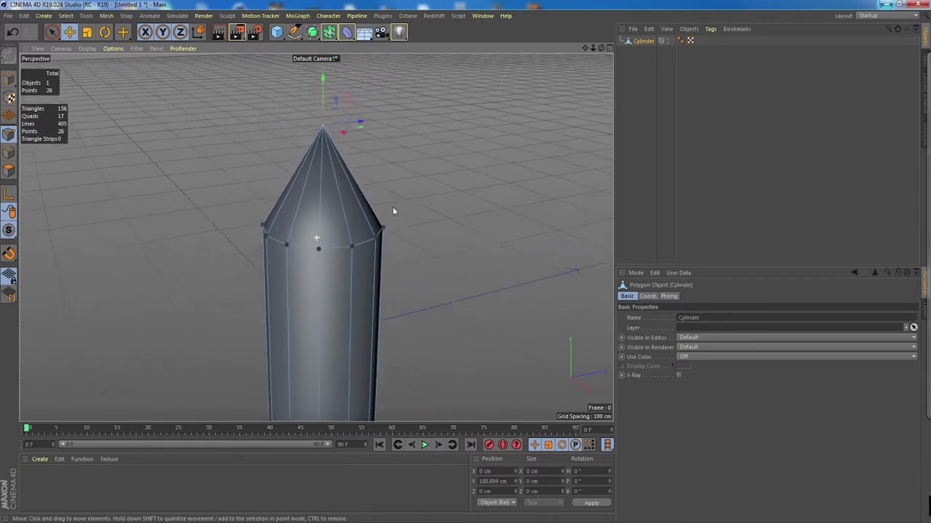
{"action": "middle_click_drag", "start_coordinate": [393, 207], "coordinate": [390, 224], "text": "alt"}
{"action": "left_click_drag", "start_coordinate": [317, 101], "coordinate": [320, 79]}
{"action": "right_click_drag", "start_coordinate": [439, 198], "coordinate": [392, 194], "text": "alt"}
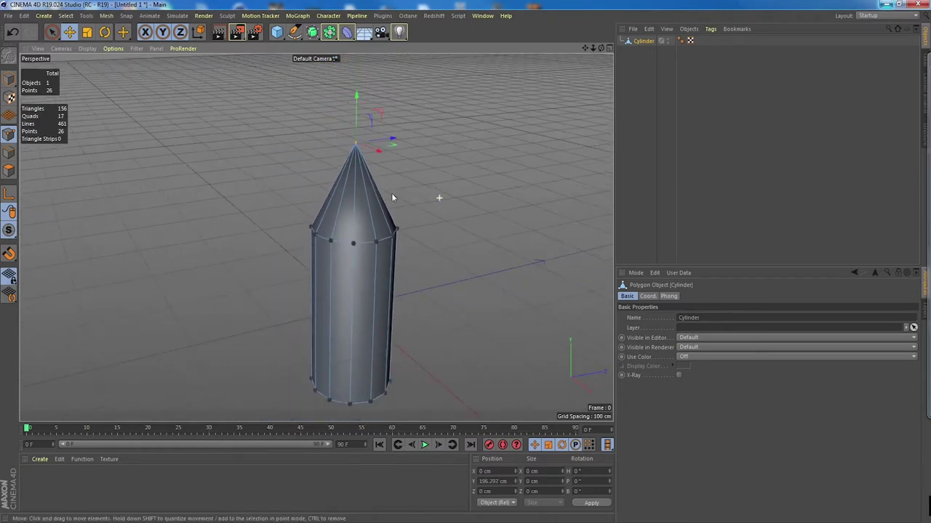
- Lower the nose tip point slightly to a Y position of about 193 cm
{"action": "left_click_drag", "start_coordinate": [391, 196], "coordinate": [346, 201], "text": "alt"}
{"action": "right_click_drag", "start_coordinate": [306, 141], "coordinate": [392, 171], "text": "alt"}
{"action": "middle_click_drag", "start_coordinate": [342, 162], "coordinate": [350, 192], "text": "alt"}
{"action": "left_click_drag", "start_coordinate": [344, 191], "coordinate": [352, 210], "text": "alt"}
{"action": "middle_click_drag", "start_coordinate": [339, 161], "coordinate": [349, 201], "text": "alt"}
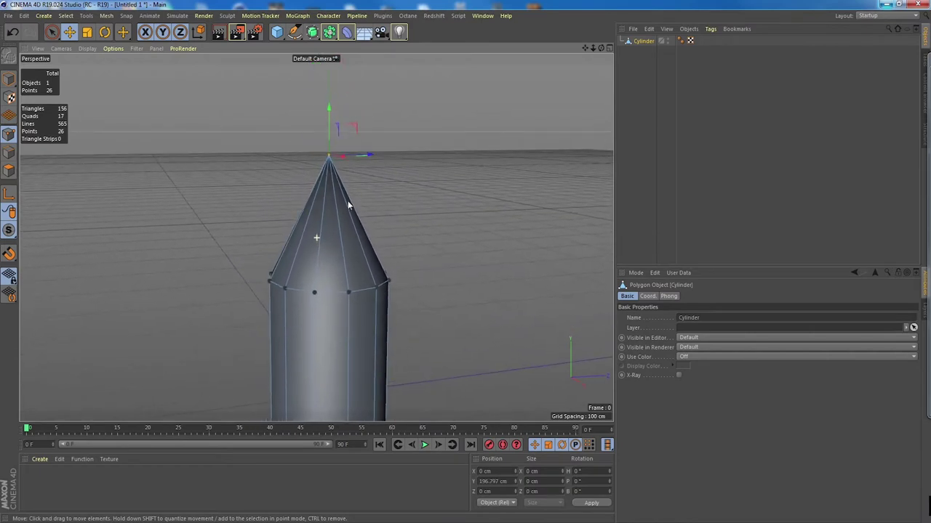
{"action": "left_click_drag", "start_coordinate": [329, 116], "coordinate": [328, 125]}
{"action": "left_click_drag", "start_coordinate": [312, 207], "coordinate": [330, 224], "text": "alt"}
{"action": "right_click_drag", "start_coordinate": [303, 163], "coordinate": [350, 178], "text": "alt"}
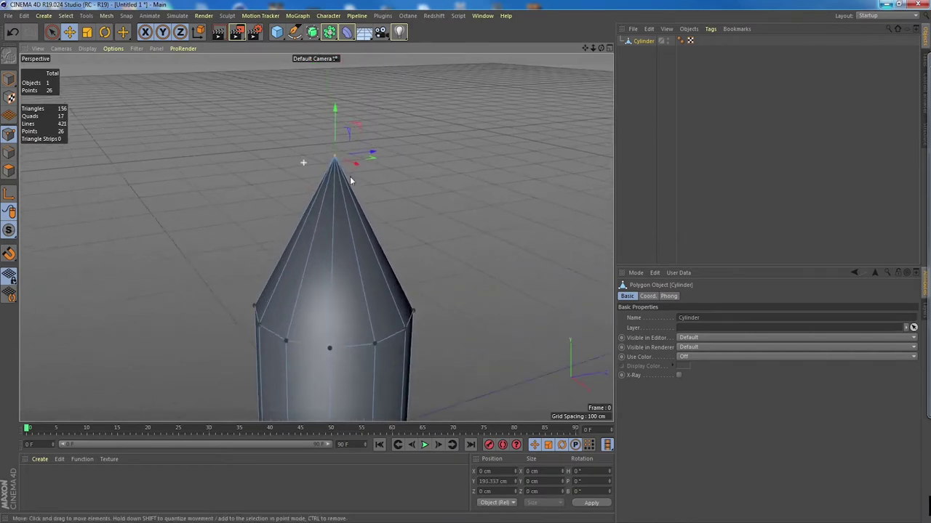
{"action": "left_click_drag", "start_coordinate": [349, 176], "coordinate": [327, 181], "text": "alt"}
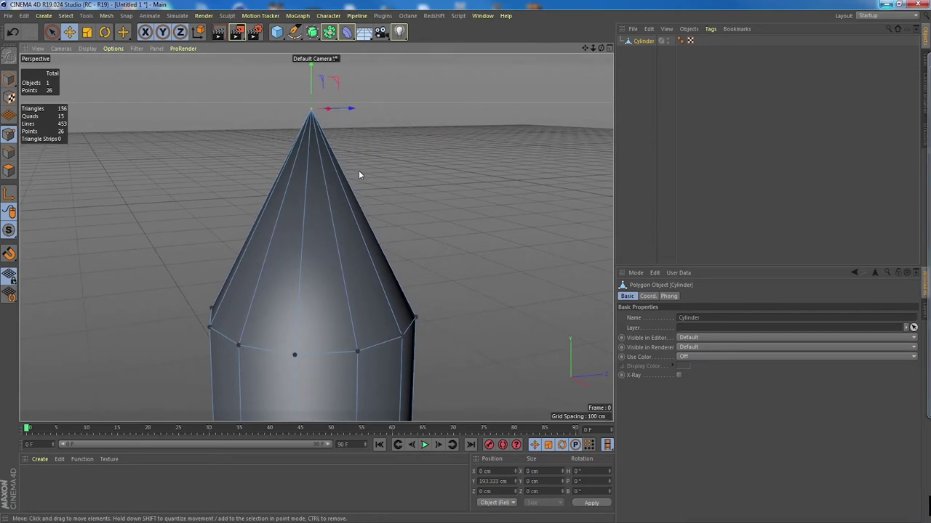
- Add three horizontal loop cuts around the nose cone, spread from near its base to near the tip
{"action": "left_click", "coordinate": [9, 152]}
{"action": "left_click", "coordinate": [301, 240]}
{"action": "right_click", "coordinate": [304, 208]}
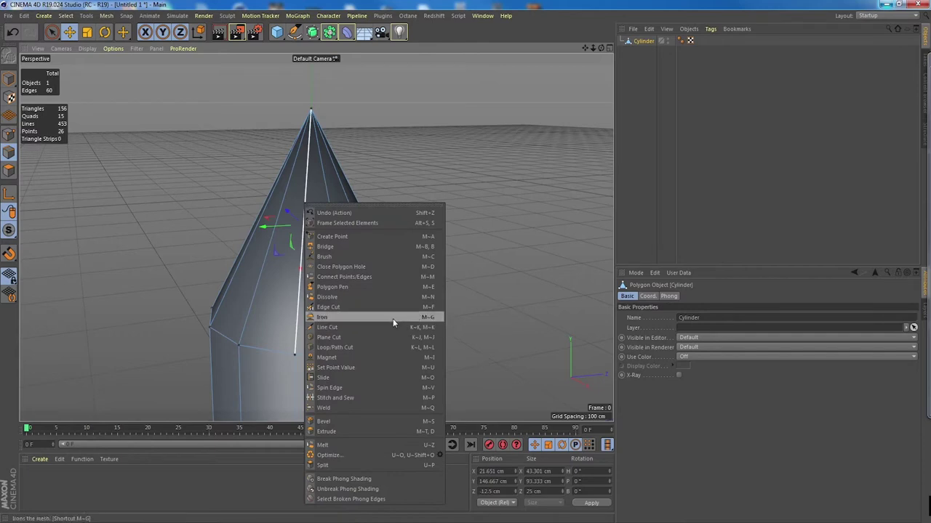
{"action": "left_click", "coordinate": [373, 347]}
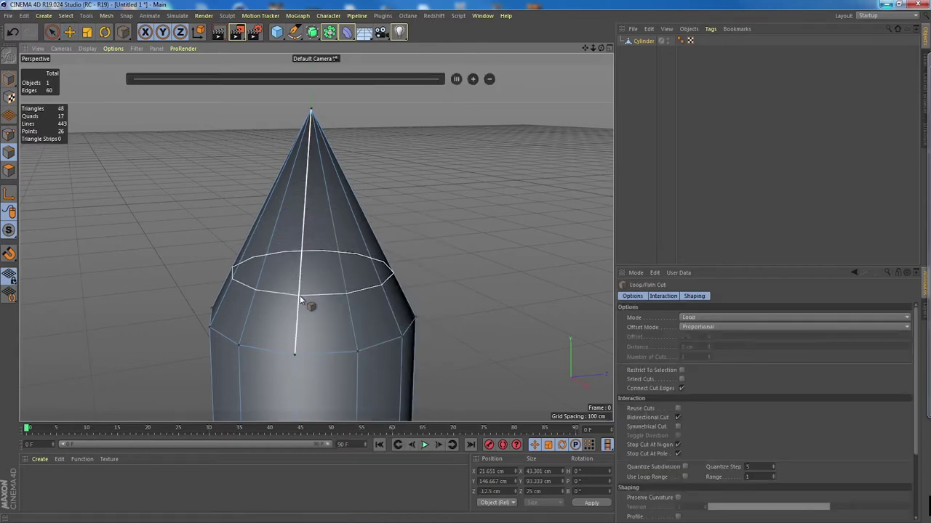
{"action": "mouse_move", "coordinate": [299, 295]}
{"action": "left_mouse_down", "text": "alt"}
{"action": "mouse_move", "coordinate": [287, 280]}
{"action": "mouse_move", "coordinate": [309, 293]}
{"action": "mouse_move", "coordinate": [300, 296]}
{"action": "left_mouse_up", "text": "alt"}
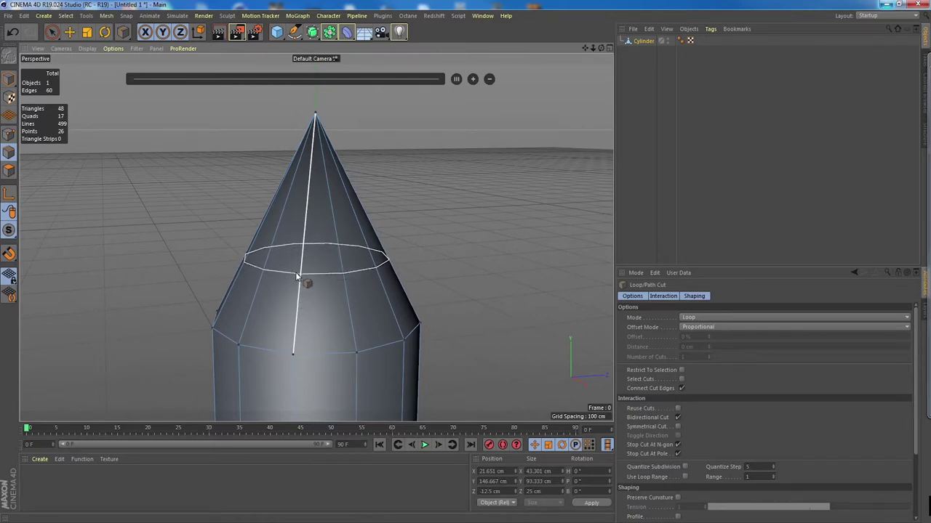
{"action": "left_click", "coordinate": [301, 289]}
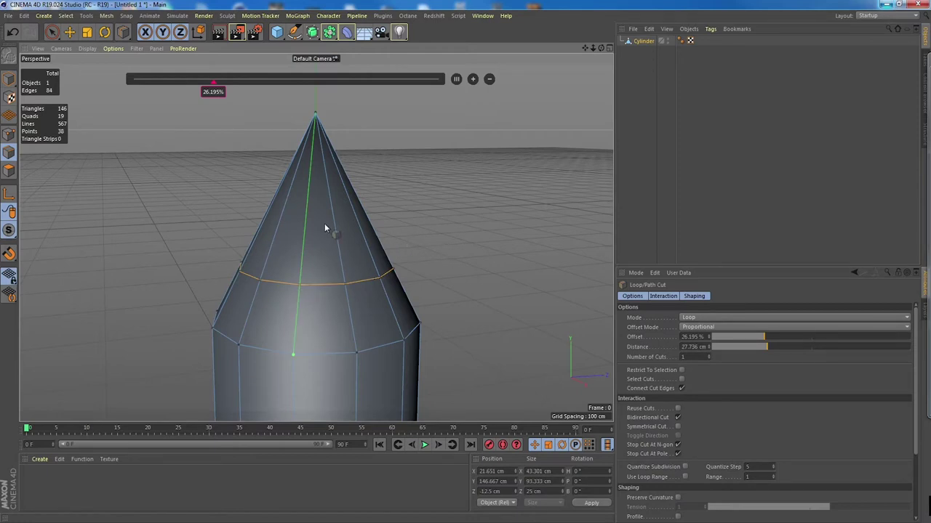
{"action": "left_click", "coordinate": [309, 204]}
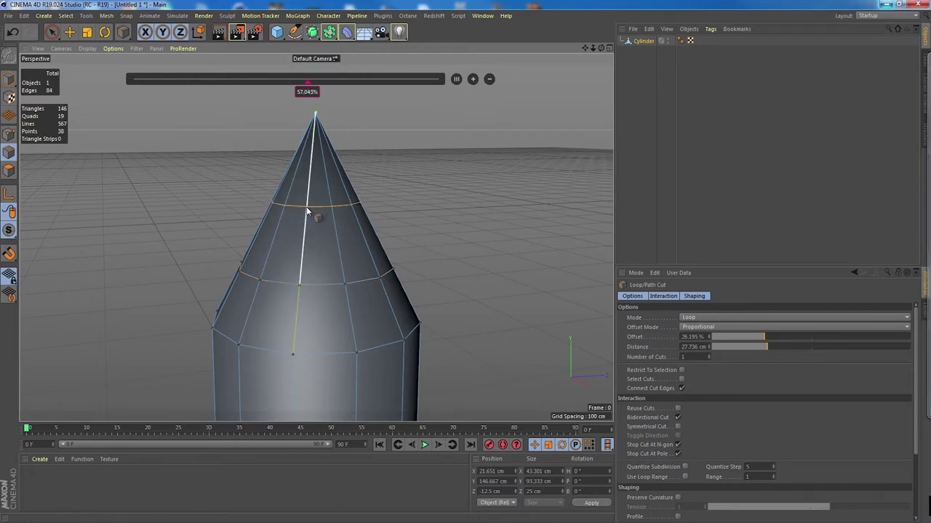
{"action": "left_click", "coordinate": [349, 159]}
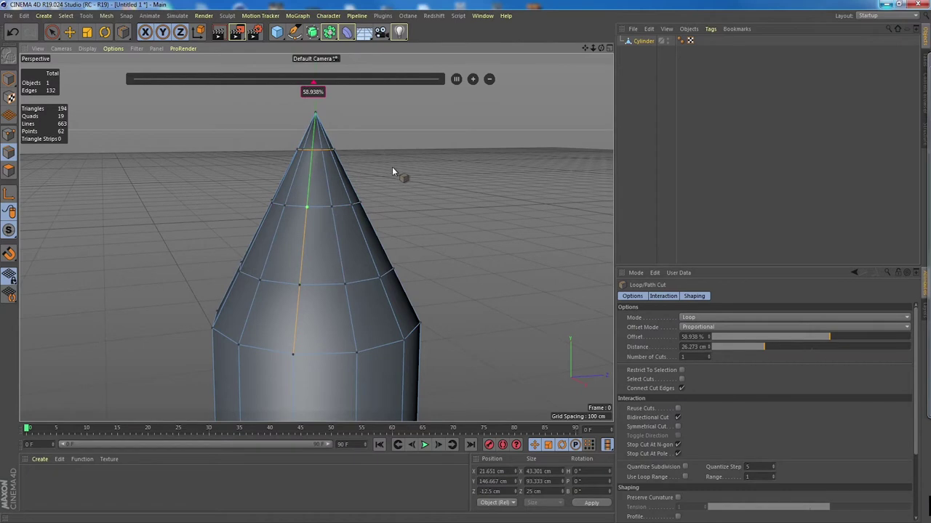
{"action": "left_click_drag", "start_coordinate": [392, 166], "coordinate": [312, 182], "text": "alt"}
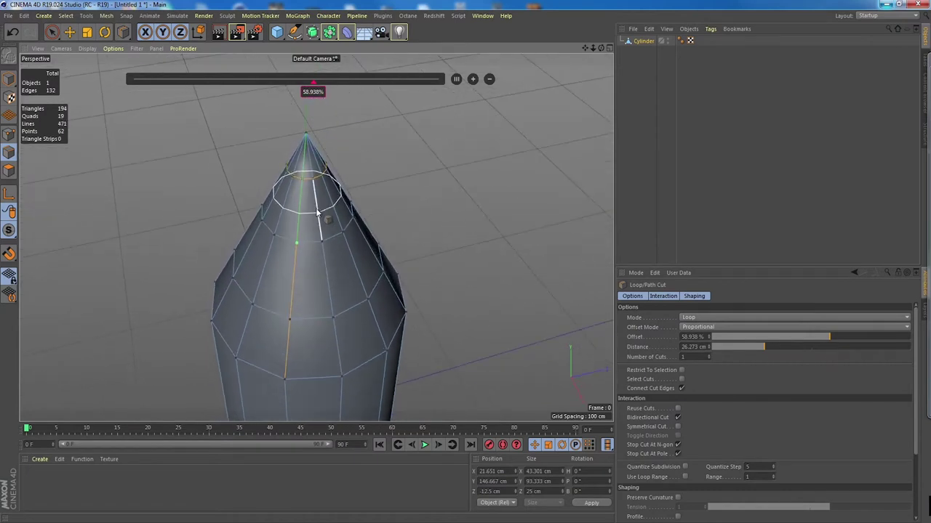
- Bevel the nose's tip point with an offset of about 2.6 cm to give it a small flat end
{"action": "left_click", "coordinate": [70, 32]}
{"action": "scroll", "coordinate": [305, 143], "scroll_direction": "up", "scroll_amount": 3}
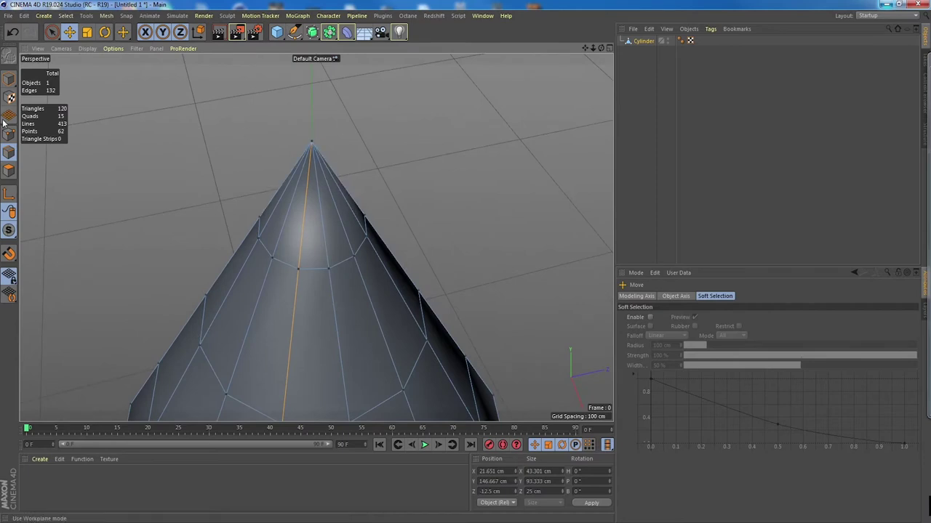
{"action": "left_click", "coordinate": [9, 133]}
{"action": "left_click", "coordinate": [311, 143]}
{"action": "left_click_drag", "start_coordinate": [429, 188], "coordinate": [407, 165], "text": "alt"}
{"action": "right_click", "coordinate": [332, 135]}
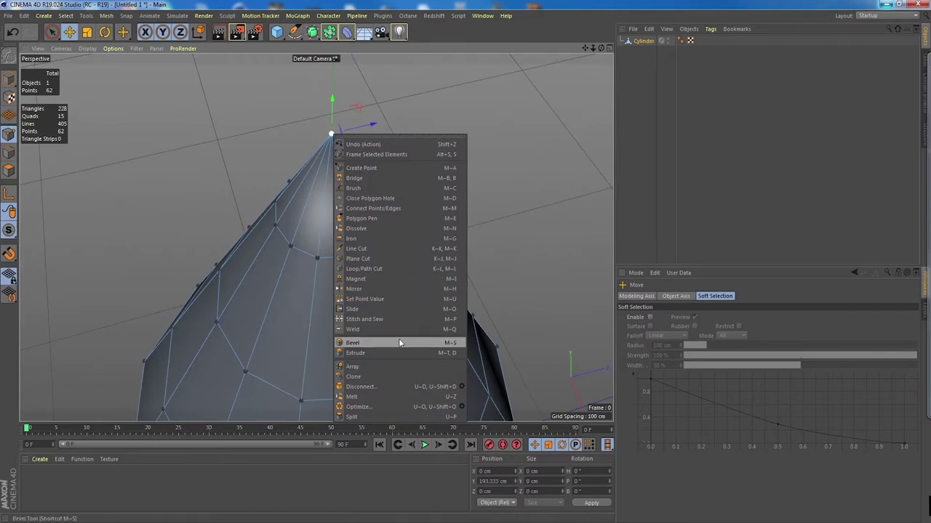
{"action": "left_click", "coordinate": [353, 342]}
{"action": "left_click_drag", "start_coordinate": [334, 135], "coordinate": [354, 150]}
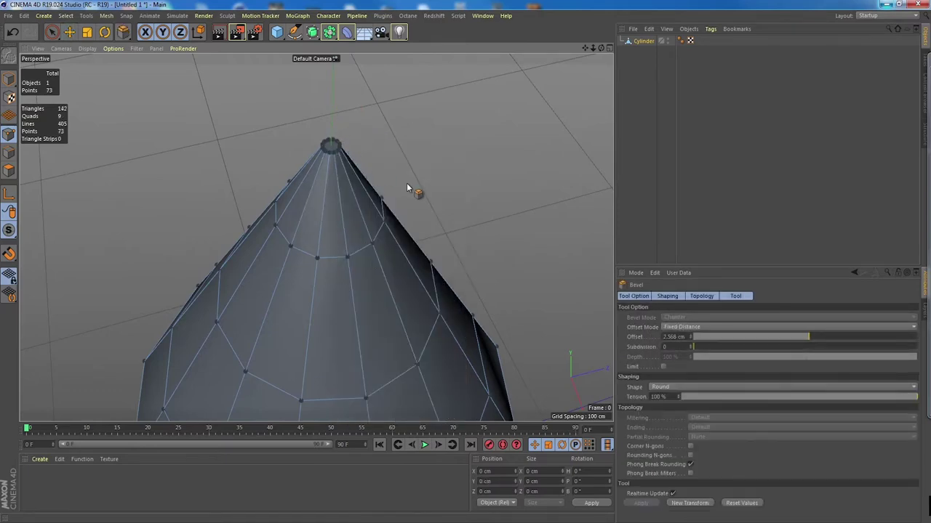
{"action": "left_click_drag", "start_coordinate": [415, 191], "coordinate": [138, 93], "text": "alt"}
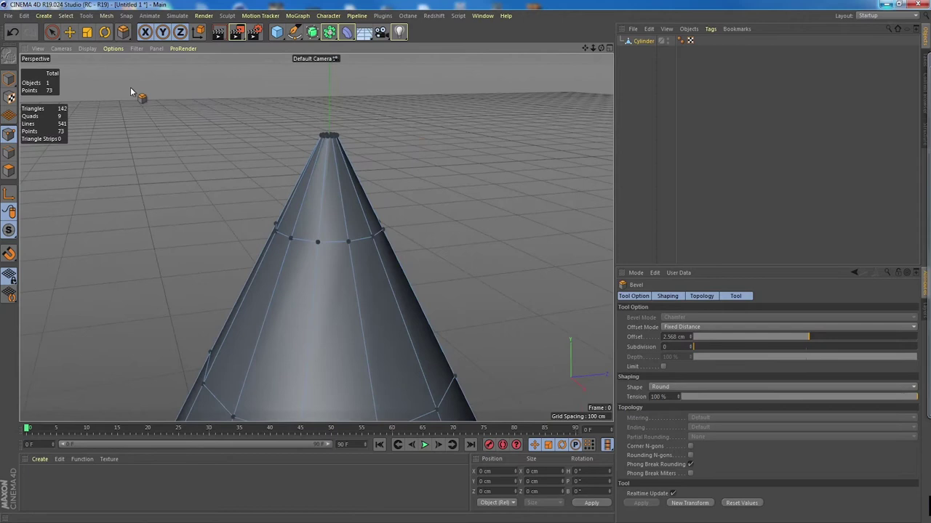
- Select the lowest edge loop on the nose cone and scale it outward to about 85 cm wide
{"action": "left_click", "coordinate": [9, 153]}
{"action": "left_click_drag", "start_coordinate": [411, 208], "coordinate": [312, 193], "text": "alt"}
{"action": "left_click", "coordinate": [69, 32]}
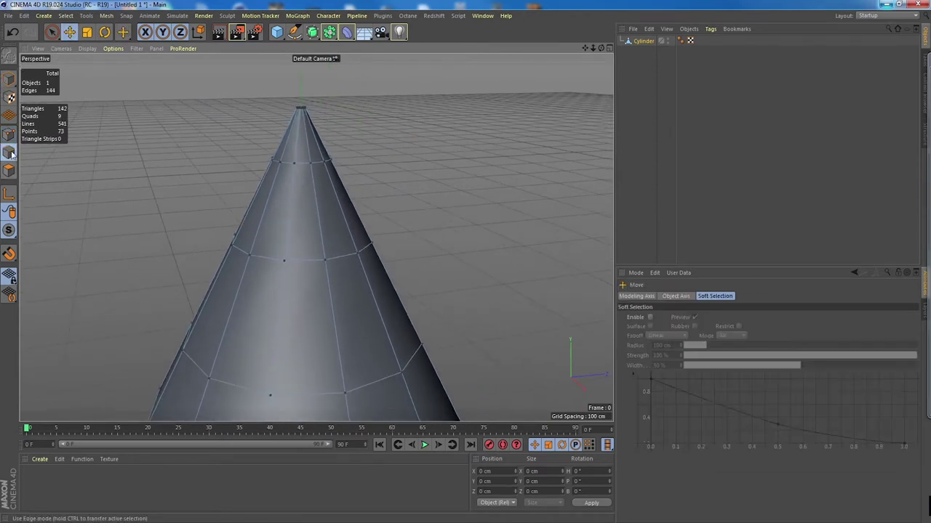
{"action": "mouse_move", "coordinate": [225, 192]}
{"action": "left_mouse_down", "text": "alt"}
{"action": "mouse_move", "coordinate": [314, 235]}
{"action": "mouse_move", "coordinate": [302, 228]}
{"action": "mouse_move", "coordinate": [329, 260]}
{"action": "mouse_move", "coordinate": [330, 244]}
{"action": "left_mouse_up", "text": "alt"}
{"action": "double_click", "coordinate": [330, 236]}
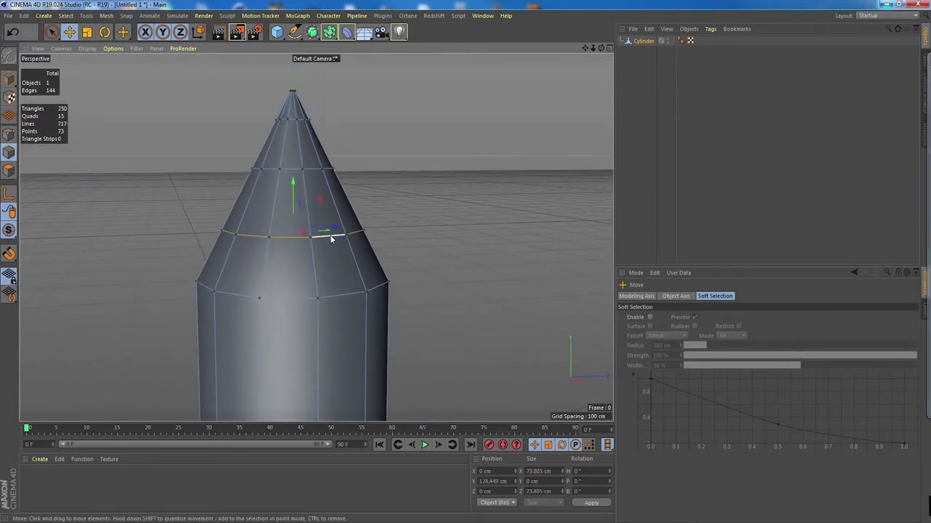
{"action": "left_click", "coordinate": [397, 223]}
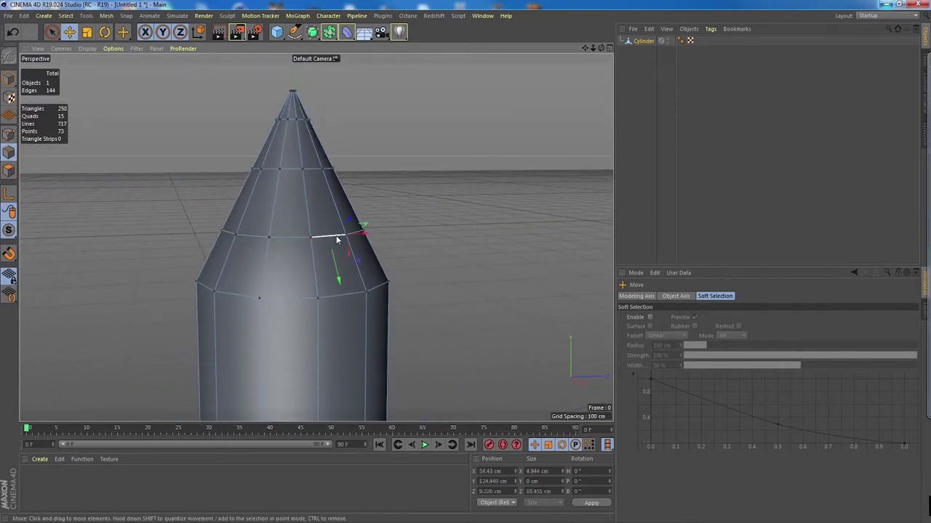
{"action": "left_click", "coordinate": [333, 239]}
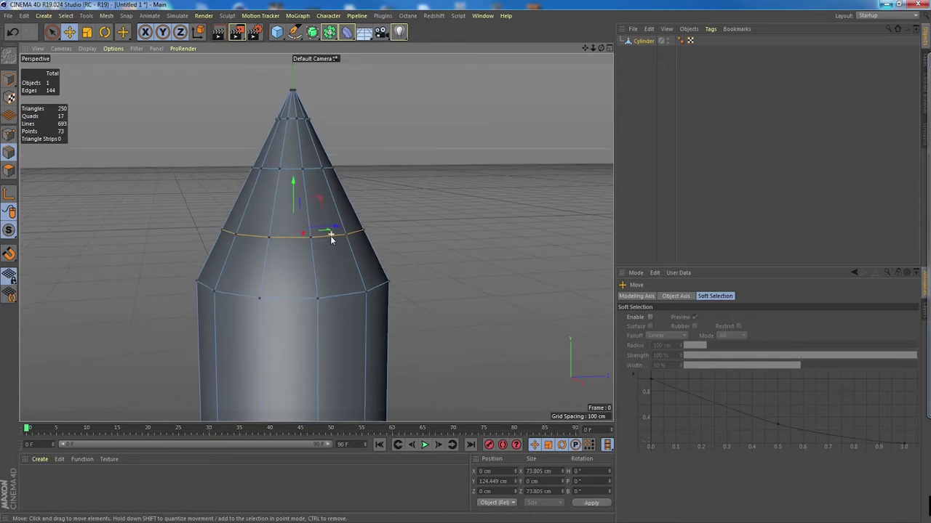
{"action": "left_click", "coordinate": [86, 33]}
{"action": "left_click_drag", "start_coordinate": [338, 236], "coordinate": [375, 198]}
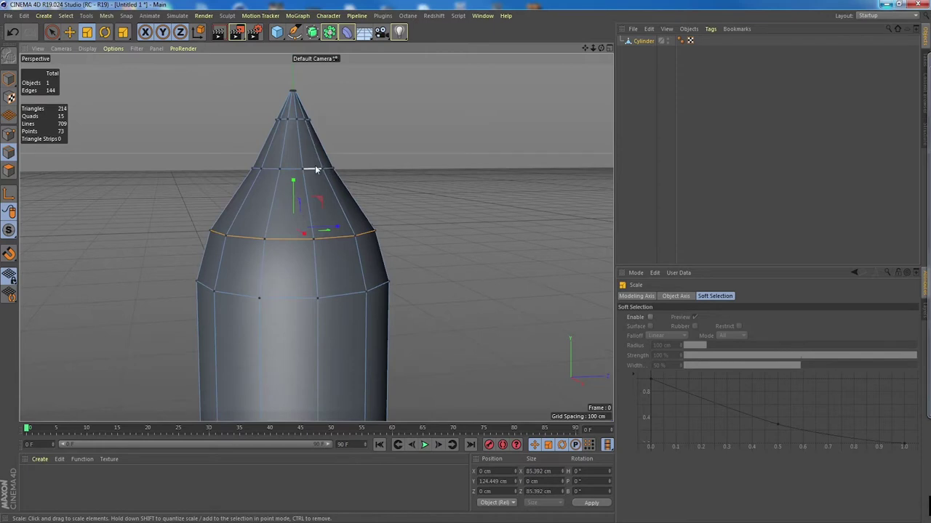
- Scale the nose cone's middle edge loop outward and the loop nearest the tip to about 24 cm wide
{"action": "double_click", "coordinate": [315, 169]}
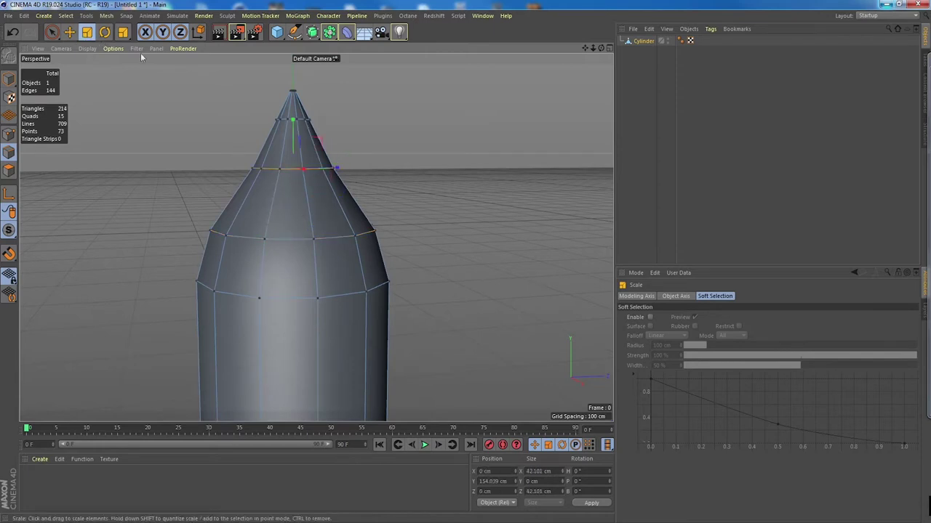
{"action": "left_click_drag", "start_coordinate": [274, 169], "coordinate": [361, 69]}
{"action": "double_click", "coordinate": [306, 125]}
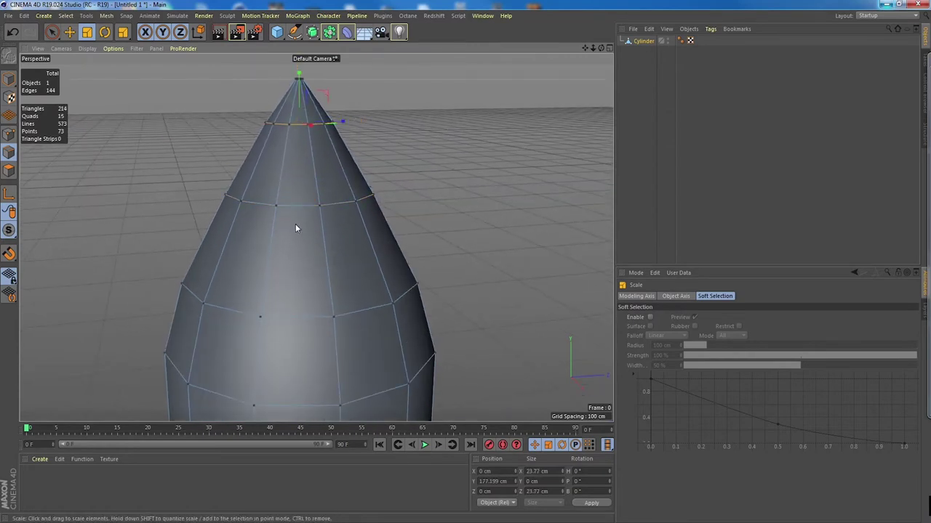
- Examine the rounded nose profile and the full rocket body from several angles
{"action": "right_click_drag", "start_coordinate": [367, 234], "coordinate": [213, 223], "text": "alt"}
{"action": "middle_click_drag", "start_coordinate": [376, 280], "coordinate": [315, 227], "text": "alt"}
{"action": "left_click_drag", "start_coordinate": [315, 227], "coordinate": [303, 198], "text": "alt"}
{"action": "right_click_drag", "start_coordinate": [277, 185], "coordinate": [383, 254], "text": "alt"}
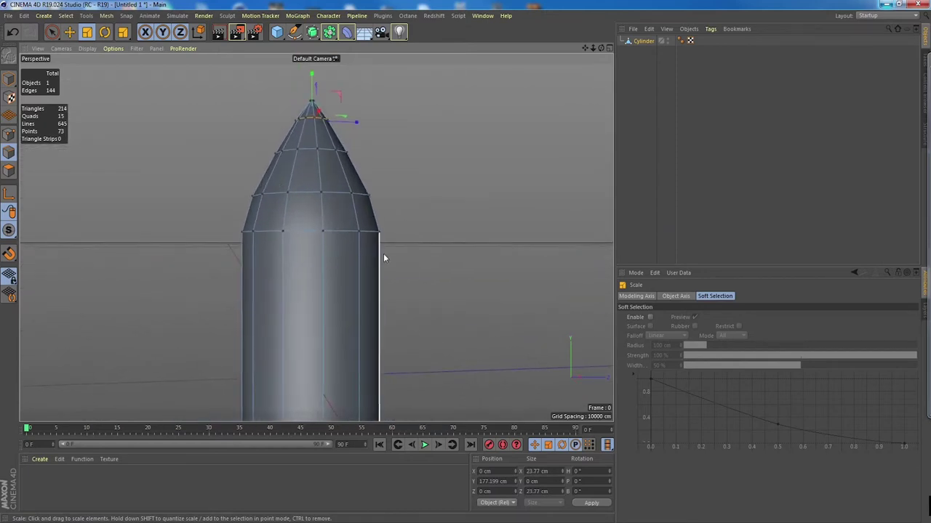
{"action": "left_click_drag", "start_coordinate": [348, 233], "coordinate": [353, 254], "text": "alt"}
{"action": "right_click_drag", "start_coordinate": [301, 214], "coordinate": [374, 226], "text": "alt"}
{"action": "right_click_drag", "start_coordinate": [405, 259], "coordinate": [354, 259], "text": "alt"}
{"action": "middle_click_drag", "start_coordinate": [409, 313], "coordinate": [355, 217], "text": "alt"}
{"action": "right_click_drag", "start_coordinate": [342, 187], "coordinate": [320, 194], "text": "alt"}
{"action": "middle_click_drag", "start_coordinate": [320, 193], "coordinate": [332, 199], "text": "alt"}
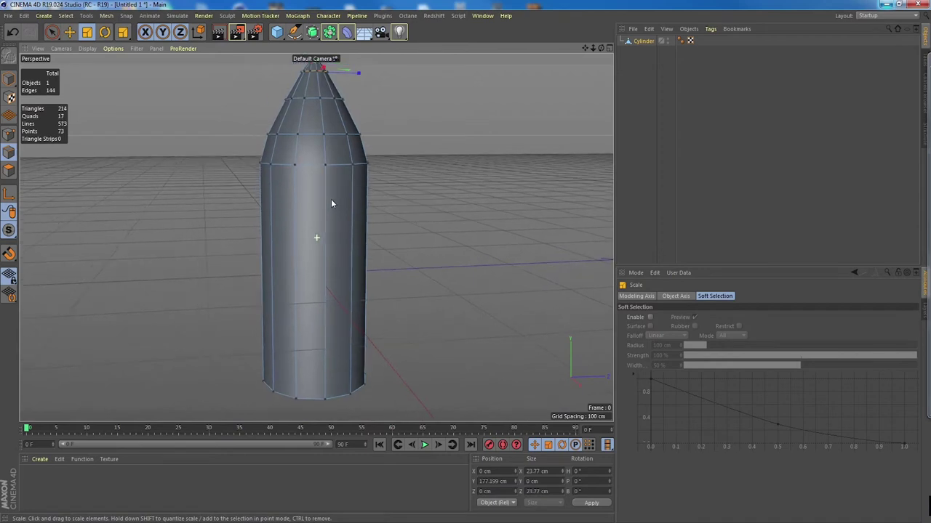
{"action": "left_click_drag", "start_coordinate": [331, 204], "coordinate": [326, 204], "text": "alt"}
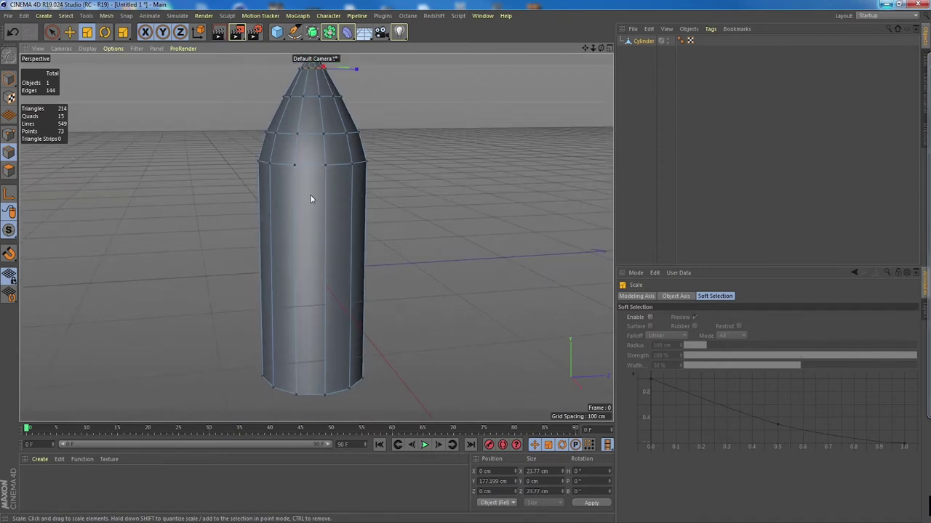
- Add three loop cuts around the straight body: one just above the base and two dividing the rest into roughly equal thirds
{"action": "right_click", "coordinate": [326, 197]}
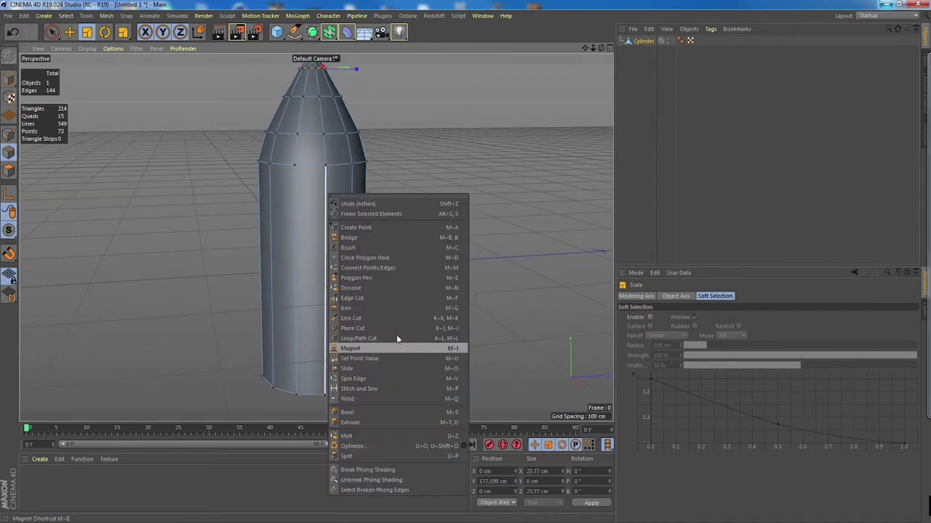
{"action": "left_click", "coordinate": [390, 338]}
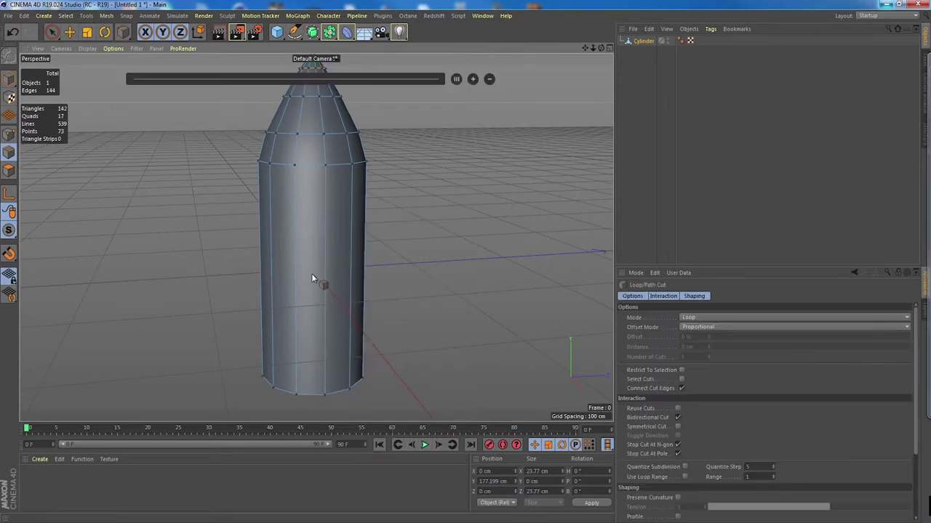
{"action": "left_click", "coordinate": [326, 387]}
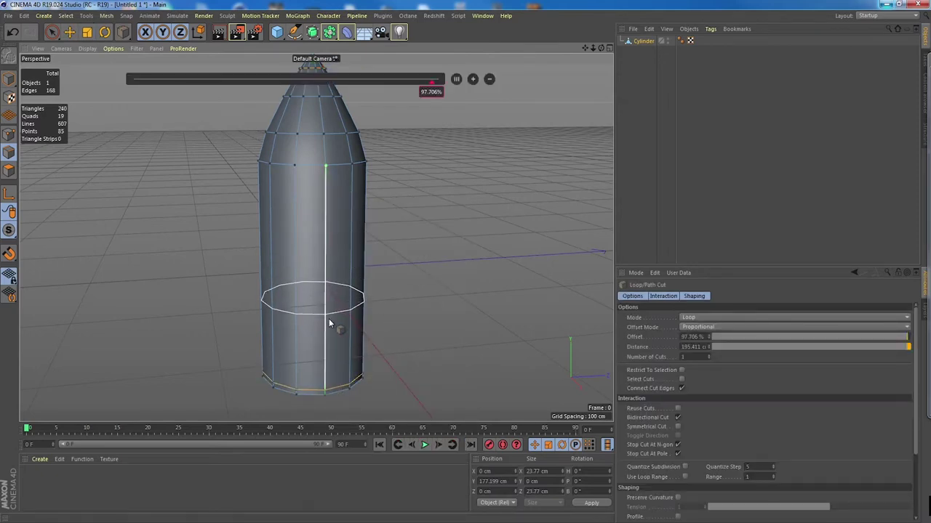
{"action": "left_click", "coordinate": [329, 318]}
{"action": "left_click", "coordinate": [329, 249]}
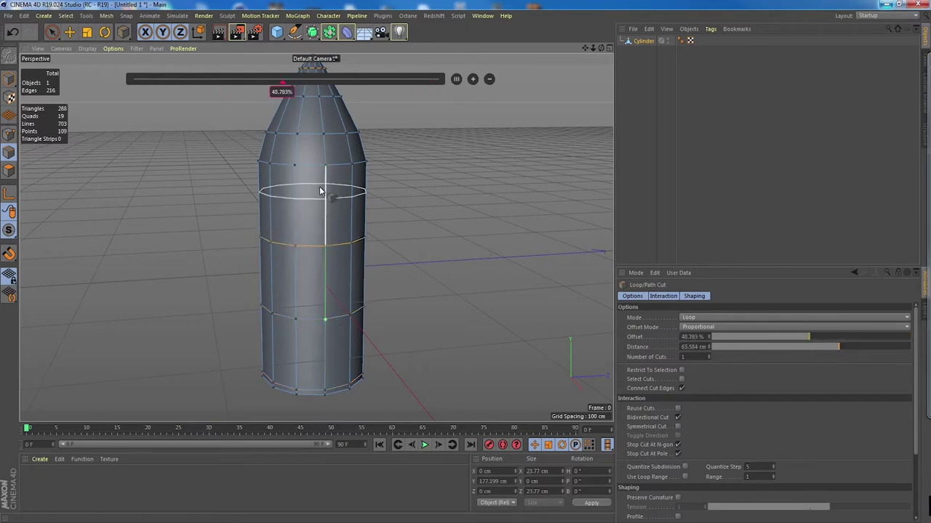
- Add a loop cut around the body about 1.3 cm below the edge where the nose cone begins
{"action": "scroll", "coordinate": [325, 171], "scroll_direction": "up", "scroll_amount": 5}
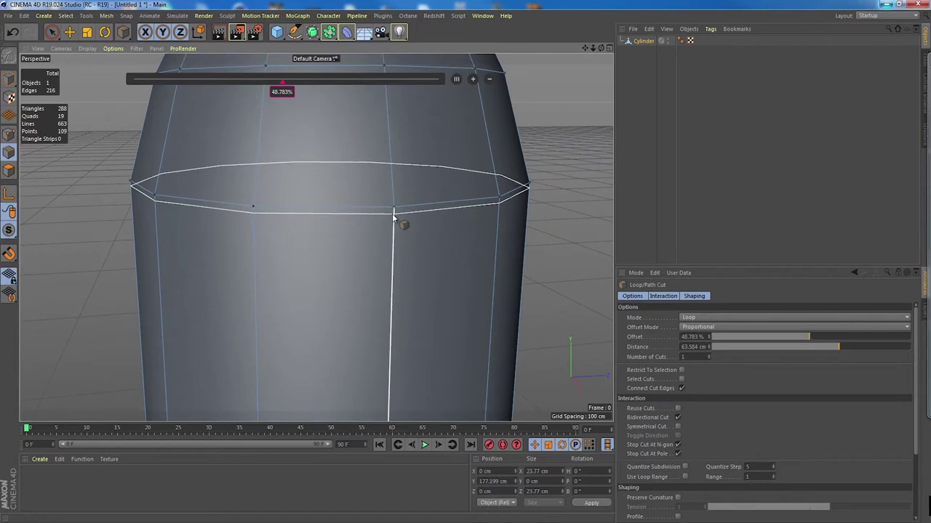
{"action": "left_click", "coordinate": [391, 214]}
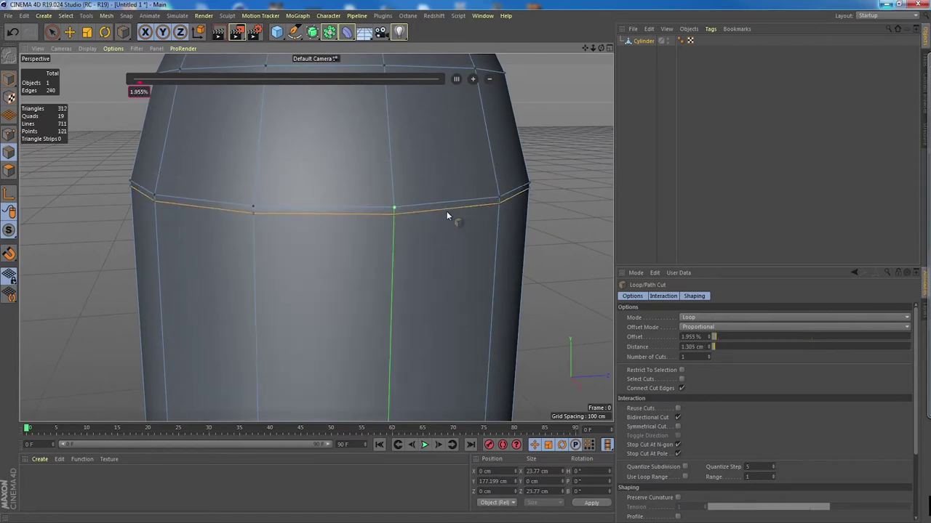
{"action": "key", "text": "e"}
- Try to loop-select the short vertical edges between the two closely spaced loops at the nose's base
{"action": "scroll", "coordinate": [308, 178], "scroll_direction": "up", "scroll_amount": 5}
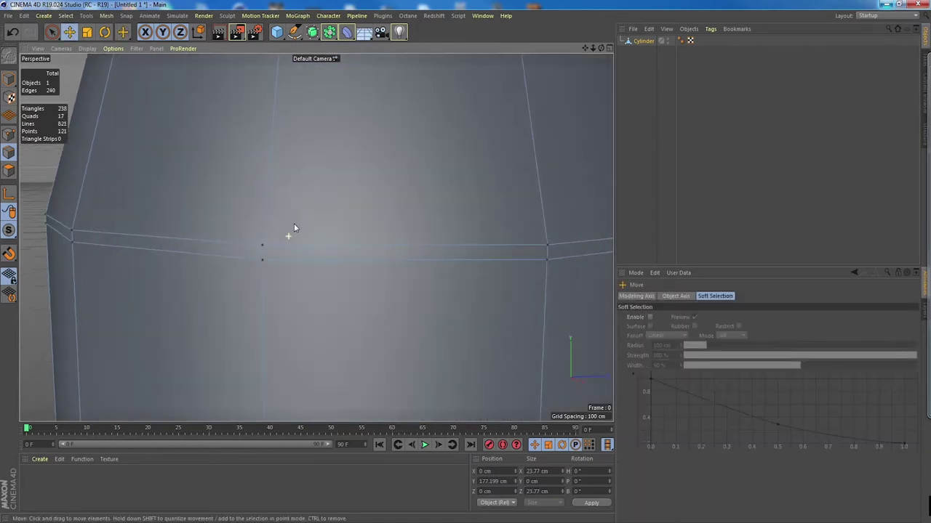
{"action": "left_click_drag", "start_coordinate": [283, 213], "coordinate": [274, 216], "text": "alt"}
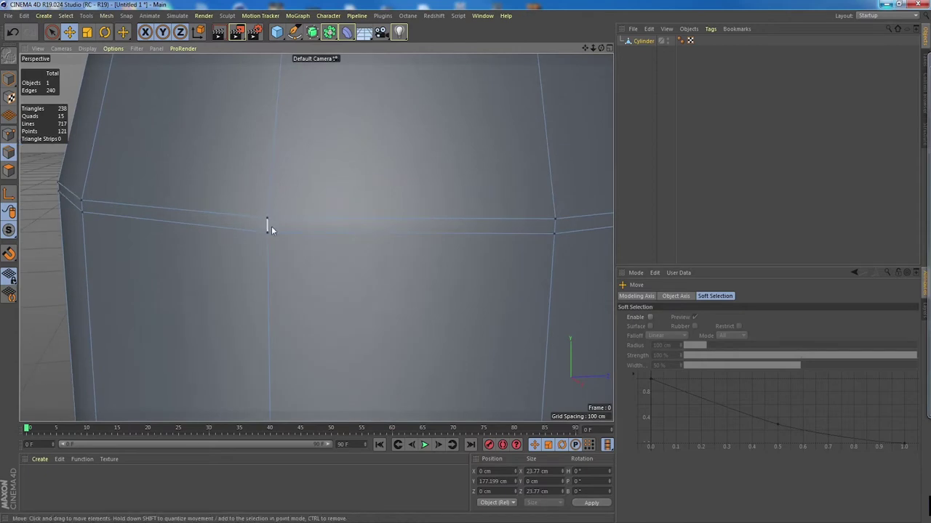
{"action": "left_click", "coordinate": [268, 226]}
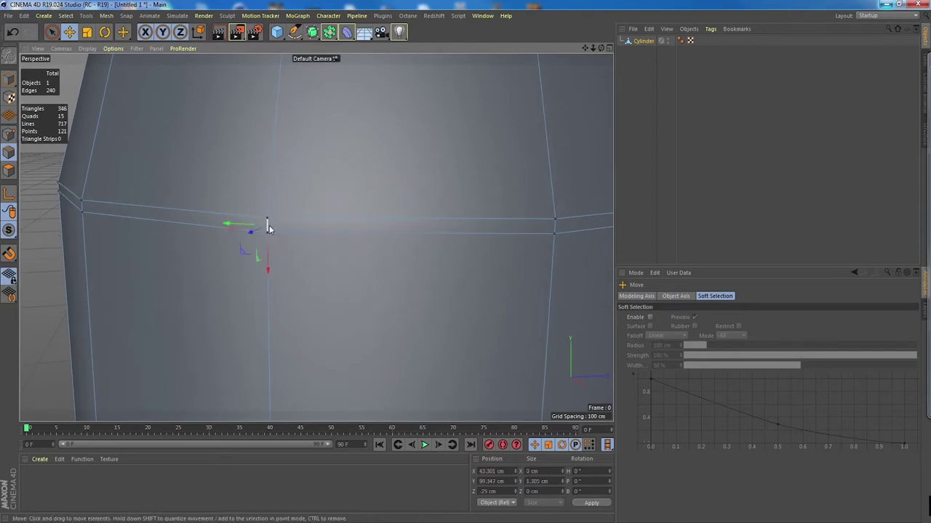
{"action": "double_click", "coordinate": [268, 227]}
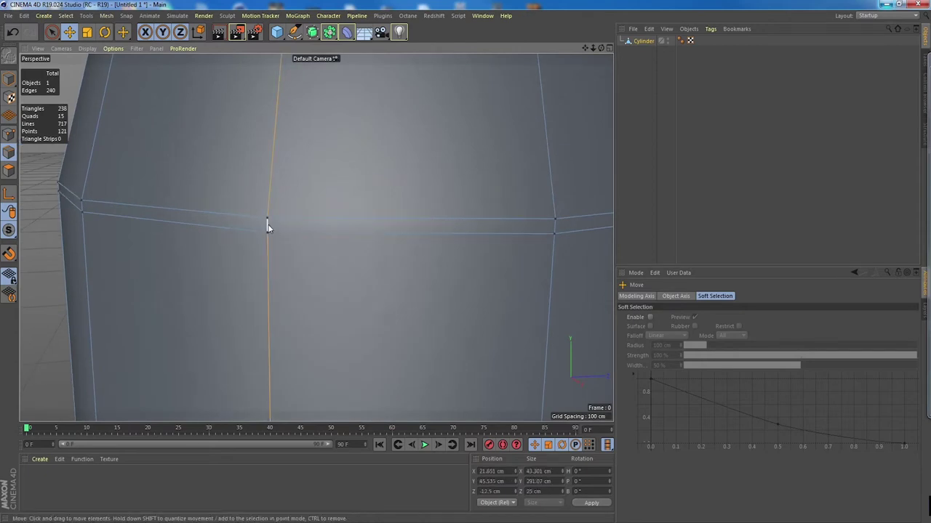
{"action": "left_click", "coordinate": [267, 227]}
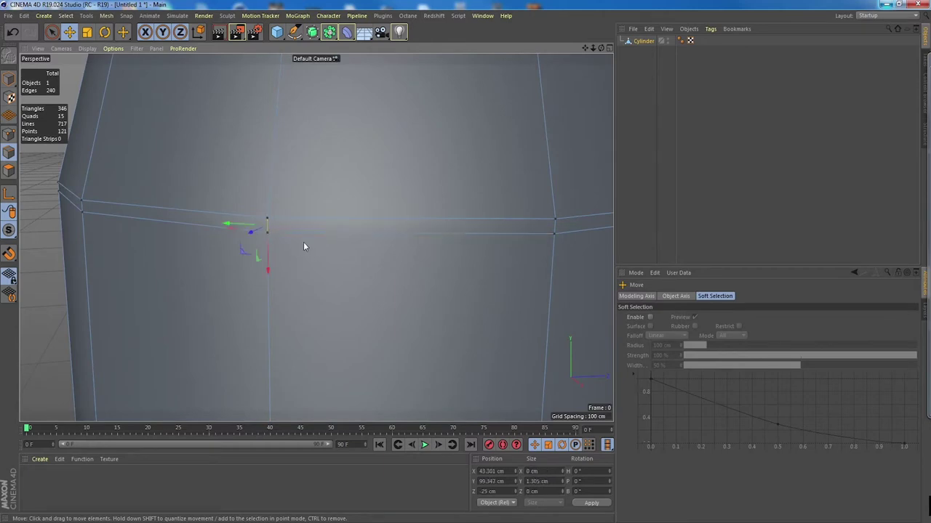
{"action": "left_click", "coordinate": [67, 15]}
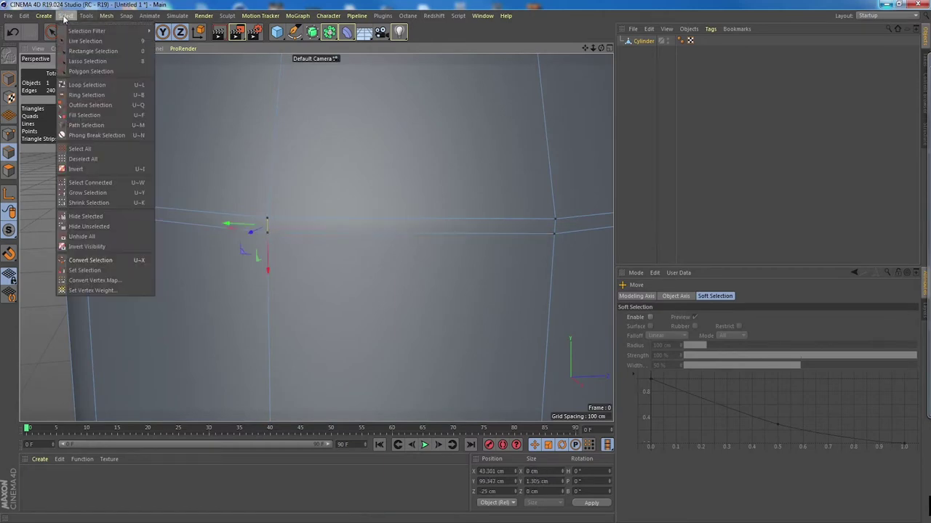
{"action": "left_click", "coordinate": [116, 85]}
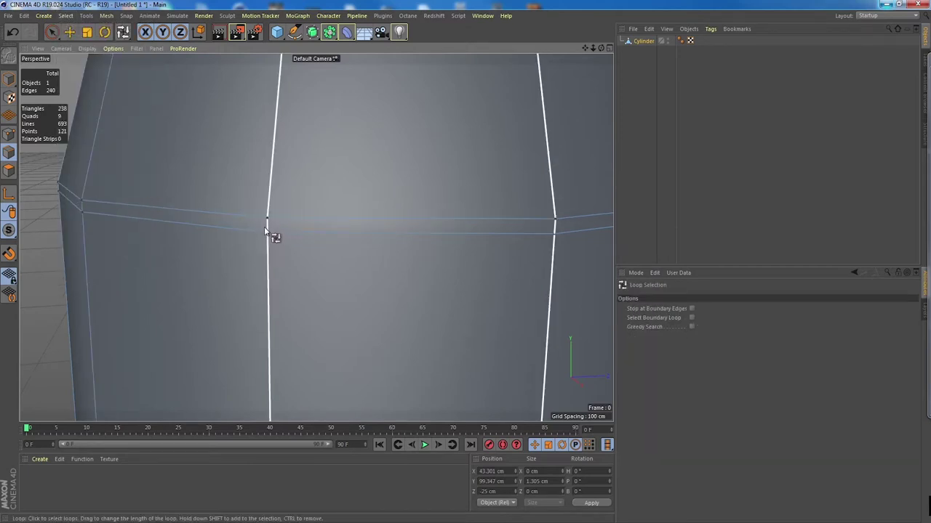
- Ring-select the short vertical edges between the two close loops and connect them to add a loop midway
{"action": "left_click", "coordinate": [66, 15]}
{"action": "left_click", "coordinate": [109, 95]}
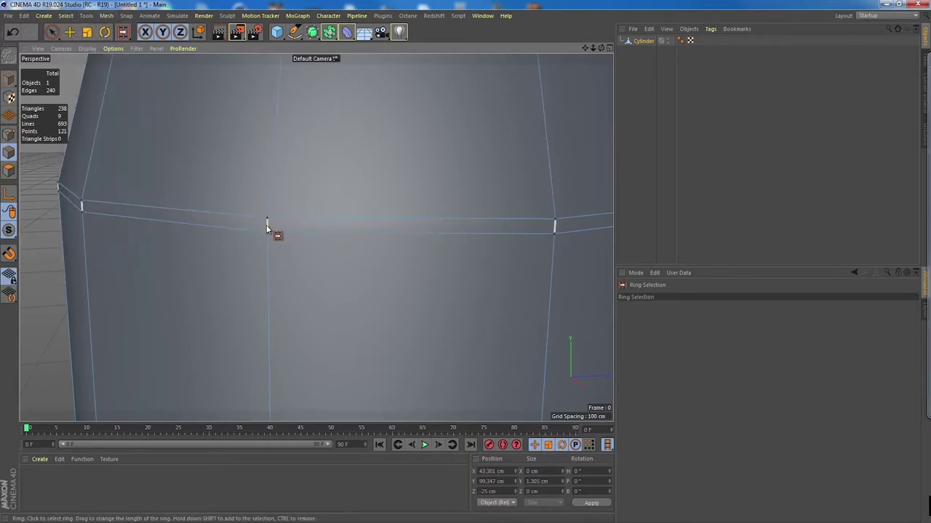
{"action": "left_click", "coordinate": [266, 225]}
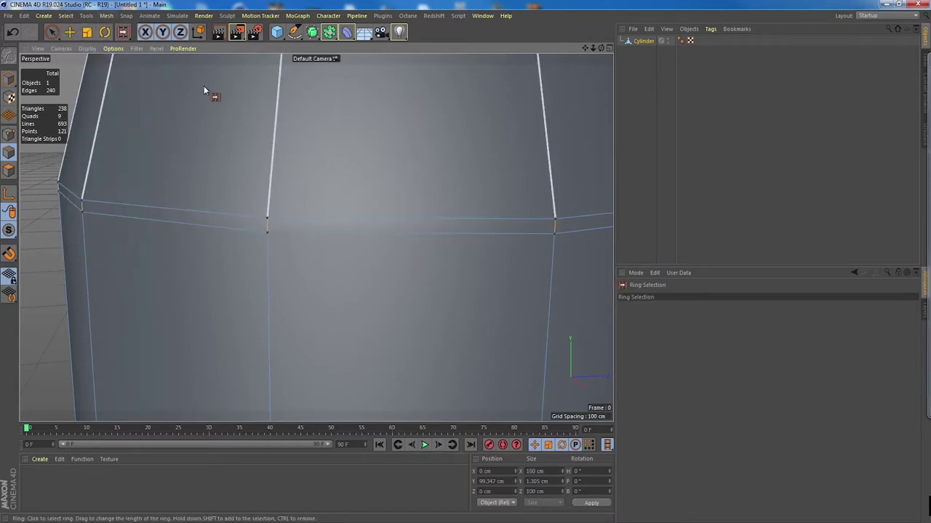
{"action": "right_click", "coordinate": [268, 227]}
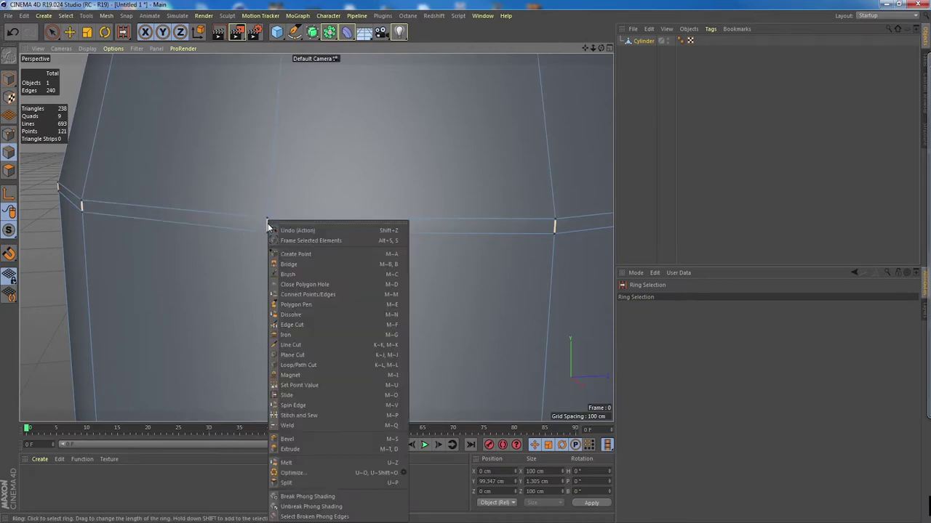
{"action": "left_click", "coordinate": [329, 294]}
- Select the new middle loop and scale it inward to about 98.6 cm wide to form a narrow groove
{"action": "left_click", "coordinate": [70, 32]}
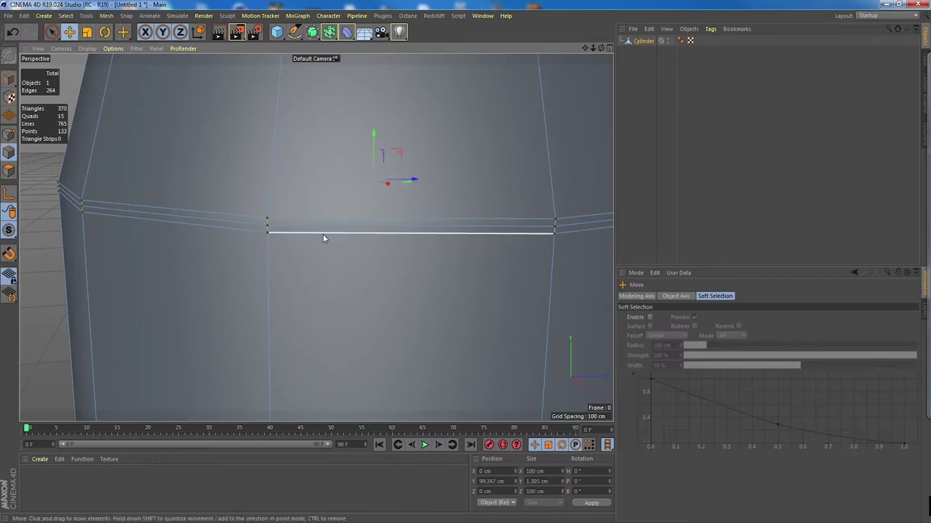
{"action": "left_click_drag", "start_coordinate": [333, 248], "coordinate": [317, 251], "text": "alt"}
{"action": "key", "text": "t"}
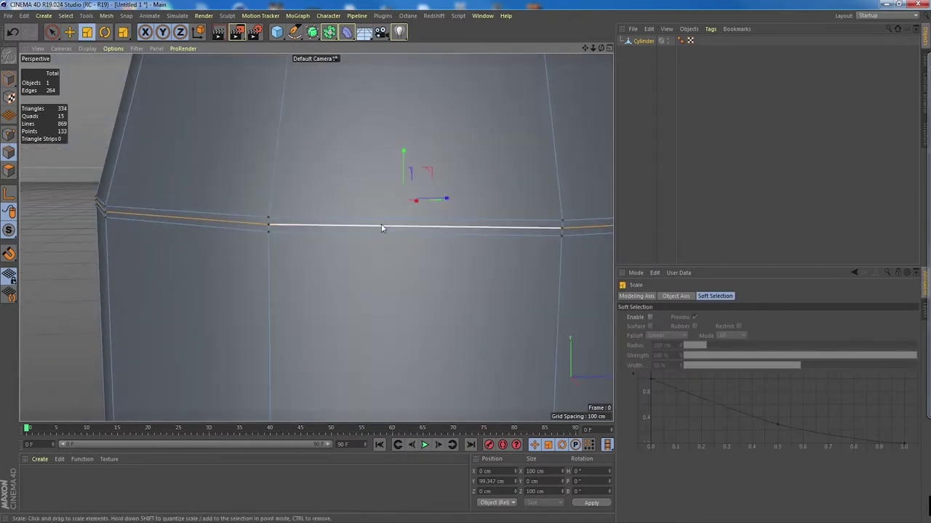
{"action": "left_click_drag", "start_coordinate": [382, 224], "coordinate": [370, 180], "text": "alt"}
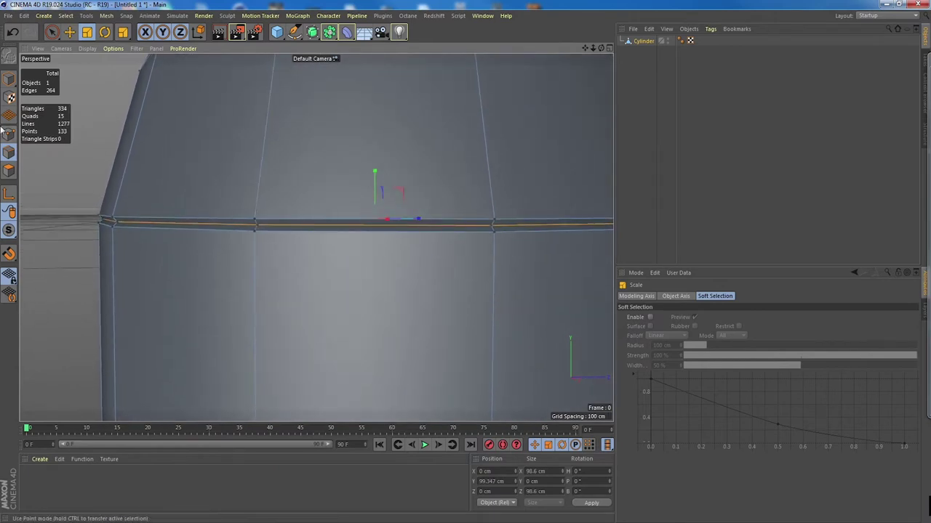
- Add supporting loop cuts on both sides of the groove, one about 2.6 cm above it and one just below it
{"action": "left_click", "coordinate": [259, 190]}
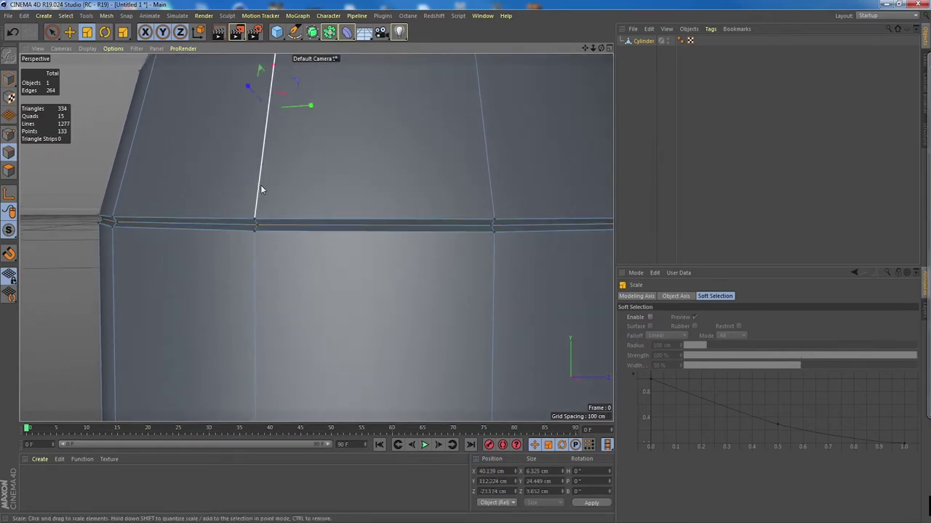
{"action": "right_click", "coordinate": [262, 190]}
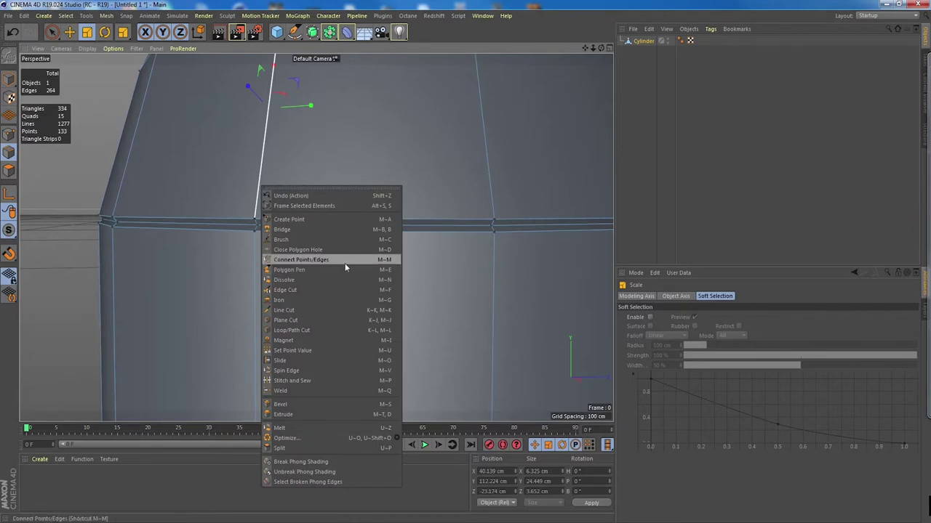
{"action": "left_click", "coordinate": [343, 331]}
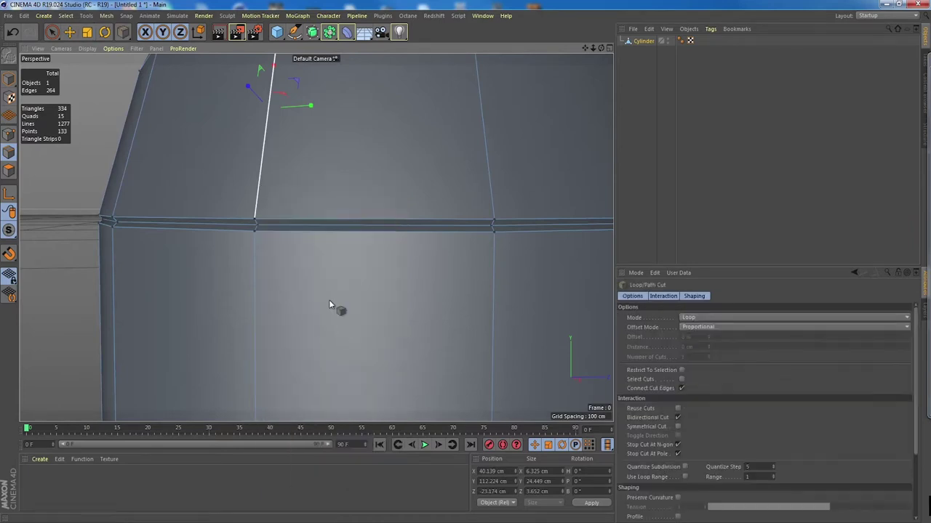
{"action": "left_click", "coordinate": [262, 195]}
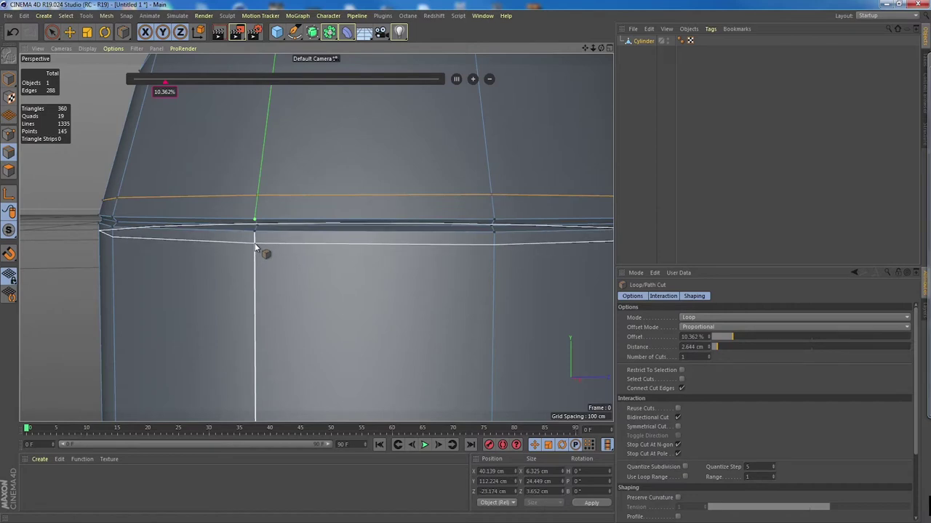
{"action": "left_click", "coordinate": [258, 249]}
{"action": "key", "text": "e"}
{"action": "right_click_drag", "start_coordinate": [425, 160], "coordinate": [395, 162], "text": "alt"}
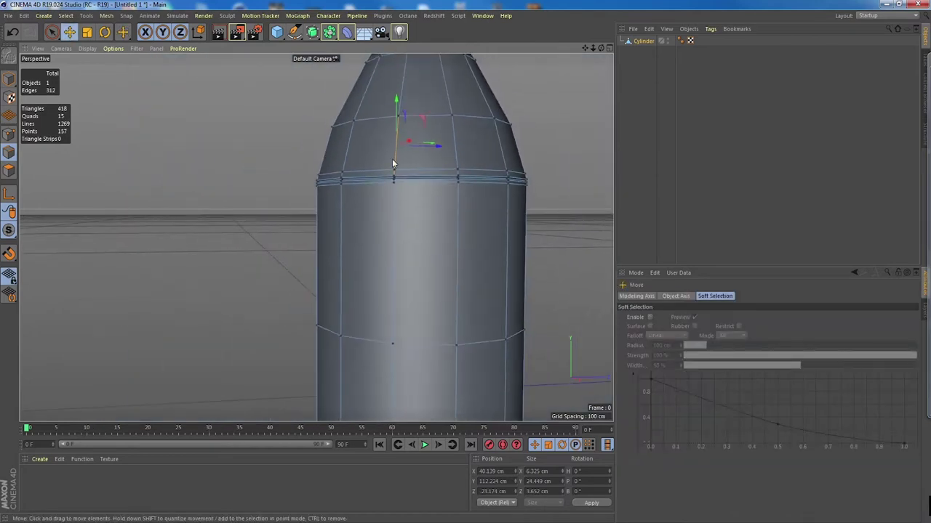
{"action": "middle_click_drag", "start_coordinate": [465, 172], "coordinate": [362, 167], "text": "alt"}
{"action": "left_click_drag", "start_coordinate": [362, 166], "coordinate": [316, 237], "text": "alt"}
{"action": "middle_click_drag", "start_coordinate": [336, 134], "coordinate": [336, 188], "text": "alt"}
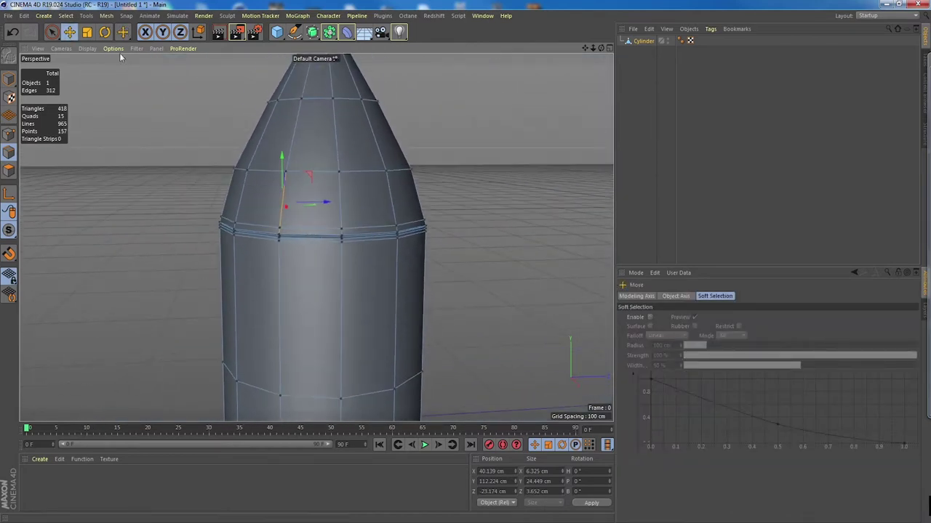
- Switch from edge editing to the whole model and rename the Cylinder object as rocket
{"action": "left_click", "coordinate": [13, 77]}
{"action": "scroll", "coordinate": [453, 174], "scroll_direction": "down", "scroll_amount": 4}
{"action": "left_click_drag", "start_coordinate": [482, 202], "coordinate": [364, 182], "text": "alt"}
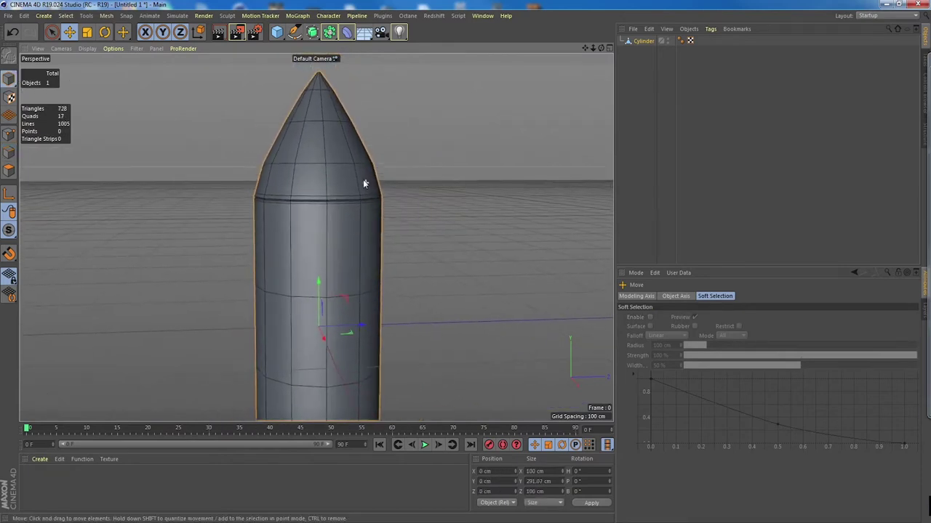
{"action": "middle_click_drag", "start_coordinate": [411, 161], "coordinate": [384, 186], "text": "alt"}
{"action": "left_click", "coordinate": [644, 42]}
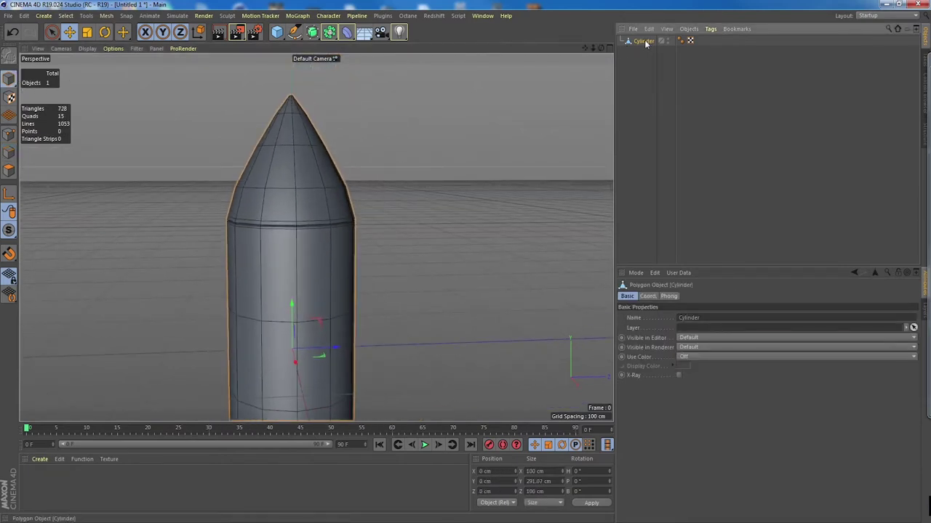
{"action": "double_click", "coordinate": [644, 42]}
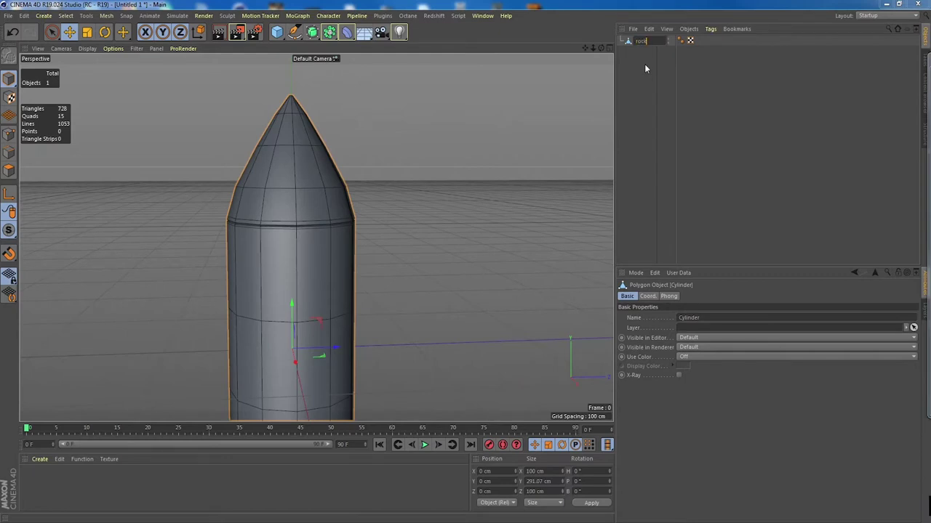
{"action": "key", "text": "Return"}
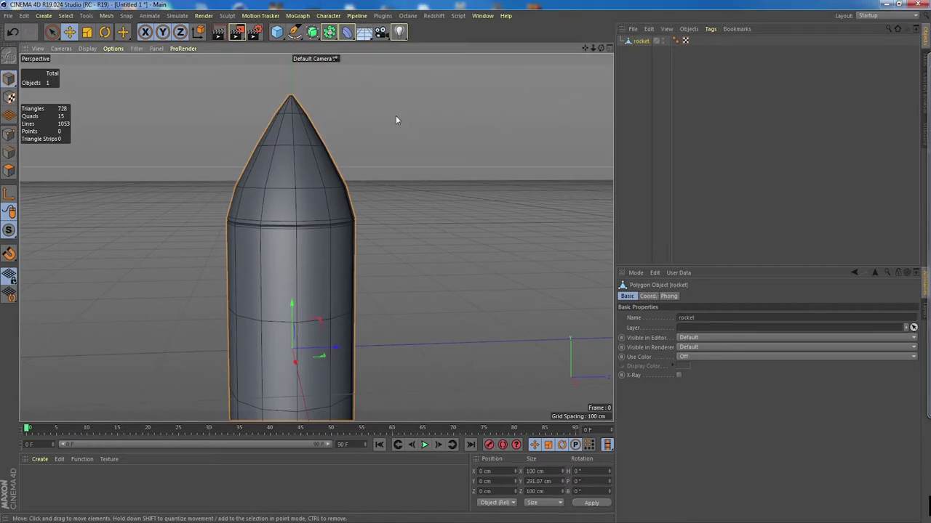
- Add a Subdivision Surface as parent of the rocket and set its editor and renderer subdivisions to 1
{"action": "left_click", "coordinate": [312, 33]}
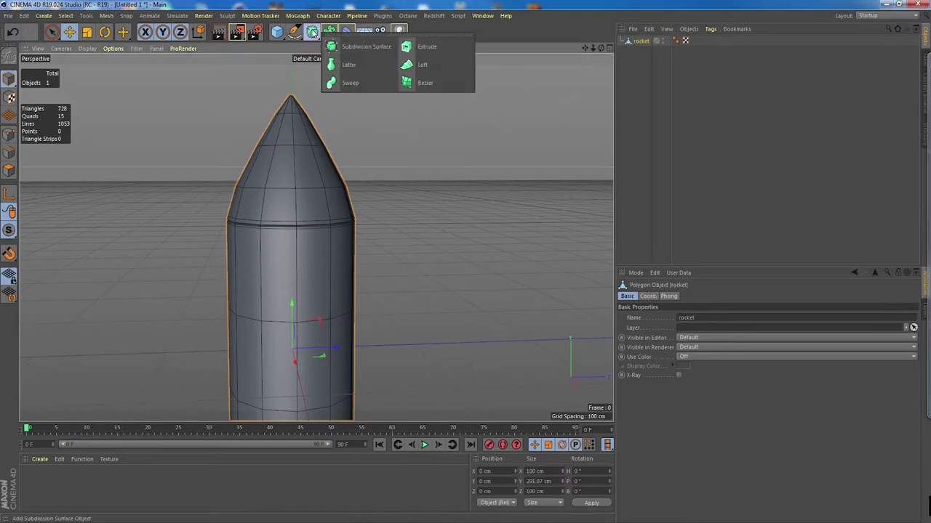
{"action": "left_click", "coordinate": [369, 47]}
{"action": "left_click_drag", "start_coordinate": [409, 178], "coordinate": [391, 220], "text": "alt"}
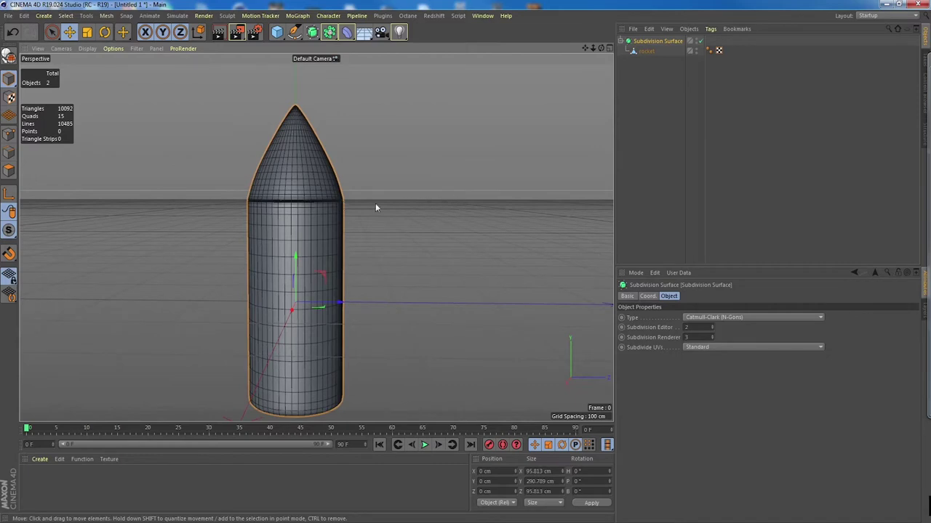
{"action": "left_click", "coordinate": [713, 329]}
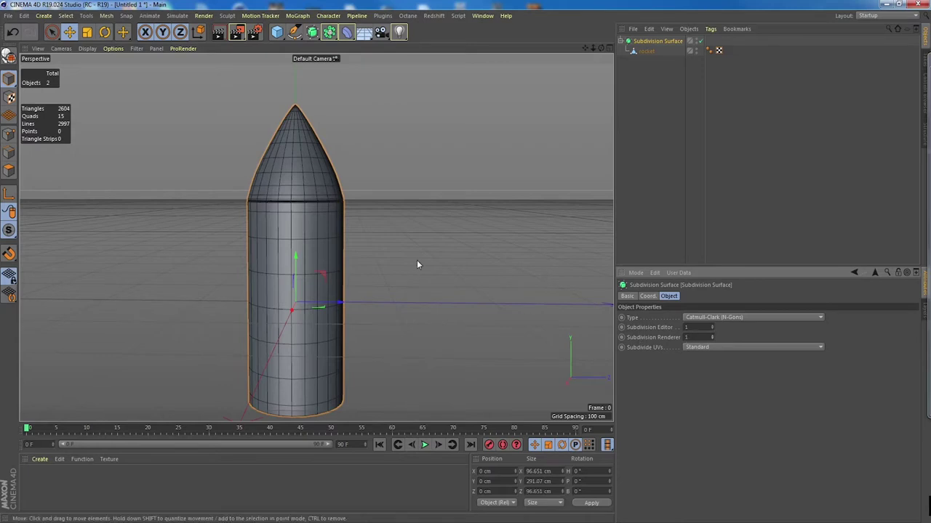
{"action": "left_click_drag", "start_coordinate": [417, 265], "coordinate": [304, 214], "text": "alt"}
{"action": "scroll", "coordinate": [327, 218], "scroll_direction": "up", "scroll_amount": 5}
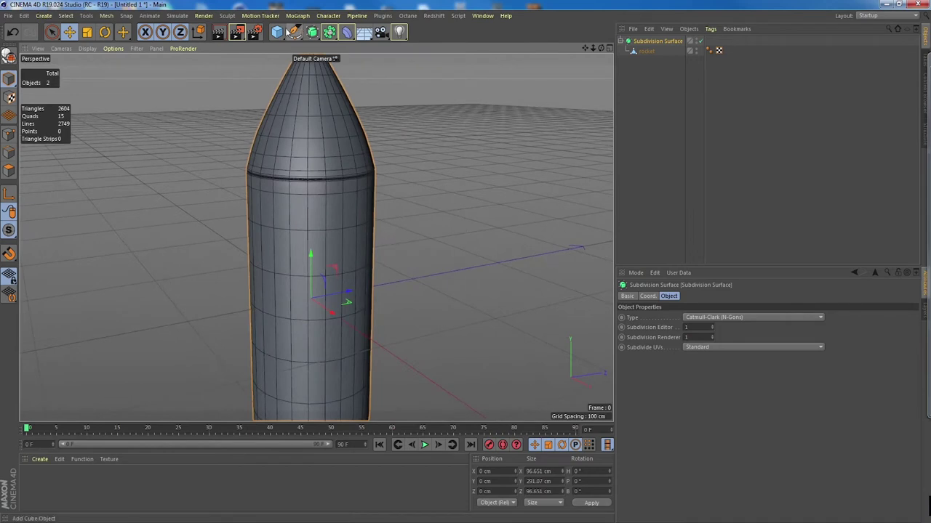
- Disable the Subdivision Surface and move the rocket object out of its hierarchy
{"action": "left_click", "coordinate": [701, 40]}
{"action": "mouse_move", "coordinate": [401, 190]}
{"action": "left_mouse_down", "text": "alt"}
{"action": "mouse_move", "coordinate": [444, 189]}
{"action": "mouse_move", "coordinate": [378, 181]}
{"action": "mouse_move", "coordinate": [396, 176]}
{"action": "left_mouse_up", "text": "alt"}
{"action": "scroll", "coordinate": [423, 188], "scroll_direction": "down", "scroll_amount": 2}
{"action": "left_click", "coordinate": [646, 51]}
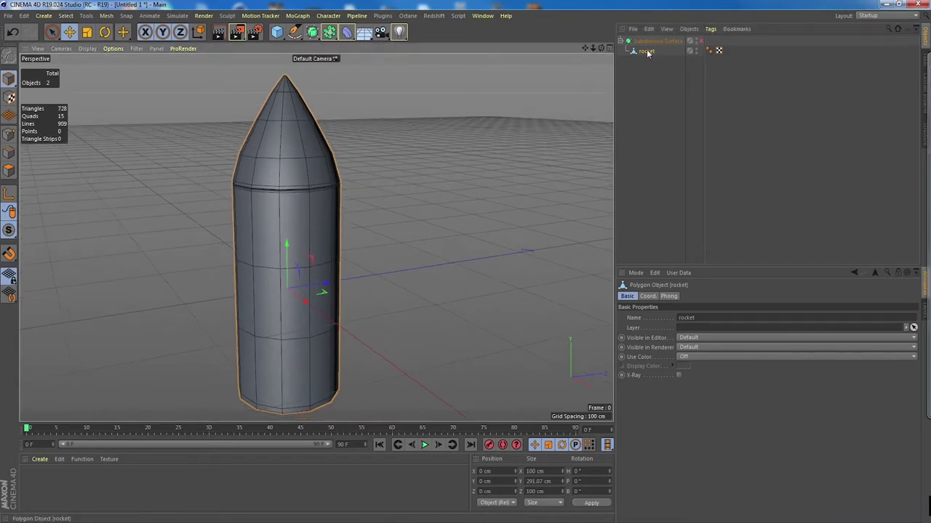
{"action": "left_click_drag", "start_coordinate": [647, 54], "coordinate": [651, 63]}
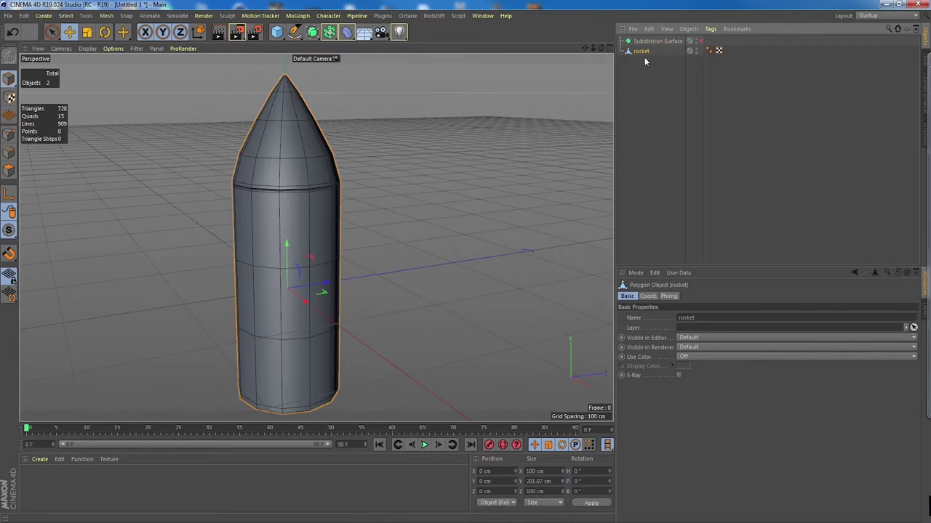
{"action": "left_click", "coordinate": [651, 42]}
{"action": "key", "text": "Delete"}
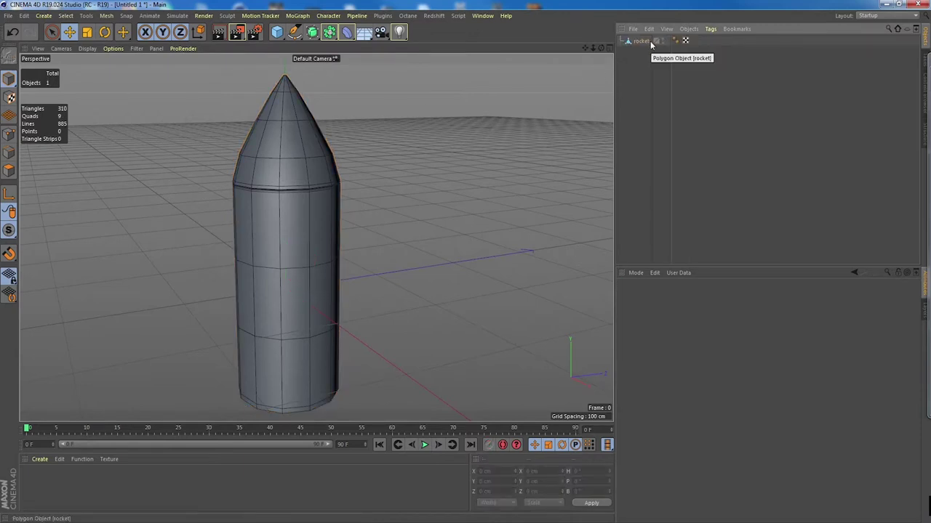
{"action": "key", "text": "ctrl+z"}
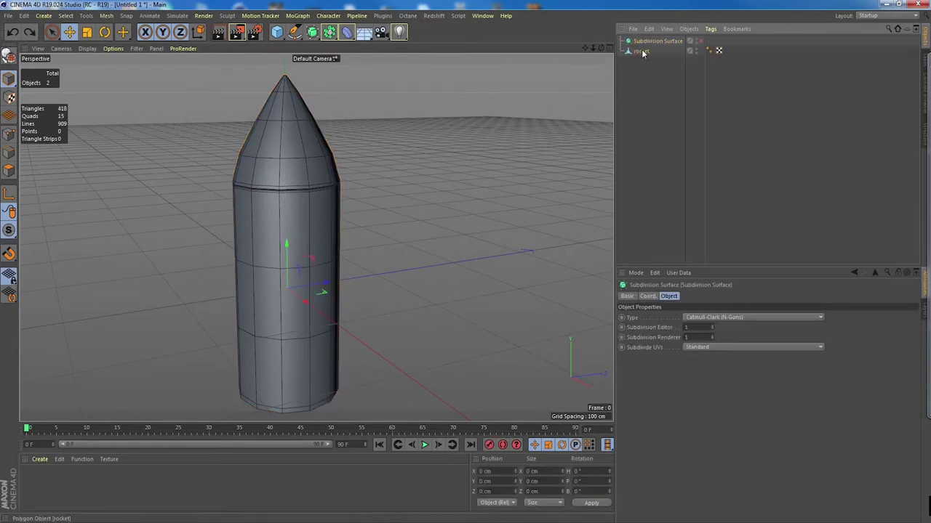
- Add a cylinder primitive at the rocket's centre and set its orientation to -X
{"action": "left_click", "coordinate": [643, 52]}
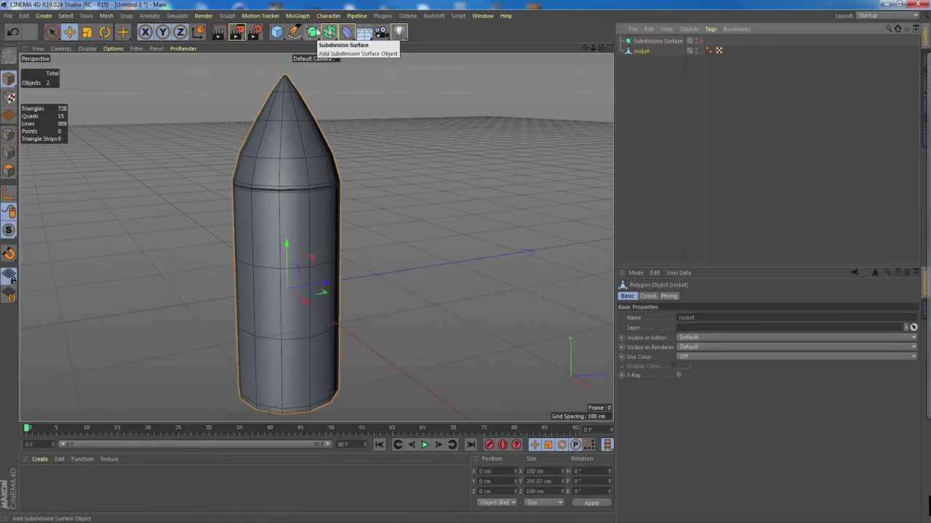
{"action": "left_click_drag", "start_coordinate": [276, 31], "coordinate": [470, 49]}
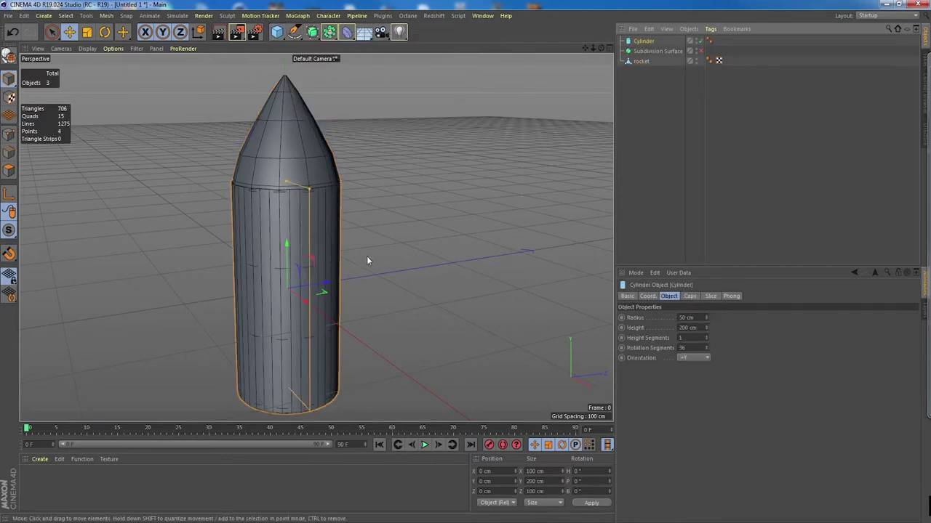
{"action": "left_click", "coordinate": [695, 358]}
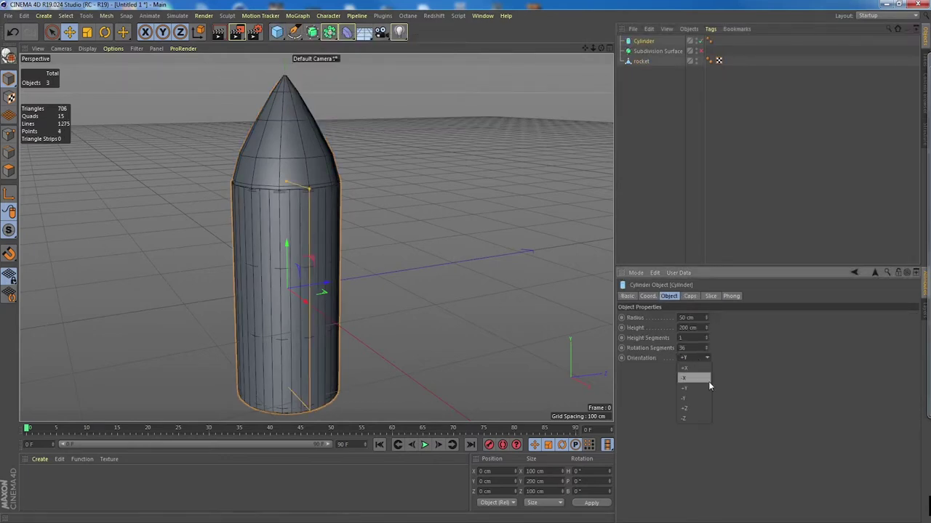
{"action": "left_click", "coordinate": [709, 381]}
{"action": "left_click_drag", "start_coordinate": [482, 305], "coordinate": [404, 246], "text": "alt"}
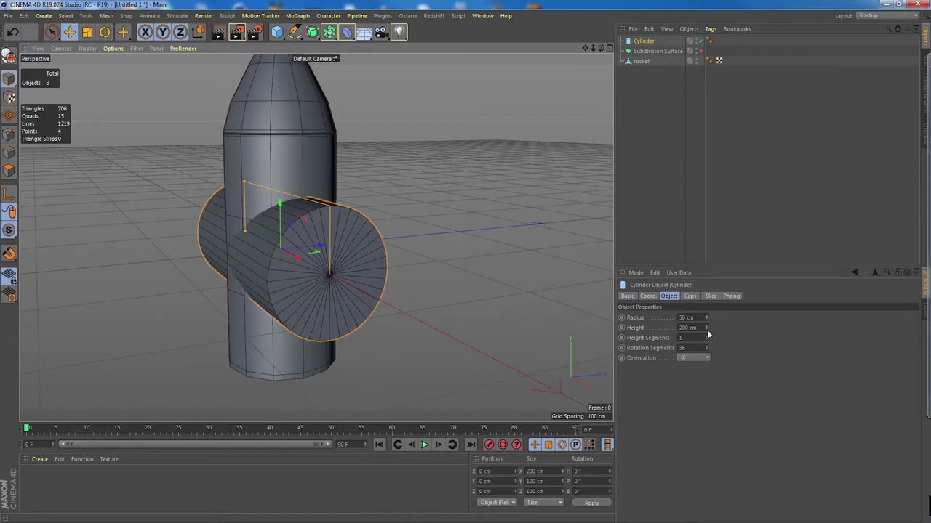
- Set the new cylinder's radius to 22 cm and raise it to about 57.4 cm in Y
{"action": "left_click_drag", "start_coordinate": [706, 318], "coordinate": [706, 348]}
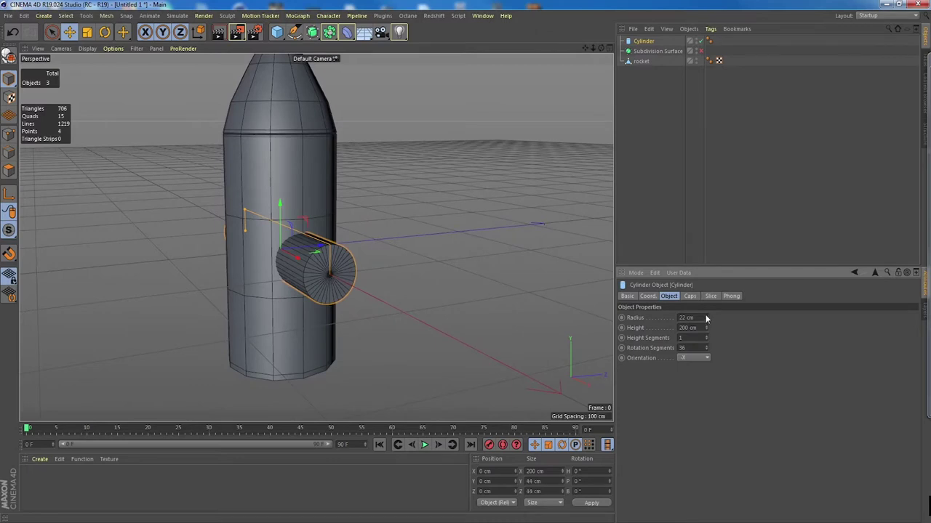
{"action": "left_click_drag", "start_coordinate": [352, 269], "coordinate": [424, 240], "text": "alt"}
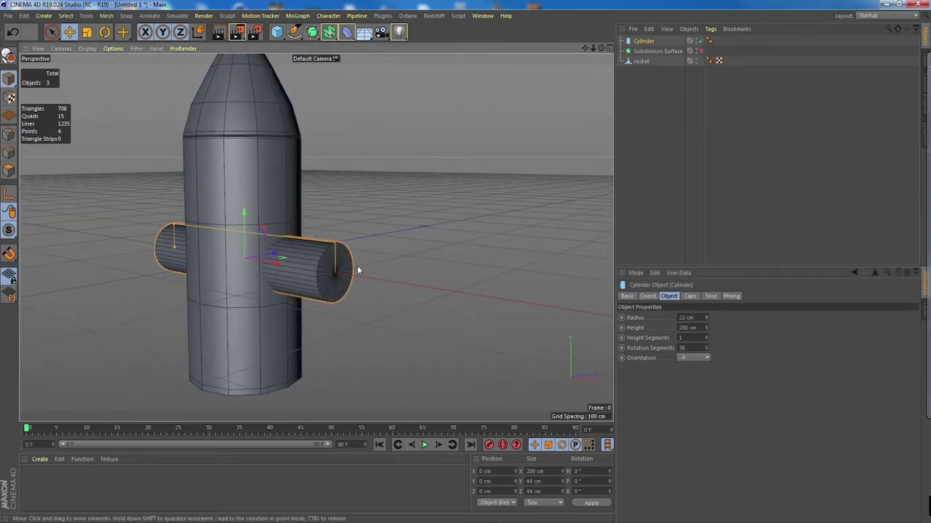
{"action": "left_click_drag", "start_coordinate": [254, 223], "coordinate": [374, 244]}
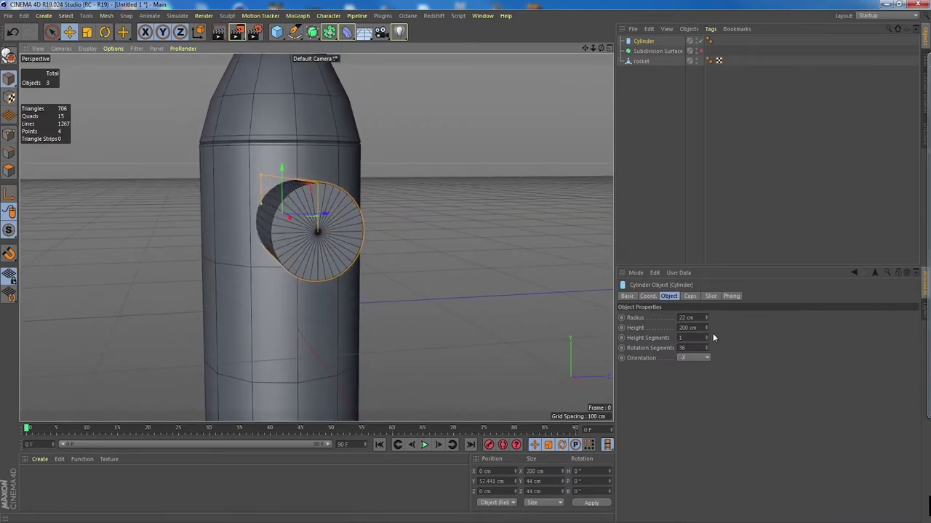
- Reduce the crosswise cylinder's rotation segments, trying 12 before settling on 10
{"action": "left_click_drag", "start_coordinate": [706, 350], "coordinate": [692, 359]}
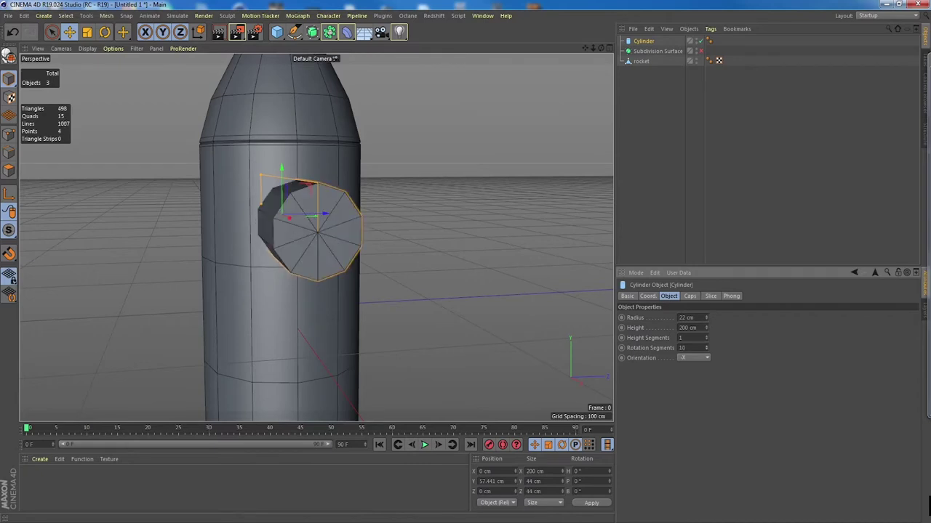
{"action": "left_click", "coordinate": [706, 349]}
{"action": "left_click", "coordinate": [706, 349]}
{"action": "left_click_drag", "start_coordinate": [381, 287], "coordinate": [319, 198], "text": "alt"}
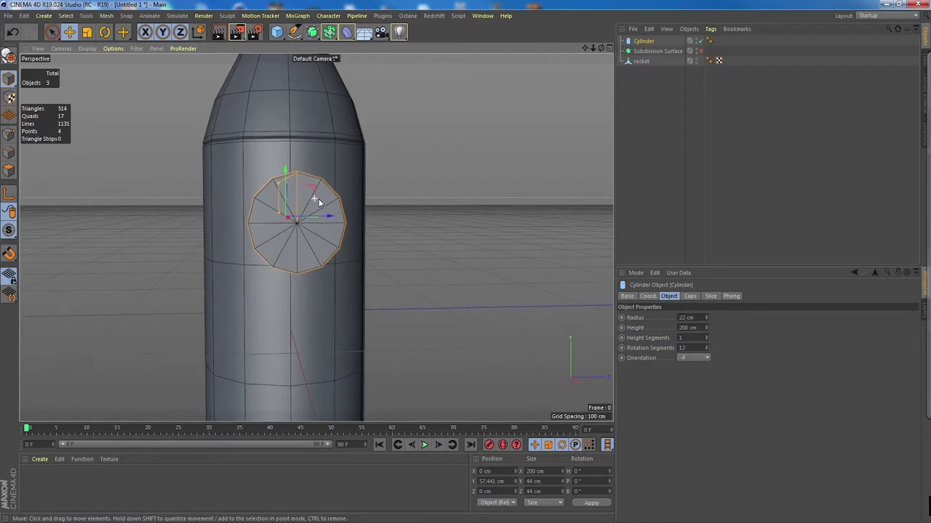
{"action": "scroll", "coordinate": [319, 199], "scroll_direction": "up", "scroll_amount": 2}
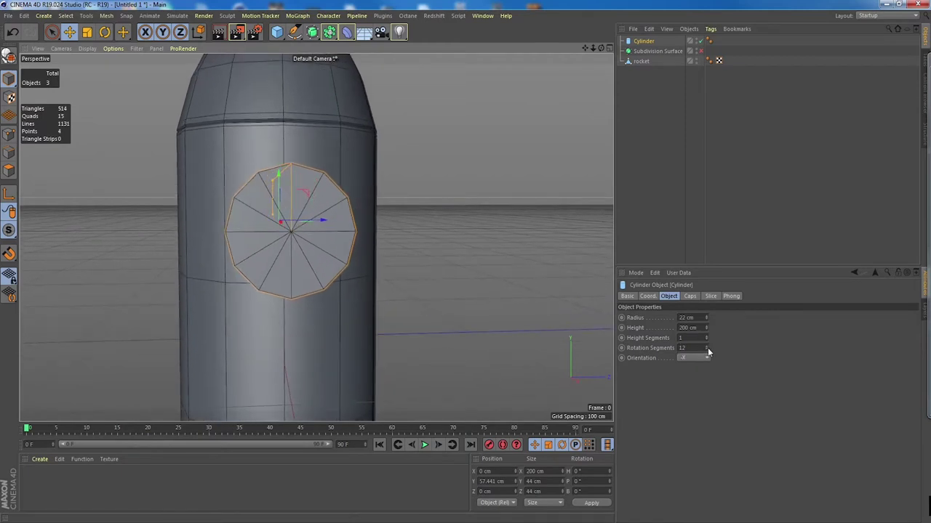
{"action": "left_click", "coordinate": [707, 351]}
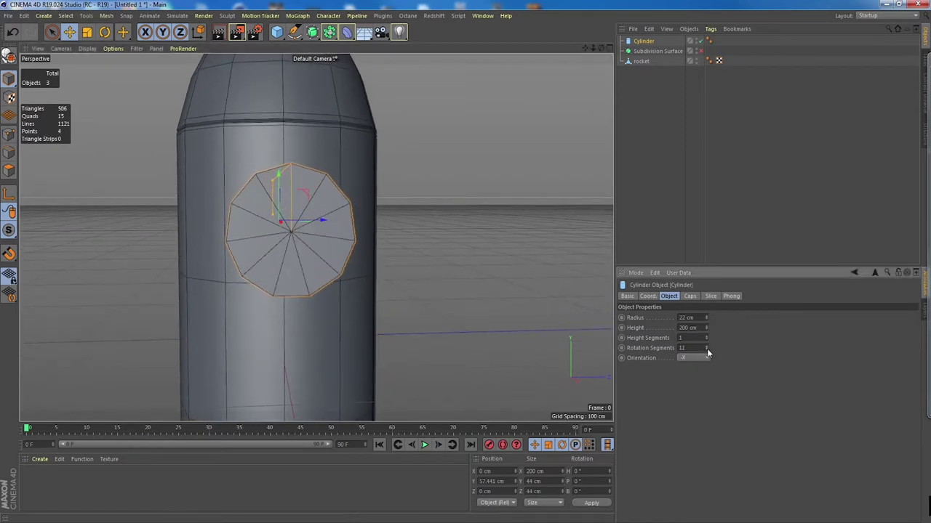
{"action": "left_click", "coordinate": [706, 351]}
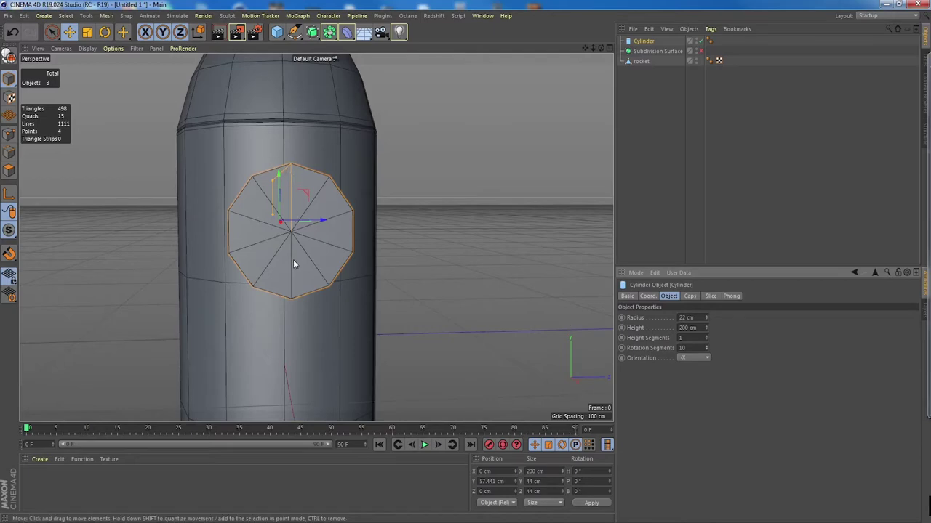
- Reorder the Cylinder below the rocket in the object hierarchy and add a Boole object
{"action": "left_click_drag", "start_coordinate": [335, 226], "coordinate": [543, 198], "text": "alt"}
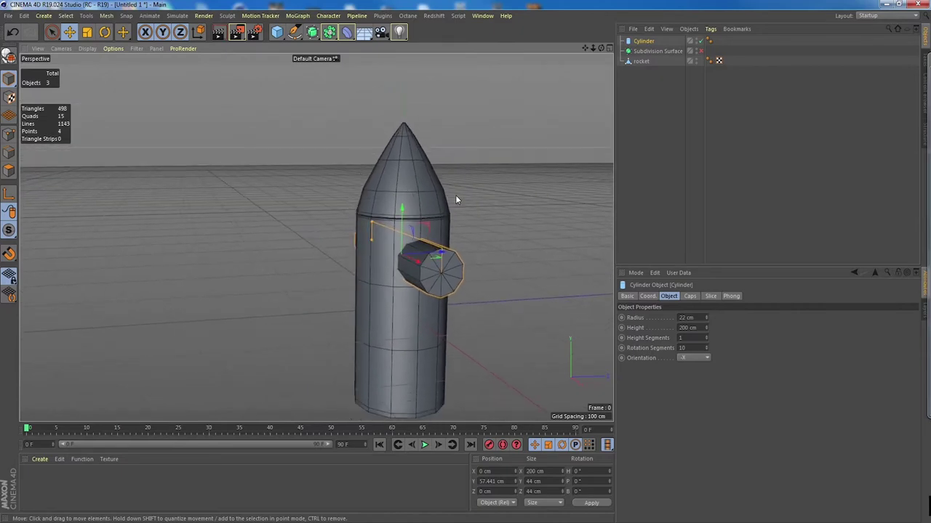
{"action": "left_click_drag", "start_coordinate": [457, 200], "coordinate": [193, 230], "text": "alt"}
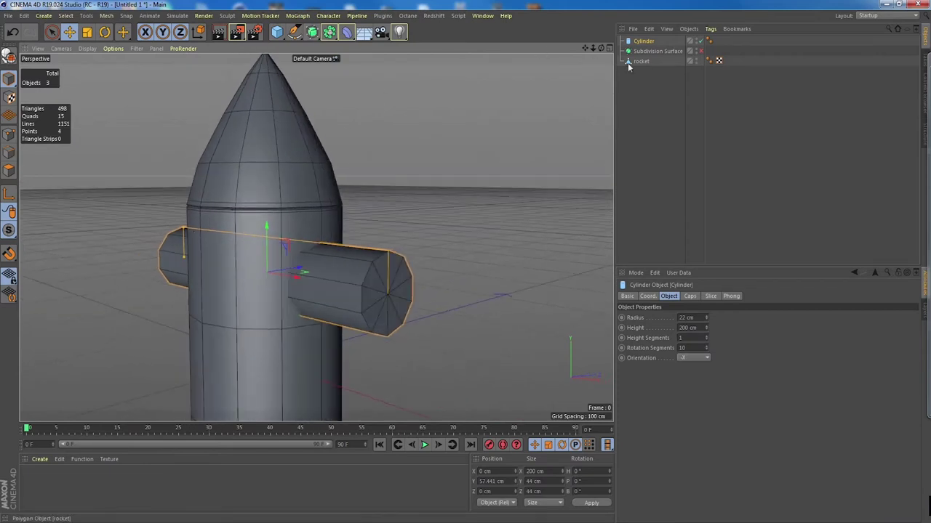
{"action": "left_click_drag", "start_coordinate": [643, 41], "coordinate": [654, 75]}
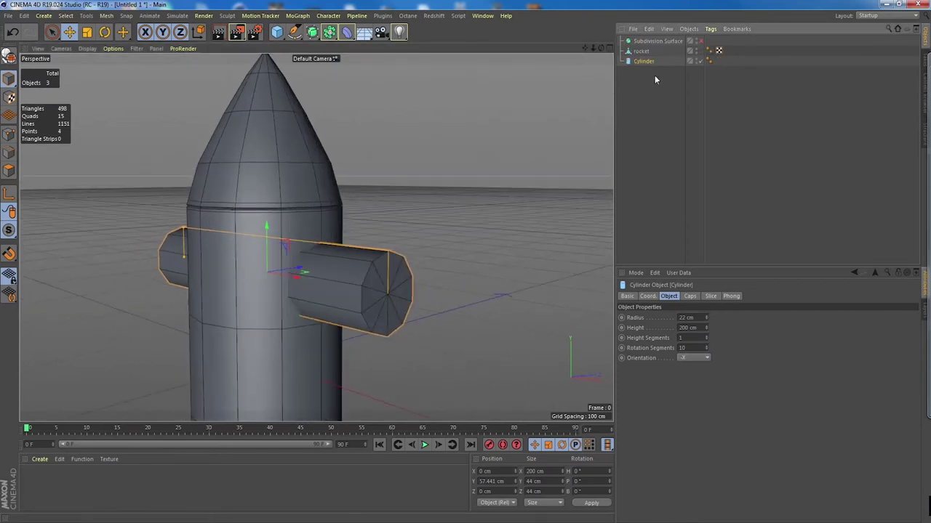
{"action": "left_click", "coordinate": [329, 32]}
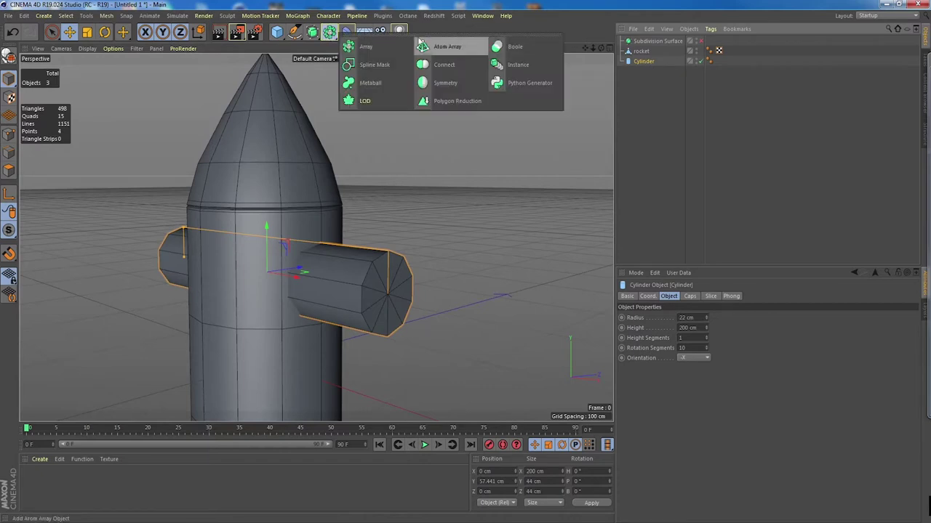
{"action": "left_click", "coordinate": [525, 46]}
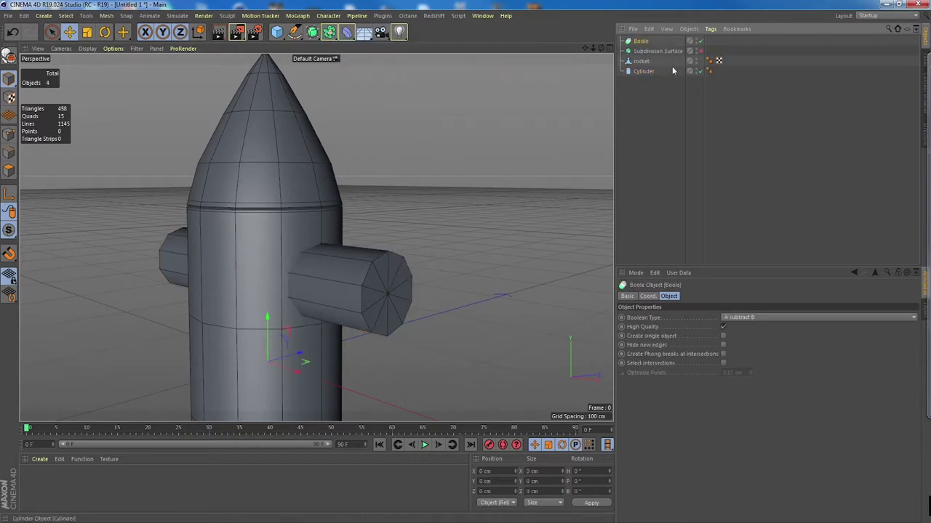
- Make the rocket and the Cylinder children of the Boole to subtract the cylinder from the rocket body
{"action": "left_click", "coordinate": [642, 64]}
{"action": "left_click", "coordinate": [644, 72], "text": "ctrl"}
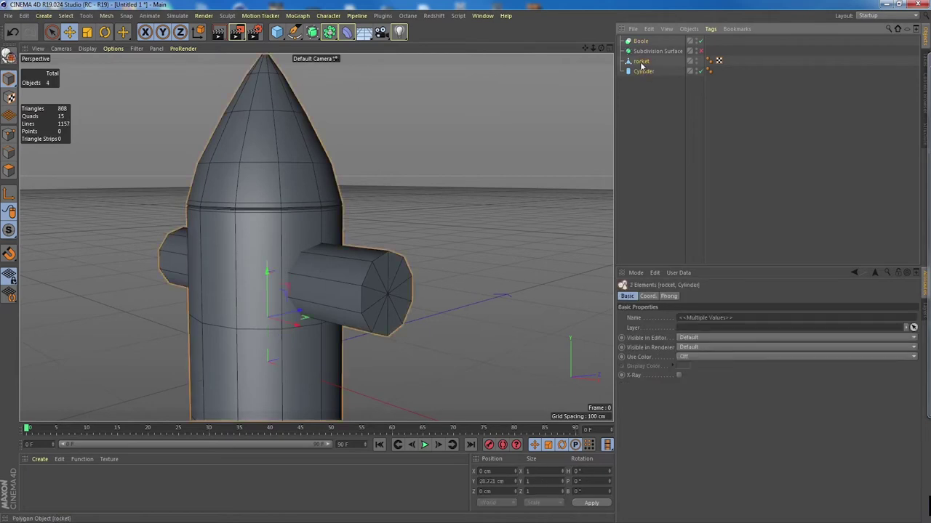
{"action": "left_click_drag", "start_coordinate": [643, 45], "coordinate": [641, 41]}
{"action": "left_click_drag", "start_coordinate": [432, 203], "coordinate": [381, 198], "text": "alt"}
- Shorten the cutting cylinder to a height of about 79.3 cm
{"action": "left_click", "coordinate": [646, 61]}
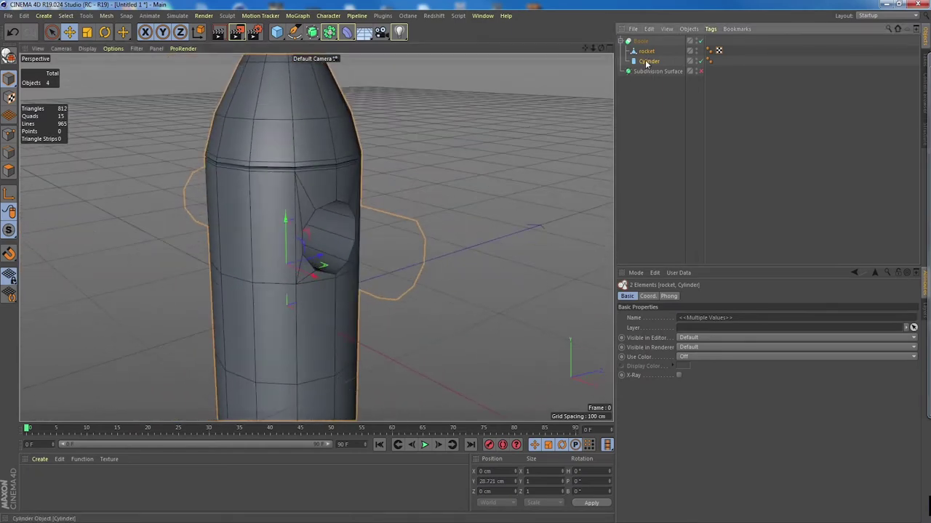
{"action": "left_click_drag", "start_coordinate": [349, 227], "coordinate": [426, 220], "text": "alt"}
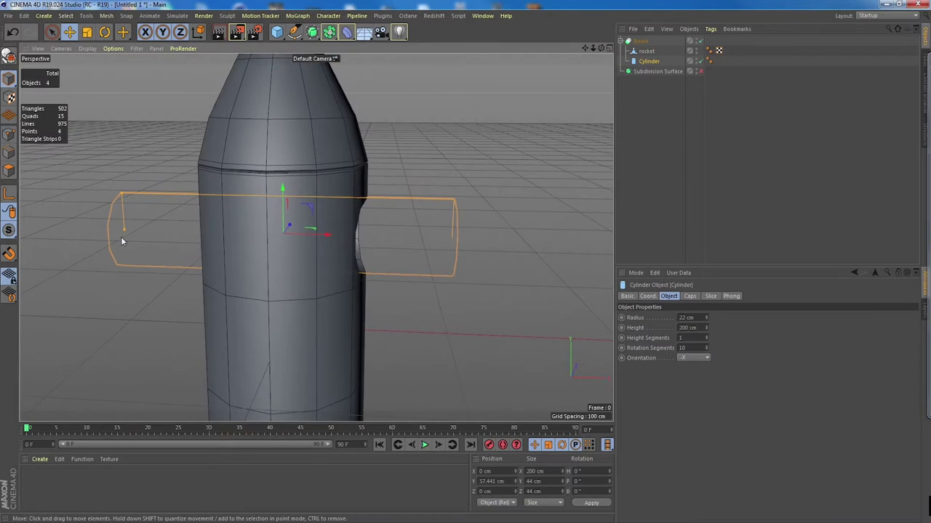
{"action": "left_click_drag", "start_coordinate": [126, 227], "coordinate": [216, 232]}
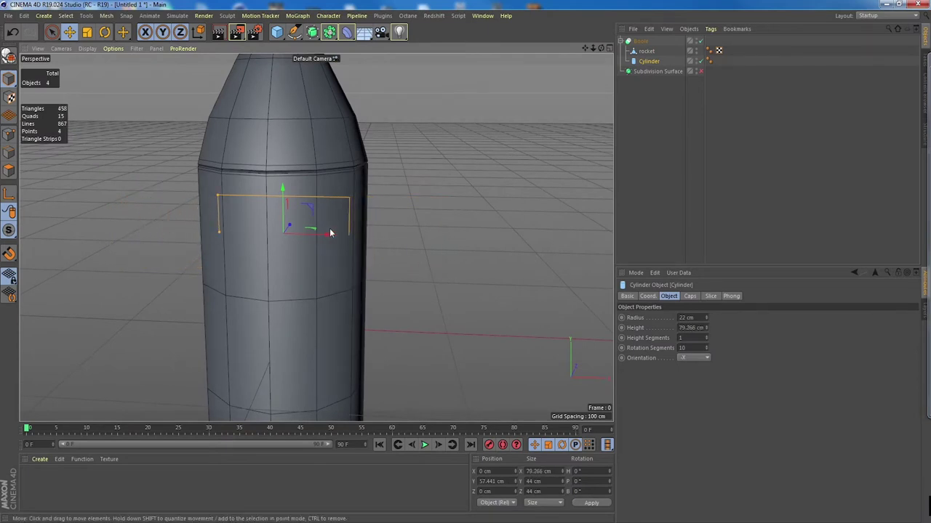
- Move the cutting cylinder outward to about 58.6 cm in X and up to about 57.9 cm in Y for a one-sided window recess
{"action": "mouse_move", "coordinate": [327, 233]}
{"action": "left_mouse_down", "text": "alt"}
{"action": "mouse_move", "coordinate": [256, 243]}
{"action": "mouse_move", "coordinate": [316, 208]}
{"action": "mouse_move", "coordinate": [373, 254]}
{"action": "mouse_move", "coordinate": [298, 244]}
{"action": "mouse_move", "coordinate": [280, 208]}
{"action": "mouse_move", "coordinate": [368, 225]}
{"action": "mouse_move", "coordinate": [327, 223]}
{"action": "mouse_move", "coordinate": [324, 214]}
{"action": "mouse_move", "coordinate": [317, 243]}
{"action": "mouse_move", "coordinate": [298, 242]}
{"action": "mouse_move", "coordinate": [320, 235]}
{"action": "left_mouse_up", "text": "alt"}
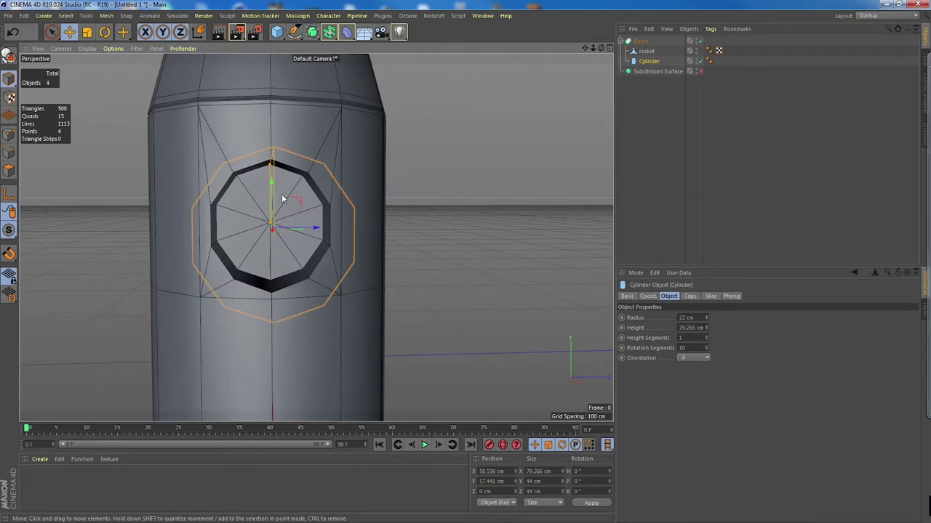
{"action": "left_click_drag", "start_coordinate": [273, 190], "coordinate": [420, 189]}
{"action": "left_click_drag", "start_coordinate": [389, 158], "coordinate": [311, 219], "text": "alt"}
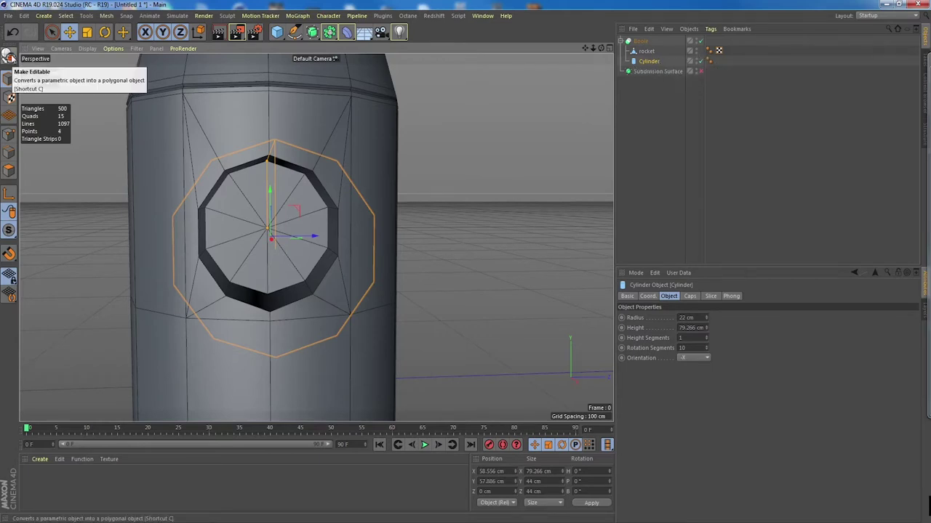
- Make the cutting Cylinder editable, optimize all of its polygons, and return to model mode
{"action": "left_click", "coordinate": [9, 56]}
{"action": "left_click", "coordinate": [652, 64]}
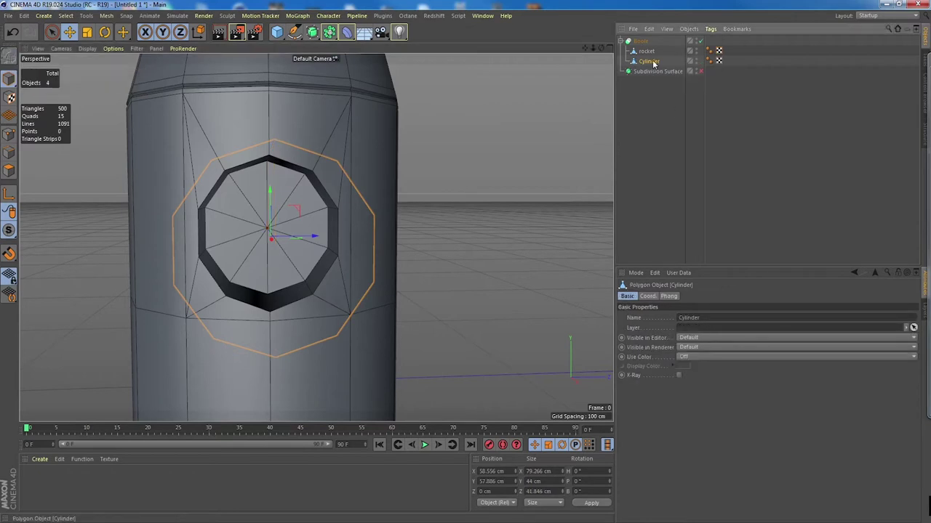
{"action": "left_click", "coordinate": [8, 171]}
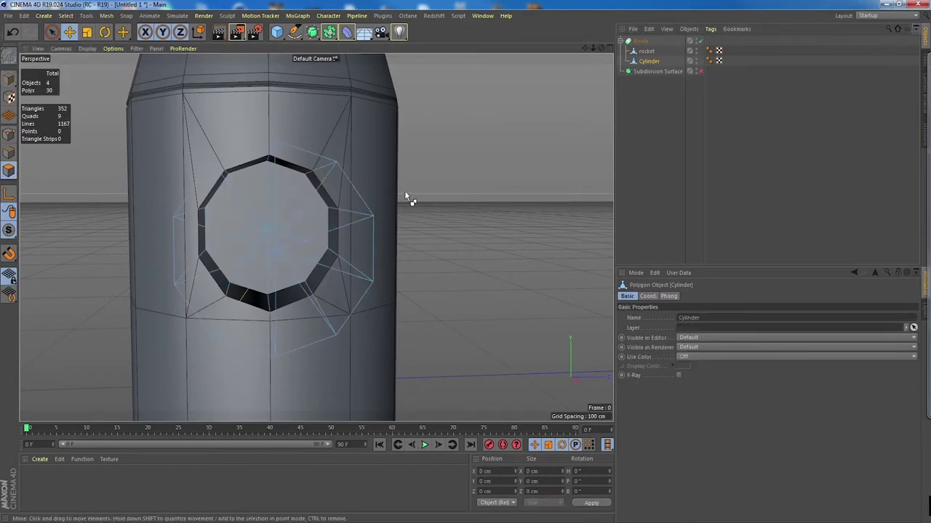
{"action": "key", "text": "ctrl+a"}
{"action": "right_click", "coordinate": [353, 210]}
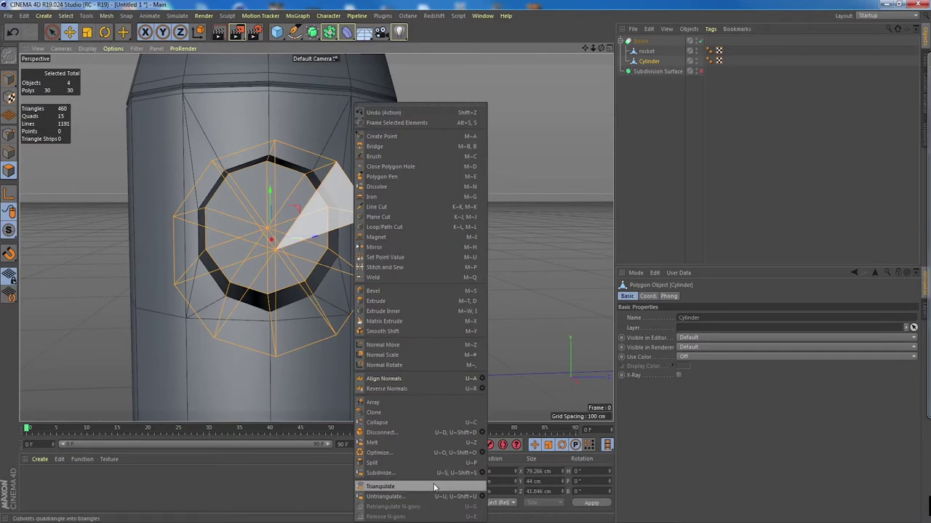
{"action": "left_click", "coordinate": [416, 454]}
{"action": "left_click", "coordinate": [11, 78]}
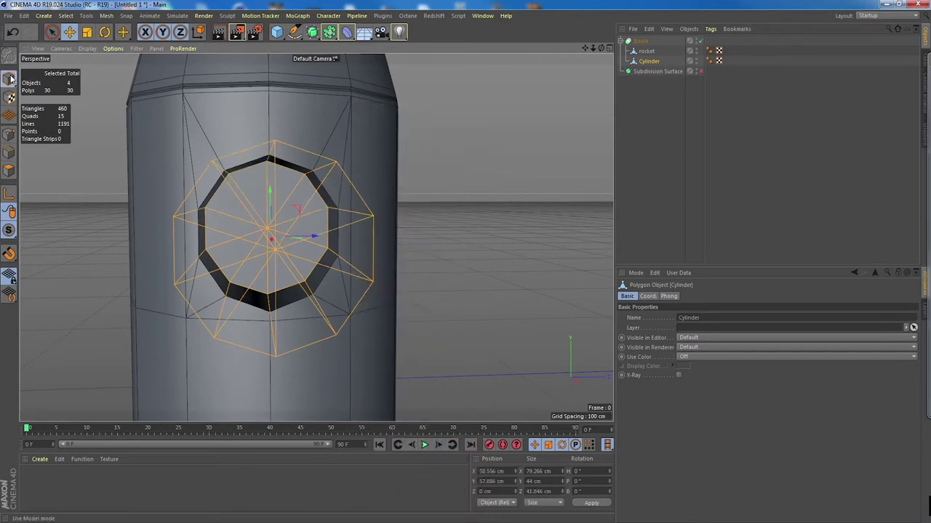
- Copy the cutting Cylinder outside the Boole and hide the copy in the editor and renderer
{"action": "left_click_drag", "start_coordinate": [309, 195], "coordinate": [397, 209], "text": "alt"}
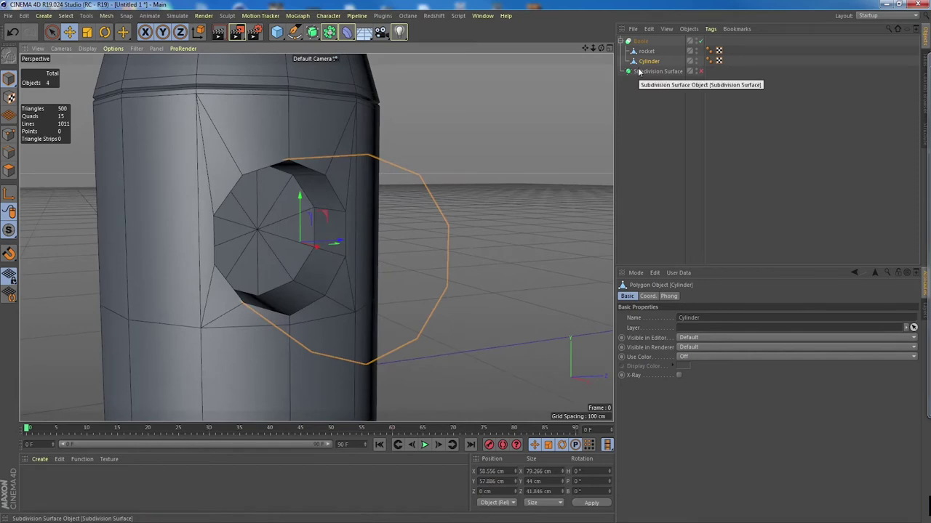
{"action": "left_click_drag", "start_coordinate": [399, 191], "coordinate": [337, 202], "text": "alt"}
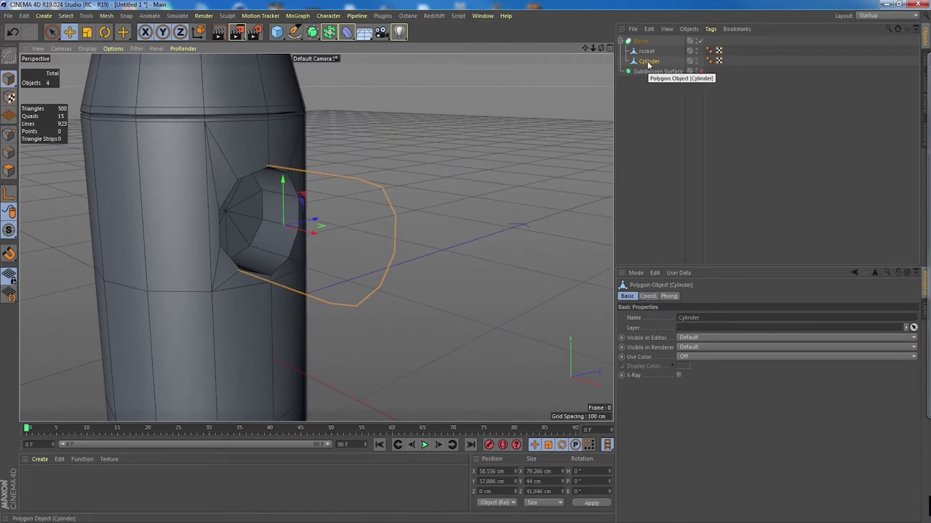
{"action": "left_click_drag", "start_coordinate": [651, 63], "coordinate": [646, 85]}
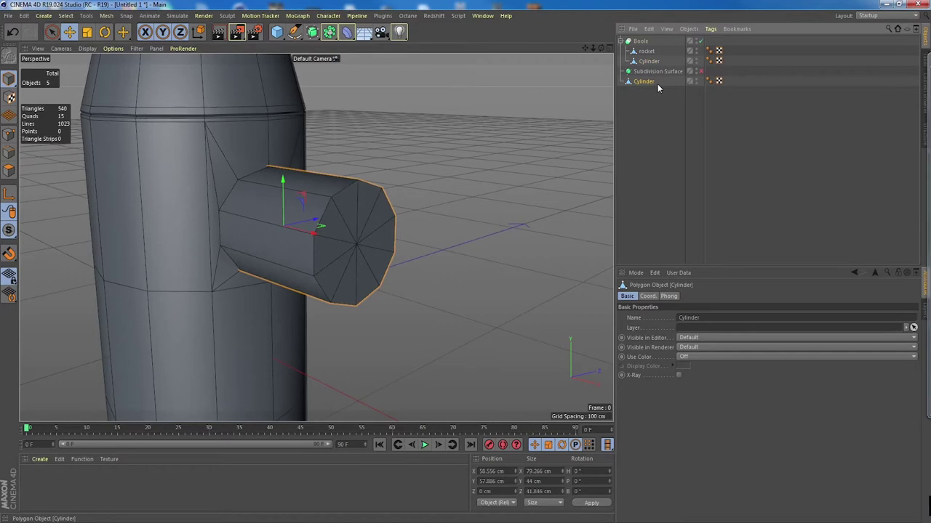
{"action": "left_click", "coordinate": [696, 80]}
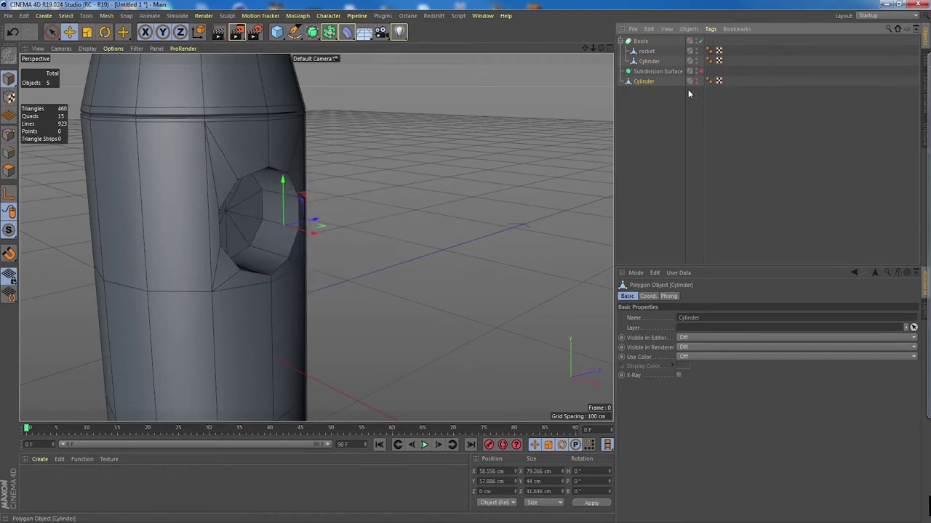
- Merge the Boole, rocket and its child Cylinder into one polygon mesh with Connect Objects + Delete
{"action": "left_click_drag", "start_coordinate": [301, 214], "coordinate": [333, 197], "text": "alt"}
{"action": "scroll", "coordinate": [333, 211], "scroll_direction": "up", "scroll_amount": 4}
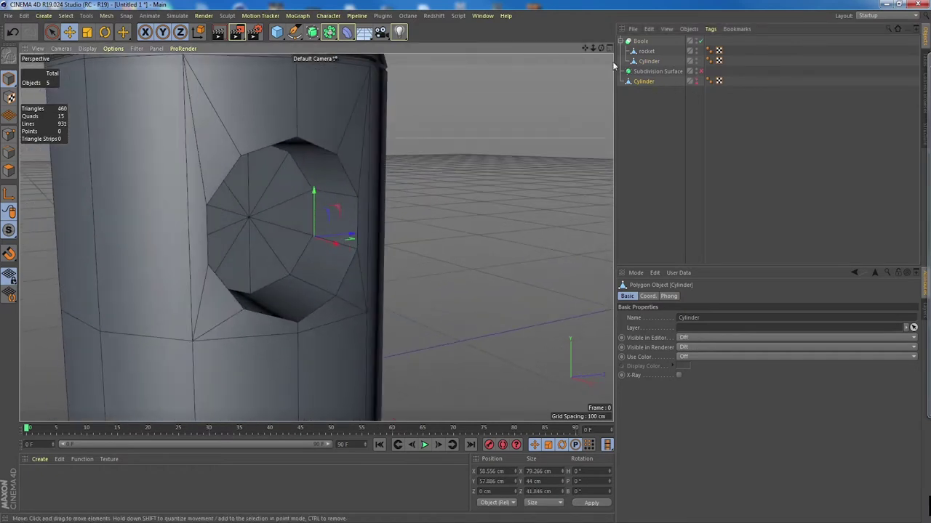
{"action": "left_click", "coordinate": [649, 61]}
{"action": "left_click", "coordinate": [648, 51], "text": "ctrl"}
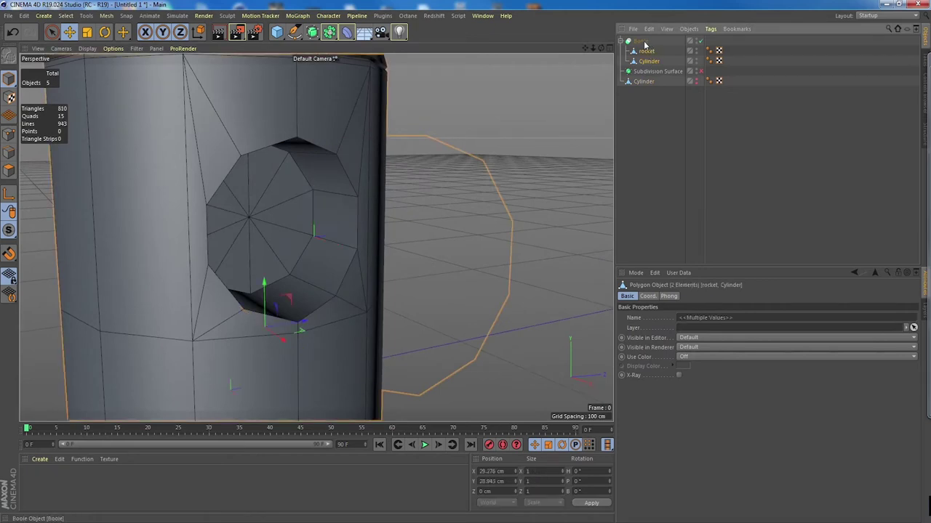
{"action": "left_click", "coordinate": [643, 41], "text": "ctrl"}
{"action": "mouse_move", "coordinate": [396, 186]}
{"action": "left_mouse_down", "text": "alt"}
{"action": "mouse_move", "coordinate": [376, 183]}
{"action": "mouse_move", "coordinate": [384, 188]}
{"action": "left_mouse_up", "text": "alt"}
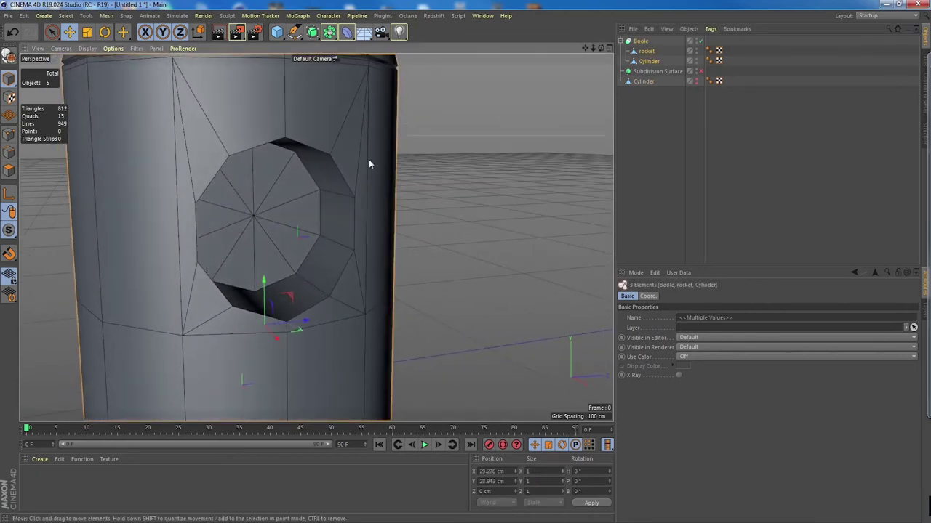
{"action": "right_click", "coordinate": [649, 57]}
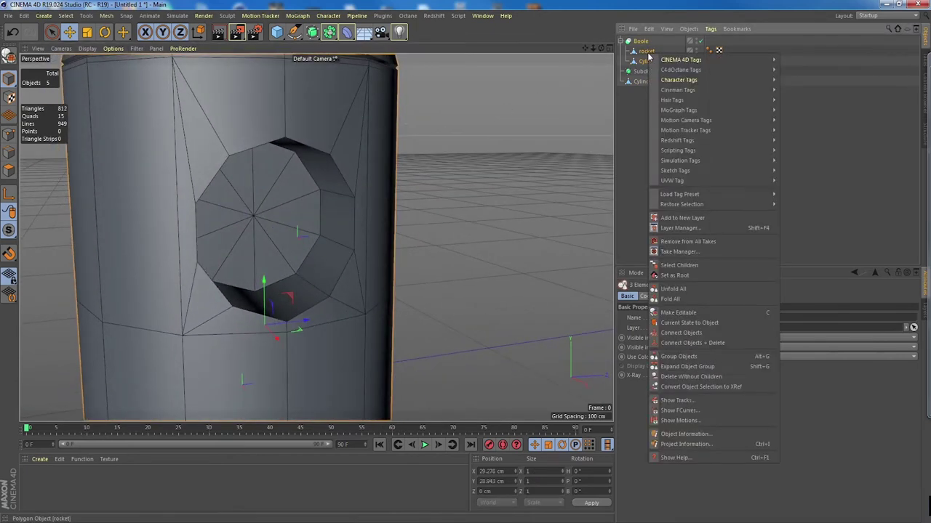
{"action": "left_click", "coordinate": [738, 343]}
- Examine the merged mesh's edge layout around the window recess from several angles
{"action": "left_click_drag", "start_coordinate": [452, 179], "coordinate": [461, 165], "text": "alt"}
{"action": "right_click_drag", "start_coordinate": [461, 164], "coordinate": [423, 168], "text": "alt"}
{"action": "left_click_drag", "start_coordinate": [423, 168], "coordinate": [392, 172], "text": "alt"}
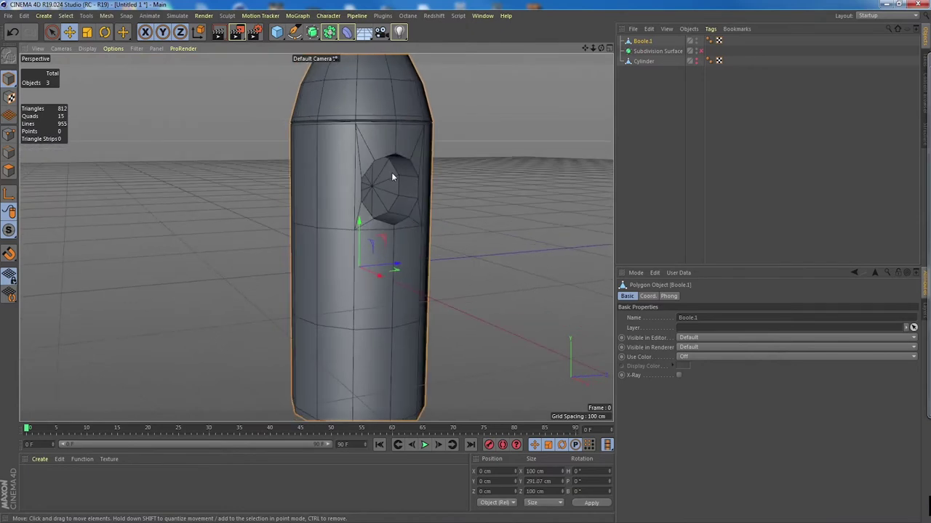
{"action": "right_click_drag", "start_coordinate": [391, 172], "coordinate": [464, 182], "text": "alt"}
{"action": "middle_click_drag", "start_coordinate": [464, 181], "coordinate": [378, 189], "text": "alt"}
{"action": "left_click_drag", "start_coordinate": [362, 190], "coordinate": [386, 206], "text": "alt"}
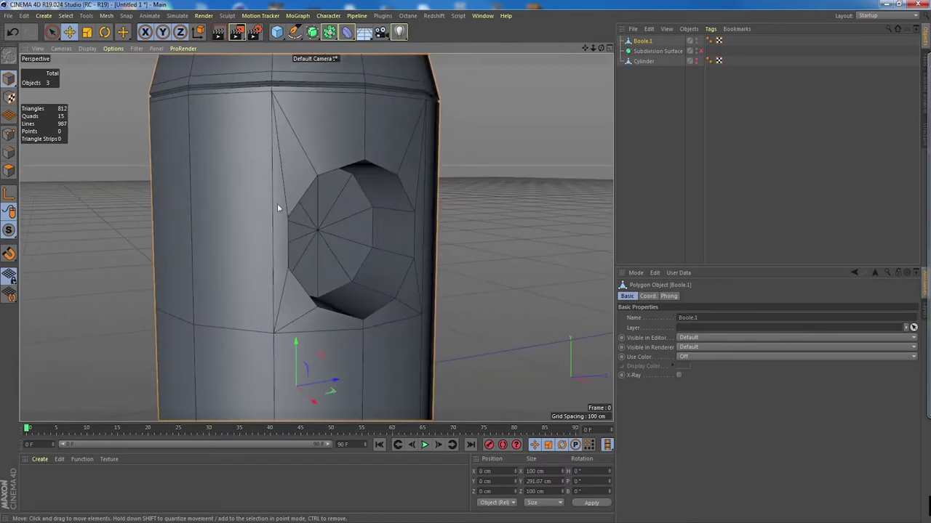
{"action": "left_click_drag", "start_coordinate": [202, 219], "coordinate": [274, 218], "text": "alt"}
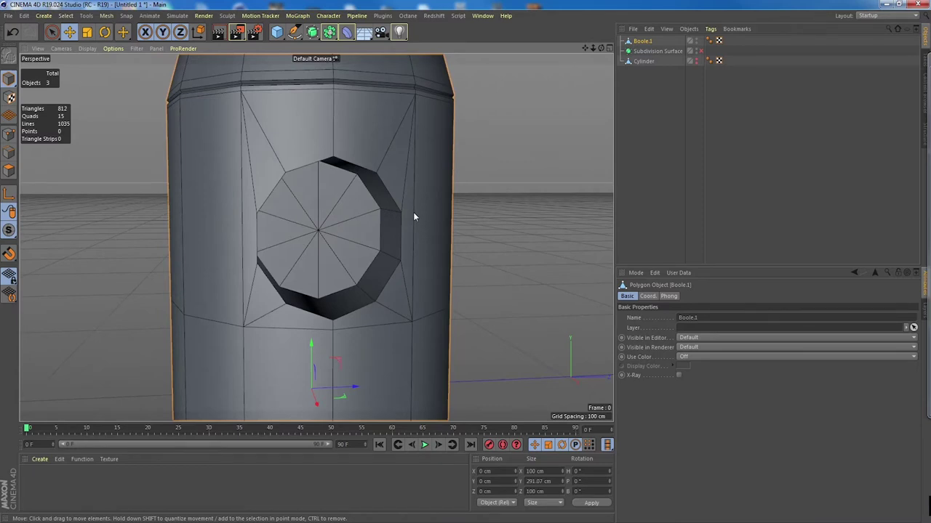
{"action": "left_click_drag", "start_coordinate": [410, 221], "coordinate": [347, 196], "text": "alt"}
{"action": "scroll", "coordinate": [320, 175], "scroll_direction": "up", "scroll_amount": 1}
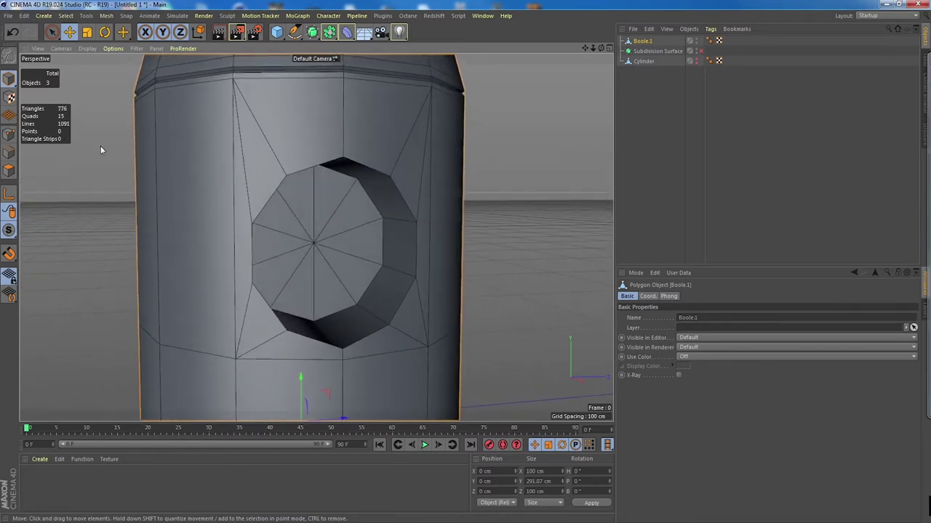
- Dissolve the two long diagonal edges running from below the panel groove to the opposite sides of the window recess
{"action": "left_click", "coordinate": [10, 135]}
{"action": "left_click", "coordinate": [11, 152]}
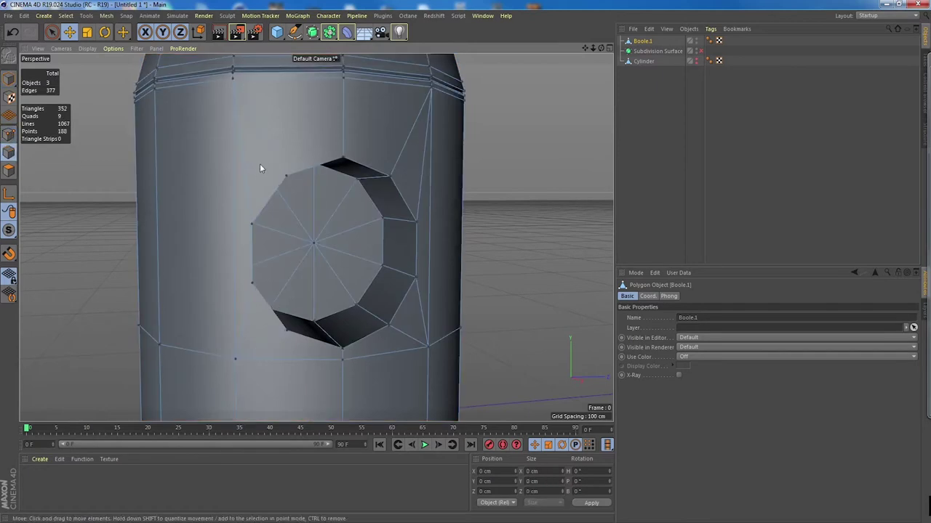
{"action": "left_click", "coordinate": [244, 165]}
{"action": "mouse_move", "coordinate": [380, 186]}
{"action": "left_mouse_down", "text": "alt"}
{"action": "mouse_move", "coordinate": [355, 191]}
{"action": "mouse_move", "coordinate": [366, 187]}
{"action": "left_mouse_up", "text": "alt"}
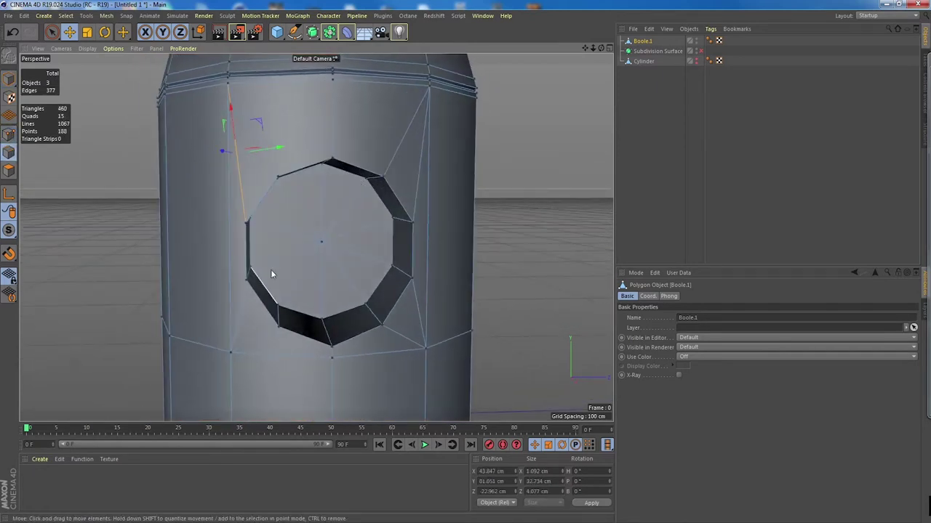
{"action": "right_click", "coordinate": [238, 188]}
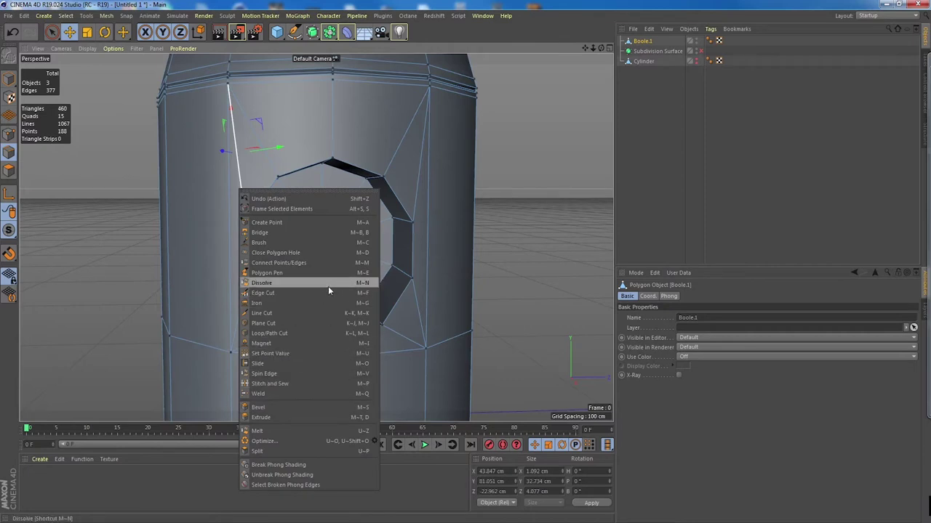
{"action": "left_click", "coordinate": [328, 290]}
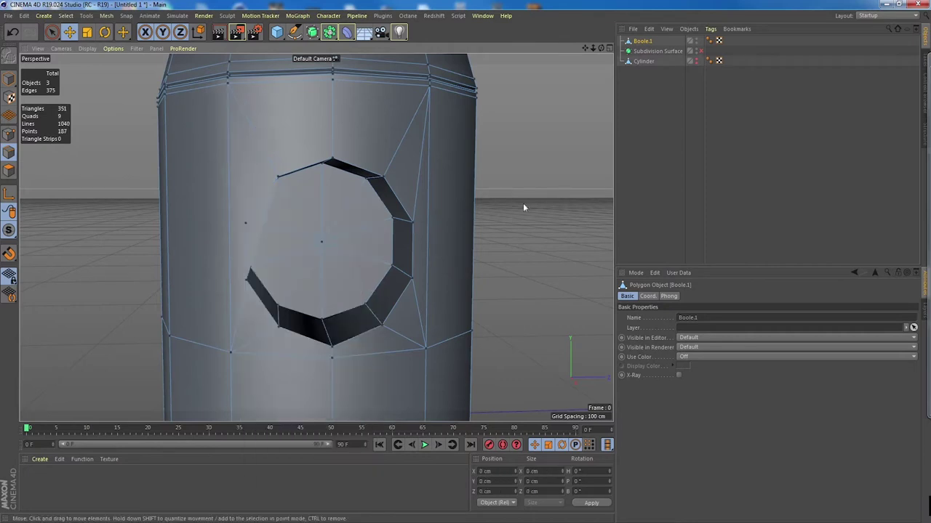
{"action": "left_click_drag", "start_coordinate": [523, 203], "coordinate": [425, 217], "text": "alt"}
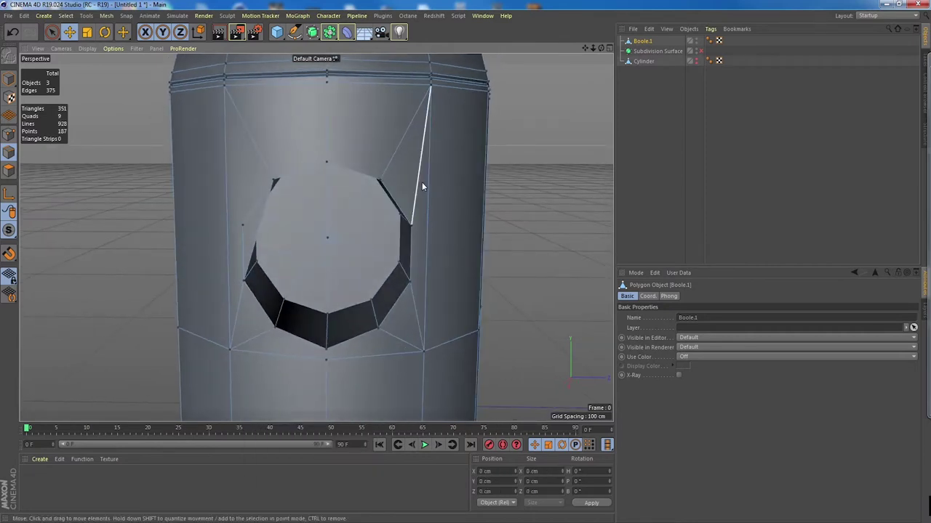
{"action": "left_click", "coordinate": [421, 182]}
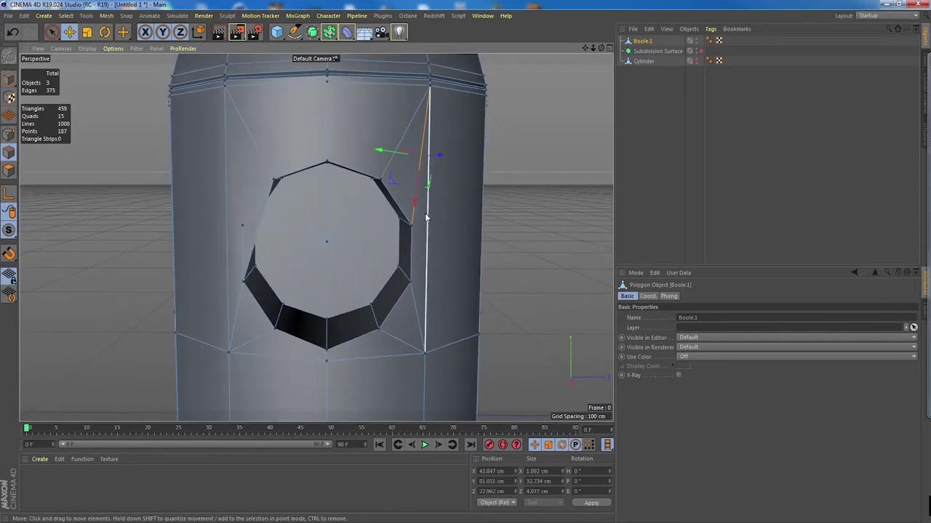
{"action": "key", "text": "m"}
{"action": "key", "text": "n"}
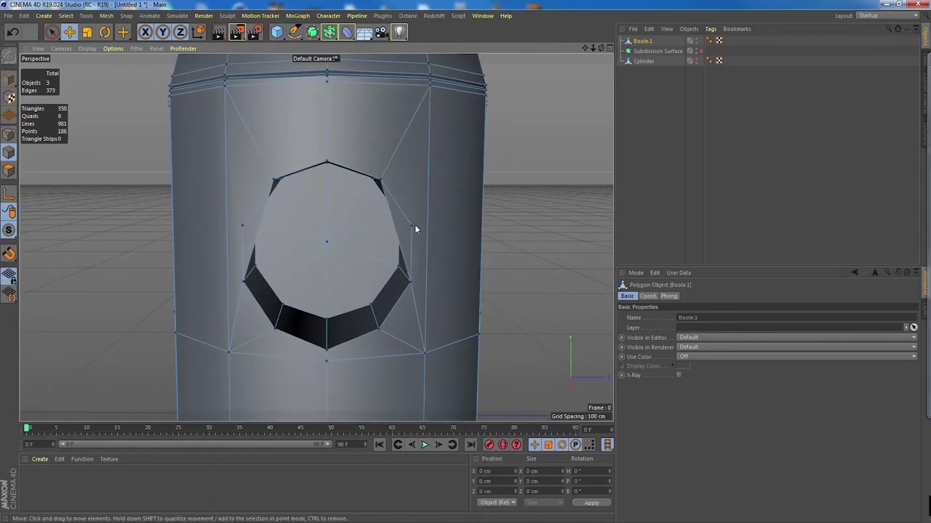
- Select all polygons of the merged rocket mesh and optimize them to weld duplicate points
{"action": "mouse_move", "coordinate": [415, 226]}
{"action": "left_mouse_down", "text": "alt"}
{"action": "mouse_move", "coordinate": [468, 226]}
{"action": "mouse_move", "coordinate": [397, 238]}
{"action": "mouse_move", "coordinate": [406, 239]}
{"action": "left_mouse_up", "text": "alt"}
{"action": "mouse_move", "coordinate": [415, 305]}
{"action": "left_mouse_down", "text": "alt"}
{"action": "mouse_move", "coordinate": [416, 317]}
{"action": "mouse_move", "coordinate": [428, 305]}
{"action": "mouse_move", "coordinate": [415, 304]}
{"action": "left_mouse_up", "text": "alt"}
{"action": "left_click_drag", "start_coordinate": [257, 242], "coordinate": [285, 231], "text": "alt"}
{"action": "left_click", "coordinate": [9, 136]}
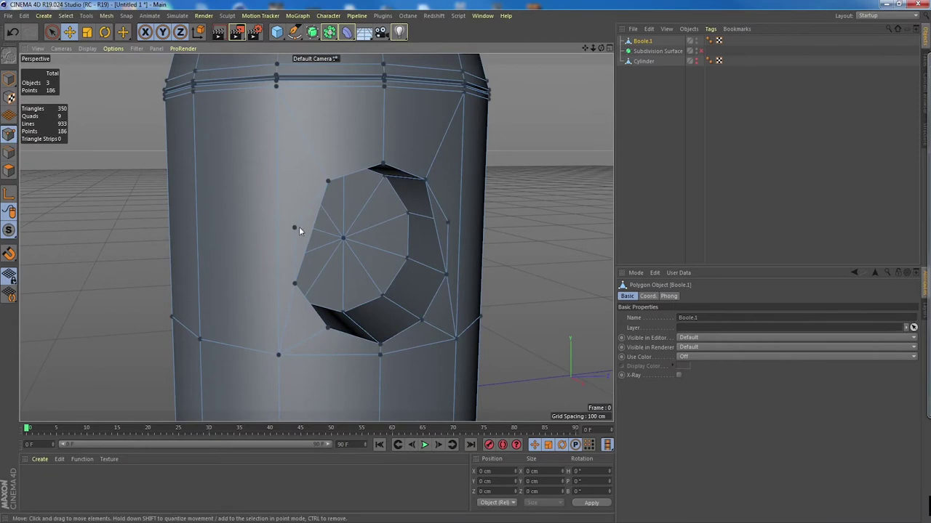
{"action": "mouse_move", "coordinate": [344, 214]}
{"action": "left_mouse_down", "text": "alt"}
{"action": "mouse_move", "coordinate": [355, 230]}
{"action": "mouse_move", "coordinate": [270, 225]}
{"action": "mouse_move", "coordinate": [303, 235]}
{"action": "mouse_move", "coordinate": [297, 225]}
{"action": "left_mouse_up", "text": "alt"}
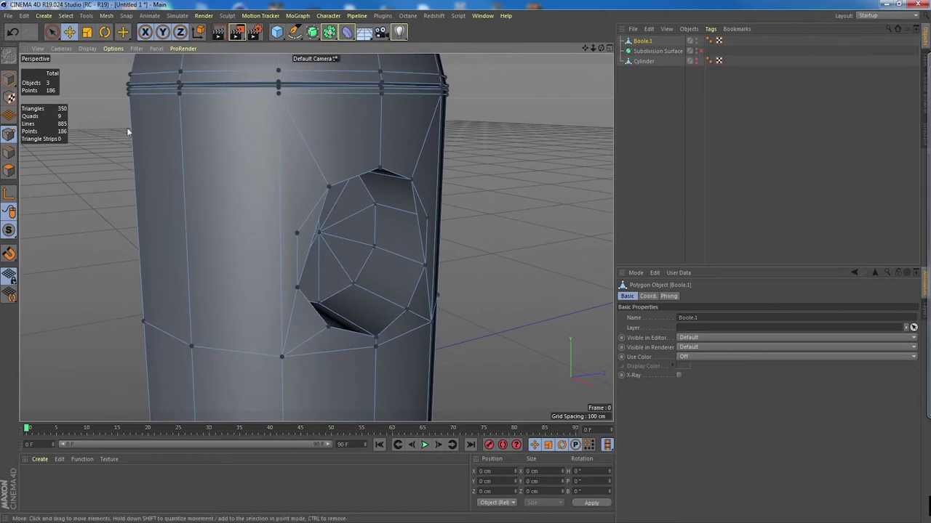
{"action": "left_click", "coordinate": [9, 80]}
{"action": "left_click", "coordinate": [9, 170]}
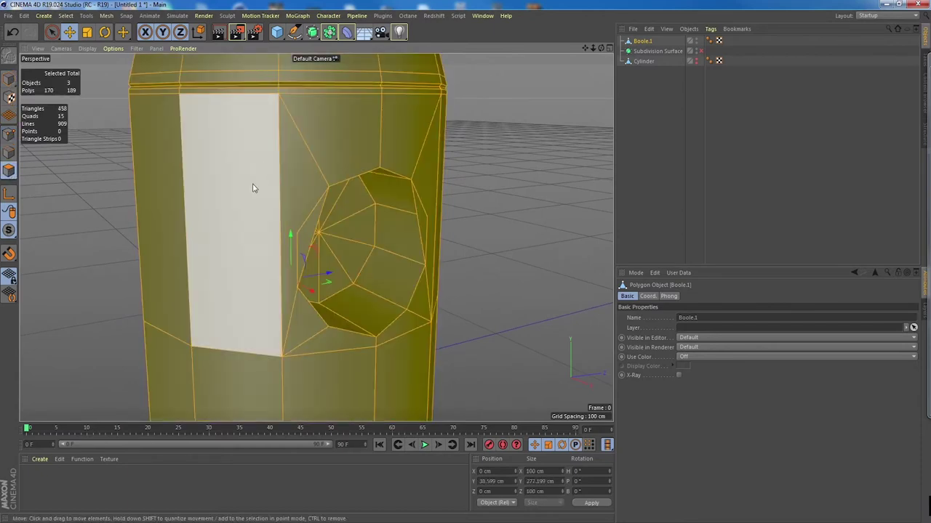
{"action": "right_click", "coordinate": [253, 185]}
{"action": "left_click", "coordinate": [112, 227]}
- Inspect the window recess's points and review the merged mesh's Phong settings
{"action": "left_click", "coordinate": [9, 134]}
{"action": "left_click_drag", "start_coordinate": [296, 232], "coordinate": [317, 233], "text": "alt"}
{"action": "left_click", "coordinate": [308, 185]}
{"action": "left_click_drag", "start_coordinate": [275, 254], "coordinate": [342, 268], "text": "alt"}
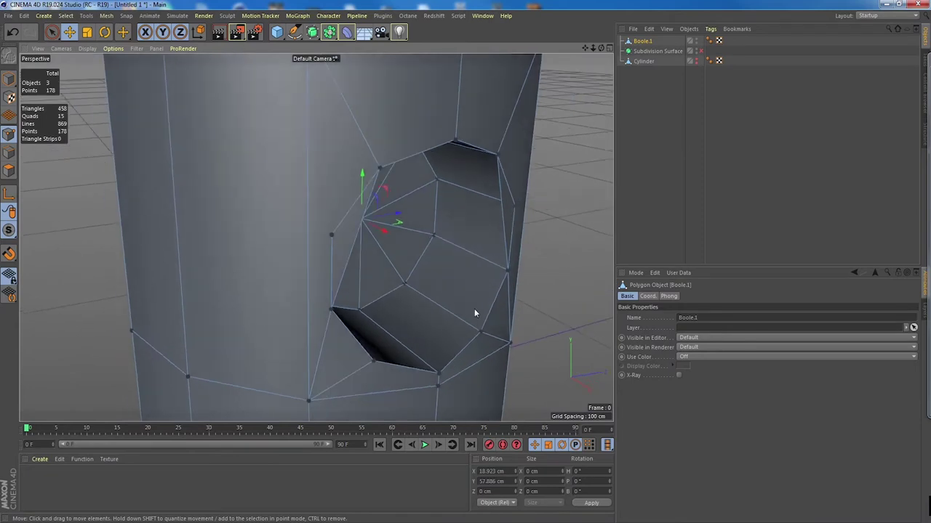
{"action": "left_click", "coordinate": [648, 296]}
{"action": "left_click", "coordinate": [669, 297]}
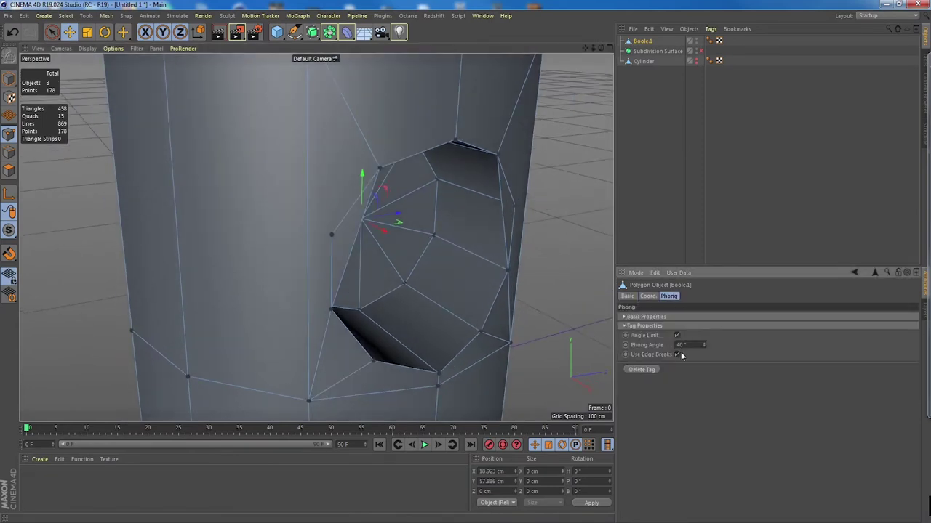
{"action": "left_click", "coordinate": [627, 296]}
{"action": "left_click_drag", "start_coordinate": [379, 191], "coordinate": [347, 191], "text": "alt"}
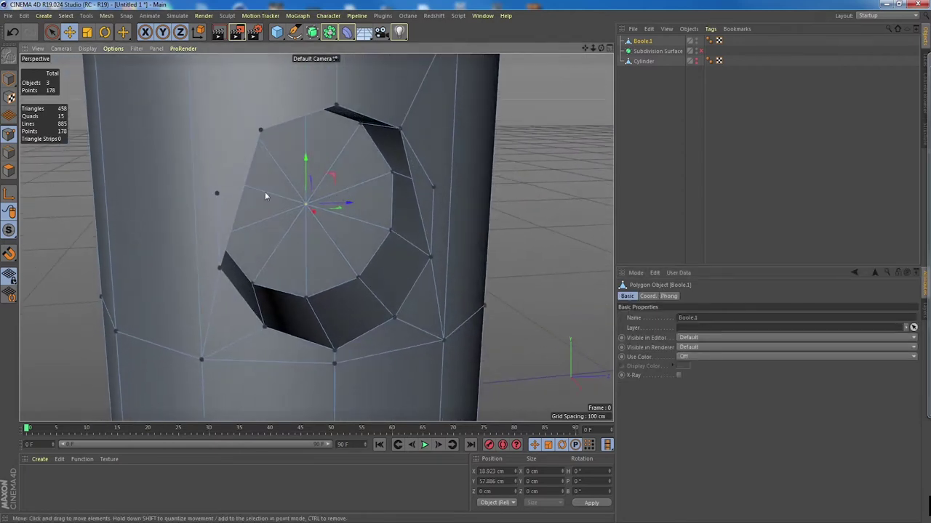
- Line-cut horizontally from the stray point beside the window recess across the adjoining body panels toward the rocket's back
{"action": "left_click", "coordinate": [217, 192]}
{"action": "left_click_drag", "start_coordinate": [201, 215], "coordinate": [381, 202], "text": "alt"}
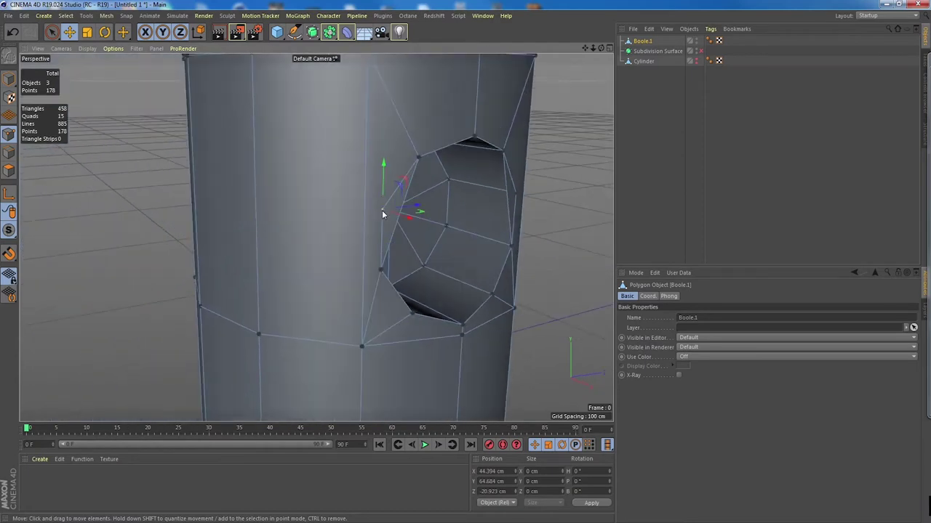
{"action": "right_click", "coordinate": [381, 210]}
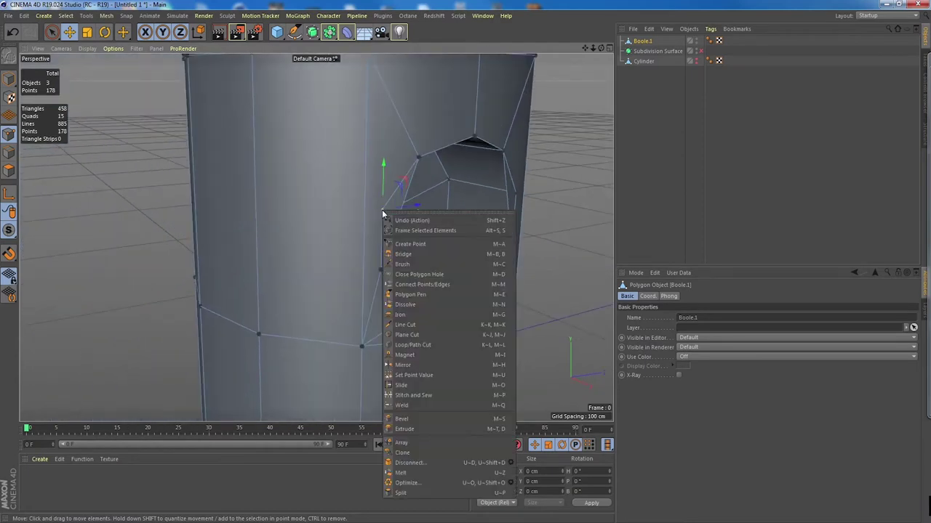
{"action": "left_click", "coordinate": [444, 326]}
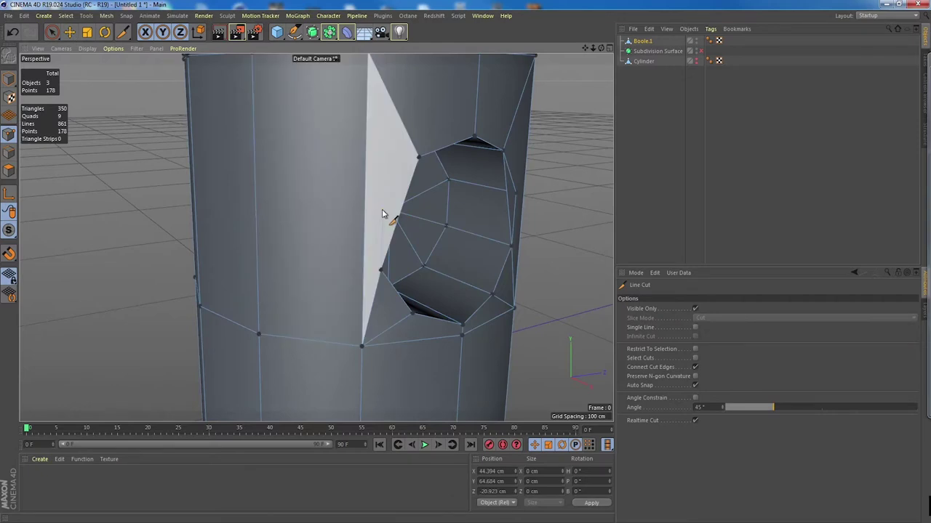
{"action": "mouse_move", "coordinate": [297, 248]}
{"action": "left_mouse_down", "text": "alt"}
{"action": "mouse_move", "coordinate": [263, 253]}
{"action": "mouse_move", "coordinate": [297, 257]}
{"action": "left_mouse_up", "text": "alt"}
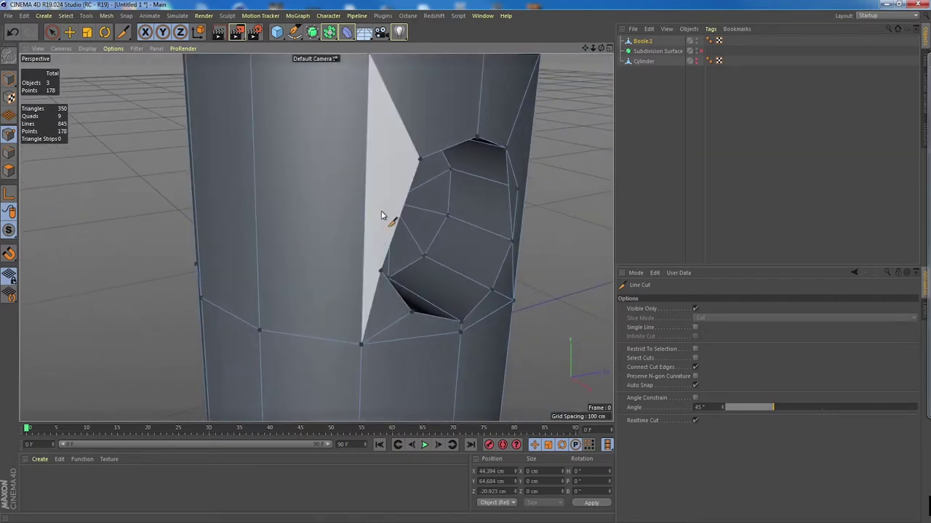
{"action": "left_click", "coordinate": [381, 212]}
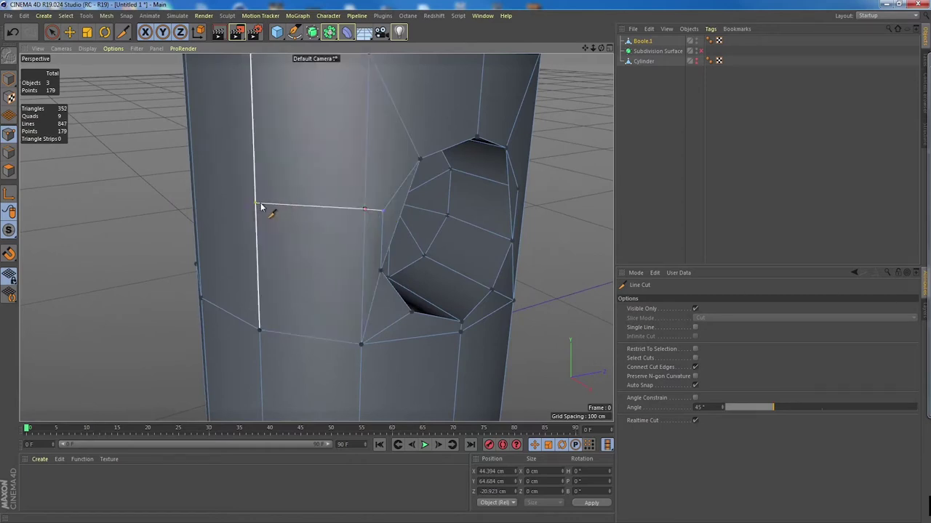
{"action": "left_click", "coordinate": [257, 207]}
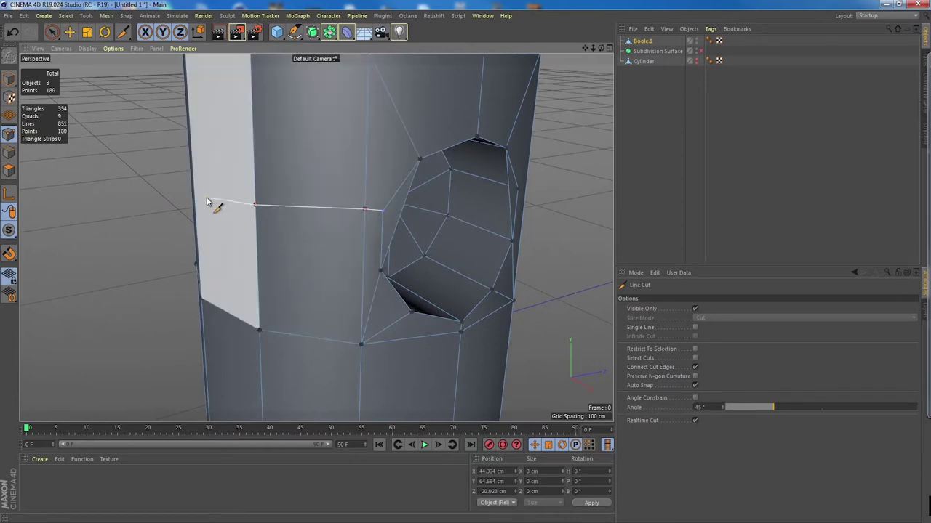
{"action": "left_click_drag", "start_coordinate": [212, 201], "coordinate": [325, 205], "text": "alt"}
{"action": "left_click", "coordinate": [177, 198]}
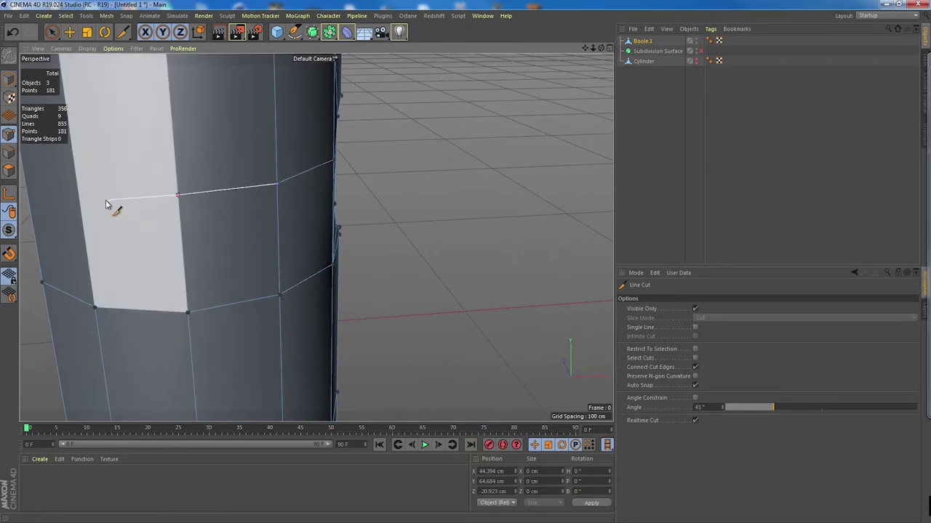
{"action": "left_click_drag", "start_coordinate": [87, 199], "coordinate": [492, 181], "text": "alt"}
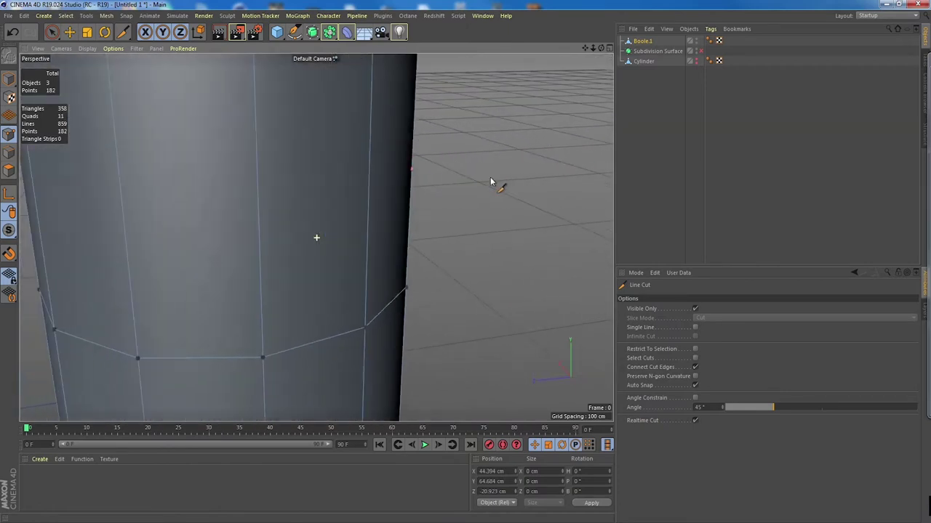
- Continue the horizontal line cut around the rocket's back to the panel edge beside the recess's opposite side and finish the cut
{"action": "left_click", "coordinate": [364, 193]}
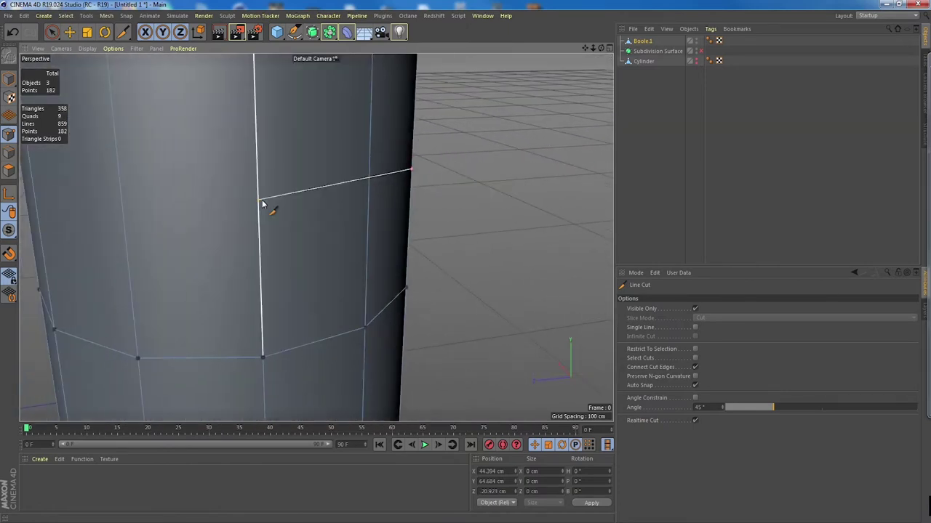
{"action": "left_click_drag", "start_coordinate": [218, 235], "coordinate": [215, 225], "text": "alt"}
{"action": "left_click", "coordinate": [134, 221]}
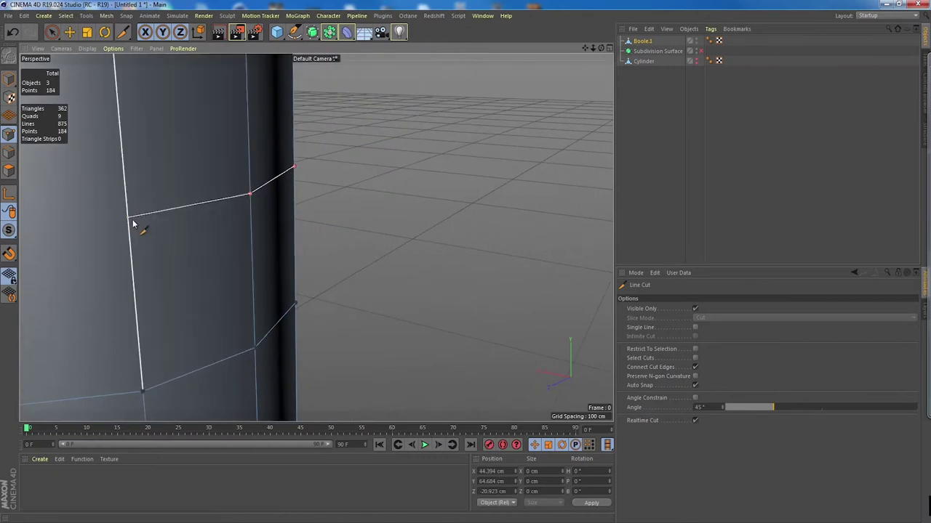
{"action": "left_click_drag", "start_coordinate": [139, 226], "coordinate": [168, 232], "text": "alt"}
{"action": "left_click_drag", "start_coordinate": [316, 237], "coordinate": [349, 214], "text": "alt"}
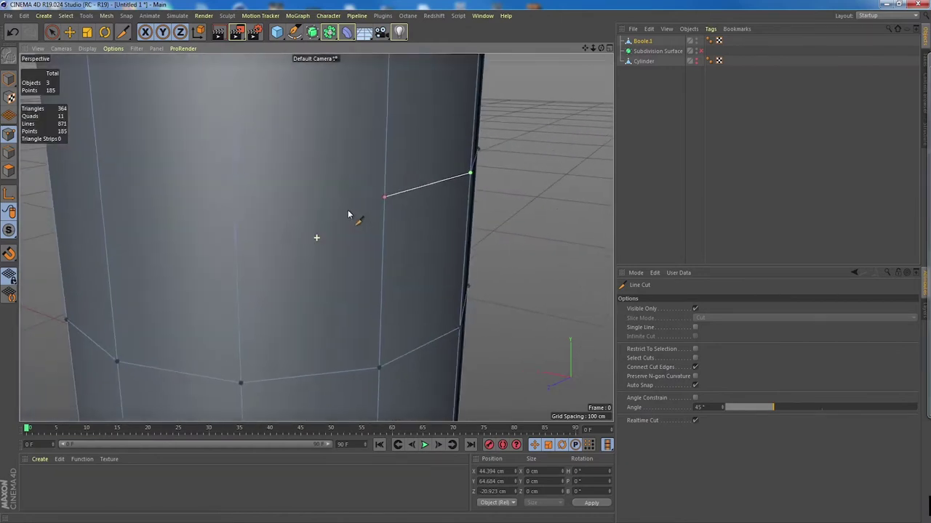
{"action": "right_click_drag", "start_coordinate": [370, 208], "coordinate": [340, 209], "text": "alt"}
{"action": "left_click_drag", "start_coordinate": [276, 213], "coordinate": [336, 212], "text": "alt"}
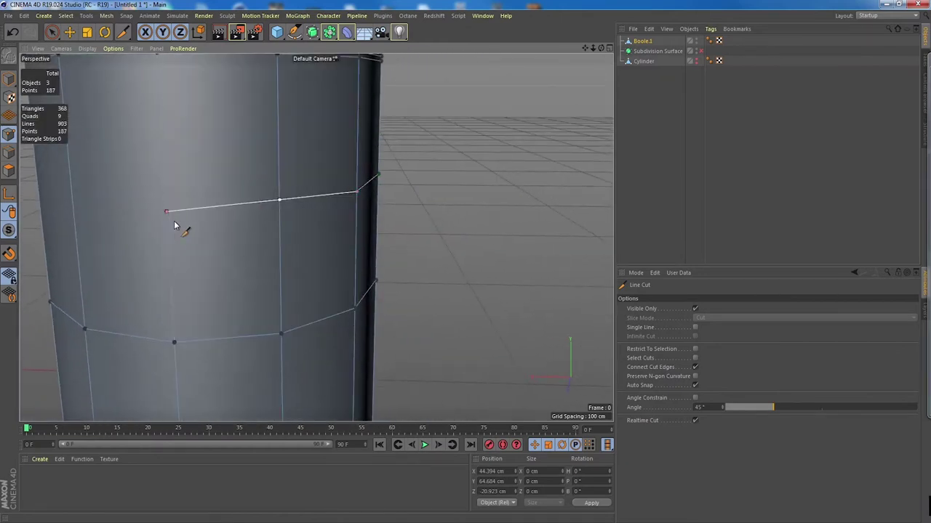
{"action": "left_click_drag", "start_coordinate": [179, 222], "coordinate": [416, 214], "text": "alt"}
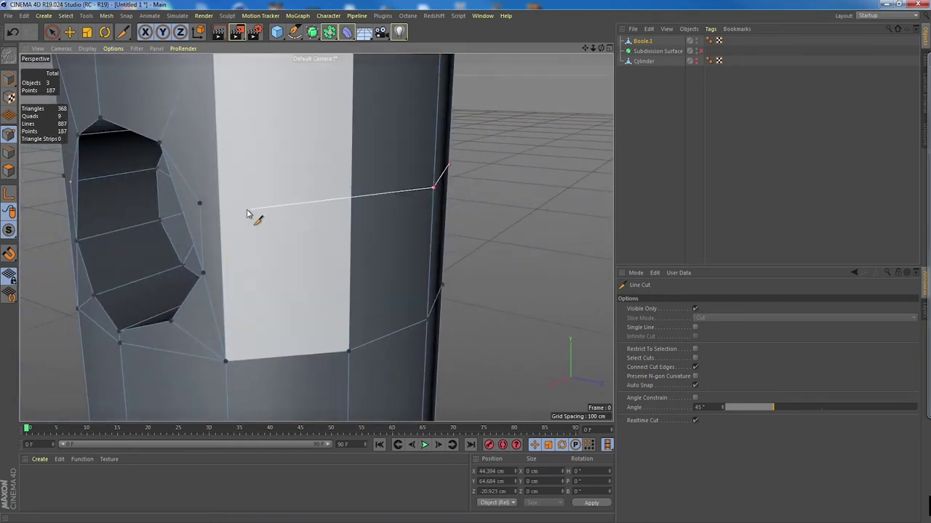
{"action": "left_click", "coordinate": [200, 205]}
{"action": "left_click_drag", "start_coordinate": [269, 266], "coordinate": [349, 258], "text": "alt"}
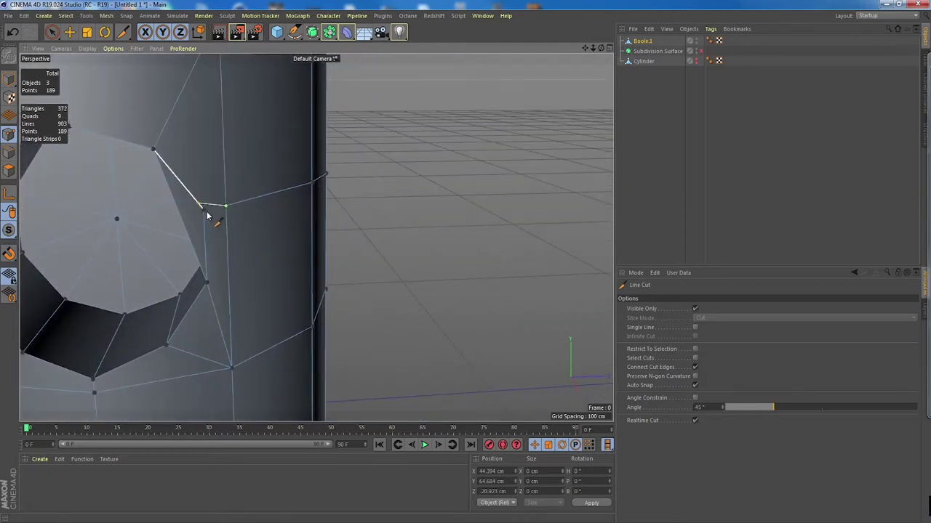
{"action": "left_click", "coordinate": [210, 215]}
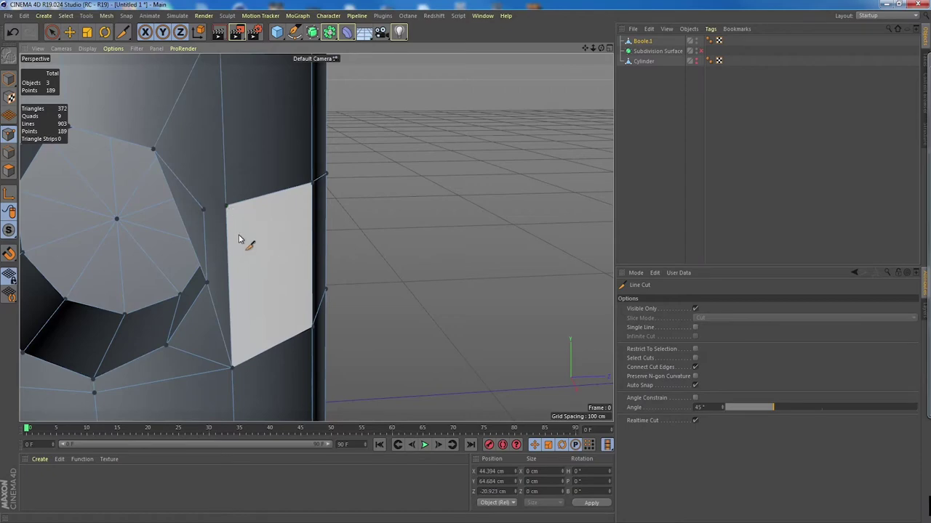
{"action": "key", "text": "Escape"}
{"action": "key", "text": "e"}
- Try to connect the cut's end point on the vertical panel edge with the nearby stray point beside the window recess
{"action": "left_click_drag", "start_coordinate": [199, 211], "coordinate": [384, 224], "text": "alt"}
{"action": "left_click", "coordinate": [226, 207]}
{"action": "left_click", "coordinate": [227, 212]}
{"action": "left_click_drag", "start_coordinate": [227, 211], "coordinate": [165, 231], "text": "alt"}
{"action": "left_click_drag", "start_coordinate": [347, 192], "coordinate": [342, 198]}
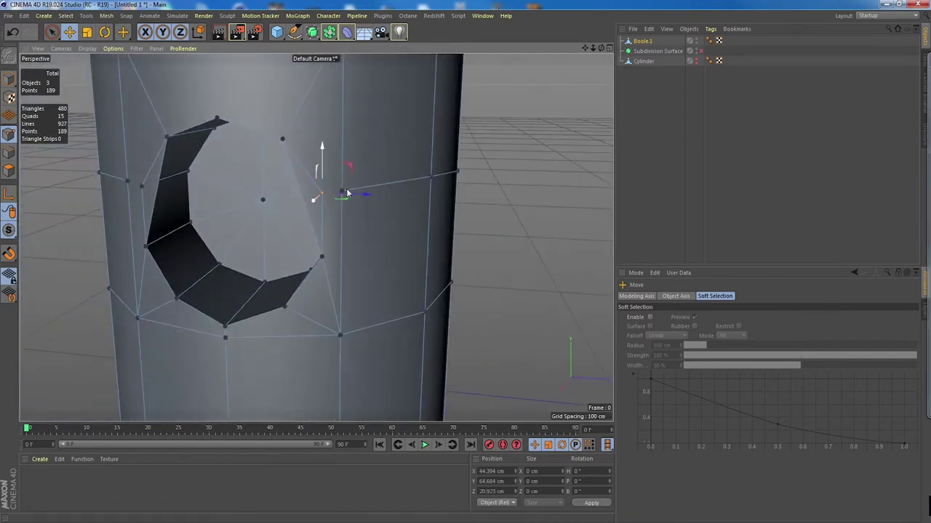
{"action": "scroll", "coordinate": [347, 193], "scroll_direction": "up", "scroll_amount": 6}
{"action": "left_click", "coordinate": [321, 209], "text": "shift"}
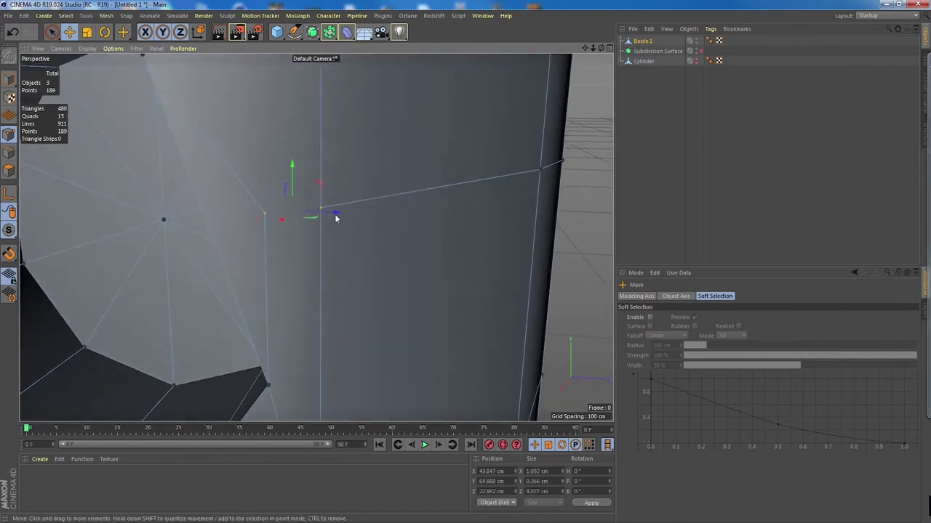
{"action": "right_click", "coordinate": [322, 209]}
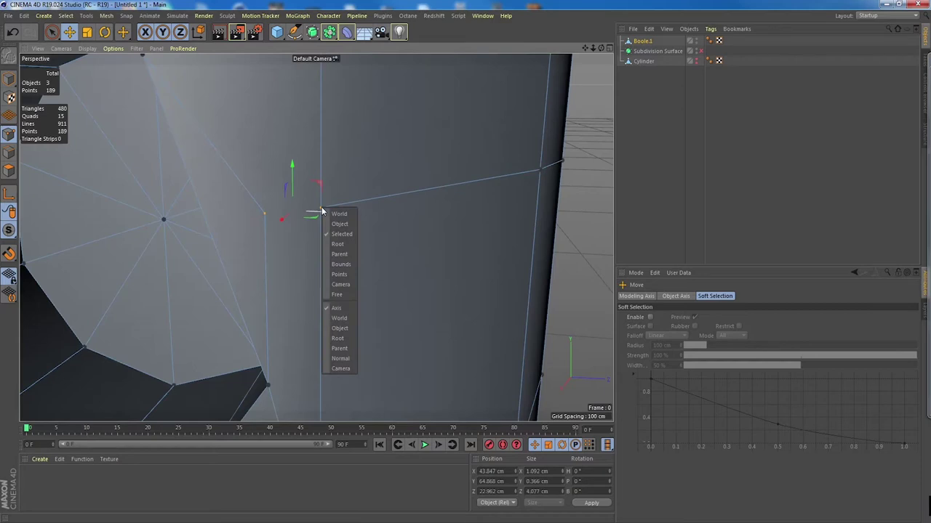
{"action": "left_click", "coordinate": [265, 215]}
{"action": "right_click", "coordinate": [266, 214]}
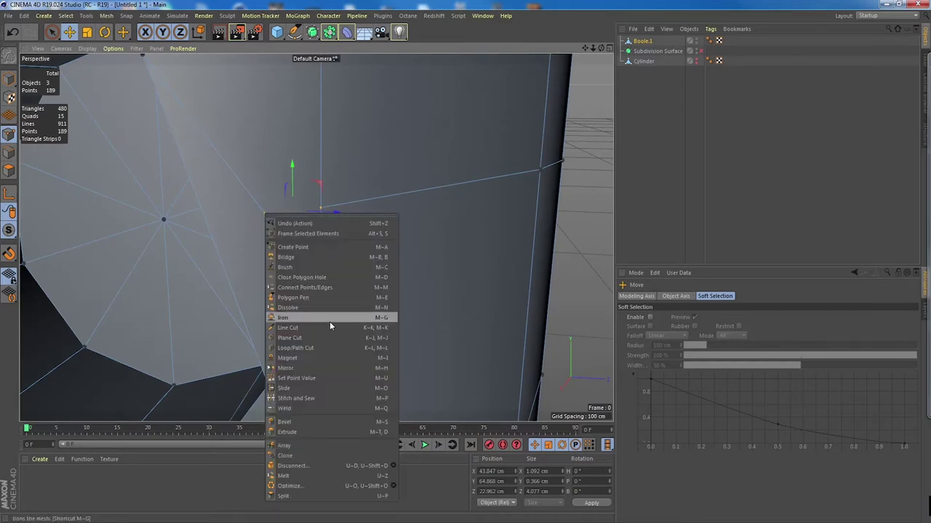
{"action": "left_click", "coordinate": [334, 288]}
{"action": "left_click_drag", "start_coordinate": [347, 235], "coordinate": [322, 232], "text": "alt"}
- Delete the slanted polygons flanking the window recess on both sides
{"action": "left_click", "coordinate": [9, 170]}
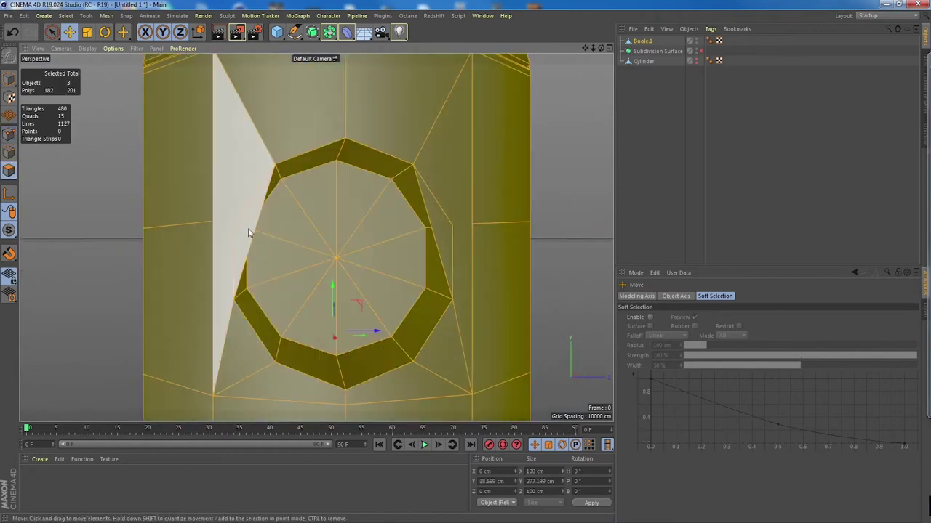
{"action": "left_click", "coordinate": [247, 232]}
{"action": "left_click_drag", "start_coordinate": [250, 235], "coordinate": [285, 242], "text": "alt"}
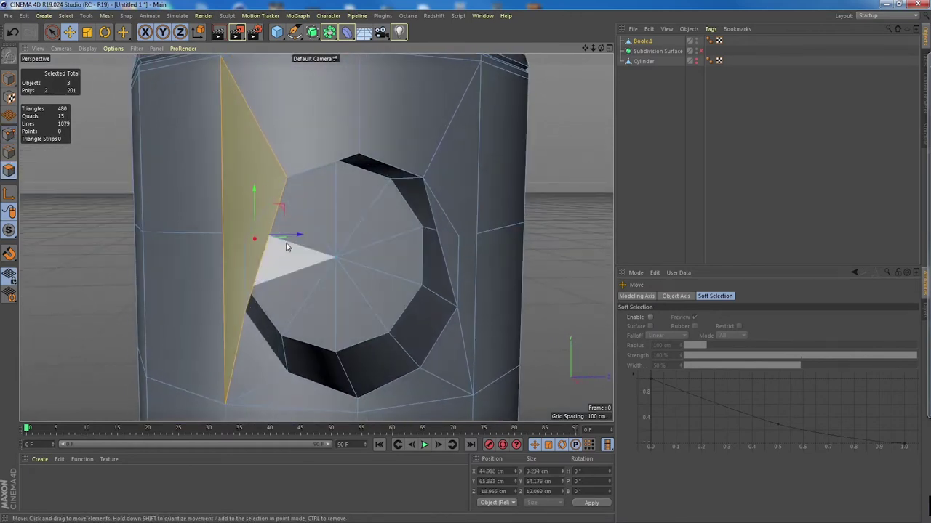
{"action": "key", "text": "Delete"}
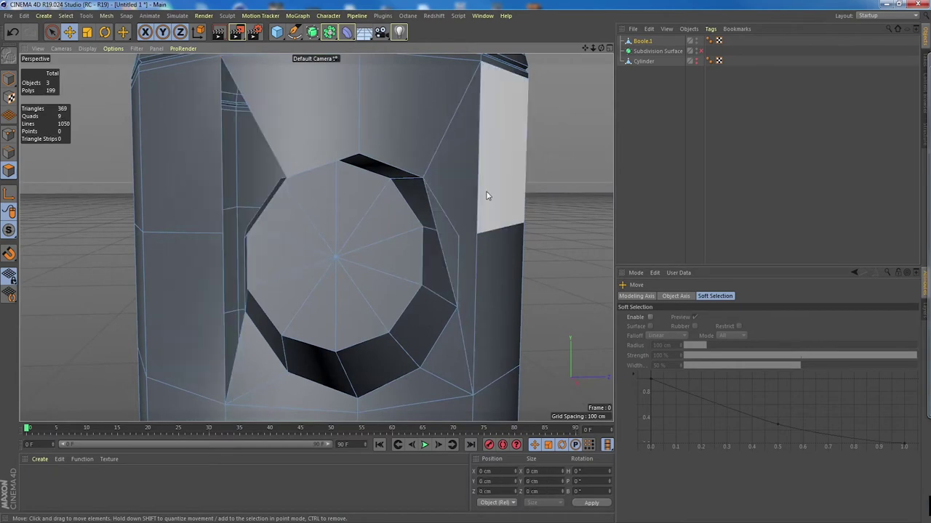
{"action": "left_click", "coordinate": [466, 192]}
{"action": "key", "text": "Delete"}
{"action": "left_click_drag", "start_coordinate": [453, 202], "coordinate": [469, 245], "text": "alt"}
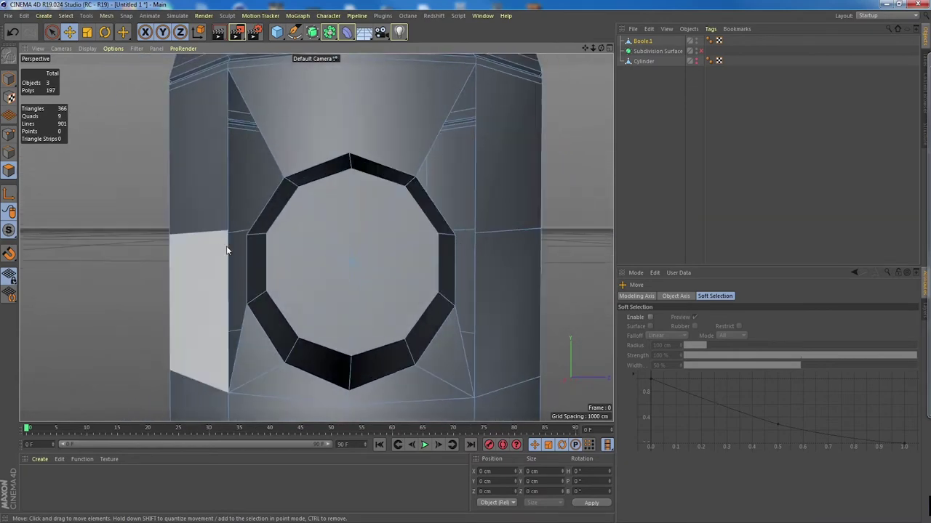
- Close the open holes on both sides of the window recess with Close Polygon Hole, leaving Create Tri-/Quadrangle off
{"action": "left_click_drag", "start_coordinate": [251, 268], "coordinate": [322, 281], "text": "alt"}
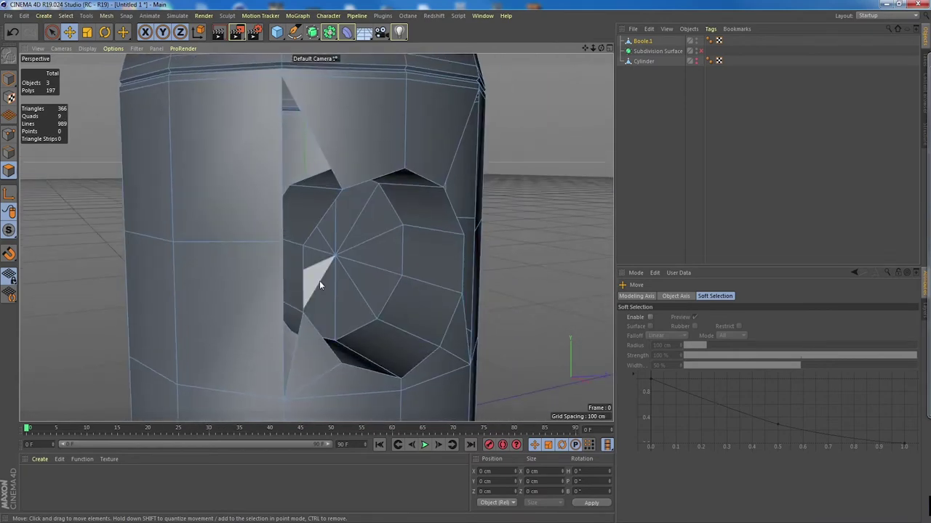
{"action": "left_click", "coordinate": [256, 283]}
{"action": "right_click", "coordinate": [256, 284]}
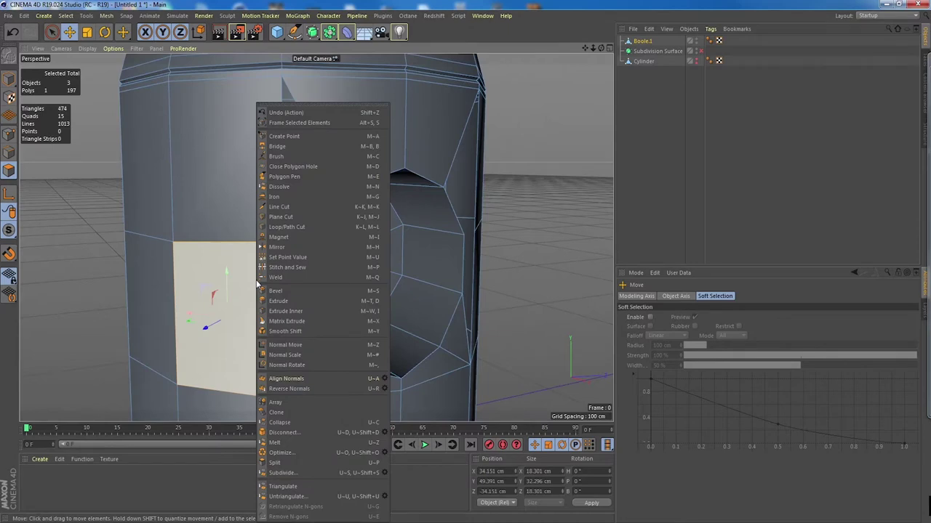
{"action": "left_click", "coordinate": [324, 167]}
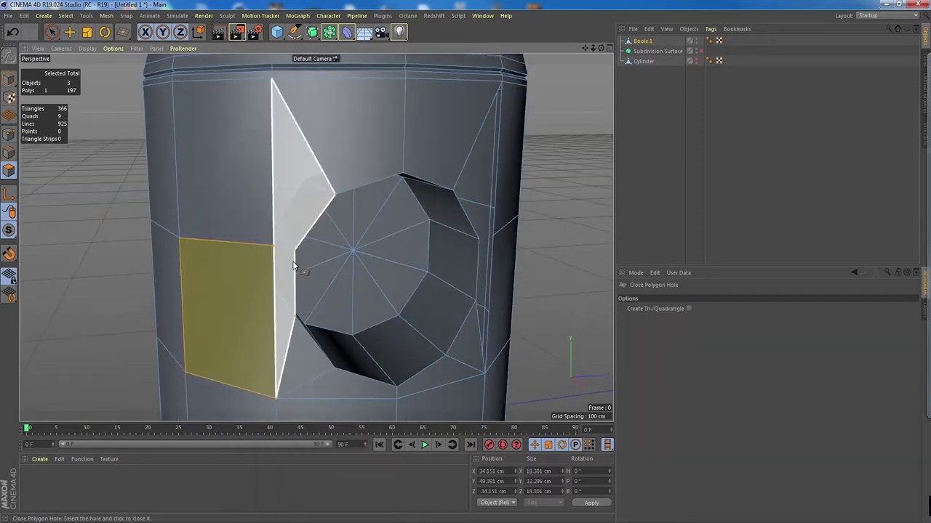
{"action": "left_click", "coordinate": [293, 263]}
{"action": "left_click_drag", "start_coordinate": [343, 262], "coordinate": [280, 260], "text": "alt"}
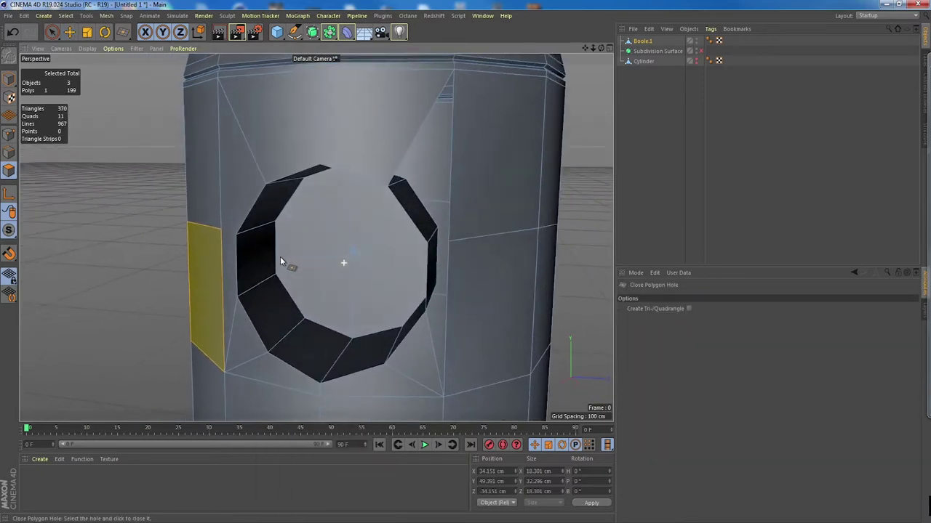
{"action": "left_click", "coordinate": [422, 232]}
{"action": "left_click_drag", "start_coordinate": [421, 227], "coordinate": [471, 273], "text": "alt"}
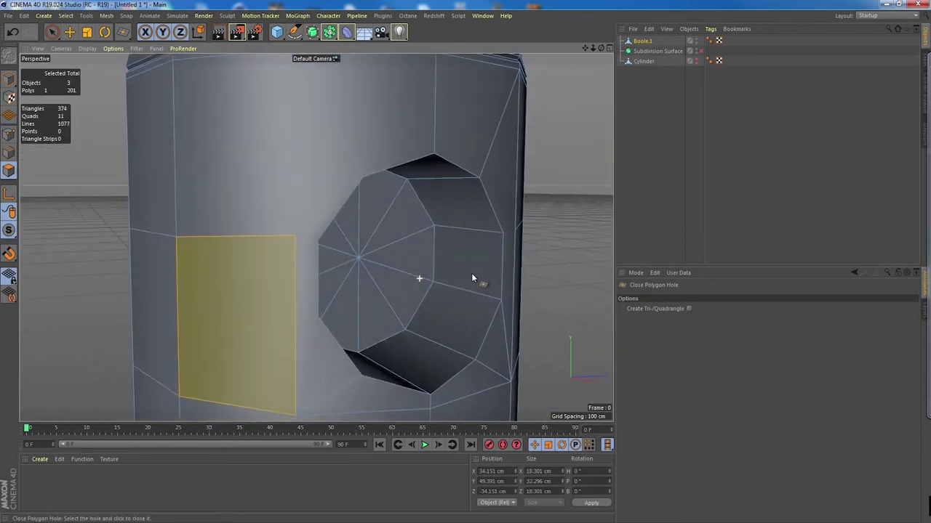
- Line-cut a short edge on each side of the window recess, joining the horizontal cut's end point to the adjacent rim point
{"action": "left_click", "coordinate": [9, 136]}
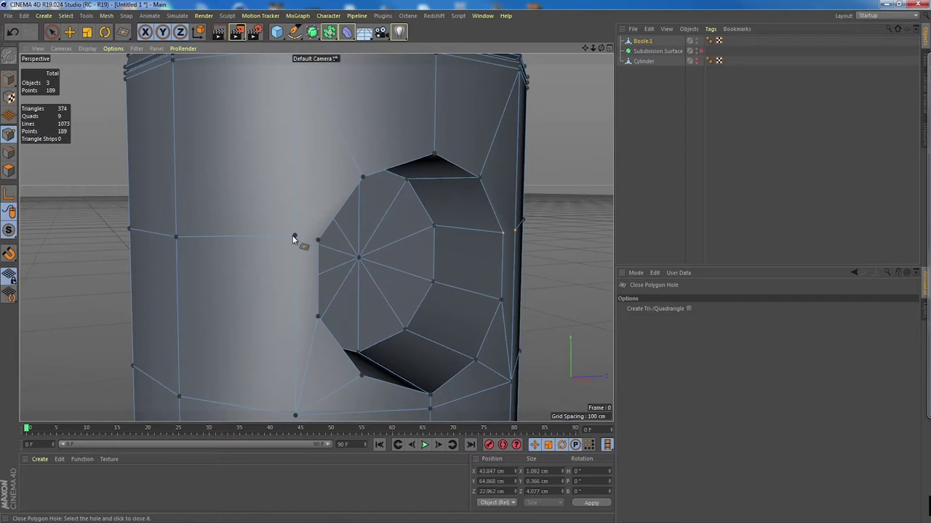
{"action": "left_click", "coordinate": [70, 32]}
{"action": "left_click_drag", "start_coordinate": [331, 235], "coordinate": [320, 249], "text": "alt"}
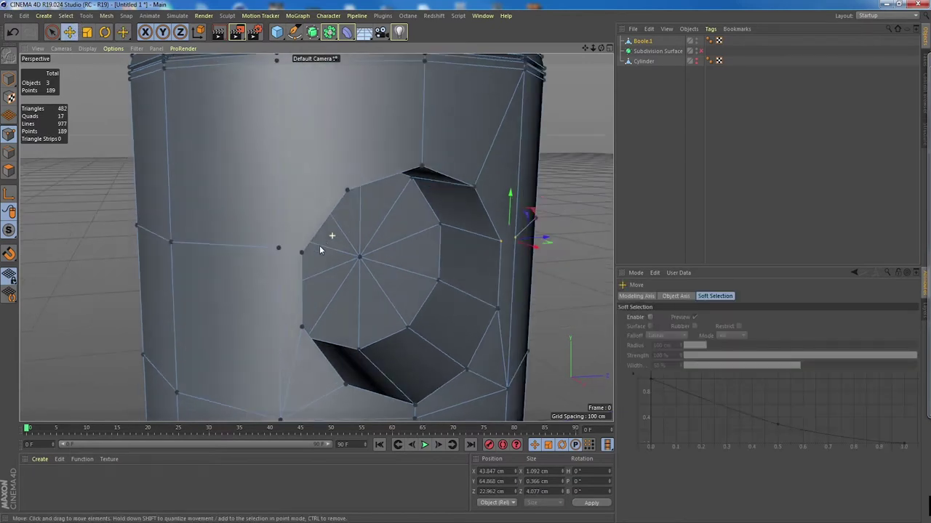
{"action": "left_click", "coordinate": [279, 249]}
{"action": "right_click", "coordinate": [280, 249]}
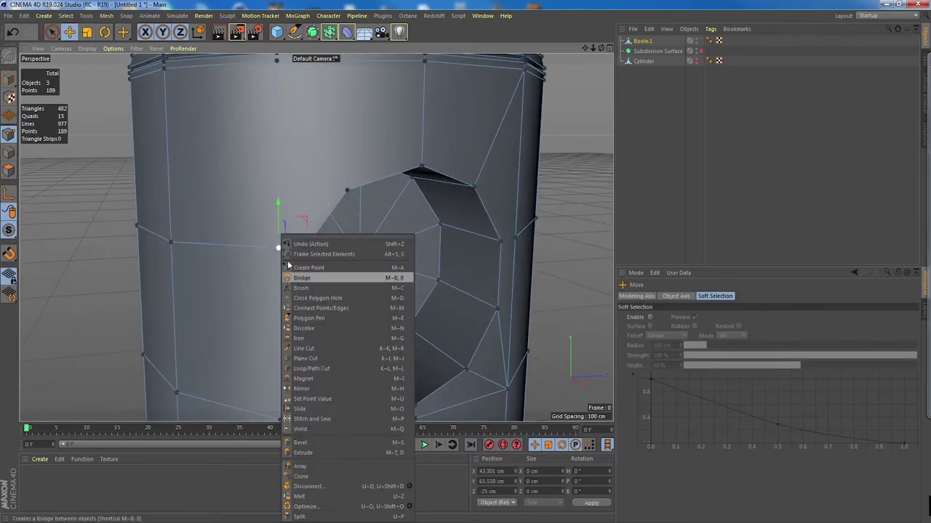
{"action": "left_click", "coordinate": [334, 348]}
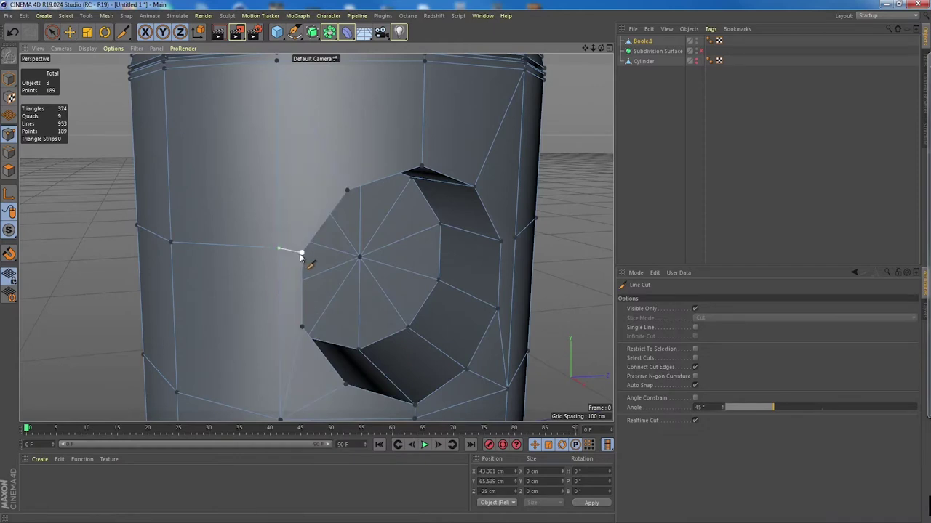
{"action": "left_click_drag", "start_coordinate": [516, 277], "coordinate": [447, 274], "text": "alt"}
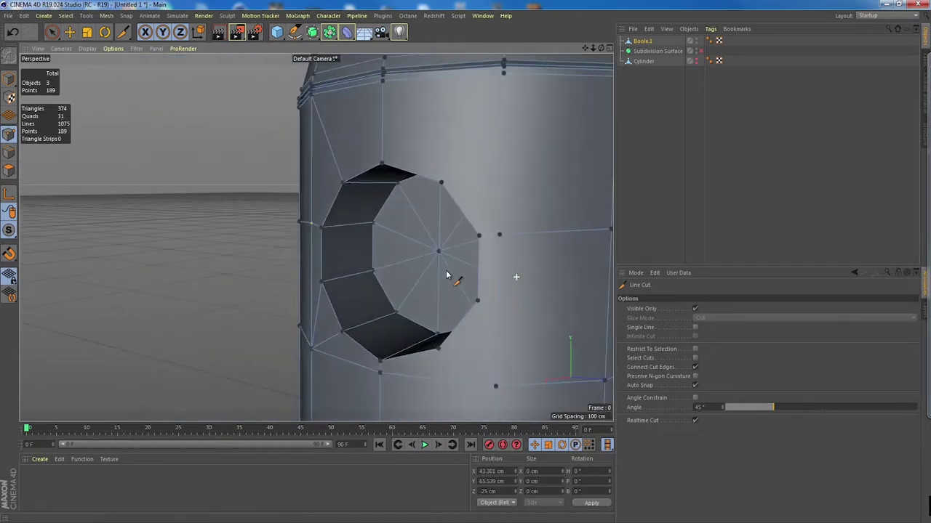
{"action": "left_click", "coordinate": [499, 235]}
{"action": "left_click", "coordinate": [480, 236]}
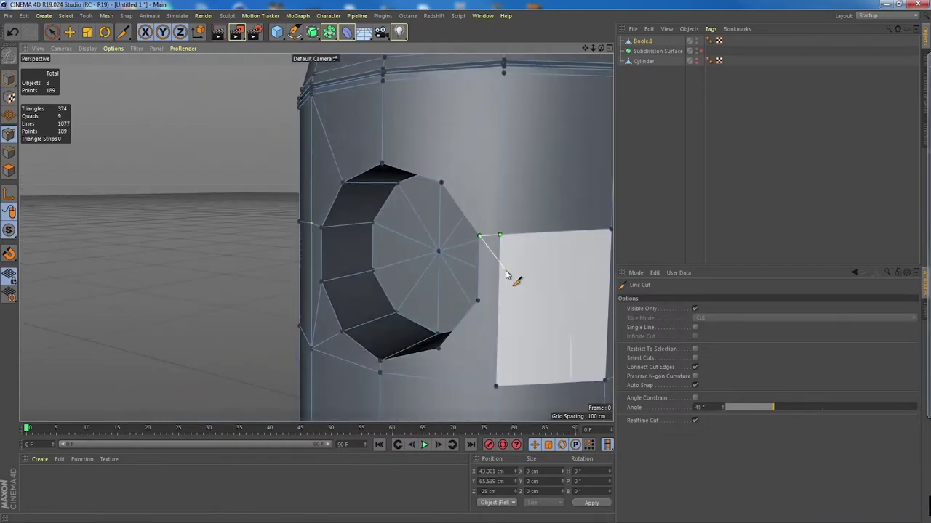
{"action": "left_click_drag", "start_coordinate": [443, 270], "coordinate": [430, 290], "text": "alt"}
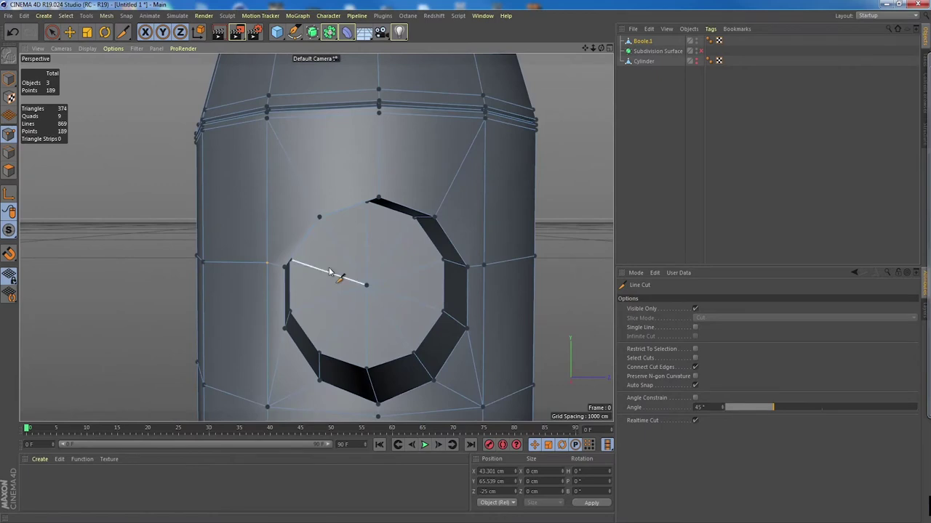
- Slide the horizontal cut's point on the vertical edge beside the window recess outward along the cut by about 21%
{"action": "left_click_drag", "start_coordinate": [314, 260], "coordinate": [317, 257], "text": "alt"}
{"action": "left_click", "coordinate": [9, 79]}
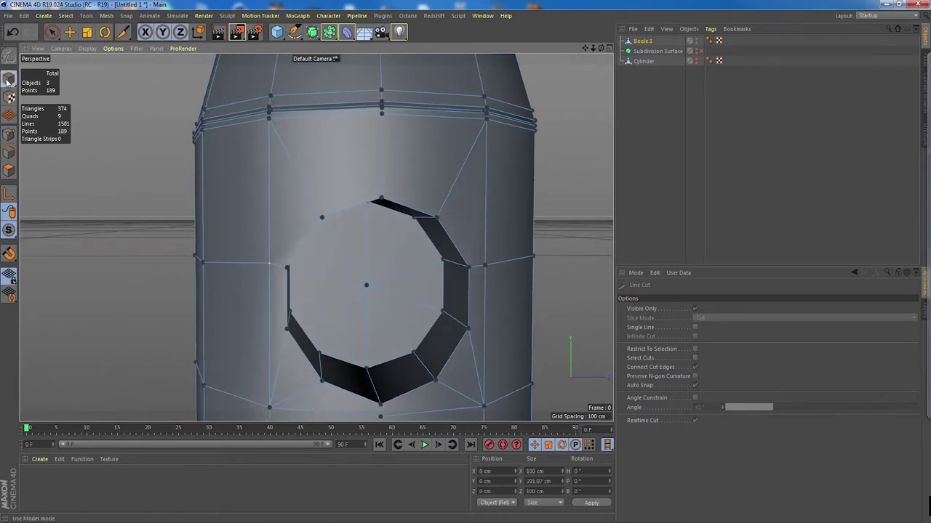
{"action": "middle_click_drag", "start_coordinate": [405, 272], "coordinate": [375, 238], "text": "alt"}
{"action": "left_click_drag", "start_coordinate": [375, 237], "coordinate": [271, 237], "text": "alt"}
{"action": "left_click", "coordinate": [8, 134]}
{"action": "left_click", "coordinate": [183, 256]}
{"action": "left_click", "coordinate": [288, 263]}
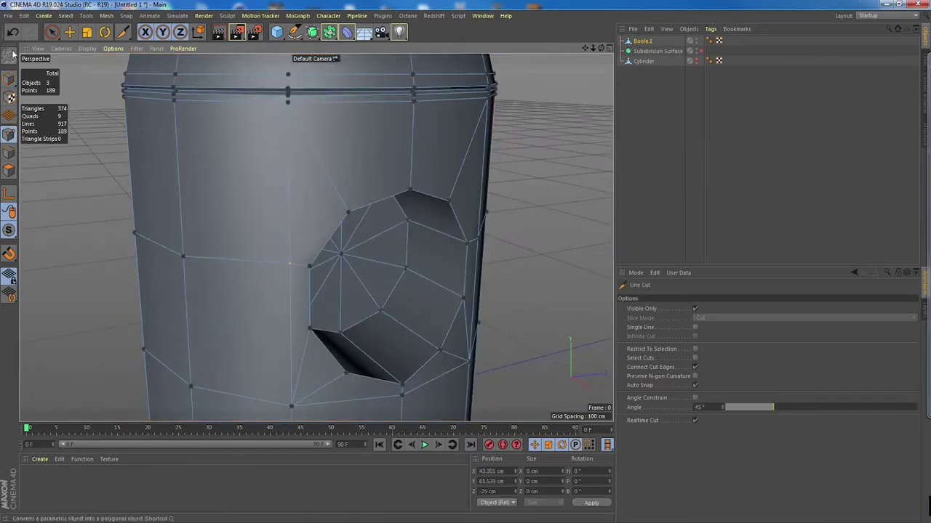
{"action": "key", "text": "e"}
{"action": "left_click_drag", "start_coordinate": [288, 265], "coordinate": [292, 279], "text": "alt"}
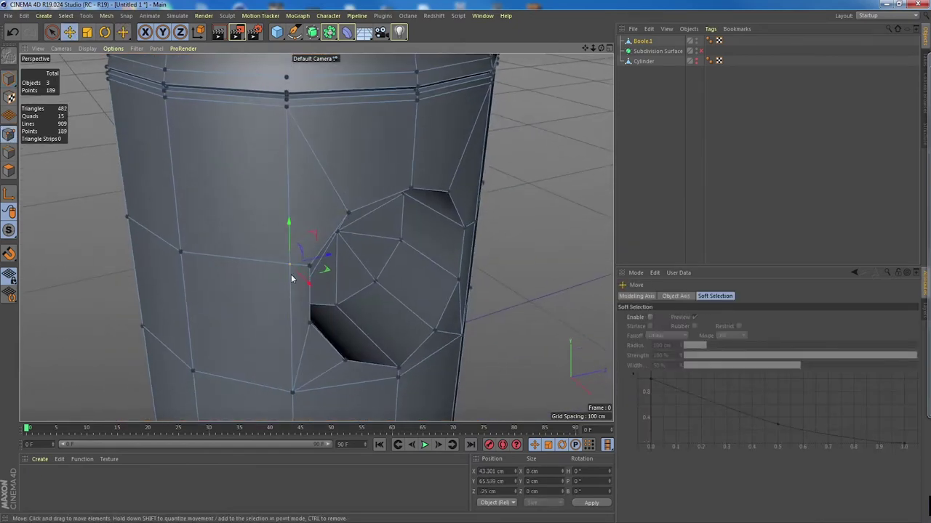
{"action": "right_click", "coordinate": [289, 267]}
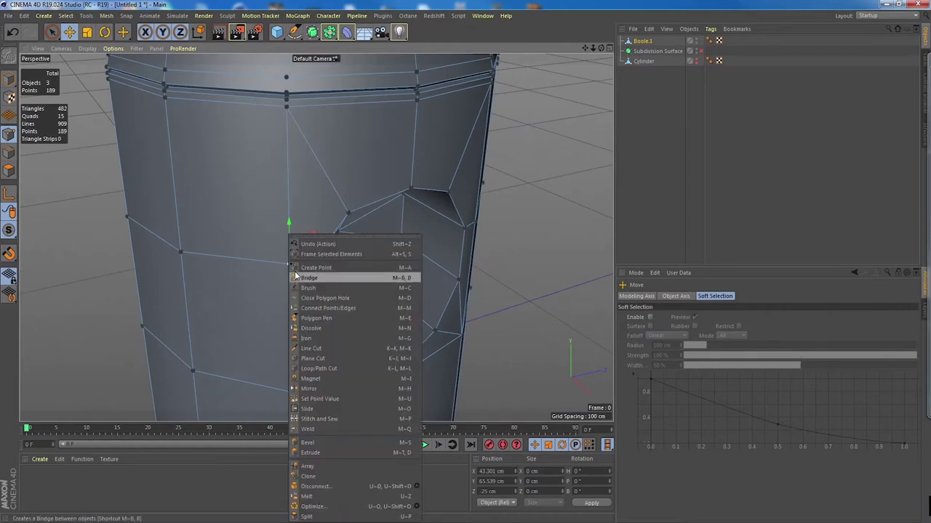
{"action": "left_click", "coordinate": [339, 408]}
{"action": "left_click_drag", "start_coordinate": [289, 264], "coordinate": [266, 260]}
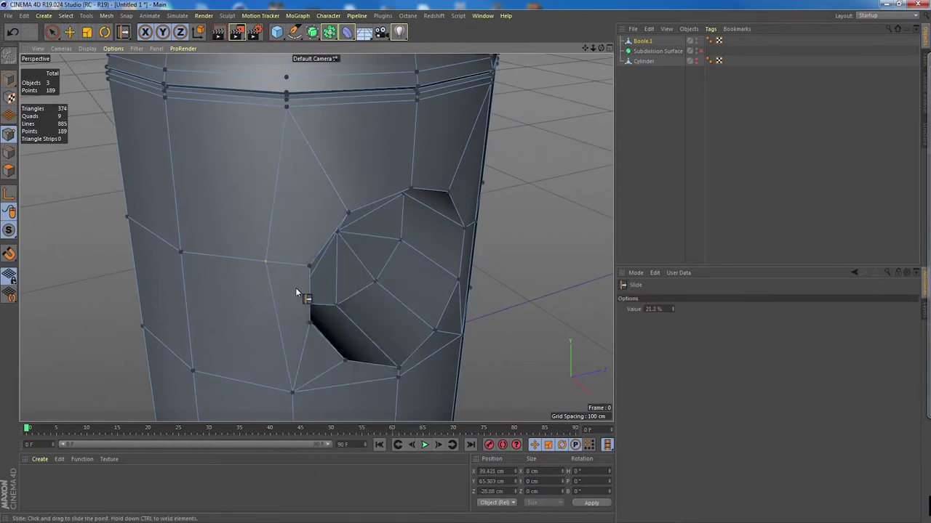
- Slide the matching point on the other side of the window recess outward and the point beneath the recess downward by about 12.6%
{"action": "left_click_drag", "start_coordinate": [448, 272], "coordinate": [337, 269], "text": "alt"}
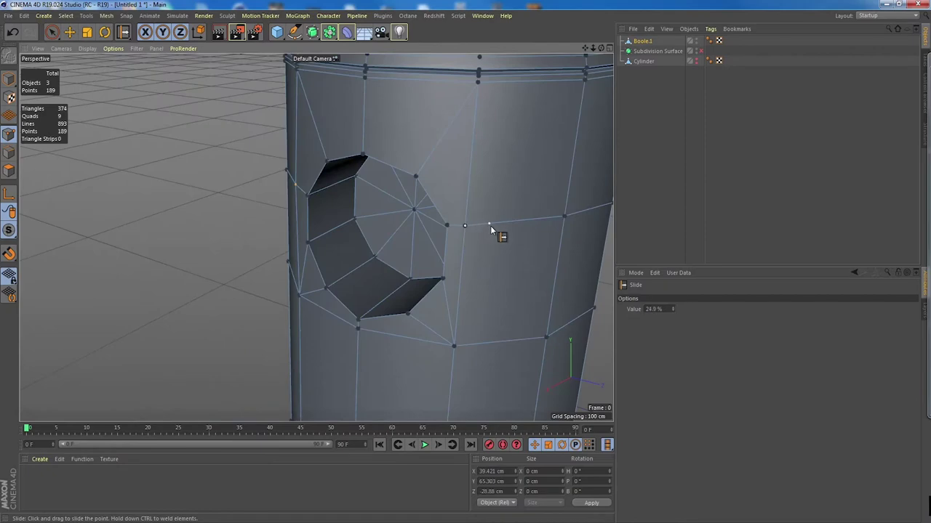
{"action": "left_click_drag", "start_coordinate": [490, 225], "coordinate": [389, 276]}
{"action": "left_click_drag", "start_coordinate": [352, 301], "coordinate": [356, 337]}
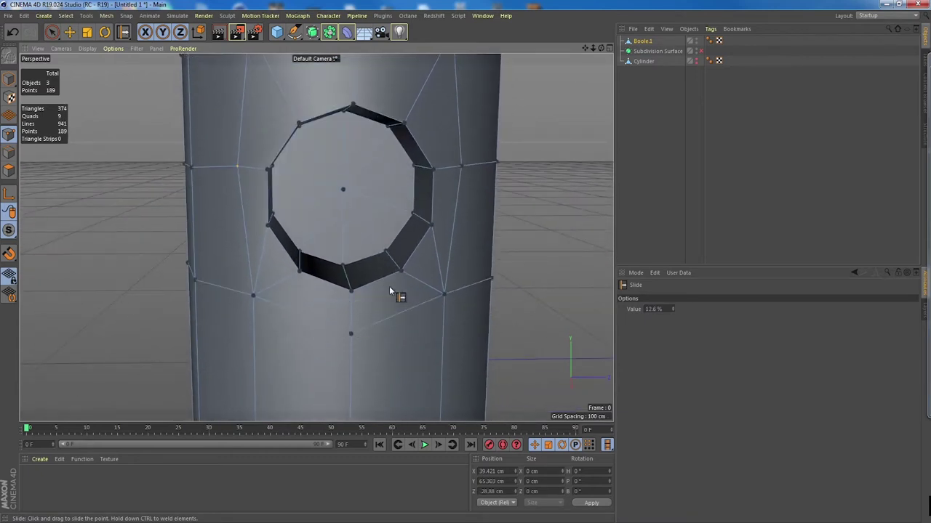
- Slide the two lower corner points flanking the window recess outward along their horizontal edges, roughly in line with the points above
{"action": "left_click_drag", "start_coordinate": [395, 291], "coordinate": [383, 271], "text": "alt"}
{"action": "middle_click_drag", "start_coordinate": [383, 272], "coordinate": [381, 258], "text": "alt"}
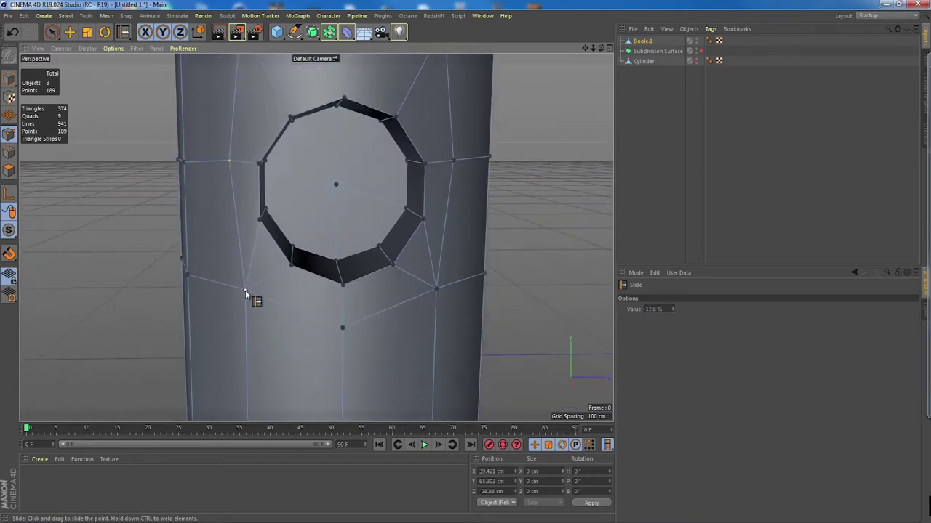
{"action": "left_click_drag", "start_coordinate": [241, 295], "coordinate": [449, 288]}
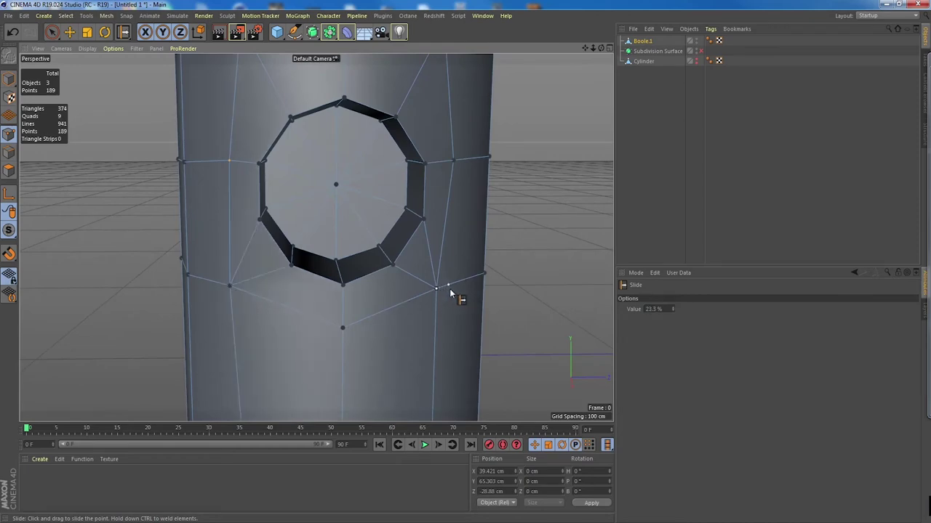
- Dissolve the diagonal edge on each side of the window recess that runs from the rim to the lower corner point
{"action": "right_click_drag", "start_coordinate": [474, 299], "coordinate": [392, 295], "text": "alt"}
{"action": "left_click_drag", "start_coordinate": [392, 295], "coordinate": [395, 250], "text": "alt"}
{"action": "right_click_drag", "start_coordinate": [395, 250], "coordinate": [458, 261], "text": "alt"}
{"action": "middle_click_drag", "start_coordinate": [458, 261], "coordinate": [366, 286], "text": "alt"}
{"action": "left_click_drag", "start_coordinate": [366, 286], "coordinate": [343, 297], "text": "alt"}
{"action": "left_click", "coordinate": [10, 152]}
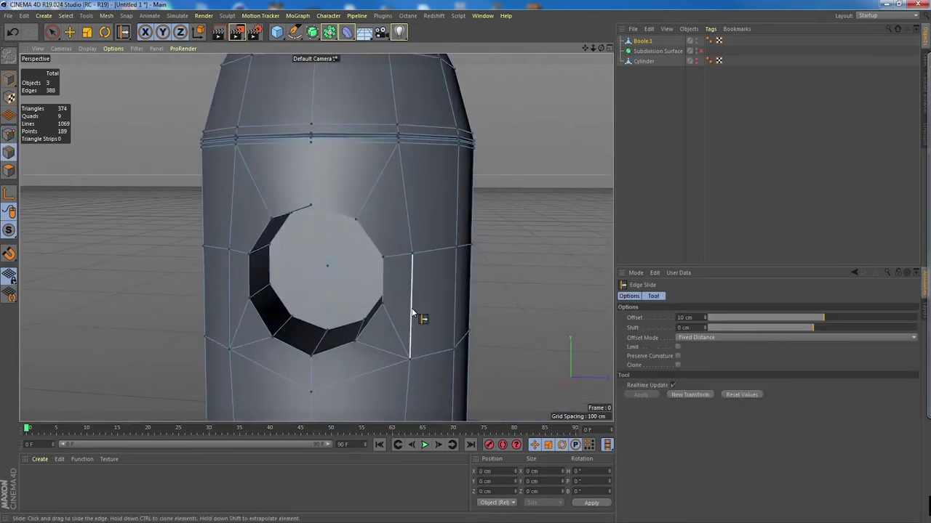
{"action": "left_click", "coordinate": [69, 31]}
{"action": "left_click", "coordinate": [388, 321]}
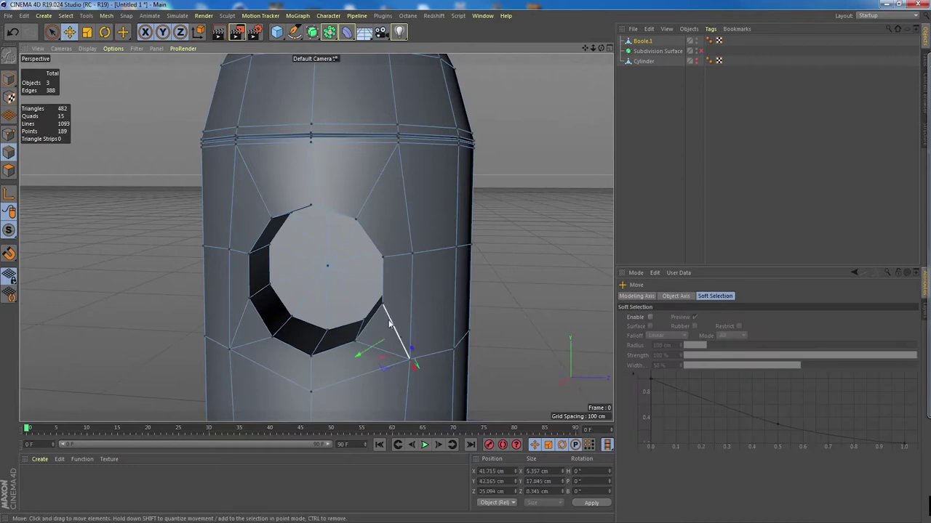
{"action": "right_click", "coordinate": [248, 314]}
{"action": "left_click", "coordinate": [248, 312]}
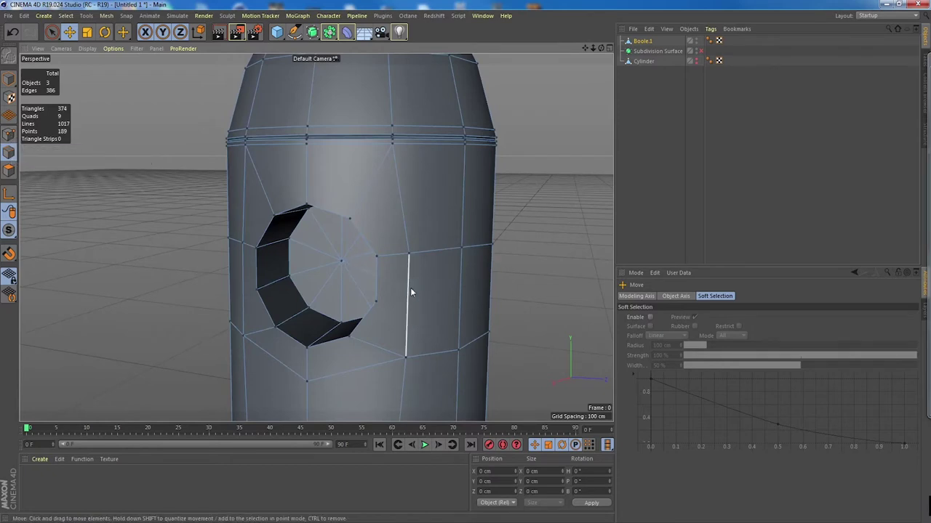
- Ring-select the vertical body edges at window height, leave out the recess's own edges, and split them with Connect Points/Edges
{"action": "left_click", "coordinate": [406, 299]}
{"action": "left_click", "coordinate": [65, 15]}
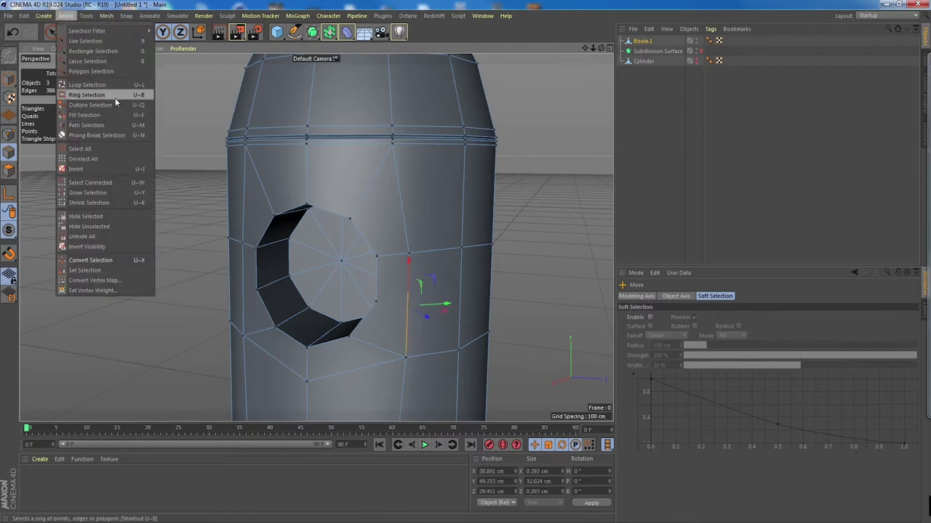
{"action": "left_click", "coordinate": [114, 96]}
{"action": "left_click", "coordinate": [409, 294]}
{"action": "left_click_drag", "start_coordinate": [587, 313], "coordinate": [408, 277], "text": "alt"}
{"action": "left_click", "coordinate": [69, 32]}
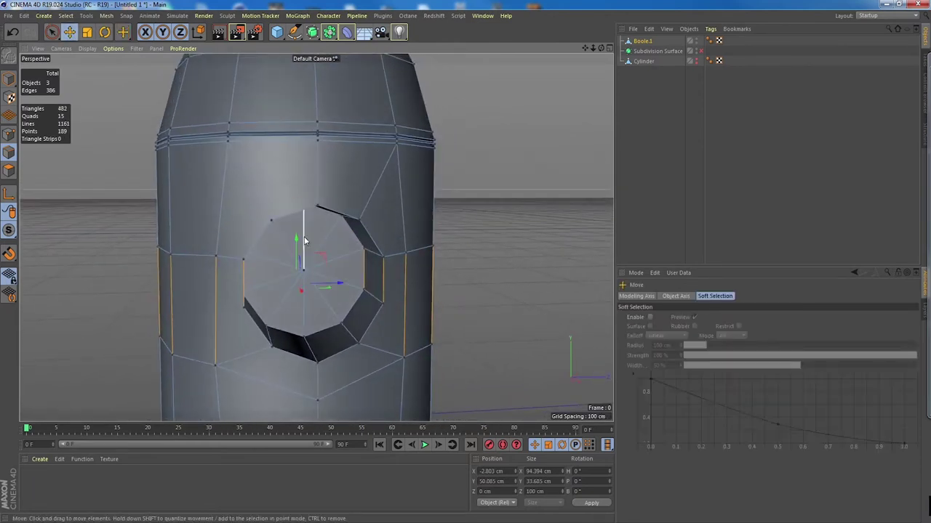
{"action": "left_click_drag", "start_coordinate": [418, 315], "coordinate": [355, 317], "text": "alt"}
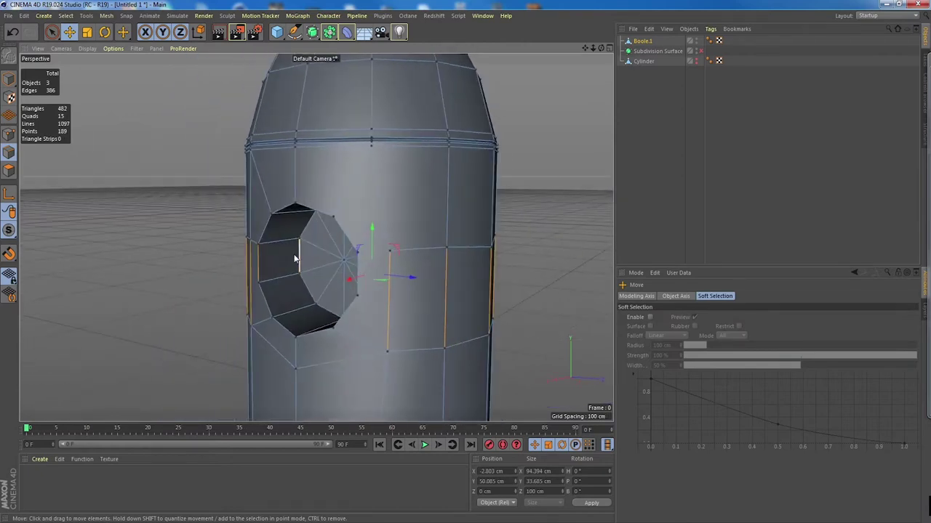
{"action": "left_click_drag", "start_coordinate": [261, 265], "coordinate": [312, 281], "text": "alt"}
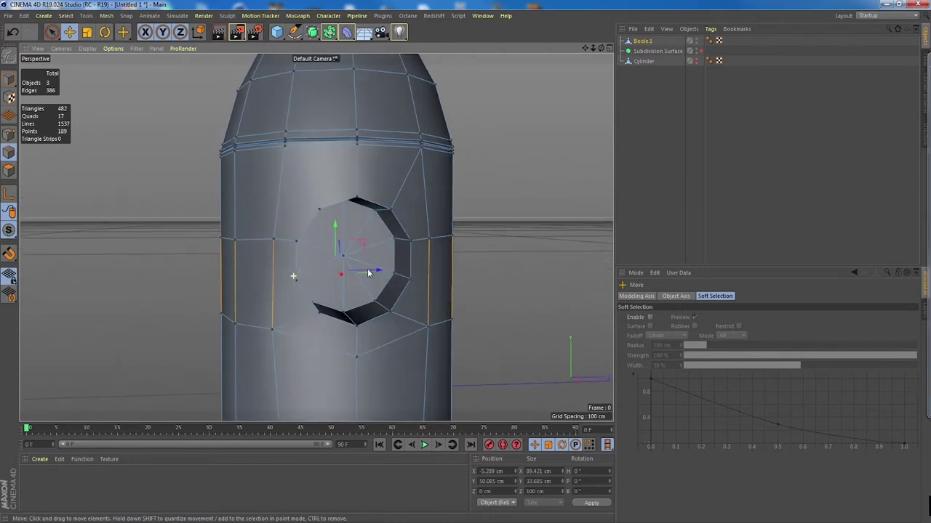
{"action": "right_click", "coordinate": [274, 269]}
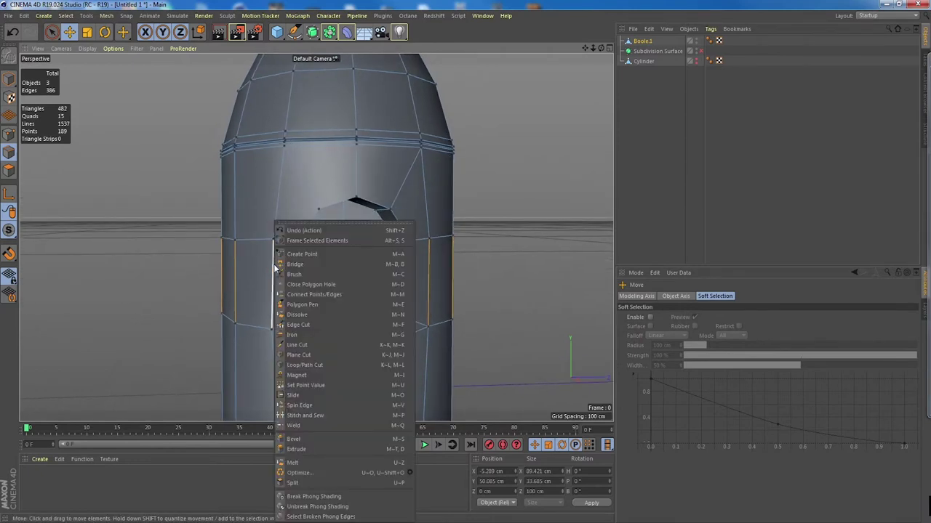
{"action": "left_click", "coordinate": [352, 292]}
{"action": "left_click_drag", "start_coordinate": [446, 285], "coordinate": [466, 287], "text": "alt"}
- Connect the new horizontal cut's end point to the adjacent recess rim point on both sides using Connect Points/Edges
{"action": "left_click", "coordinate": [9, 134]}
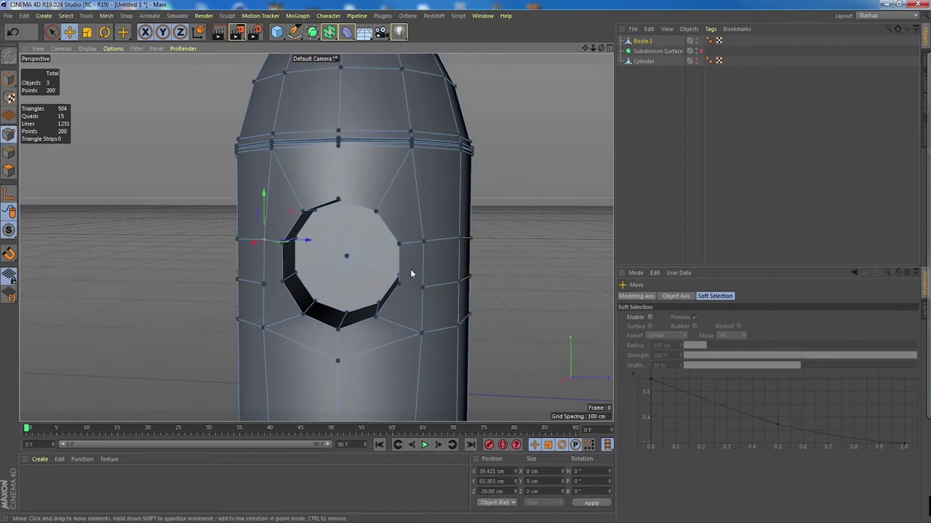
{"action": "left_click", "coordinate": [399, 284]}
{"action": "right_click", "coordinate": [400, 284]}
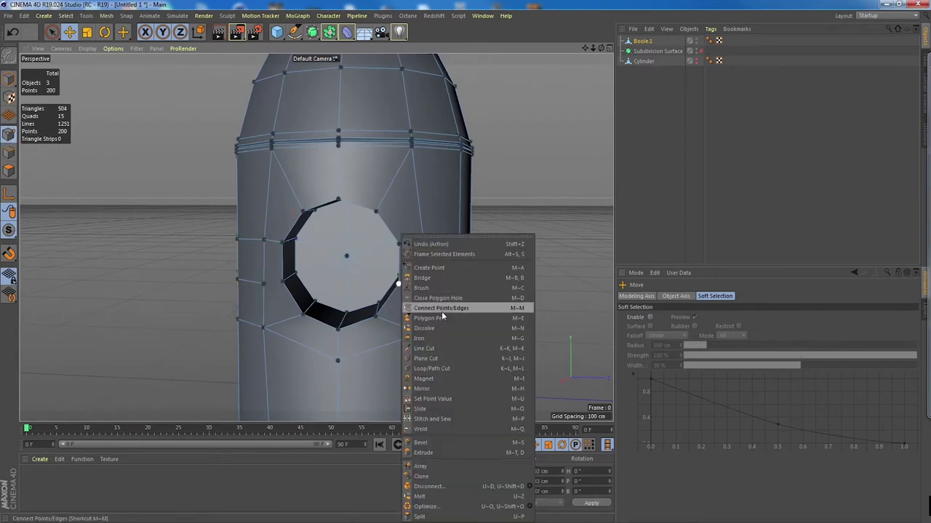
{"action": "left_click", "coordinate": [442, 308]}
{"action": "left_click", "coordinate": [282, 282]}
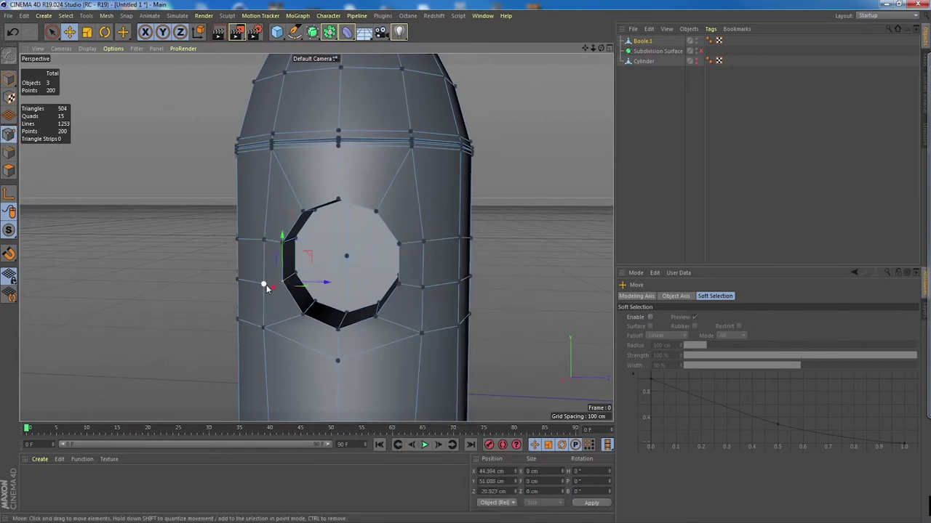
{"action": "left_click", "coordinate": [264, 284], "text": "shift"}
{"action": "right_click", "coordinate": [265, 285]}
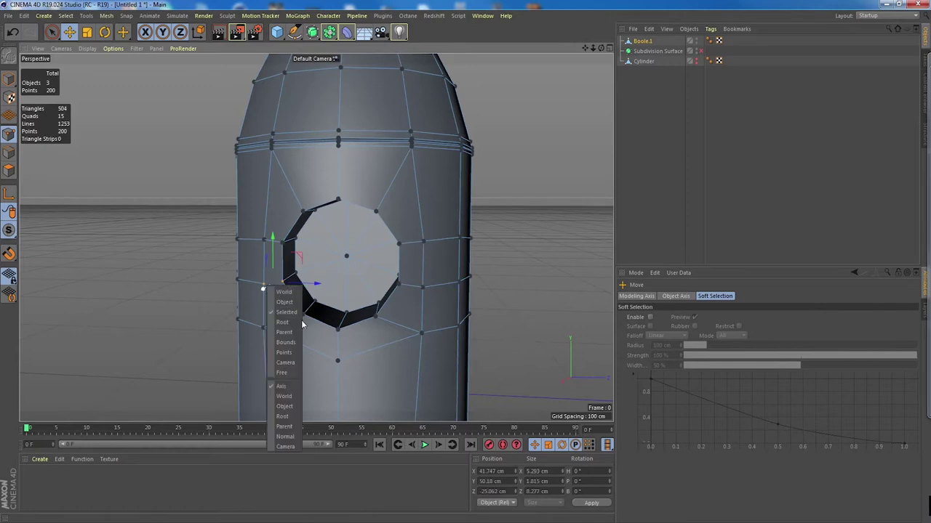
{"action": "right_click", "coordinate": [267, 284]}
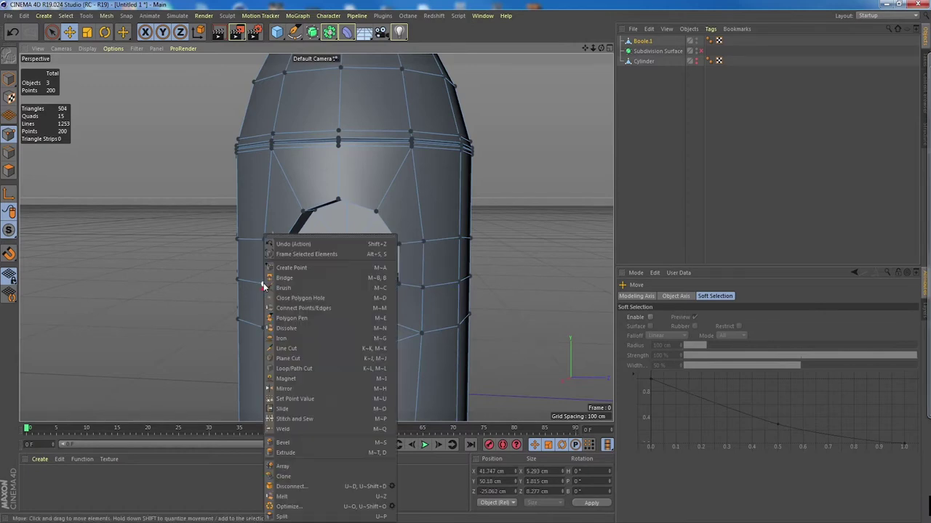
{"action": "left_click", "coordinate": [323, 308]}
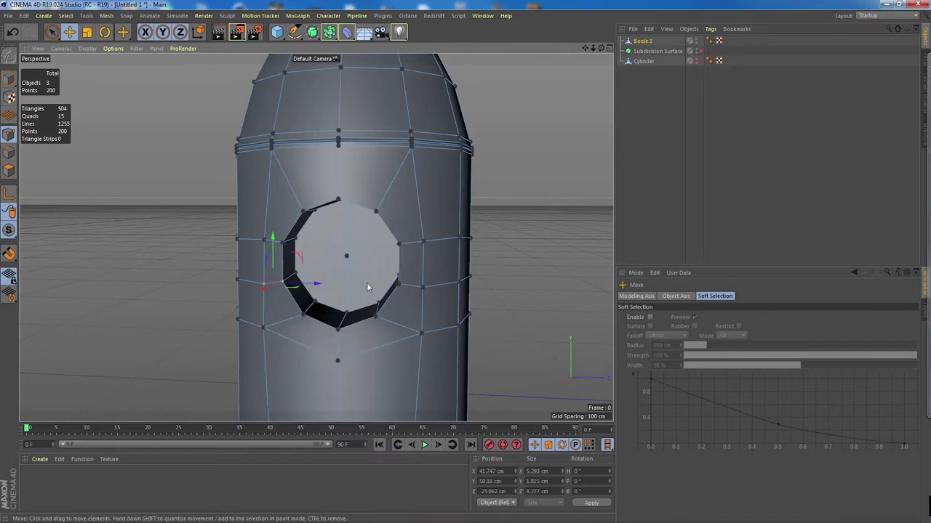
{"action": "left_click_drag", "start_coordinate": [367, 287], "coordinate": [379, 258], "text": "alt"}
{"action": "left_click", "coordinate": [529, 249]}
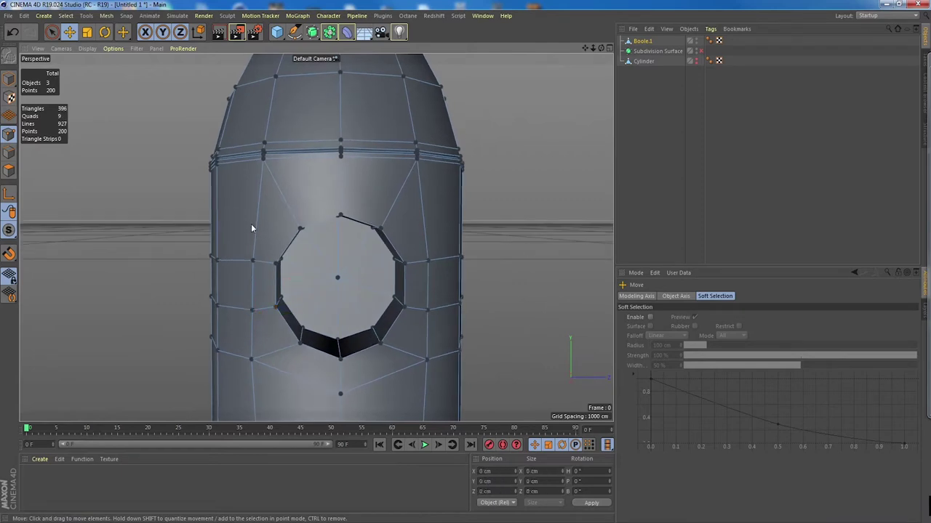
- Line-cut a closed loop around the window recess just outside its rim, crossing each edge that radiates from the rim points
{"action": "left_click_drag", "start_coordinate": [305, 230], "coordinate": [299, 217], "text": "alt"}
{"action": "right_click_drag", "start_coordinate": [299, 218], "coordinate": [320, 218], "text": "alt"}
{"action": "left_click", "coordinate": [302, 232]}
{"action": "right_click", "coordinate": [302, 233]}
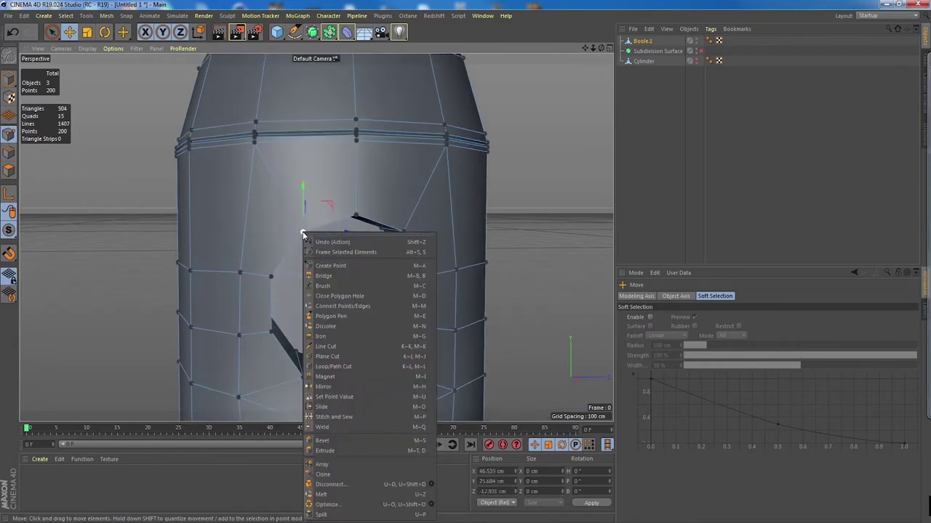
{"action": "left_click", "coordinate": [352, 344]}
{"action": "left_click", "coordinate": [251, 142]}
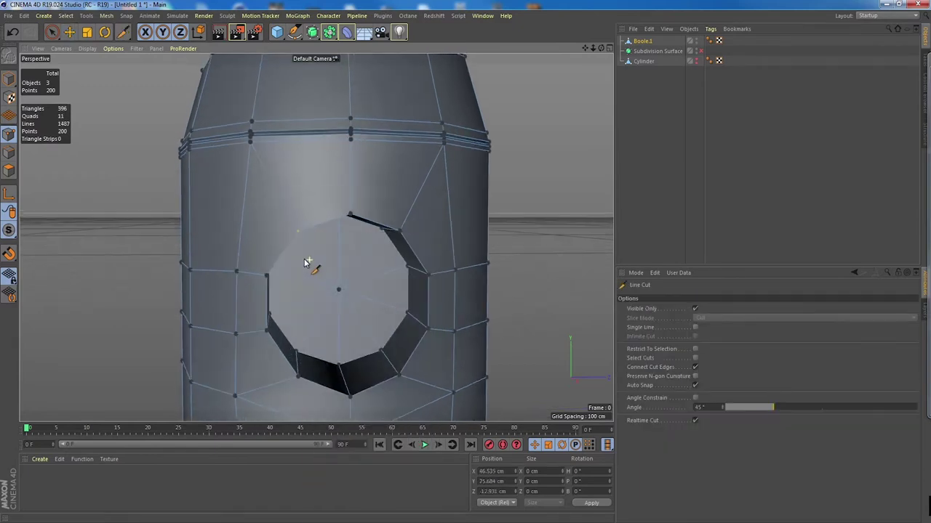
{"action": "left_click", "coordinate": [289, 218]}
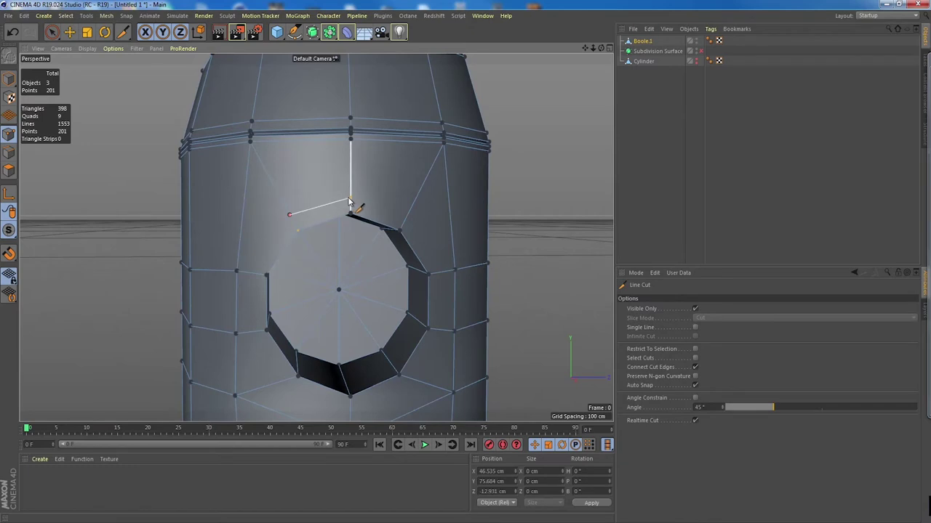
{"action": "left_click", "coordinate": [350, 201]}
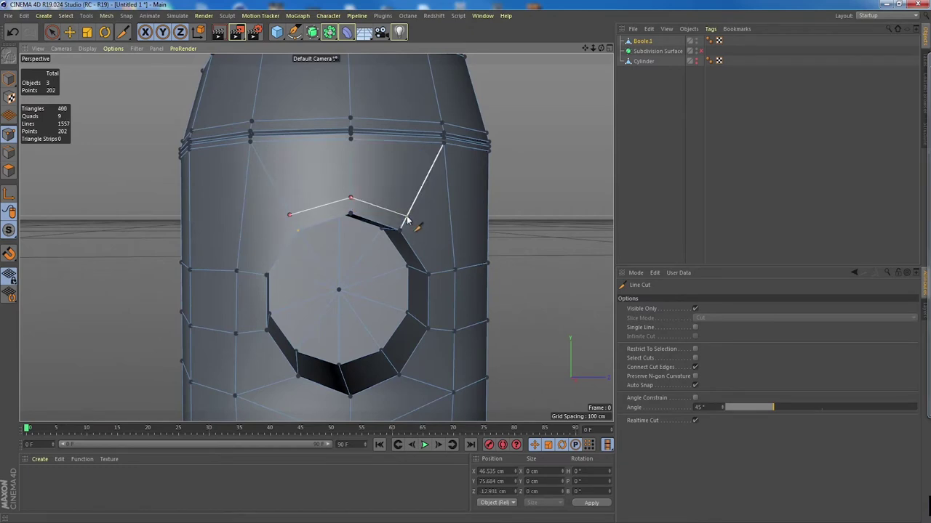
{"action": "left_click", "coordinate": [405, 218]}
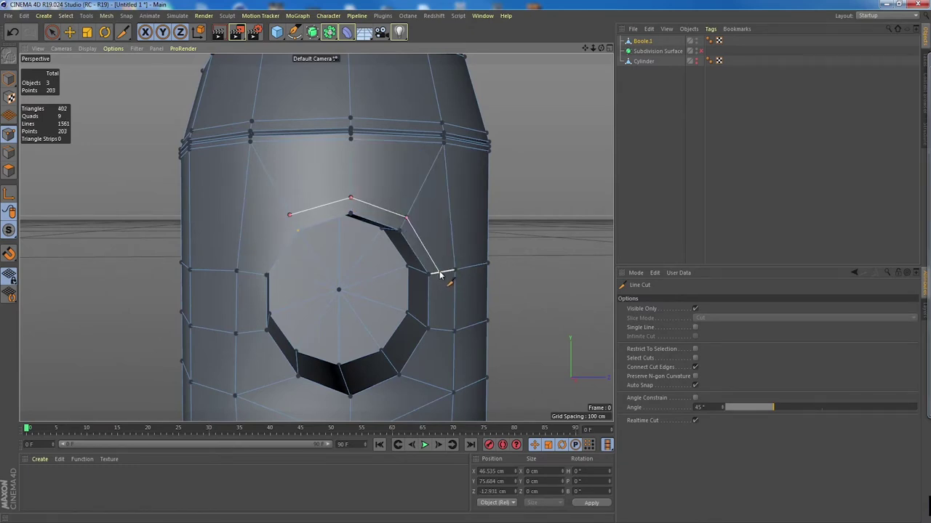
{"action": "left_click", "coordinate": [440, 331]}
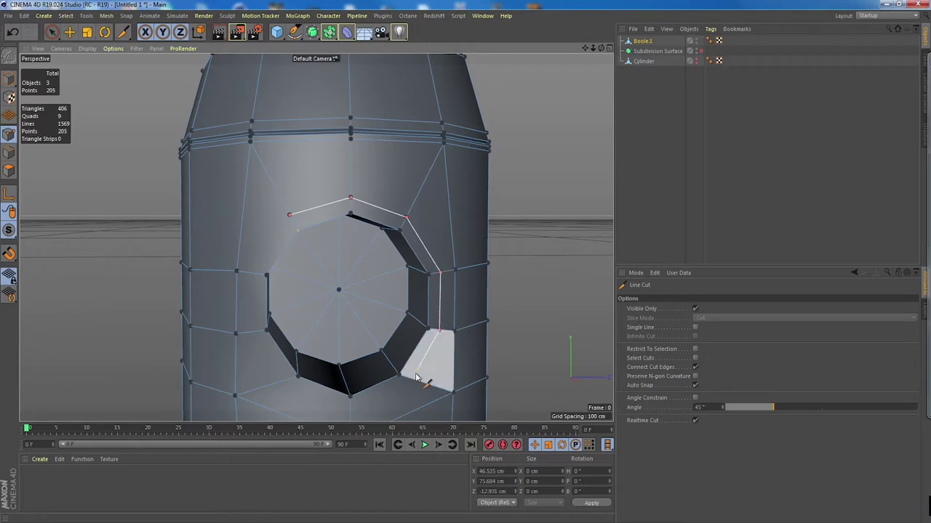
{"action": "left_click", "coordinate": [413, 380]}
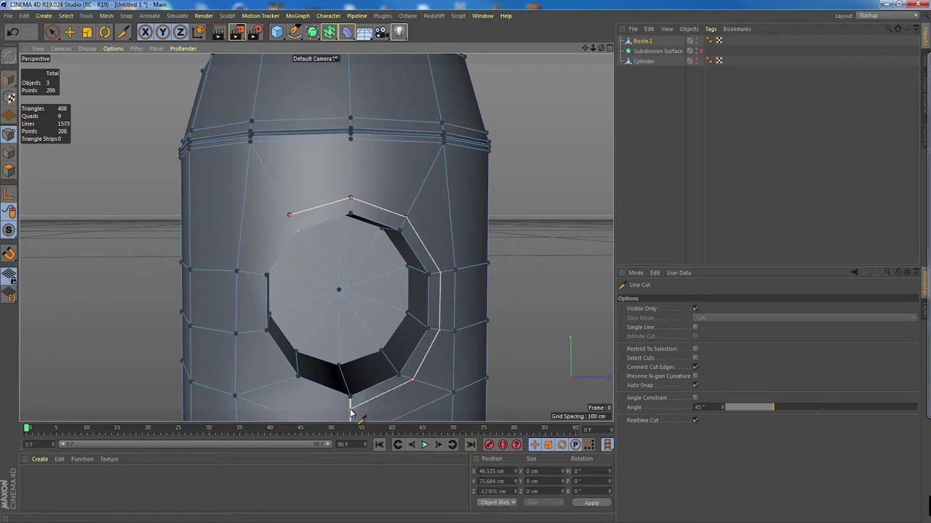
{"action": "left_click", "coordinate": [350, 410]}
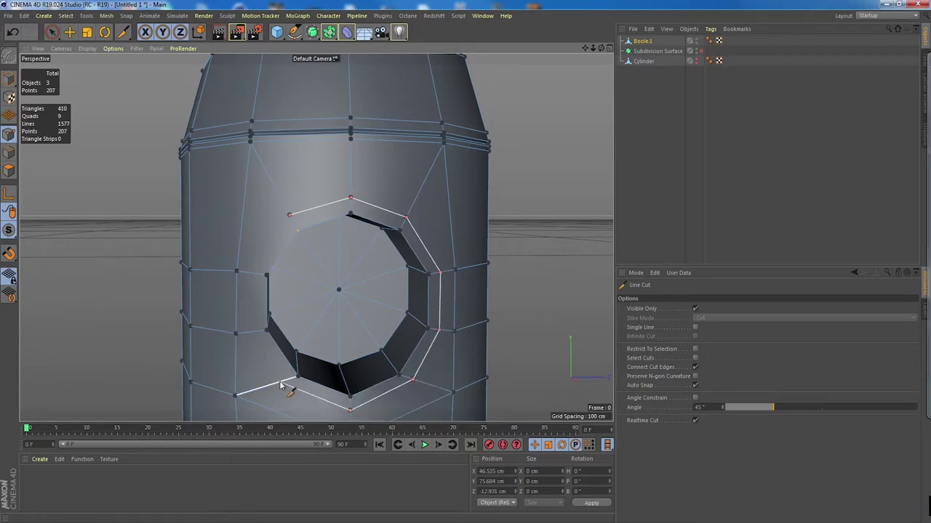
{"action": "left_click", "coordinate": [280, 383]}
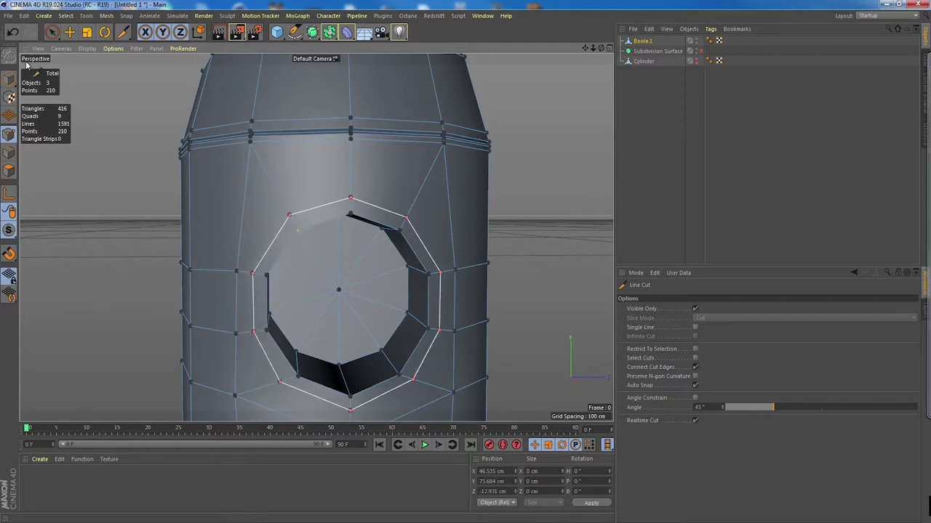
{"action": "left_click", "coordinate": [70, 33]}
{"action": "left_click_drag", "start_coordinate": [360, 190], "coordinate": [388, 206], "text": "alt"}
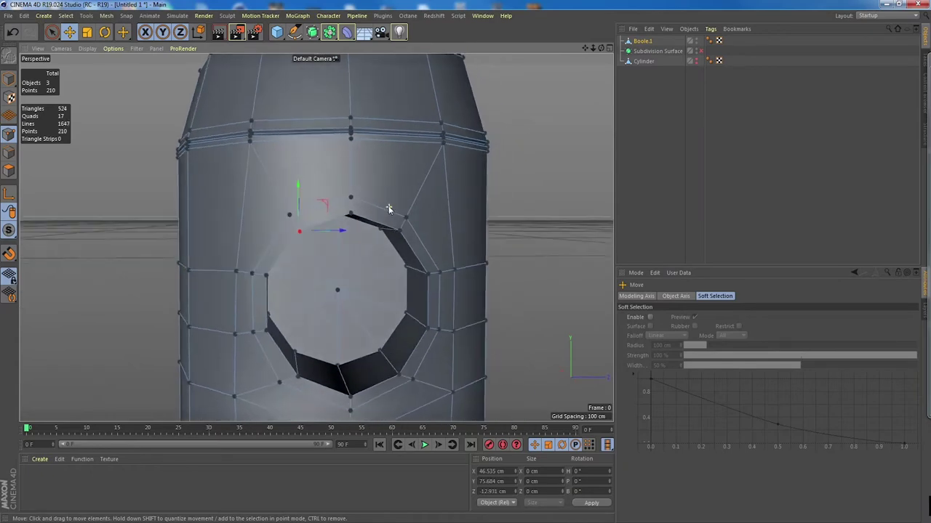
{"action": "right_click_drag", "start_coordinate": [388, 207], "coordinate": [377, 206], "text": "alt"}
{"action": "right_click_drag", "start_coordinate": [455, 259], "coordinate": [463, 285], "text": "alt"}
{"action": "middle_click_drag", "start_coordinate": [437, 304], "coordinate": [410, 233], "text": "alt"}
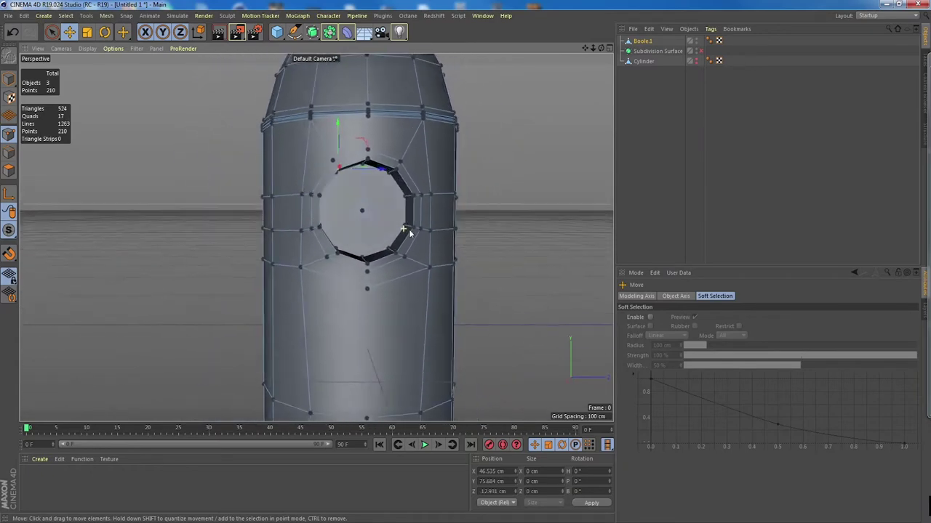
- Slide the two corner points below the window recess down along their vertical edges by about 13.5%
{"action": "mouse_move", "coordinate": [410, 233]}
{"action": "left_mouse_down", "text": "alt"}
{"action": "mouse_move", "coordinate": [432, 233]}
{"action": "mouse_move", "coordinate": [409, 234]}
{"action": "left_mouse_up", "text": "alt"}
{"action": "middle_click_drag", "start_coordinate": [404, 285], "coordinate": [403, 242], "text": "alt"}
{"action": "mouse_move", "coordinate": [365, 248]}
{"action": "left_mouse_down", "text": "alt"}
{"action": "mouse_move", "coordinate": [389, 238]}
{"action": "mouse_move", "coordinate": [375, 251]}
{"action": "left_mouse_up", "text": "alt"}
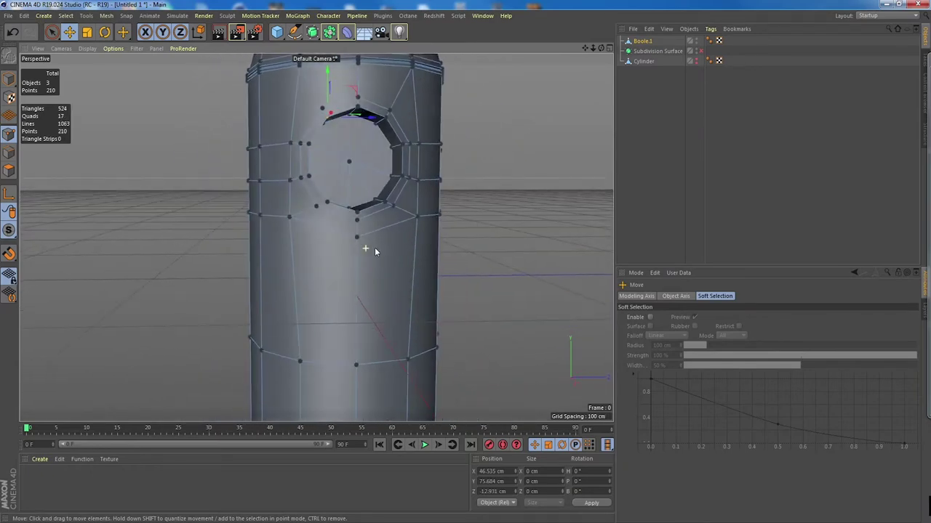
{"action": "left_click", "coordinate": [290, 217]}
{"action": "left_click", "coordinate": [419, 218], "text": "shift"}
{"action": "right_click", "coordinate": [418, 218]}
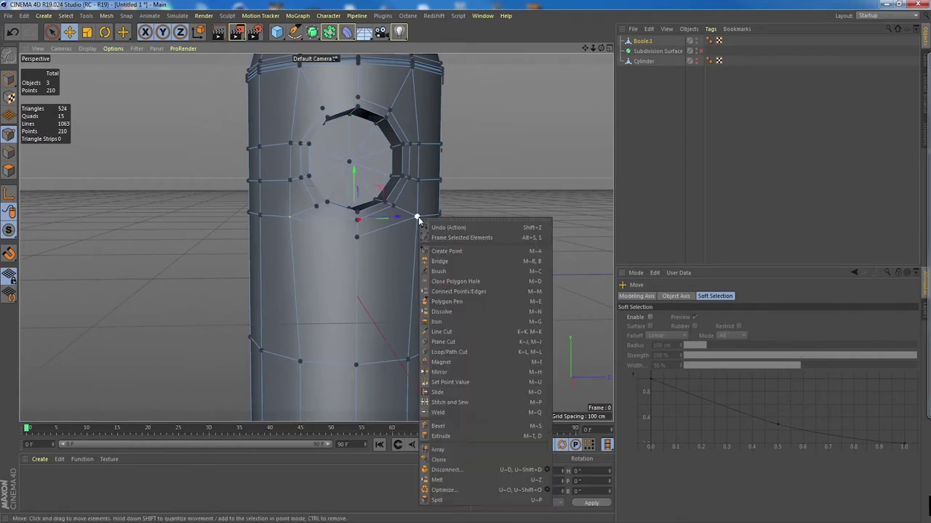
{"action": "left_click", "coordinate": [485, 392]}
{"action": "left_click_drag", "start_coordinate": [366, 230], "coordinate": [413, 224], "text": "alt"}
{"action": "left_click_drag", "start_coordinate": [306, 230], "coordinate": [304, 243]}
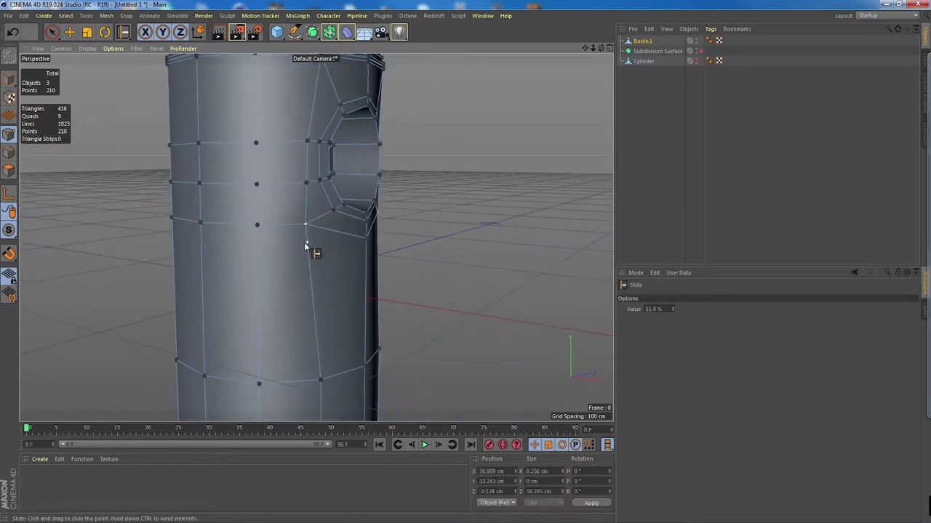
- Try moving the corner point below the recess on the negative Z side outward along X, and undo the move
{"action": "left_click_drag", "start_coordinate": [371, 243], "coordinate": [342, 260], "text": "alt"}
{"action": "left_click", "coordinate": [69, 31]}
{"action": "right_click", "coordinate": [337, 257]}
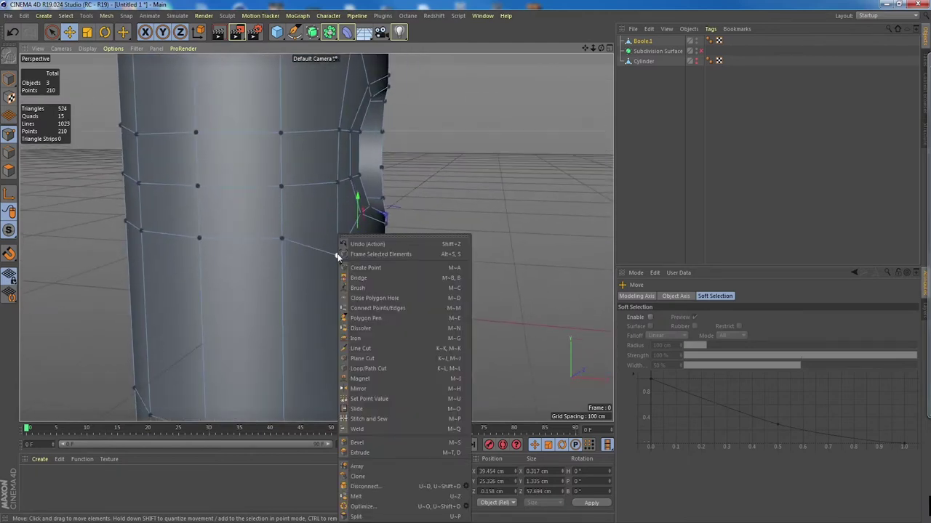
{"action": "left_click", "coordinate": [558, 194]}
{"action": "left_click", "coordinate": [338, 256]}
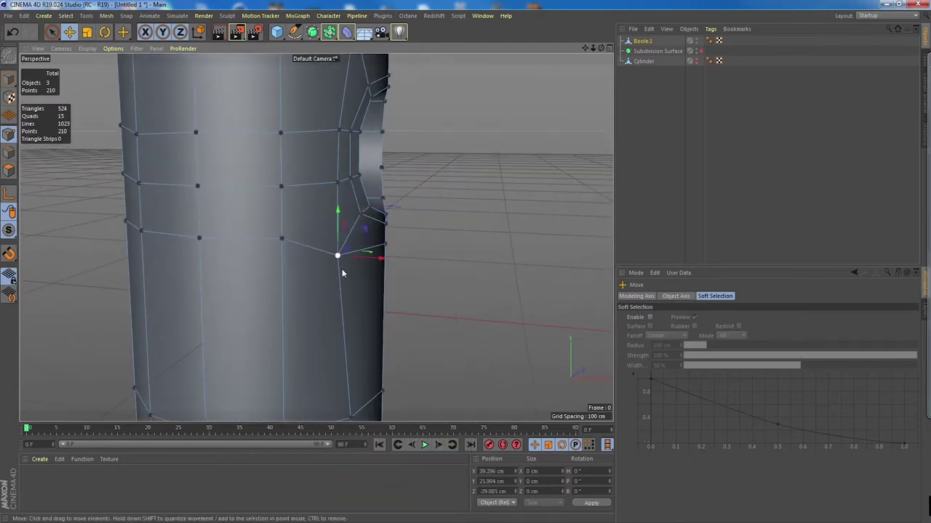
{"action": "left_click_drag", "start_coordinate": [342, 268], "coordinate": [318, 238], "text": "alt"}
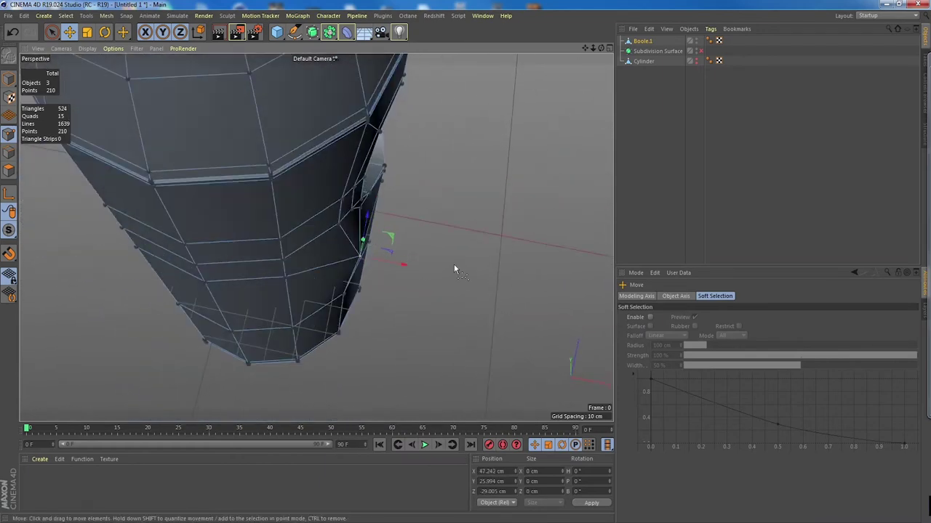
{"action": "key", "text": "ctrl+z"}
{"action": "left_click_drag", "start_coordinate": [444, 260], "coordinate": [297, 272], "text": "alt"}
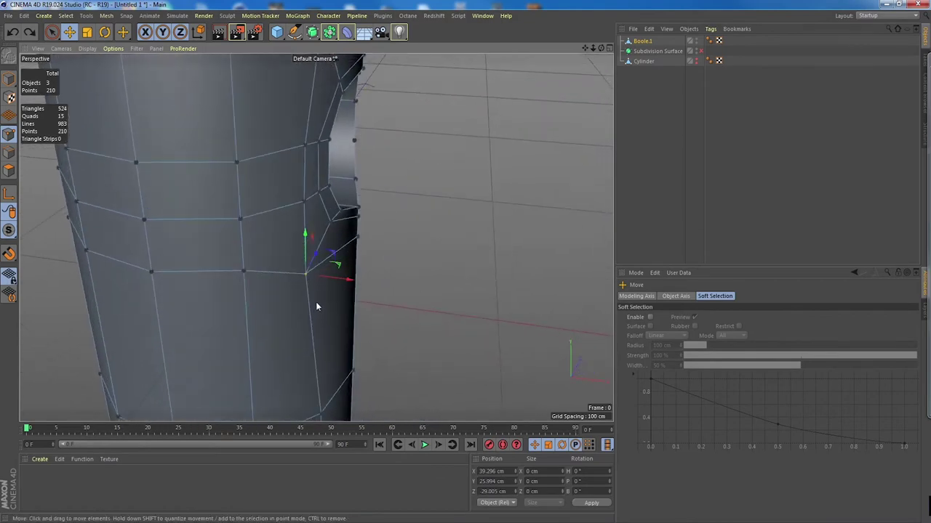
- Try sliding the same corner point farther down its vertical edge with Slide, and undo the slide
{"action": "mouse_move", "coordinate": [316, 307]}
{"action": "left_mouse_down", "text": "alt"}
{"action": "mouse_move", "coordinate": [304, 264]}
{"action": "mouse_move", "coordinate": [374, 306]}
{"action": "mouse_move", "coordinate": [325, 277]}
{"action": "mouse_move", "coordinate": [322, 291]}
{"action": "mouse_move", "coordinate": [339, 301]}
{"action": "mouse_move", "coordinate": [311, 269]}
{"action": "left_mouse_up", "text": "alt"}
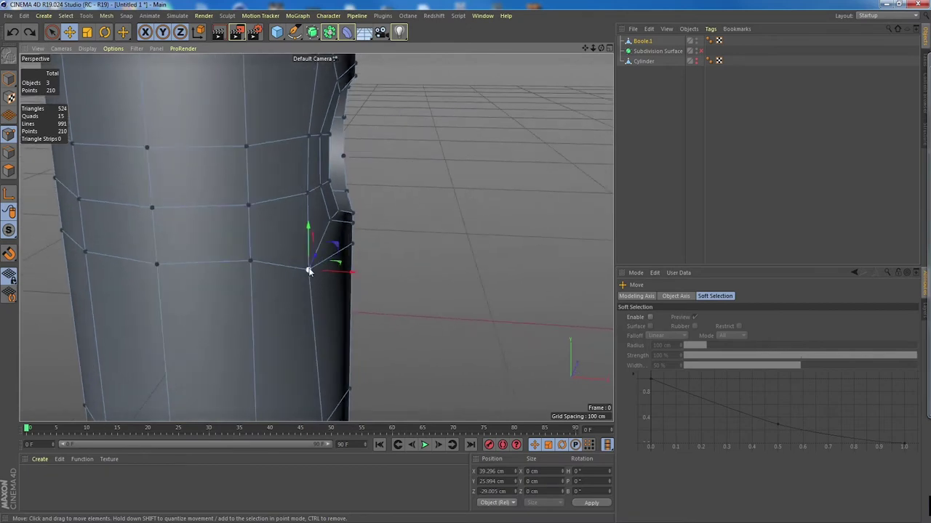
{"action": "right_click", "coordinate": [311, 270]}
{"action": "left_click", "coordinate": [349, 408]}
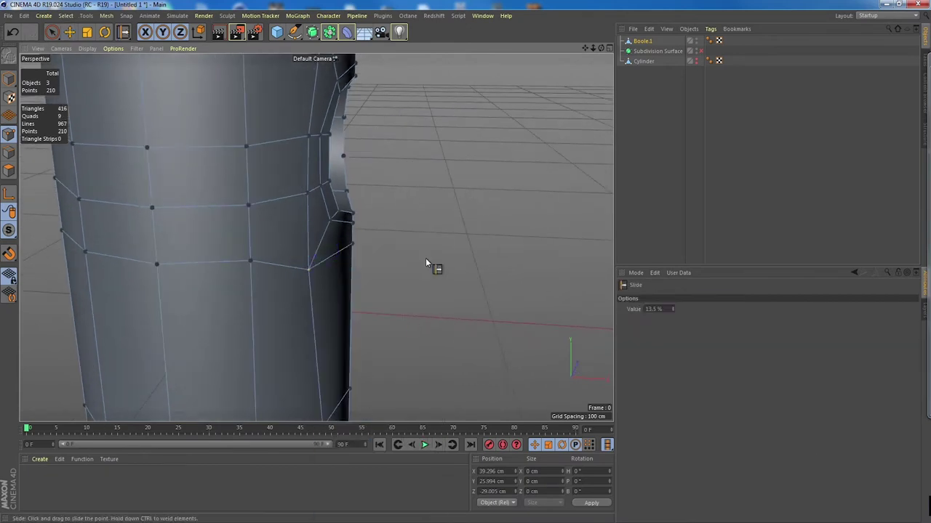
{"action": "left_click_drag", "start_coordinate": [328, 277], "coordinate": [329, 328]}
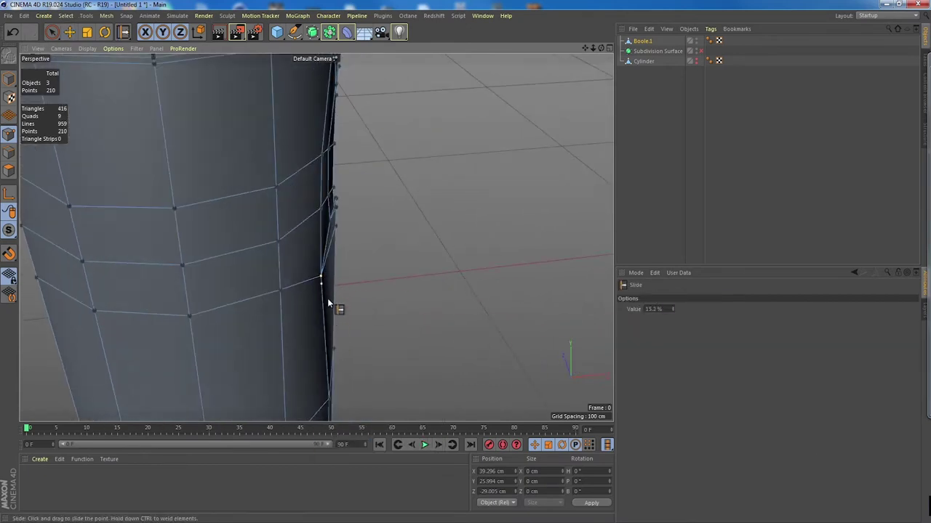
{"action": "left_click_drag", "start_coordinate": [328, 268], "coordinate": [329, 300]}
{"action": "left_click_drag", "start_coordinate": [471, 269], "coordinate": [340, 215], "text": "alt"}
{"action": "key", "text": "ctrl+z"}
- Add a horizontal loop cut around the rocket body just below the window's corner points at an offset of about 40%
{"action": "scroll", "coordinate": [428, 226], "scroll_direction": "down", "scroll_amount": 3}
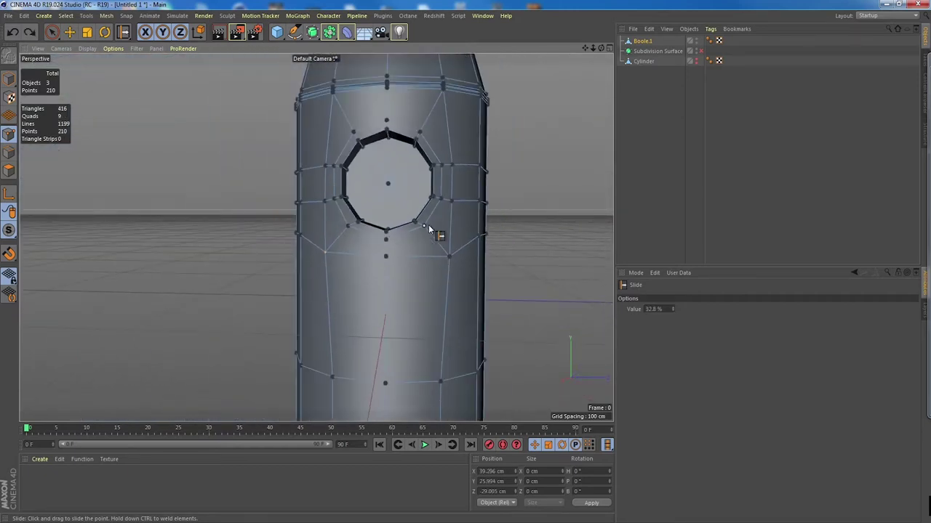
{"action": "middle_click_drag", "start_coordinate": [427, 226], "coordinate": [398, 234], "text": "alt"}
{"action": "left_click_drag", "start_coordinate": [399, 233], "coordinate": [362, 218], "text": "alt"}
{"action": "left_click", "coordinate": [69, 32]}
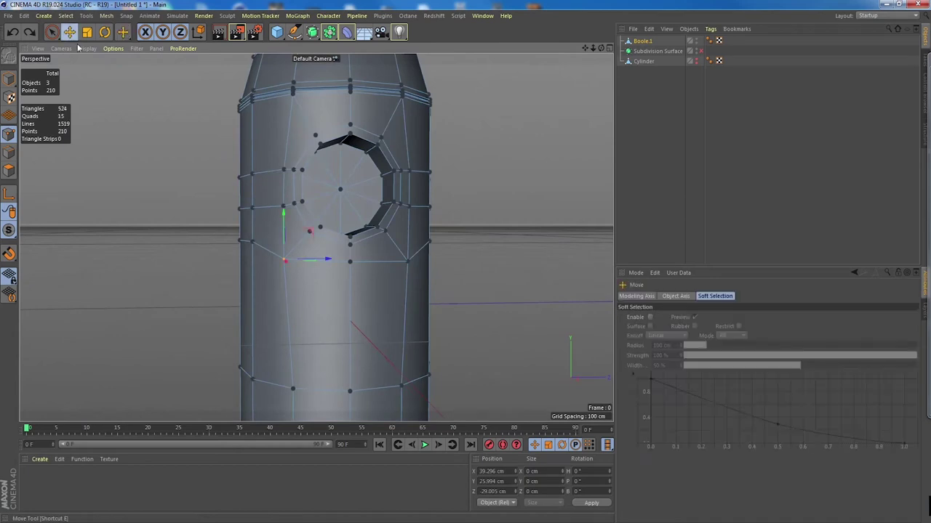
{"action": "left_click", "coordinate": [8, 152]}
{"action": "right_click", "coordinate": [286, 276]}
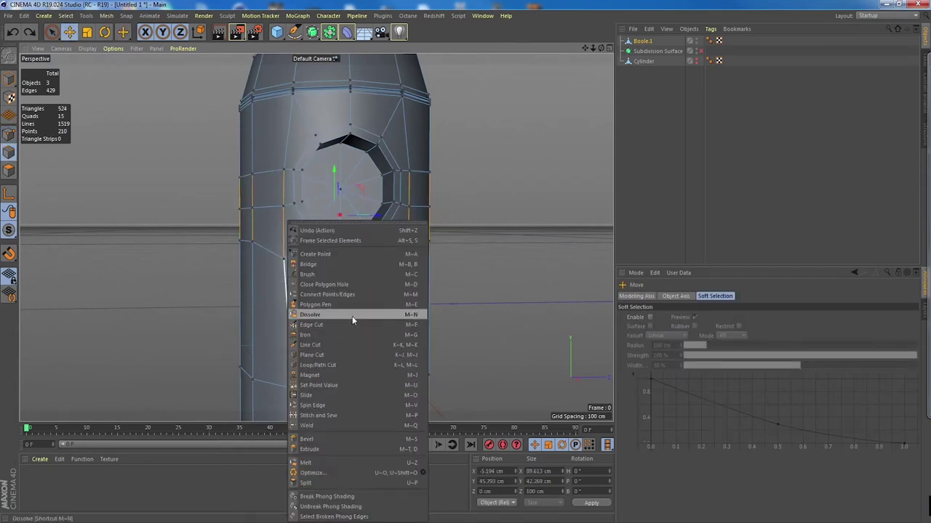
{"action": "left_click", "coordinate": [360, 365]}
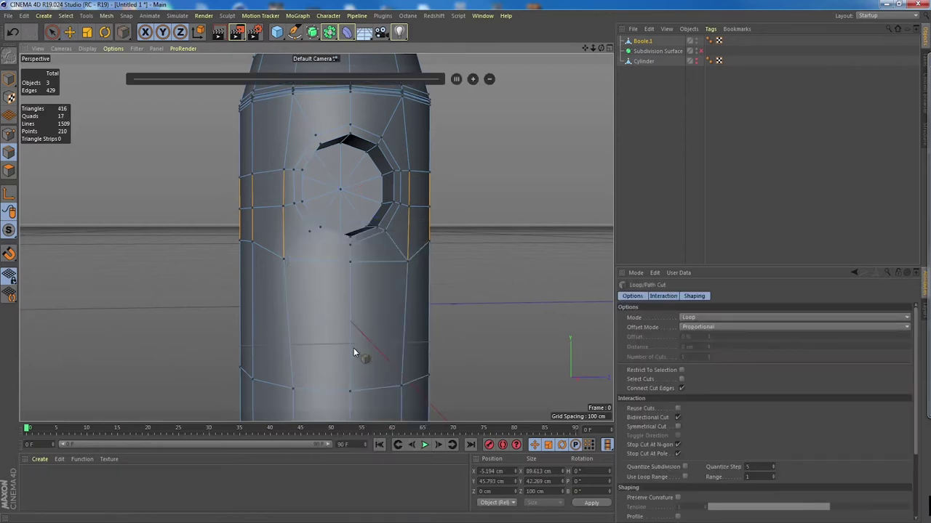
{"action": "left_click", "coordinate": [285, 298]}
{"action": "left_click_drag", "start_coordinate": [285, 298], "coordinate": [426, 309], "text": "alt"}
{"action": "right_click_drag", "start_coordinate": [426, 309], "coordinate": [407, 299], "text": "alt"}
{"action": "middle_click_drag", "start_coordinate": [404, 268], "coordinate": [359, 241], "text": "alt"}
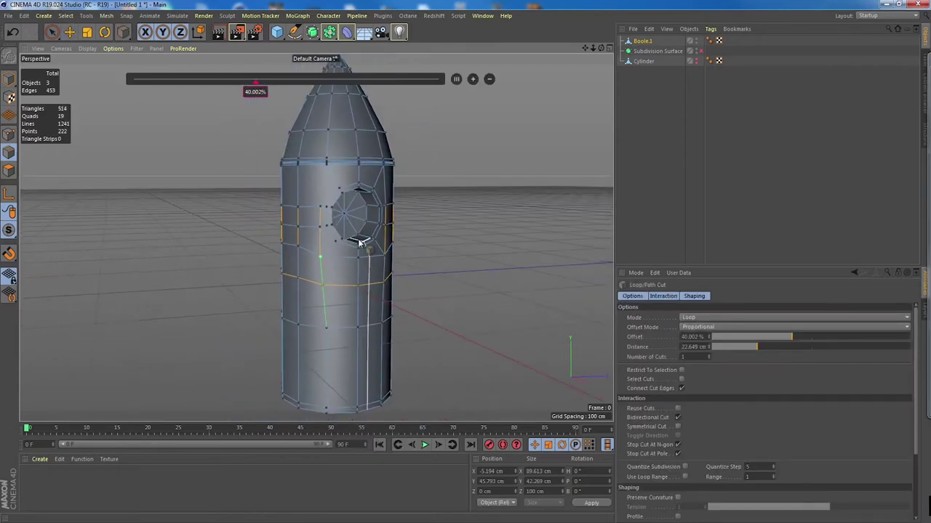
{"action": "left_click_drag", "start_coordinate": [359, 241], "coordinate": [354, 241], "text": "alt"}
- Switch to Model mode and examine the edge flow around the window recess and along the rocket body
{"action": "left_click", "coordinate": [9, 77]}
{"action": "middle_click_drag", "start_coordinate": [392, 205], "coordinate": [353, 216], "text": "alt"}
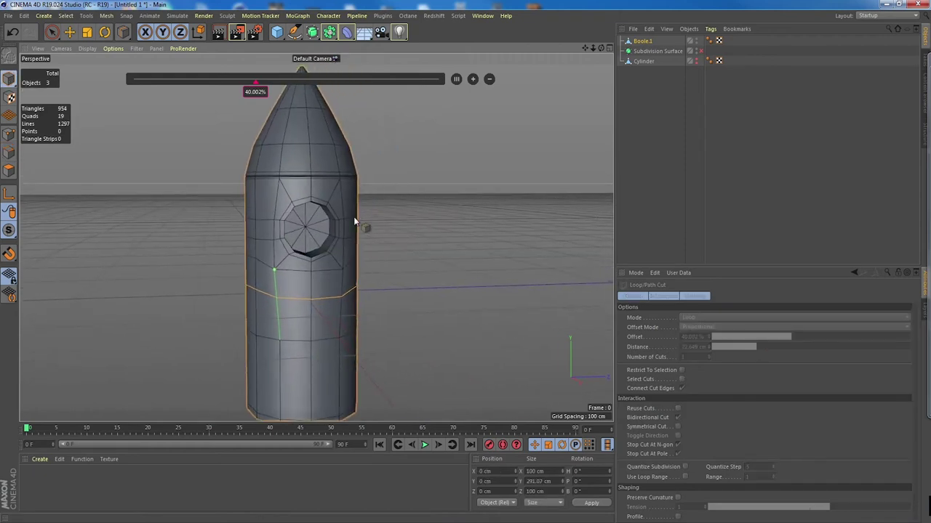
{"action": "left_click_drag", "start_coordinate": [353, 217], "coordinate": [339, 210], "text": "alt"}
{"action": "left_click", "coordinate": [69, 31]}
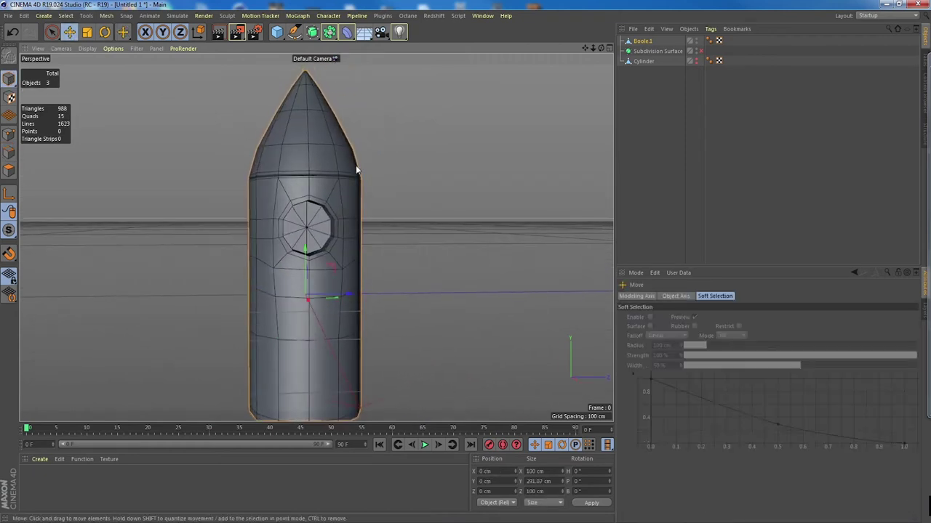
{"action": "left_click_drag", "start_coordinate": [355, 165], "coordinate": [341, 189], "text": "alt"}
{"action": "right_click_drag", "start_coordinate": [326, 185], "coordinate": [362, 185], "text": "alt"}
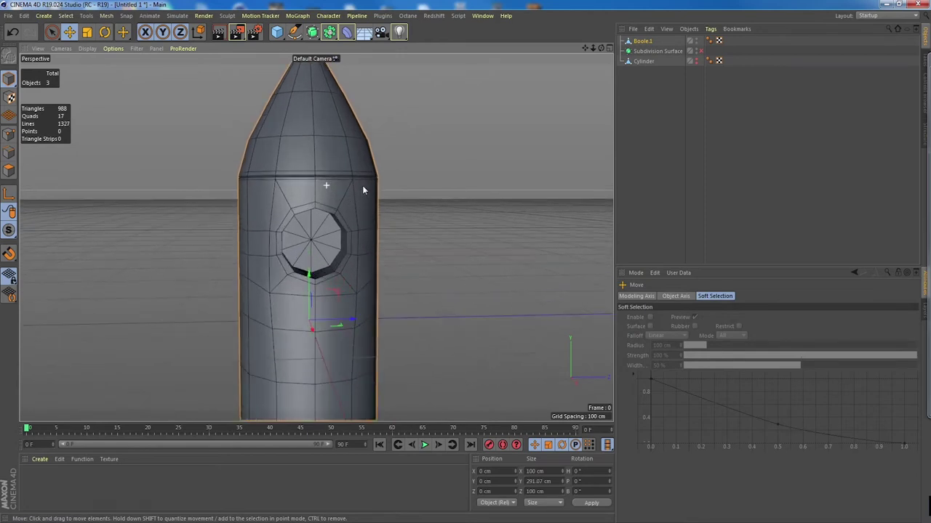
{"action": "middle_click_drag", "start_coordinate": [377, 189], "coordinate": [377, 173], "text": "alt"}
{"action": "left_click_drag", "start_coordinate": [377, 173], "coordinate": [402, 212], "text": "alt"}
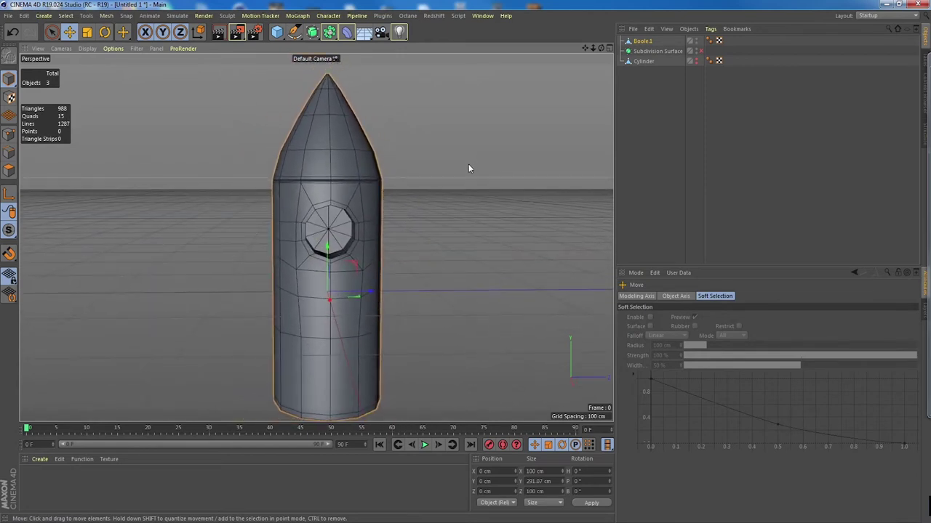
- Make Boole.1 a child of the Subdivision Surface and enable the subdivision
{"action": "left_click", "coordinate": [655, 52]}
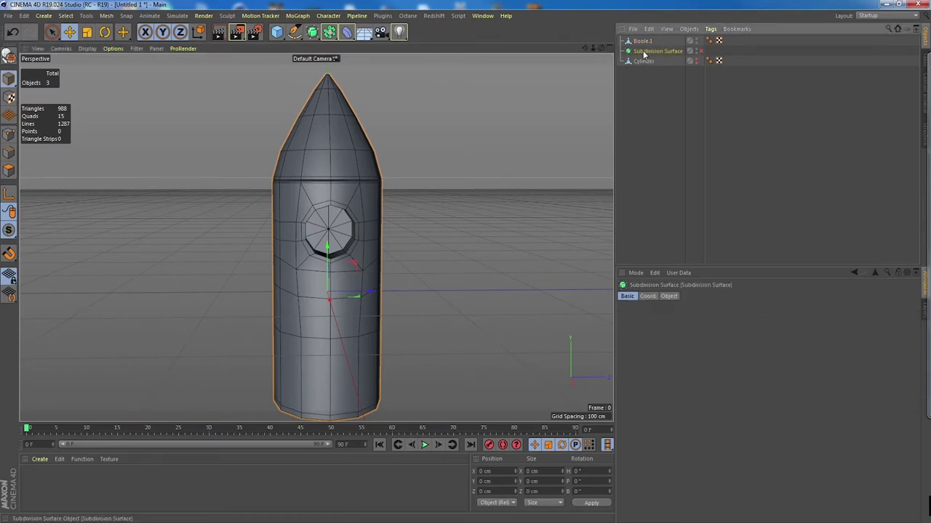
{"action": "mouse_move", "coordinate": [646, 41]}
{"action": "left_mouse_down"}
{"action": "mouse_move", "coordinate": [644, 52]}
{"action": "mouse_move", "coordinate": [643, 43]}
{"action": "left_mouse_up"}
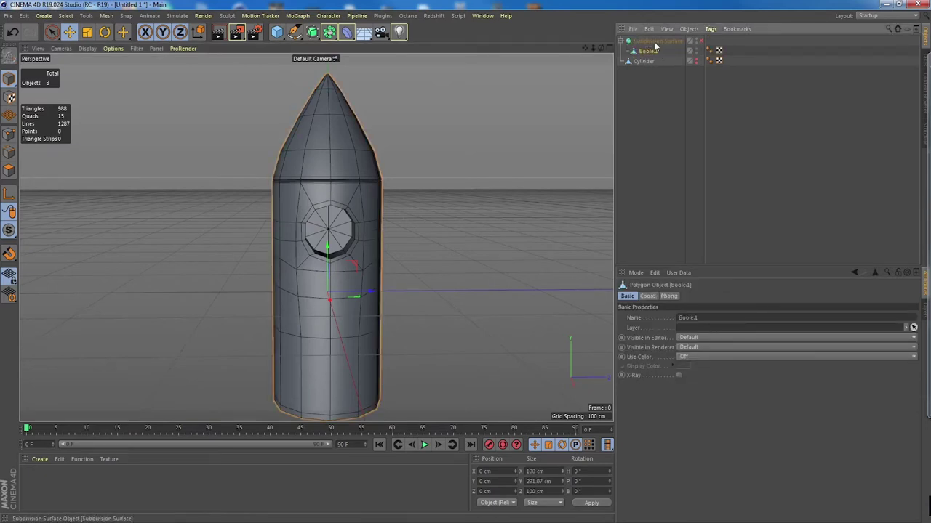
{"action": "left_click", "coordinate": [701, 41]}
- Check the smoothed rocket in Gouraud Shading without lines, and switch to Gouraud Shading (Lines)
{"action": "left_click_drag", "start_coordinate": [433, 166], "coordinate": [409, 170], "text": "alt"}
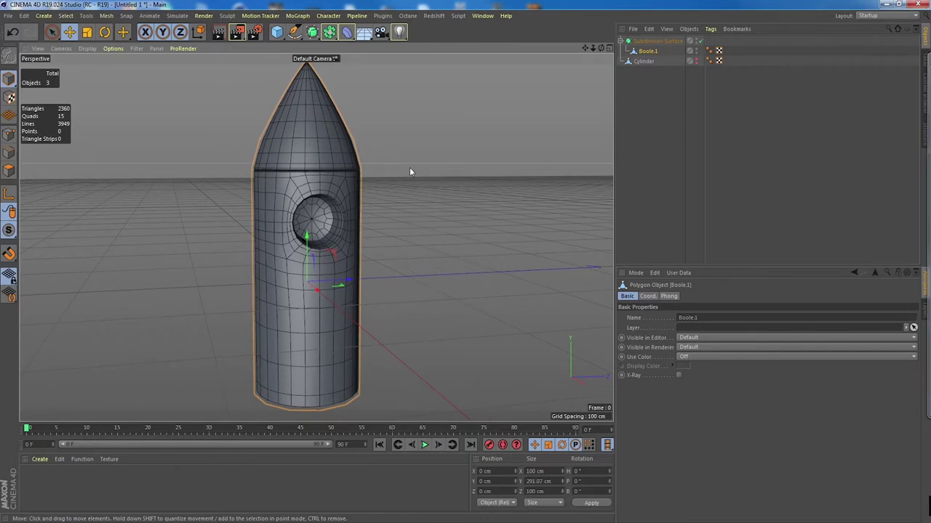
{"action": "key", "text": "n"}
{"action": "key", "text": "a"}
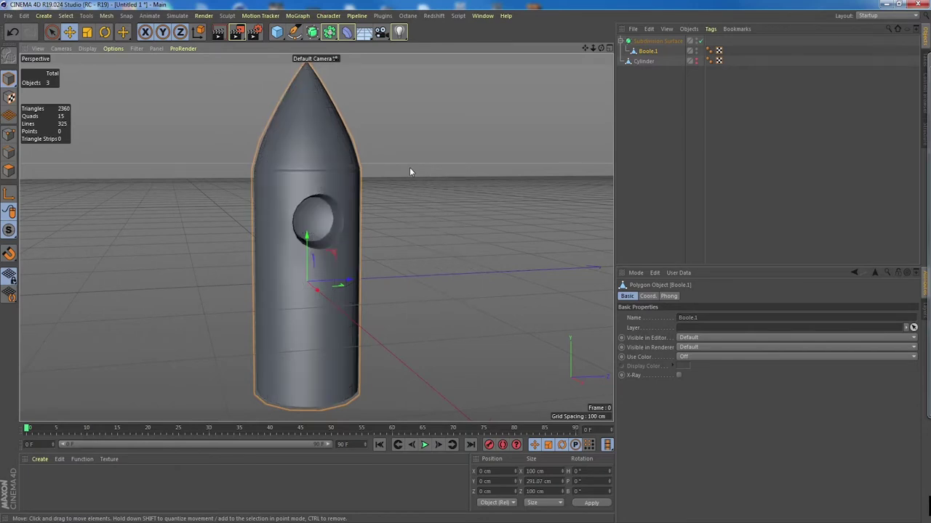
{"action": "mouse_move", "coordinate": [417, 155]}
{"action": "left_mouse_down", "text": "alt"}
{"action": "mouse_move", "coordinate": [338, 165]}
{"action": "mouse_move", "coordinate": [429, 175]}
{"action": "mouse_move", "coordinate": [407, 175]}
{"action": "mouse_move", "coordinate": [415, 172]}
{"action": "mouse_move", "coordinate": [418, 188]}
{"action": "mouse_move", "coordinate": [408, 189]}
{"action": "mouse_move", "coordinate": [419, 190]}
{"action": "left_mouse_up", "text": "alt"}
{"action": "key", "text": "n"}
{"action": "key", "text": "b"}
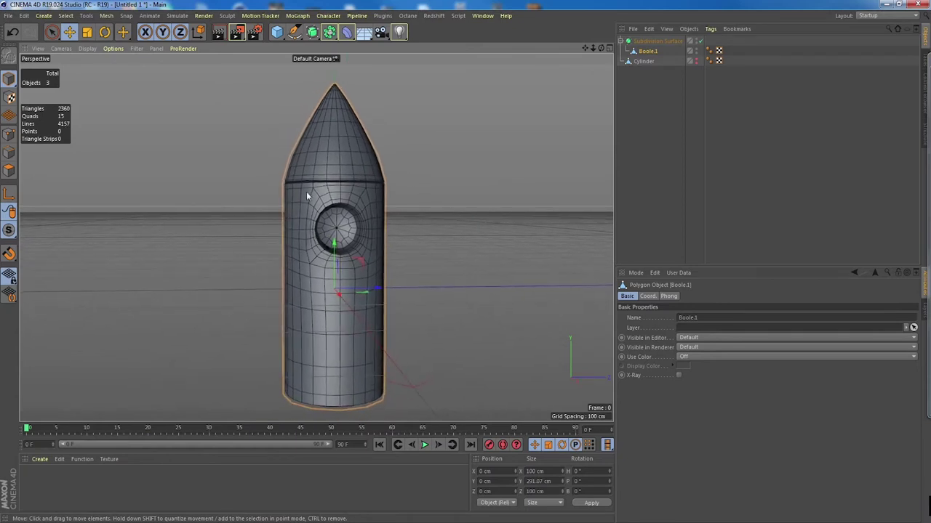
- Compare the rocket in Quick Shading without lines, and set the display to Quick Shading (Lines)
{"action": "left_click", "coordinate": [87, 48]}
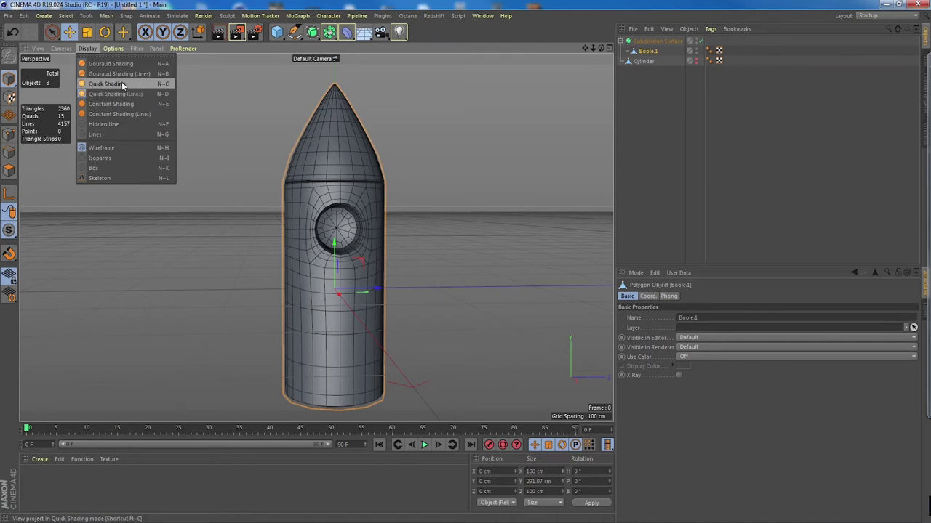
{"action": "left_click", "coordinate": [113, 94]}
{"action": "left_click", "coordinate": [86, 49]}
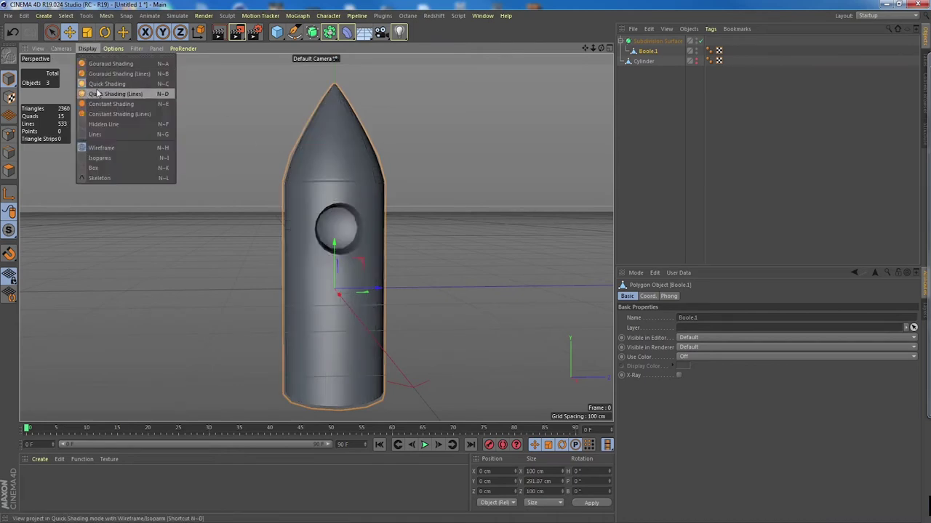
{"action": "left_click", "coordinate": [133, 91]}
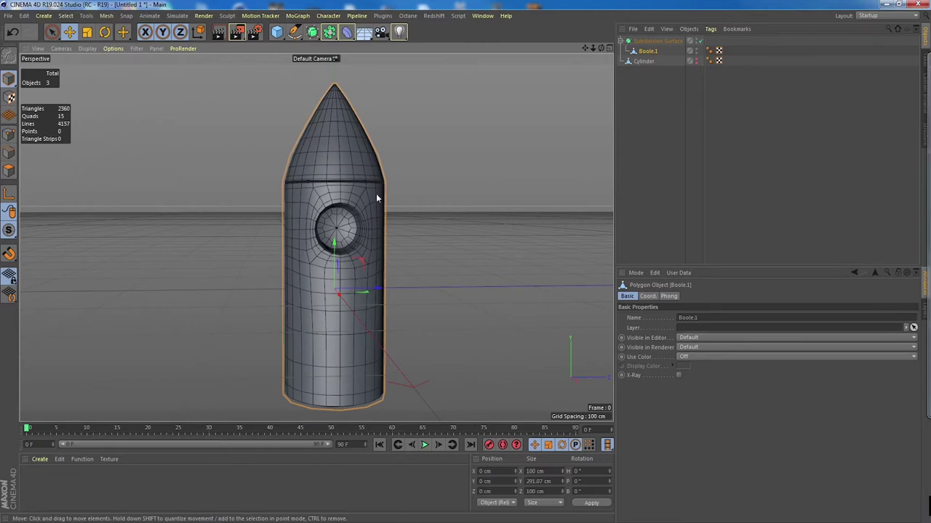
- Inspect the smoothed window recess up close, and disable the Subdivision Surface to show the base mesh
{"action": "mouse_move", "coordinate": [376, 198]}
{"action": "left_mouse_down", "text": "alt"}
{"action": "mouse_move", "coordinate": [486, 196]}
{"action": "mouse_move", "coordinate": [382, 202]}
{"action": "left_mouse_up", "text": "alt"}
{"action": "right_click_drag", "start_coordinate": [331, 205], "coordinate": [437, 221], "text": "alt"}
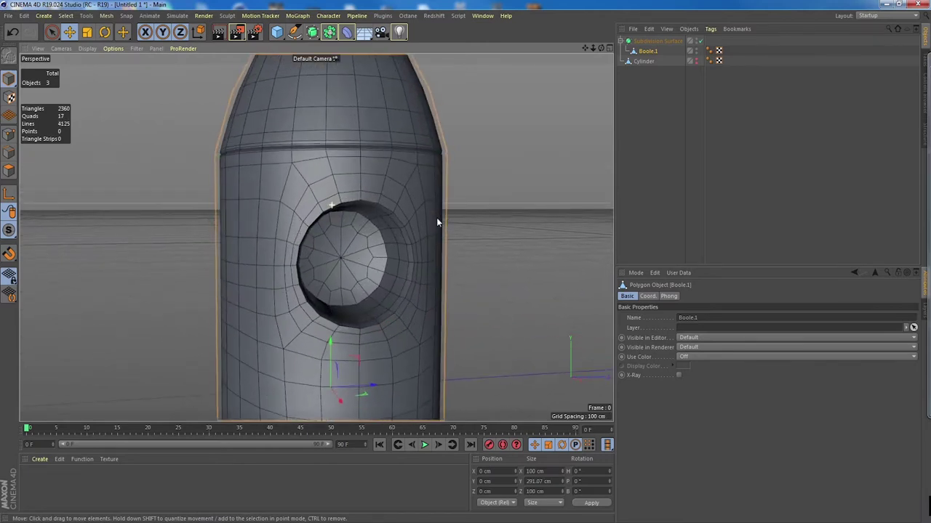
{"action": "left_click_drag", "start_coordinate": [437, 222], "coordinate": [376, 201], "text": "alt"}
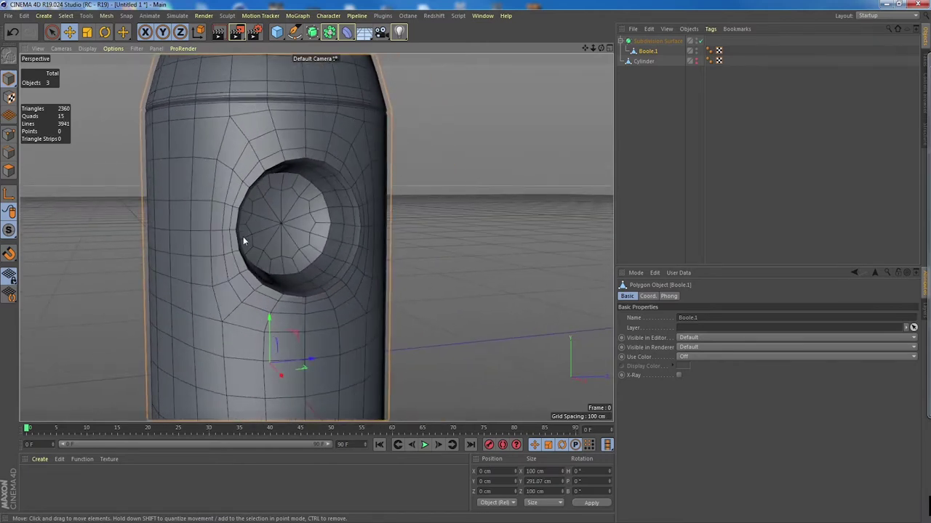
{"action": "left_click_drag", "start_coordinate": [317, 176], "coordinate": [293, 172], "text": "alt"}
{"action": "right_click_drag", "start_coordinate": [293, 172], "coordinate": [338, 174], "text": "alt"}
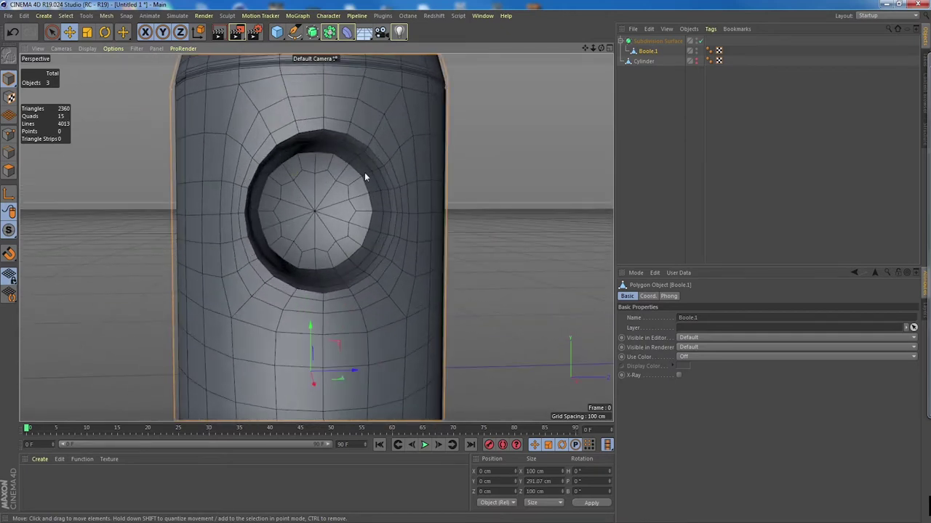
{"action": "left_click", "coordinate": [700, 41]}
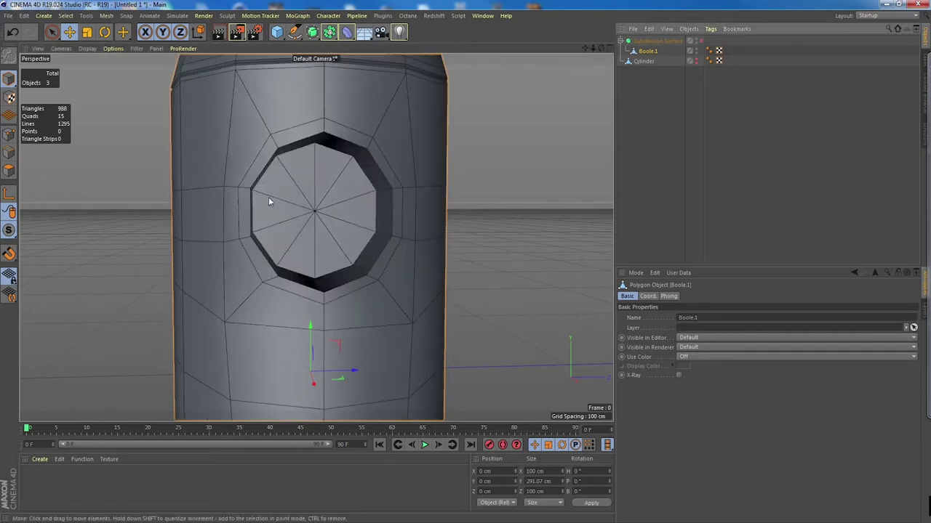
- Select all ten triangular polygons that form the back face of the window recess in Polygon mode
{"action": "left_click", "coordinate": [9, 171]}
{"action": "left_click", "coordinate": [285, 209]}
{"action": "left_click_drag", "start_coordinate": [285, 209], "coordinate": [319, 203], "text": "alt"}
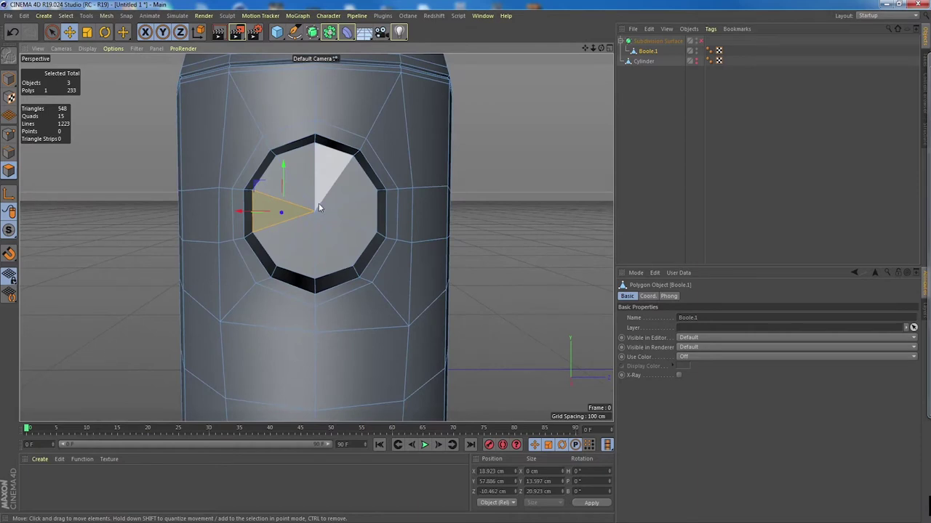
{"action": "left_click", "coordinate": [359, 214], "text": "ctrl+shift"}
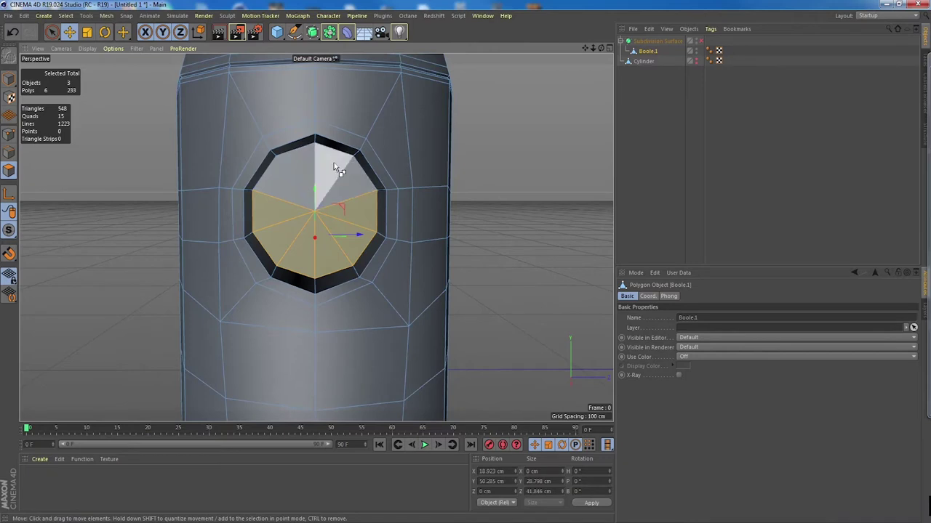
{"action": "left_click", "coordinate": [306, 160], "text": "shift"}
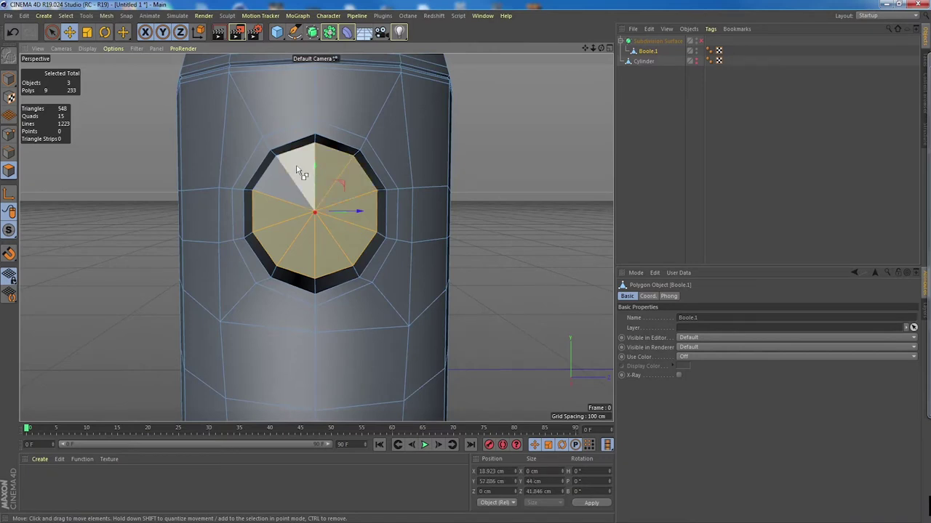
{"action": "mouse_move", "coordinate": [321, 198]}
{"action": "left_mouse_down", "text": "alt"}
{"action": "mouse_move", "coordinate": [330, 197]}
{"action": "mouse_move", "coordinate": [321, 181]}
{"action": "mouse_move", "coordinate": [378, 235]}
{"action": "mouse_move", "coordinate": [335, 195]}
{"action": "mouse_move", "coordinate": [312, 203]}
{"action": "left_mouse_up", "text": "alt"}
{"action": "left_click", "coordinate": [286, 190], "text": "shift"}
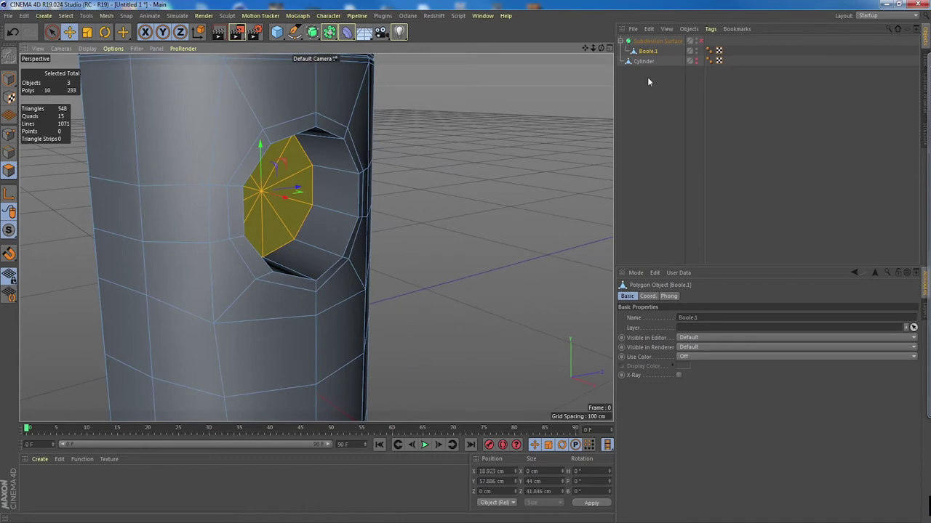
- Split the selected recess back faces into a separate object and move it outward along X to about 29.9 cm in Model mode
{"action": "right_click", "coordinate": [302, 167]}
{"action": "left_click", "coordinate": [363, 462]}
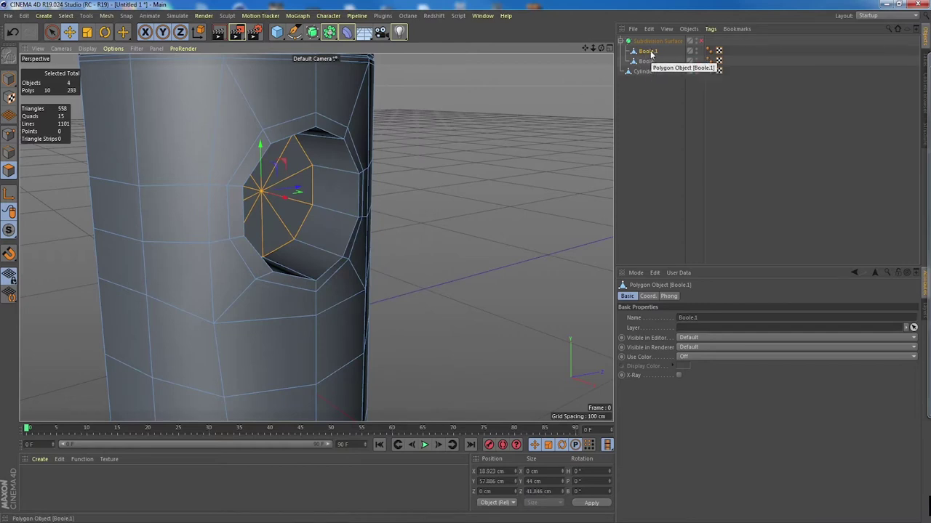
{"action": "left_click", "coordinate": [9, 80]}
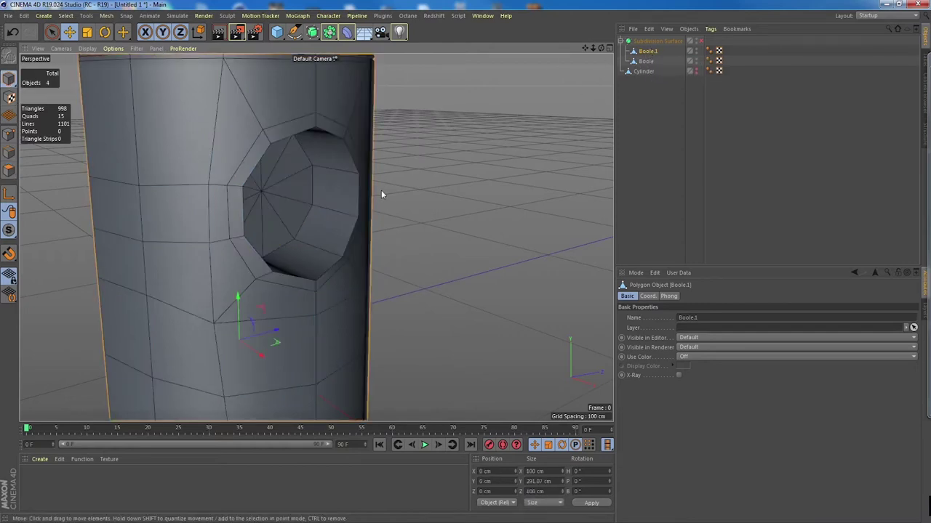
{"action": "left_click", "coordinate": [644, 61]}
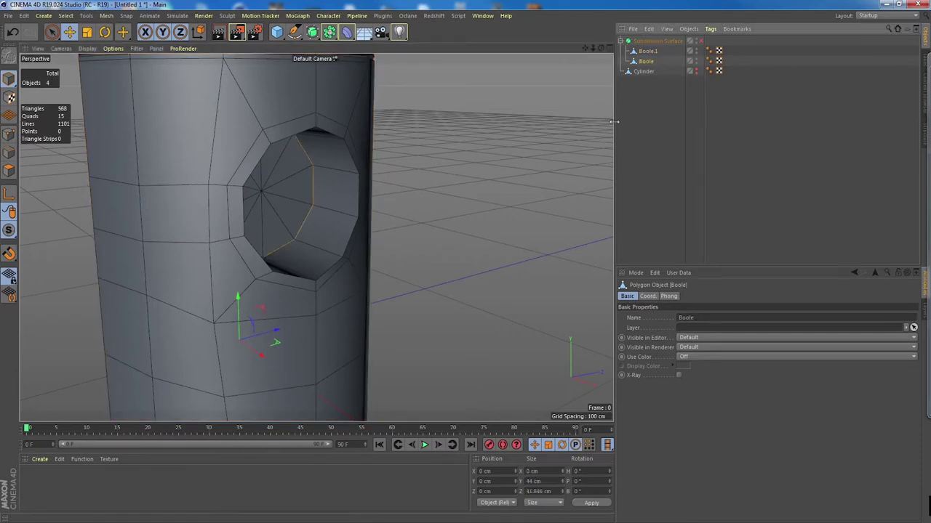
{"action": "left_click_drag", "start_coordinate": [258, 354], "coordinate": [311, 377]}
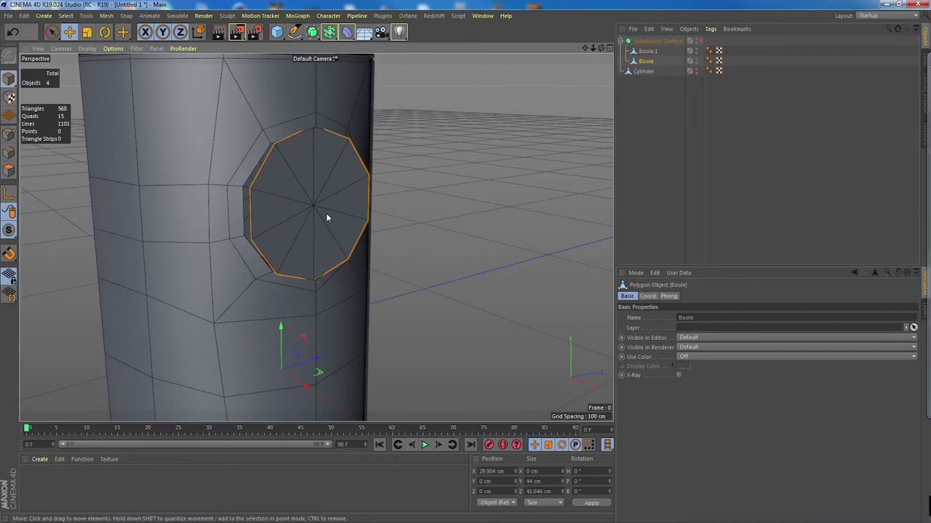
- Center the split disc's axis on its own geometry and select the disc's centre point in Point mode
{"action": "left_click", "coordinate": [106, 16]}
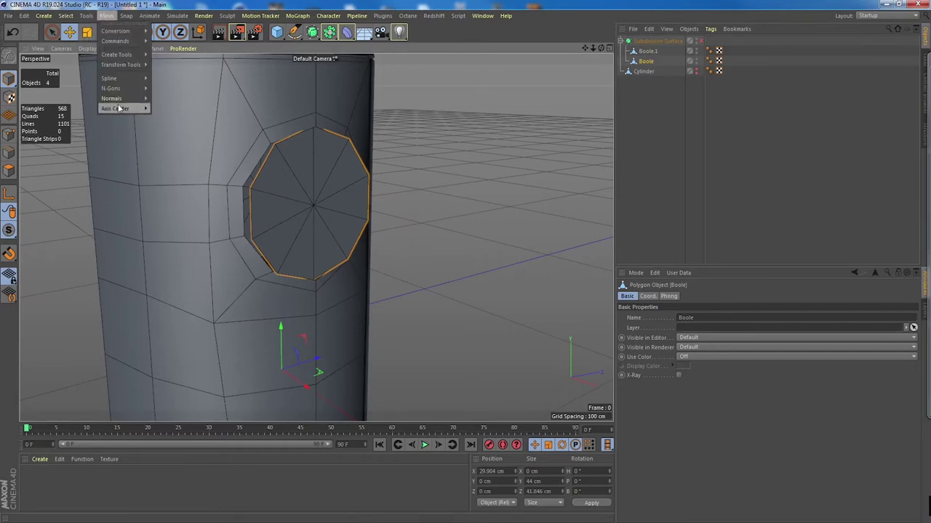
{"action": "mouse_move", "coordinate": [124, 109]}
{"action": "left_click", "coordinate": [188, 125]}
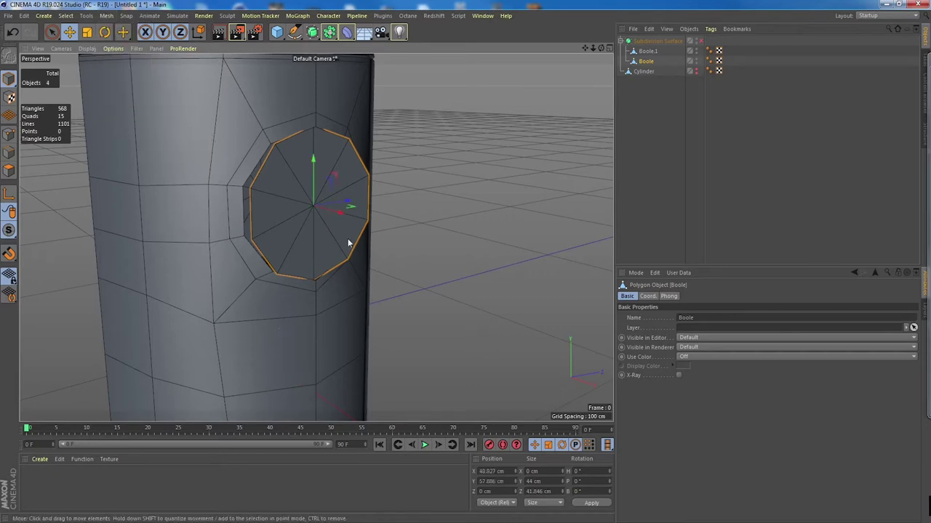
{"action": "left_click_drag", "start_coordinate": [336, 239], "coordinate": [366, 224], "text": "alt"}
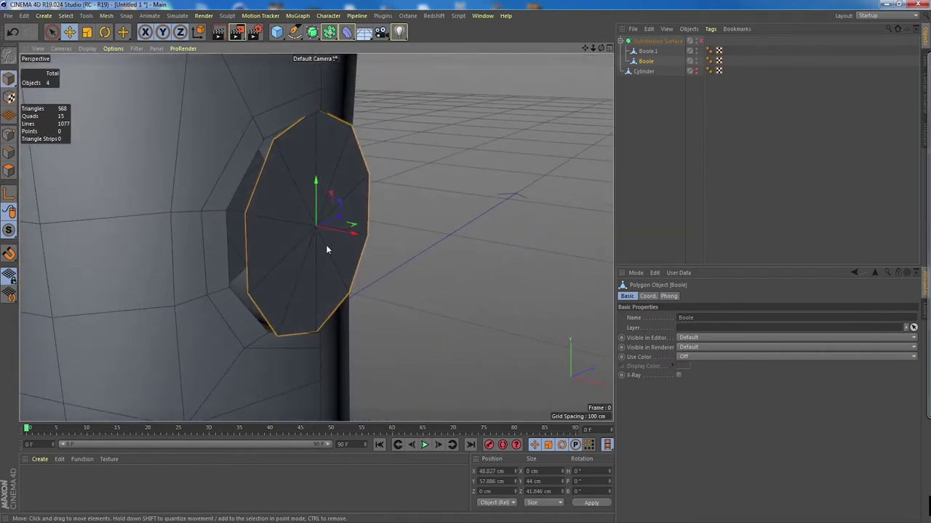
{"action": "left_click_drag", "start_coordinate": [327, 250], "coordinate": [279, 168], "text": "alt"}
{"action": "left_click_drag", "start_coordinate": [342, 272], "coordinate": [317, 212], "text": "alt"}
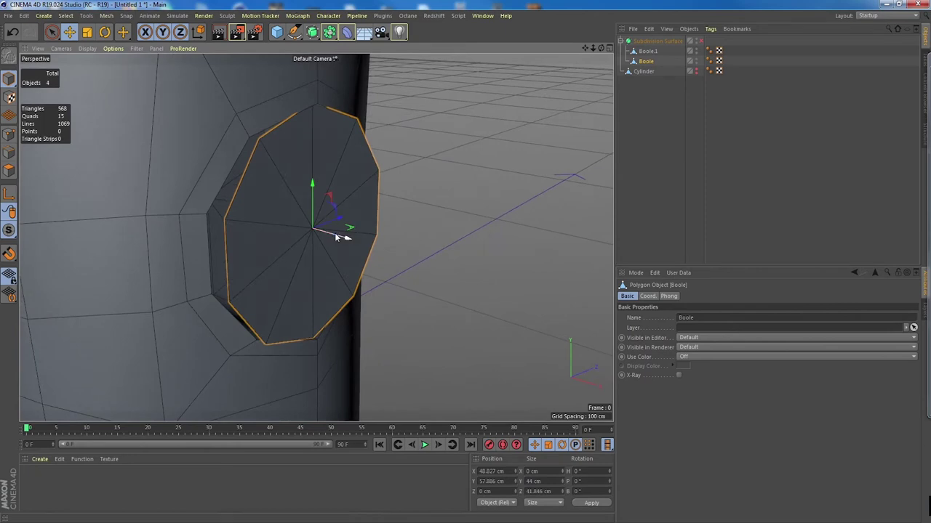
{"action": "left_click", "coordinate": [9, 135]}
{"action": "left_click", "coordinate": [315, 227]}
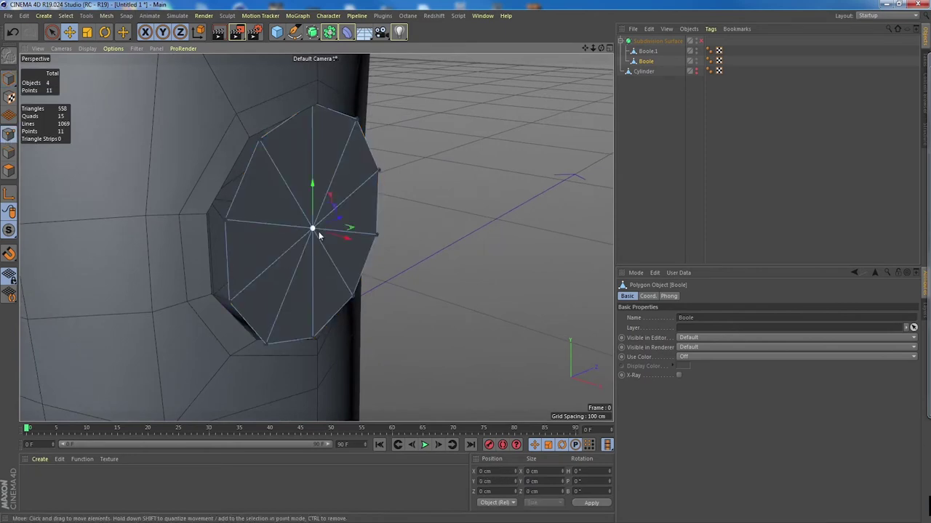
{"action": "left_click_drag", "start_coordinate": [354, 253], "coordinate": [326, 252], "text": "alt"}
- Try to bevel the disc's centre point with an offset of about 13.3 cm and subdivision 1
{"action": "right_click", "coordinate": [302, 221]}
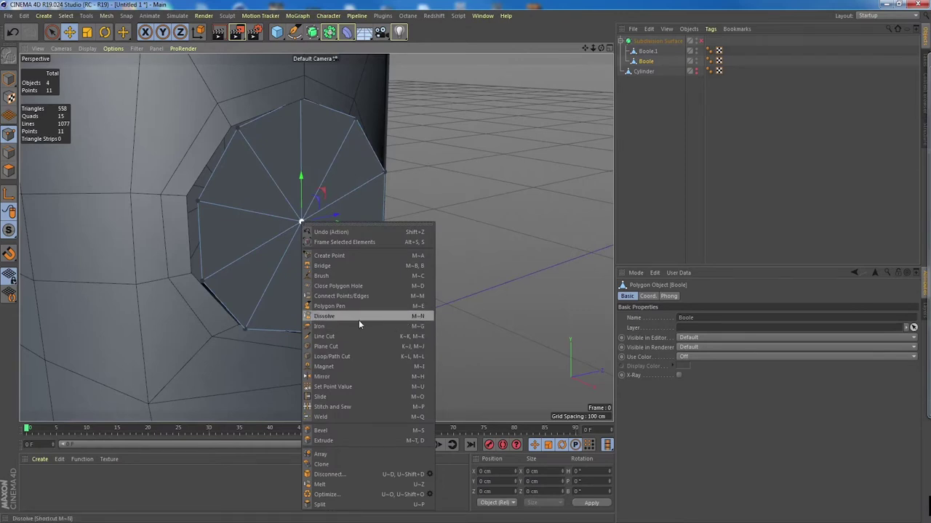
{"action": "left_click", "coordinate": [369, 430]}
{"action": "left_click_drag", "start_coordinate": [303, 224], "coordinate": [426, 283]}
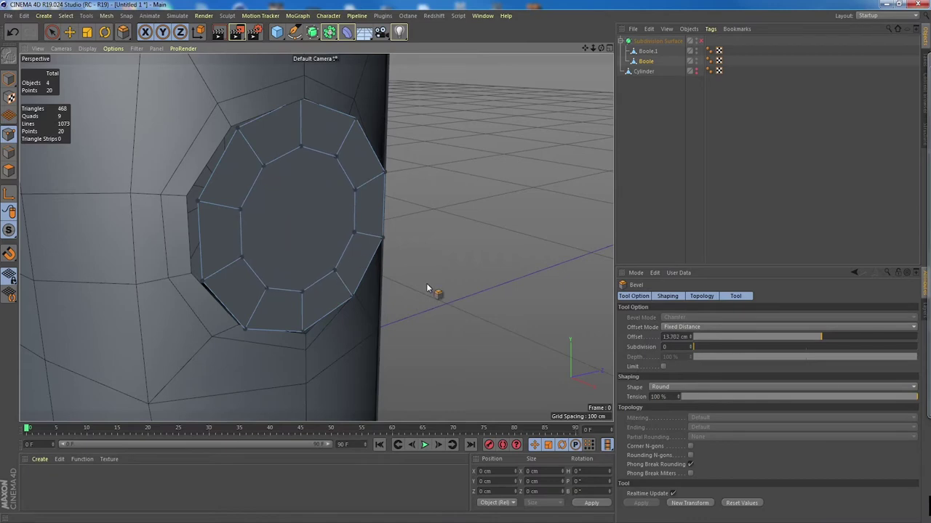
{"action": "left_click", "coordinate": [690, 345]}
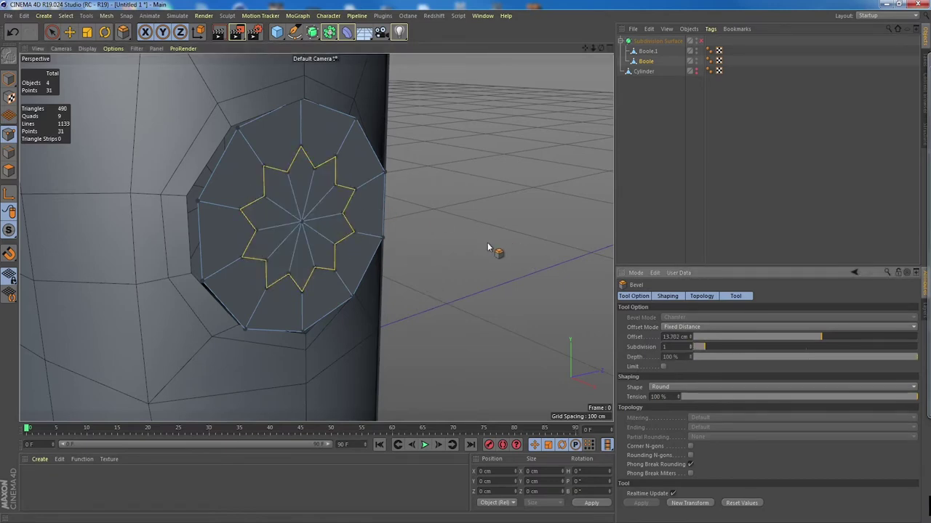
- Retry the centre-point bevel with subdivision 1, including an 8.5 cm offset, and undo the attempts
{"action": "left_click_drag", "start_coordinate": [303, 221], "coordinate": [336, 222]}
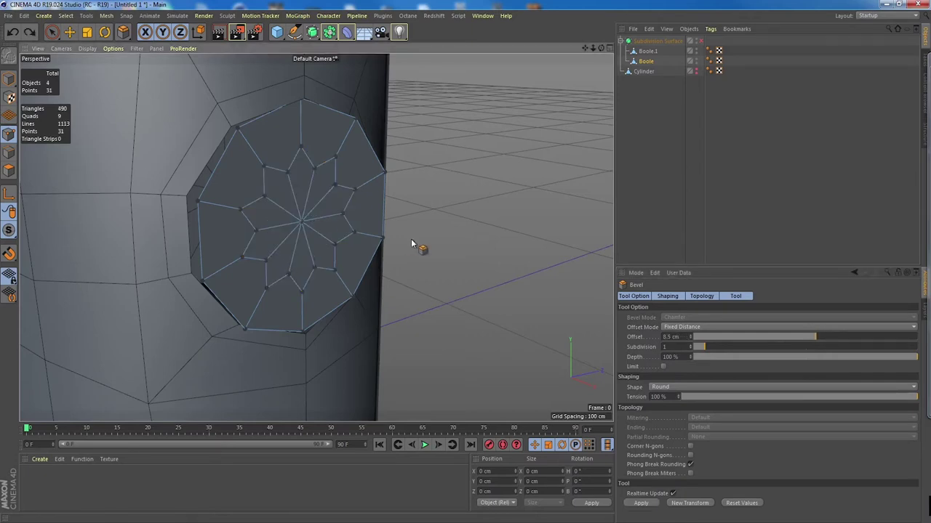
{"action": "key", "text": "ctrl+z"}
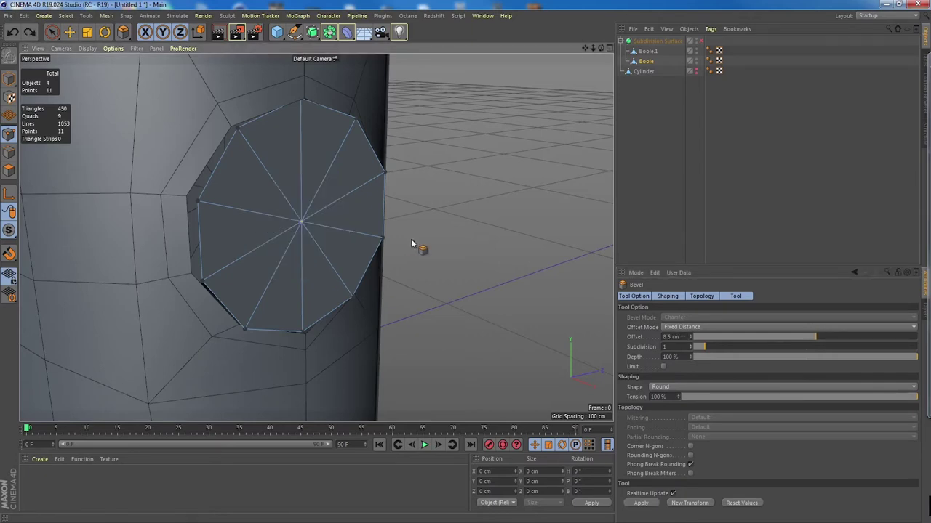
{"action": "left_click", "coordinate": [357, 230]}
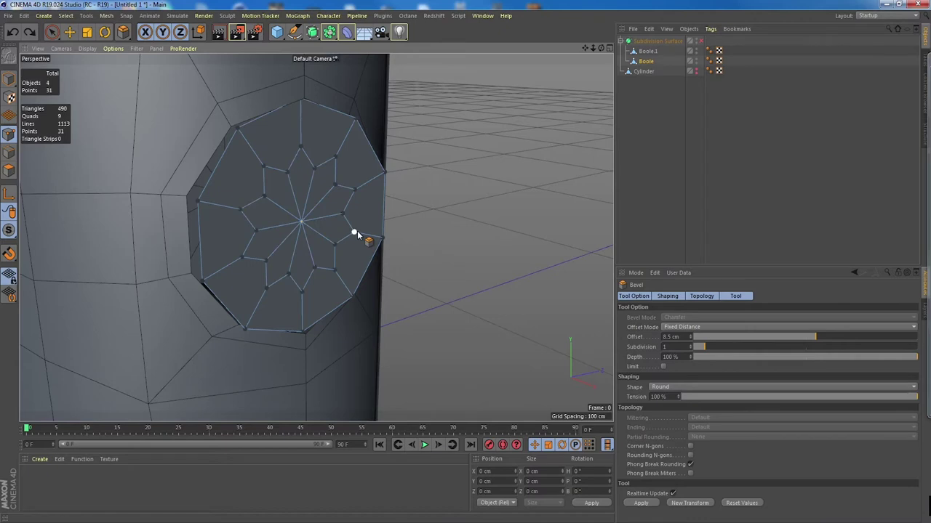
{"action": "key", "text": "ctrl+z"}
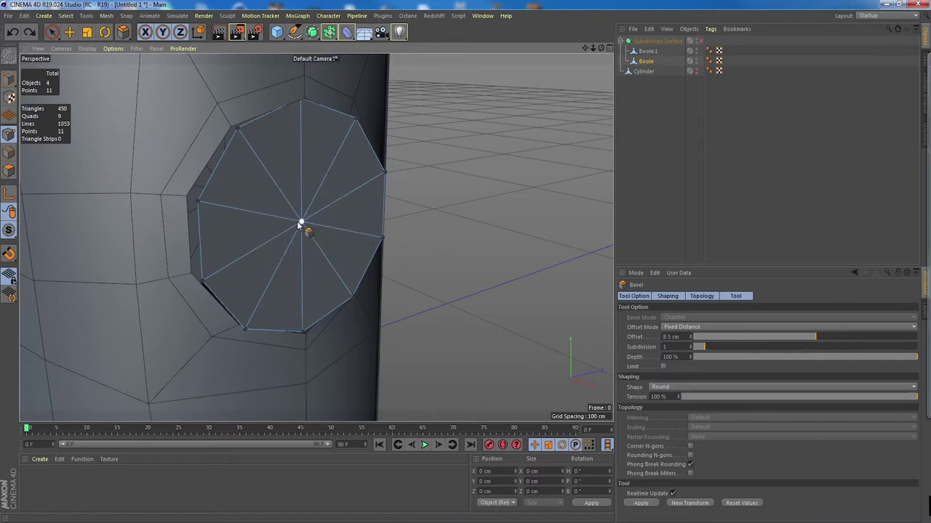
{"action": "left_click_drag", "start_coordinate": [307, 226], "coordinate": [348, 249]}
{"action": "key", "text": "ctrl+z"}
{"action": "left_click", "coordinate": [70, 33]}
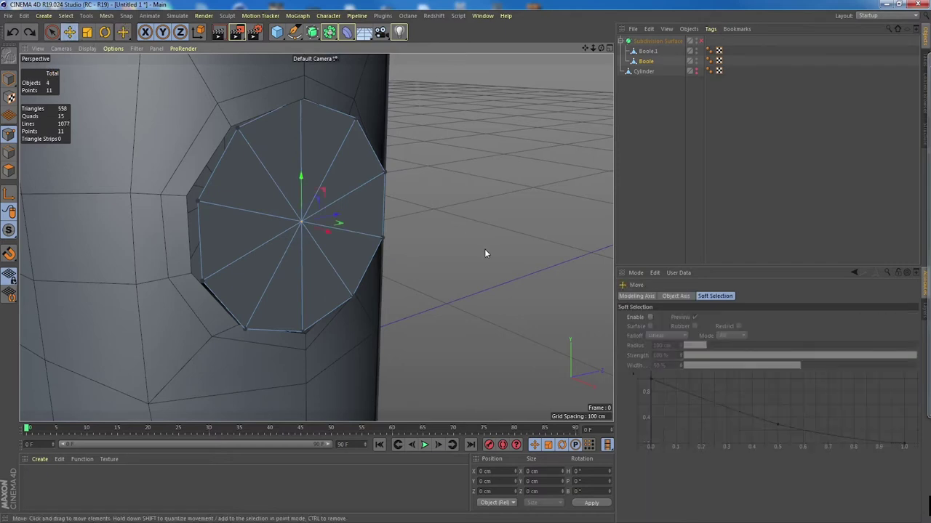
- Bevel the disc's centre point with an offset of about 16.4 cm and subdivision 0 to form an inner ring
{"action": "left_click_drag", "start_coordinate": [317, 242], "coordinate": [301, 221], "text": "alt"}
{"action": "right_click", "coordinate": [301, 220]}
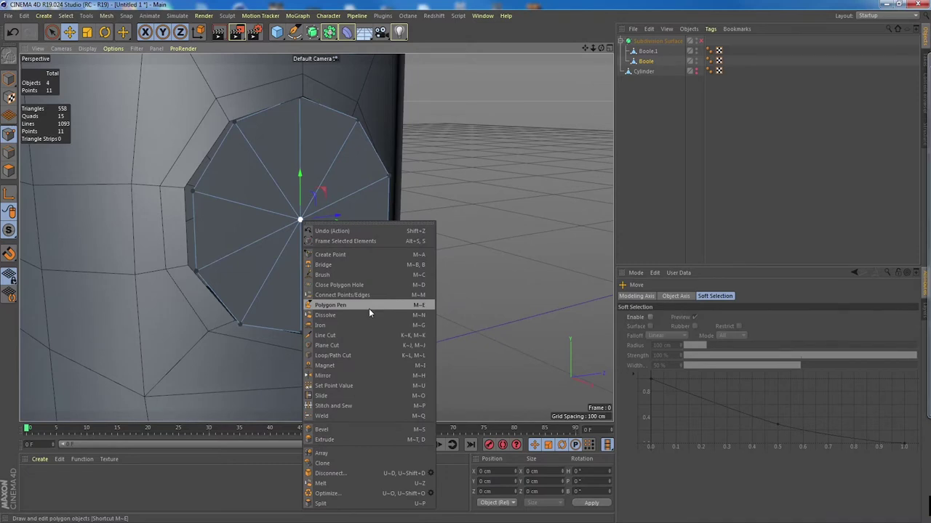
{"action": "left_click", "coordinate": [375, 429]}
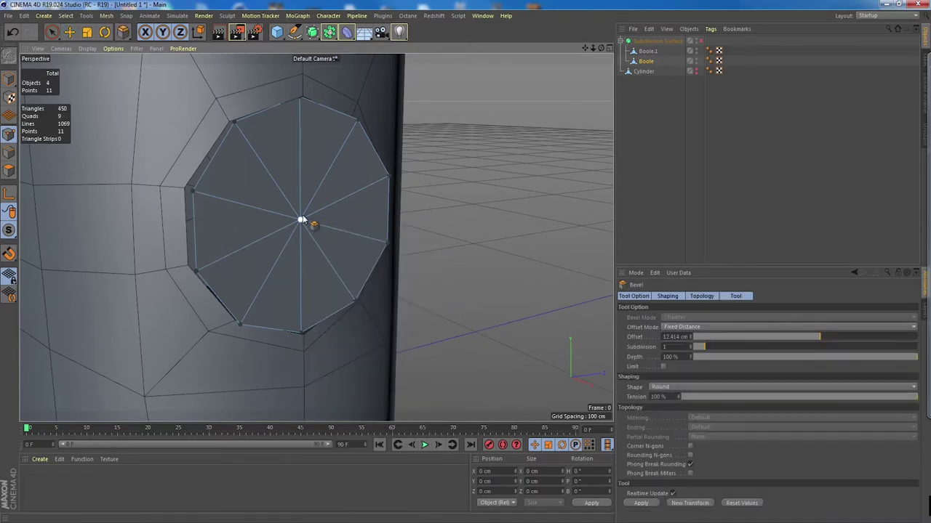
{"action": "left_click_drag", "start_coordinate": [301, 220], "coordinate": [330, 246]}
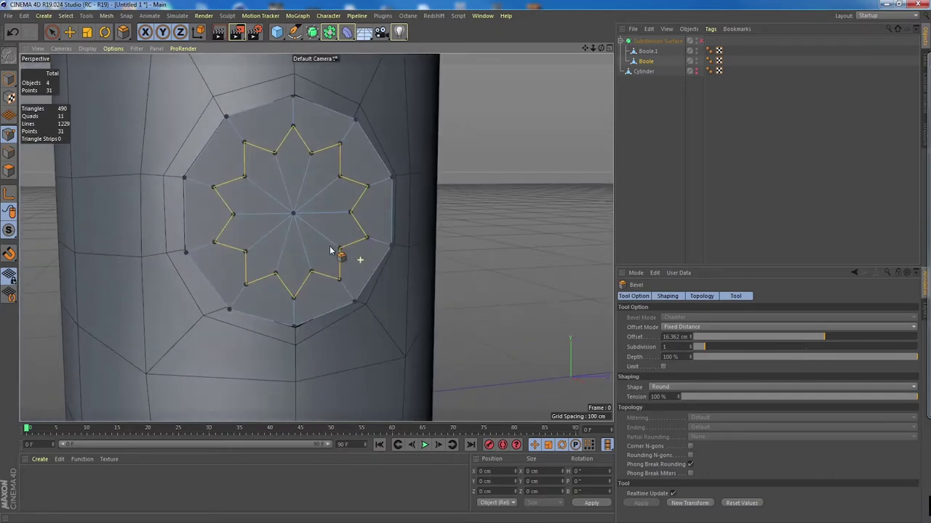
{"action": "left_click", "coordinate": [691, 350]}
{"action": "mouse_move", "coordinate": [350, 213]}
{"action": "left_mouse_down", "text": "alt"}
{"action": "mouse_move", "coordinate": [372, 235]}
{"action": "mouse_move", "coordinate": [382, 233]}
{"action": "mouse_move", "coordinate": [312, 219]}
{"action": "mouse_move", "coordinate": [347, 215]}
{"action": "left_mouse_up", "text": "alt"}
{"action": "left_click", "coordinate": [69, 31]}
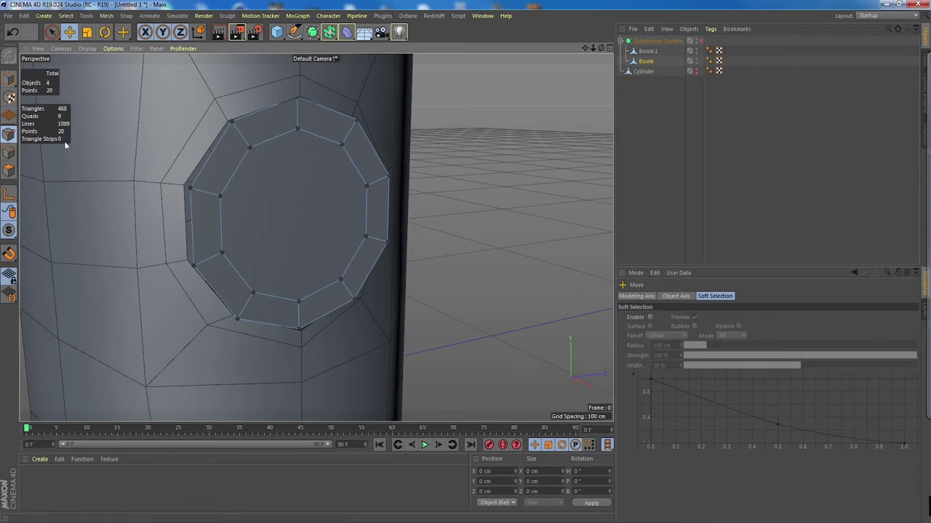
- Cut a vertical edge across the disc's inner face with Line Cut, from its topmost to its bottommost ring point
{"action": "left_click", "coordinate": [298, 130]}
{"action": "right_click", "coordinate": [300, 129]}
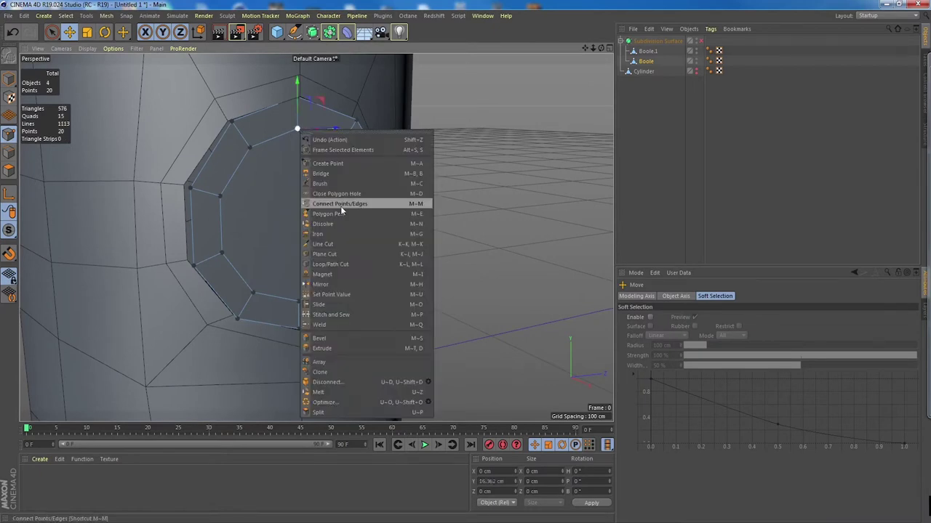
{"action": "left_click", "coordinate": [359, 244]}
{"action": "left_click", "coordinate": [340, 280]}
{"action": "left_click", "coordinate": [298, 302]}
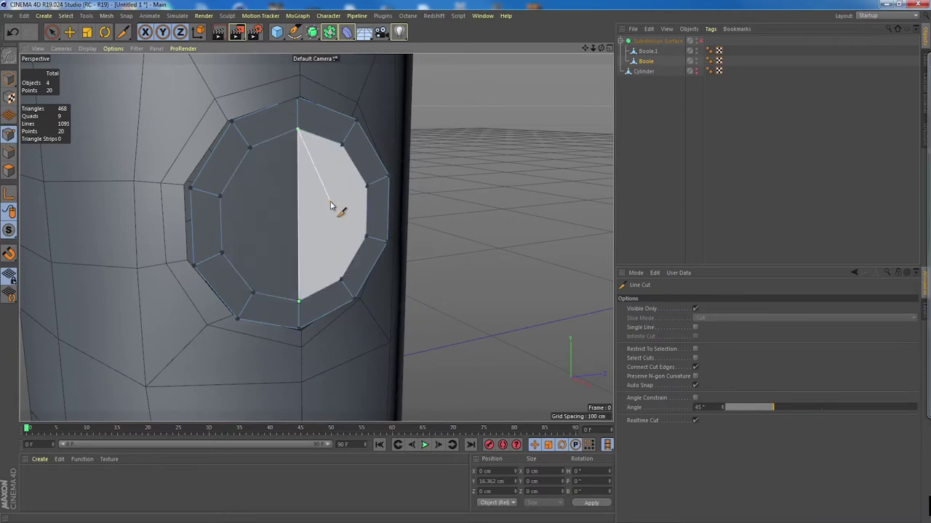
{"action": "key", "text": "Escape"}
- Cut two horizontal edges across the disc's inner face, joining the opposite upper and lower side points of the ring
{"action": "left_click_drag", "start_coordinate": [353, 231], "coordinate": [330, 239], "text": "alt"}
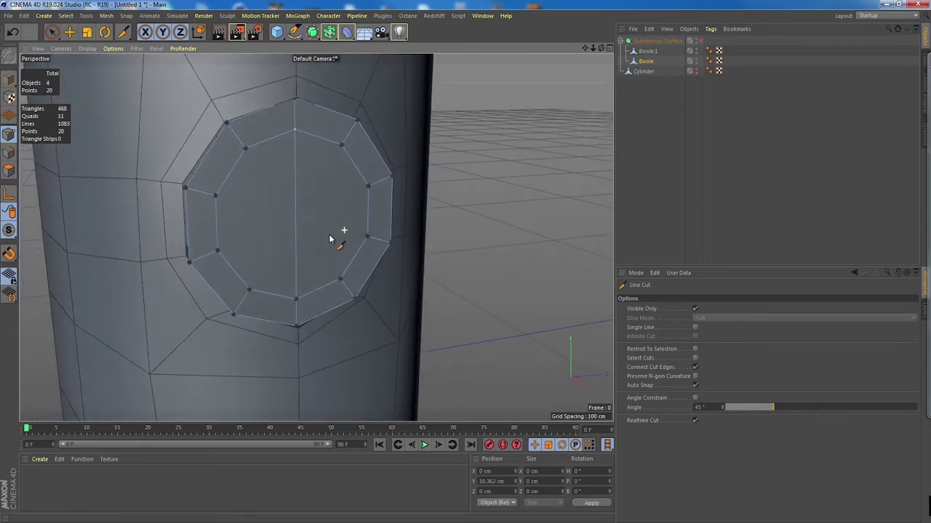
{"action": "left_click", "coordinate": [215, 197]}
{"action": "left_click", "coordinate": [369, 188]}
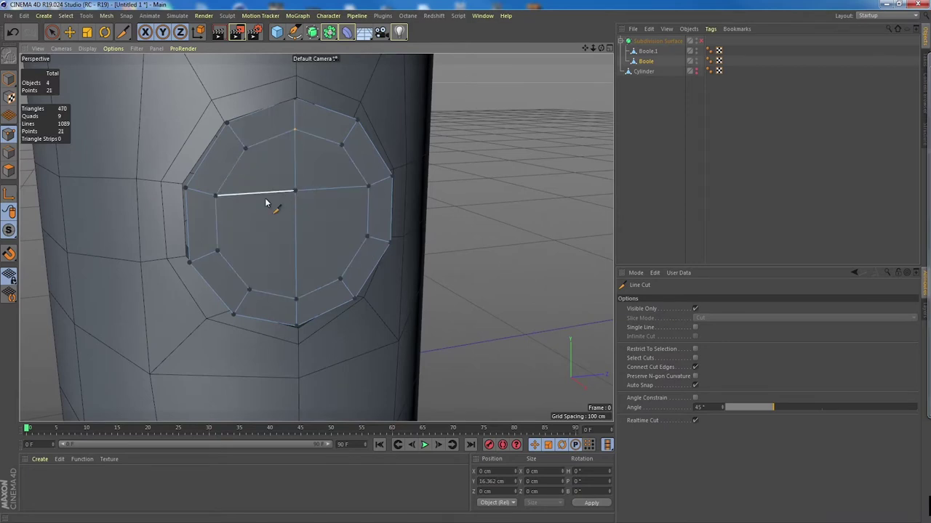
{"action": "left_click", "coordinate": [218, 251]}
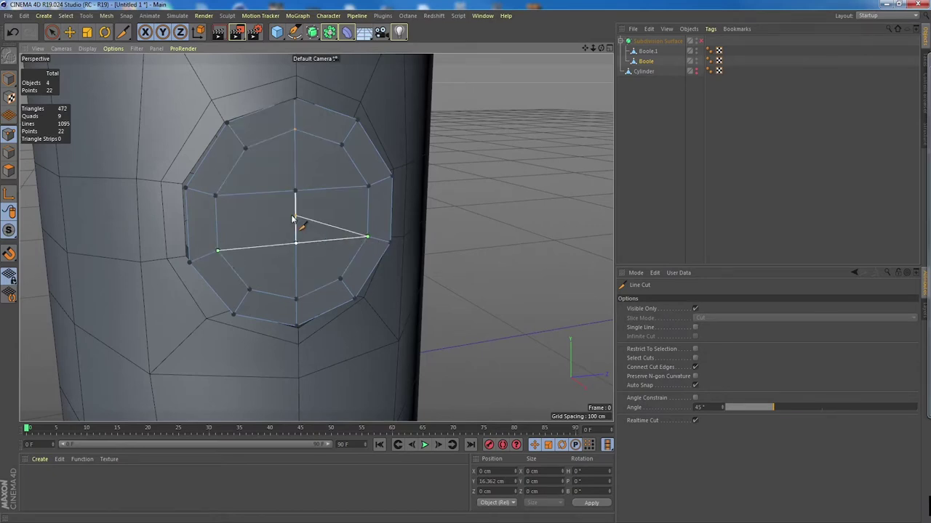
{"action": "left_click", "coordinate": [71, 33]}
- Add a vertical loop cut on each side of the disc's centre line, at about 48% and 50% offset
{"action": "left_click_drag", "start_coordinate": [320, 209], "coordinate": [328, 192], "text": "alt"}
{"action": "left_click", "coordinate": [14, 148]}
{"action": "left_click", "coordinate": [295, 170]}
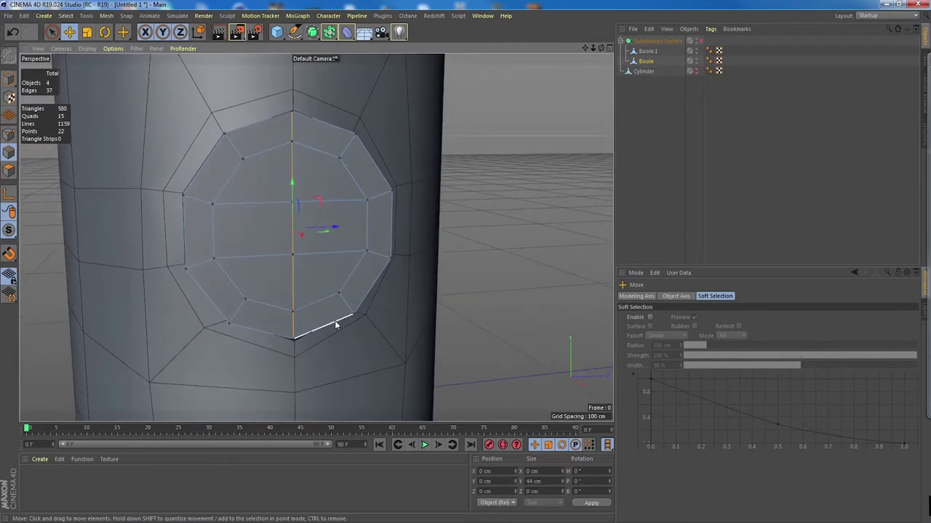
{"action": "left_click", "coordinate": [317, 149]}
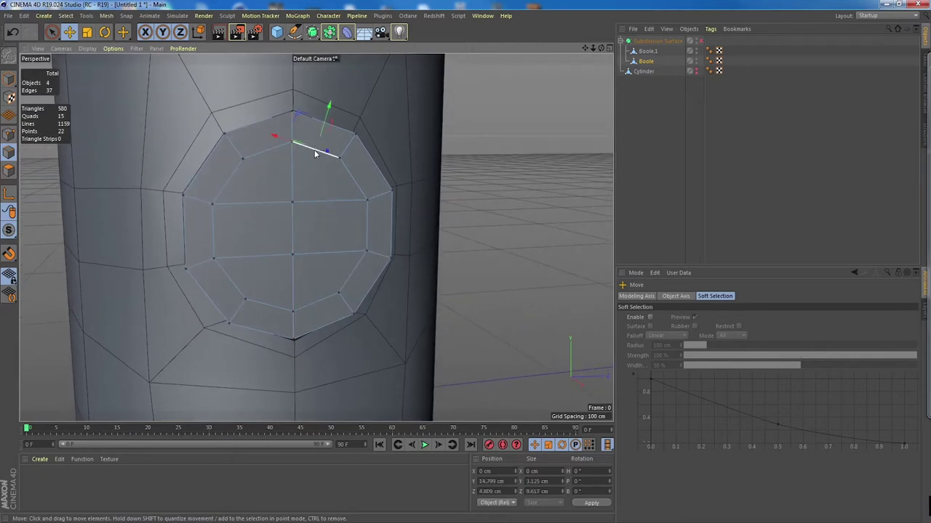
{"action": "right_click", "coordinate": [315, 150]}
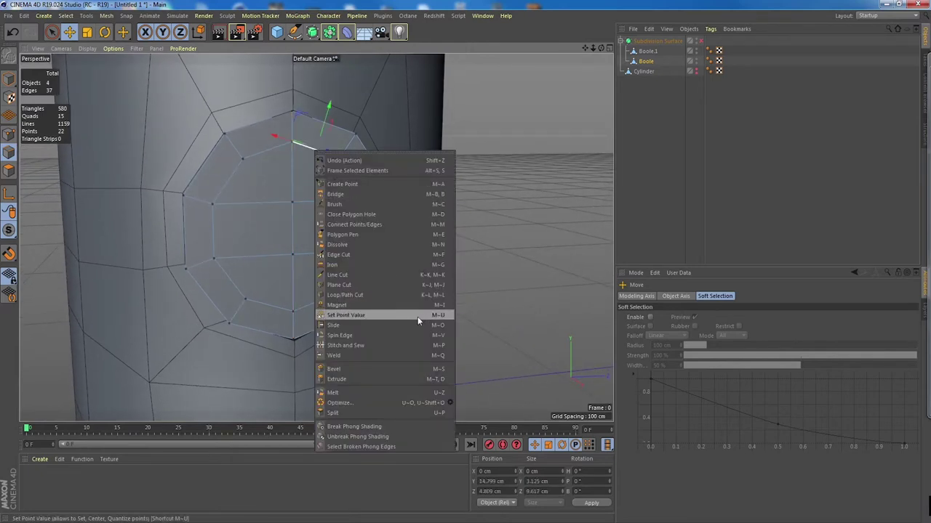
{"action": "left_click", "coordinate": [385, 295]}
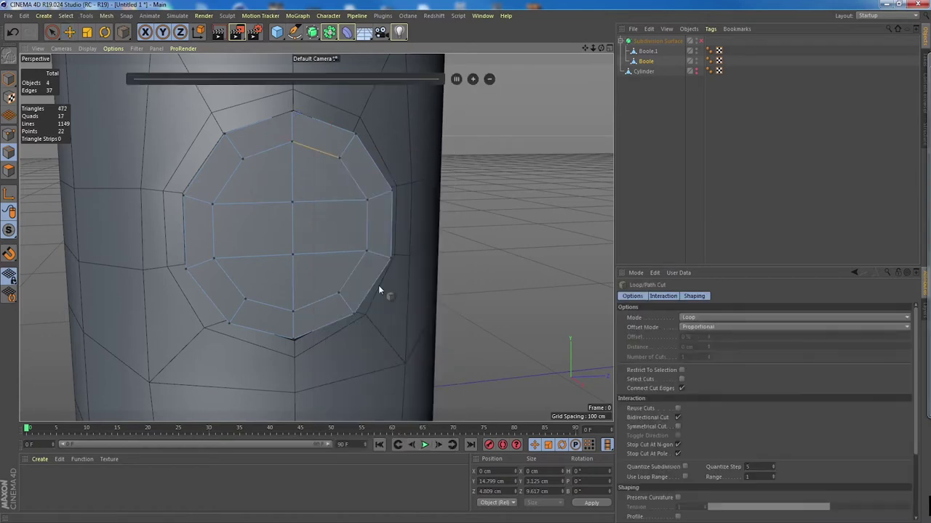
{"action": "left_click", "coordinate": [330, 251]}
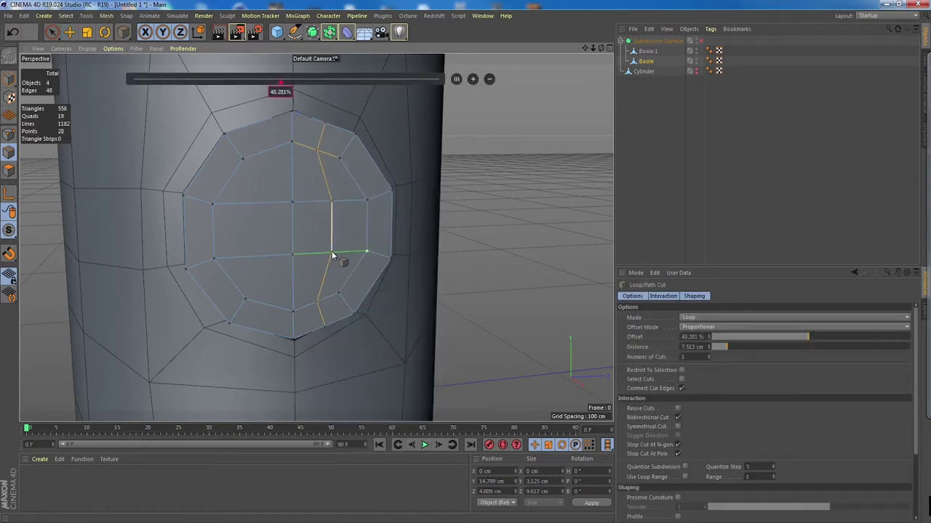
{"action": "left_click", "coordinate": [269, 308]}
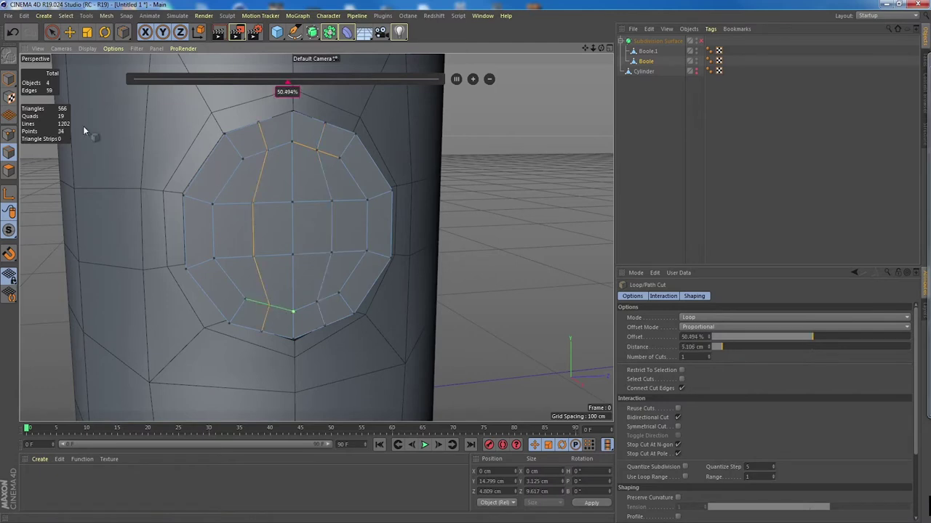
{"action": "left_click", "coordinate": [70, 31]}
- Select the twelve inner polygons of the window disc, inside the outer ring, and move them outward to about X 2.97 cm
{"action": "left_click_drag", "start_coordinate": [270, 204], "coordinate": [308, 219], "text": "alt"}
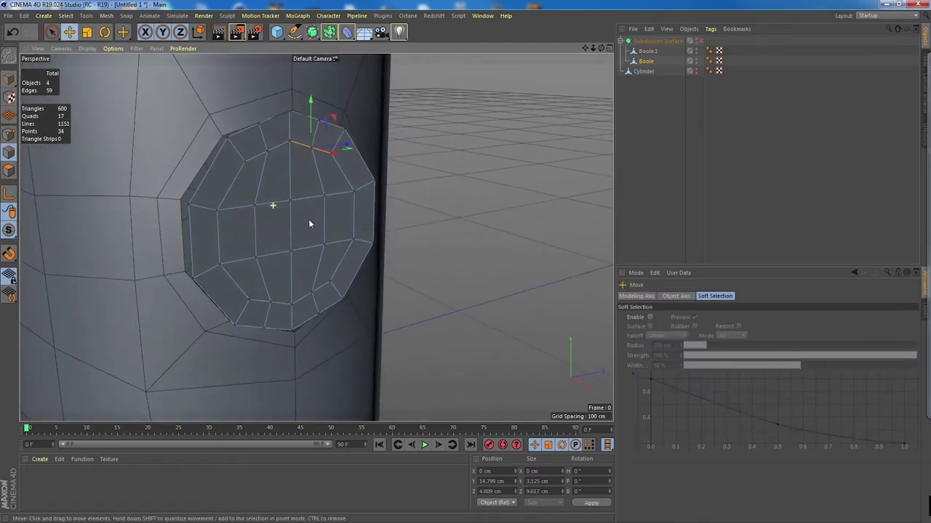
{"action": "left_click", "coordinate": [10, 169]}
{"action": "left_click", "coordinate": [247, 188]}
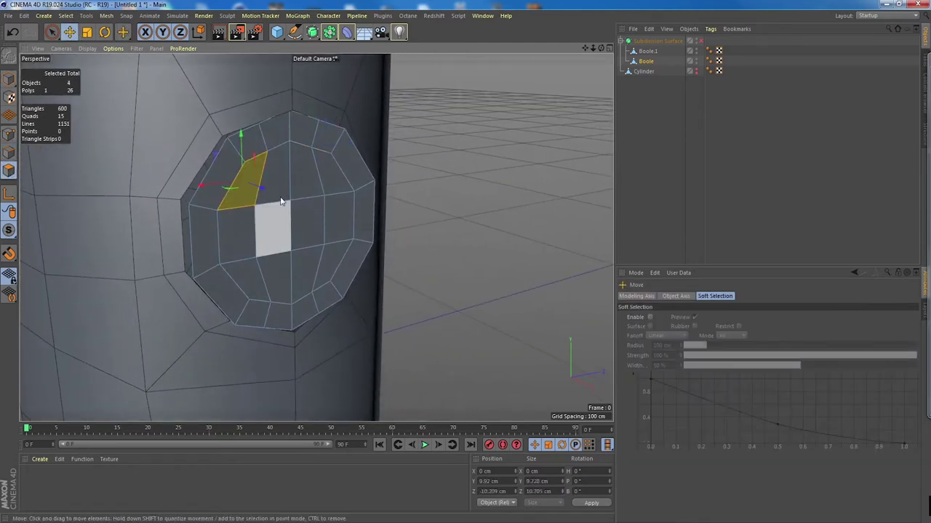
{"action": "left_click", "coordinate": [275, 173], "text": "shift"}
{"action": "left_click", "coordinate": [309, 240], "text": "shift"}
{"action": "left_click", "coordinate": [305, 182], "text": "shift"}
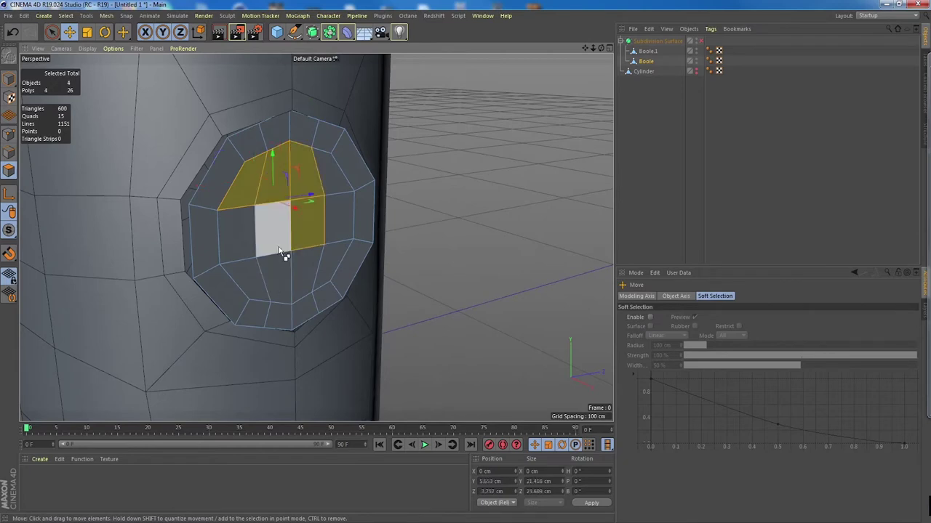
{"action": "left_click", "coordinate": [282, 248], "text": "shift"}
{"action": "left_click", "coordinate": [248, 254], "text": "shift"}
{"action": "left_click", "coordinate": [275, 276], "text": "shift"}
{"action": "left_click", "coordinate": [253, 275], "text": "shift"}
{"action": "left_click", "coordinate": [256, 281], "text": "shift"}
{"action": "left_click", "coordinate": [320, 269], "text": "shift"}
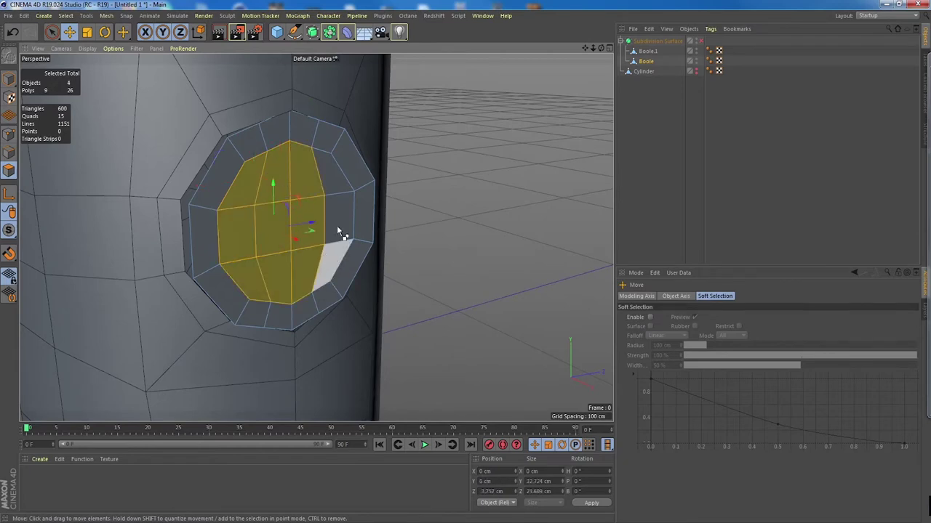
{"action": "left_click", "coordinate": [339, 227], "text": "shift"}
{"action": "left_click", "coordinate": [327, 171], "text": "shift"}
{"action": "left_click_drag", "start_coordinate": [324, 211], "coordinate": [366, 251], "text": "alt"}
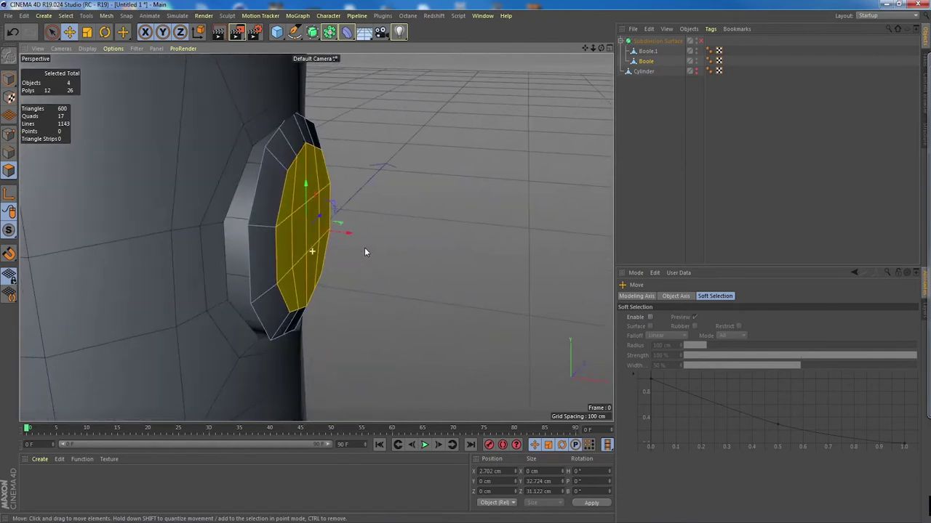
{"action": "left_click_drag", "start_coordinate": [263, 269], "coordinate": [277, 249], "text": "alt"}
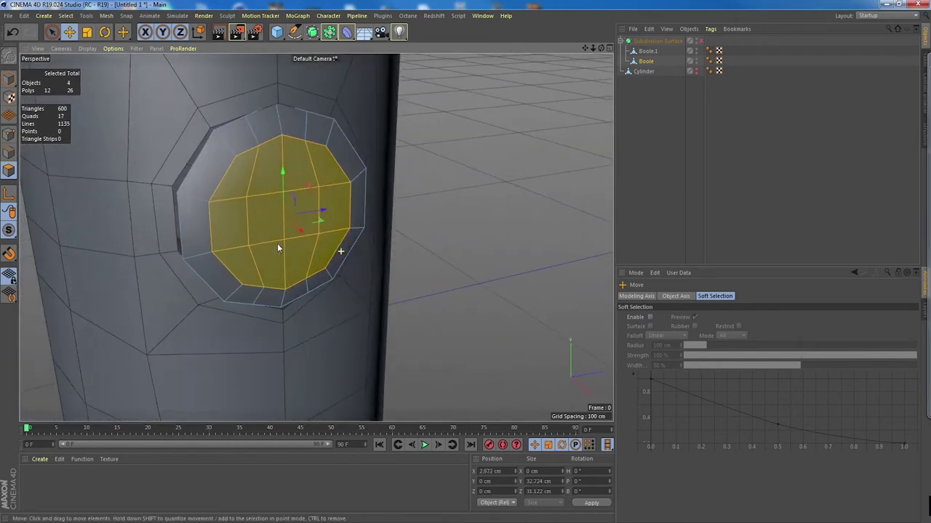
- Select the two centre polygons of the disc and move them outward to about X 5.46 cm to dome it
{"action": "left_click", "coordinate": [486, 249]}
{"action": "left_click", "coordinate": [299, 211]}
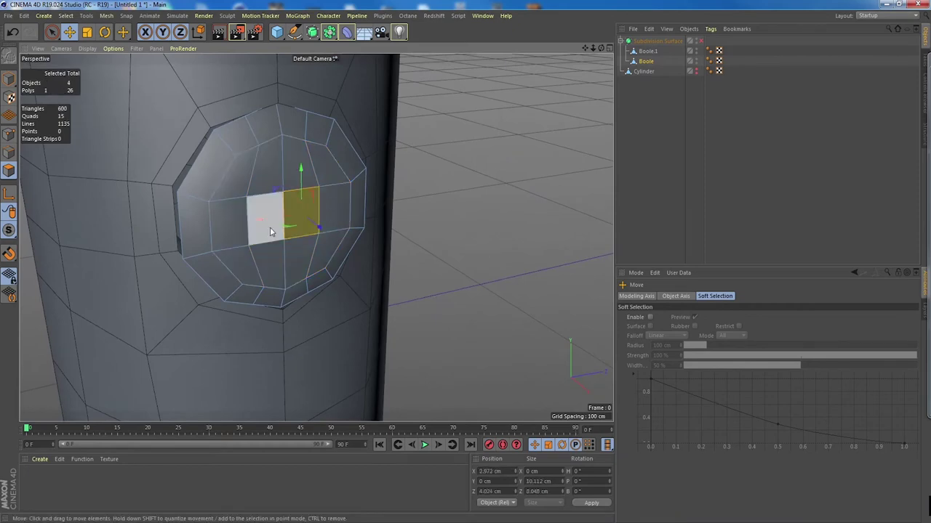
{"action": "left_click", "coordinate": [269, 231], "text": "shift"}
{"action": "left_click_drag", "start_coordinate": [270, 232], "coordinate": [301, 231], "text": "alt"}
- Add a loop cut around the disc's outer ring of faces at about 72.8% offset
{"action": "left_click", "coordinate": [8, 152]}
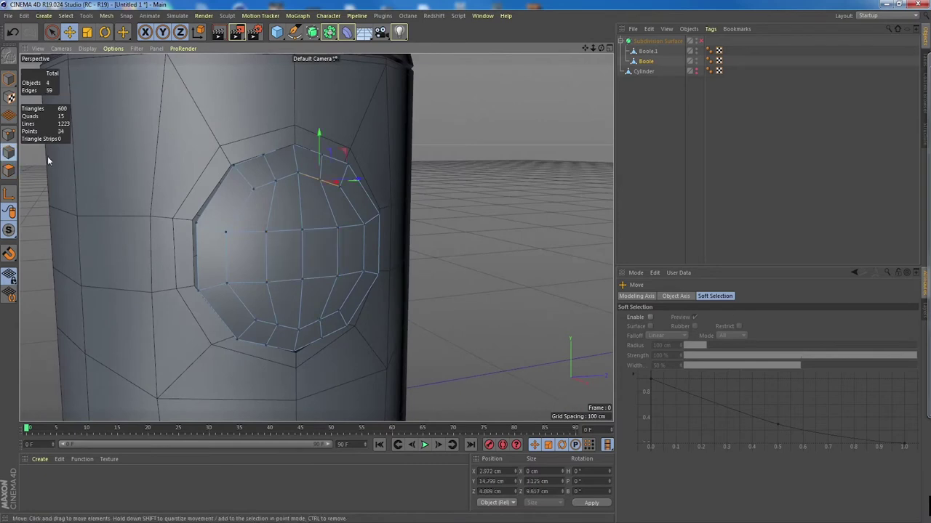
{"action": "right_click", "coordinate": [244, 179]}
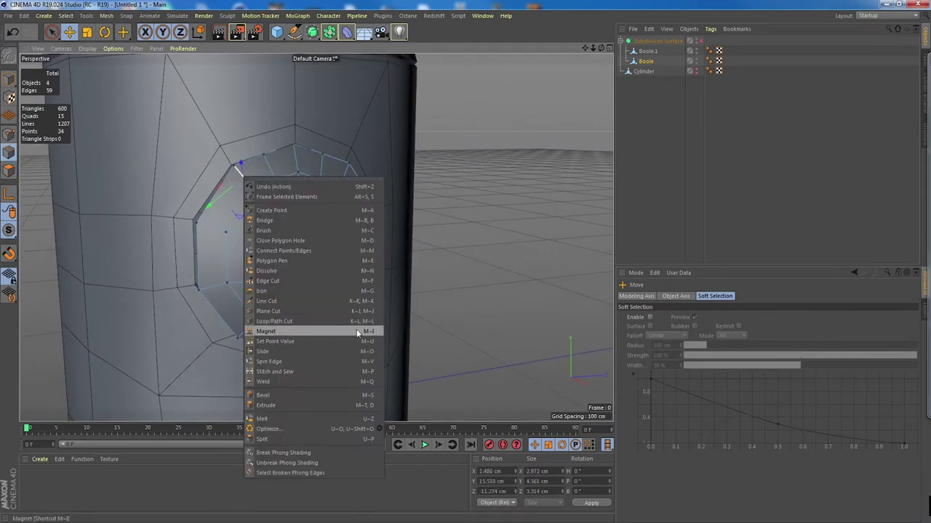
{"action": "left_click", "coordinate": [310, 321]}
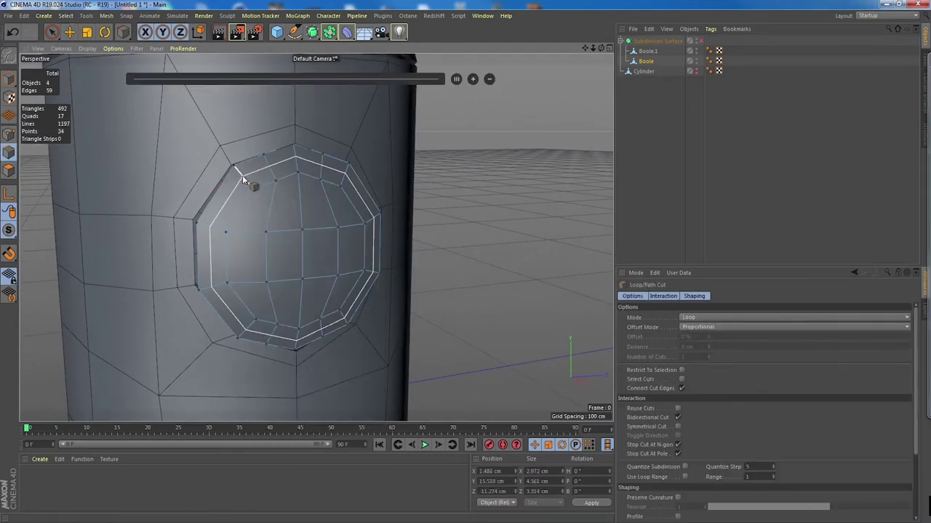
{"action": "left_click", "coordinate": [242, 174]}
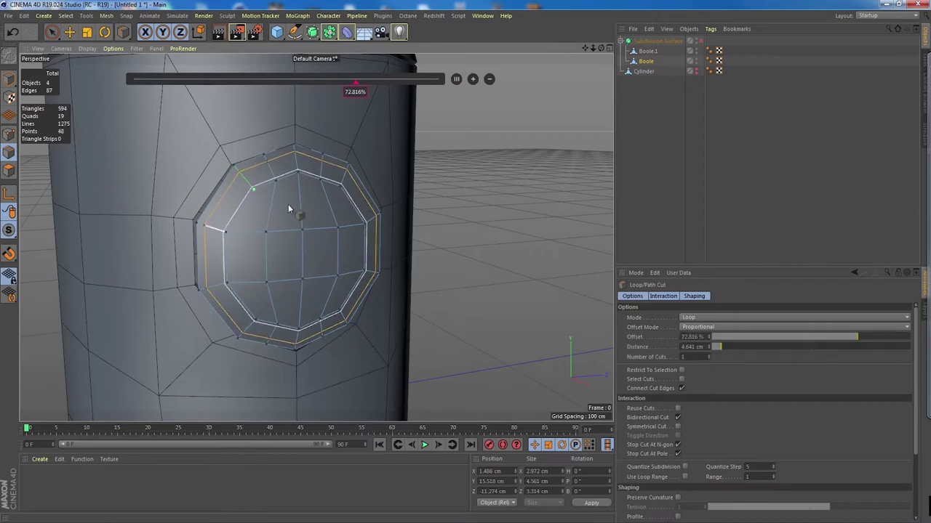
{"action": "left_click", "coordinate": [70, 33]}
- Move the whole window disc outward along X, clear of the opening in the rocket body, and return to polygon editing
{"action": "mouse_move", "coordinate": [283, 211]}
{"action": "left_mouse_down", "text": "alt"}
{"action": "mouse_move", "coordinate": [345, 197]}
{"action": "mouse_move", "coordinate": [320, 194]}
{"action": "mouse_move", "coordinate": [309, 207]}
{"action": "mouse_move", "coordinate": [283, 196]}
{"action": "left_mouse_up", "text": "alt"}
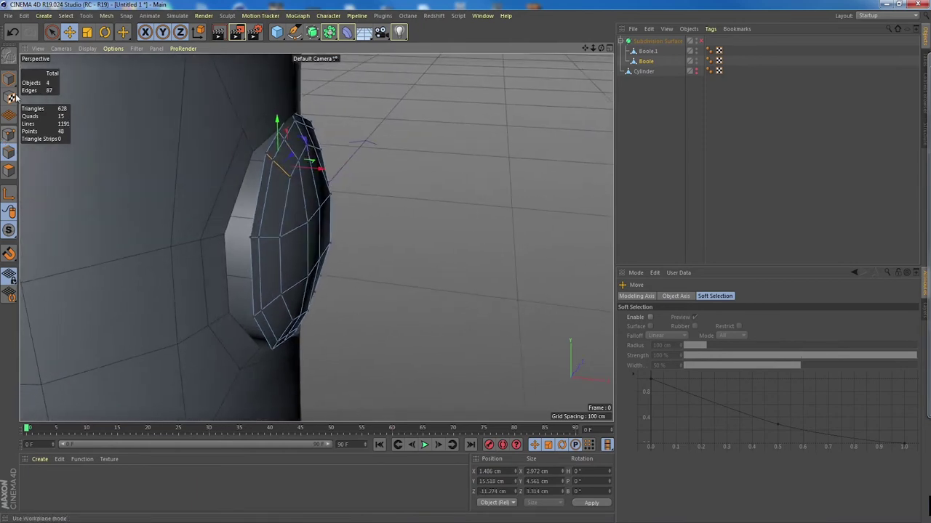
{"action": "left_click", "coordinate": [9, 79]}
{"action": "left_click", "coordinate": [315, 197]}
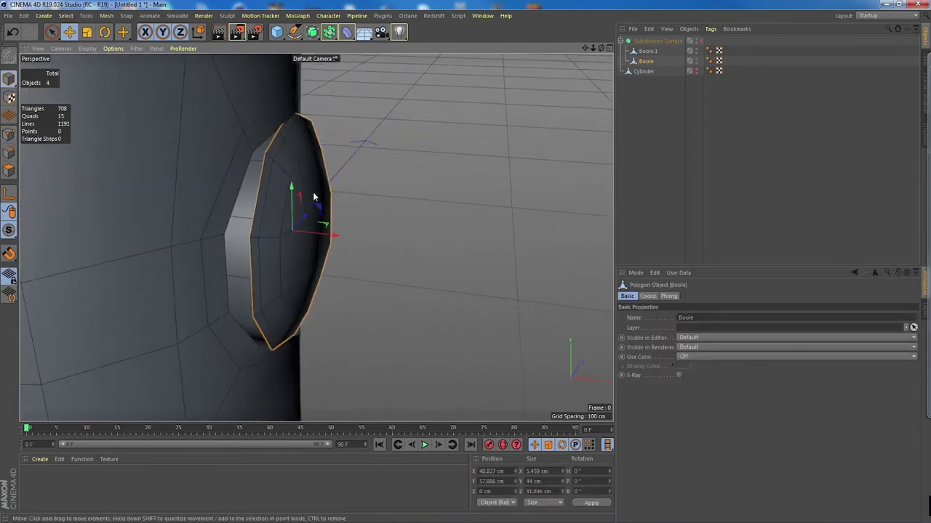
{"action": "left_click_drag", "start_coordinate": [322, 203], "coordinate": [341, 203], "text": "alt"}
{"action": "left_click", "coordinate": [8, 170]}
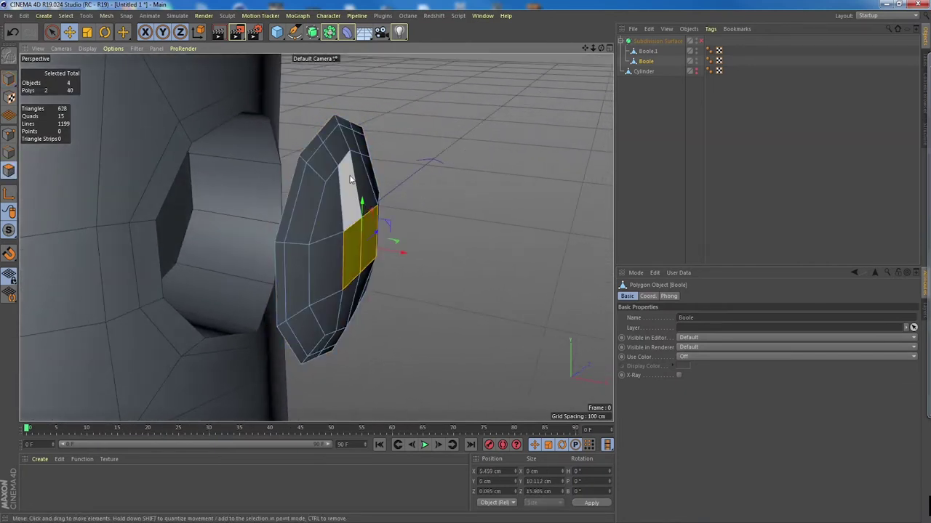
- Extrude all polygons of the Boole disc by about 1 cm with caps created
{"action": "key", "text": "ctrl+a"}
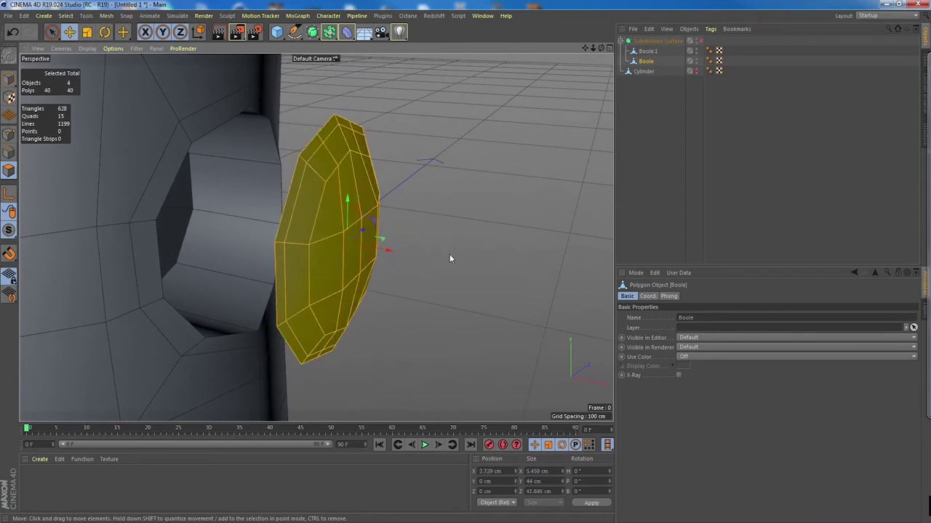
{"action": "right_click", "coordinate": [335, 207]}
{"action": "left_click", "coordinate": [431, 301]}
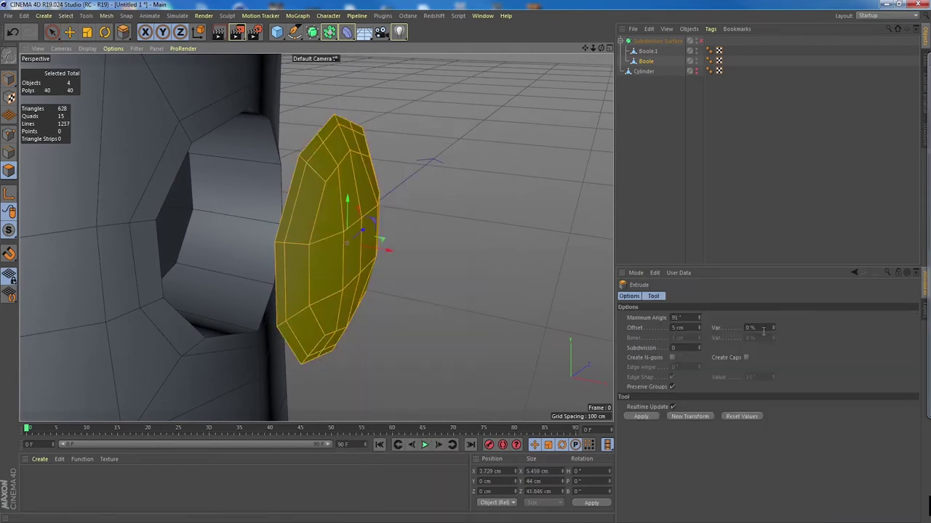
{"action": "left_click", "coordinate": [746, 358]}
{"action": "mouse_move", "coordinate": [467, 307]}
{"action": "left_mouse_down"}
{"action": "mouse_move", "coordinate": [436, 305]}
{"action": "mouse_move", "coordinate": [485, 306]}
{"action": "left_mouse_up"}
{"action": "left_click_drag", "start_coordinate": [307, 238], "coordinate": [335, 226], "text": "alt"}
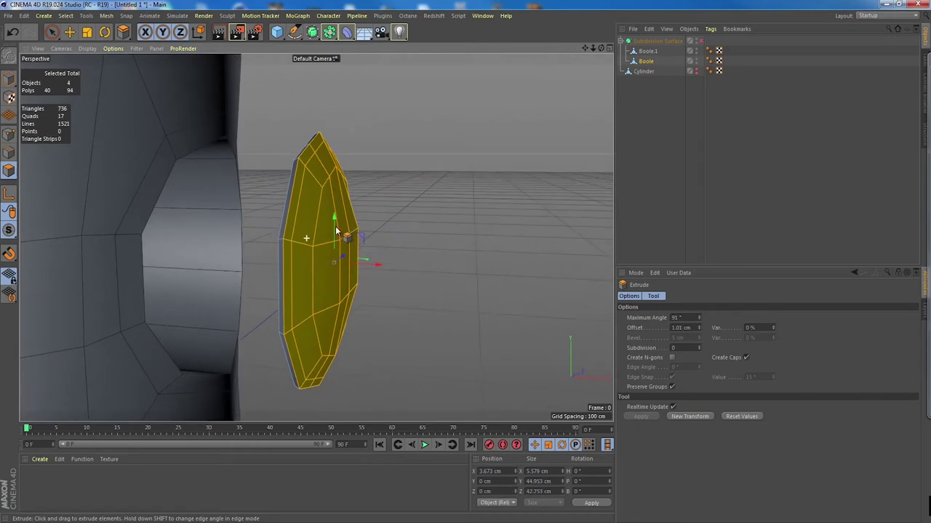
- Move the Boole disc along X to about 43.3 cm, into the round opening in the body
{"action": "left_click", "coordinate": [69, 31]}
{"action": "left_click", "coordinate": [9, 78]}
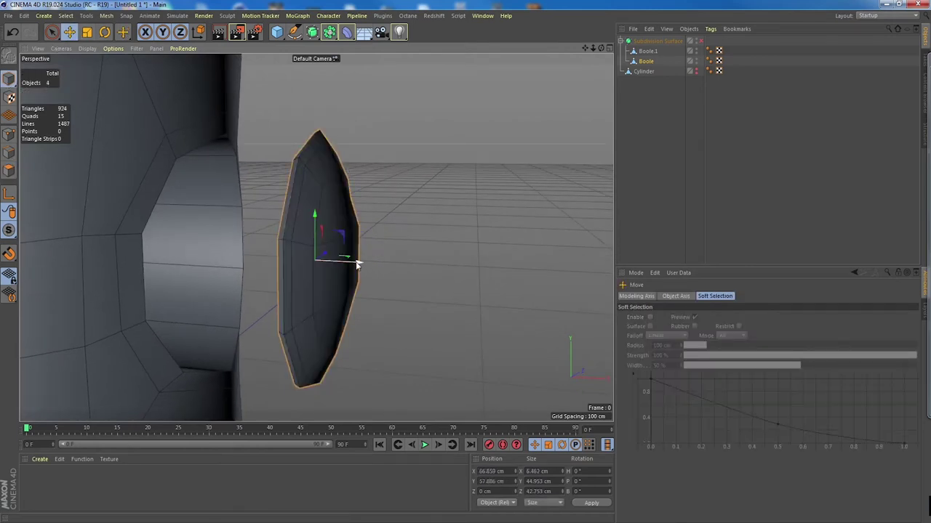
{"action": "left_click_drag", "start_coordinate": [358, 264], "coordinate": [121, 266]}
{"action": "right_click_drag", "start_coordinate": [336, 252], "coordinate": [241, 247], "text": "alt"}
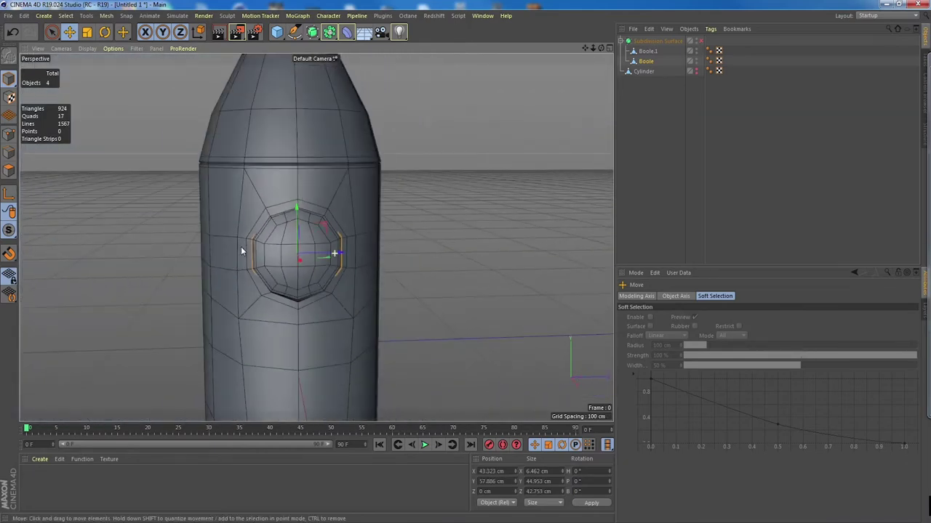
- Select the hidden Cylinder object and make it visible again in the editor and renderer
{"action": "middle_click_drag", "start_coordinate": [341, 223], "coordinate": [341, 183], "text": "alt"}
{"action": "left_click_drag", "start_coordinate": [326, 200], "coordinate": [341, 195], "text": "alt"}
{"action": "right_click_drag", "start_coordinate": [275, 196], "coordinate": [331, 197], "text": "alt"}
{"action": "left_click_drag", "start_coordinate": [330, 194], "coordinate": [199, 187], "text": "alt"}
{"action": "left_click_drag", "start_coordinate": [329, 185], "coordinate": [337, 231], "text": "alt"}
{"action": "left_click", "coordinate": [642, 71]}
{"action": "left_click", "coordinate": [696, 69]}
{"action": "left_click", "coordinate": [696, 73]}
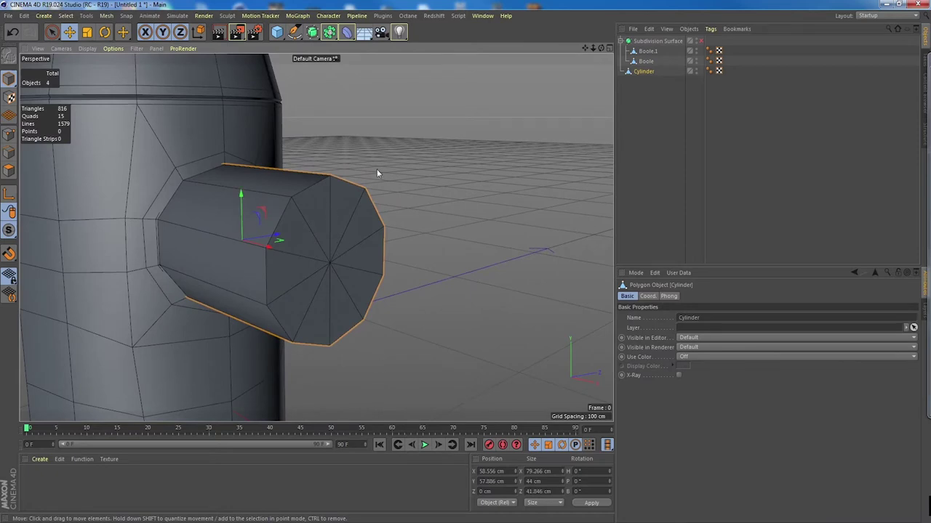
- Select the ten triangular polygons forming the Cylinder's outer end cap
{"action": "left_click", "coordinate": [9, 170]}
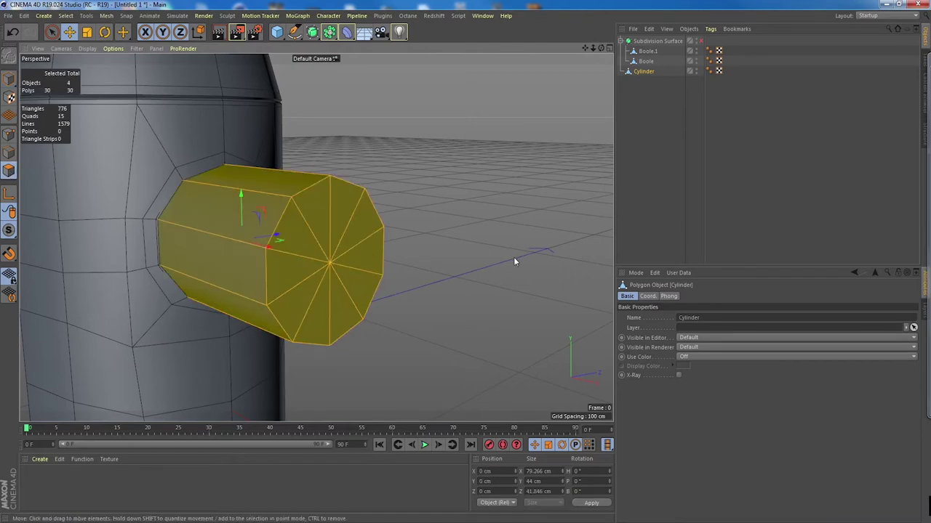
{"action": "left_click", "coordinate": [513, 257]}
{"action": "left_click", "coordinate": [312, 241]}
{"action": "left_click", "coordinate": [309, 207], "text": "shift"}
{"action": "left_click", "coordinate": [341, 218], "text": "shift"}
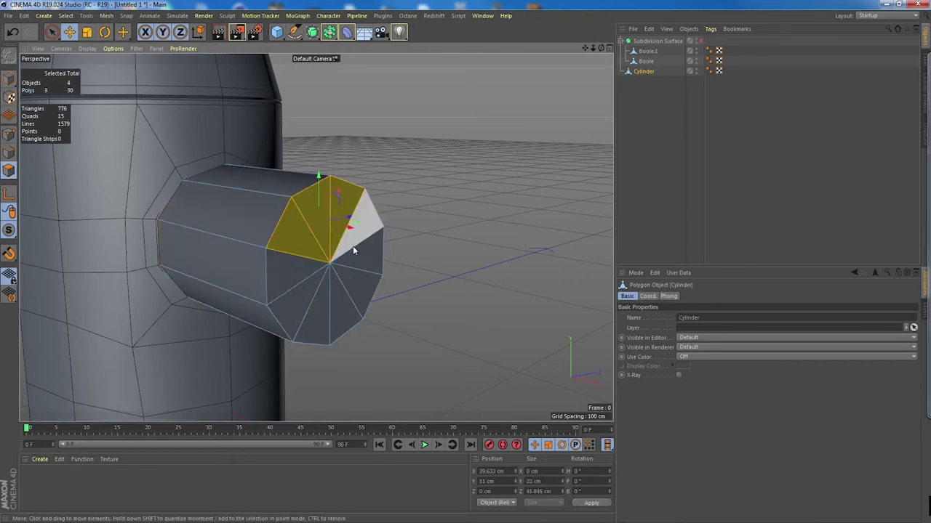
{"action": "left_click", "coordinate": [352, 244], "text": "shift"}
{"action": "left_click", "coordinate": [361, 258], "text": "shift"}
{"action": "left_click", "coordinate": [352, 284], "text": "shift"}
{"action": "left_click", "coordinate": [338, 306], "text": "shift"}
{"action": "left_click", "coordinate": [317, 308], "text": "shift"}
{"action": "left_click", "coordinate": [307, 304], "text": "shift"}
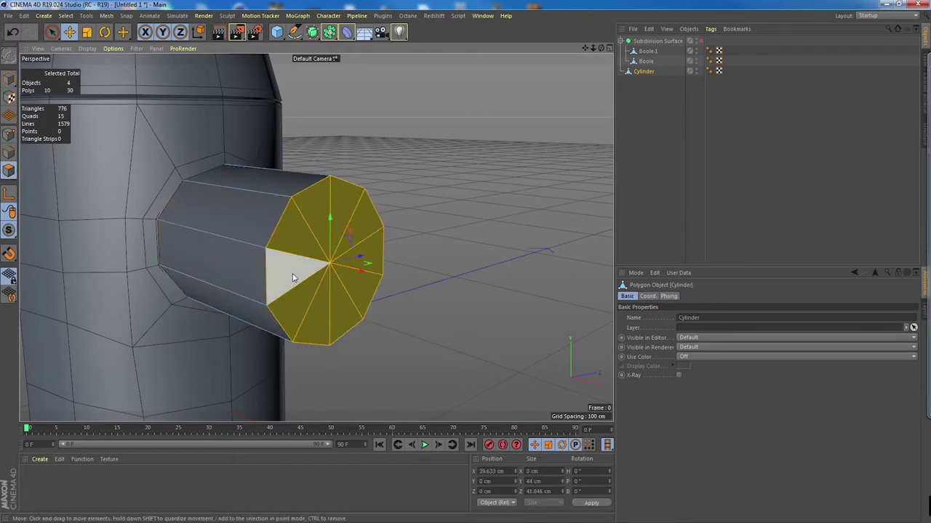
{"action": "left_click", "coordinate": [297, 272], "text": "shift"}
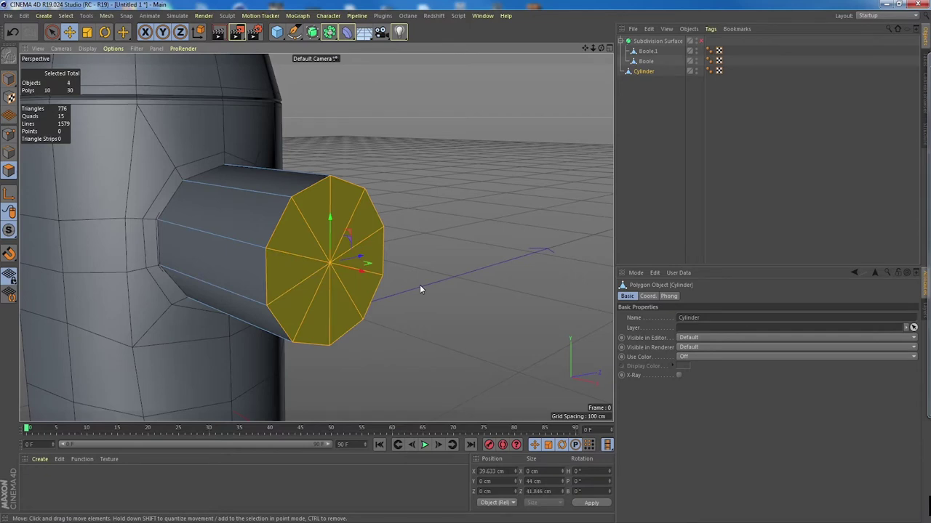
{"action": "key", "text": "u"}
{"action": "key", "text": "y"}
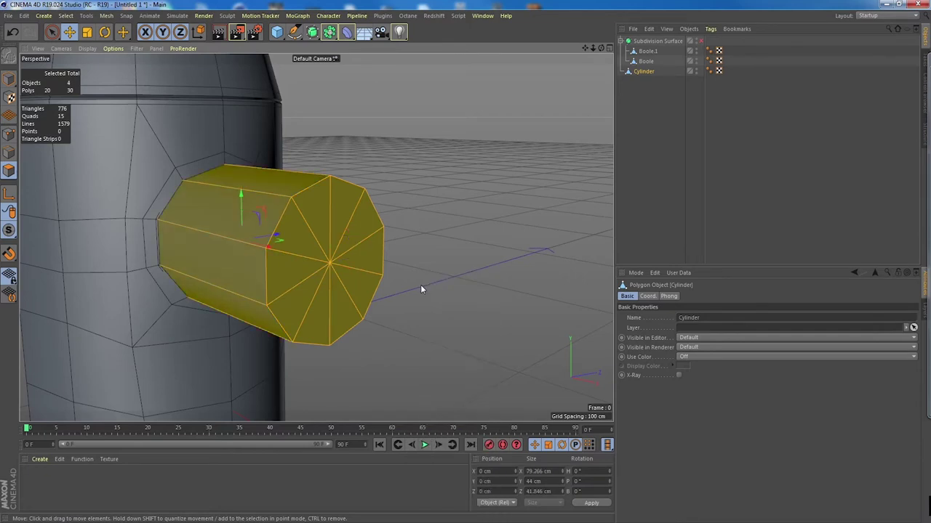
{"action": "key", "text": "ctrl+z"}
{"action": "key", "text": "i"}
{"action": "key", "text": "u"}
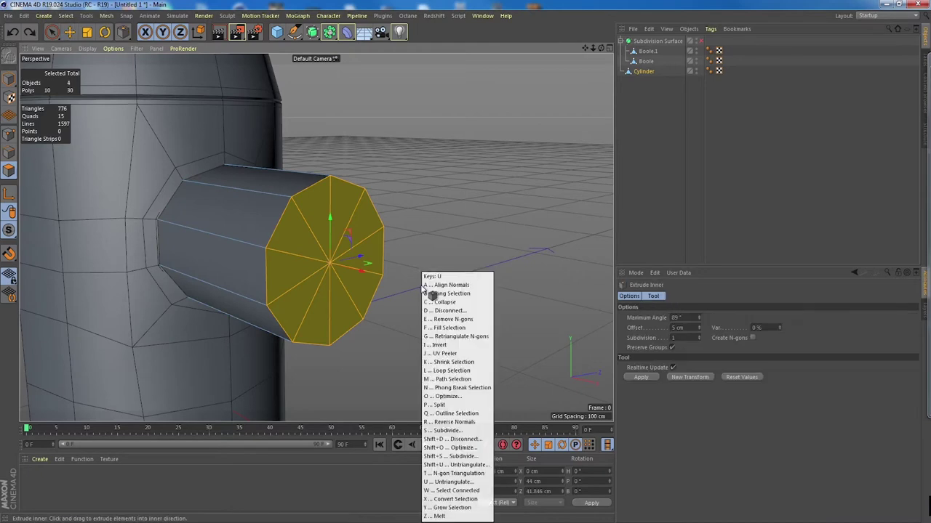
{"action": "key", "text": "Escape"}
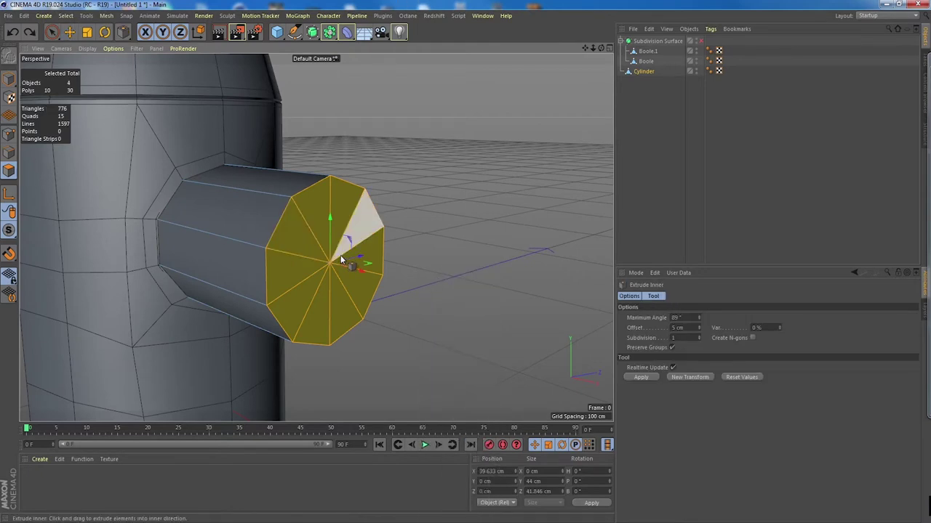
{"action": "key", "text": "u"}
{"action": "key", "text": "y"}
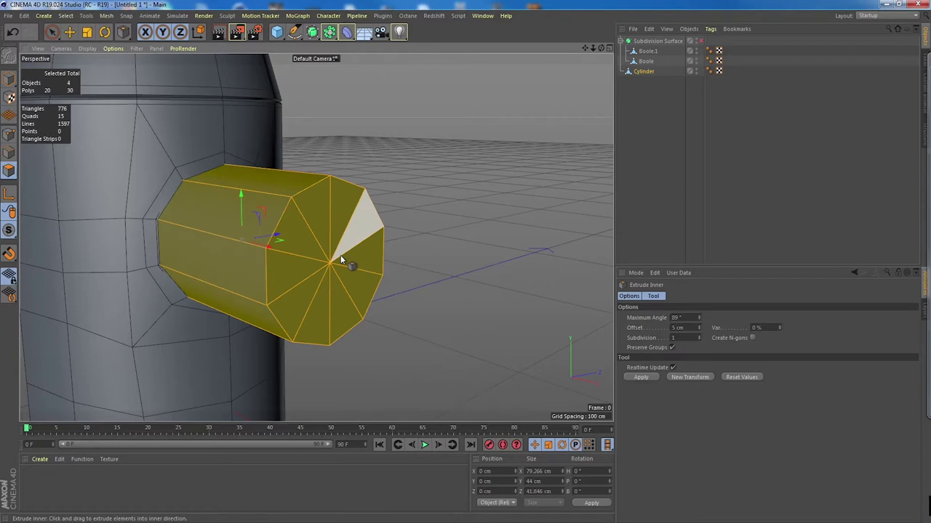
{"action": "key", "text": "ctrl+z"}
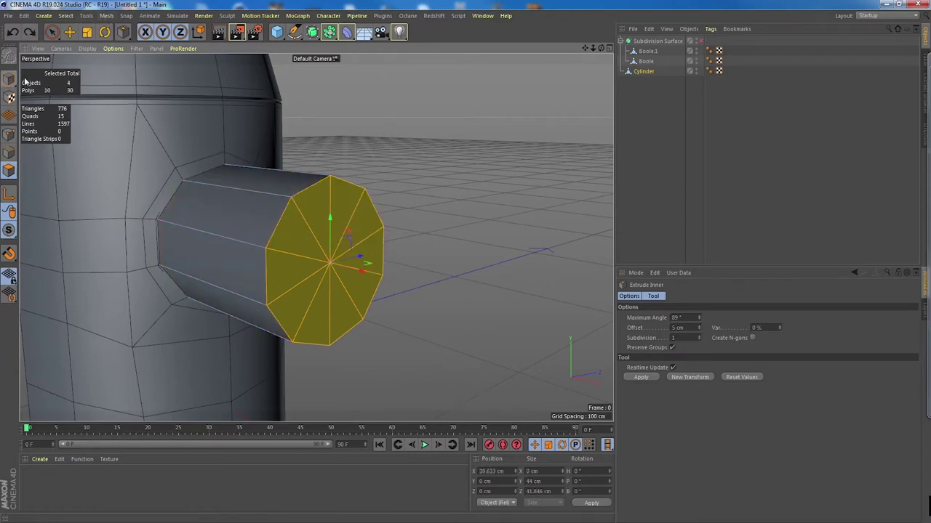
{"action": "left_click", "coordinate": [11, 80]}
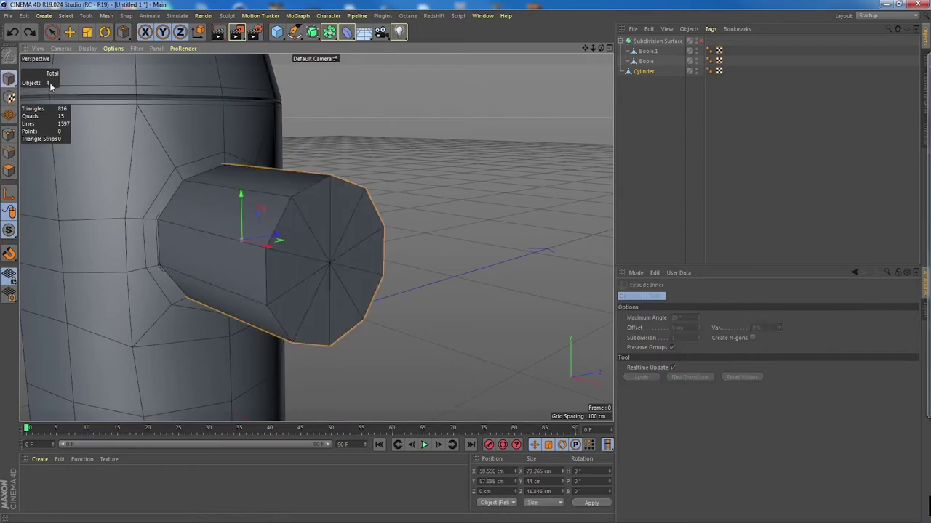
{"action": "left_click", "coordinate": [8, 171]}
{"action": "left_click", "coordinate": [71, 33]}
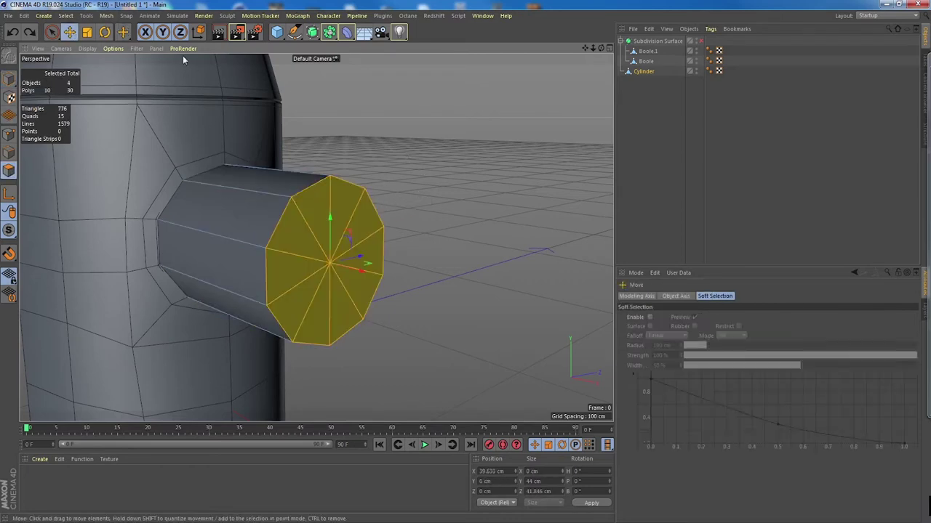
{"action": "left_click", "coordinate": [391, 185]}
{"action": "key", "text": "ctrl+z"}
{"action": "key", "text": "ctrl+y"}
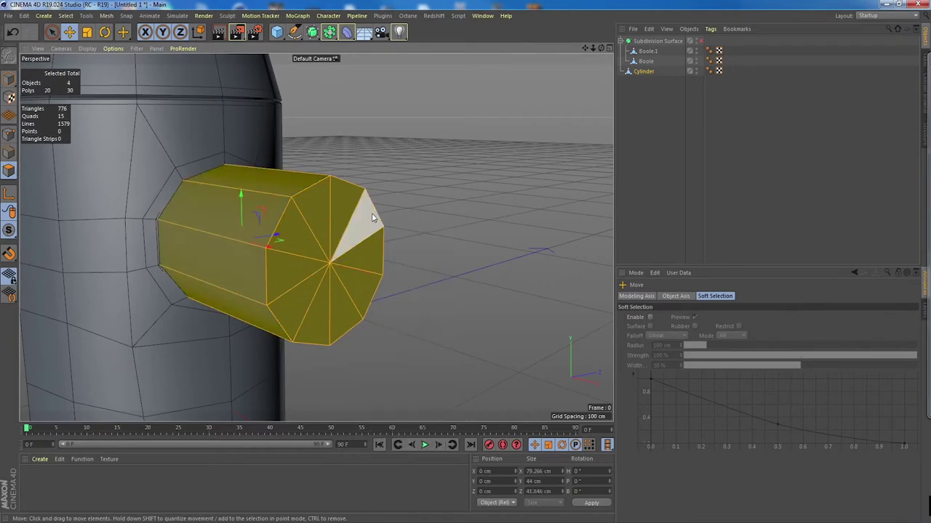
{"action": "key", "text": "ctrl+z"}
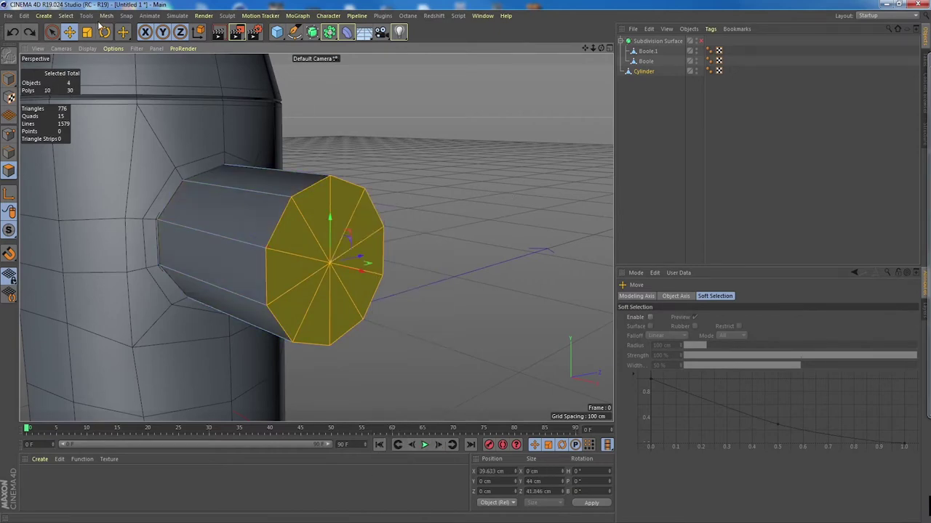
- Invert the polygon selection and delete the Cylinder's side and rear-cap polygons, keeping only the outer end cap
{"action": "left_click", "coordinate": [66, 15]}
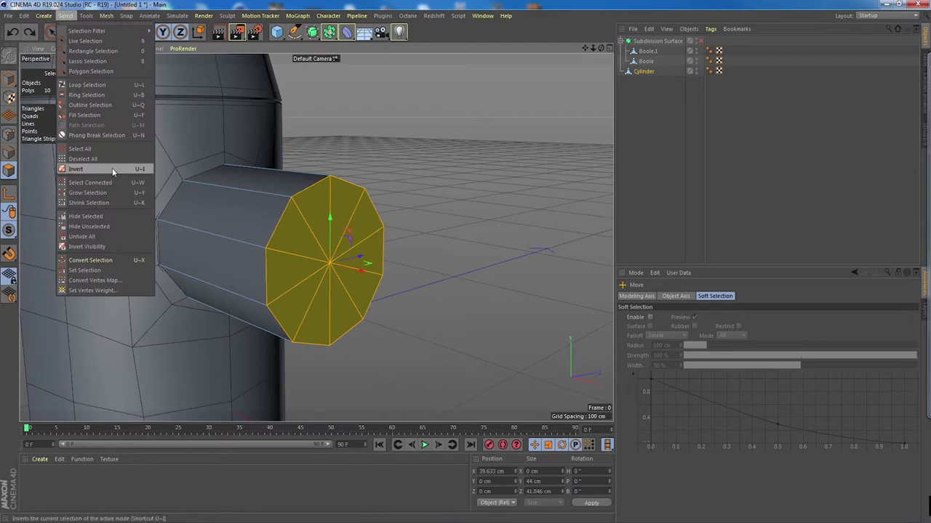
{"action": "left_click", "coordinate": [402, 3]}
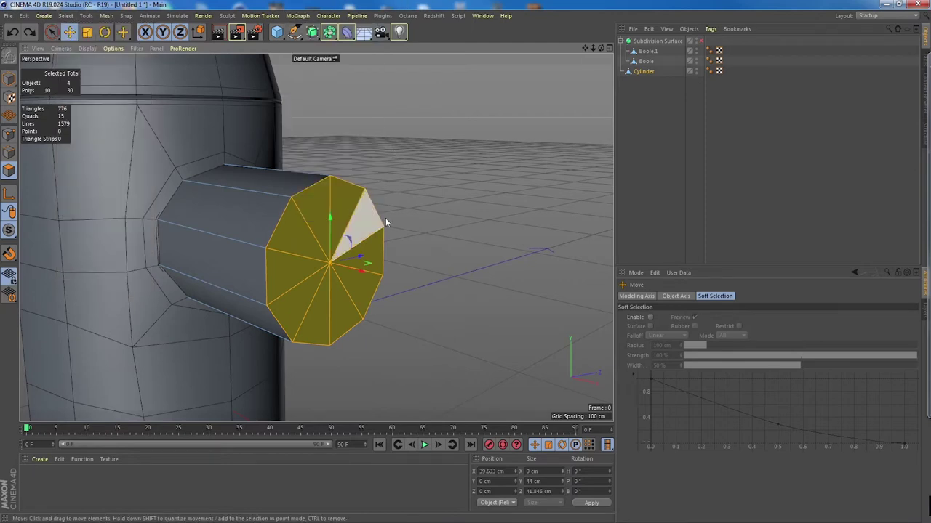
{"action": "key", "text": "u"}
{"action": "key", "text": "i"}
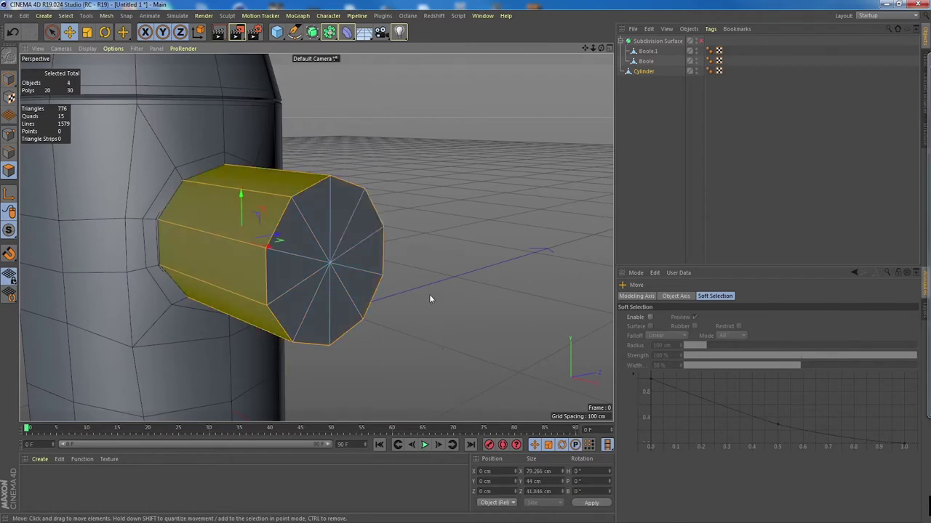
{"action": "key", "text": "Delete"}
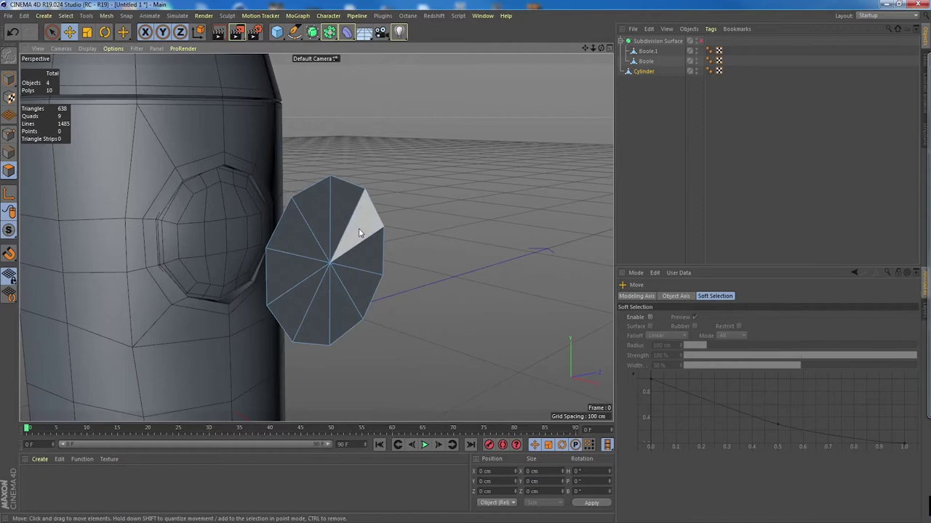
- Select all polygons of the remaining end cap and optimize the mesh to remove its stray and duplicate points
{"action": "left_click", "coordinate": [9, 136]}
{"action": "left_click_drag", "start_coordinate": [347, 232], "coordinate": [298, 242], "text": "alt"}
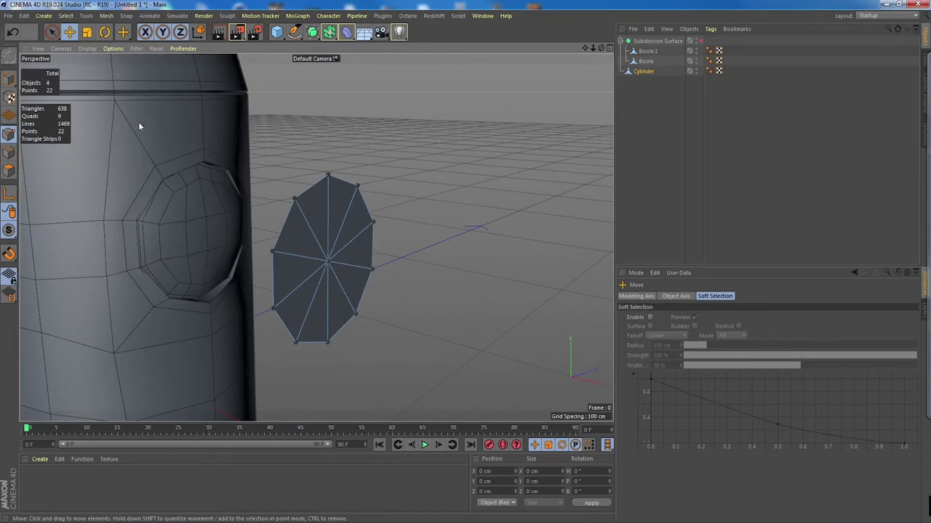
{"action": "key", "text": "ctrl+a"}
{"action": "left_click", "coordinate": [9, 170]}
{"action": "key", "text": "ctrl+a"}
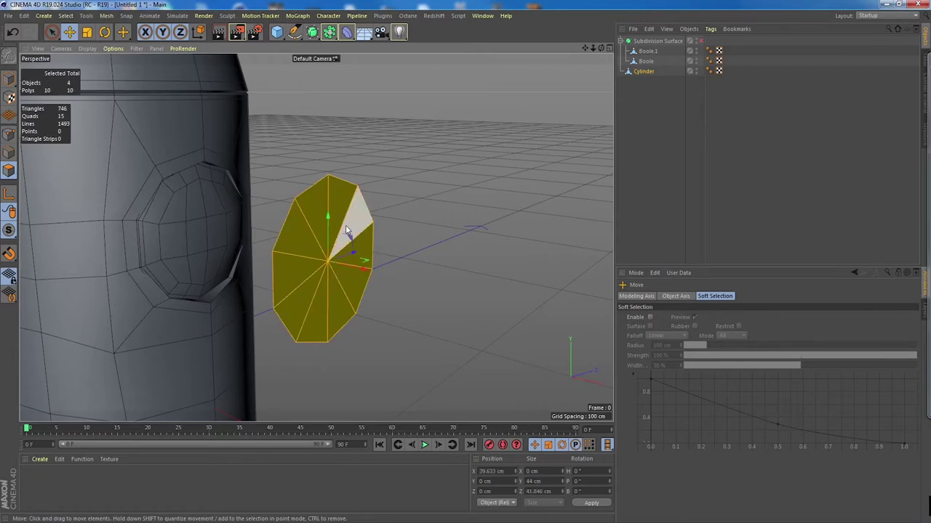
{"action": "right_click", "coordinate": [330, 201]}
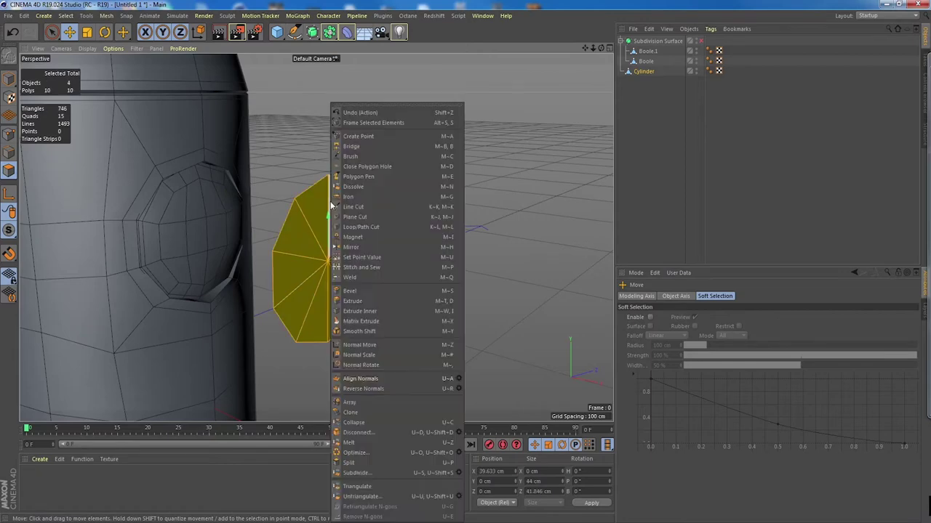
{"action": "left_click", "coordinate": [380, 454]}
{"action": "mouse_move", "coordinate": [356, 258]}
{"action": "left_mouse_down", "text": "alt"}
{"action": "mouse_move", "coordinate": [314, 242]}
{"action": "mouse_move", "coordinate": [363, 258]}
{"action": "left_mouse_up", "text": "alt"}
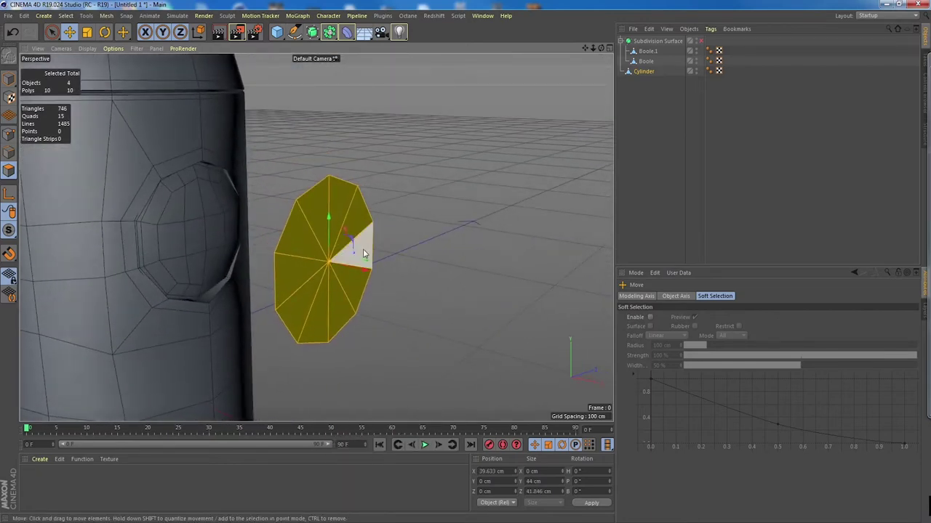
- Bevel the end cap's centre point with an offset of about 17.3 cm to form an inner decagon
{"action": "left_click", "coordinate": [8, 136]}
{"action": "left_click_drag", "start_coordinate": [381, 280], "coordinate": [331, 266], "text": "alt"}
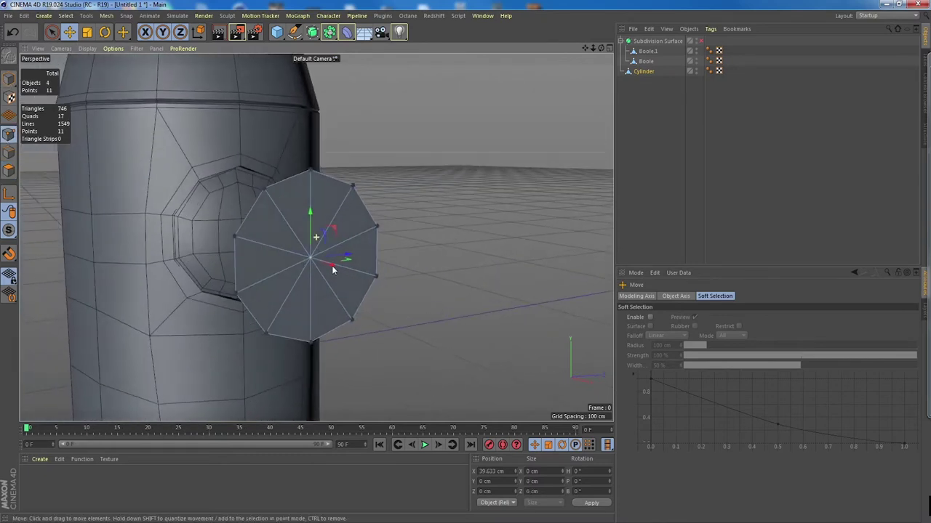
{"action": "right_click_drag", "start_coordinate": [332, 266], "coordinate": [343, 263], "text": "alt"}
{"action": "left_click_drag", "start_coordinate": [343, 263], "coordinate": [335, 283], "text": "alt"}
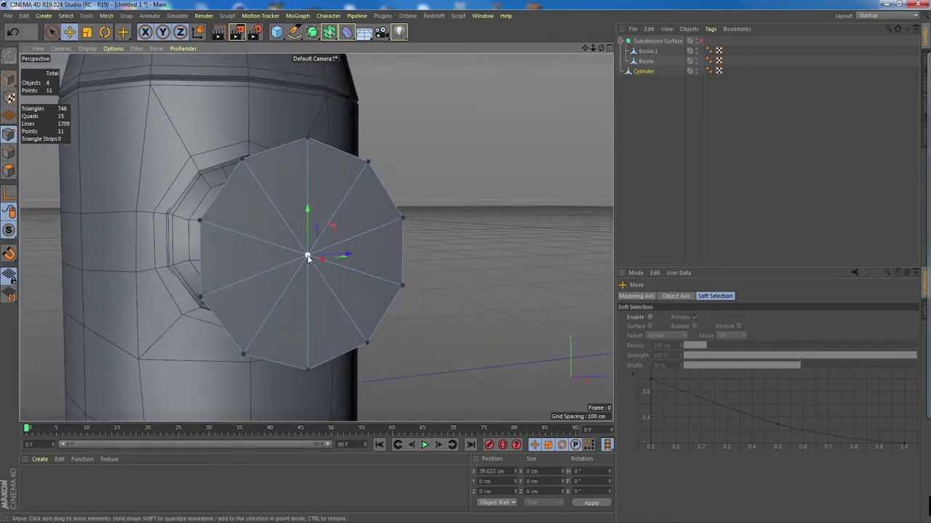
{"action": "right_click", "coordinate": [306, 258]}
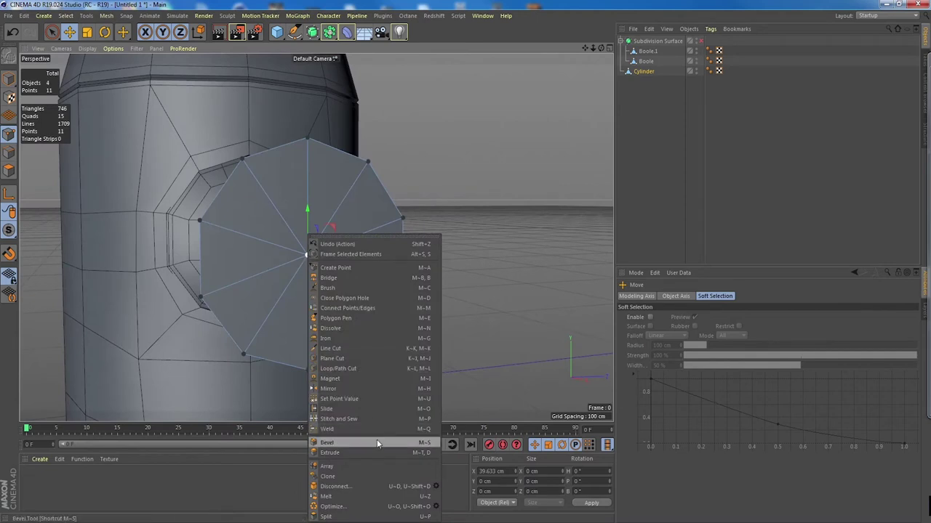
{"action": "left_click", "coordinate": [327, 443]}
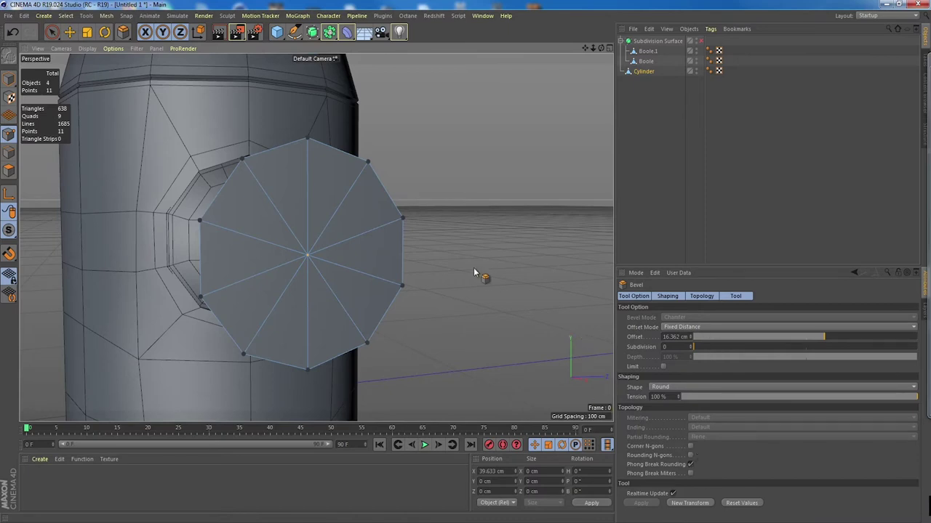
{"action": "left_click_drag", "start_coordinate": [473, 272], "coordinate": [376, 292], "text": "alt"}
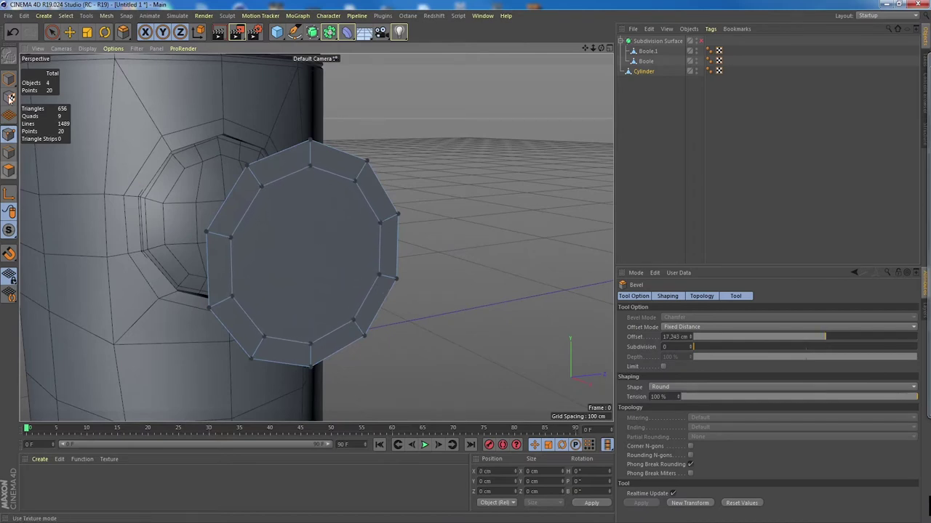
- Delete the large inner polygon of the end cap so that only the outer ring remains
{"action": "left_click", "coordinate": [70, 31]}
{"action": "left_click", "coordinate": [9, 171]}
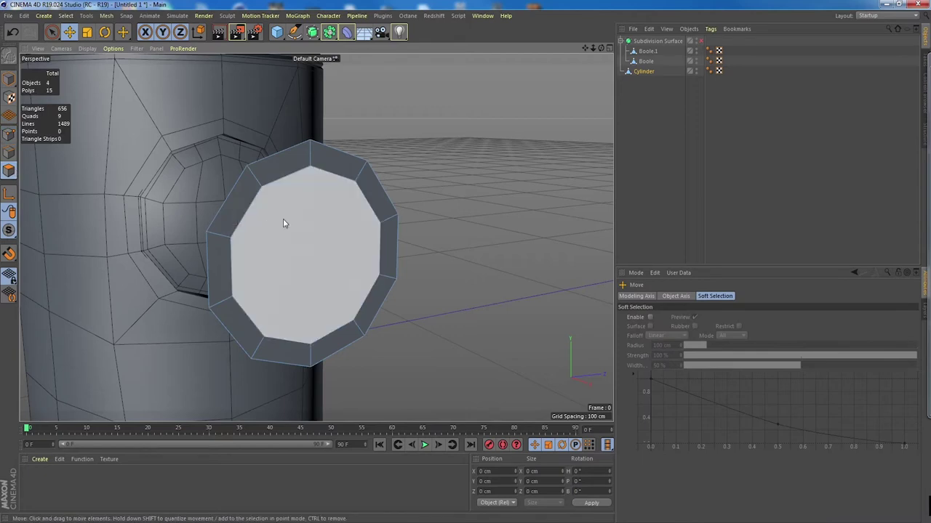
{"action": "left_click", "coordinate": [284, 219]}
{"action": "key", "text": "Delete"}
{"action": "left_click_drag", "start_coordinate": [365, 249], "coordinate": [372, 240], "text": "alt"}
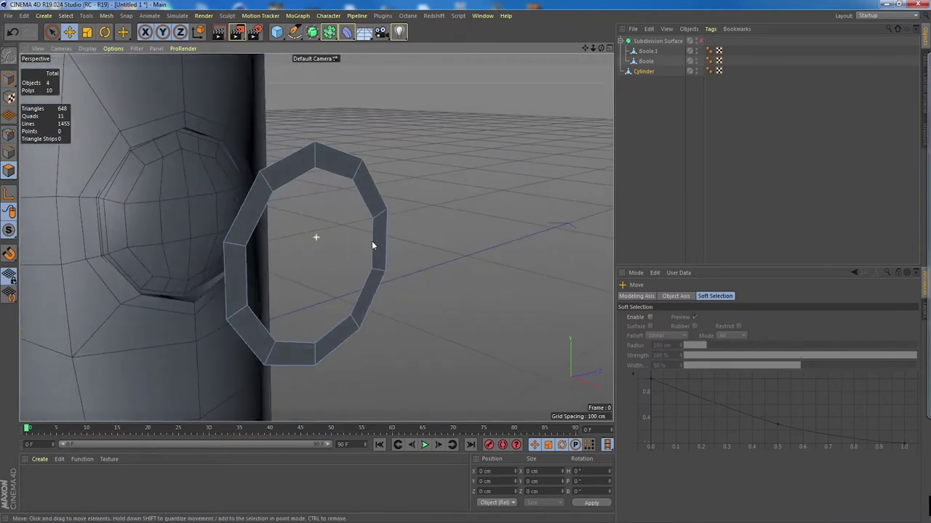
- Select all polygons of the ring and extrude them by about 3.5 cm with caps
{"action": "key", "text": "ctrl+a"}
{"action": "right_click", "coordinate": [293, 165]}
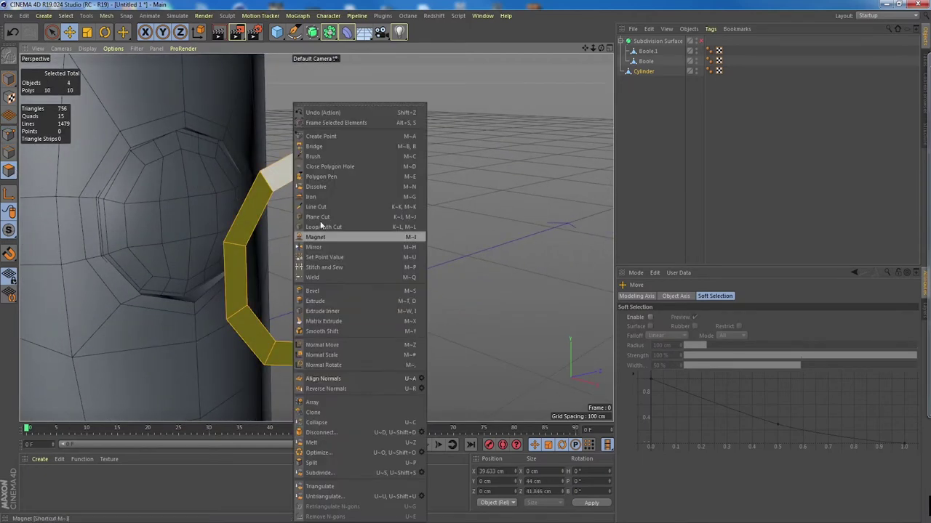
{"action": "left_click", "coordinate": [367, 298]}
{"action": "left_click_drag", "start_coordinate": [322, 217], "coordinate": [366, 235], "text": "alt"}
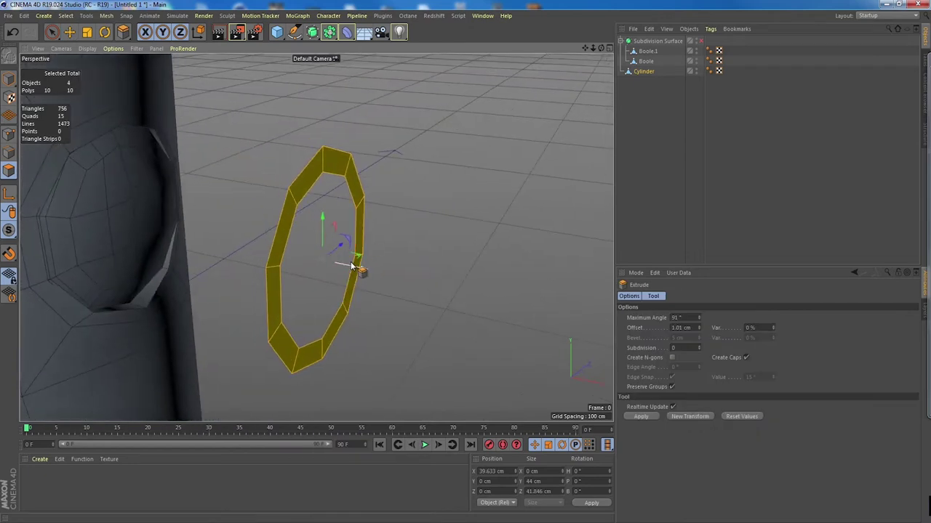
{"action": "left_click_drag", "start_coordinate": [312, 178], "coordinate": [315, 178]}
{"action": "left_click_drag", "start_coordinate": [356, 255], "coordinate": [372, 260]}
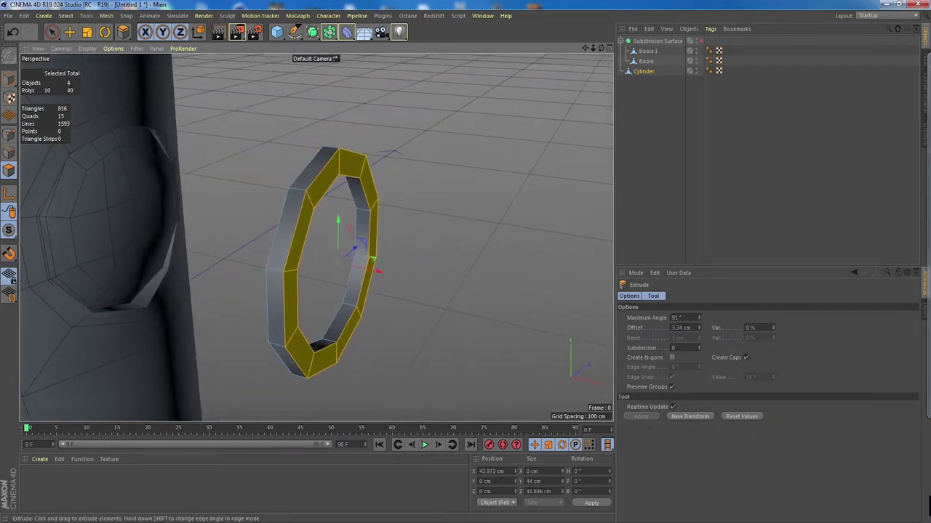
{"action": "left_click_drag", "start_coordinate": [342, 181], "coordinate": [345, 181]}
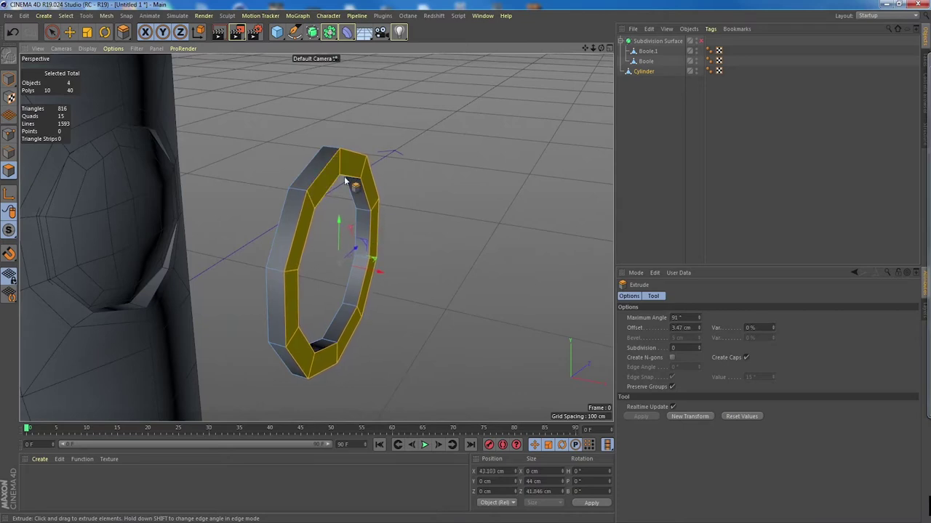
- Centre the extruded ring's object axis on its own geometry
{"action": "left_click", "coordinate": [70, 32]}
{"action": "left_click", "coordinate": [355, 253]}
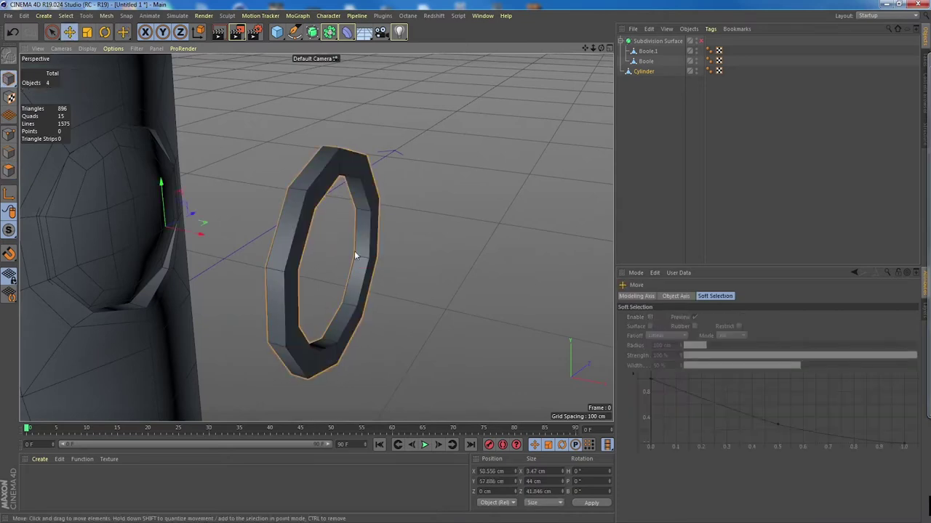
{"action": "left_click_drag", "start_coordinate": [355, 252], "coordinate": [340, 236], "text": "alt"}
{"action": "left_click", "coordinate": [106, 15]}
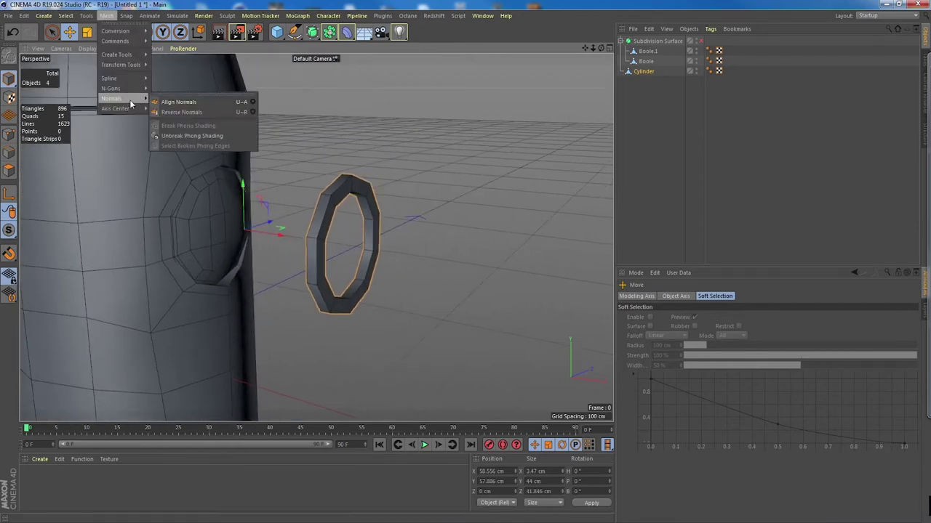
{"action": "mouse_move", "coordinate": [124, 109]}
{"action": "left_click", "coordinate": [181, 132]}
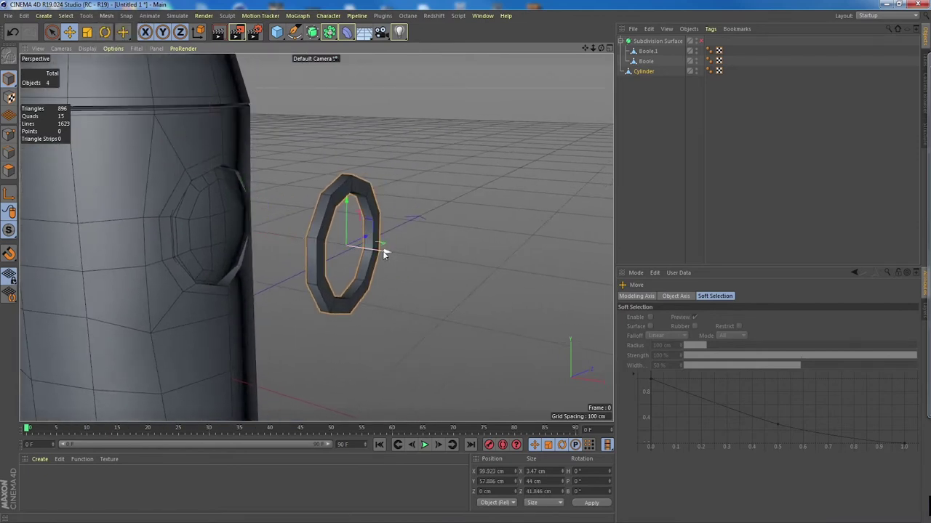
- Move the ring onto the window recess at about X 48 cm and scale it to about 50.6 cm in Y
{"action": "left_click_drag", "start_coordinate": [384, 256], "coordinate": [195, 219]}
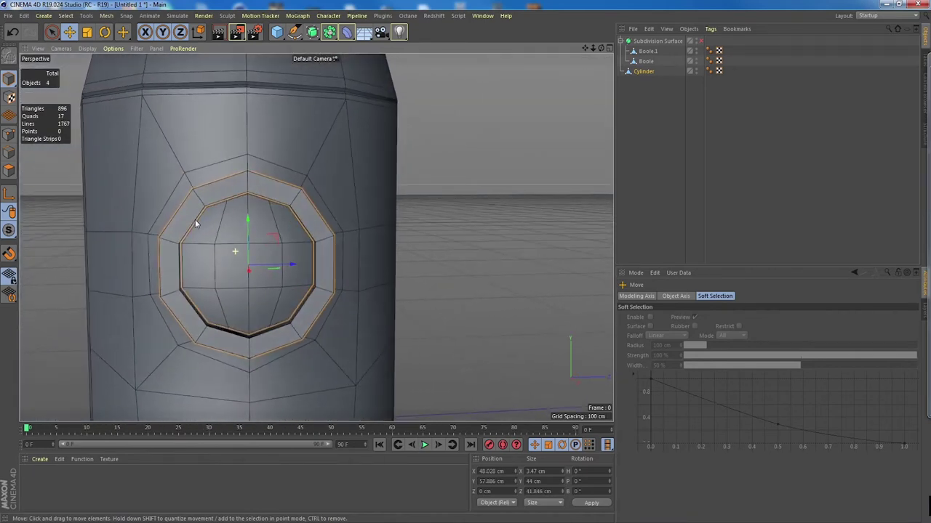
{"action": "key", "text": "t"}
{"action": "left_click_drag", "start_coordinate": [311, 224], "coordinate": [362, 259]}
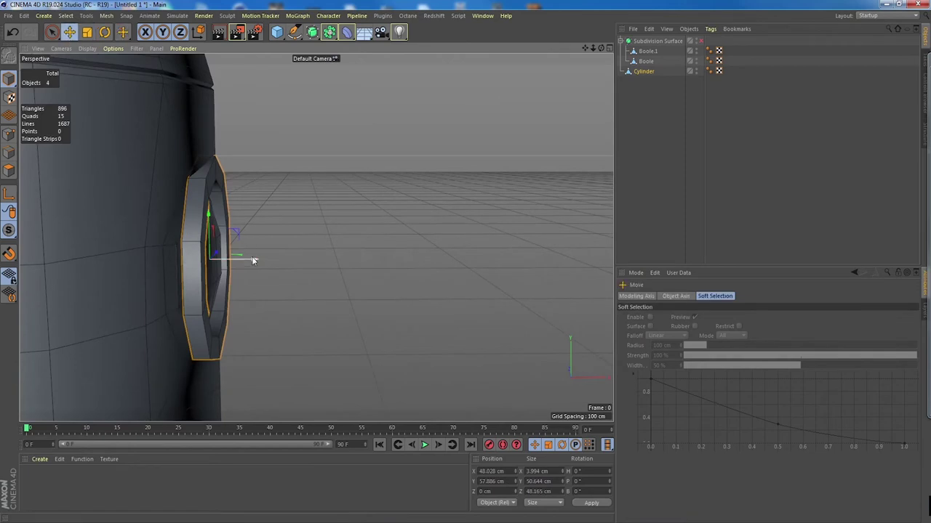
- Thicken the ring frame to a depth of about 15.2 cm by extending its polygons
{"action": "mouse_move", "coordinate": [248, 259]}
{"action": "left_mouse_down"}
{"action": "mouse_move", "coordinate": [324, 266]}
{"action": "mouse_move", "coordinate": [248, 275]}
{"action": "left_mouse_up"}
{"action": "left_click_drag", "start_coordinate": [248, 275], "coordinate": [293, 277], "text": "alt"}
{"action": "left_click", "coordinate": [10, 171]}
{"action": "key", "text": "d"}
{"action": "left_click", "coordinate": [11, 83]}
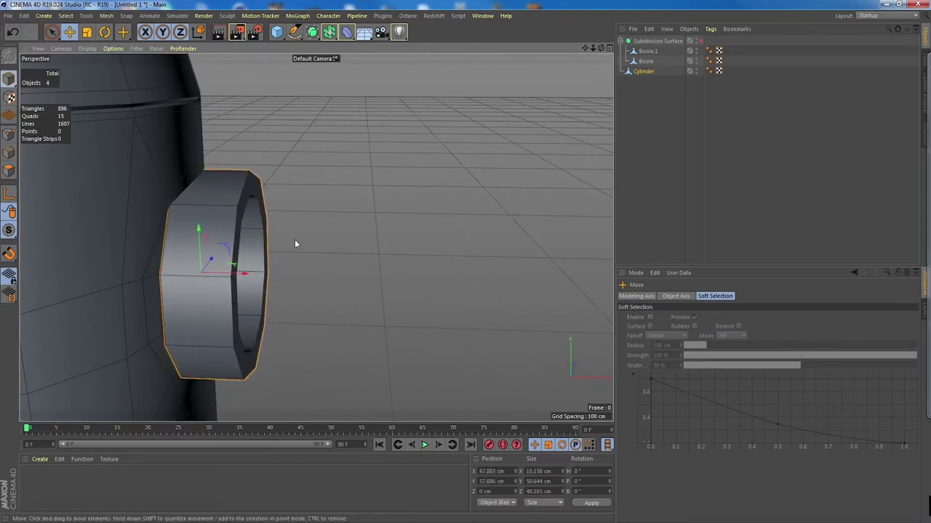
- Push the ring frame back into the body to an X position of about 37 cm
{"action": "left_click_drag", "start_coordinate": [294, 239], "coordinate": [169, 269], "text": "alt"}
{"action": "left_click_drag", "start_coordinate": [221, 274], "coordinate": [278, 243], "text": "alt"}
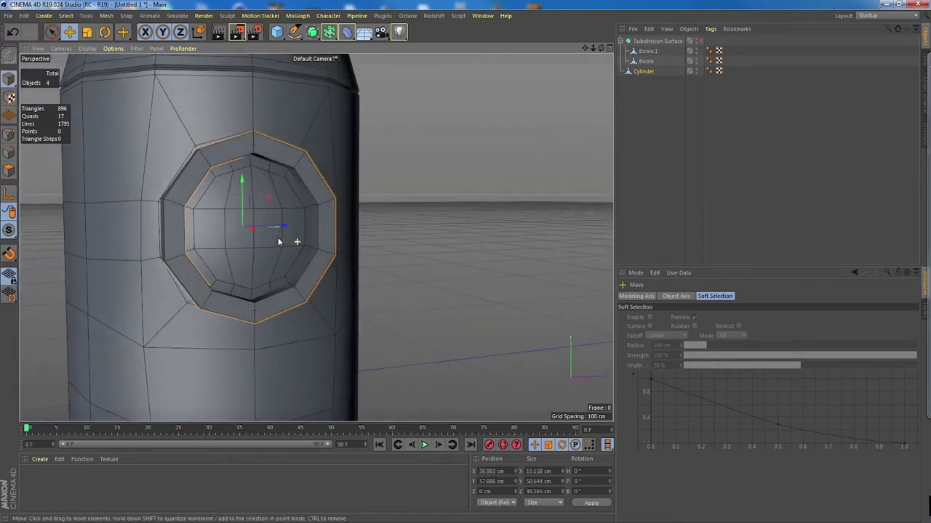
{"action": "right_click_drag", "start_coordinate": [462, 263], "coordinate": [399, 252], "text": "alt"}
{"action": "middle_click_drag", "start_coordinate": [399, 253], "coordinate": [280, 246], "text": "alt"}
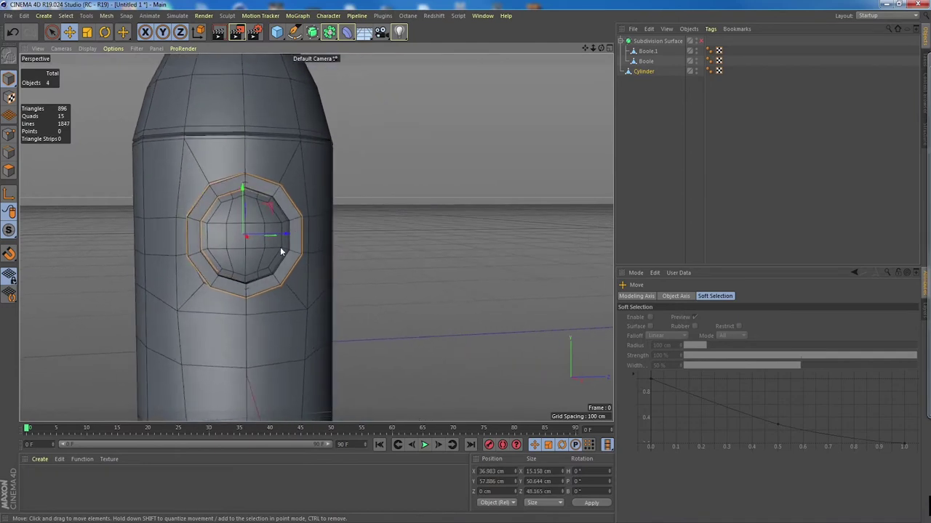
{"action": "left_click_drag", "start_coordinate": [280, 247], "coordinate": [269, 209], "text": "alt"}
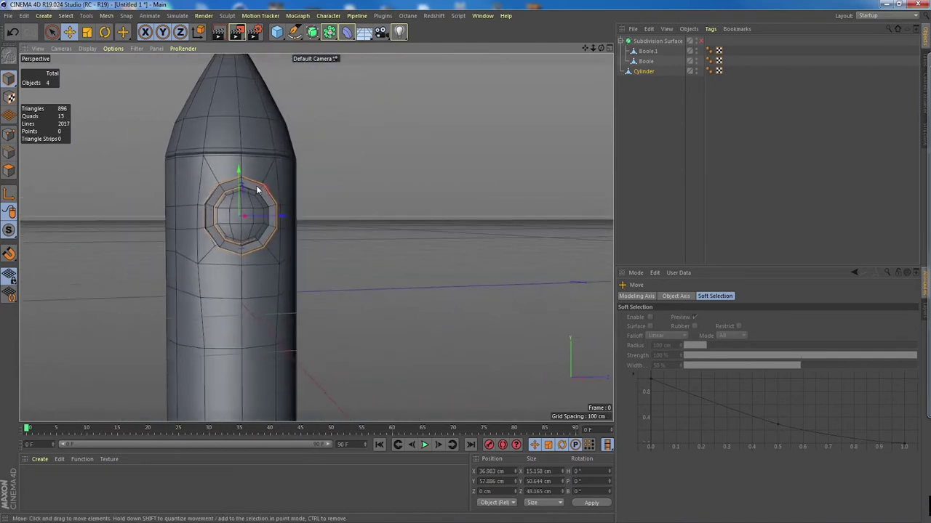
{"action": "left_click_drag", "start_coordinate": [278, 256], "coordinate": [257, 209], "text": "alt"}
- Hide the domed Boole disc in the viewport to examine the recess behind it, and show it again
{"action": "left_click", "coordinate": [406, 222]}
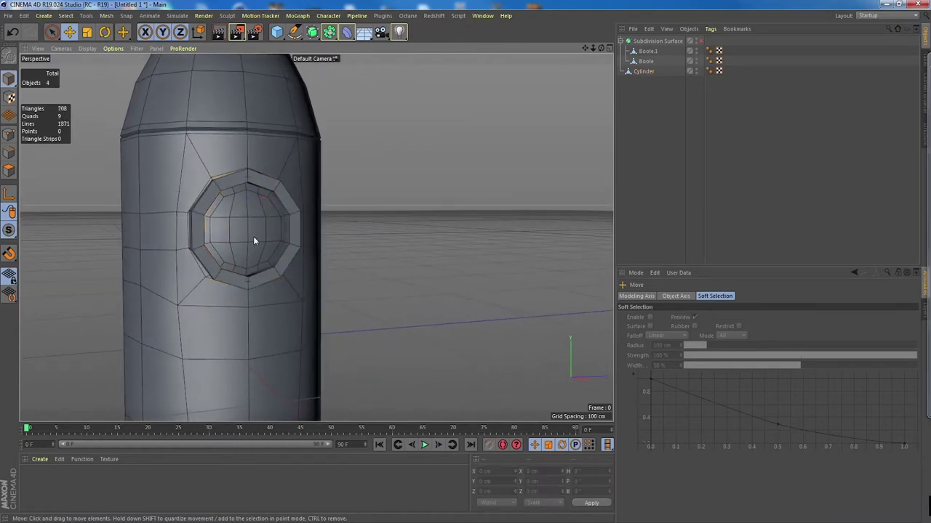
{"action": "left_click", "coordinate": [253, 236]}
{"action": "left_click", "coordinate": [442, 232]}
{"action": "left_click", "coordinate": [231, 239]}
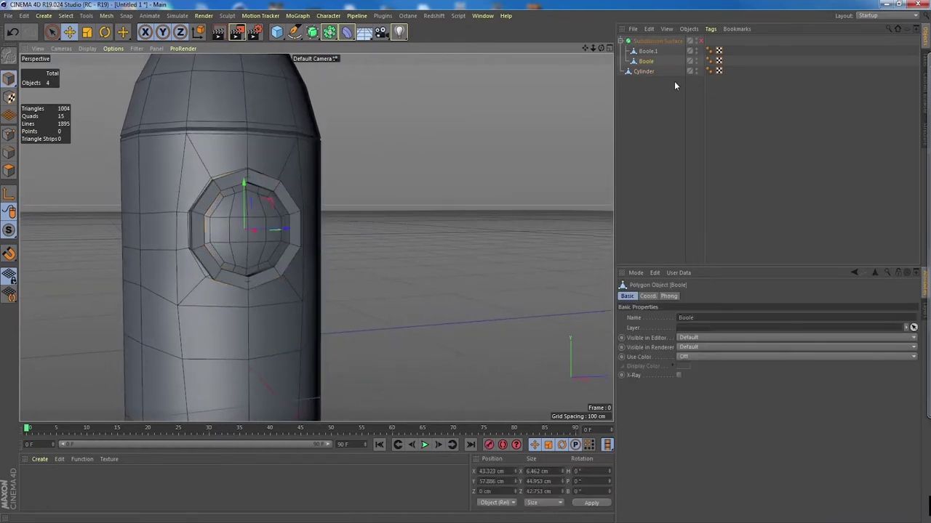
{"action": "left_click", "coordinate": [690, 59]}
{"action": "left_click", "coordinate": [690, 59]}
{"action": "mouse_move", "coordinate": [413, 215]}
{"action": "left_mouse_down", "text": "alt"}
{"action": "mouse_move", "coordinate": [357, 179]}
{"action": "mouse_move", "coordinate": [403, 214]}
{"action": "left_mouse_up", "text": "alt"}
{"action": "mouse_move", "coordinate": [253, 238]}
{"action": "left_mouse_down", "text": "alt"}
{"action": "mouse_move", "coordinate": [301, 230]}
{"action": "mouse_move", "coordinate": [263, 237]}
{"action": "left_mouse_up", "text": "alt"}
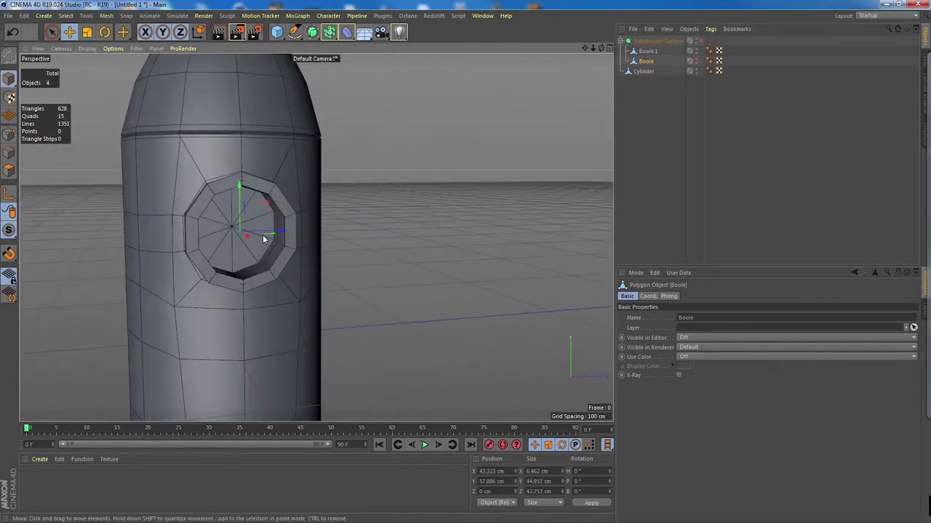
{"action": "left_click", "coordinate": [690, 60]}
{"action": "left_click_drag", "start_coordinate": [397, 252], "coordinate": [483, 252], "text": "alt"}
{"action": "left_click_drag", "start_coordinate": [373, 234], "coordinate": [362, 260]}
{"action": "key", "text": "ctrl+z"}
- Select the ring frame and turn off the grid display in the Perspective view
{"action": "left_click", "coordinate": [295, 256]}
{"action": "left_click_drag", "start_coordinate": [295, 257], "coordinate": [331, 216], "text": "alt"}
{"action": "left_click_drag", "start_coordinate": [307, 287], "coordinate": [389, 201], "text": "alt"}
{"action": "left_click", "coordinate": [136, 48]}
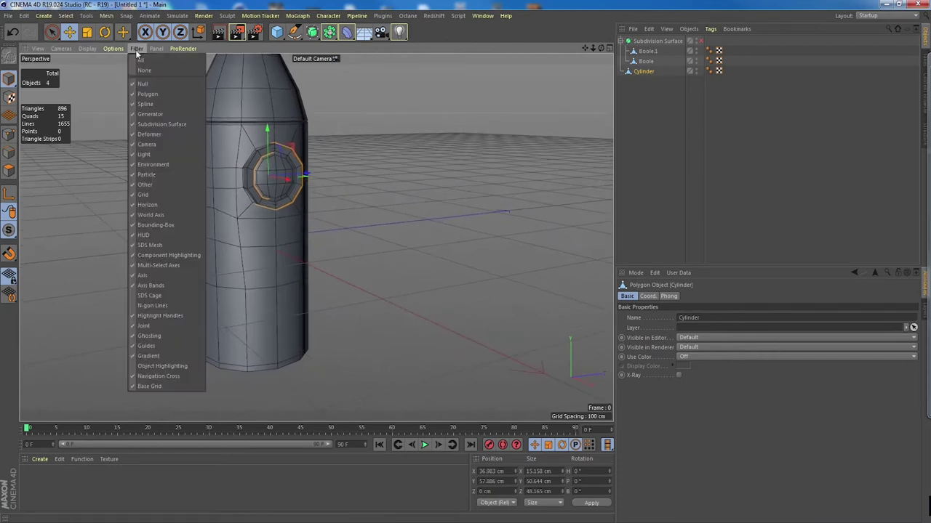
{"action": "left_click", "coordinate": [165, 194]}
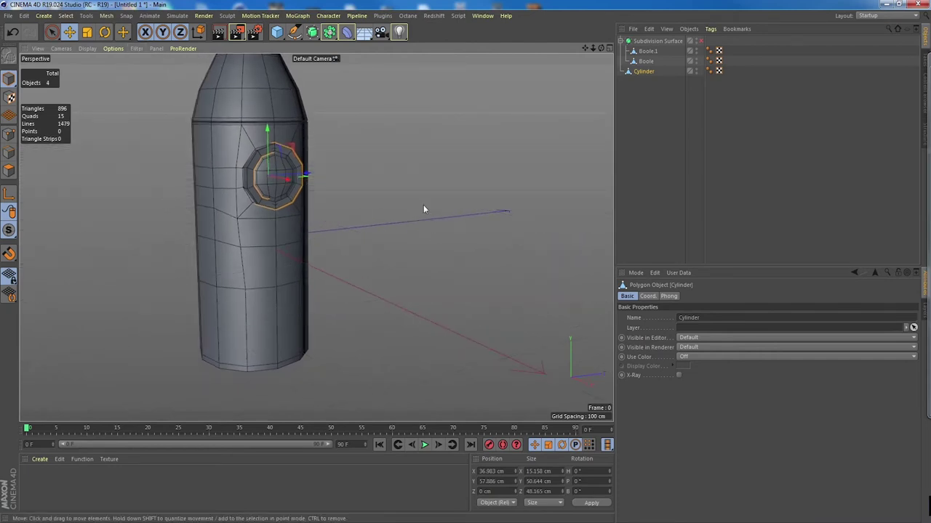
- Add a Tube primitive and lower it towards the base of the body to about Y -55.6 cm
{"action": "left_click_drag", "start_coordinate": [426, 208], "coordinate": [321, 233], "text": "alt"}
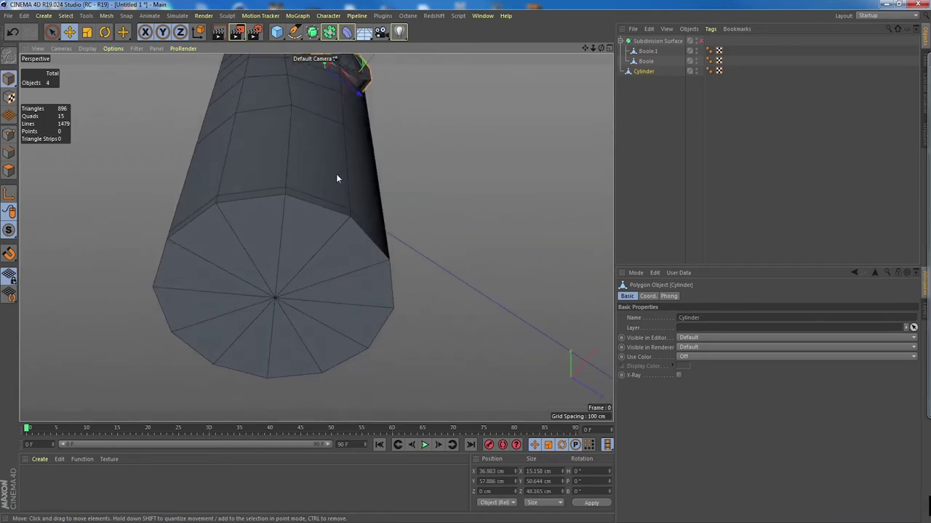
{"action": "left_click", "coordinate": [277, 32]}
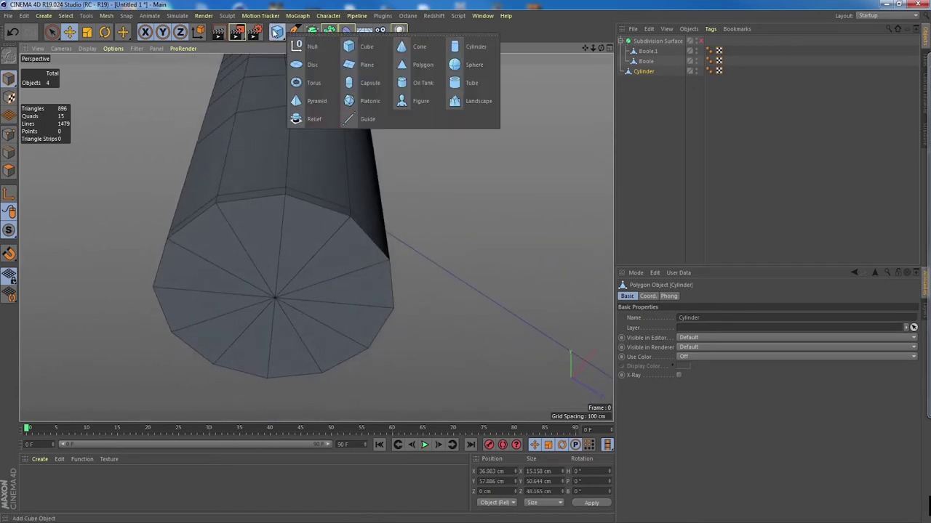
{"action": "left_click", "coordinate": [471, 83]}
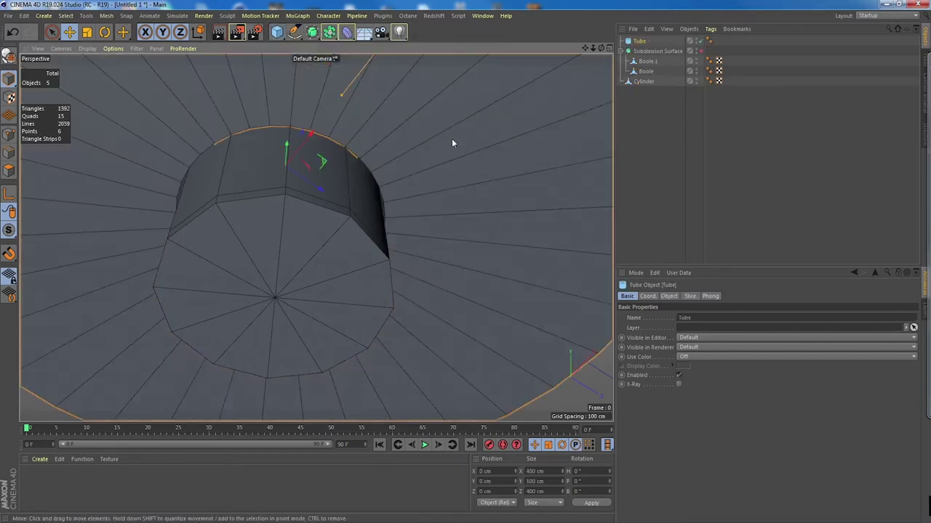
{"action": "left_click_drag", "start_coordinate": [287, 148], "coordinate": [279, 207]}
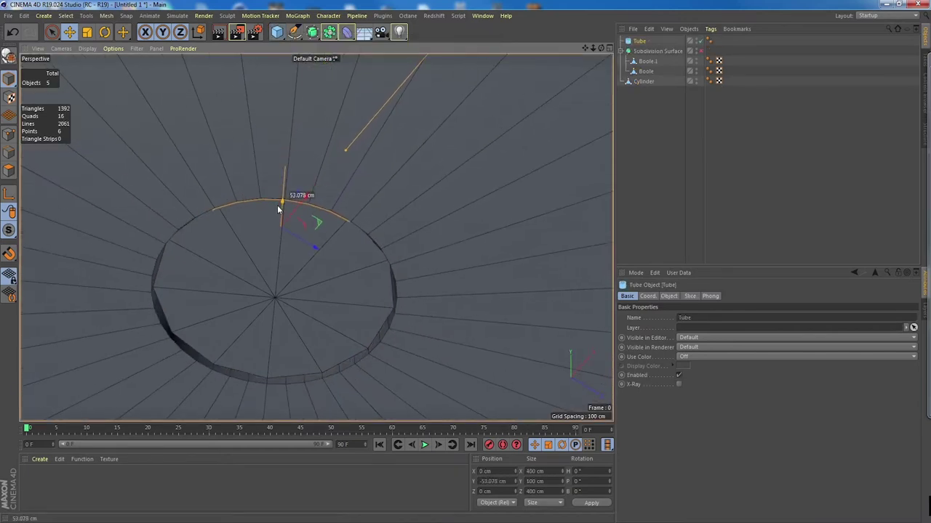
- Set the Tube's inner radius to 35 cm, outer radius to 47 cm and height to 6.597 cm, with its centre at about Y -110.5 cm
{"action": "left_click", "coordinate": [668, 297]}
{"action": "mouse_move", "coordinate": [707, 320]}
{"action": "left_mouse_down"}
{"action": "mouse_move", "coordinate": [707, 352]}
{"action": "mouse_move", "coordinate": [707, 338]}
{"action": "left_mouse_up"}
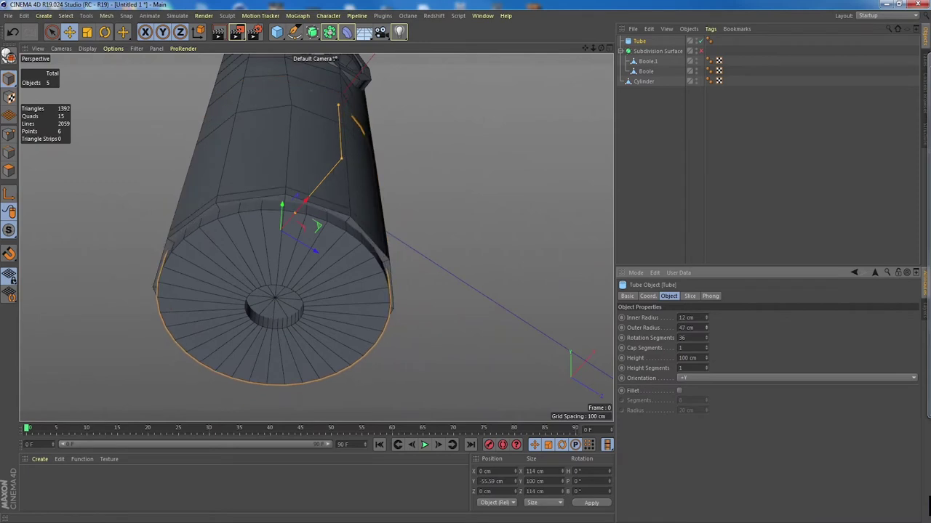
{"action": "left_click_drag", "start_coordinate": [371, 176], "coordinate": [374, 231], "text": "alt"}
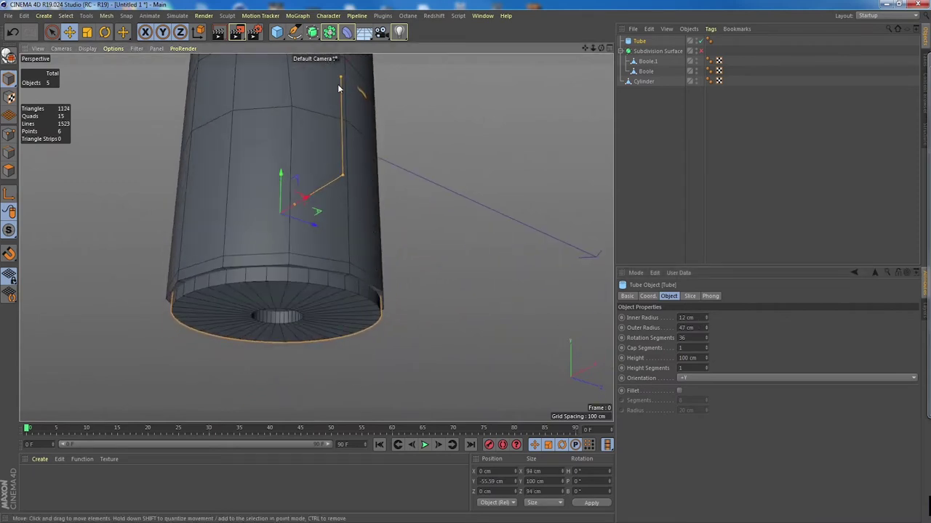
{"action": "left_click_drag", "start_coordinate": [339, 84], "coordinate": [276, 297]}
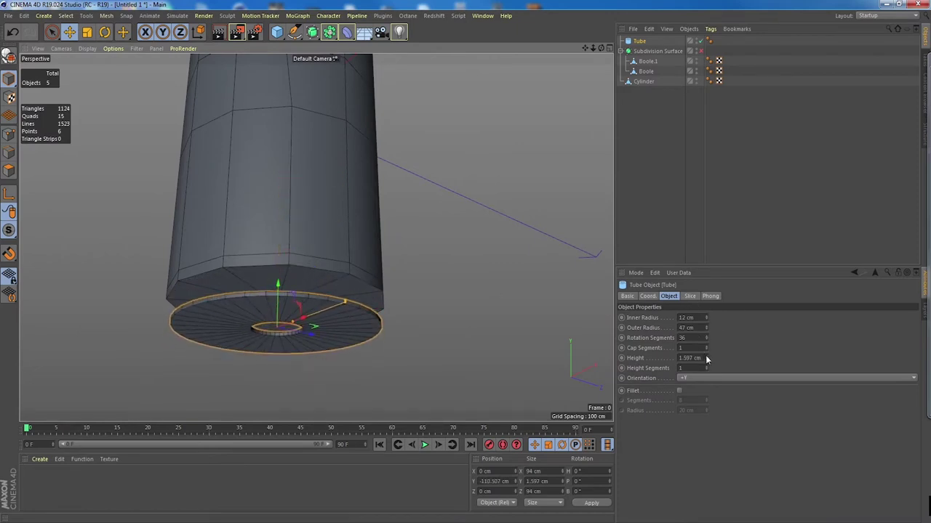
{"action": "left_click_drag", "start_coordinate": [706, 358], "coordinate": [711, 357]}
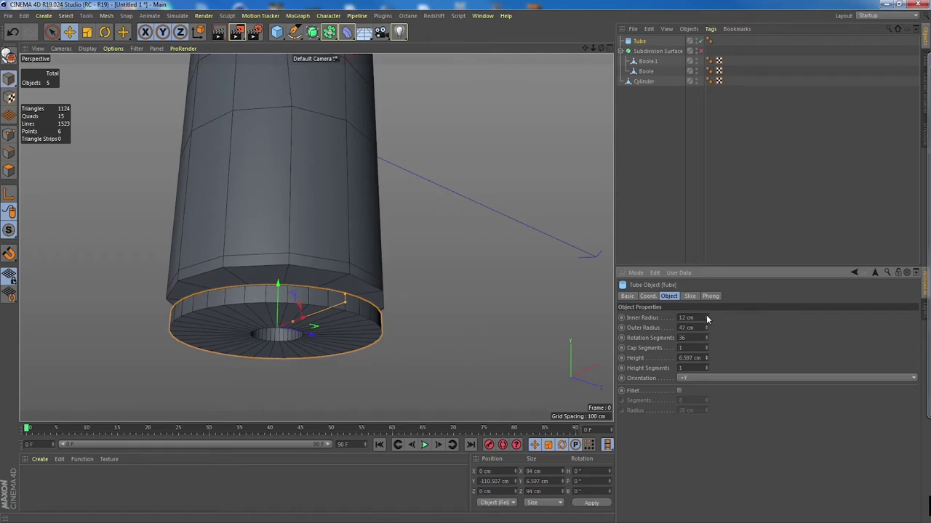
{"action": "left_click_drag", "start_coordinate": [706, 318], "coordinate": [706, 307]}
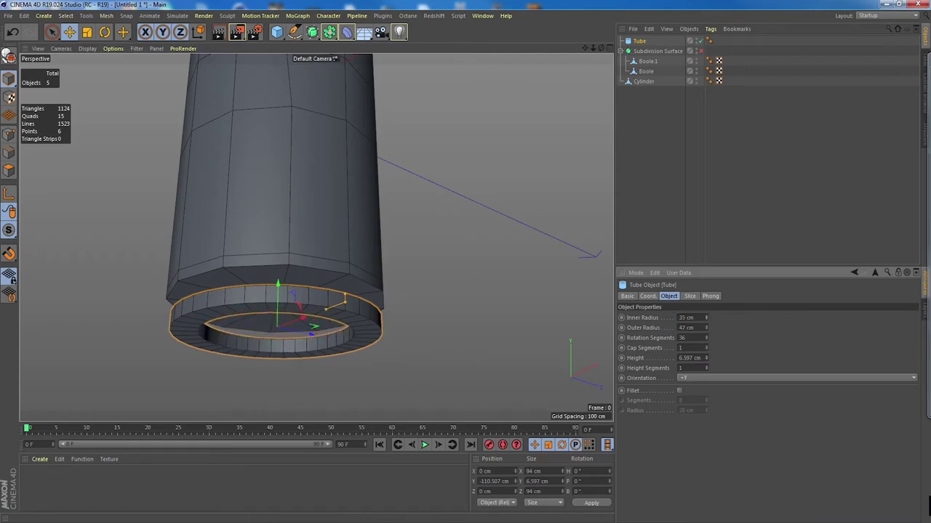
- Raise the Tube against the underside of the body to about Y -102.2 cm
{"action": "scroll", "coordinate": [317, 301], "scroll_direction": "up", "scroll_amount": 5}
{"action": "left_click_drag", "start_coordinate": [279, 292], "coordinate": [279, 273]}
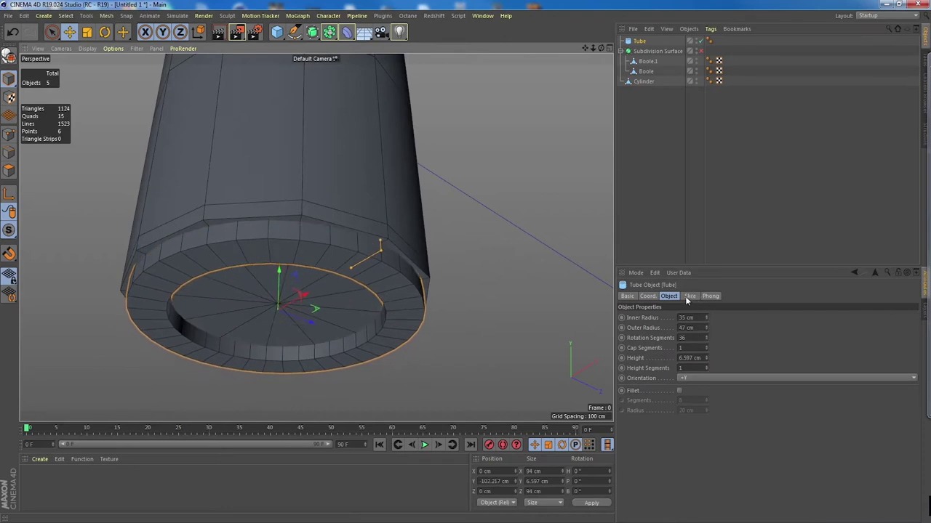
{"action": "left_click", "coordinate": [646, 296]}
{"action": "left_click", "coordinate": [675, 297]}
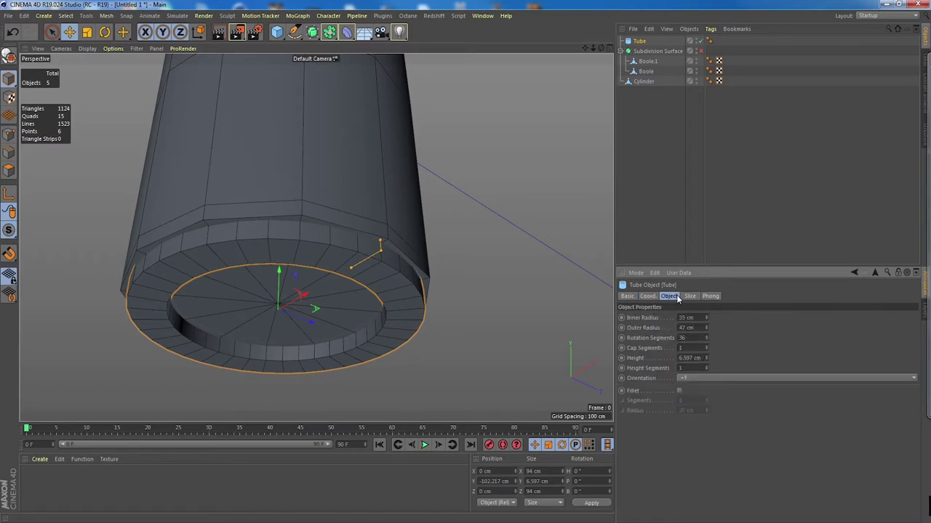
{"action": "mouse_move", "coordinate": [488, 208]}
{"action": "left_mouse_down", "text": "alt"}
{"action": "mouse_move", "coordinate": [477, 259]}
{"action": "mouse_move", "coordinate": [482, 197]}
{"action": "mouse_move", "coordinate": [480, 217]}
{"action": "mouse_move", "coordinate": [488, 217]}
{"action": "left_mouse_up", "text": "alt"}
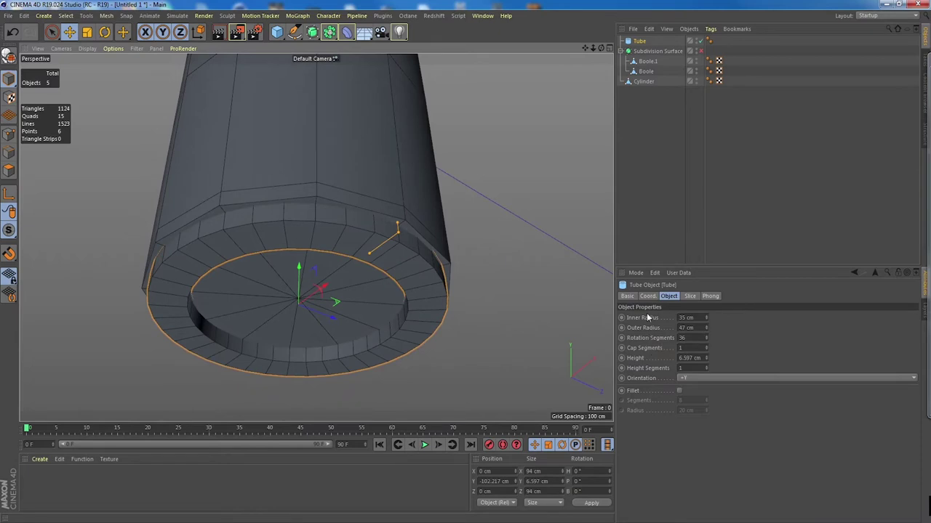
- Enable the Tube's fillet with 2 segments and a radius of 1 cm
{"action": "left_click", "coordinate": [679, 391]}
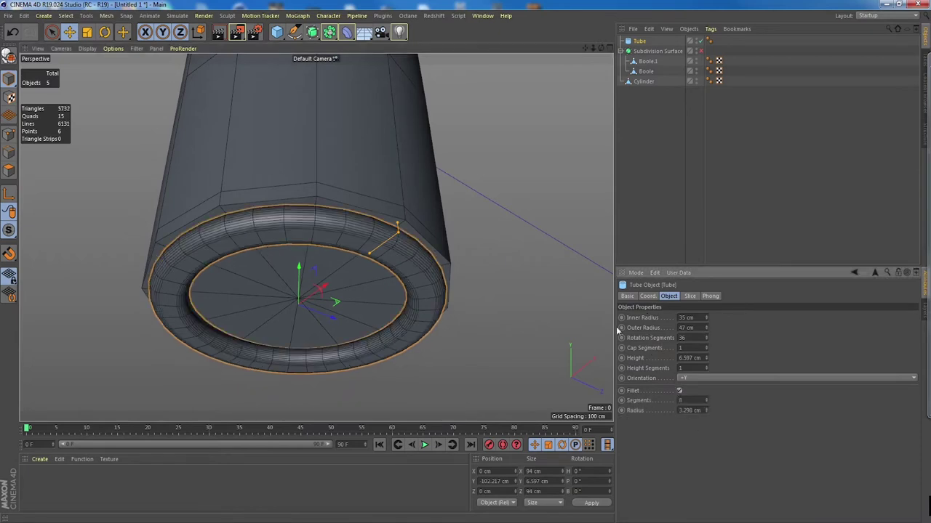
{"action": "left_click_drag", "start_coordinate": [705, 400], "coordinate": [705, 429]}
{"action": "left_click", "coordinate": [706, 398]}
{"action": "left_click", "coordinate": [706, 398]}
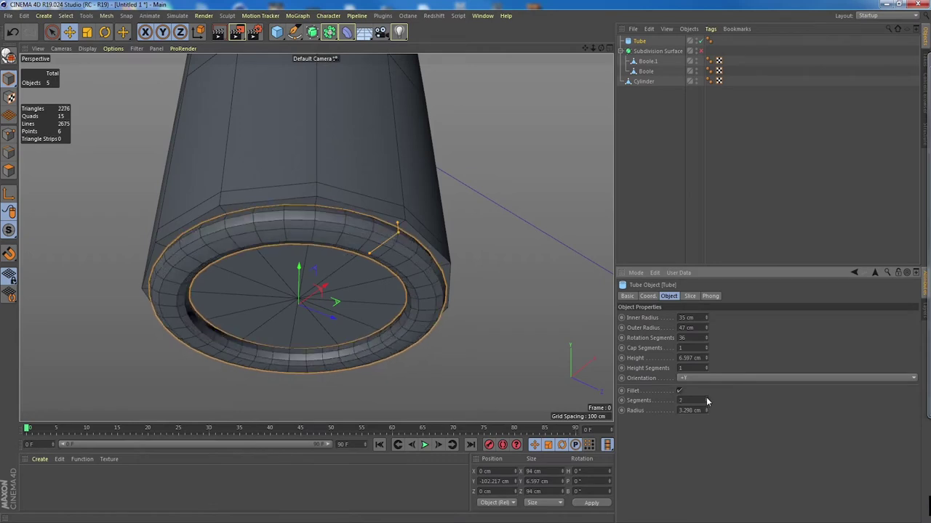
{"action": "mouse_move", "coordinate": [705, 411]}
{"action": "left_mouse_down"}
{"action": "mouse_move", "coordinate": [705, 437]}
{"action": "mouse_move", "coordinate": [705, 403]}
{"action": "mouse_move", "coordinate": [706, 425]}
{"action": "left_mouse_up"}
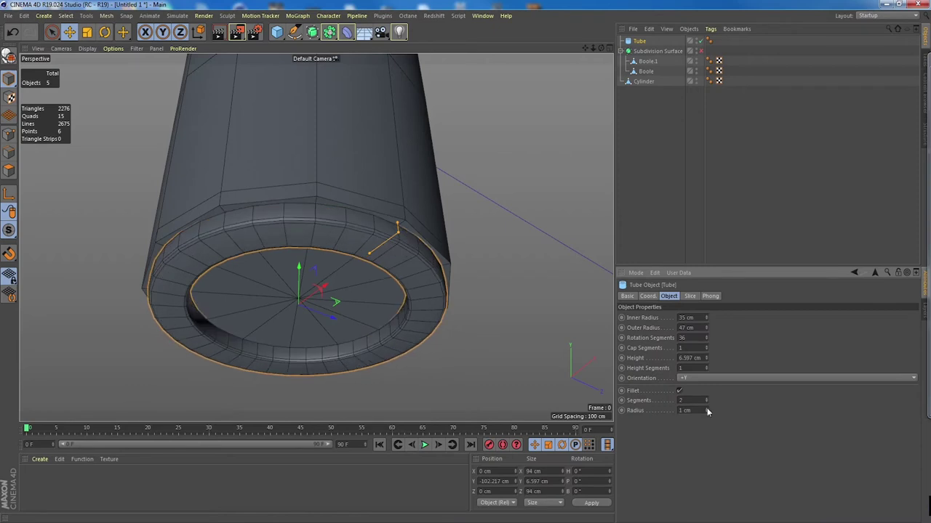
- Duplicate the filleted Tube and place the copy directly below it at about Y -107.7 cm
{"action": "left_click_drag", "start_coordinate": [388, 283], "coordinate": [367, 253], "text": "alt"}
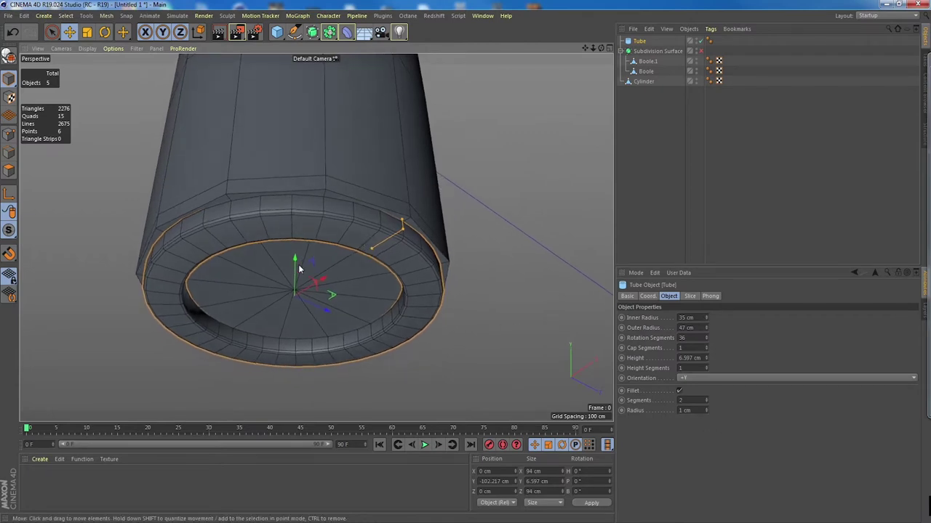
{"action": "mouse_move", "coordinate": [298, 264]}
{"action": "left_mouse_down", "text": "ctrl"}
{"action": "mouse_move", "coordinate": [293, 293]}
{"action": "mouse_move", "coordinate": [294, 277]}
{"action": "left_mouse_up", "text": "ctrl"}
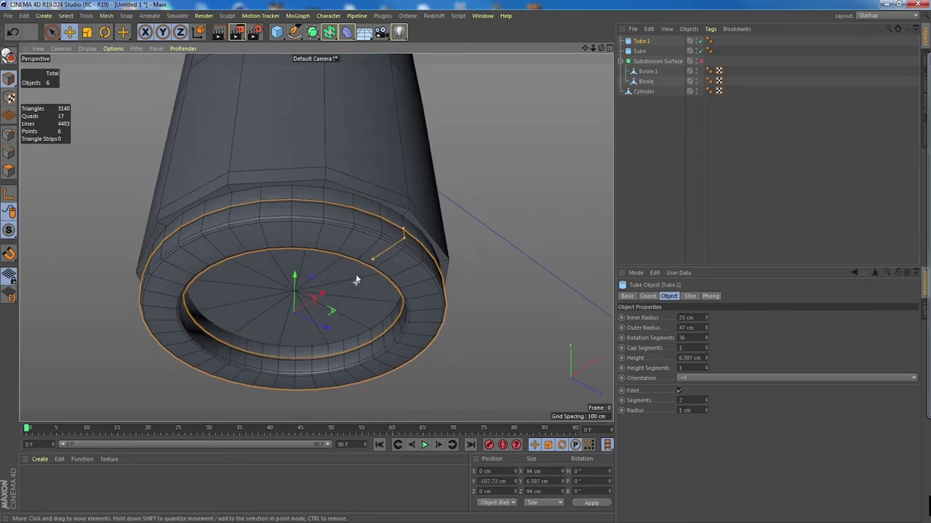
- Narrow the second Tube's outer radius and add a smaller Tube copy below it at about Y -113.8 cm, outer radius about 40.5 cm
{"action": "mouse_move", "coordinate": [404, 229]}
{"action": "left_mouse_down"}
{"action": "mouse_move", "coordinate": [411, 233]}
{"action": "mouse_move", "coordinate": [395, 244]}
{"action": "left_mouse_up"}
{"action": "key", "text": "ctrl+z"}
{"action": "mouse_move", "coordinate": [329, 240]}
{"action": "left_mouse_down", "text": "alt"}
{"action": "mouse_move", "coordinate": [329, 304]}
{"action": "mouse_move", "coordinate": [314, 255]}
{"action": "mouse_move", "coordinate": [292, 262]}
{"action": "mouse_move", "coordinate": [311, 241]}
{"action": "left_mouse_up", "text": "alt"}
{"action": "left_click_drag", "start_coordinate": [396, 222], "coordinate": [330, 294]}
{"action": "right_click_drag", "start_coordinate": [330, 294], "coordinate": [327, 243], "text": "alt"}
{"action": "left_click_drag", "start_coordinate": [328, 248], "coordinate": [296, 244], "text": "alt"}
{"action": "scroll", "coordinate": [235, 266], "scroll_direction": "up", "scroll_amount": 3}
{"action": "scroll", "coordinate": [353, 246], "scroll_direction": "up", "scroll_amount": 1}
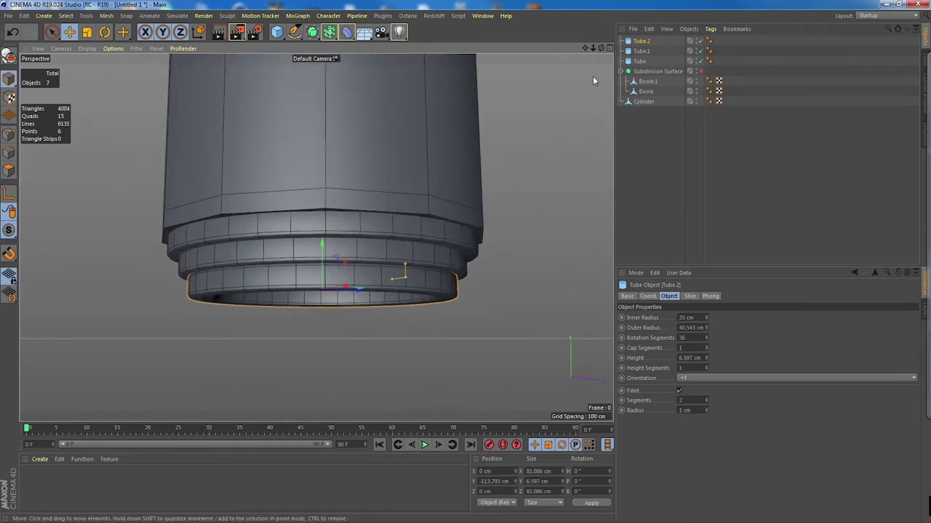
- Add the two upper Tubes to the selection so that all three rings are selected
{"action": "left_click", "coordinate": [640, 51], "text": "ctrl"}
{"action": "left_click", "coordinate": [640, 61], "text": "ctrl"}
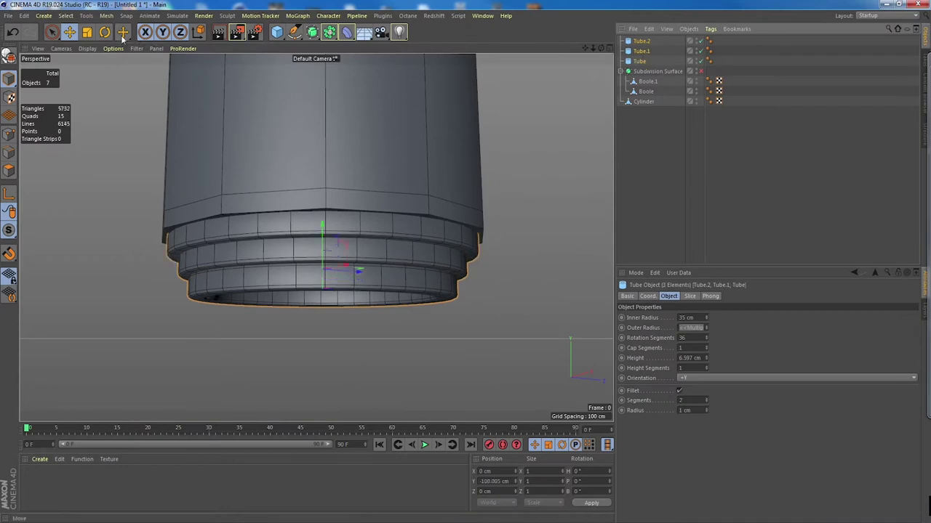
- Try to scale the three parametric Tubes along the Y axis
{"action": "key", "text": "t"}
{"action": "left_click_drag", "start_coordinate": [322, 220], "coordinate": [344, 245]}
{"action": "key", "text": "ctrl+z"}
{"action": "left_click_drag", "start_coordinate": [325, 200], "coordinate": [337, 169]}
{"action": "key", "text": "ctrl+z"}
{"action": "left_click_drag", "start_coordinate": [330, 260], "coordinate": [332, 247]}
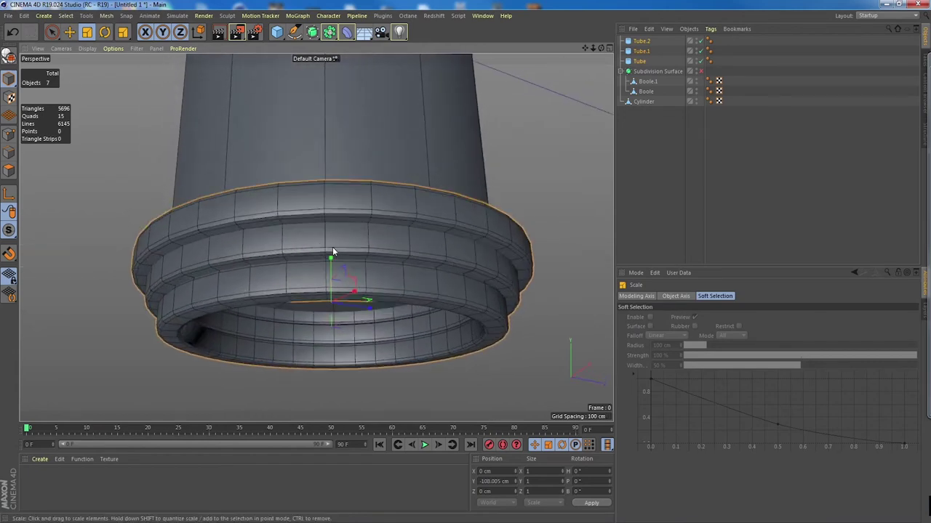
{"action": "key", "text": "ctrl+z"}
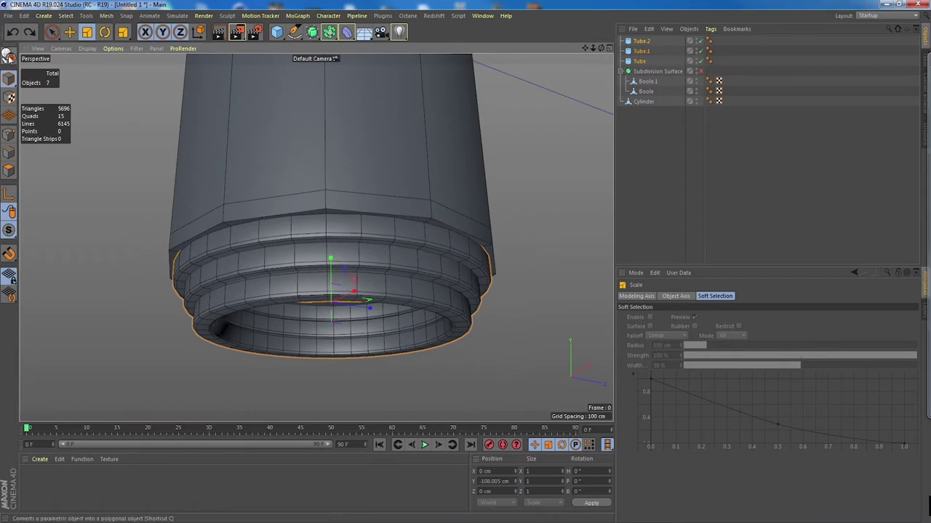
- Convert the three Tubes to editable polygons and stretch them along Y, with their centre lowered to about Y -110.3 cm
{"action": "left_click", "coordinate": [8, 56]}
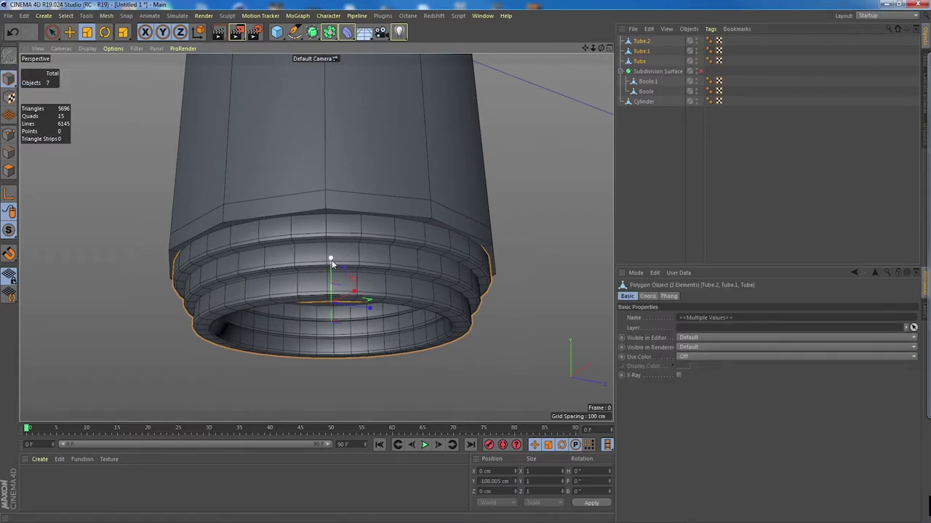
{"action": "left_click_drag", "start_coordinate": [331, 260], "coordinate": [353, 264]}
{"action": "left_click", "coordinate": [68, 33]}
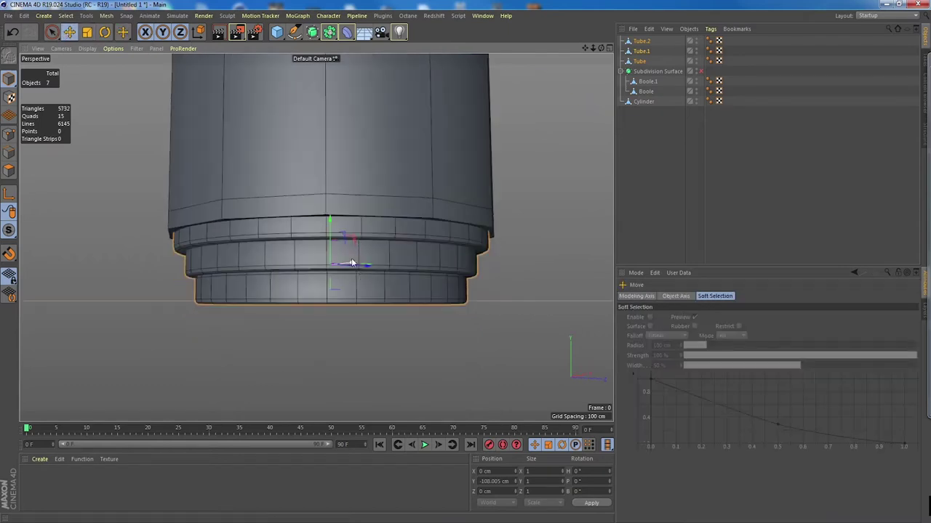
{"action": "mouse_move", "coordinate": [328, 222]}
{"action": "left_mouse_down"}
{"action": "mouse_move", "coordinate": [328, 237]}
{"action": "mouse_move", "coordinate": [329, 228]}
{"action": "left_mouse_up"}
- Examine the whole rocket body with its window and base rings from several angles
{"action": "left_click_drag", "start_coordinate": [446, 174], "coordinate": [490, 200], "text": "alt"}
{"action": "right_click_drag", "start_coordinate": [490, 202], "coordinate": [455, 123], "text": "alt"}
{"action": "middle_click_drag", "start_coordinate": [454, 122], "coordinate": [301, 270], "text": "alt"}
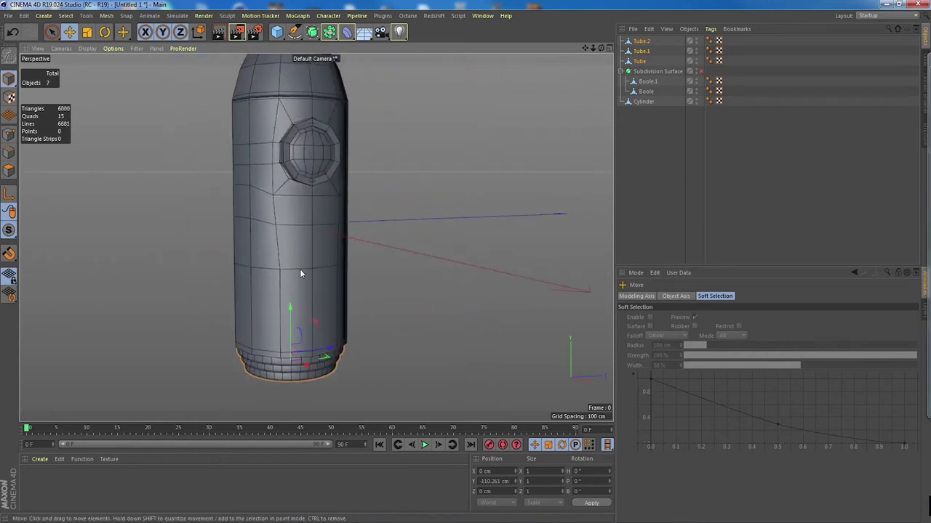
{"action": "left_click_drag", "start_coordinate": [300, 270], "coordinate": [326, 242], "text": "alt"}
{"action": "middle_click_drag", "start_coordinate": [319, 205], "coordinate": [317, 252], "text": "alt"}
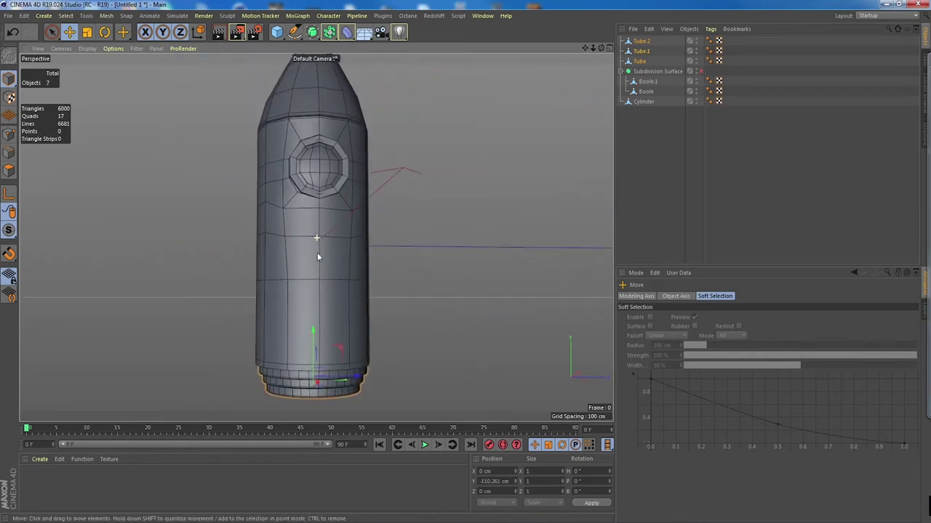
{"action": "left_click_drag", "start_coordinate": [317, 252], "coordinate": [321, 261], "text": "alt"}
{"action": "left_click_drag", "start_coordinate": [345, 222], "coordinate": [340, 232], "text": "alt"}
{"action": "left_click_drag", "start_coordinate": [357, 307], "coordinate": [359, 227], "text": "alt"}
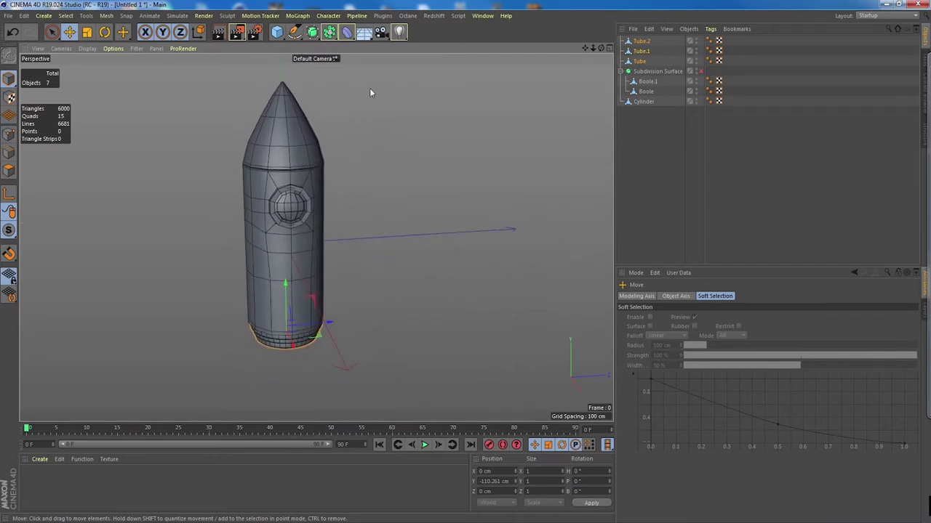
- Create a Rectangle spline and set its plane to ZY
{"action": "left_click", "coordinate": [312, 33]}
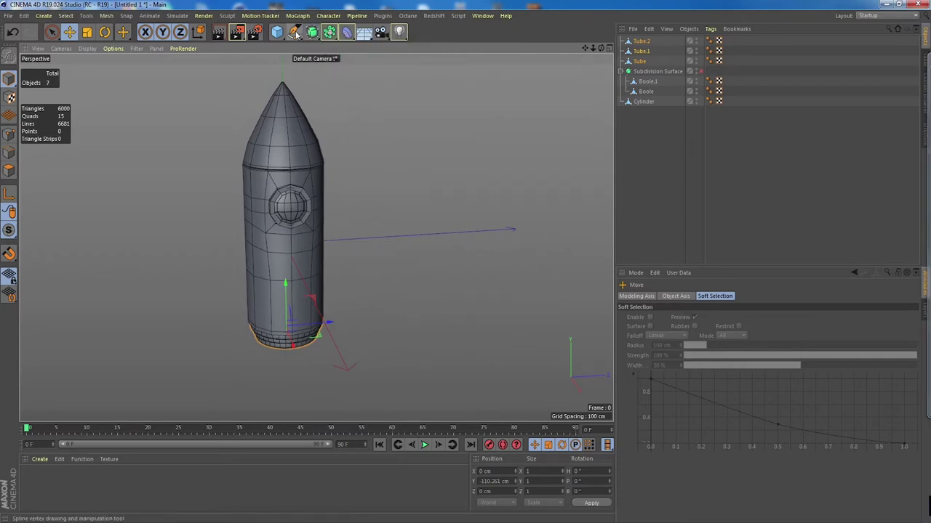
{"action": "left_click", "coordinate": [295, 32]}
{"action": "left_click", "coordinate": [400, 122]}
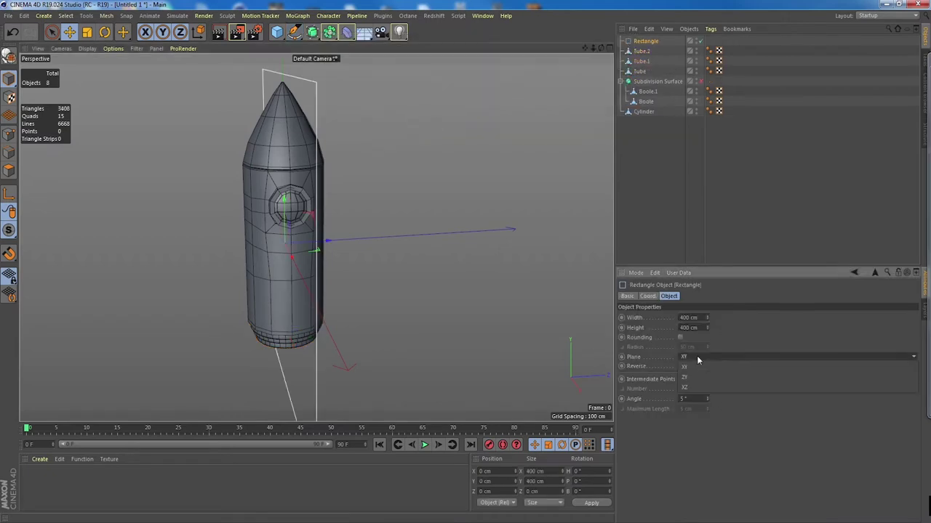
{"action": "left_click", "coordinate": [697, 356]}
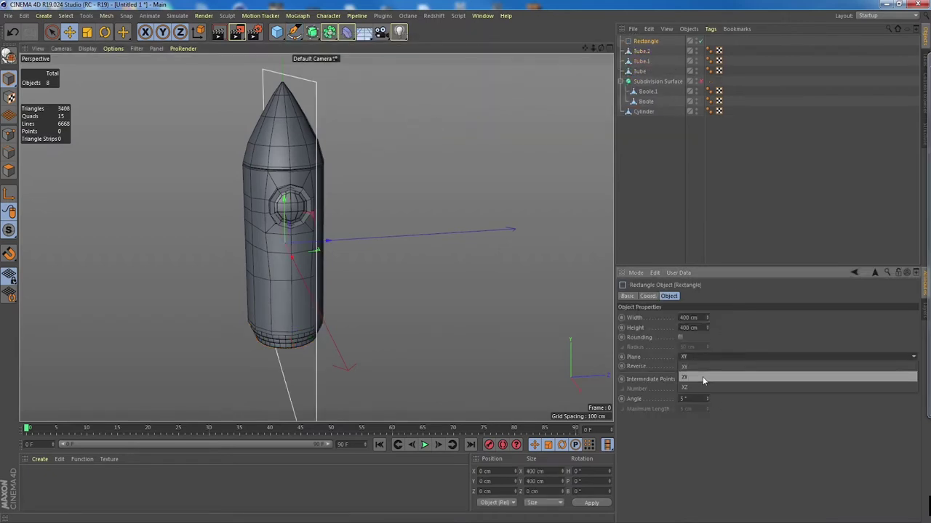
{"action": "left_click", "coordinate": [702, 376]}
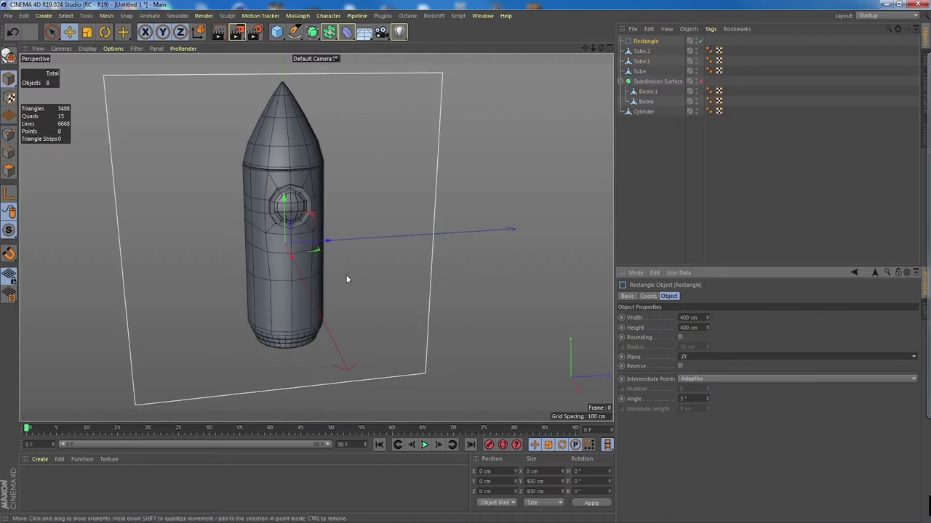
- Move the Rectangle spline along Z to about 302.7 cm, beside the rocket body
{"action": "left_click_drag", "start_coordinate": [297, 247], "coordinate": [525, 231]}
{"action": "middle_click_drag", "start_coordinate": [489, 235], "coordinate": [317, 253], "text": "alt"}
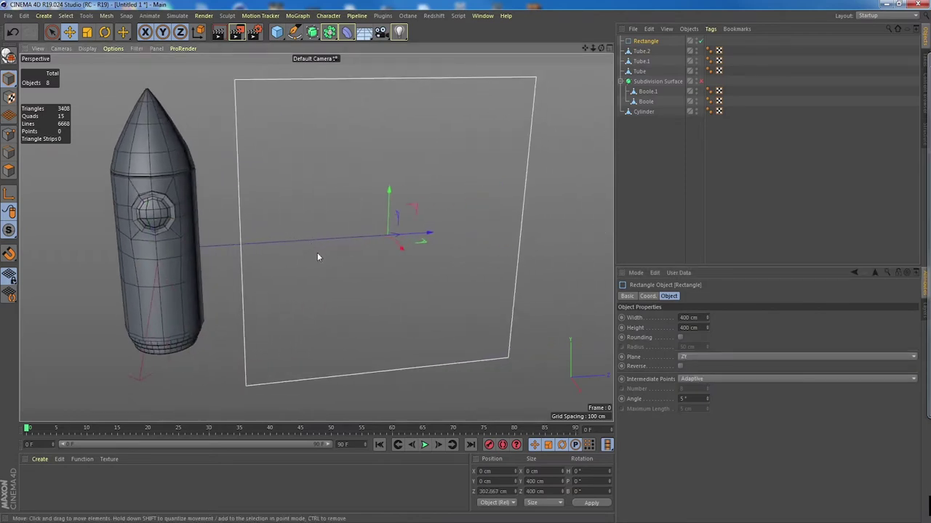
{"action": "left_click_drag", "start_coordinate": [317, 252], "coordinate": [346, 226], "text": "alt"}
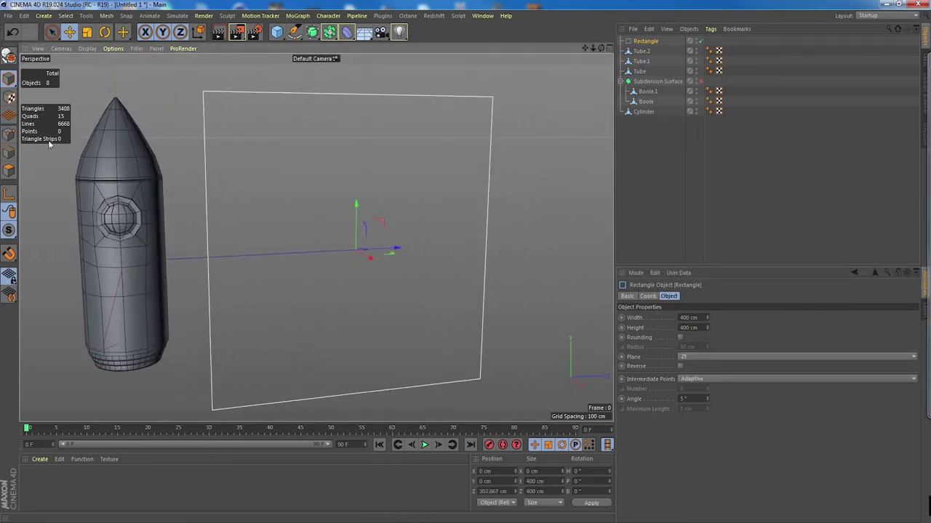
- Convert the Rectangle to an editable spline and work on its points
{"action": "left_click", "coordinate": [9, 134]}
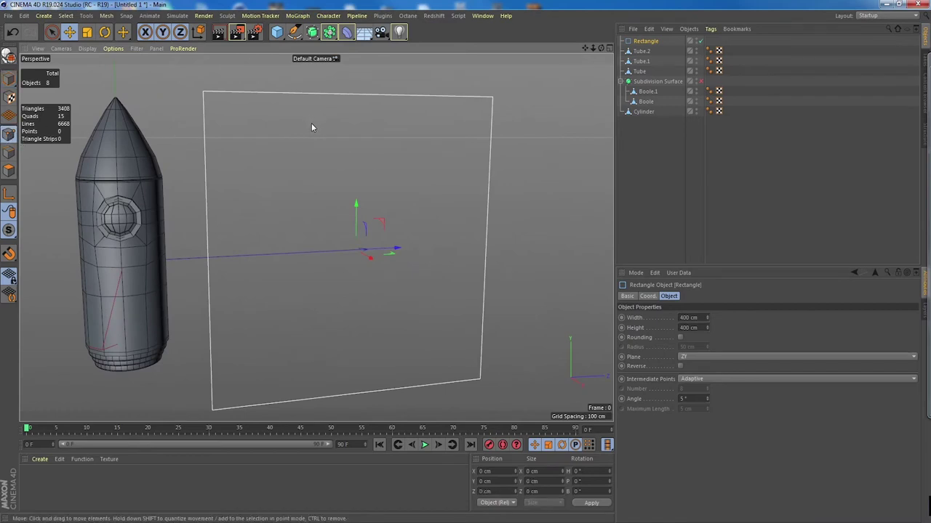
{"action": "left_click", "coordinate": [8, 56]}
{"action": "mouse_move", "coordinate": [312, 166]}
{"action": "left_mouse_down", "text": "alt"}
{"action": "mouse_move", "coordinate": [316, 146]}
{"action": "mouse_move", "coordinate": [354, 158]}
{"action": "mouse_move", "coordinate": [318, 165]}
{"action": "left_mouse_up", "text": "alt"}
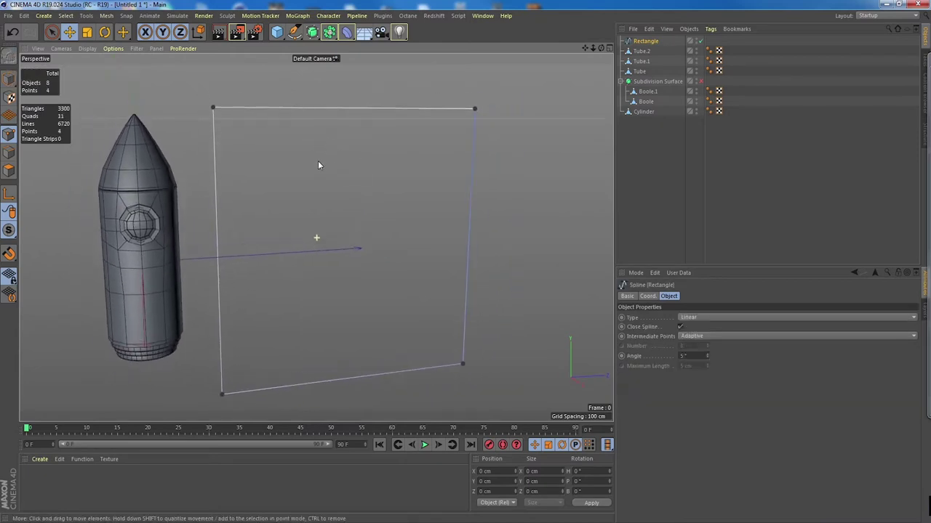
{"action": "mouse_move", "coordinate": [52, 32]}
{"action": "left_mouse_down"}
{"action": "mouse_move", "coordinate": [88, 45]}
{"action": "mouse_move", "coordinate": [102, 65]}
{"action": "left_mouse_up"}
{"action": "key", "text": "ctrl+a"}
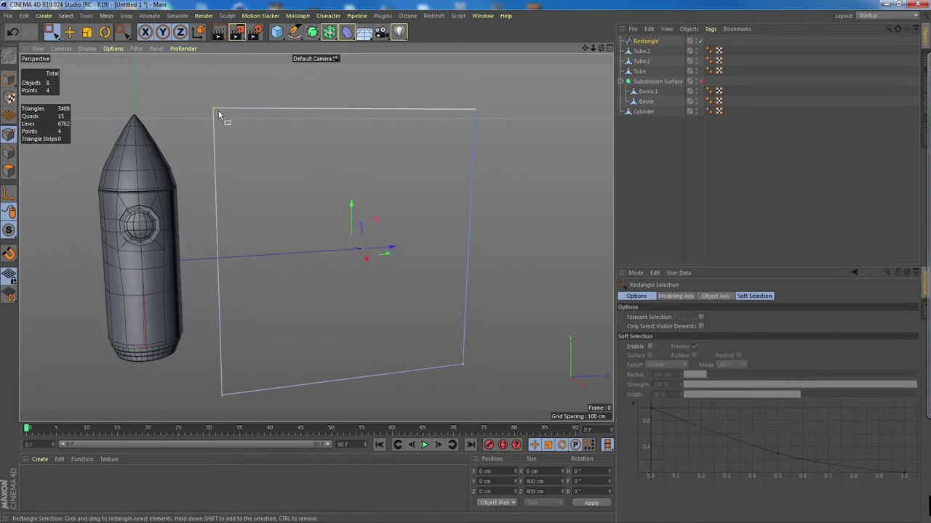
{"action": "right_click", "coordinate": [213, 107]}
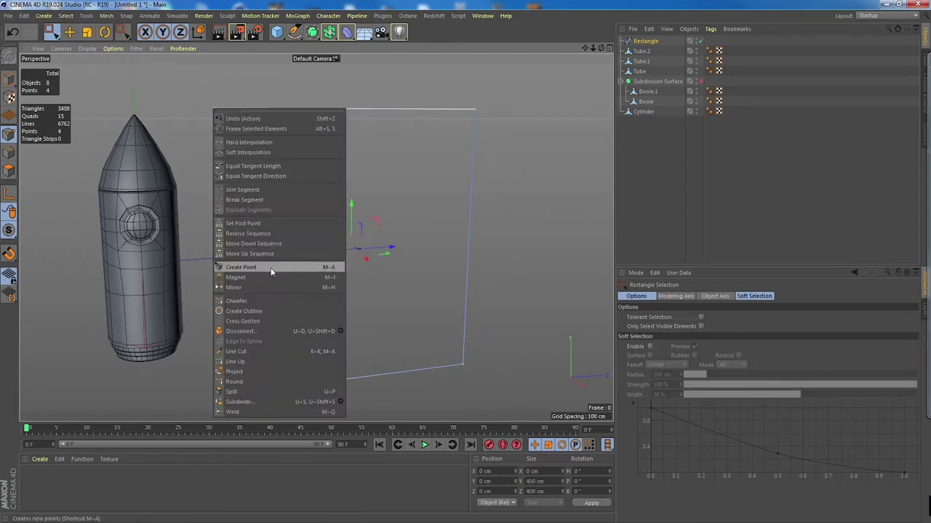
{"action": "left_click", "coordinate": [294, 189]}
{"action": "left_click_drag", "start_coordinate": [293, 187], "coordinate": [372, 178], "text": "alt"}
- Chamfer the spline's upper corner point farthest from the rocket into an arc with a radius of about 352.8 cm
{"action": "left_click", "coordinate": [69, 32]}
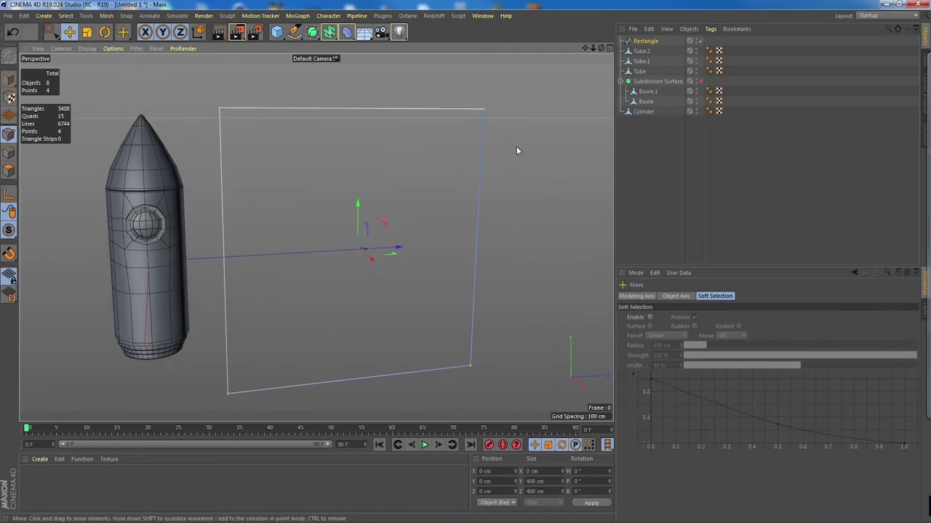
{"action": "left_click", "coordinate": [484, 109]}
{"action": "middle_click_drag", "start_coordinate": [485, 108], "coordinate": [445, 173], "text": "alt"}
{"action": "mouse_move", "coordinate": [445, 173]}
{"action": "left_mouse_down", "text": "alt"}
{"action": "mouse_move", "coordinate": [429, 175]}
{"action": "mouse_move", "coordinate": [437, 178]}
{"action": "left_mouse_up", "text": "alt"}
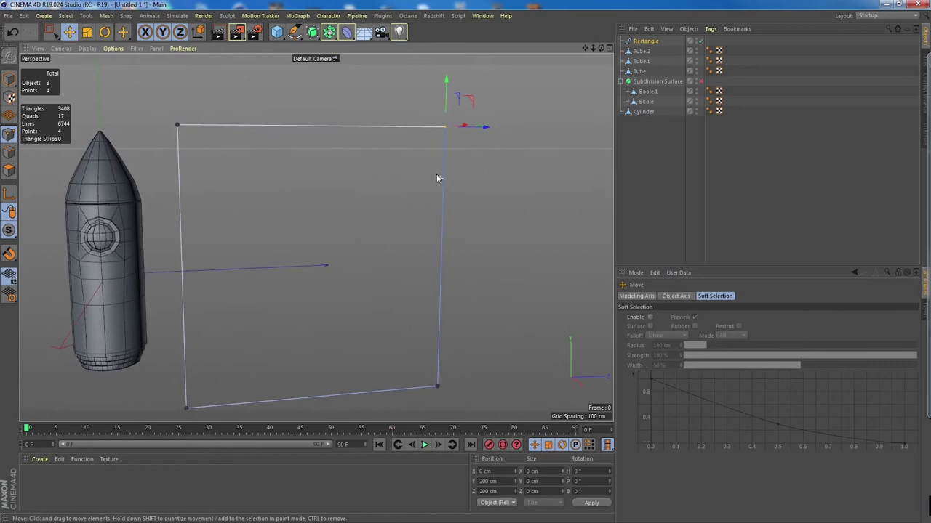
{"action": "right_click", "coordinate": [445, 128]}
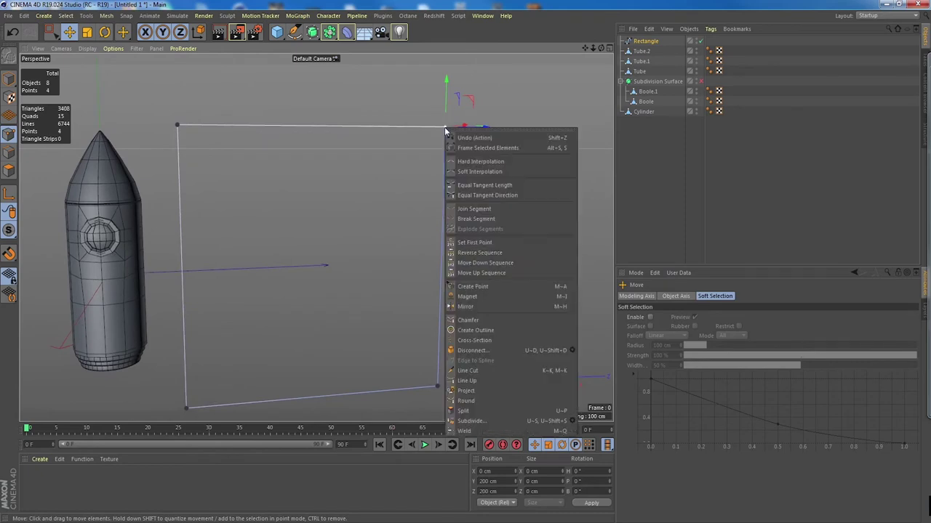
{"action": "left_click", "coordinate": [510, 320]}
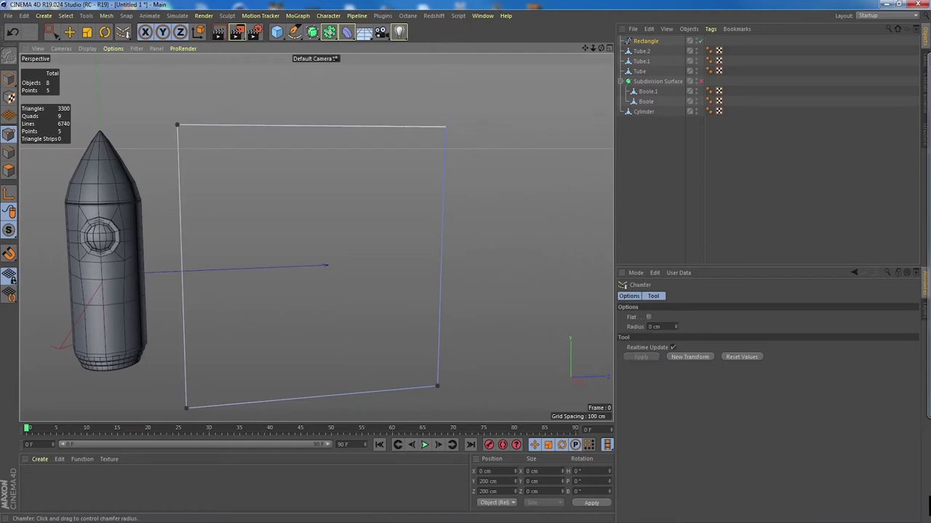
{"action": "left_click_drag", "start_coordinate": [444, 130], "coordinate": [420, 118]}
{"action": "left_click_drag", "start_coordinate": [676, 326], "coordinate": [676, 291]}
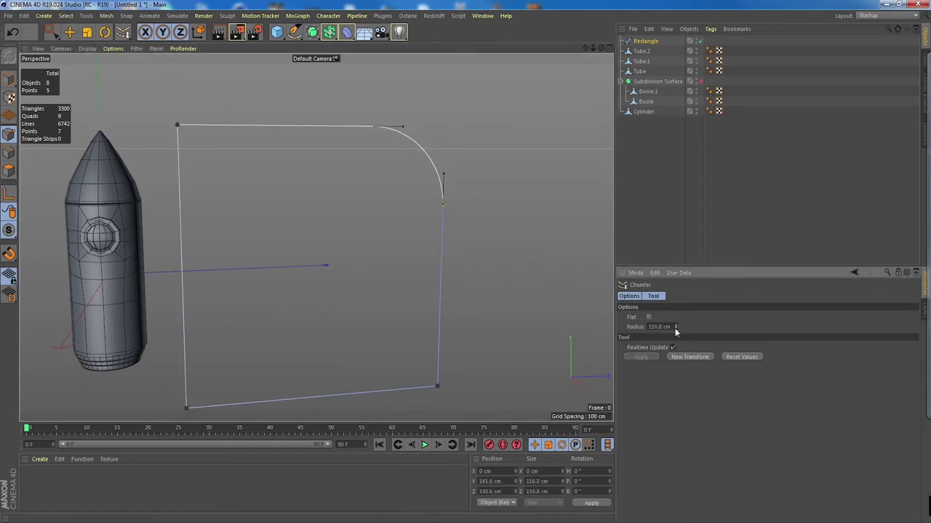
{"action": "left_click_drag", "start_coordinate": [677, 326], "coordinate": [676, 240]}
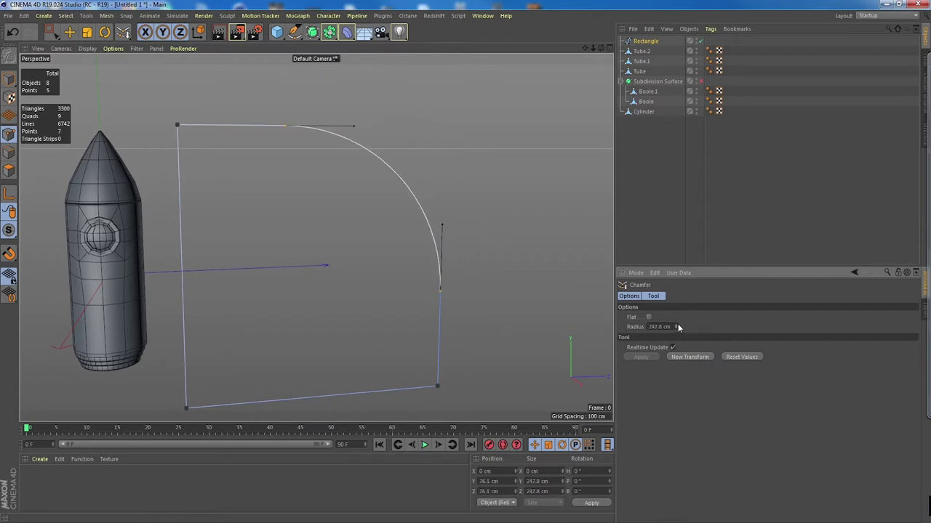
{"action": "mouse_move", "coordinate": [677, 326]}
{"action": "left_mouse_down"}
{"action": "mouse_move", "coordinate": [672, 349]}
{"action": "mouse_move", "coordinate": [674, 317]}
{"action": "mouse_move", "coordinate": [675, 329]}
{"action": "left_mouse_up"}
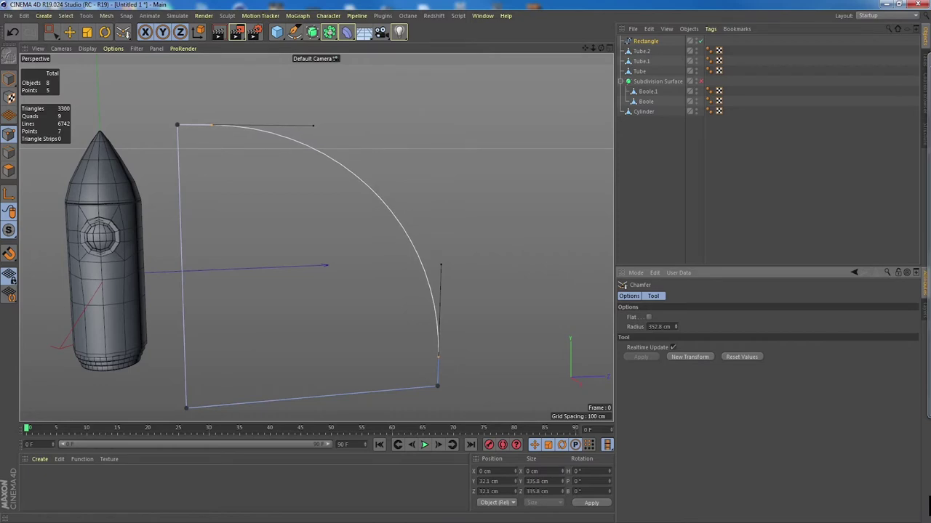
- Raise the spline's lower corner point nearest the rocket to about Y 101.4 cm
{"action": "left_click_drag", "start_coordinate": [556, 269], "coordinate": [504, 261], "text": "alt"}
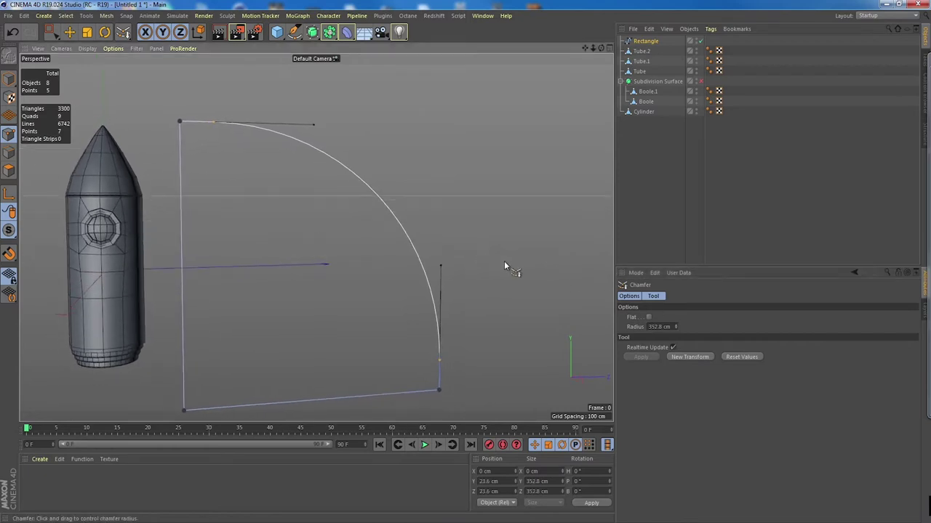
{"action": "left_click", "coordinate": [69, 32]}
{"action": "left_click_drag", "start_coordinate": [129, 98], "coordinate": [230, 228], "text": "alt"}
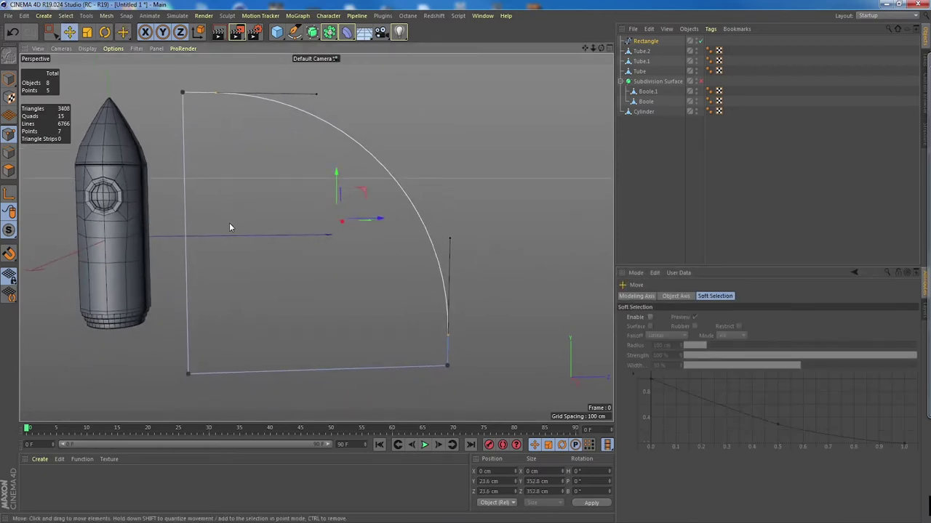
{"action": "left_click", "coordinate": [187, 375]}
{"action": "left_click_drag", "start_coordinate": [205, 371], "coordinate": [251, 160], "text": "alt"}
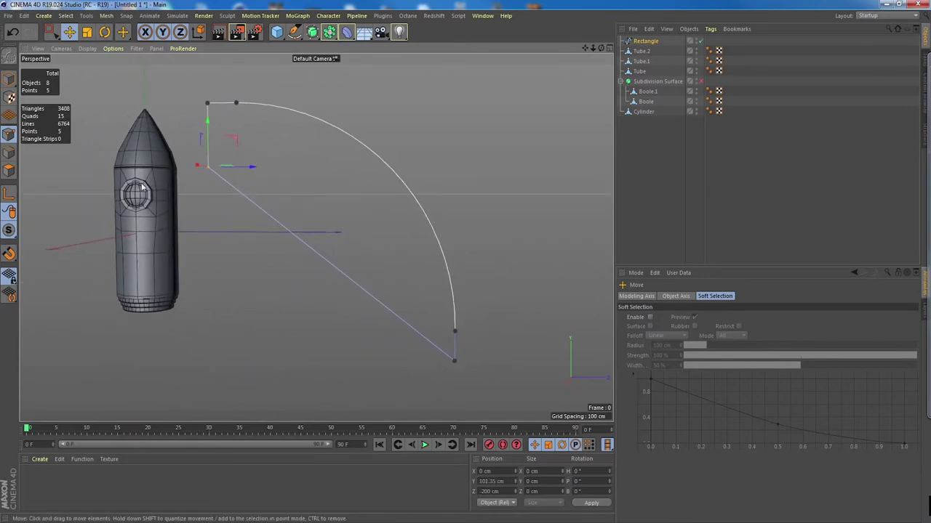
- Subdivide the slanted lower edge between the raised corner and the outer bottom point of the spline
{"action": "left_click", "coordinate": [455, 362], "text": "shift"}
{"action": "left_click_drag", "start_coordinate": [285, 314], "coordinate": [307, 256], "text": "alt"}
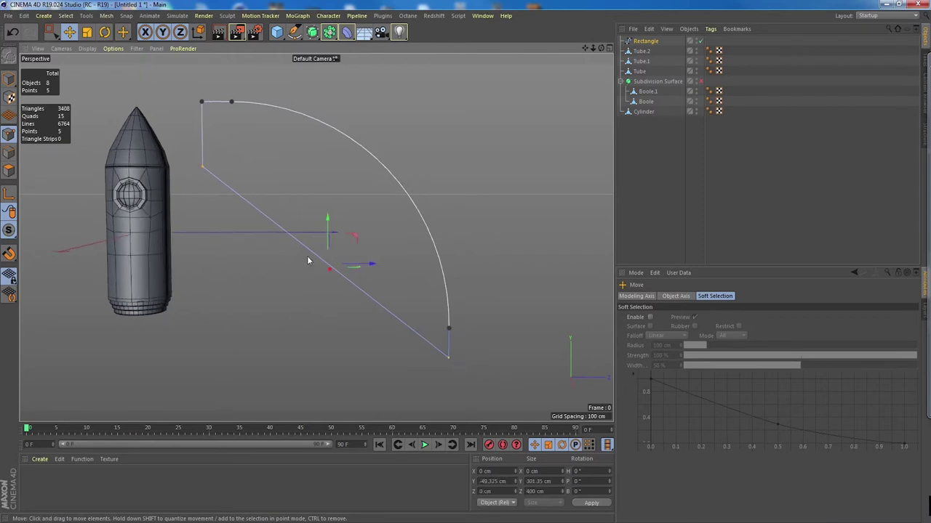
{"action": "right_click", "coordinate": [308, 253]}
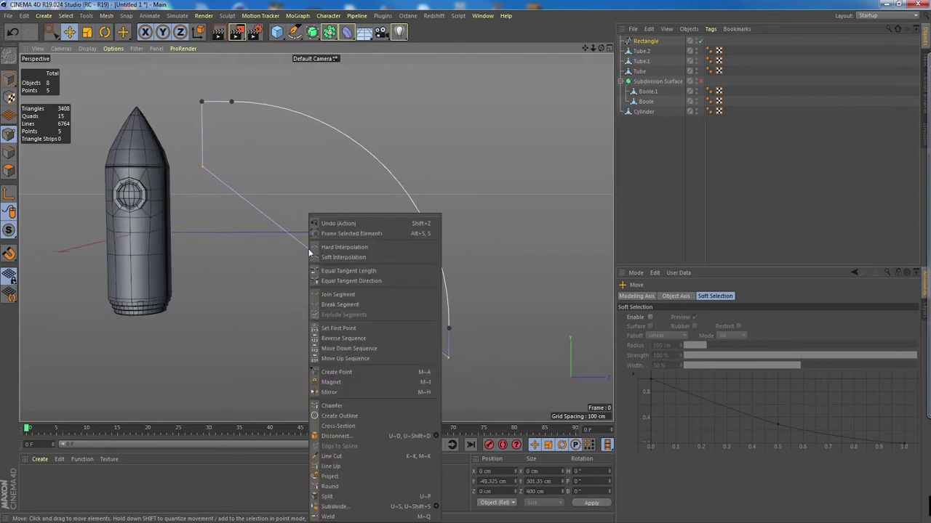
{"action": "left_click", "coordinate": [342, 504]}
- Raise the new midpoint of the slanted edge to about Y 52.3 cm
{"action": "left_click_drag", "start_coordinate": [332, 242], "coordinate": [327, 212]}
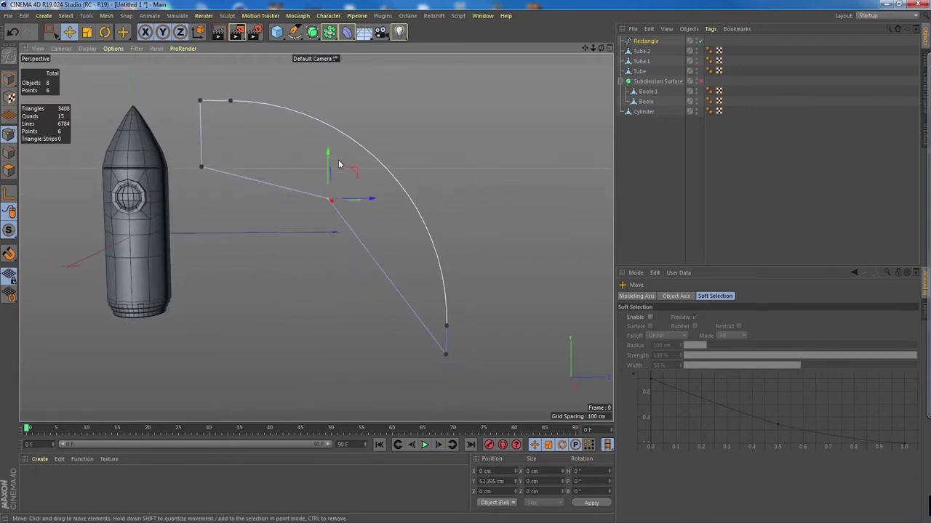
{"action": "mouse_move", "coordinate": [328, 165]}
{"action": "left_mouse_down"}
{"action": "mouse_move", "coordinate": [333, 173]}
{"action": "mouse_move", "coordinate": [329, 163]}
{"action": "left_mouse_up"}
{"action": "left_click_drag", "start_coordinate": [305, 250], "coordinate": [319, 213], "text": "alt"}
- Chamfer the midpoint of the spline's slanted lower edge into an arc with a radius of about 1180.6 cm
{"action": "right_click", "coordinate": [327, 199]}
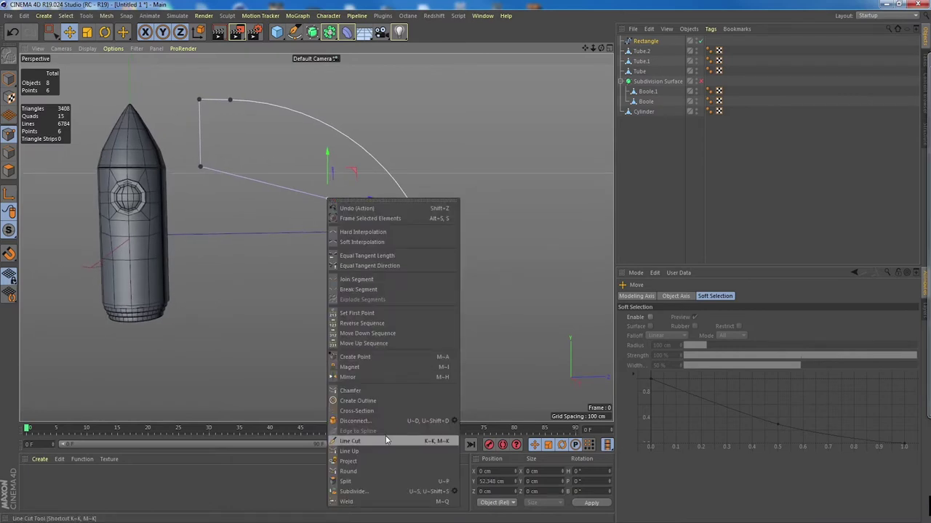
{"action": "left_click", "coordinate": [374, 390]}
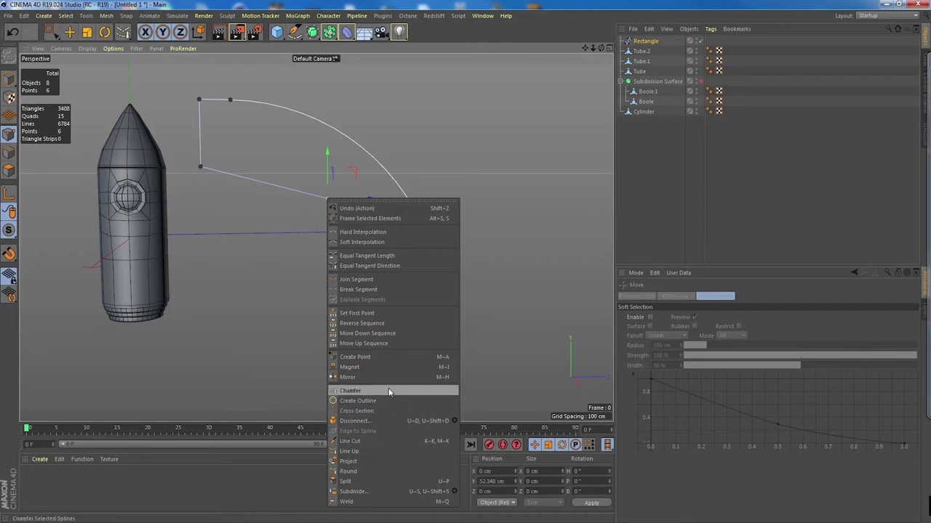
{"action": "left_click_drag", "start_coordinate": [326, 197], "coordinate": [328, 198]}
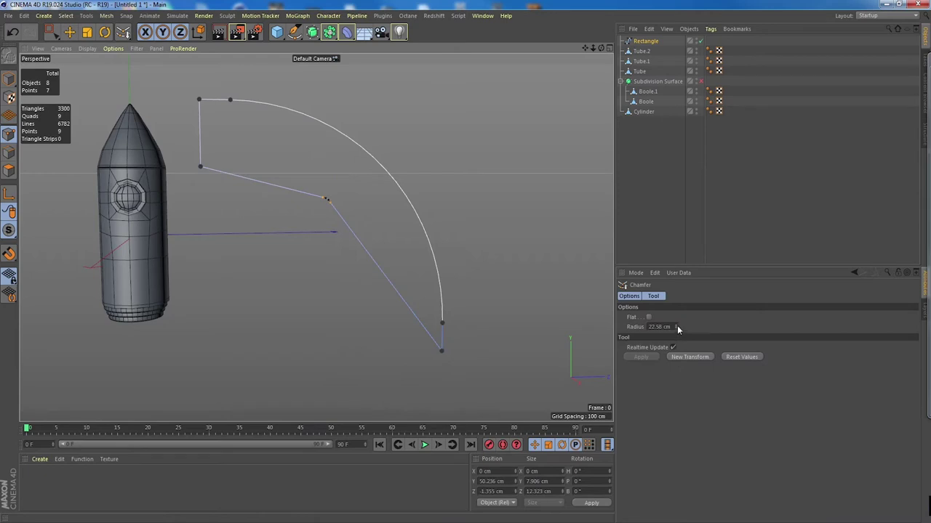
{"action": "left_click_drag", "start_coordinate": [676, 326], "coordinate": [828, 327]}
{"action": "left_click_drag", "start_coordinate": [764, 327], "coordinate": [770, 326]}
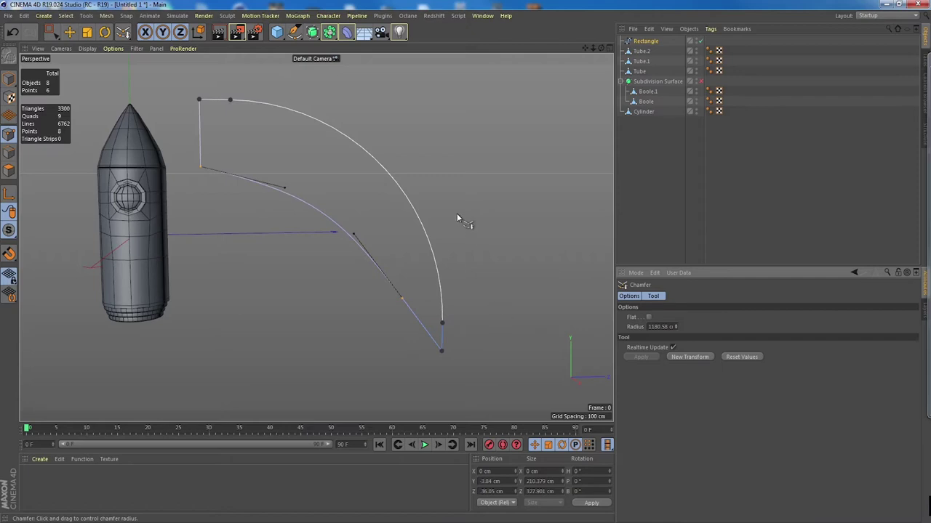
{"action": "left_click", "coordinate": [70, 33]}
{"action": "left_click_drag", "start_coordinate": [359, 165], "coordinate": [347, 168], "text": "alt"}
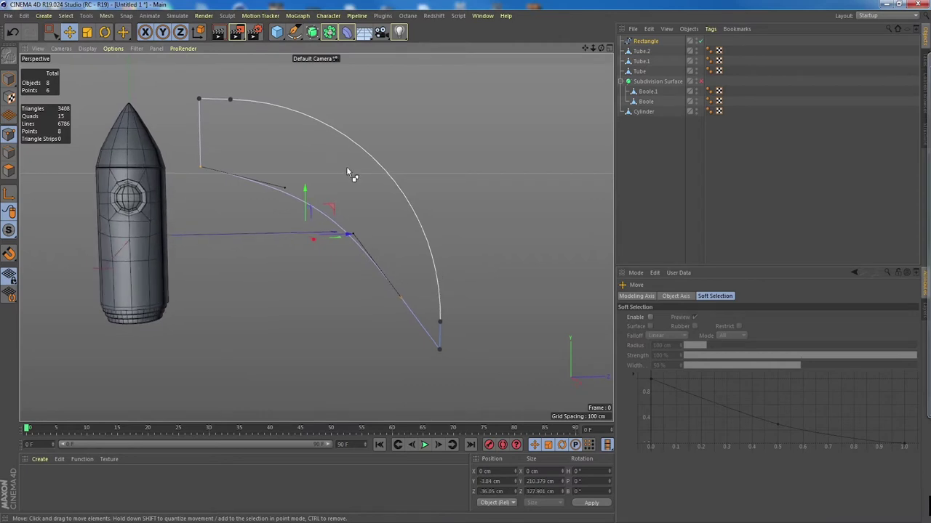
{"action": "key", "text": "ctrl+z"}
{"action": "right_click", "coordinate": [229, 101]}
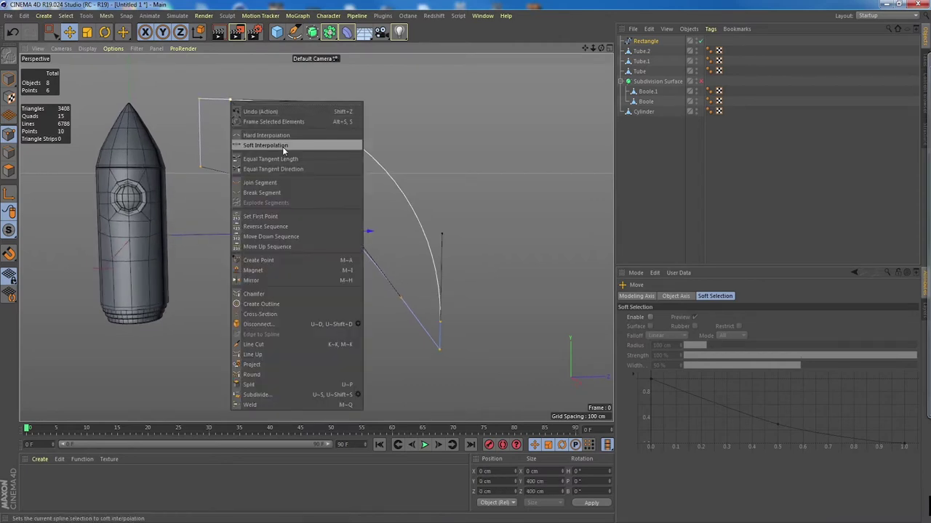
{"action": "left_click", "coordinate": [301, 190]}
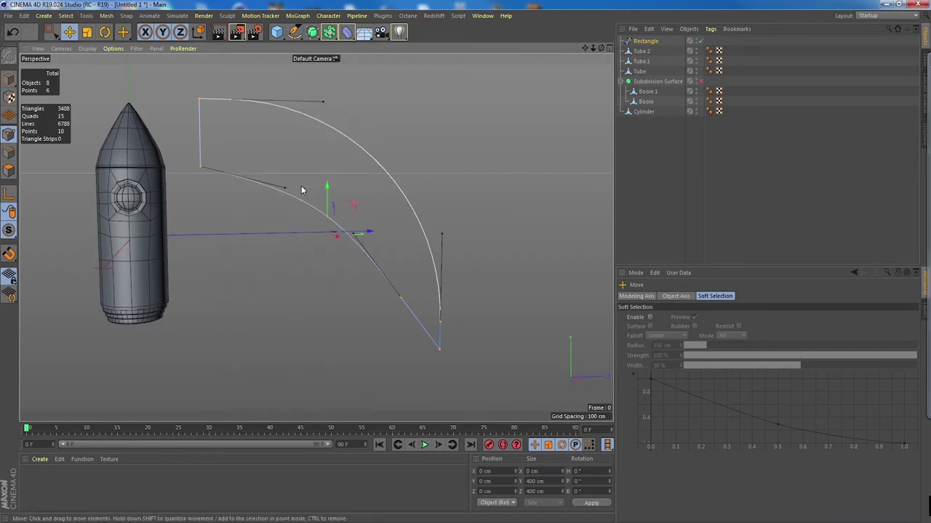
{"action": "left_click", "coordinate": [213, 201]}
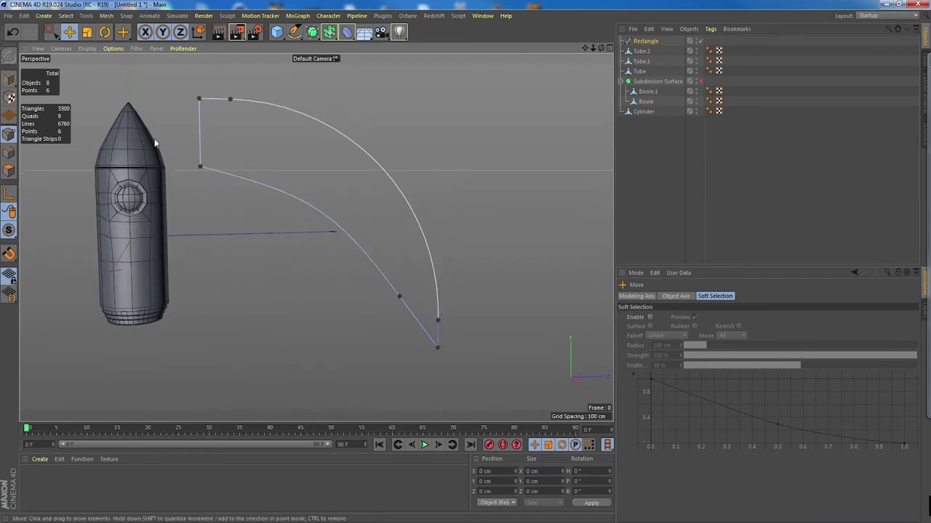
- Try to lower the spline's inner lower corner point nearest the rocket to about Y 79 cm
{"action": "left_click", "coordinate": [201, 167]}
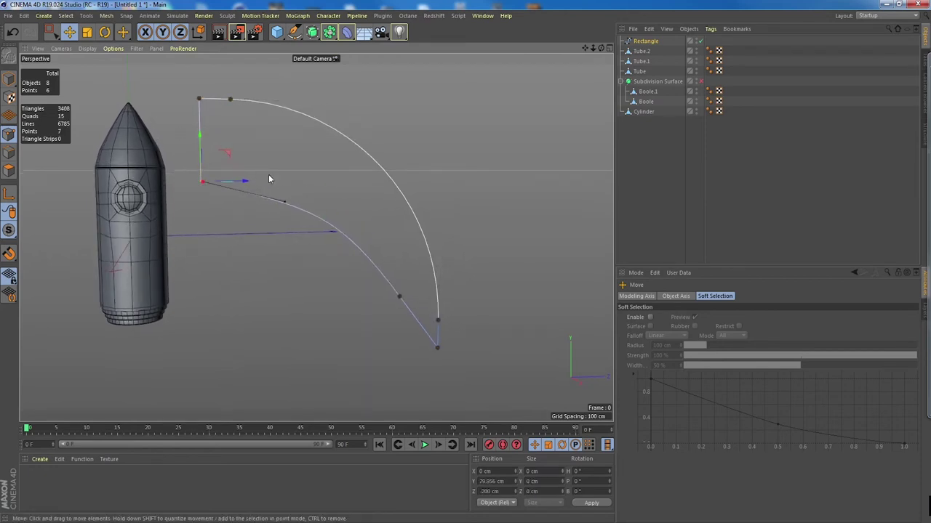
{"action": "left_click_drag", "start_coordinate": [289, 209], "coordinate": [310, 242], "text": "alt"}
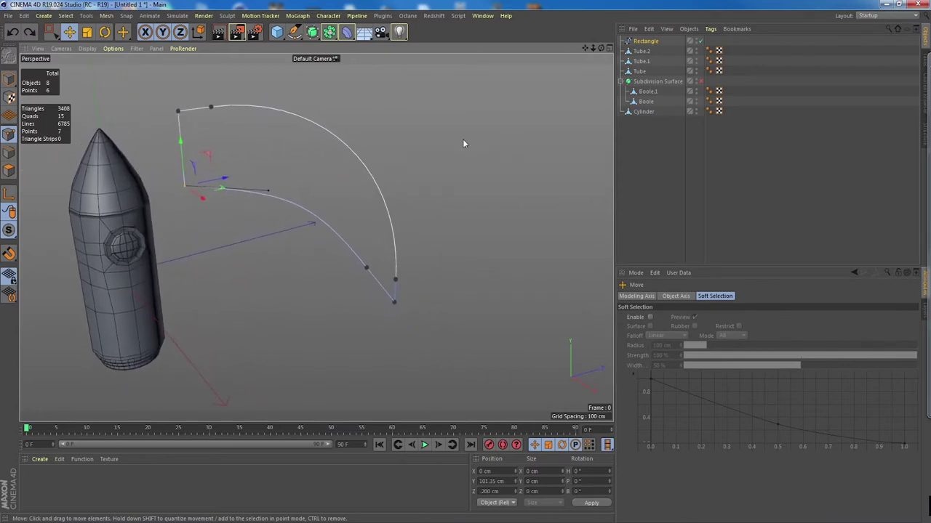
{"action": "left_click_drag", "start_coordinate": [463, 140], "coordinate": [474, 138], "text": "alt"}
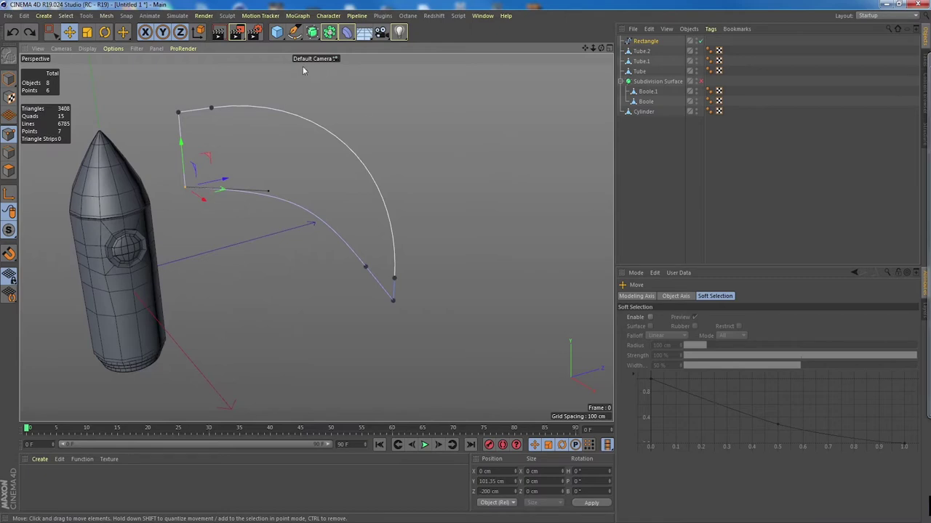
- Add an Extrude generator and place the fin's rectangle spline inside it
{"action": "left_click_drag", "start_coordinate": [312, 32], "coordinate": [432, 50]}
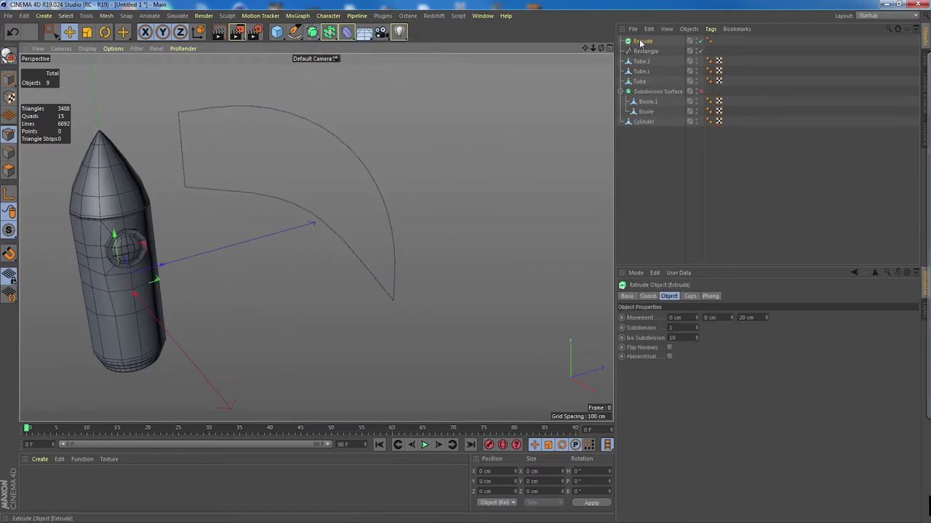
{"action": "left_click", "coordinate": [644, 51]}
{"action": "left_click_drag", "start_coordinate": [640, 45], "coordinate": [641, 43]}
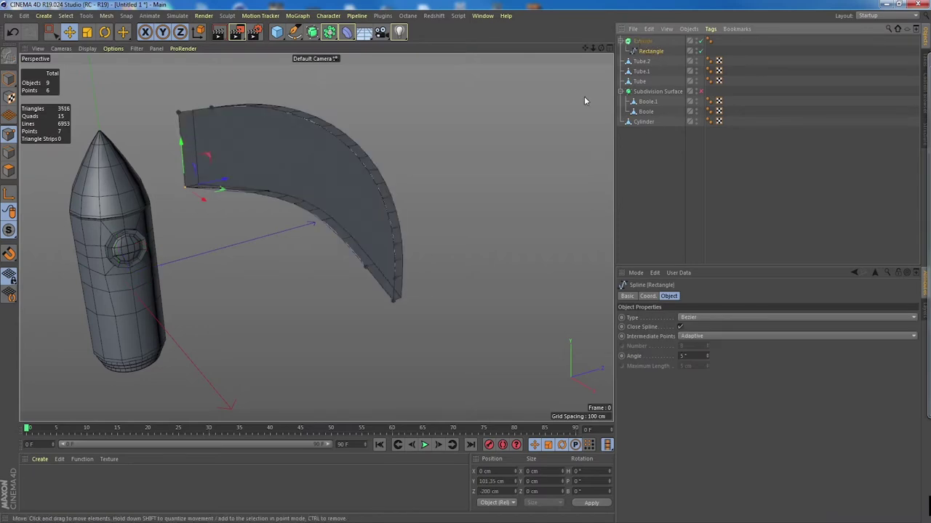
{"action": "left_click_drag", "start_coordinate": [419, 175], "coordinate": [343, 180], "text": "alt"}
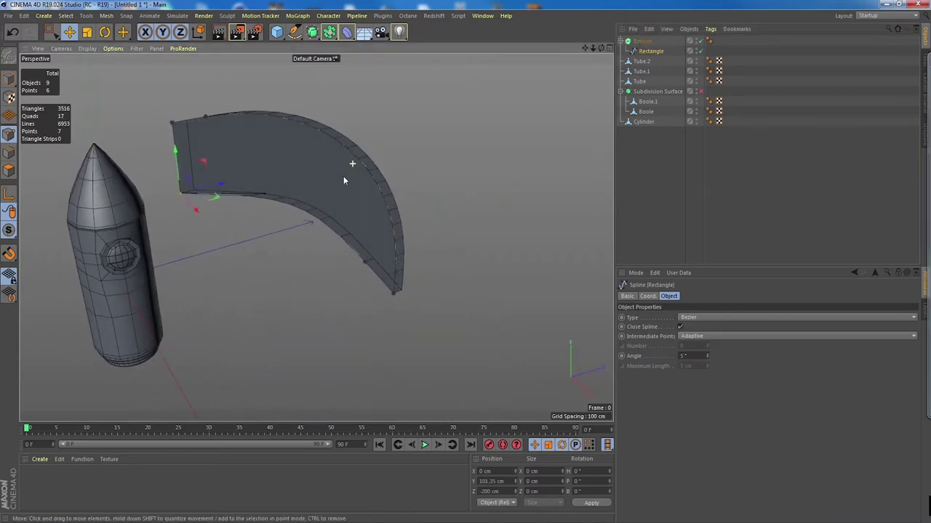
- Set the Extrude movement to 26 cm in X and 0 cm in Z so the fin thickens sideways
{"action": "left_click", "coordinate": [648, 297]}
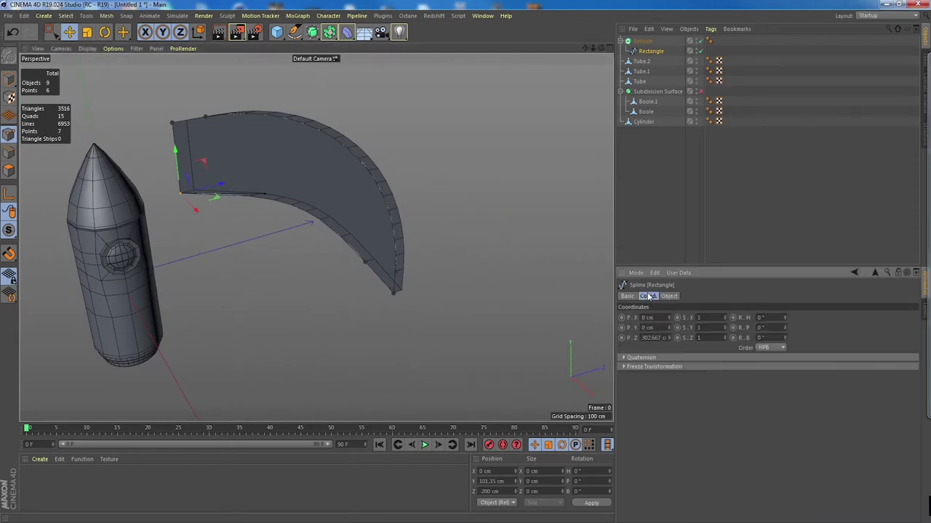
{"action": "left_click", "coordinate": [642, 41]}
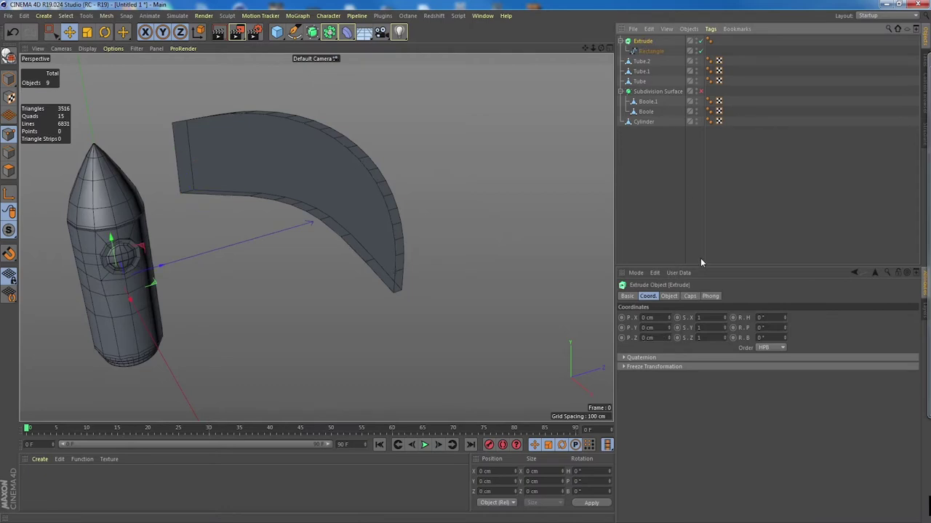
{"action": "left_click", "coordinate": [668, 295]}
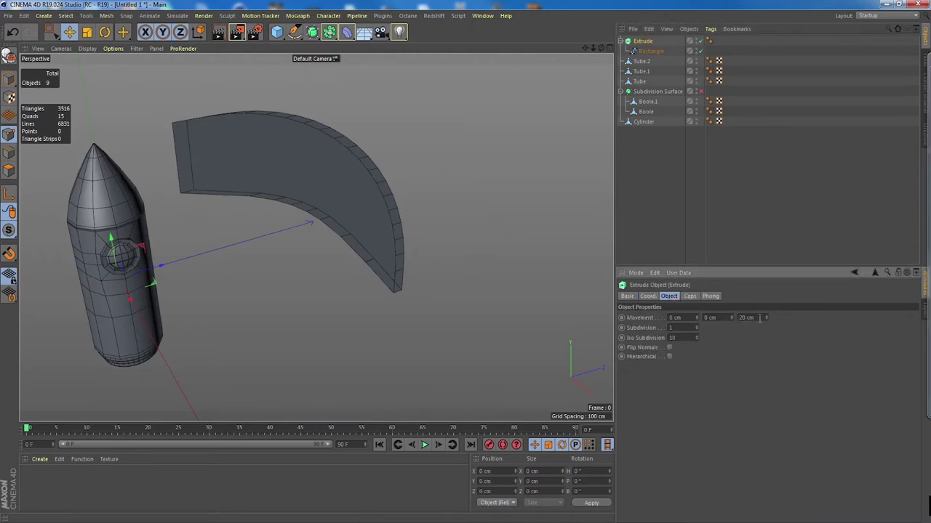
{"action": "left_click", "coordinate": [763, 321]}
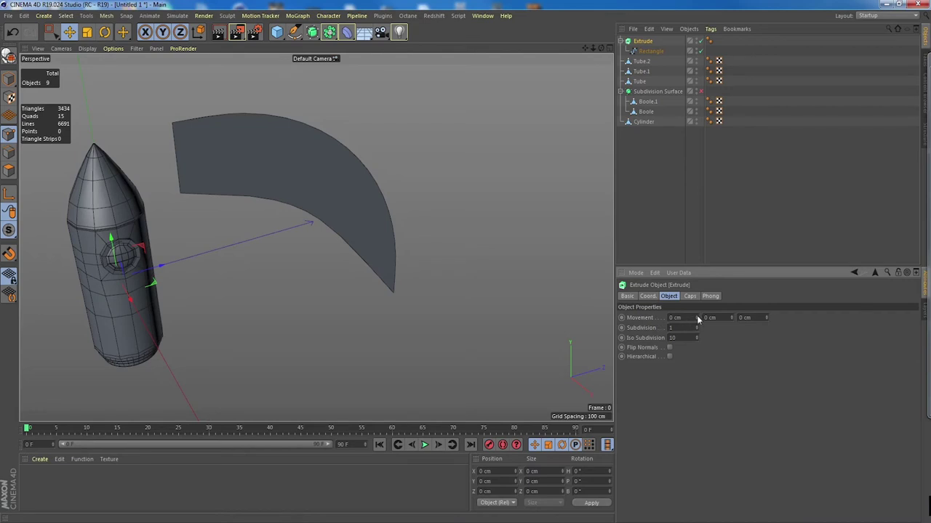
{"action": "left_click_drag", "start_coordinate": [696, 318], "coordinate": [717, 318]}
{"action": "mouse_move", "coordinate": [378, 198]}
{"action": "left_mouse_down", "text": "alt"}
{"action": "mouse_move", "coordinate": [412, 195]}
{"action": "mouse_move", "coordinate": [378, 201]}
{"action": "mouse_move", "coordinate": [377, 210]}
{"action": "left_mouse_up", "text": "alt"}
{"action": "left_click_drag", "start_coordinate": [273, 158], "coordinate": [339, 183], "text": "alt"}
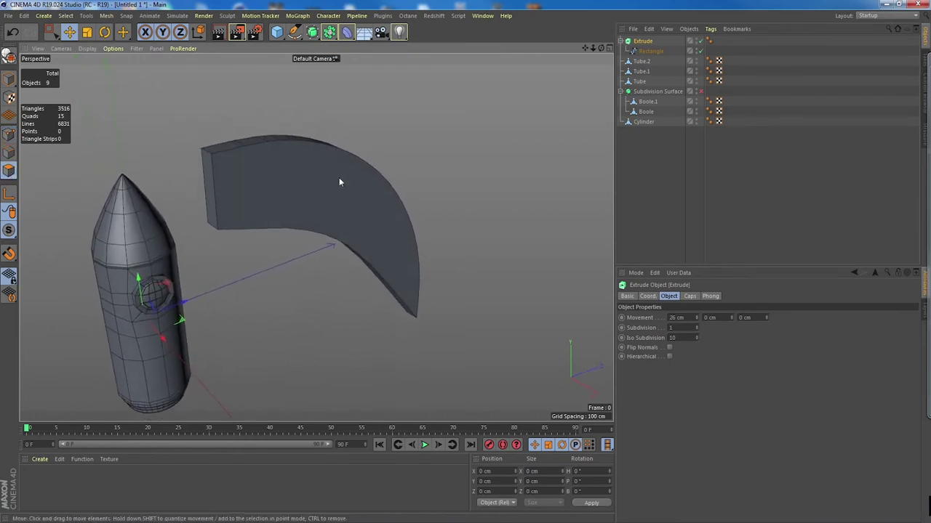
- Merge the Extrude generator and its rectangle spline into one polygon object with Connect Objects + Delete
{"action": "left_click", "coordinate": [649, 52], "text": "ctrl"}
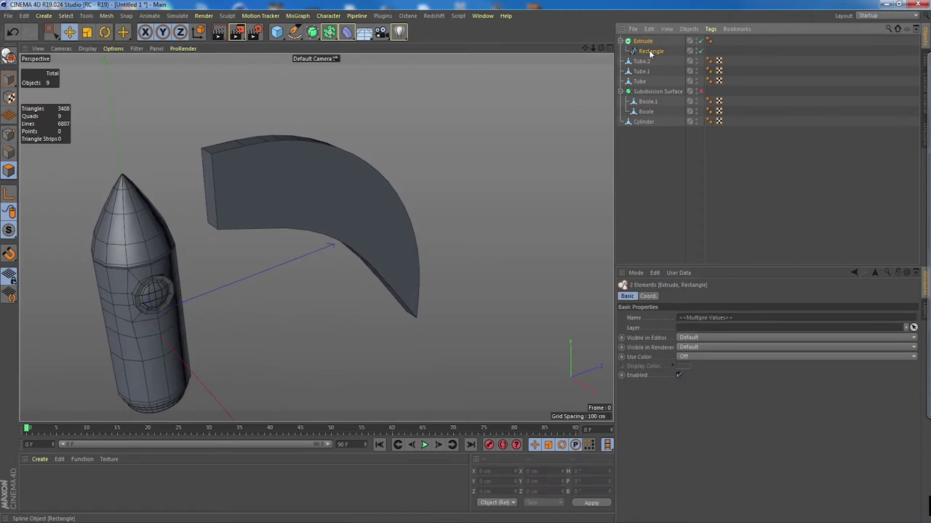
{"action": "right_click", "coordinate": [649, 54]}
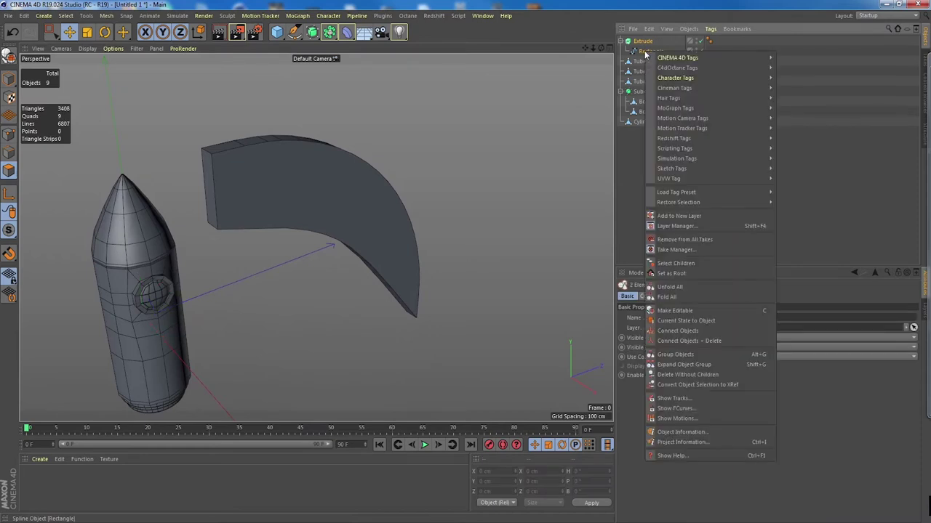
{"action": "left_click", "coordinate": [730, 342]}
- Delete every polygon of the fin except the flat front face by inverting the face selection
{"action": "left_click_drag", "start_coordinate": [416, 187], "coordinate": [404, 188], "text": "alt"}
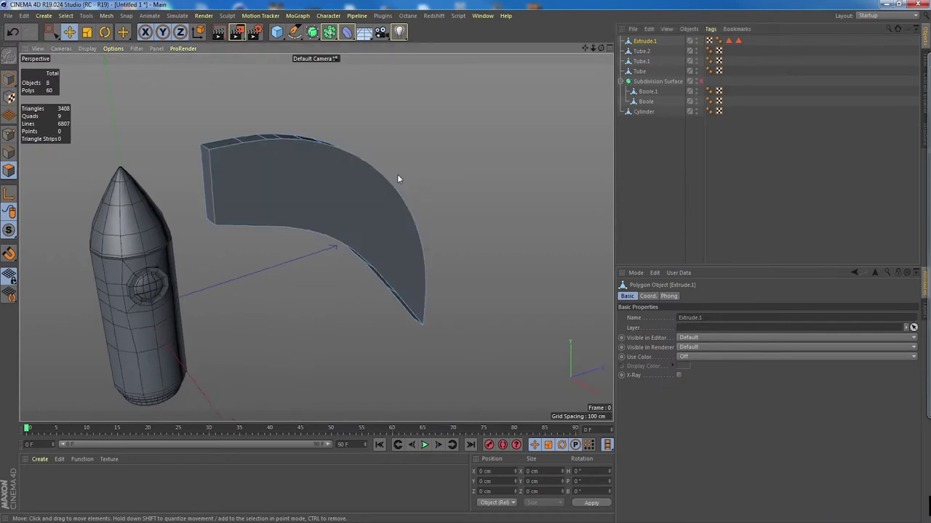
{"action": "left_click", "coordinate": [341, 198]}
{"action": "left_click_drag", "start_coordinate": [341, 198], "coordinate": [341, 198], "text": "alt"}
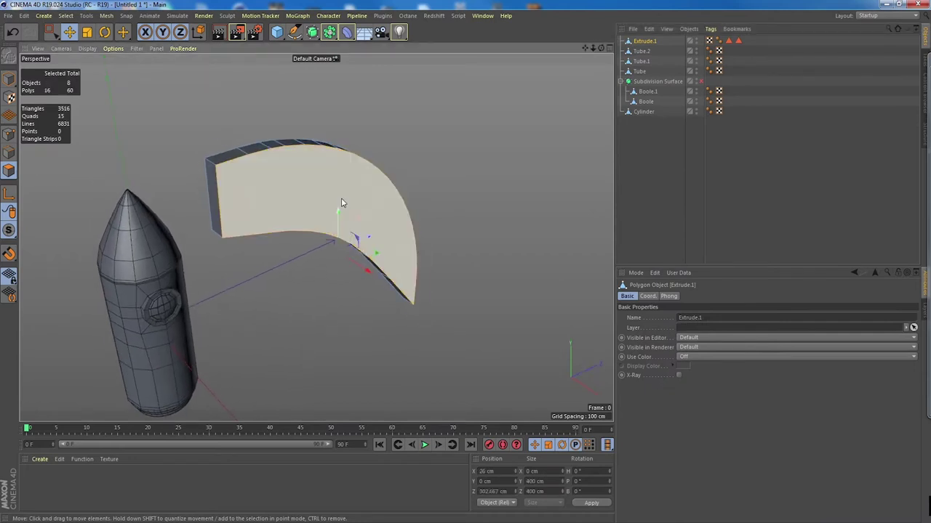
{"action": "key", "text": "u"}
{"action": "key", "text": "i"}
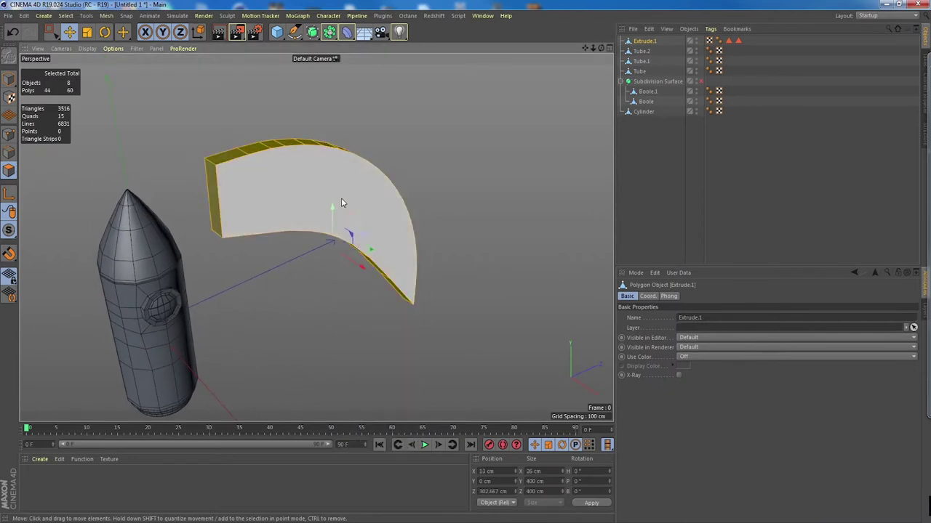
{"action": "key", "text": "Delete"}
- Select all points of the fin and Optimize the mesh to remove stray and duplicate points
{"action": "left_click_drag", "start_coordinate": [341, 198], "coordinate": [218, 157], "text": "alt"}
{"action": "left_click", "coordinate": [9, 134]}
{"action": "left_click", "coordinate": [9, 79]}
{"action": "left_click", "coordinate": [8, 134]}
{"action": "left_click_drag", "start_coordinate": [285, 115], "coordinate": [300, 203], "text": "alt"}
{"action": "left_click_drag", "start_coordinate": [245, 134], "coordinate": [264, 160], "text": "alt"}
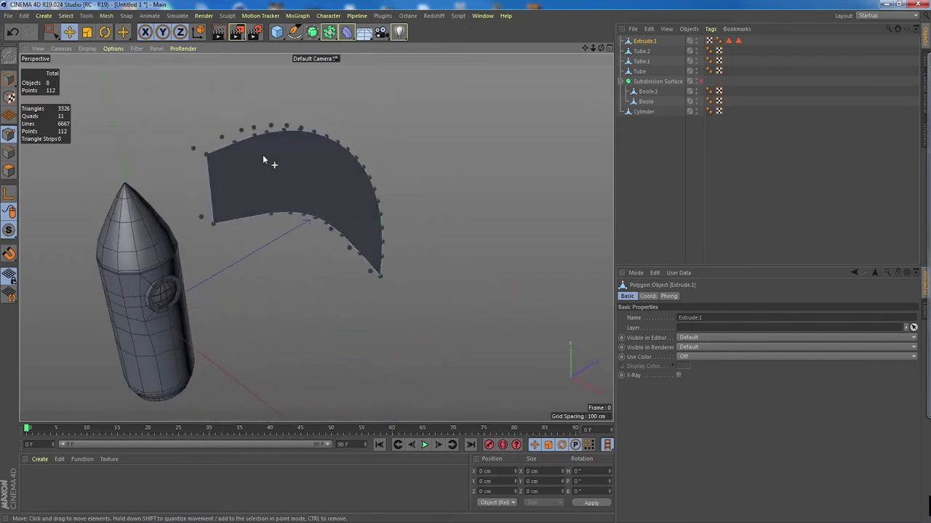
{"action": "left_click", "coordinate": [9, 171]}
{"action": "key", "text": "ctrl+a"}
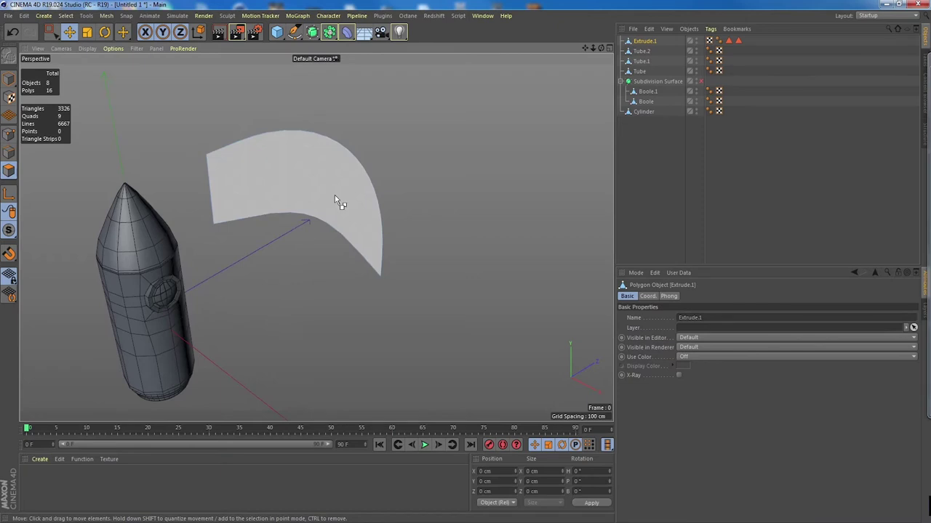
{"action": "left_click", "coordinate": [8, 134]}
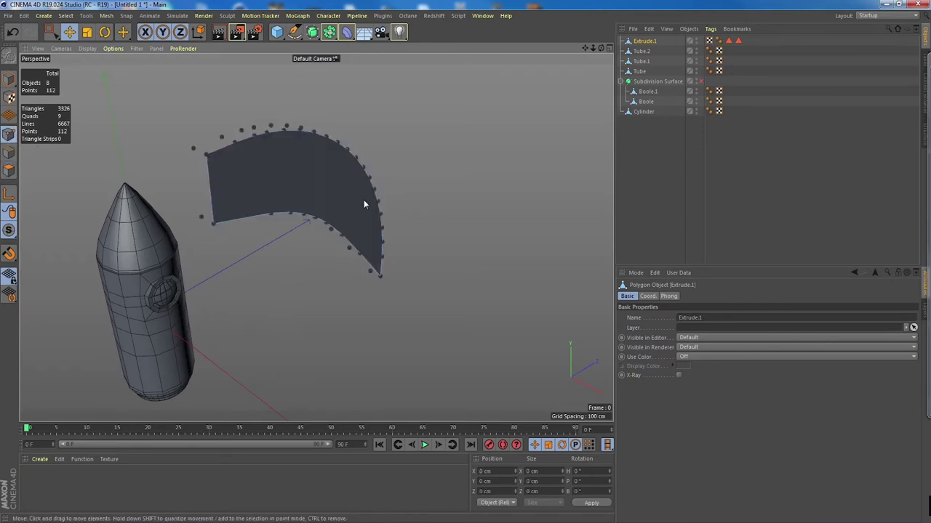
{"action": "key", "text": "ctrl+a"}
{"action": "right_click", "coordinate": [320, 171]}
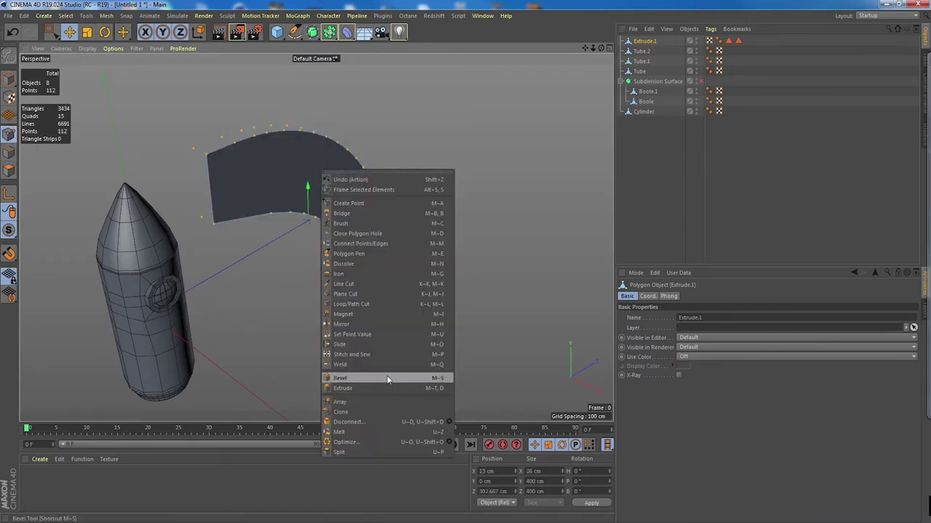
{"action": "left_click", "coordinate": [378, 442]}
- Delete nine alternate points along the fin's outer arc, starting with the one beside the upper inner corner
{"action": "left_click_drag", "start_coordinate": [304, 153], "coordinate": [257, 179], "text": "alt"}
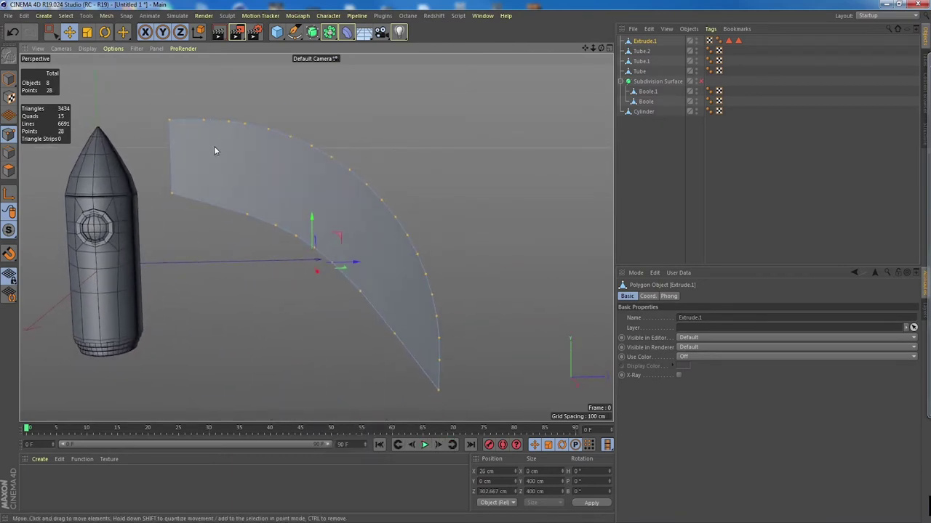
{"action": "left_click_drag", "start_coordinate": [216, 150], "coordinate": [221, 143], "text": "alt"}
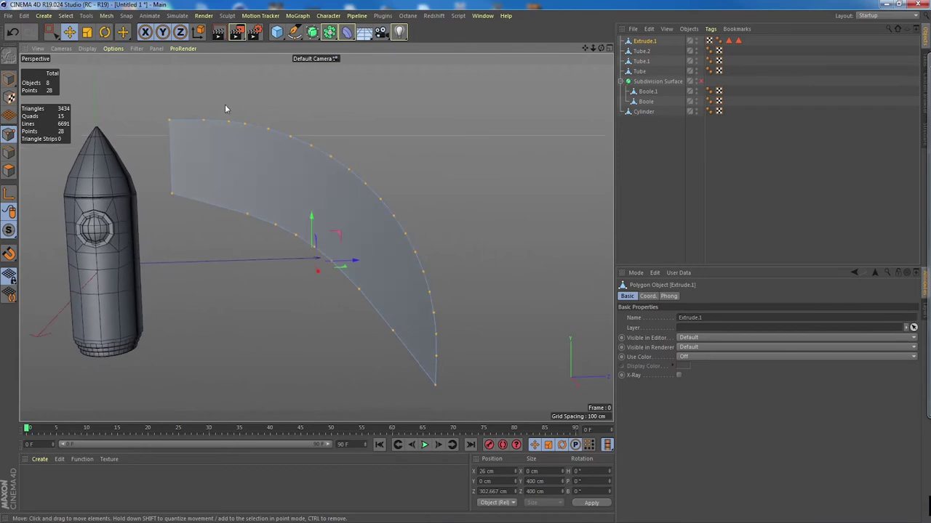
{"action": "left_click", "coordinate": [203, 119]}
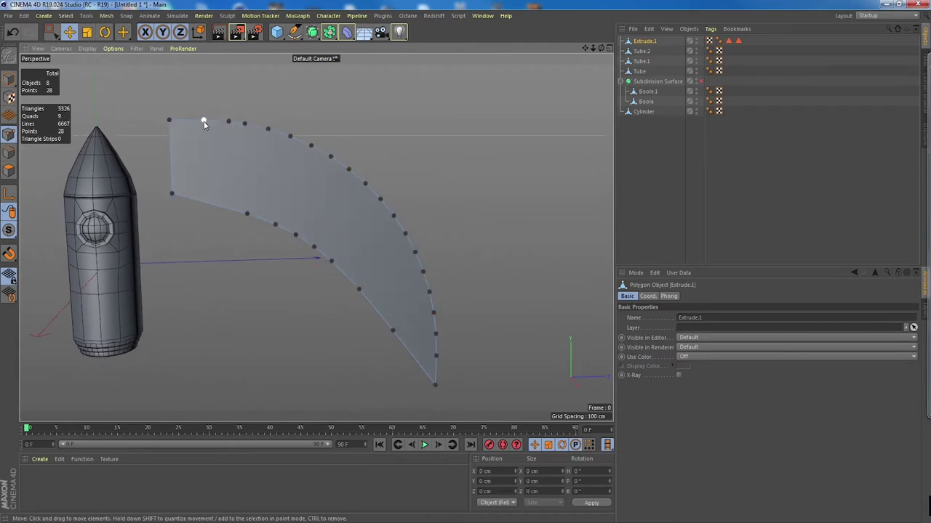
{"action": "left_click", "coordinate": [245, 122], "text": "shift"}
{"action": "left_click", "coordinate": [290, 138], "text": "shift"}
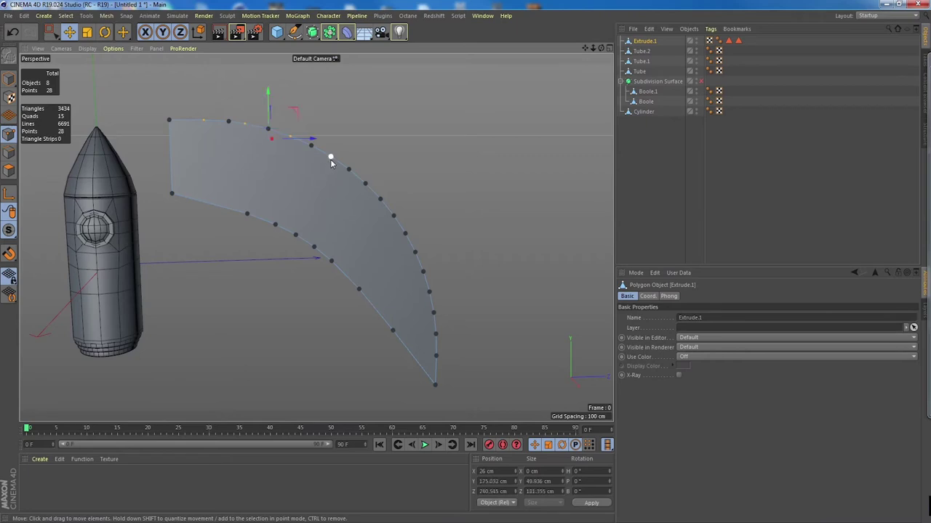
{"action": "left_click", "coordinate": [366, 184], "text": "shift"}
{"action": "left_click", "coordinate": [393, 215], "text": "shift"}
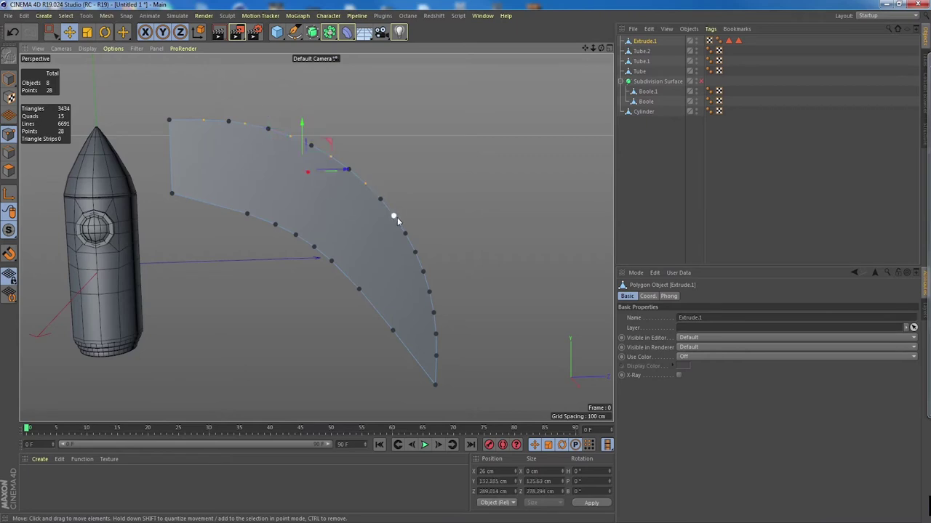
{"action": "left_click", "coordinate": [415, 253], "text": "shift"}
{"action": "left_click", "coordinate": [431, 292], "text": "shift"}
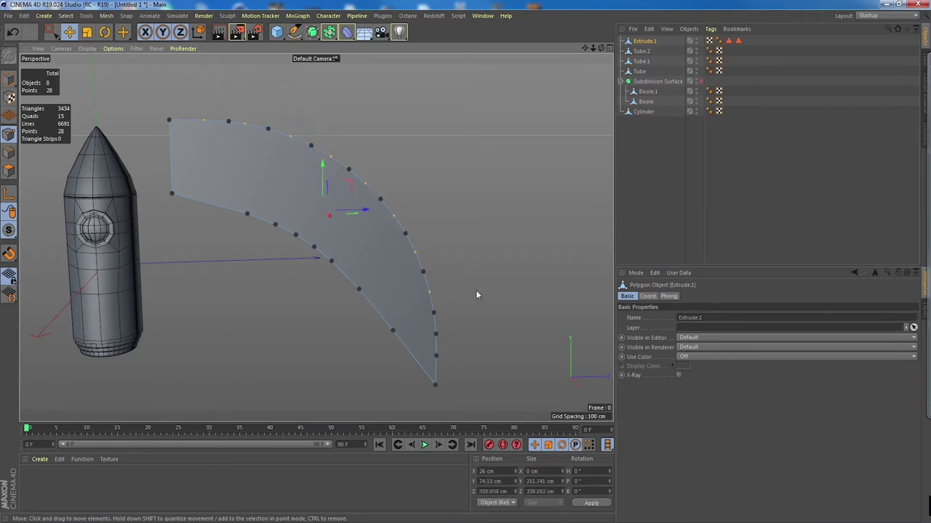
{"action": "left_click", "coordinate": [436, 335], "text": "shift"}
{"action": "key", "text": "Delete"}
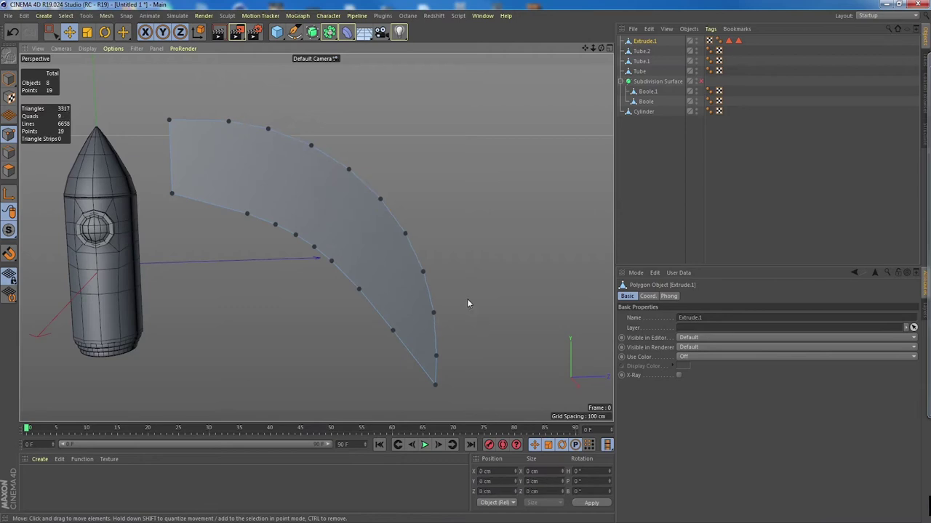
- Delete two more points along the fin's inner arc, the second and fourth from the lower corner of the straight end
{"action": "left_click", "coordinate": [275, 226]}
{"action": "left_click", "coordinate": [314, 248], "text": "shift"}
{"action": "key", "text": "Delete"}
- Try to slide the inner-arc point nearest the straight end along its edge toward the lower corner
{"action": "mouse_move", "coordinate": [268, 168]}
{"action": "left_mouse_down", "text": "alt"}
{"action": "mouse_move", "coordinate": [275, 171]}
{"action": "mouse_move", "coordinate": [268, 168]}
{"action": "left_mouse_up", "text": "alt"}
{"action": "middle_click_drag", "start_coordinate": [268, 168], "coordinate": [281, 176], "text": "alt"}
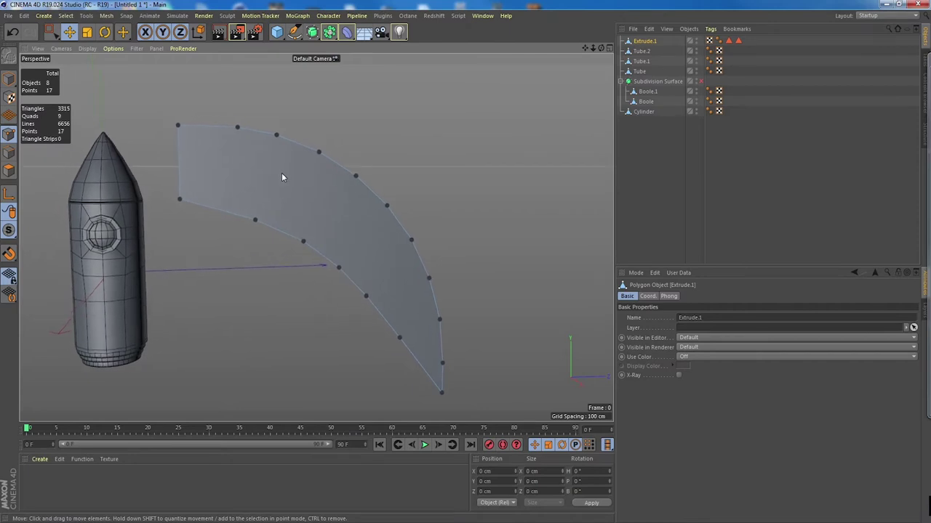
{"action": "left_click_drag", "start_coordinate": [280, 175], "coordinate": [273, 174], "text": "alt"}
{"action": "left_click", "coordinate": [255, 220]}
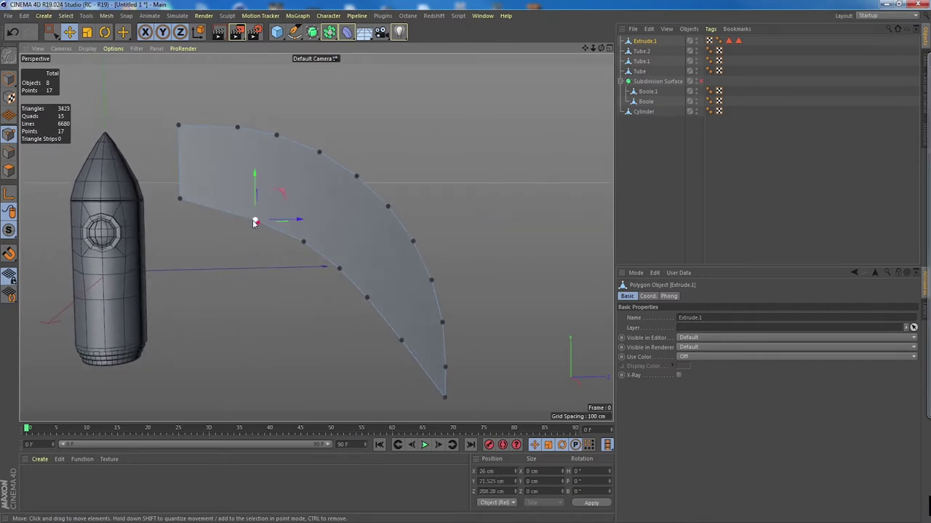
{"action": "right_click", "coordinate": [255, 220]}
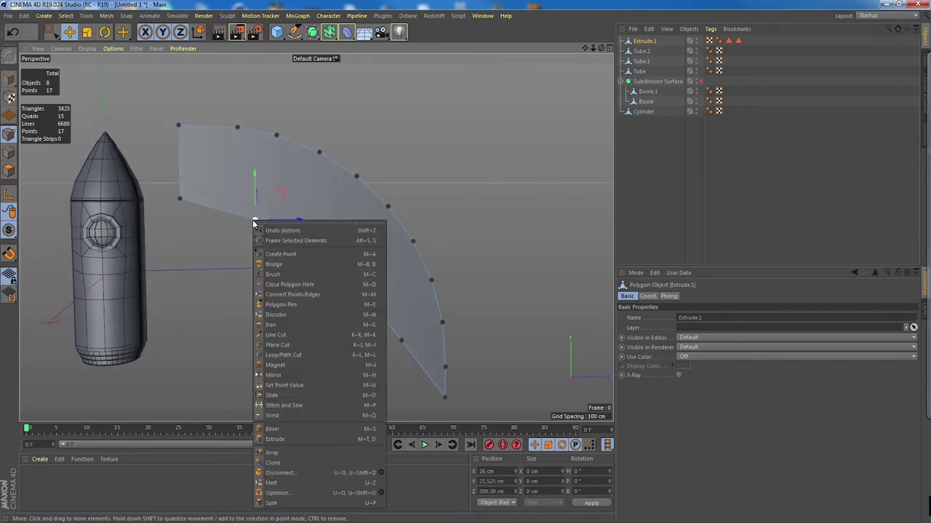
{"action": "left_click", "coordinate": [320, 397]}
{"action": "left_click_drag", "start_coordinate": [255, 221], "coordinate": [230, 211]}
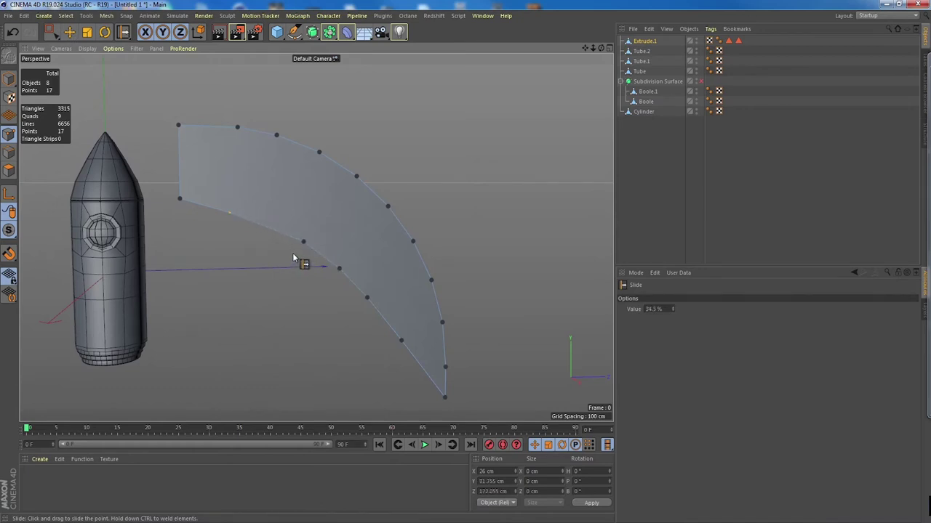
{"action": "key", "text": "ctrl+z"}
- Move the first inner-arc point beside the straight end to about Y 84 cm, Z 191 cm, and raise its neighbour slightly to smooth the curve
{"action": "key", "text": "e"}
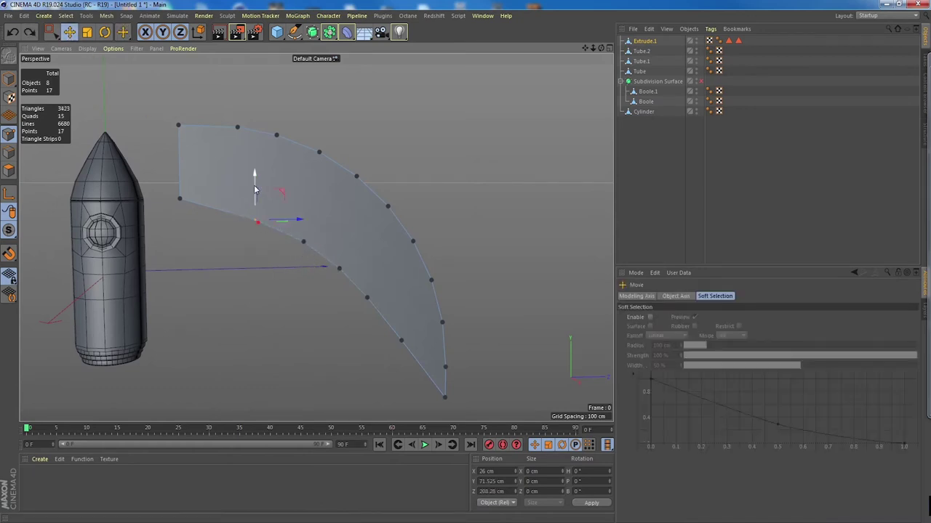
{"action": "left_click_drag", "start_coordinate": [254, 189], "coordinate": [256, 181]}
{"action": "left_click_drag", "start_coordinate": [297, 213], "coordinate": [284, 214]}
{"action": "left_click_drag", "start_coordinate": [245, 186], "coordinate": [242, 218]}
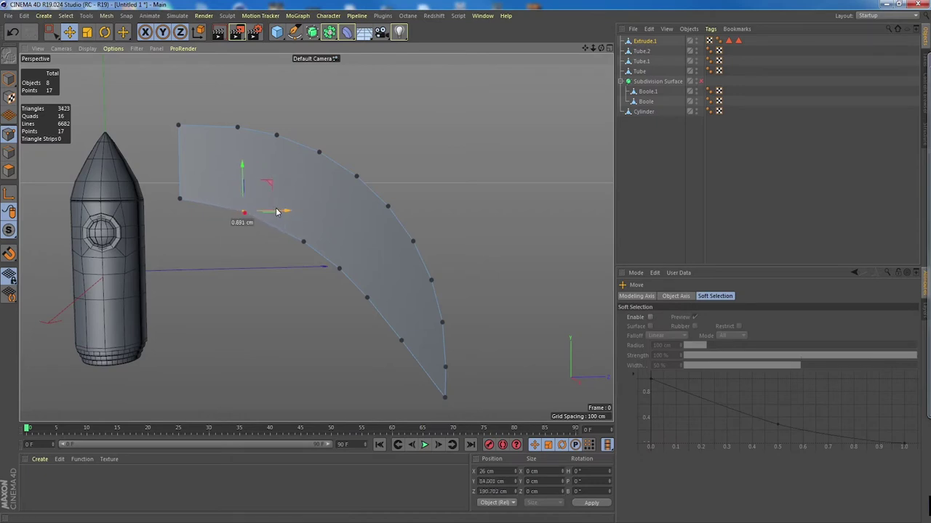
{"action": "left_click", "coordinate": [304, 241]}
{"action": "left_click_drag", "start_coordinate": [303, 200], "coordinate": [303, 211]}
- Shift the remaining three inner-arc points toward the tip slightly outward along Z to even out the curve
{"action": "left_click", "coordinate": [340, 270]}
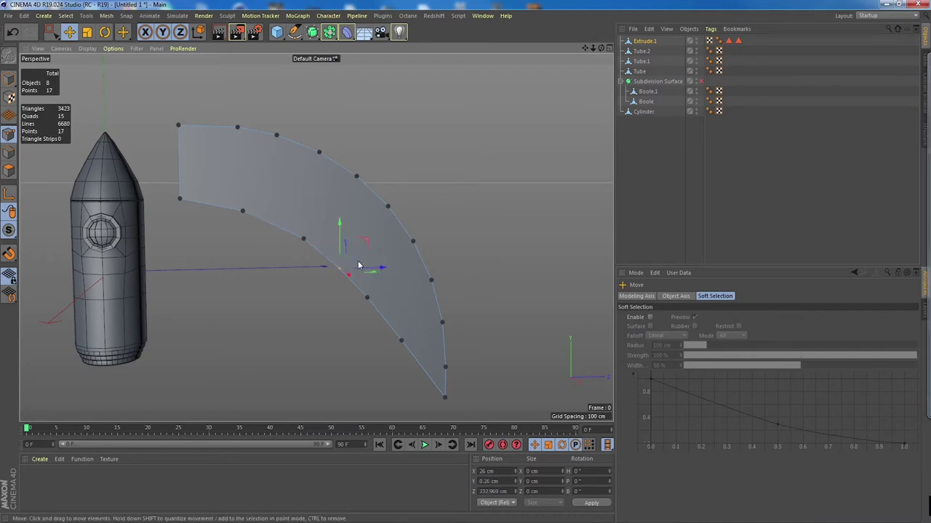
{"action": "left_click", "coordinate": [368, 298]}
{"action": "left_click_drag", "start_coordinate": [397, 298], "coordinate": [397, 301]}
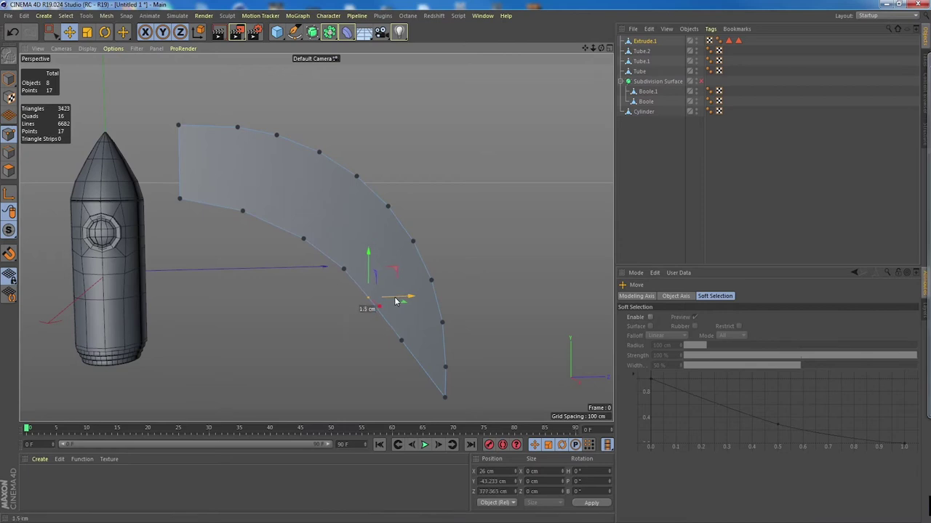
{"action": "left_click", "coordinate": [400, 341]}
{"action": "left_click_drag", "start_coordinate": [429, 341], "coordinate": [431, 344]}
{"action": "left_click", "coordinate": [505, 338]}
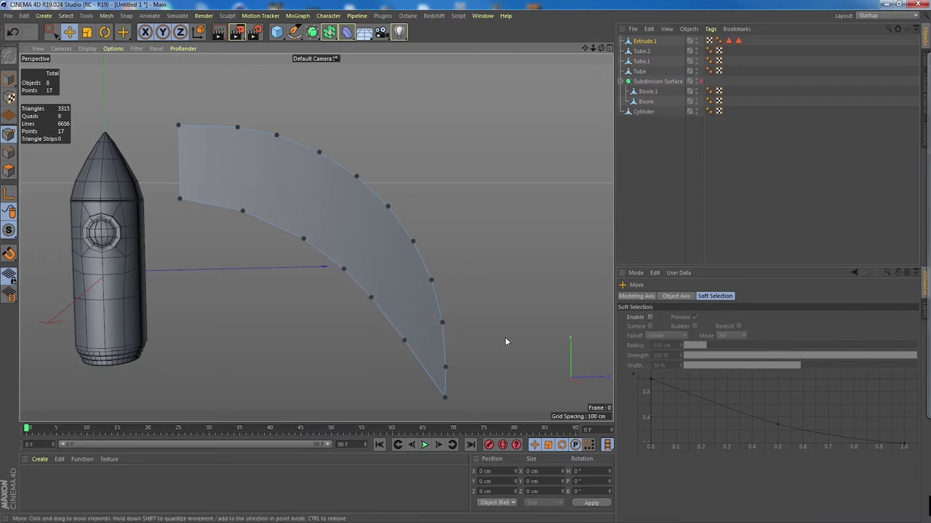
- Line Cut across the fin from the first two inner-arc points to the first and third outer-arc points past the straight end
{"action": "left_click_drag", "start_coordinate": [292, 187], "coordinate": [268, 178], "text": "alt"}
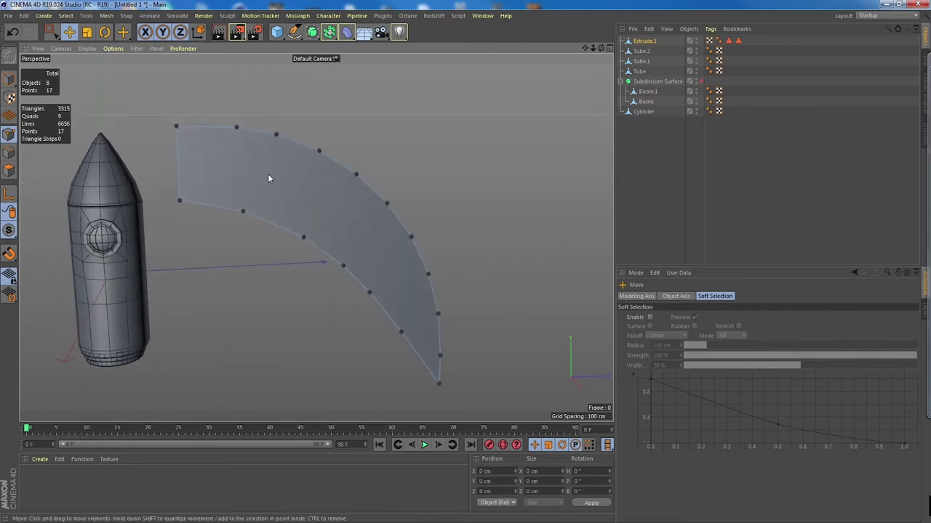
{"action": "right_click", "coordinate": [265, 172]}
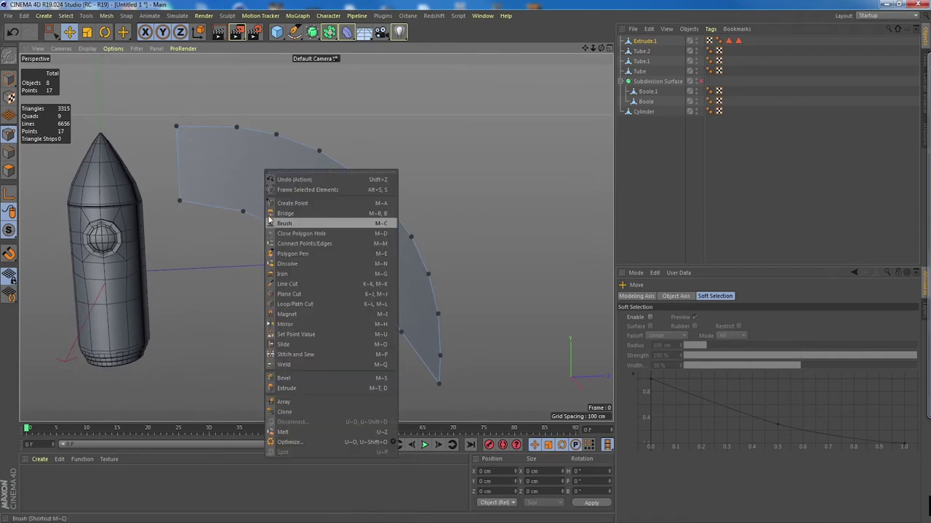
{"action": "left_click", "coordinate": [315, 284]}
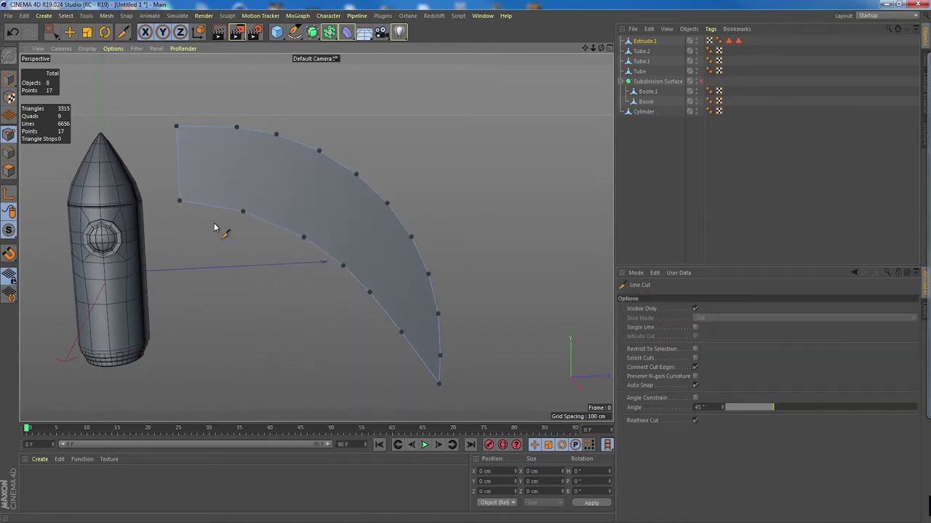
{"action": "left_click", "coordinate": [243, 212]}
{"action": "left_click", "coordinate": [237, 128]}
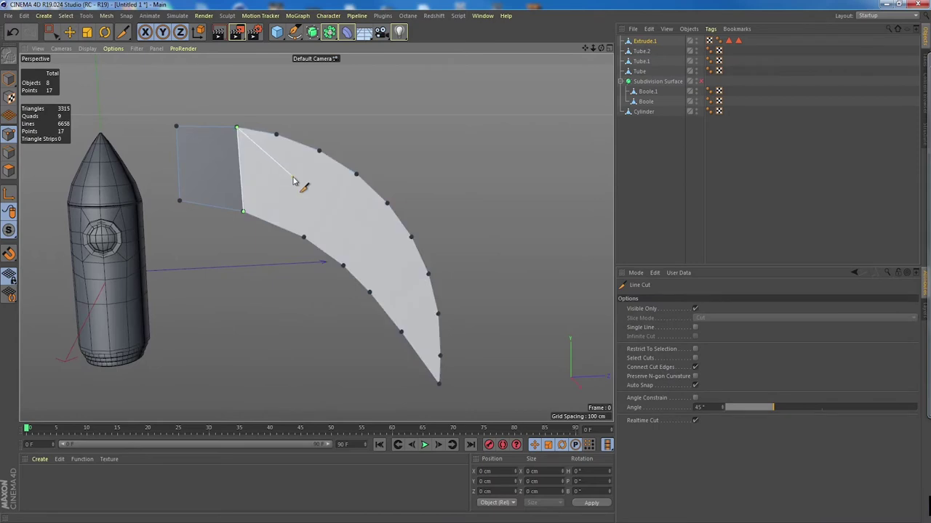
{"action": "left_click", "coordinate": [304, 237]}
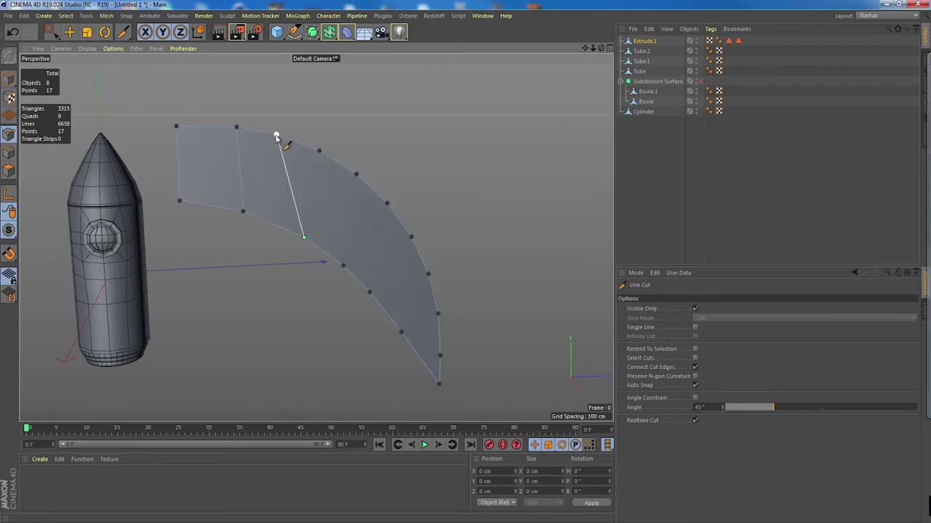
{"action": "left_click", "coordinate": [319, 150]}
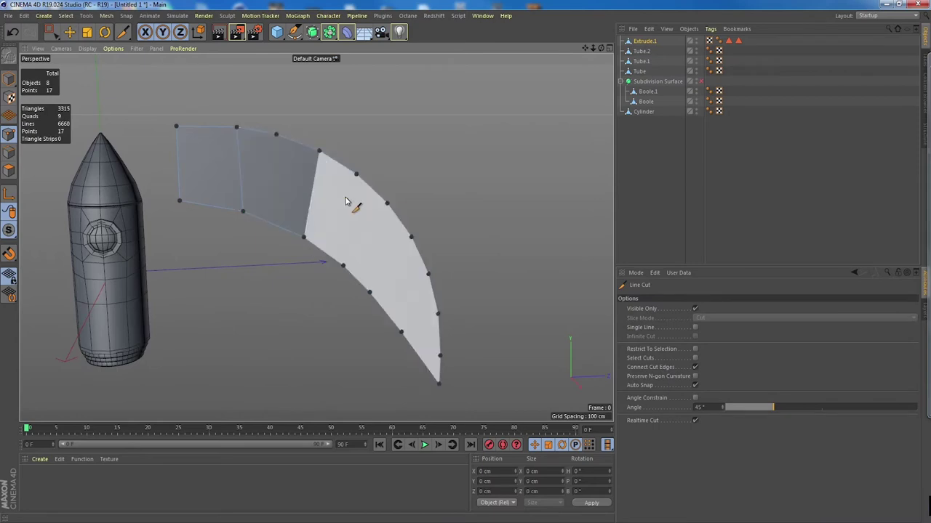
- Line Cut from the last three inner-arc points to the fifth, sixth and eighth outer-arc points, dividing the fin toward its tip
{"action": "left_click", "coordinate": [344, 267]}
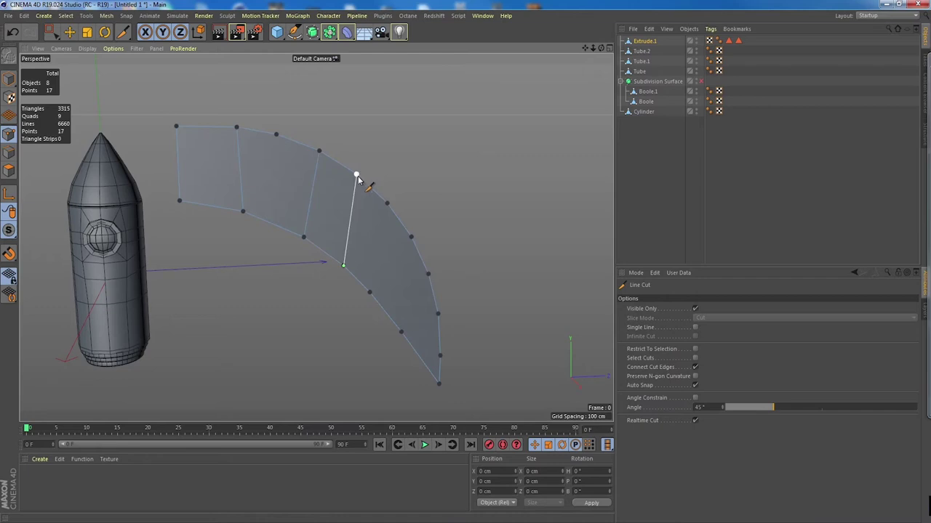
{"action": "left_click", "coordinate": [387, 204]}
{"action": "key", "text": "Escape"}
{"action": "left_click", "coordinate": [371, 293]}
{"action": "left_click", "coordinate": [411, 238]}
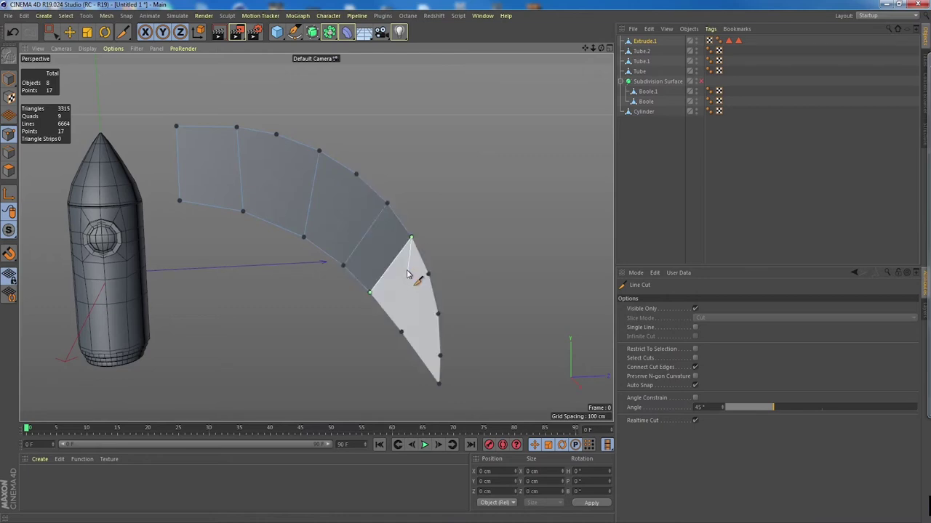
{"action": "left_click", "coordinate": [401, 332]}
{"action": "left_click", "coordinate": [438, 314]}
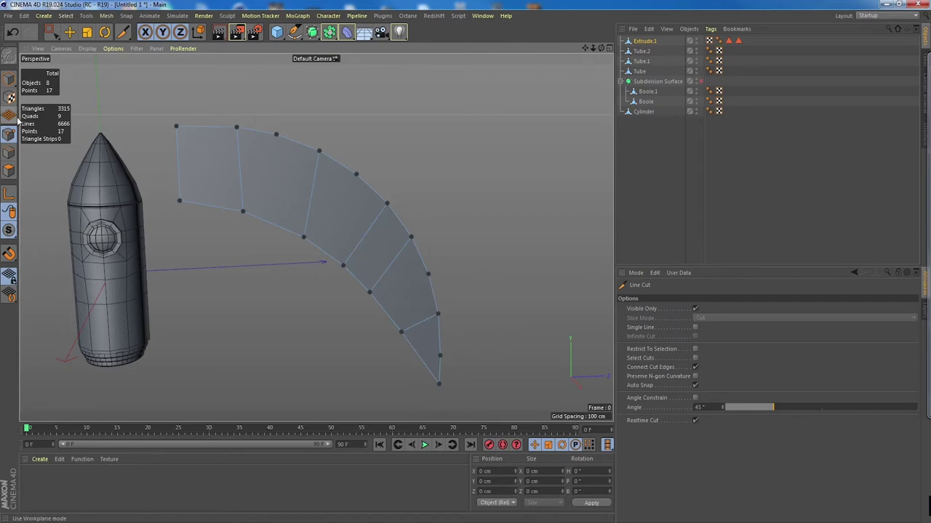
- Line Cut from the unconnected second outer-arc point to the inner edge between the first two crosswise cuts
{"action": "left_click", "coordinate": [69, 32]}
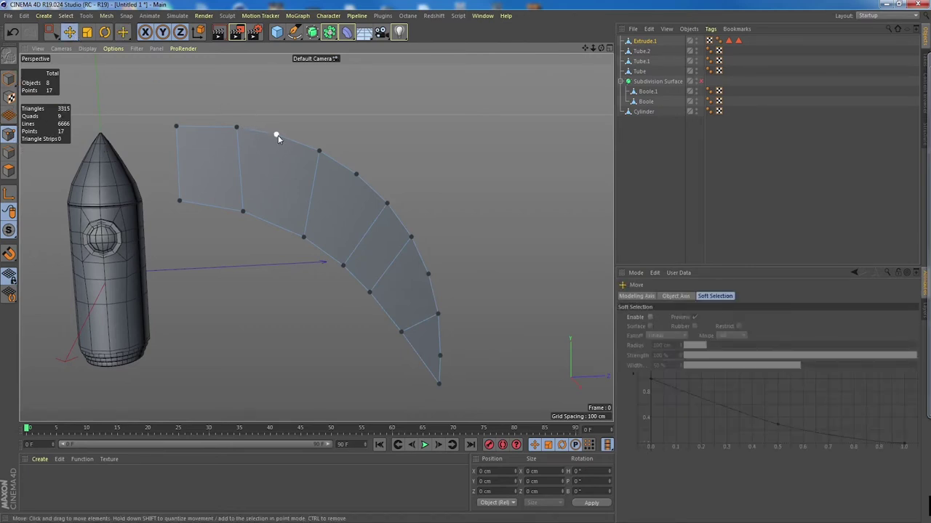
{"action": "left_click", "coordinate": [277, 135]}
{"action": "right_click", "coordinate": [278, 136]}
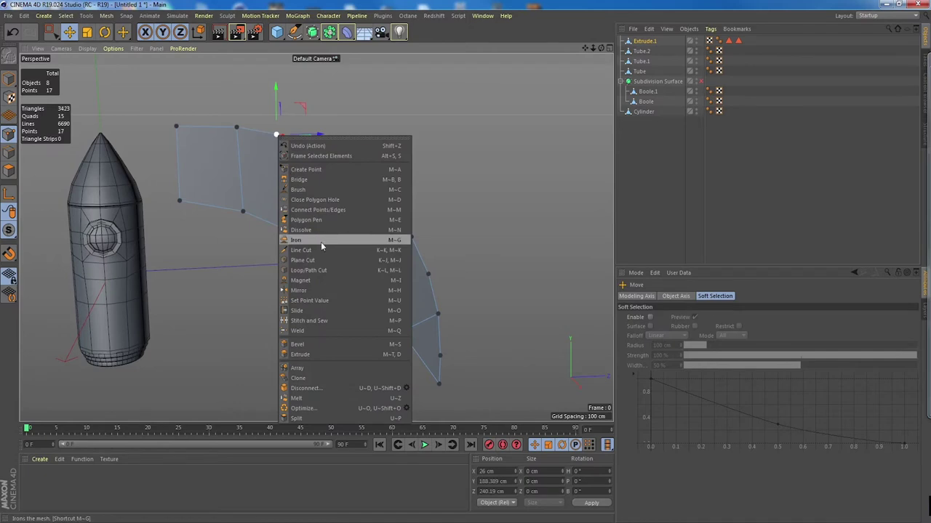
{"action": "left_click", "coordinate": [327, 251]}
{"action": "left_click", "coordinate": [277, 136]}
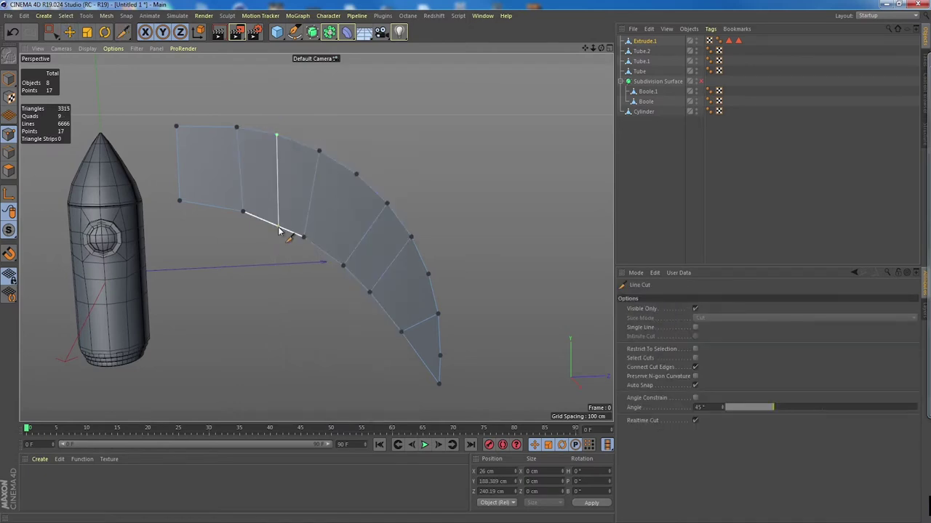
{"action": "left_click", "coordinate": [272, 224]}
{"action": "key", "text": "Escape"}
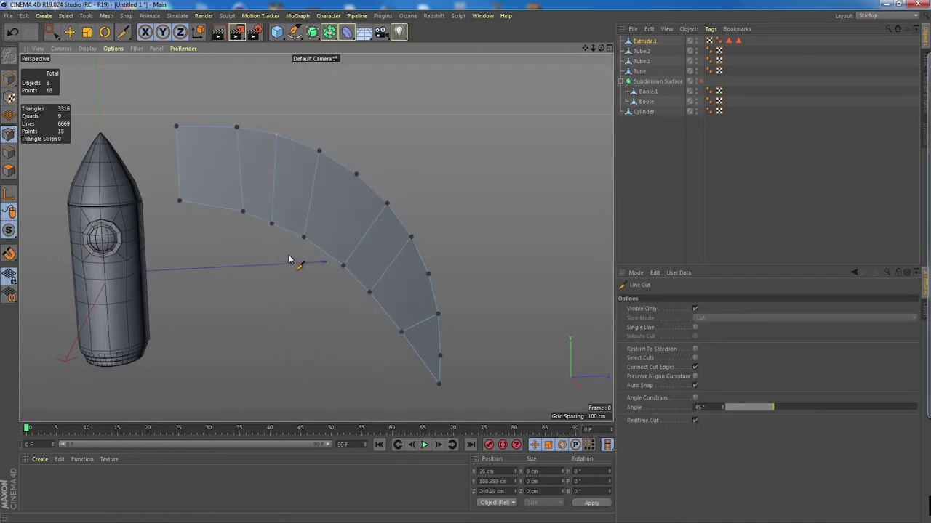
- Line Cut from the inner edge to the unconnected fourth and seventh outer-arc points, adding a vertex on the inner edge for each
{"action": "left_click", "coordinate": [326, 253]}
{"action": "left_click", "coordinate": [356, 177]}
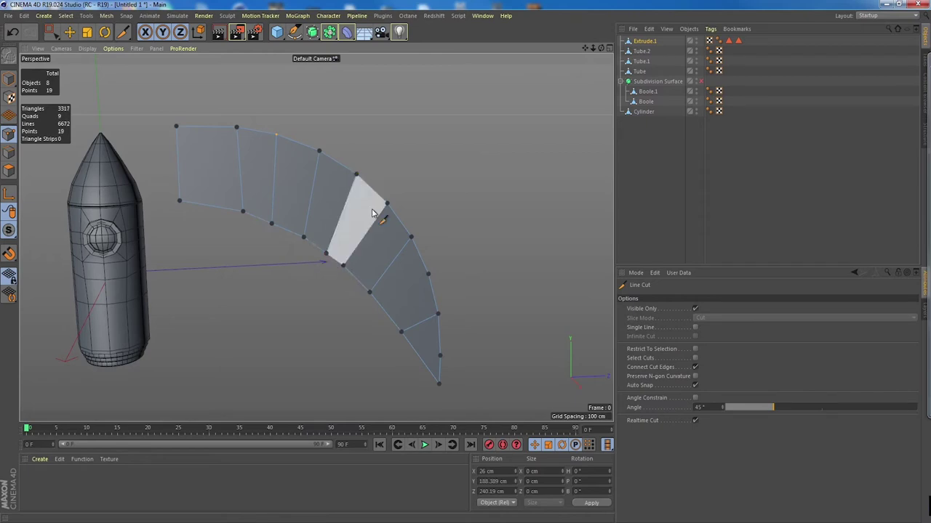
{"action": "left_click", "coordinate": [385, 311]}
{"action": "left_click", "coordinate": [428, 275]}
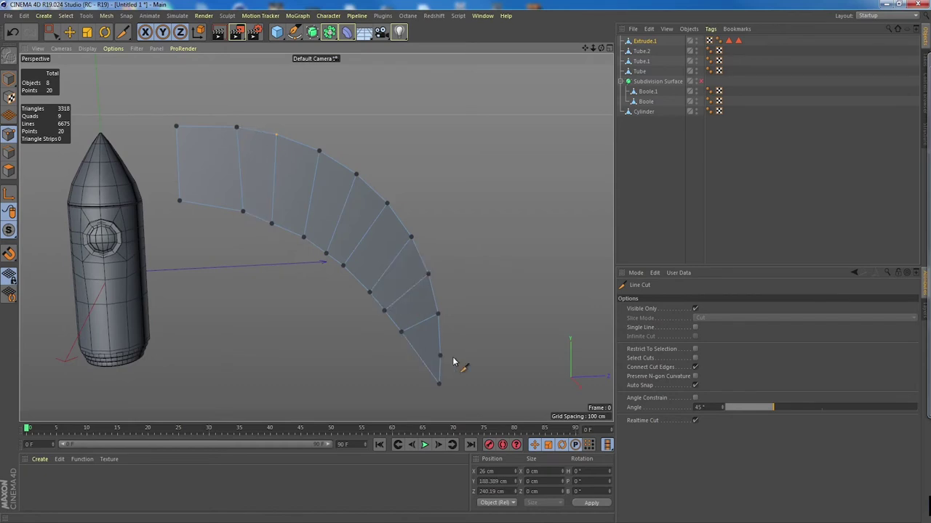
- Line Cut lengthwise along the fin close to its inner arc, from just above the tip to the straight end
{"action": "left_click", "coordinate": [439, 374]}
{"action": "left_click", "coordinate": [333, 236]}
{"action": "left_click", "coordinate": [272, 207]}
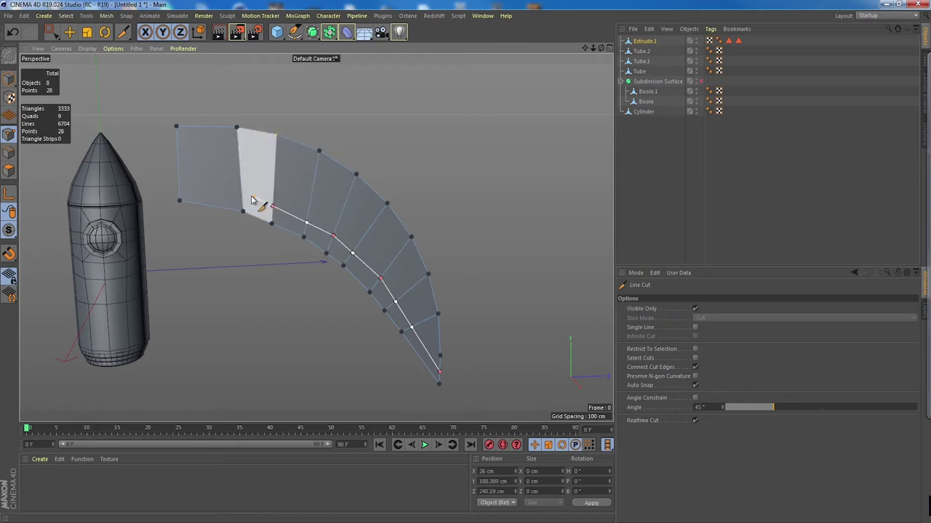
{"action": "left_click", "coordinate": [178, 187]}
{"action": "key", "text": "Escape"}
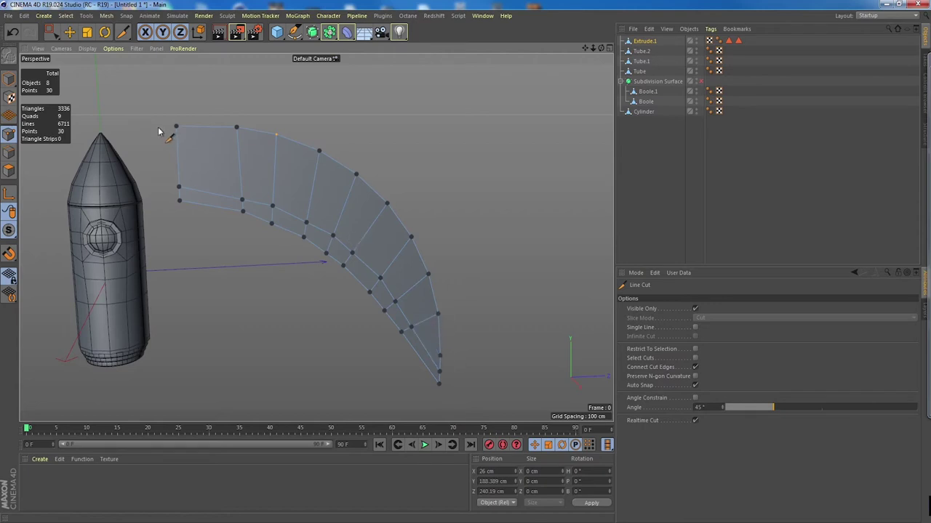
- Try to remove the outer-arc point just above the fin's tip by deleting and dissolving it
{"action": "key", "text": "e"}
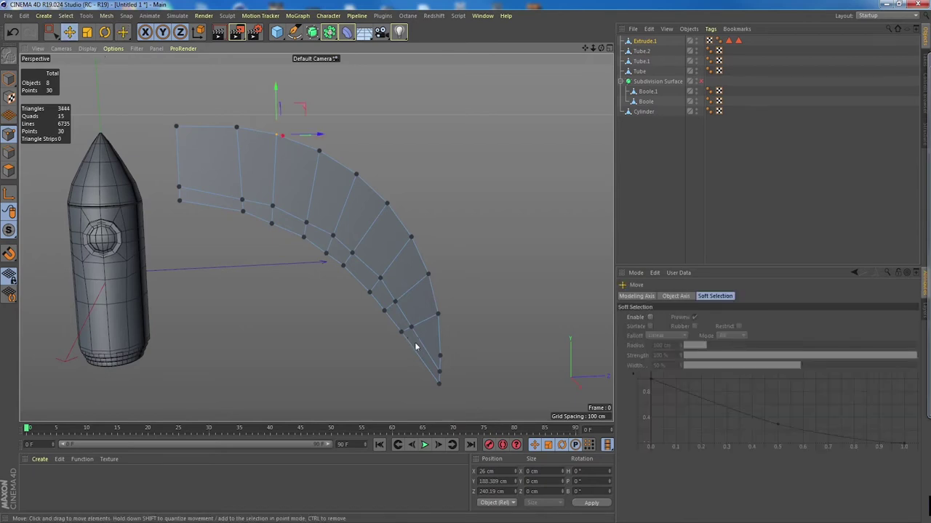
{"action": "left_click", "coordinate": [440, 356]}
{"action": "key", "text": "Delete"}
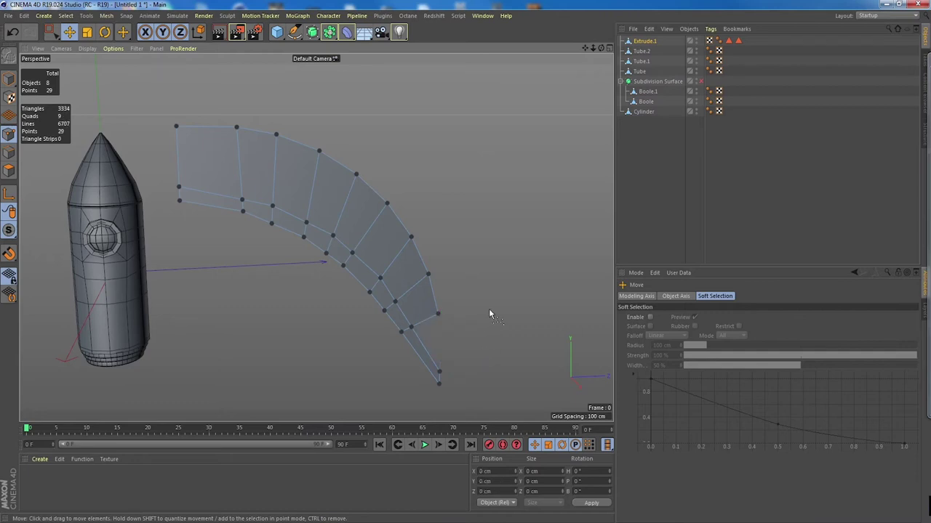
{"action": "key", "text": "ctrl+z"}
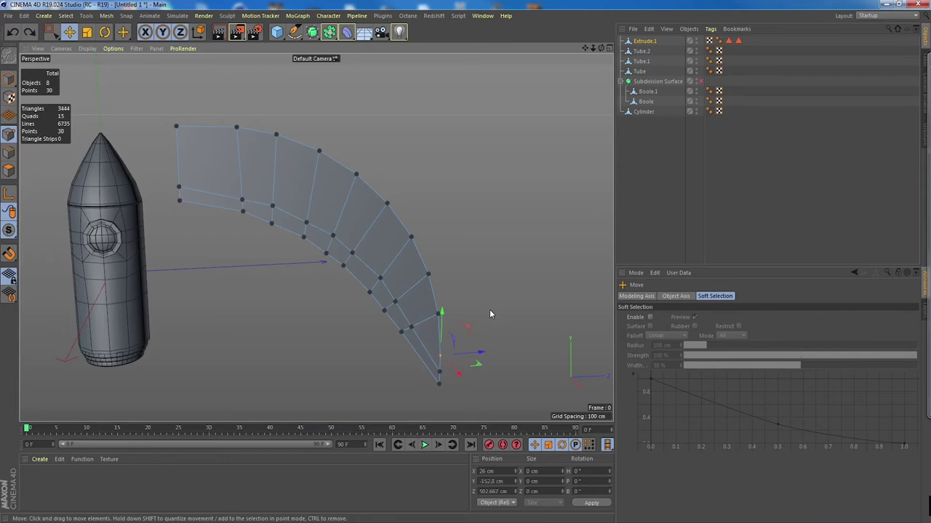
{"action": "right_click", "coordinate": [440, 360]}
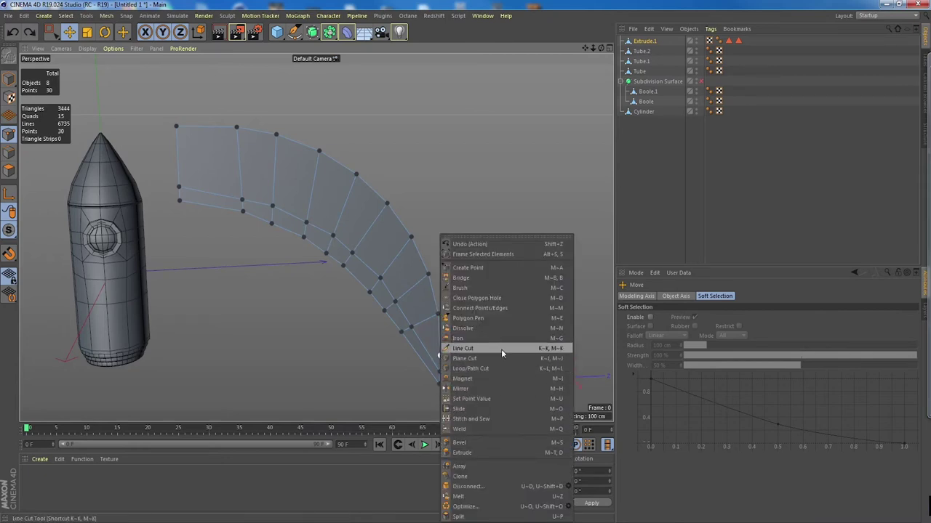
{"action": "left_click", "coordinate": [494, 324]}
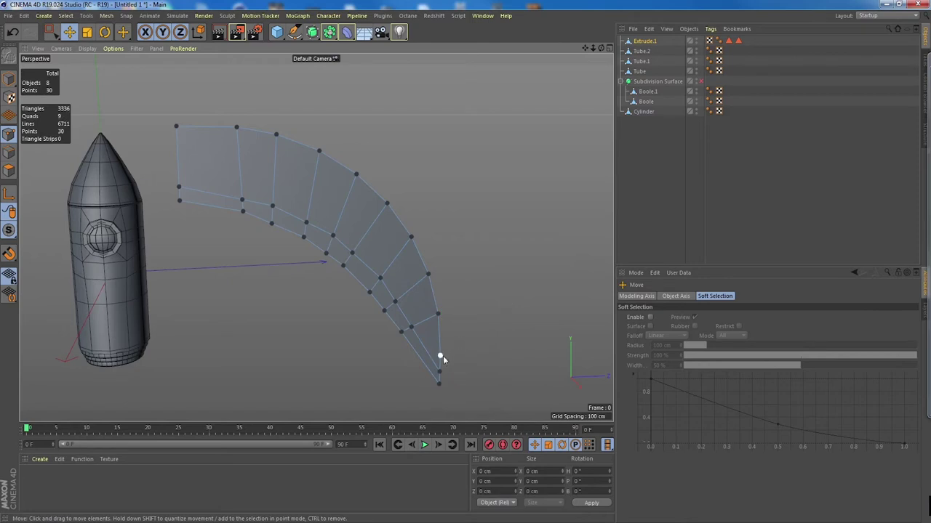
{"action": "key", "text": "Delete"}
{"action": "key", "text": "ctrl+z"}
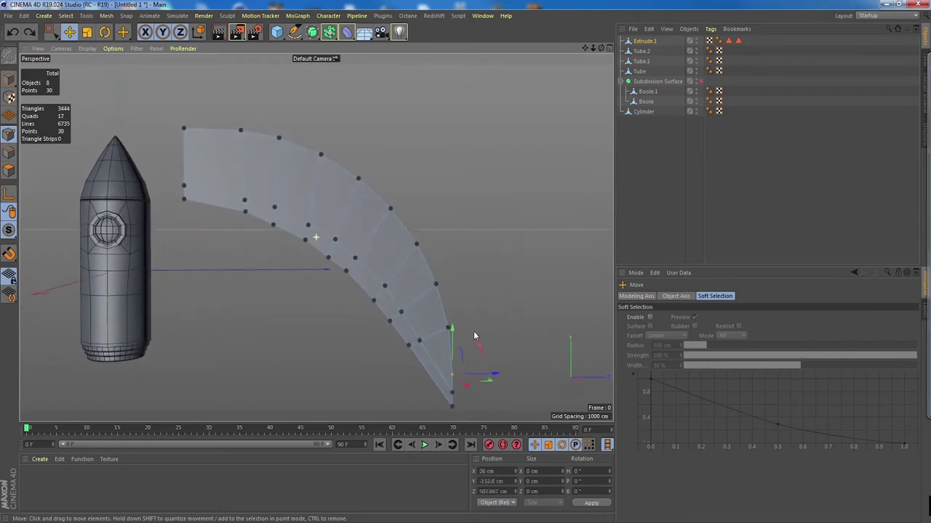
- Raise the outer-arc point above the fin's tip to about Y -131 cm and pull it outward about 53 cm along Z
{"action": "left_click_drag", "start_coordinate": [474, 332], "coordinate": [451, 320], "text": "alt"}
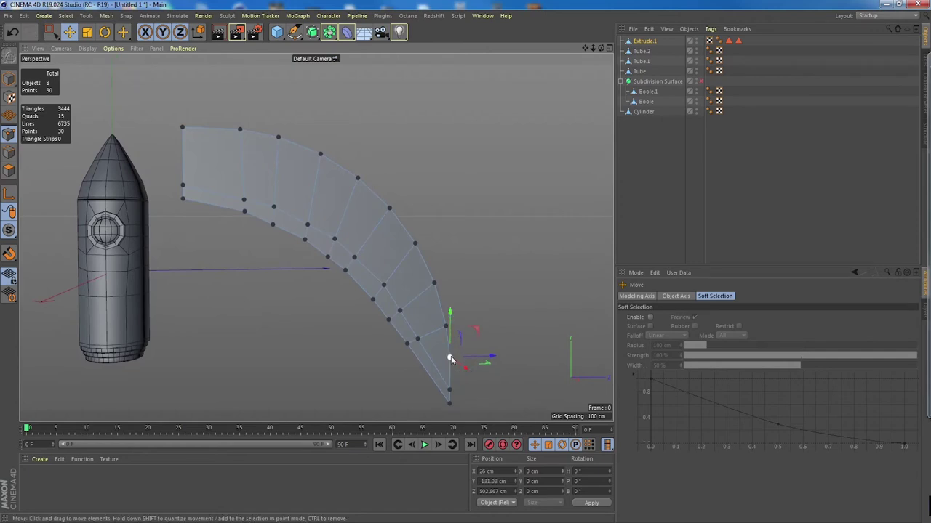
{"action": "right_click", "coordinate": [451, 359]}
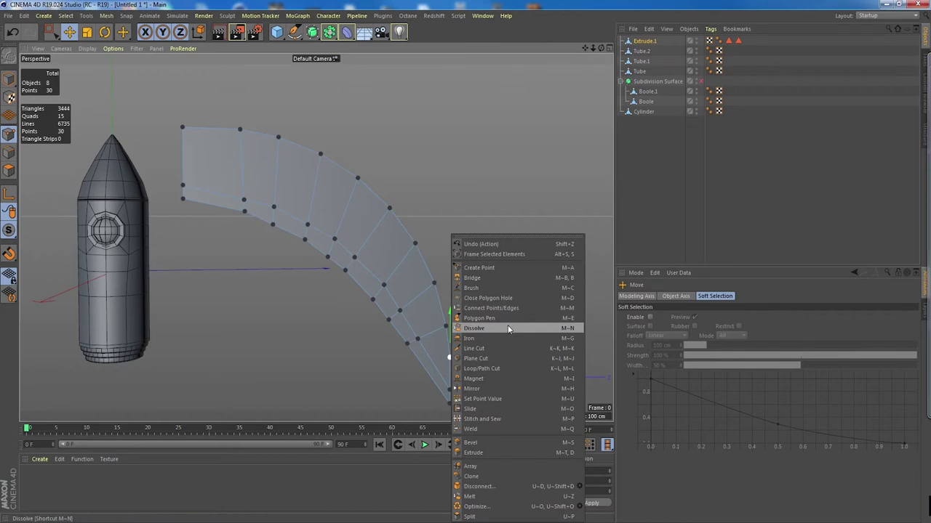
{"action": "key", "text": "Escape"}
{"action": "left_click_drag", "start_coordinate": [477, 357], "coordinate": [510, 357]}
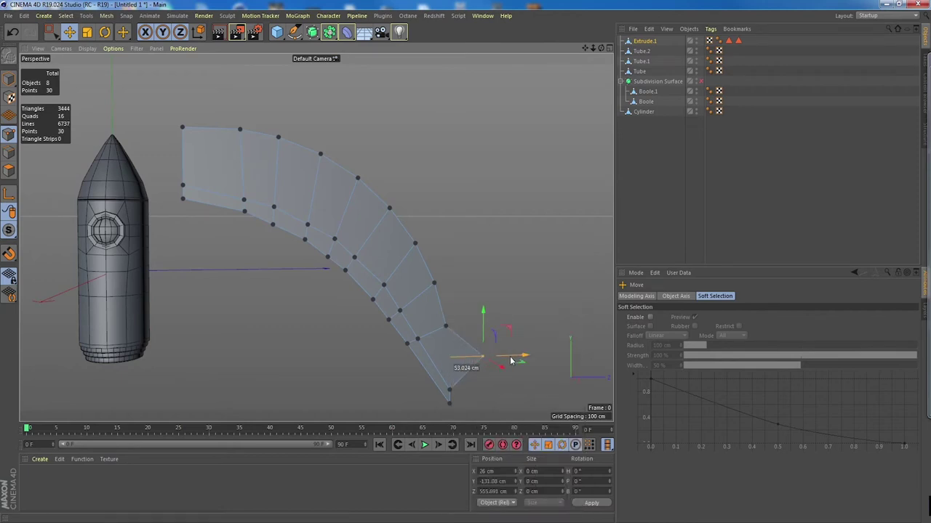
- Undo the outer-arc point's last outward pull and Line Cut lengthwise close to the outer arc, from the straight end to above the tip
{"action": "key", "text": "ctrl+z"}
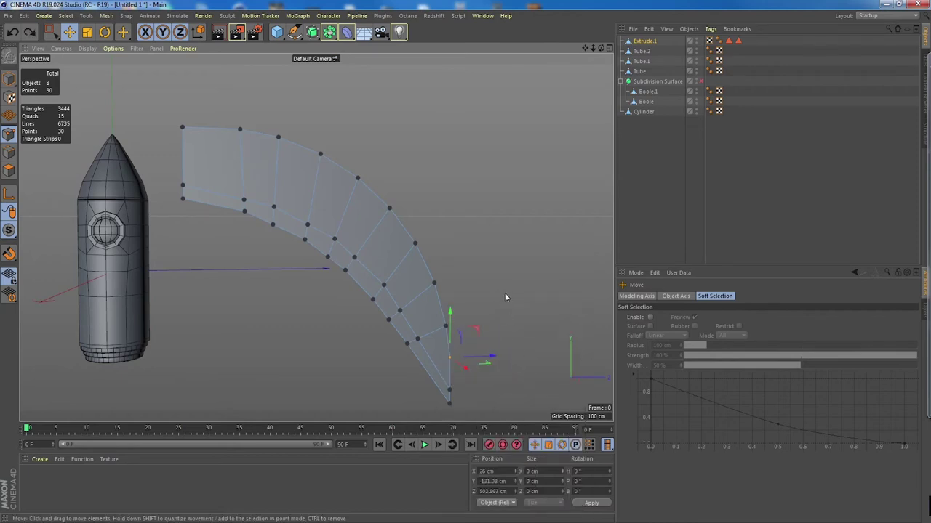
{"action": "left_click", "coordinate": [183, 128]}
{"action": "right_click", "coordinate": [183, 128]}
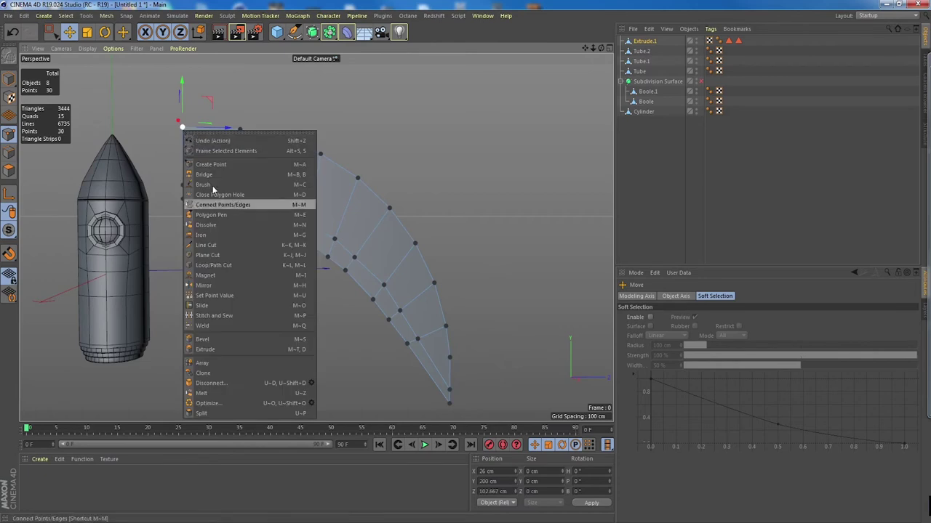
{"action": "left_click", "coordinate": [253, 245]}
{"action": "left_click", "coordinate": [183, 143]}
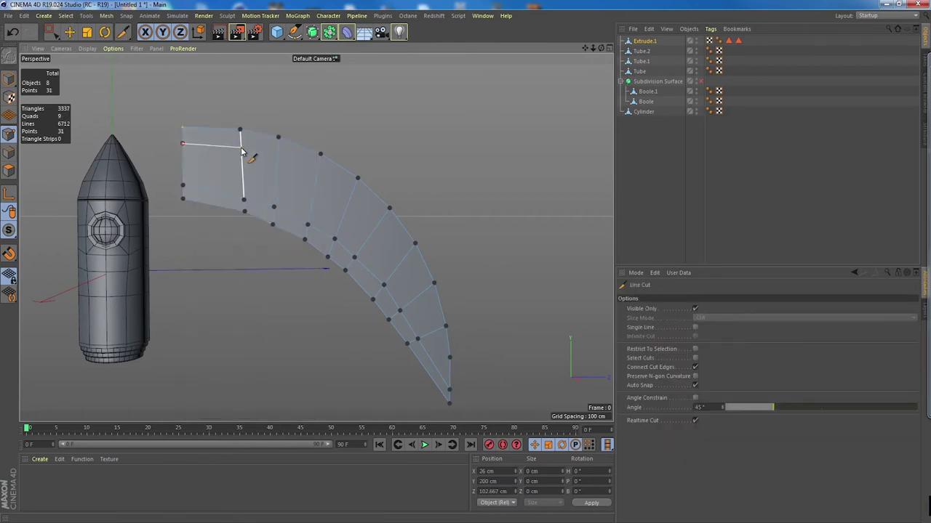
{"action": "left_click", "coordinate": [241, 145]}
{"action": "left_click", "coordinate": [318, 171]}
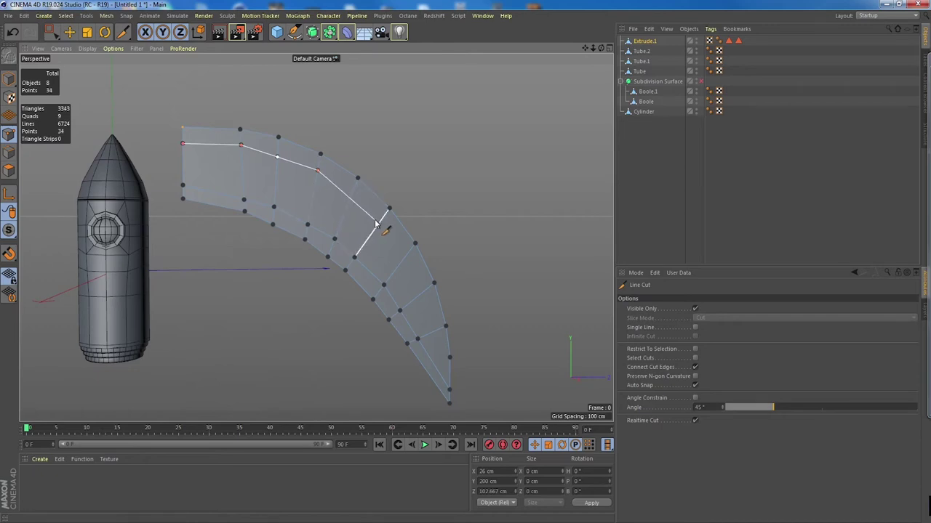
{"action": "left_click", "coordinate": [382, 219]}
{"action": "left_click", "coordinate": [407, 255]}
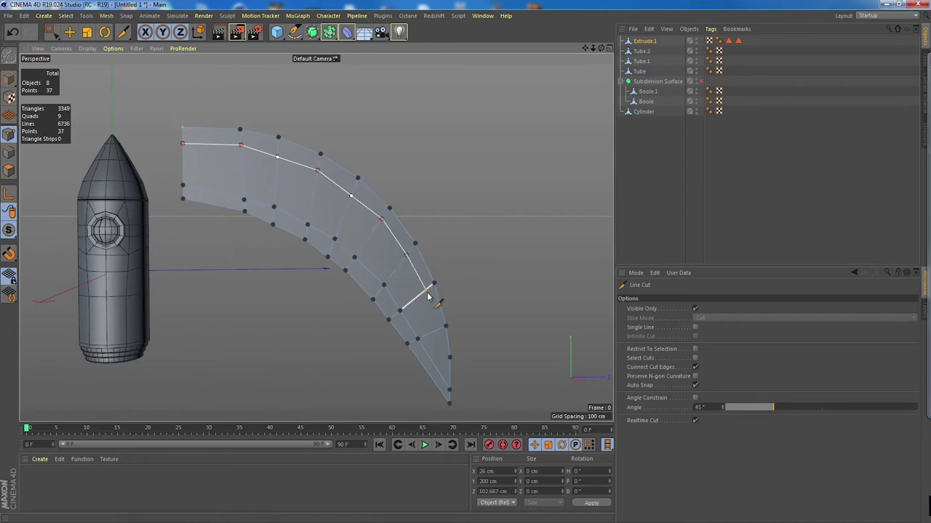
{"action": "left_click", "coordinate": [426, 291]}
{"action": "key", "text": "Escape"}
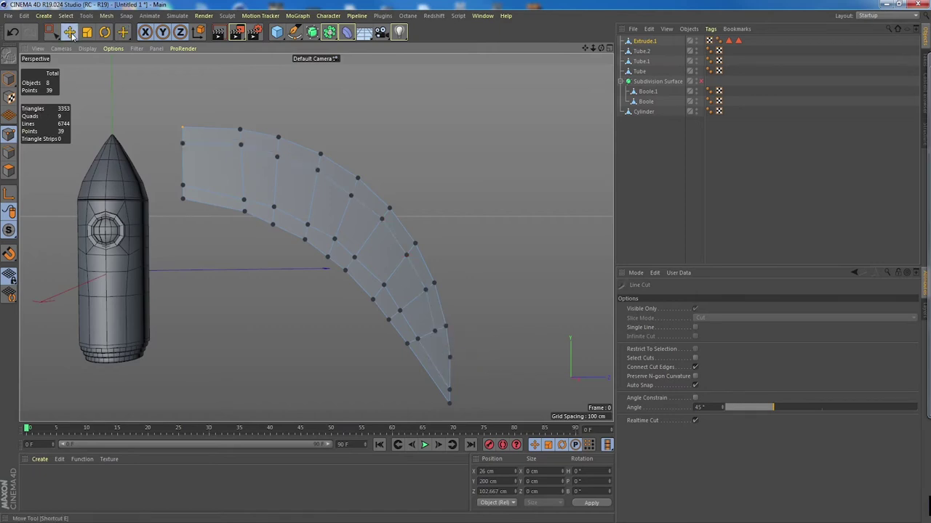
- Move the fin's lowest tip point up and inward to about Y -184 cm, Z 485 cm
{"action": "left_click", "coordinate": [71, 34]}
{"action": "left_click", "coordinate": [450, 357]}
{"action": "middle_click_drag", "start_coordinate": [470, 368], "coordinate": [484, 338], "text": "alt"}
{"action": "mouse_move", "coordinate": [484, 338]}
{"action": "left_mouse_down", "text": "alt"}
{"action": "mouse_move", "coordinate": [442, 319]}
{"action": "mouse_move", "coordinate": [500, 339]}
{"action": "mouse_move", "coordinate": [474, 331]}
{"action": "left_mouse_up", "text": "alt"}
{"action": "key", "text": "ctrl+z"}
{"action": "left_click", "coordinate": [454, 363]}
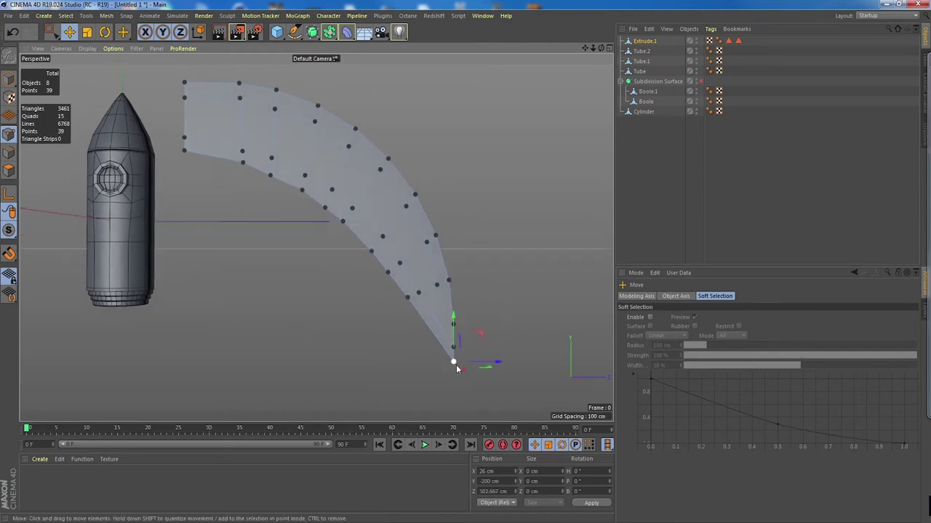
{"action": "left_click_drag", "start_coordinate": [447, 341], "coordinate": [474, 352]}
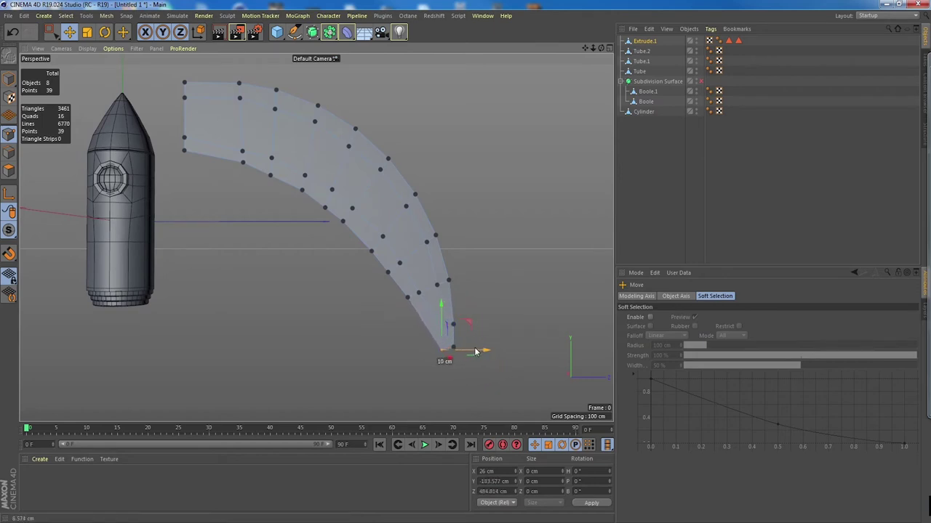
- Shift the two tip points slightly inward and position the outer-arc point above them at about Y -129 cm, Z 510 cm
{"action": "left_click", "coordinate": [453, 326]}
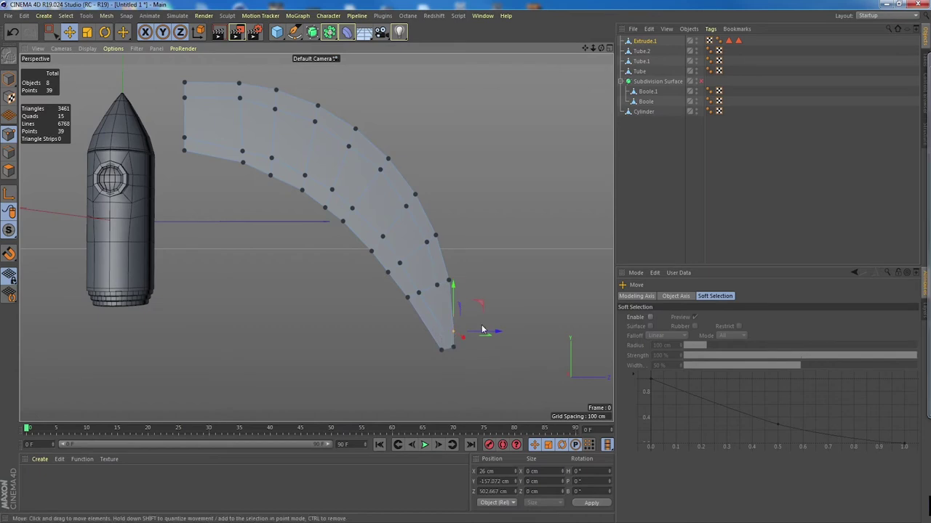
{"action": "left_click_drag", "start_coordinate": [478, 328], "coordinate": [490, 339]}
{"action": "left_click_drag", "start_coordinate": [490, 332], "coordinate": [495, 333]}
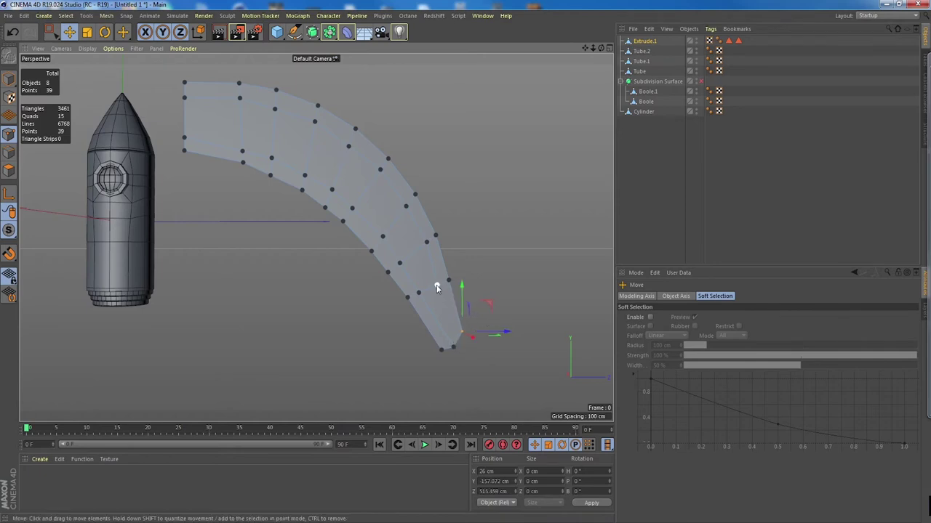
{"action": "left_click", "coordinate": [455, 347]}
{"action": "left_click", "coordinate": [441, 350], "text": "shift"}
{"action": "left_click", "coordinate": [461, 333]}
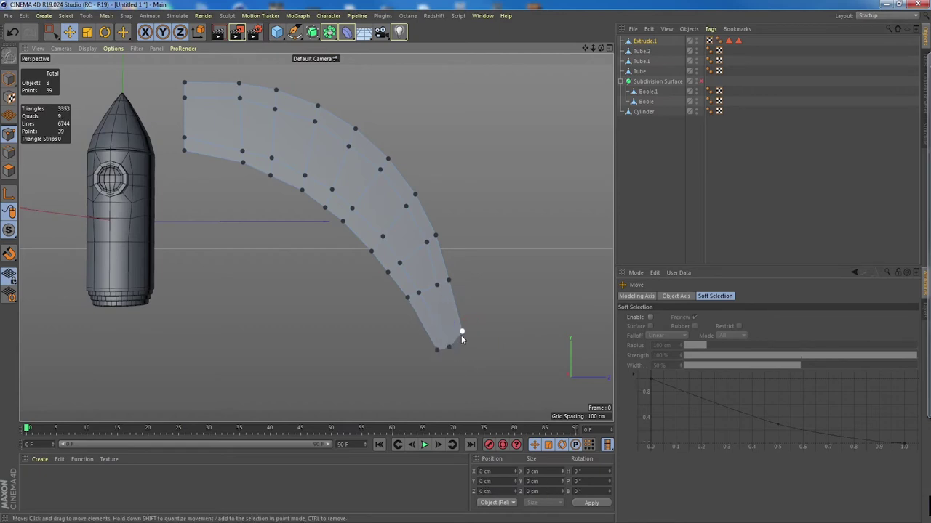
{"action": "left_click_drag", "start_coordinate": [480, 338], "coordinate": [459, 282]}
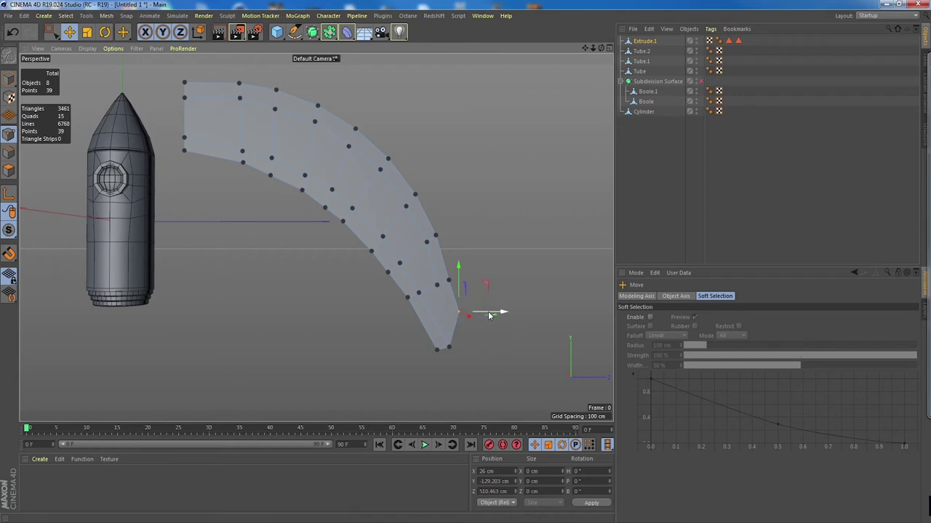
{"action": "left_click_drag", "start_coordinate": [488, 314], "coordinate": [489, 314]}
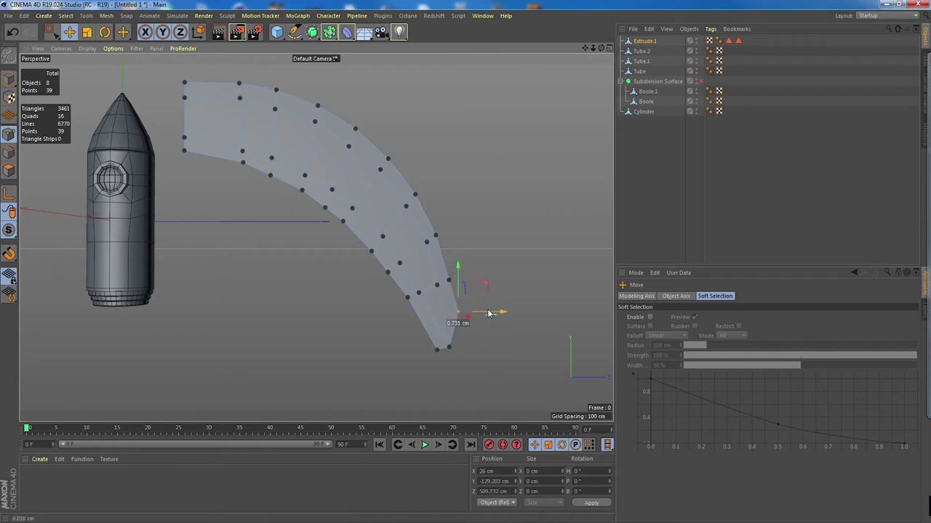
{"action": "left_click", "coordinate": [468, 328]}
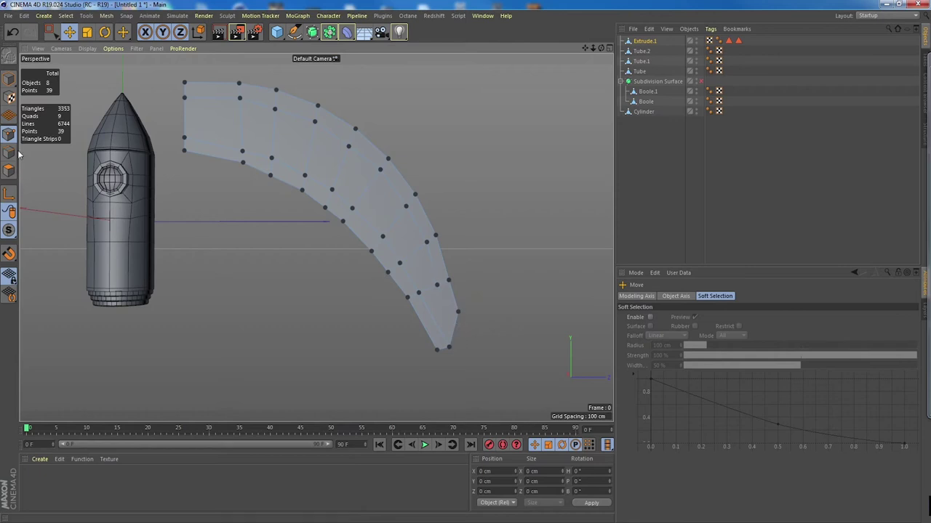
- Line Cut from the outer edge just above the tip to the end vertex of the outer lengthwise cut, adding an edge vertex
{"action": "right_click", "coordinate": [435, 286]}
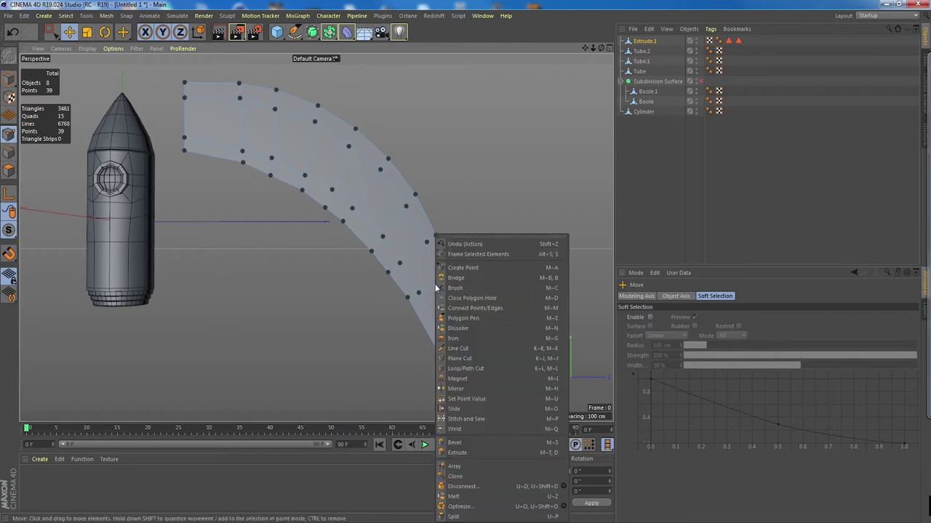
{"action": "left_click", "coordinate": [493, 348]}
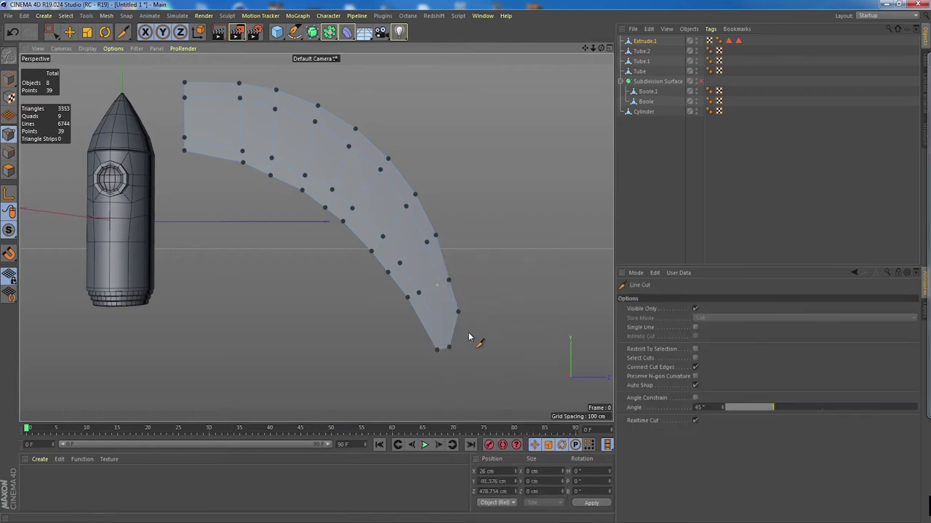
{"action": "left_click", "coordinate": [453, 328]}
{"action": "left_click", "coordinate": [437, 287]}
{"action": "key", "text": "Escape"}
{"action": "key", "text": "e"}
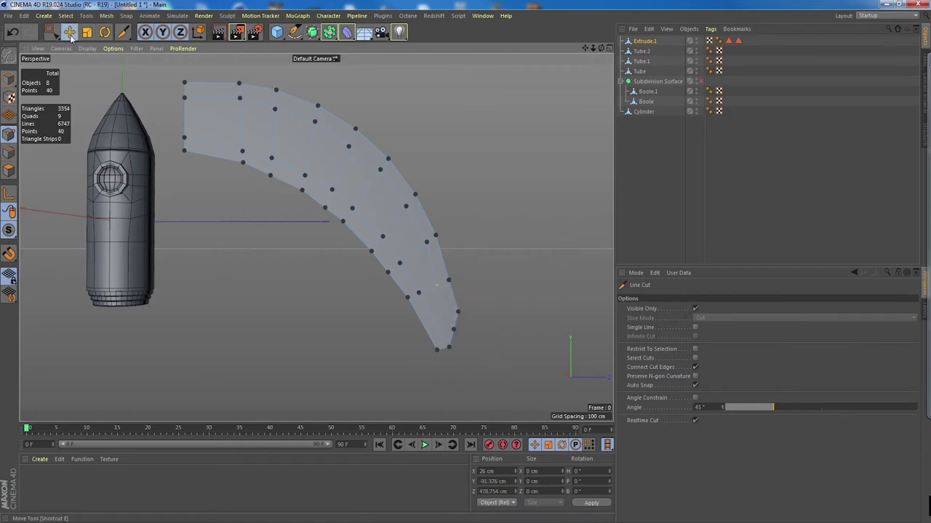
- Raise the second outer-arc point above the tip to about Y -111 cm, Z 505 cm, and move the inner tip point up and inward
{"action": "left_click", "coordinate": [461, 311]}
{"action": "left_click_drag", "start_coordinate": [461, 280], "coordinate": [461, 266]}
{"action": "left_click_drag", "start_coordinate": [489, 299], "coordinate": [493, 298]}
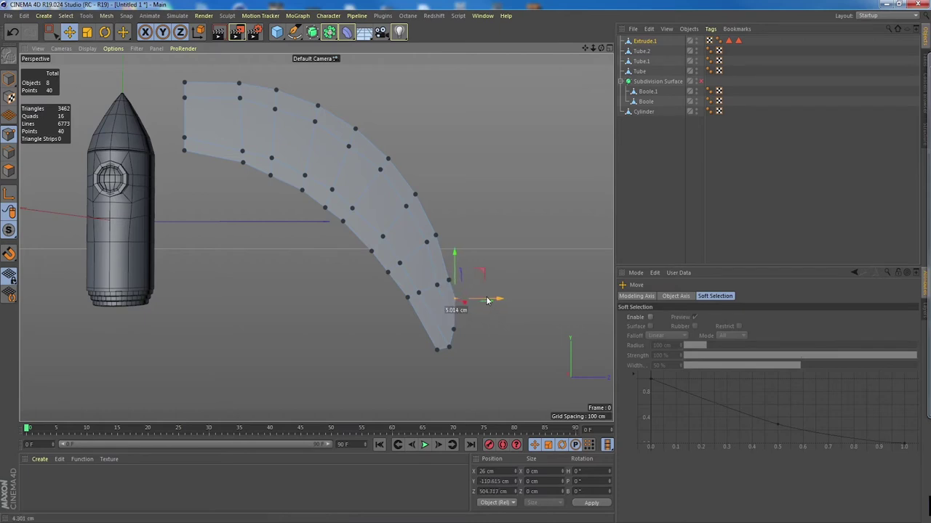
{"action": "left_click", "coordinate": [436, 345]}
{"action": "left_click_drag", "start_coordinate": [436, 328], "coordinate": [436, 314]}
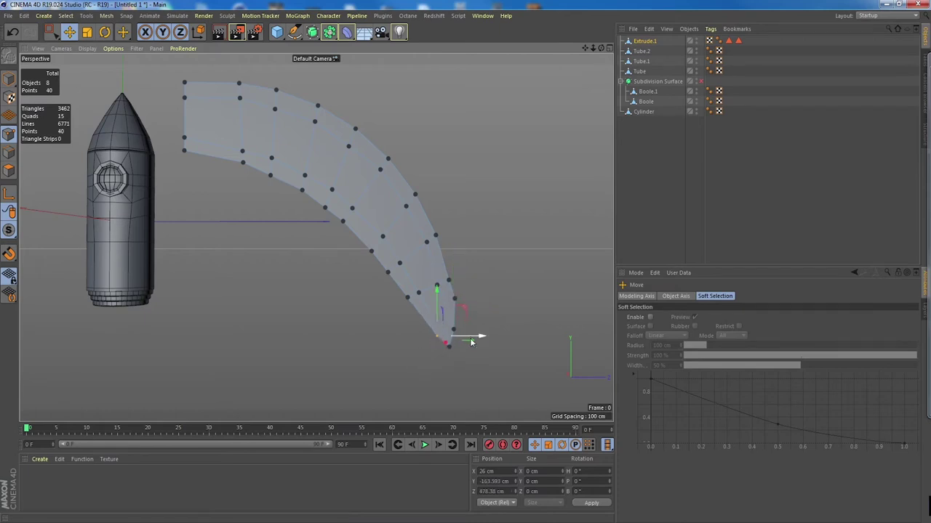
{"action": "left_click_drag", "start_coordinate": [471, 340], "coordinate": [456, 330]}
- Lower the second outer-arc point above the tip to about Y -125 cm and place it at about Z 507 cm
{"action": "left_click", "coordinate": [455, 299]}
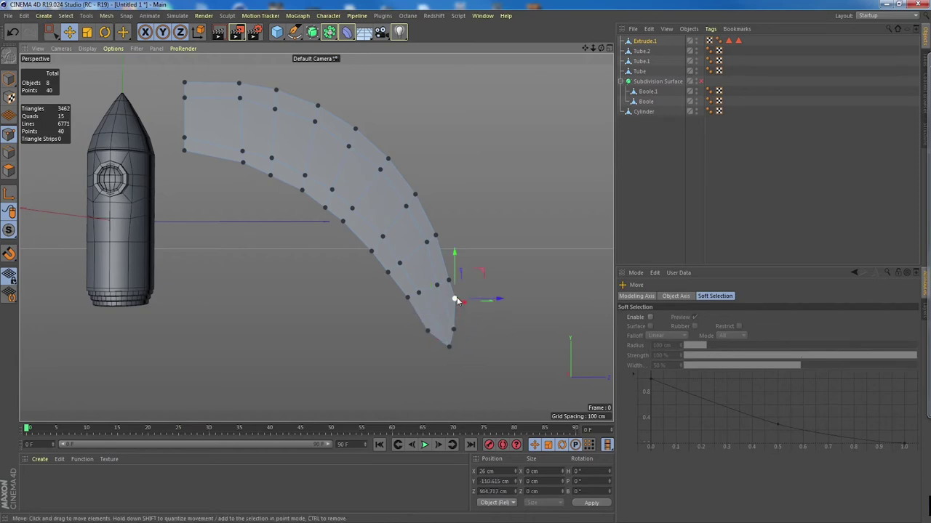
{"action": "left_click_drag", "start_coordinate": [457, 276], "coordinate": [458, 288]}
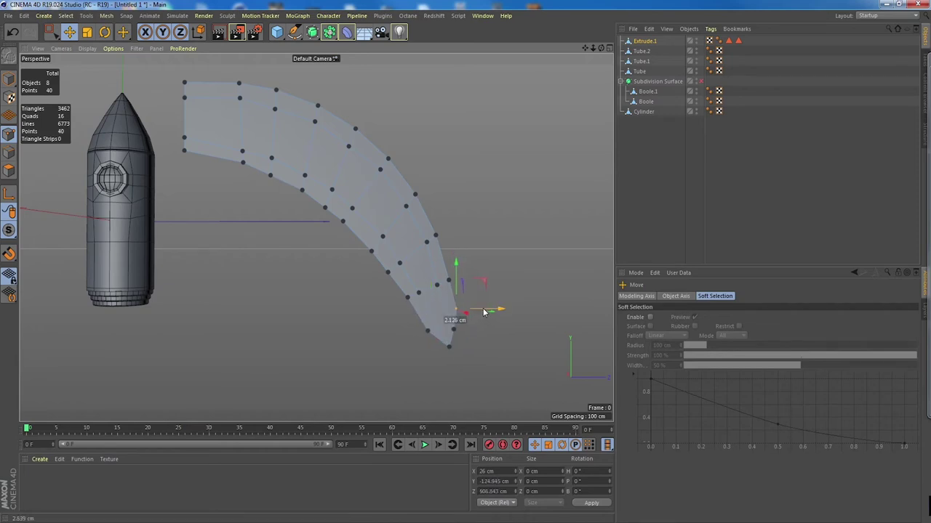
{"action": "left_click", "coordinate": [440, 333]}
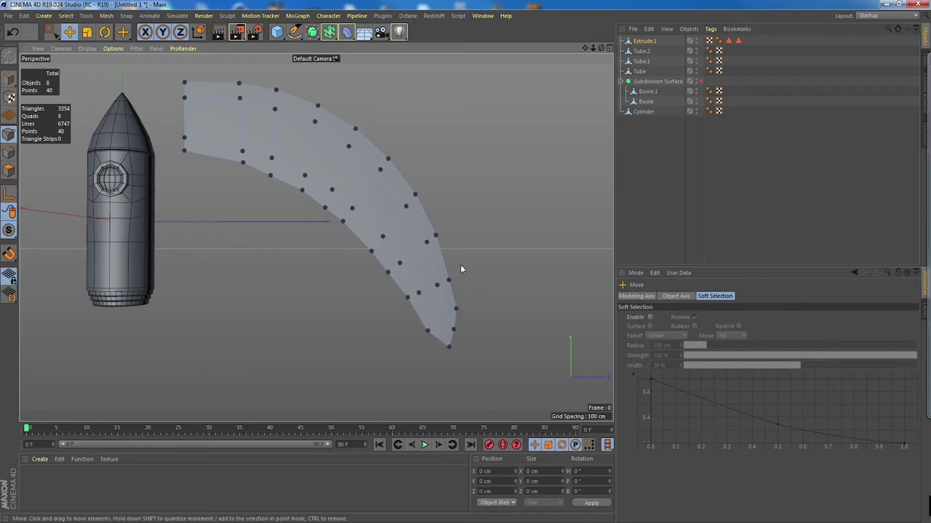
- Loop cut across the fin's width close to its straight end, at about 84% offset
{"action": "mouse_move", "coordinate": [461, 266]}
{"action": "left_mouse_down", "text": "alt"}
{"action": "mouse_move", "coordinate": [490, 279]}
{"action": "mouse_move", "coordinate": [436, 221]}
{"action": "mouse_move", "coordinate": [499, 281]}
{"action": "mouse_move", "coordinate": [464, 256]}
{"action": "left_mouse_up", "text": "alt"}
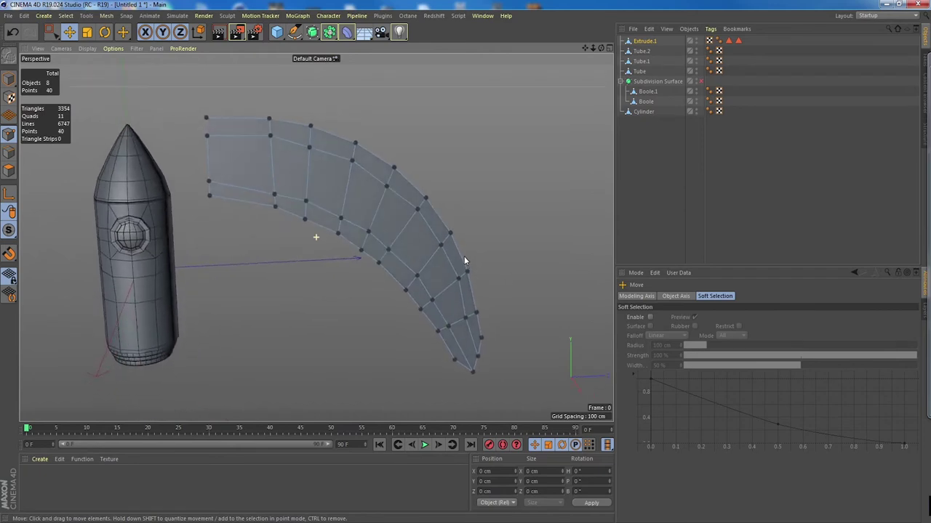
{"action": "left_click", "coordinate": [9, 151]}
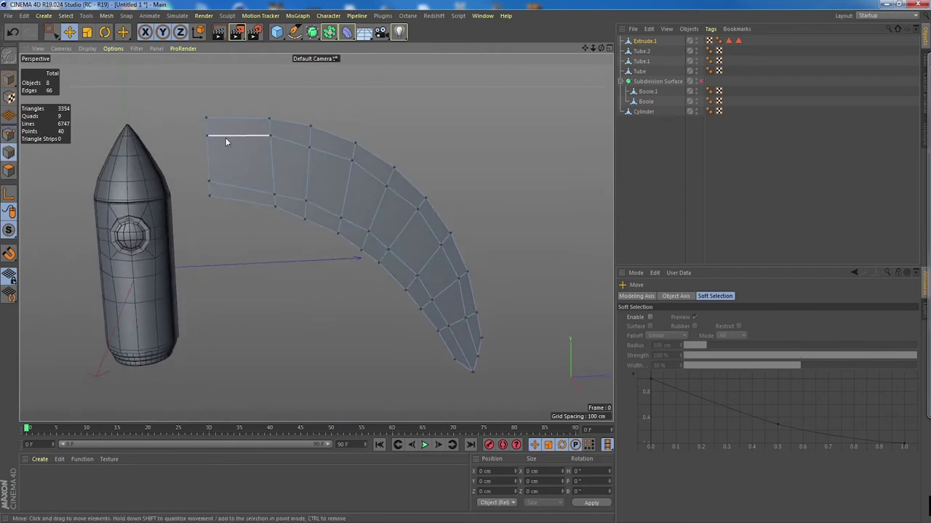
{"action": "left_click", "coordinate": [226, 137]}
{"action": "right_click", "coordinate": [225, 138]}
{"action": "left_click", "coordinate": [299, 282]}
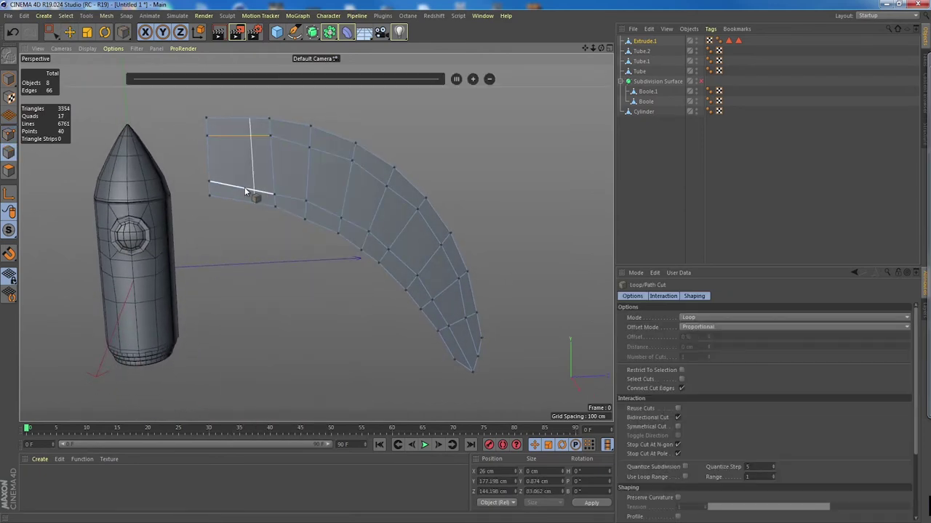
{"action": "left_click", "coordinate": [221, 193]}
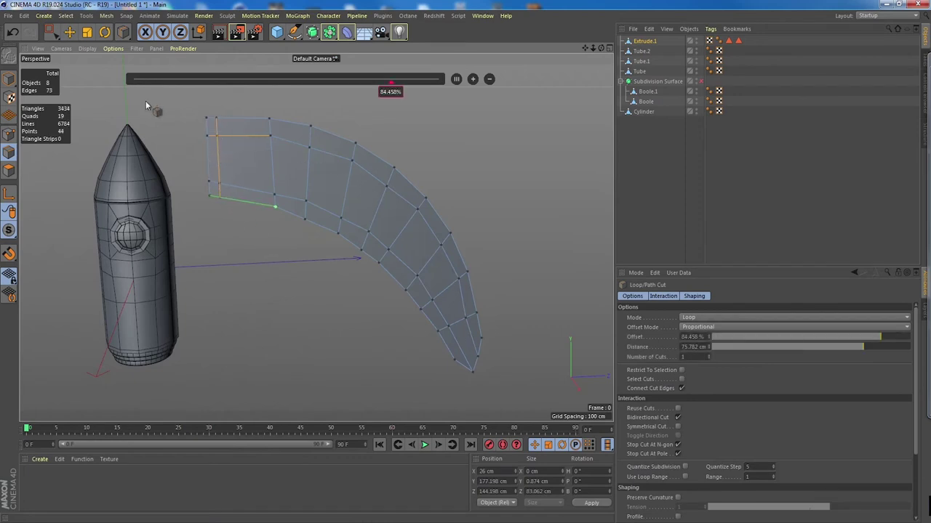
{"action": "key", "text": "e"}
- Extrude all the fin's polygons by about 10.6 cm with Create Caps enabled, undoing a trial extrusion made without caps
{"action": "left_click_drag", "start_coordinate": [182, 128], "coordinate": [346, 200], "text": "alt"}
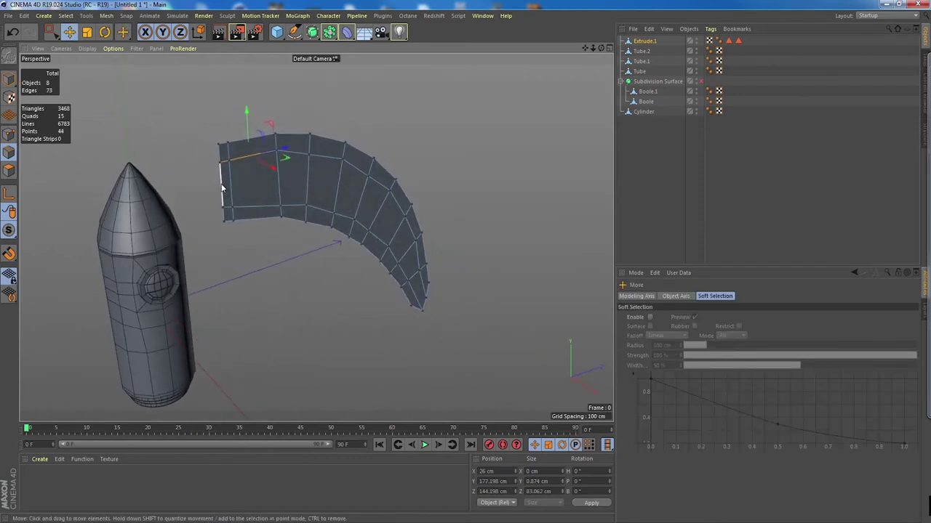
{"action": "left_click", "coordinate": [10, 171]}
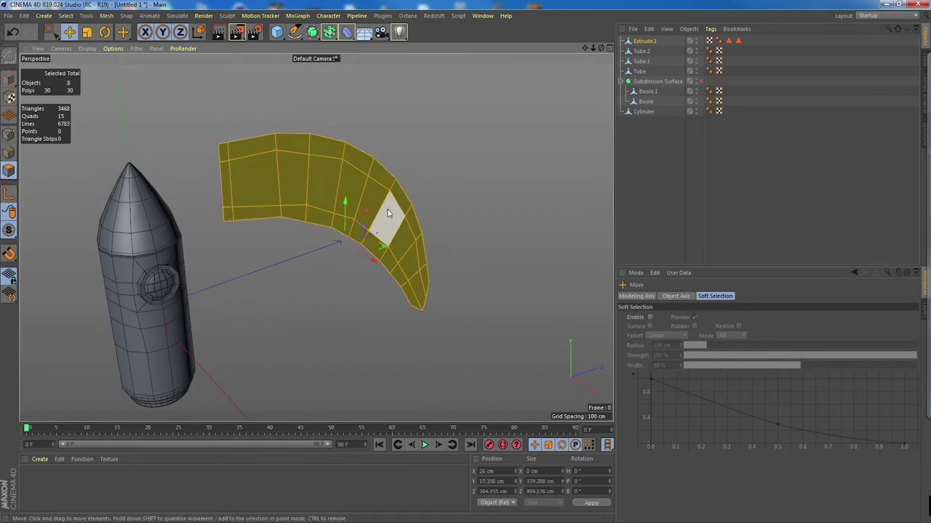
{"action": "right_click", "coordinate": [332, 180]}
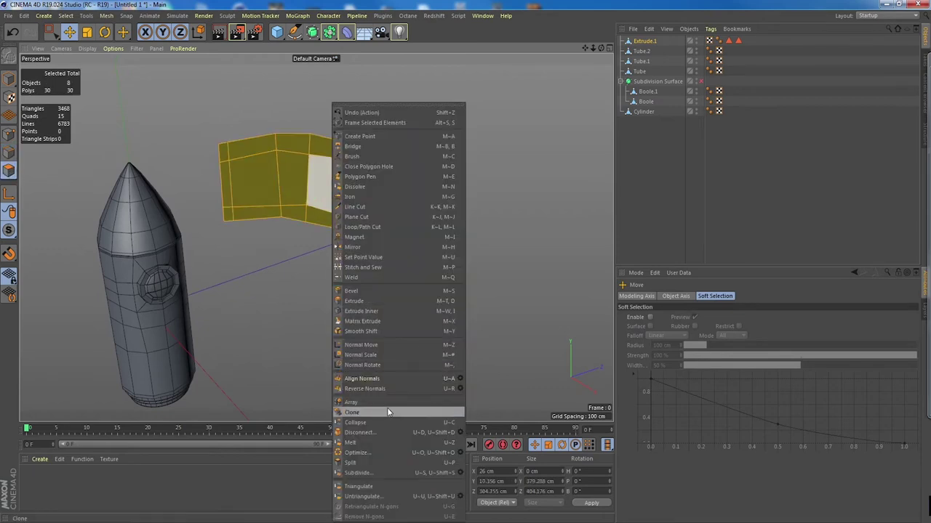
{"action": "left_click", "coordinate": [393, 300]}
{"action": "left_click_drag", "start_coordinate": [358, 236], "coordinate": [373, 226], "text": "alt"}
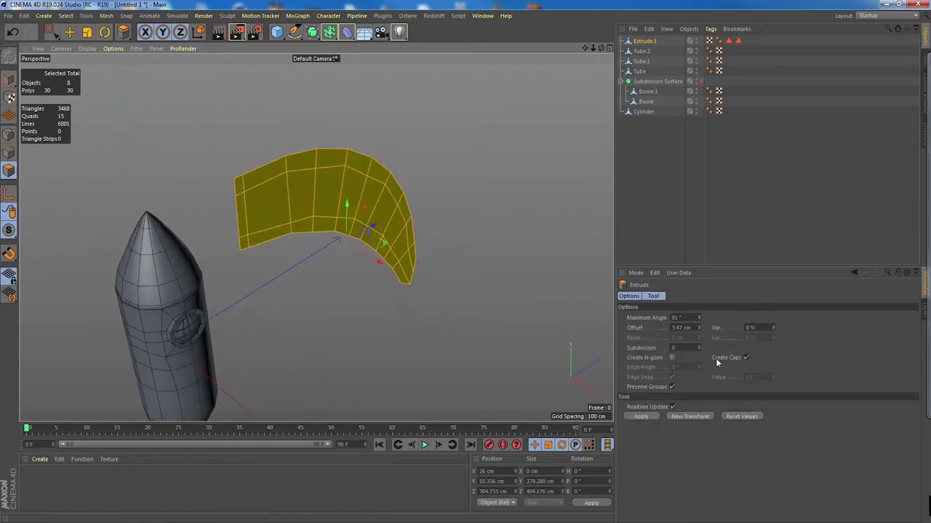
{"action": "left_click_drag", "start_coordinate": [378, 221], "coordinate": [426, 195], "text": "alt"}
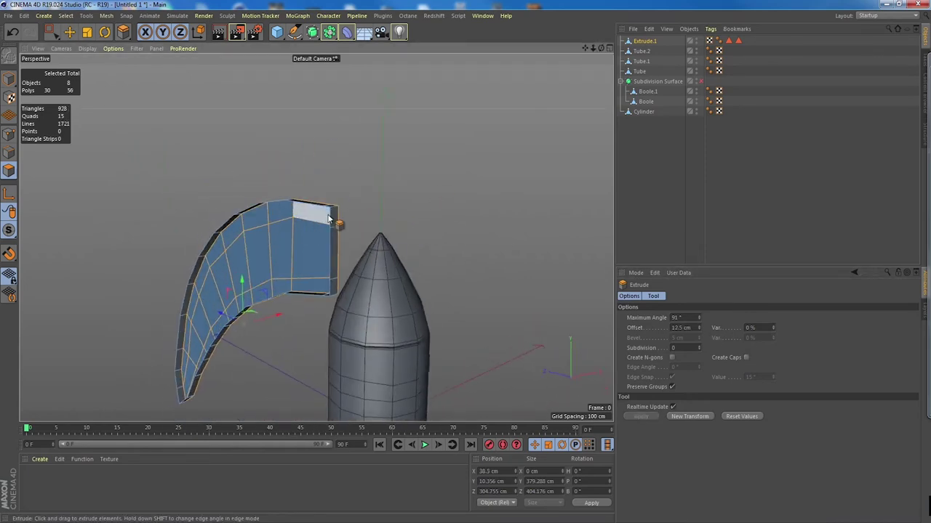
{"action": "left_click_drag", "start_coordinate": [328, 216], "coordinate": [330, 258], "text": "alt"}
{"action": "key", "text": "ctrl+z"}
{"action": "left_click", "coordinate": [746, 357]}
{"action": "right_click_drag", "start_coordinate": [327, 230], "coordinate": [364, 232], "text": "alt"}
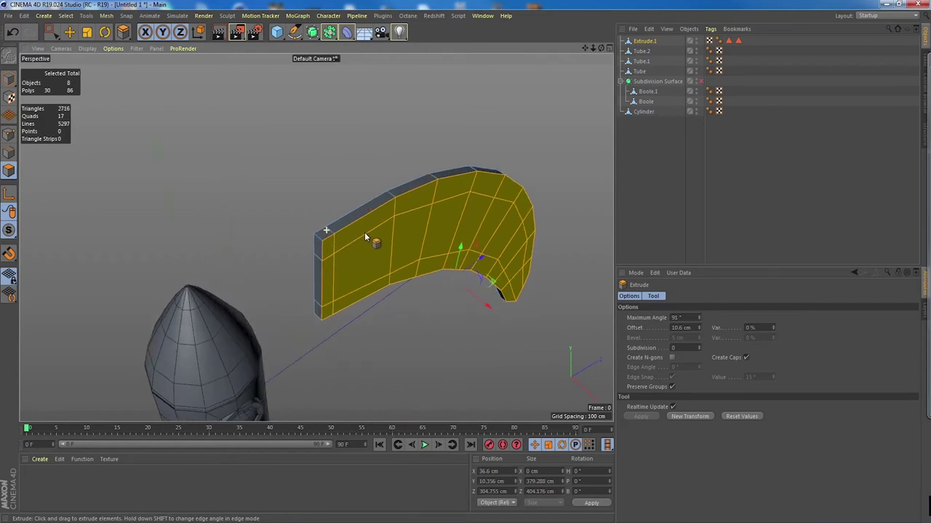
- Loop cut around the fin's rim through its thickness at about 32% offset and return to Model mode
{"action": "left_click", "coordinate": [69, 32]}
{"action": "left_click_drag", "start_coordinate": [362, 192], "coordinate": [328, 190], "text": "alt"}
{"action": "left_click", "coordinate": [9, 152]}
{"action": "left_click", "coordinate": [286, 214]}
{"action": "right_click", "coordinate": [285, 216]}
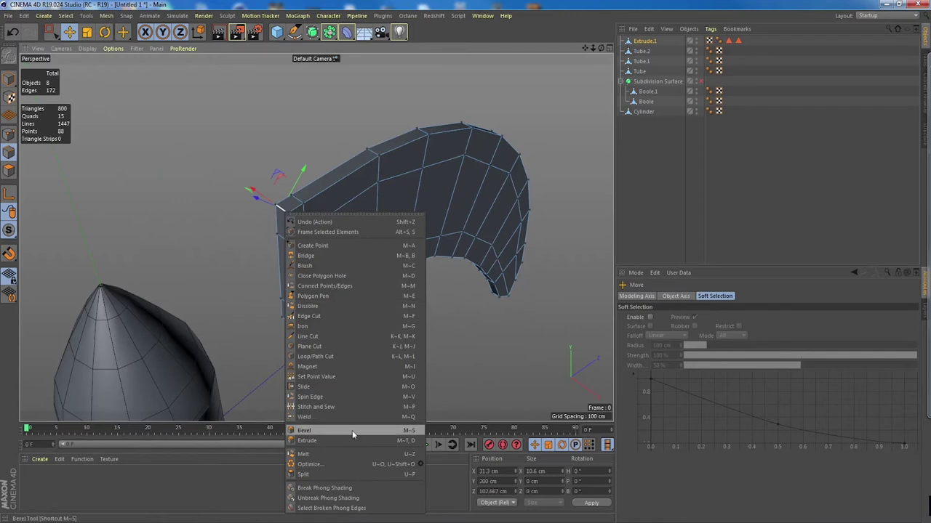
{"action": "left_click", "coordinate": [358, 356]}
{"action": "left_click_drag", "start_coordinate": [358, 355], "coordinate": [354, 235], "text": "alt"}
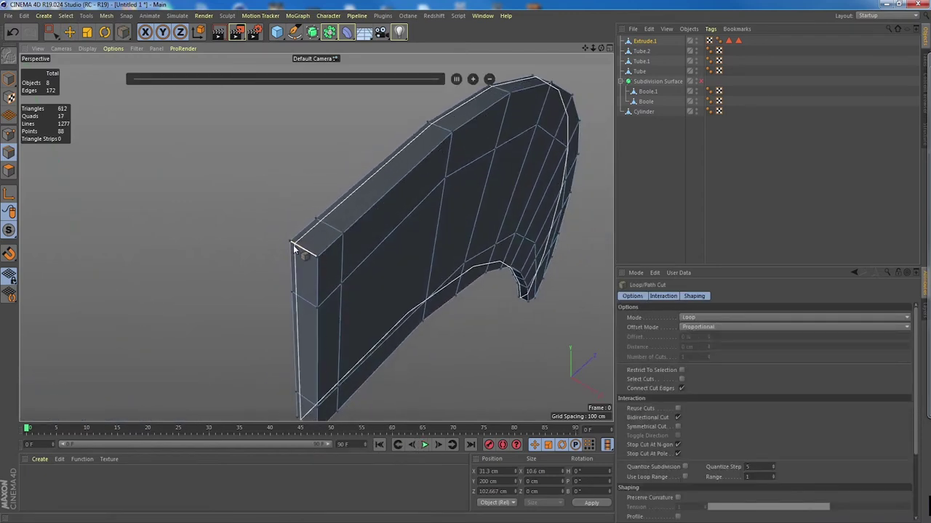
{"action": "left_click_drag", "start_coordinate": [298, 245], "coordinate": [351, 265]}
{"action": "left_click", "coordinate": [9, 79]}
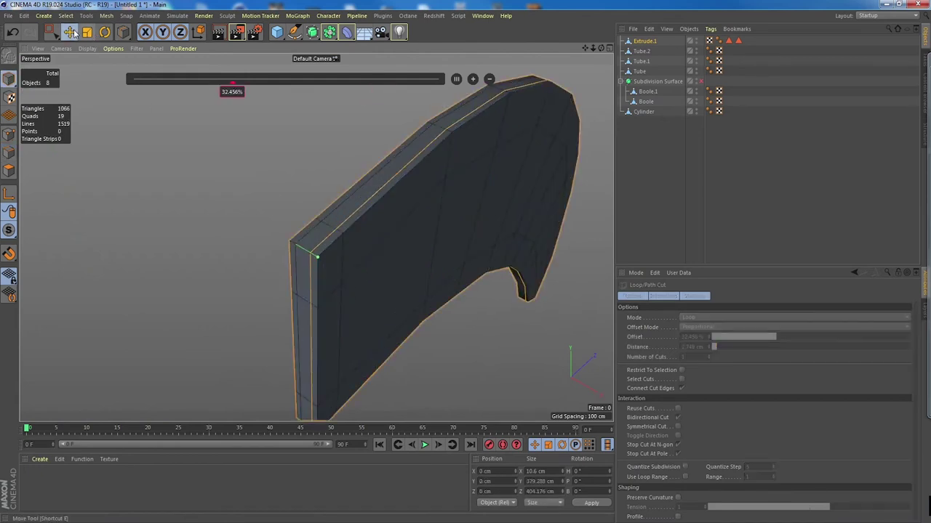
- Add a Subdivision Surface as the parent of the fin object Extrude.1
{"action": "left_click", "coordinate": [70, 32]}
{"action": "left_click_drag", "start_coordinate": [380, 185], "coordinate": [359, 170], "text": "alt"}
{"action": "right_click_drag", "start_coordinate": [446, 210], "coordinate": [252, 198], "text": "alt"}
{"action": "left_click_drag", "start_coordinate": [316, 237], "coordinate": [246, 180], "text": "alt"}
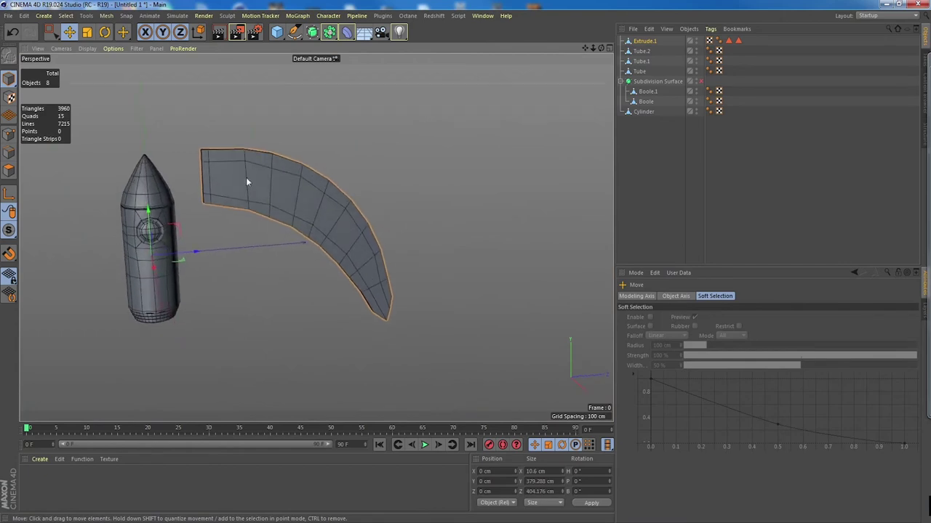
{"action": "right_click_drag", "start_coordinate": [247, 179], "coordinate": [266, 188], "text": "alt"}
{"action": "left_click_drag", "start_coordinate": [267, 188], "coordinate": [330, 216], "text": "alt"}
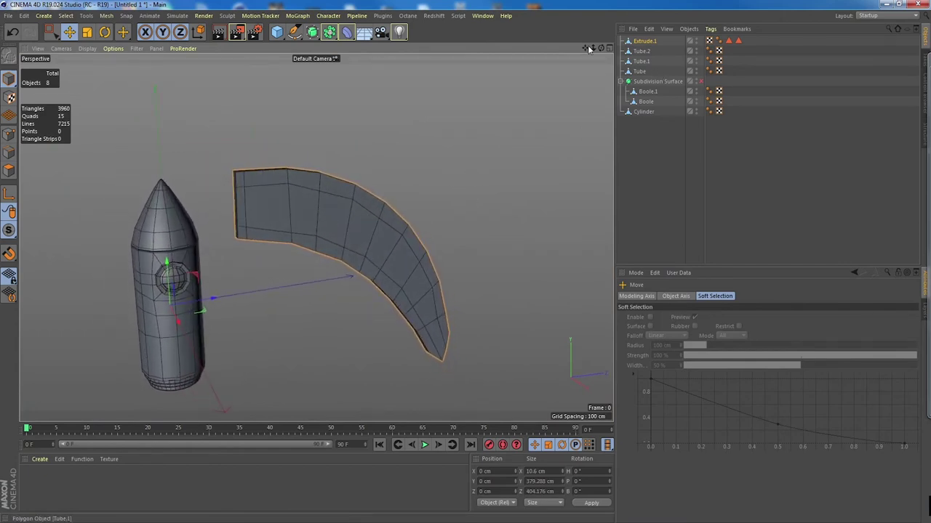
{"action": "left_click", "coordinate": [313, 33]}
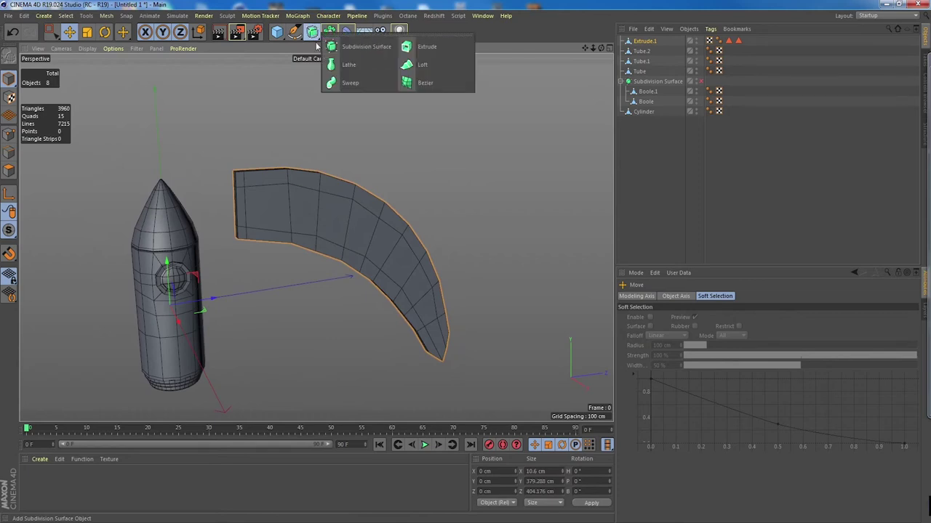
{"action": "left_click", "coordinate": [368, 49], "text": "alt"}
{"action": "left_click_drag", "start_coordinate": [368, 51], "coordinate": [465, 180], "text": "alt"}
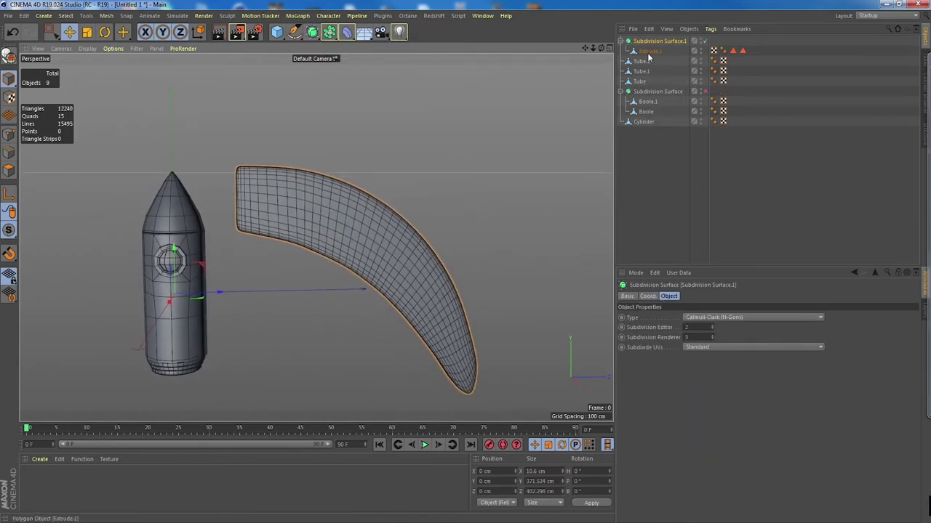
- Set both the editor and renderer subdivision levels of the fin's Subdivision Surface to 1
{"action": "left_click", "coordinate": [712, 329]}
{"action": "left_click", "coordinate": [712, 339]}
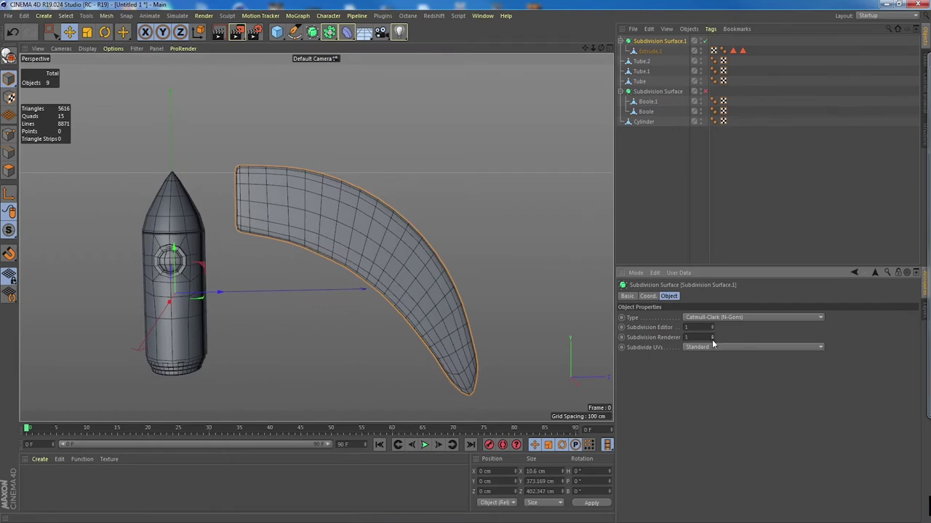
{"action": "left_click_drag", "start_coordinate": [315, 237], "coordinate": [537, 256], "text": "alt"}
{"action": "left_click_drag", "start_coordinate": [589, 252], "coordinate": [459, 366], "text": "alt"}
{"action": "left_click_drag", "start_coordinate": [455, 325], "coordinate": [438, 278], "text": "alt"}
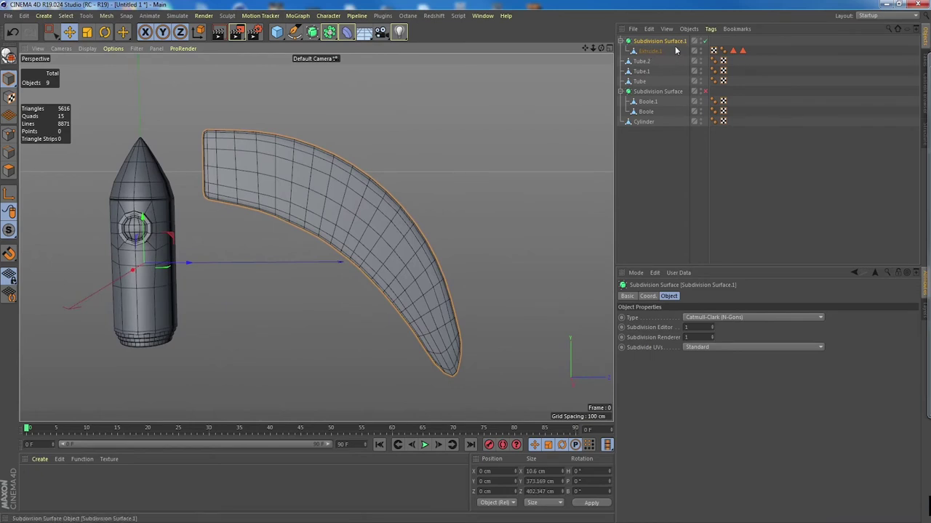
- Disable the fin's Subdivision Surface and dissolve the edge loop running just inside the outer arc
{"action": "left_click", "coordinate": [703, 42]}
{"action": "left_click", "coordinate": [650, 51]}
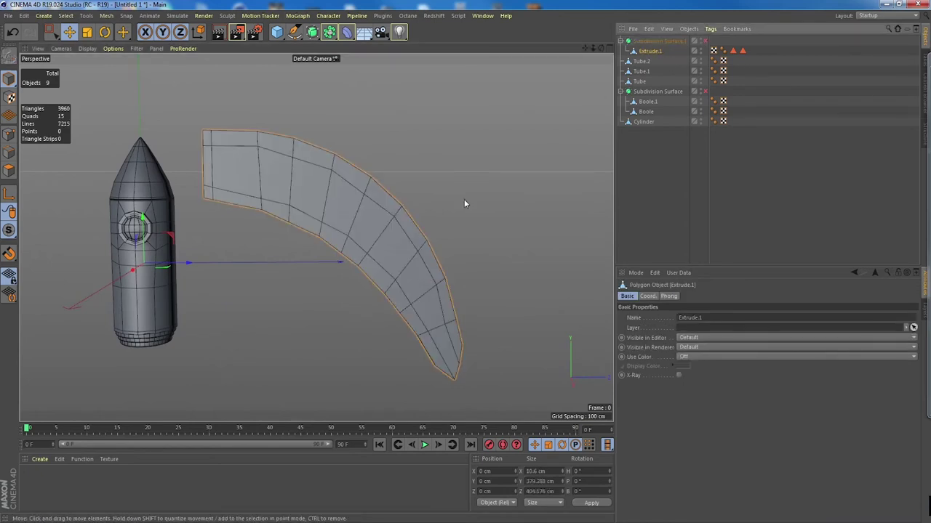
{"action": "left_click_drag", "start_coordinate": [464, 203], "coordinate": [408, 289], "text": "alt"}
{"action": "scroll", "coordinate": [408, 281], "scroll_direction": "up", "scroll_amount": 1}
{"action": "left_click", "coordinate": [8, 134]}
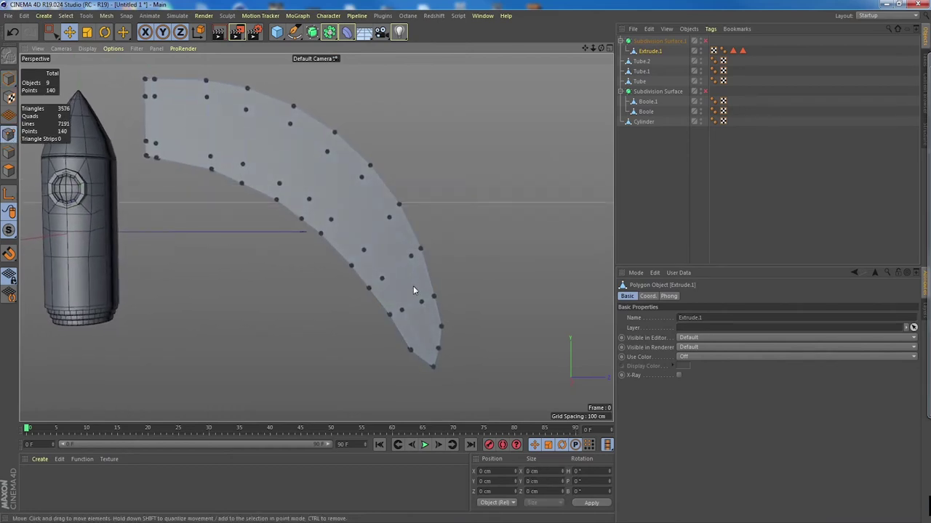
{"action": "scroll", "coordinate": [413, 290], "scroll_direction": "down", "scroll_amount": 1}
{"action": "left_click_drag", "start_coordinate": [420, 296], "coordinate": [429, 306], "text": "alt"}
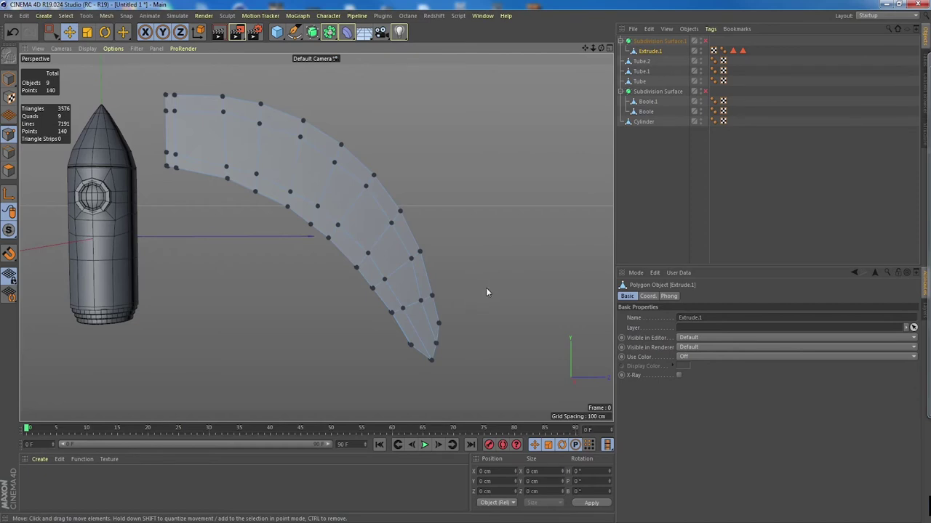
{"action": "left_click", "coordinate": [10, 152]}
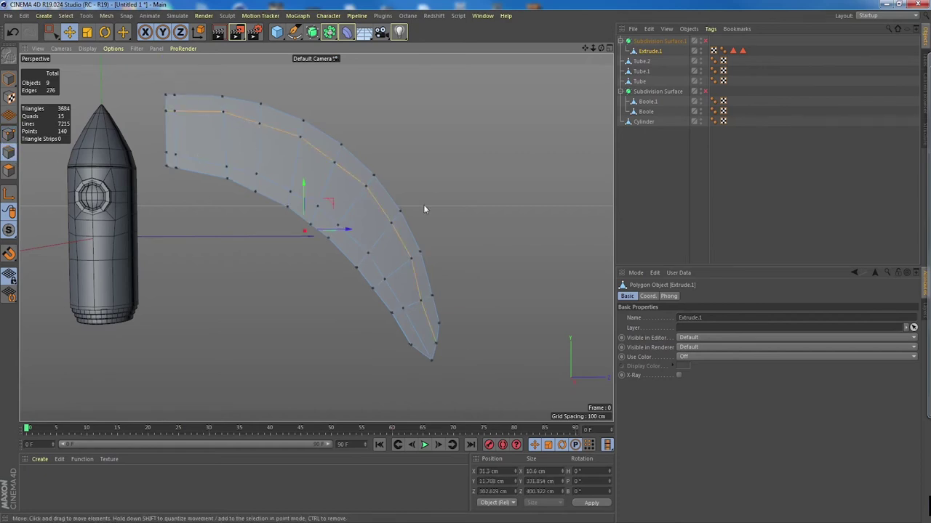
{"action": "left_click_drag", "start_coordinate": [395, 206], "coordinate": [305, 163], "text": "alt"}
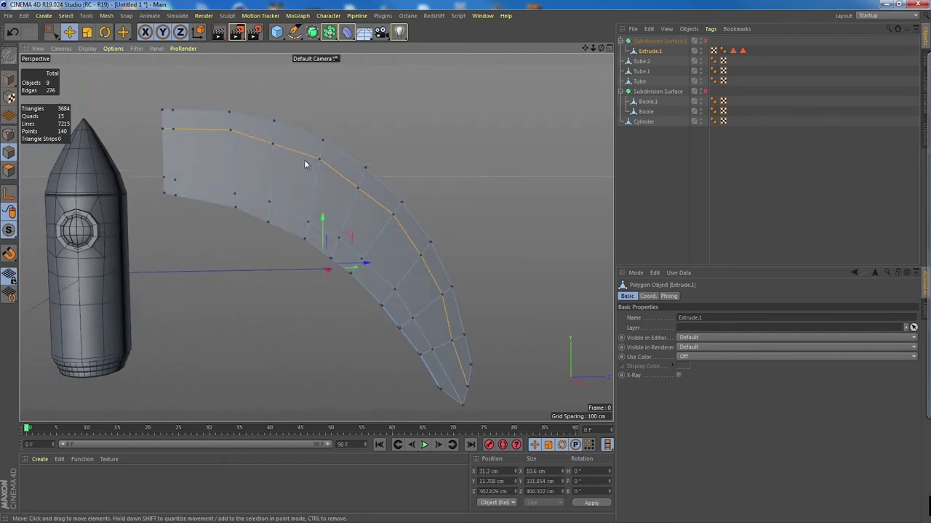
{"action": "right_click", "coordinate": [302, 152]}
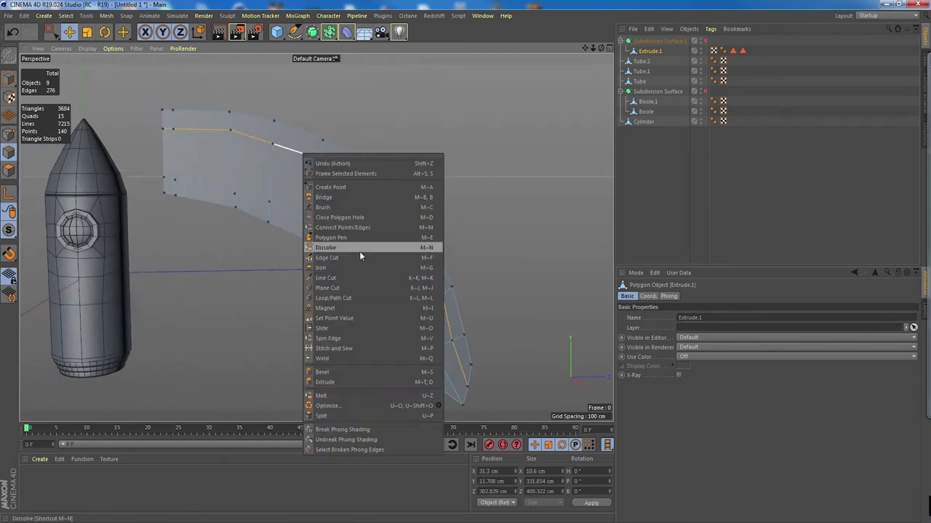
{"action": "left_click", "coordinate": [356, 248]}
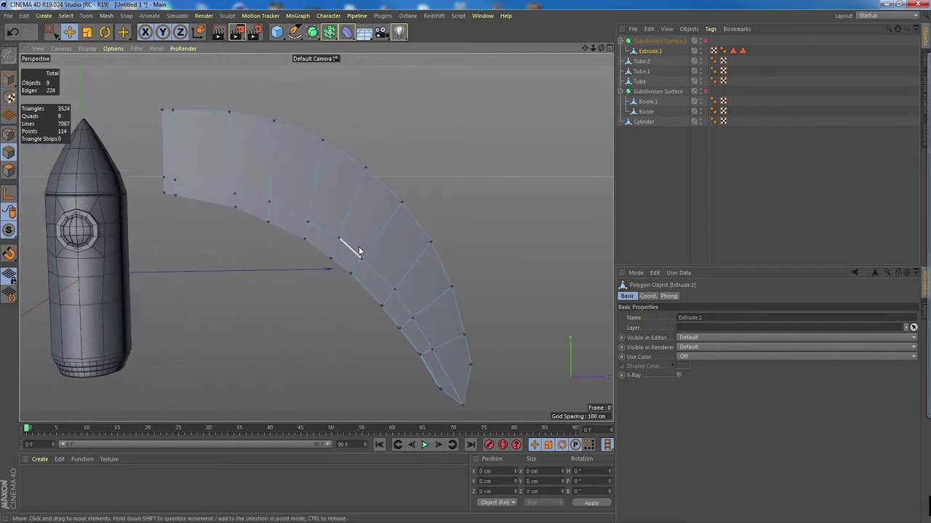
- Turn the fin's Subdivision Surface on to inspect the smoothed shape, and switch it off again
{"action": "left_click_drag", "start_coordinate": [349, 249], "coordinate": [441, 263], "text": "alt"}
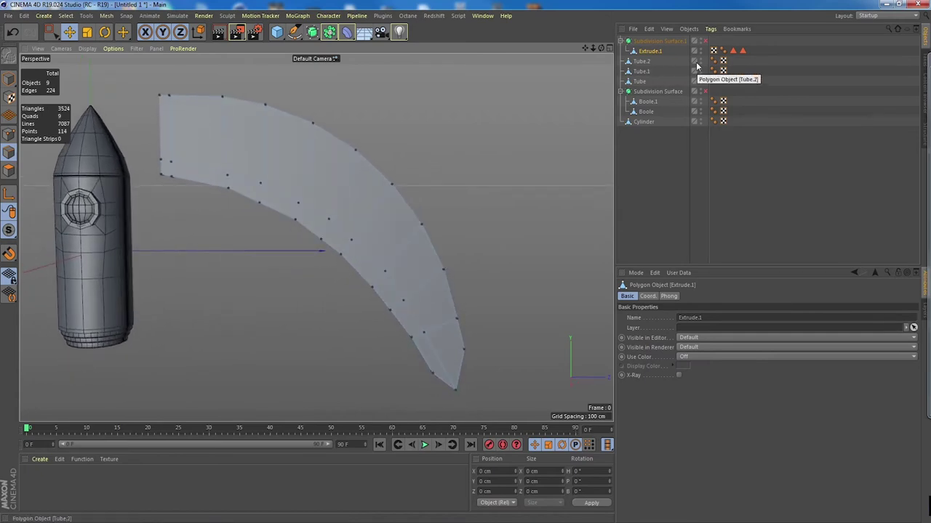
{"action": "left_click", "coordinate": [705, 42]}
{"action": "mouse_move", "coordinate": [461, 197]}
{"action": "left_mouse_down", "text": "alt"}
{"action": "mouse_move", "coordinate": [401, 193]}
{"action": "mouse_move", "coordinate": [453, 163]}
{"action": "mouse_move", "coordinate": [491, 207]}
{"action": "mouse_move", "coordinate": [402, 196]}
{"action": "mouse_move", "coordinate": [400, 166]}
{"action": "mouse_move", "coordinate": [456, 189]}
{"action": "mouse_move", "coordinate": [446, 192]}
{"action": "mouse_move", "coordinate": [437, 284]}
{"action": "mouse_move", "coordinate": [462, 198]}
{"action": "mouse_move", "coordinate": [450, 186]}
{"action": "mouse_move", "coordinate": [462, 218]}
{"action": "mouse_move", "coordinate": [440, 216]}
{"action": "left_mouse_up", "text": "alt"}
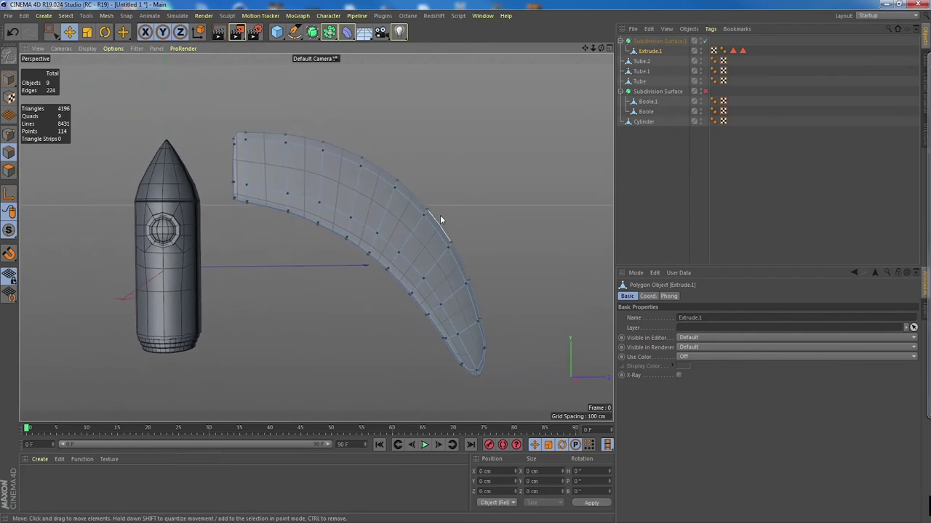
{"action": "left_click", "coordinate": [620, 43]}
{"action": "left_click", "coordinate": [620, 41]}
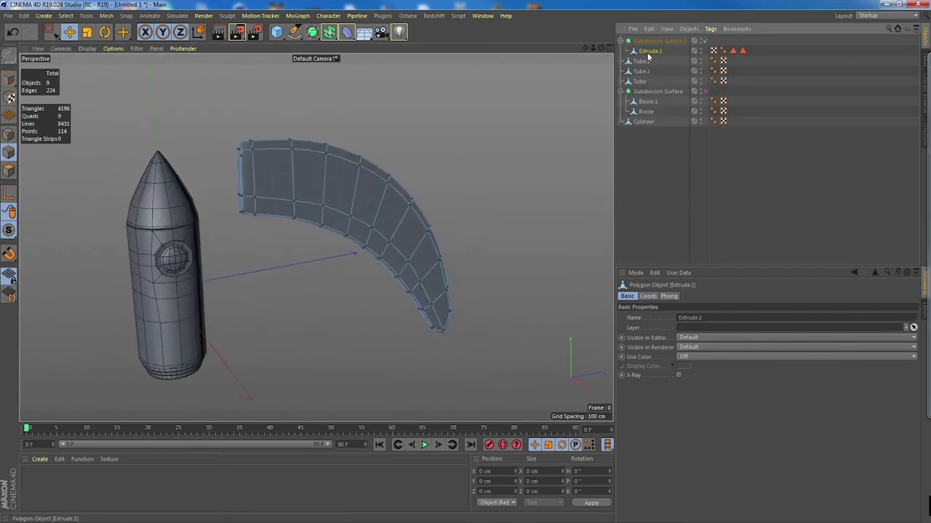
{"action": "left_click", "coordinate": [704, 41]}
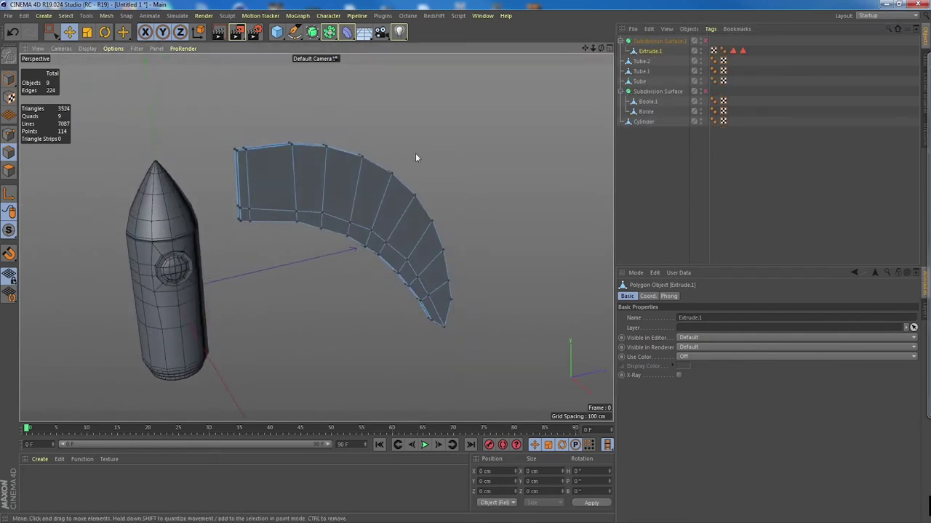
- Move the fin's object axis along Z into the fin, to about Z 383 cm
{"action": "key", "text": "t"}
{"action": "left_click_drag", "start_coordinate": [276, 175], "coordinate": [346, 202], "text": "alt"}
{"action": "left_click", "coordinate": [9, 80]}
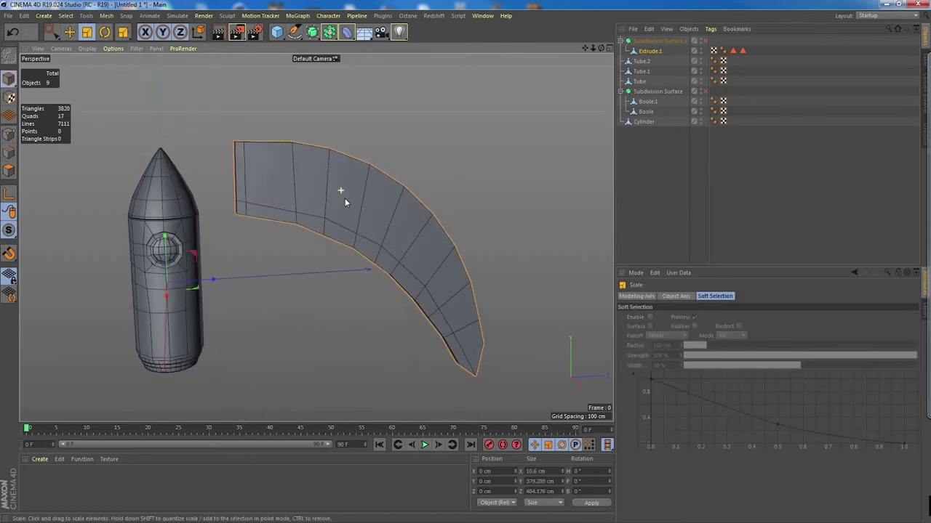
{"action": "left_click", "coordinate": [6, 196]}
{"action": "left_click", "coordinate": [69, 31]}
{"action": "left_click_drag", "start_coordinate": [195, 278], "coordinate": [404, 266]}
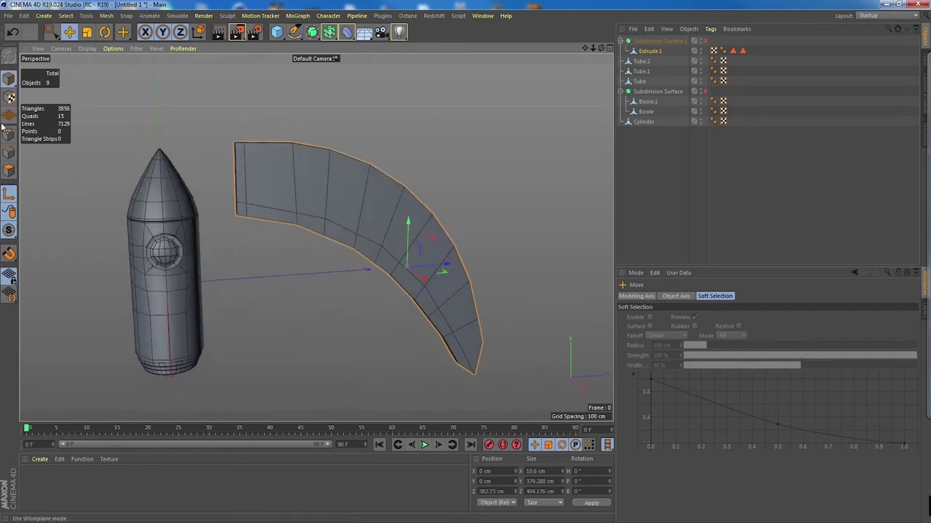
{"action": "left_click", "coordinate": [10, 194]}
- Scale the fin uniformly down to about 120 by 128 cm and place it against the rocket's lower body at about Y -119 cm, Z 123 cm
{"action": "left_click", "coordinate": [86, 31]}
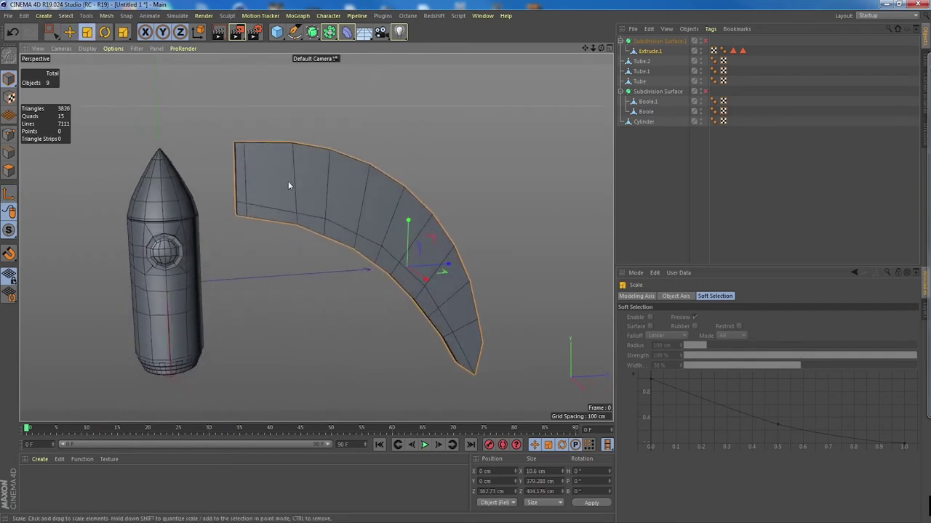
{"action": "left_click_drag", "start_coordinate": [288, 181], "coordinate": [160, 342]}
{"action": "middle_click_drag", "start_coordinate": [309, 291], "coordinate": [401, 239], "text": "alt"}
{"action": "left_click_drag", "start_coordinate": [401, 239], "coordinate": [375, 231], "text": "alt"}
{"action": "left_click", "coordinate": [70, 31]}
{"action": "left_click_drag", "start_coordinate": [544, 227], "coordinate": [380, 249]}
{"action": "left_click_drag", "start_coordinate": [344, 192], "coordinate": [377, 265]}
- Shrink the fin to about 98.5 cm in Y and 103.5 cm in Z, and move it toward the rocket to about Z 117 cm
{"action": "key", "text": "t"}
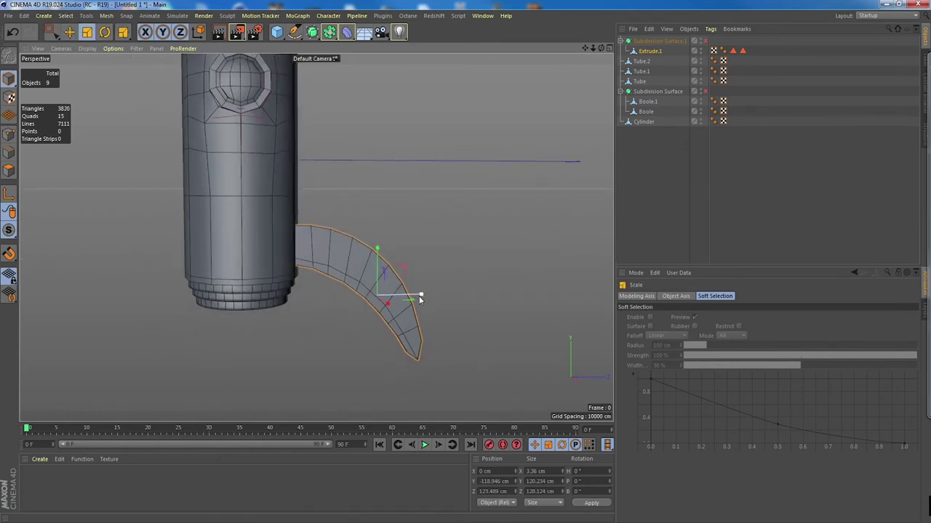
{"action": "left_click_drag", "start_coordinate": [418, 298], "coordinate": [413, 296]}
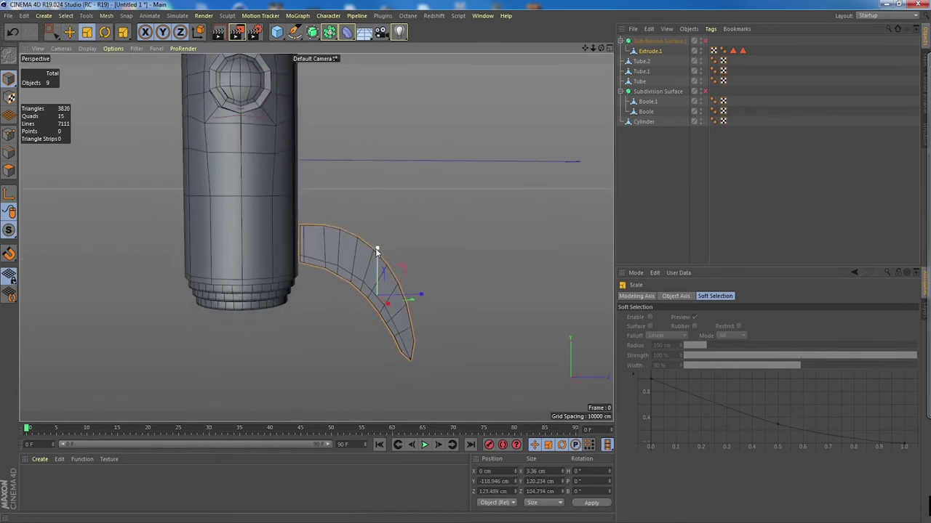
{"action": "left_click_drag", "start_coordinate": [377, 250], "coordinate": [377, 260]}
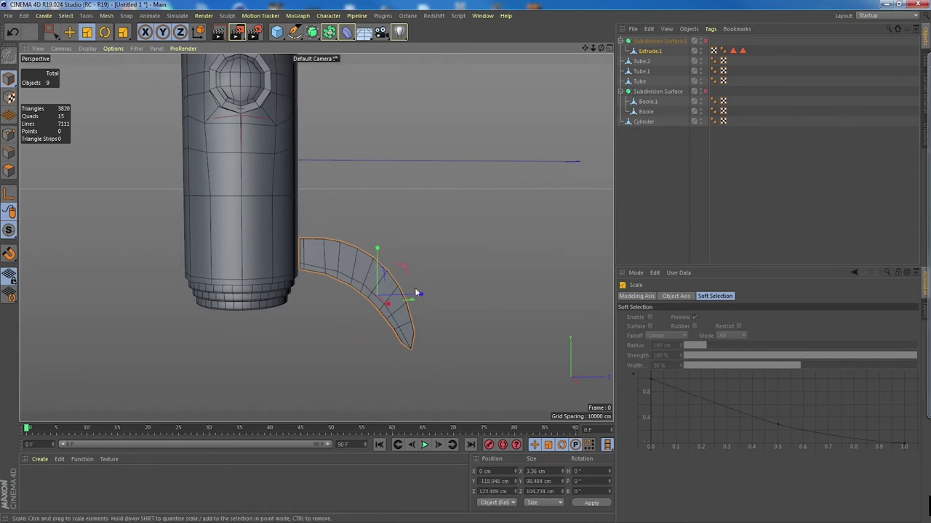
{"action": "mouse_move", "coordinate": [420, 295]}
{"action": "left_mouse_down"}
{"action": "mouse_move", "coordinate": [412, 283]}
{"action": "mouse_move", "coordinate": [413, 297]}
{"action": "mouse_move", "coordinate": [394, 295]}
{"action": "mouse_move", "coordinate": [427, 290]}
{"action": "mouse_move", "coordinate": [413, 291]}
{"action": "left_mouse_up"}
{"action": "left_click", "coordinate": [70, 32]}
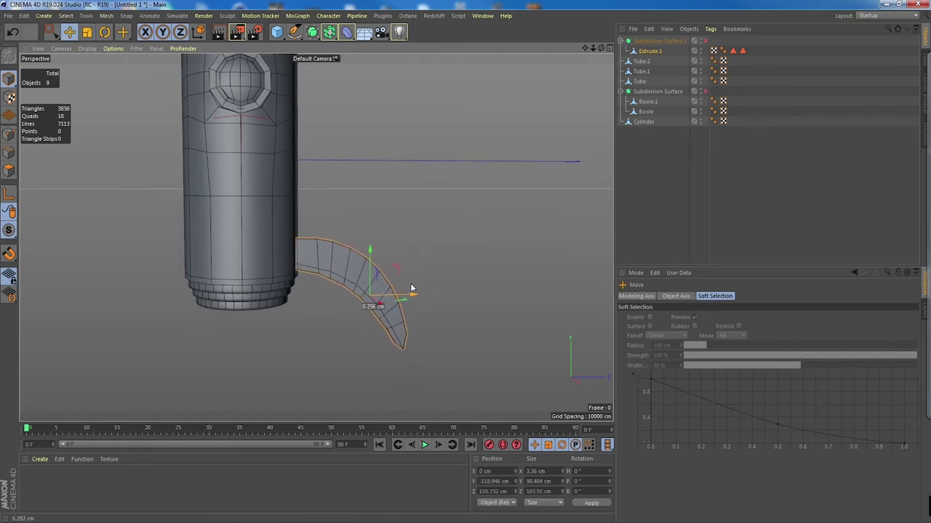
{"action": "left_click", "coordinate": [86, 32]}
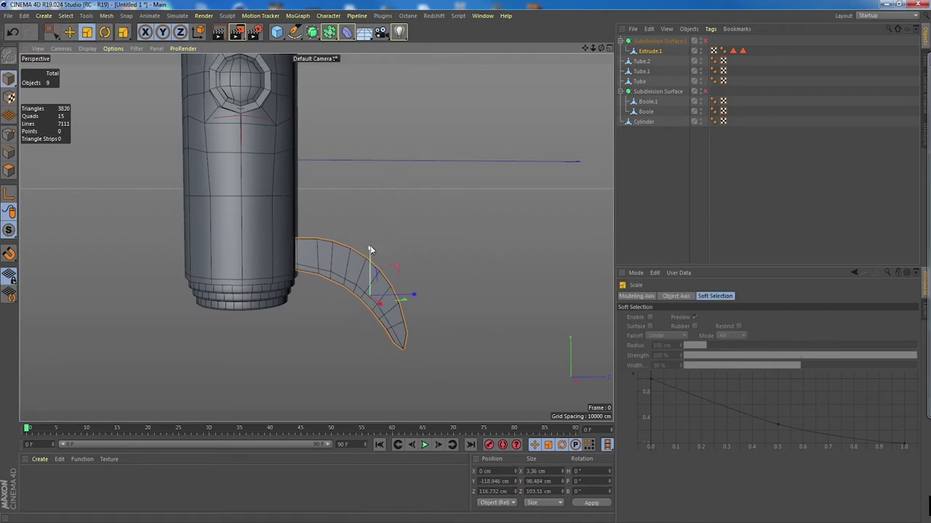
- Switch the fin to point editing and isolate it with Viewport Solo
{"action": "left_click", "coordinate": [10, 136]}
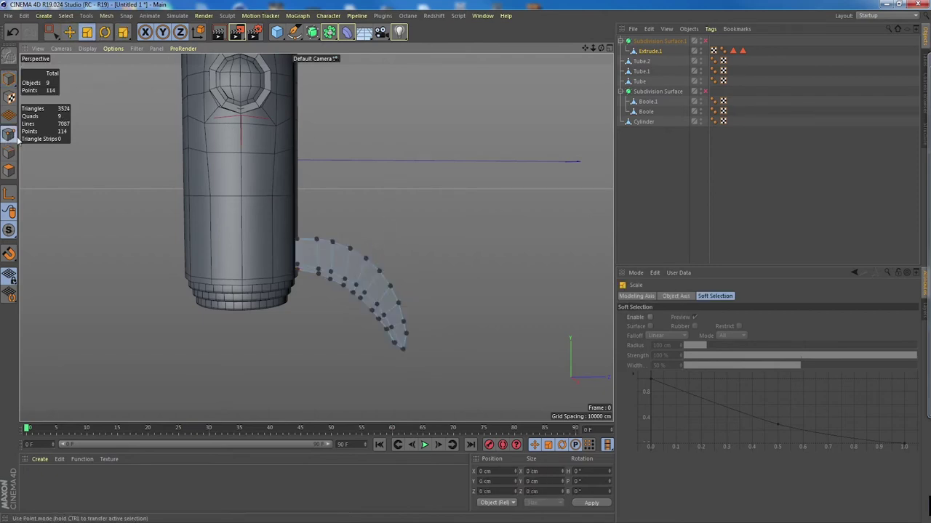
{"action": "left_click_drag", "start_coordinate": [317, 237], "coordinate": [317, 236], "text": "alt"}
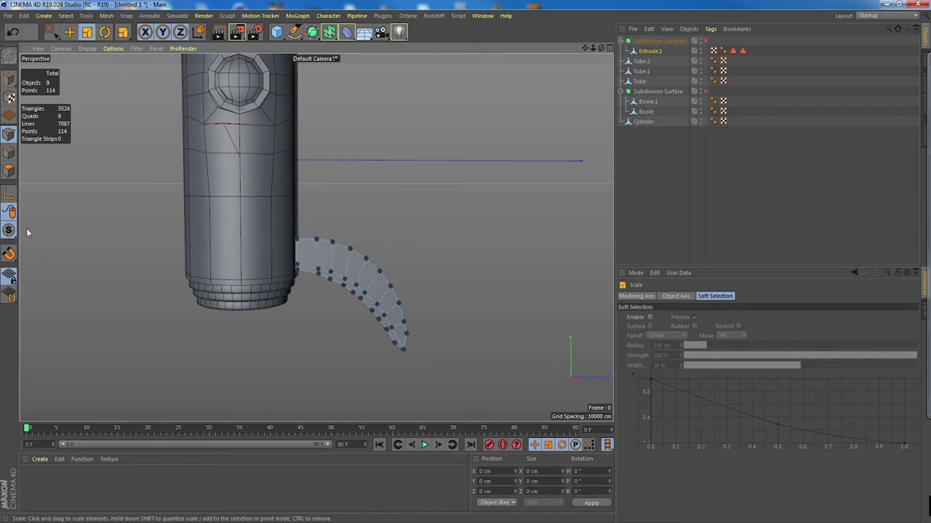
{"action": "left_click_drag", "start_coordinate": [9, 230], "coordinate": [43, 243]}
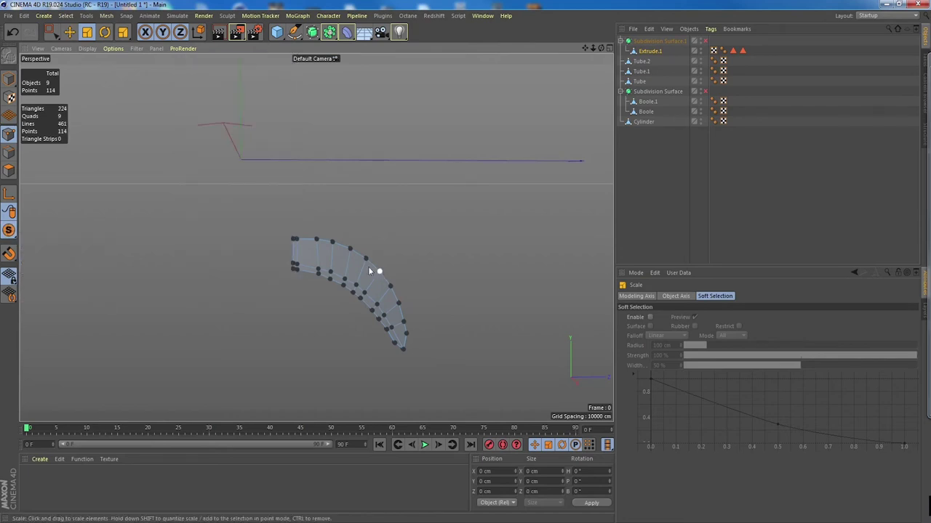
{"action": "right_click_drag", "start_coordinate": [309, 249], "coordinate": [382, 278], "text": "alt"}
{"action": "middle_click_drag", "start_coordinate": [332, 270], "coordinate": [284, 236], "text": "alt"}
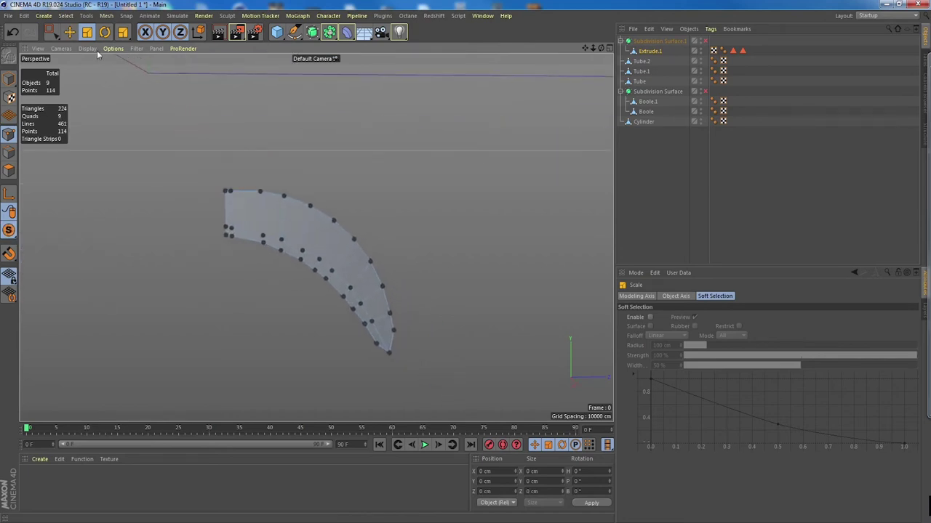
- Select all outer-arc points except the tip and raise them along Y to widen the fin
{"action": "left_click", "coordinate": [52, 31]}
{"action": "left_click_drag", "start_coordinate": [192, 156], "coordinate": [391, 264]}
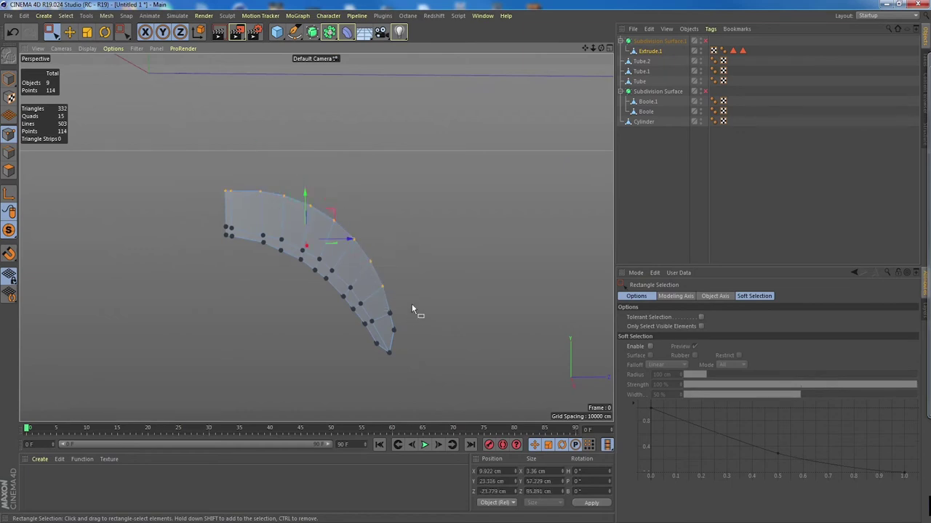
{"action": "left_click_drag", "start_coordinate": [390, 339], "coordinate": [390, 340], "text": "shift"}
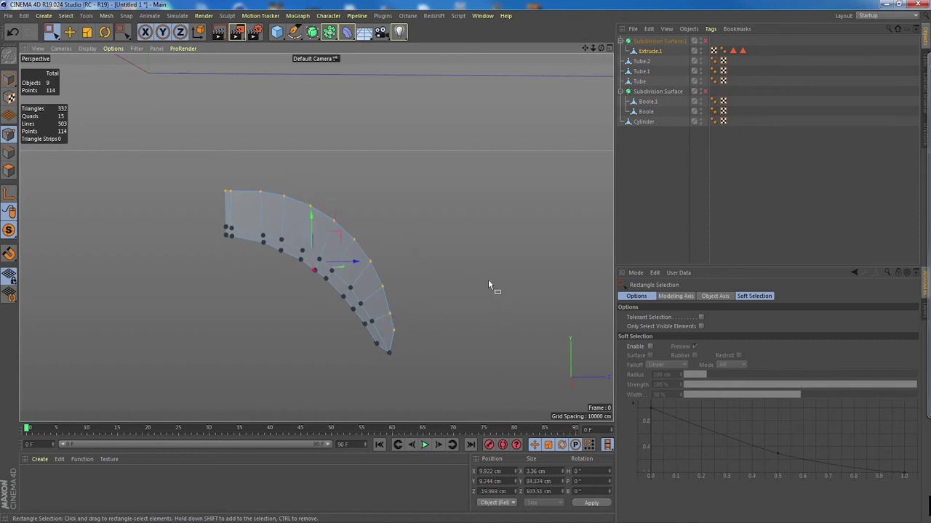
{"action": "left_click_drag", "start_coordinate": [487, 280], "coordinate": [459, 253], "text": "alt"}
{"action": "left_click", "coordinate": [70, 31]}
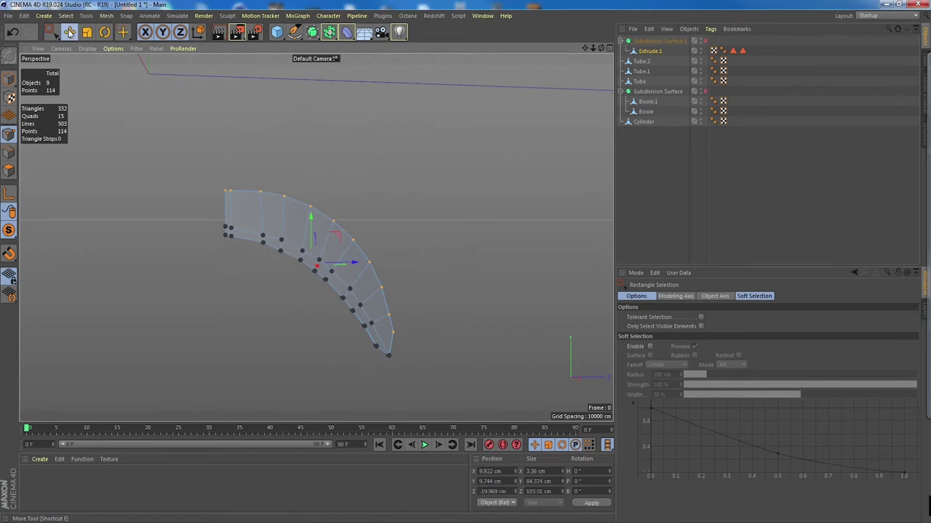
{"action": "left_click_drag", "start_coordinate": [310, 220], "coordinate": [311, 209]}
{"action": "mouse_move", "coordinate": [417, 325]}
{"action": "left_mouse_down", "text": "alt"}
{"action": "mouse_move", "coordinate": [393, 332]}
{"action": "mouse_move", "coordinate": [431, 318]}
{"action": "left_mouse_up", "text": "alt"}
{"action": "key", "text": "ctrl+shift+z"}
{"action": "left_click", "coordinate": [418, 322]}
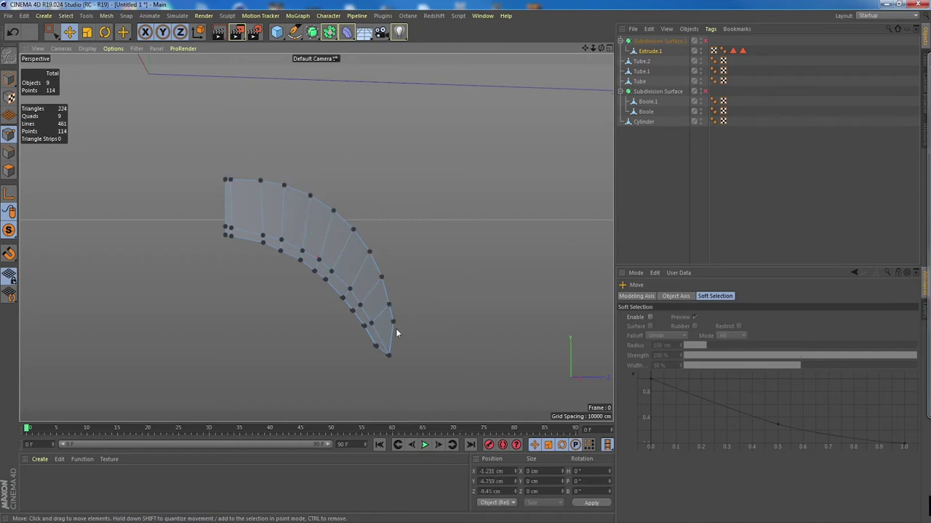
- Select the outer-arc points just above the fin's tip and lower them to about Y -31.7 cm, Z 30.5 cm
{"action": "left_click", "coordinate": [51, 32]}
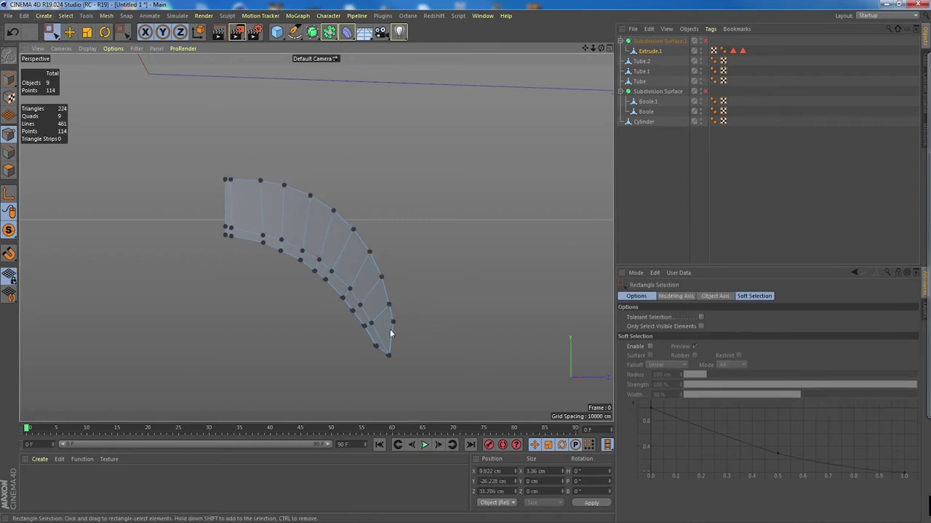
{"action": "left_click_drag", "start_coordinate": [389, 334], "coordinate": [391, 290]}
{"action": "left_click_drag", "start_coordinate": [432, 331], "coordinate": [429, 331]}
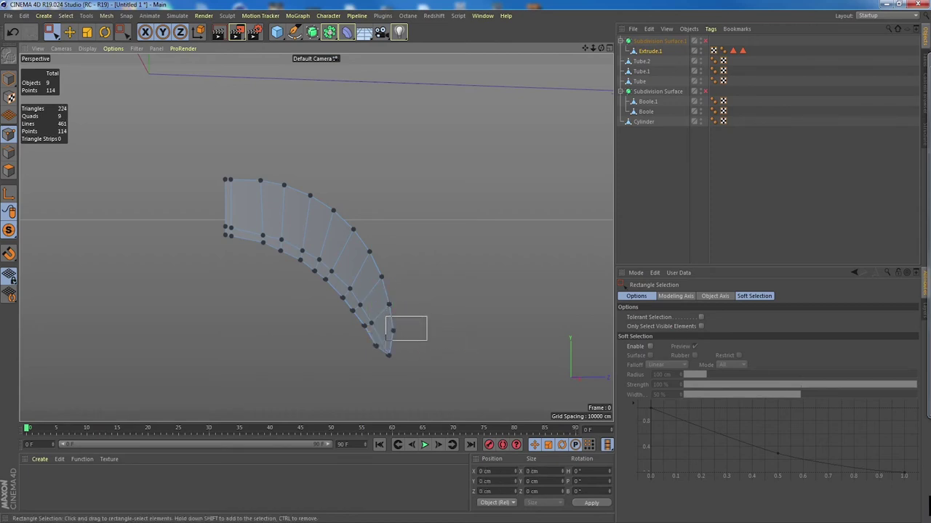
{"action": "left_click_drag", "start_coordinate": [427, 340], "coordinate": [423, 334]}
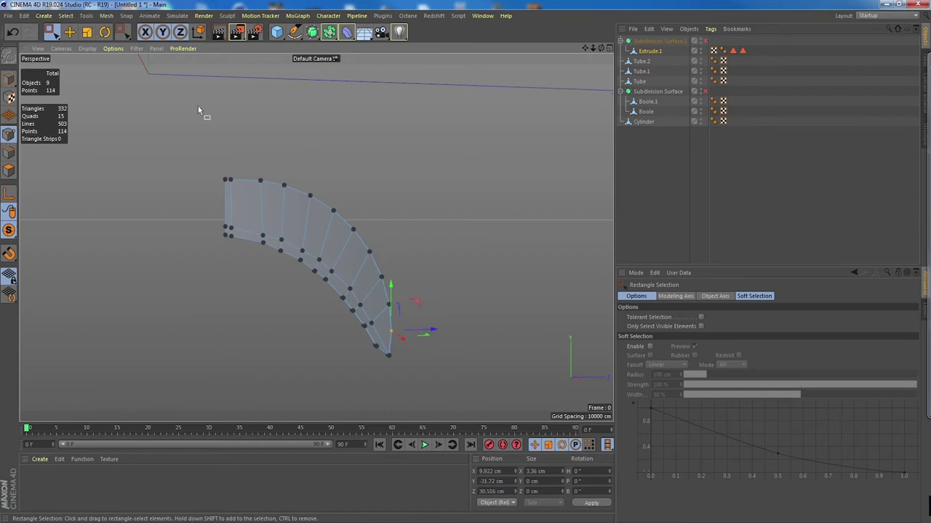
{"action": "key", "text": "e"}
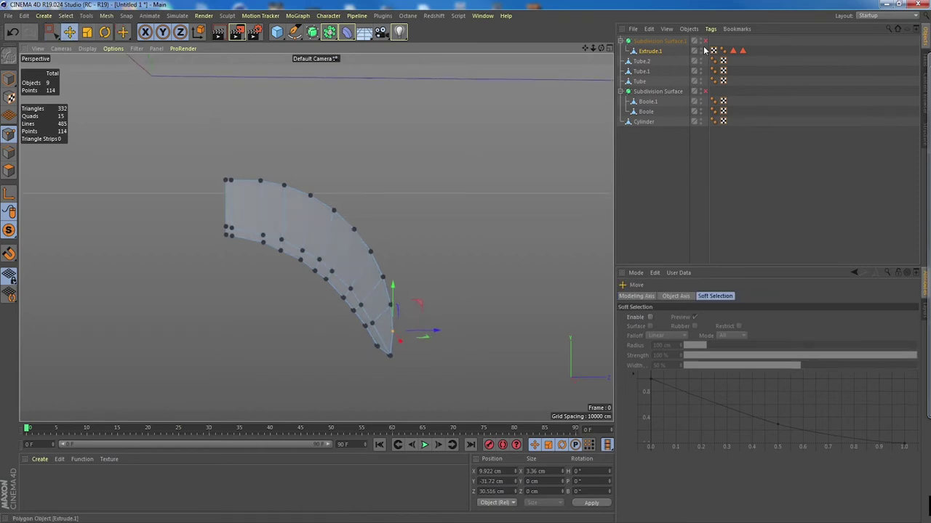
{"action": "left_click", "coordinate": [704, 41]}
{"action": "left_click", "coordinate": [704, 41]}
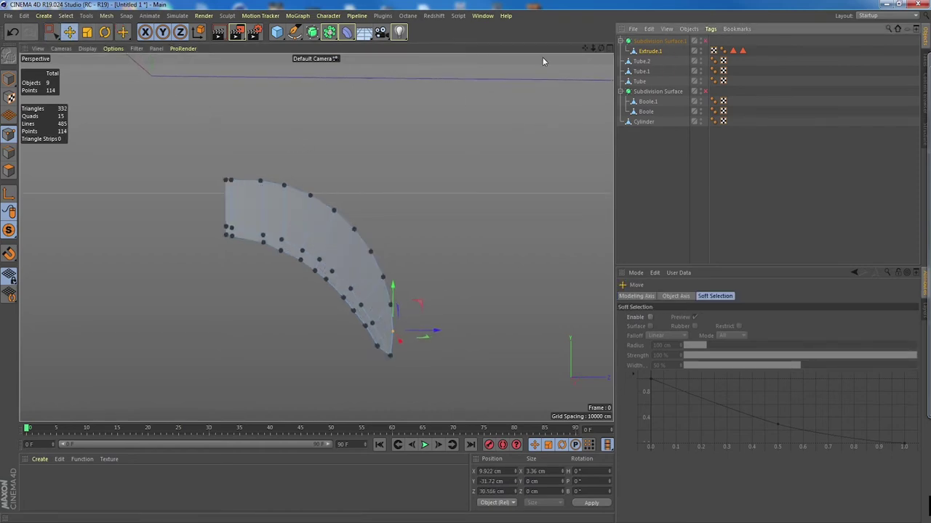
- Return the fin to model mode and turn off Viewport Solo to show the whole rocket
{"action": "left_click", "coordinate": [8, 80]}
{"action": "left_click_drag", "start_coordinate": [9, 230], "coordinate": [68, 243]}
{"action": "left_click_drag", "start_coordinate": [333, 215], "coordinate": [345, 212], "text": "alt"}
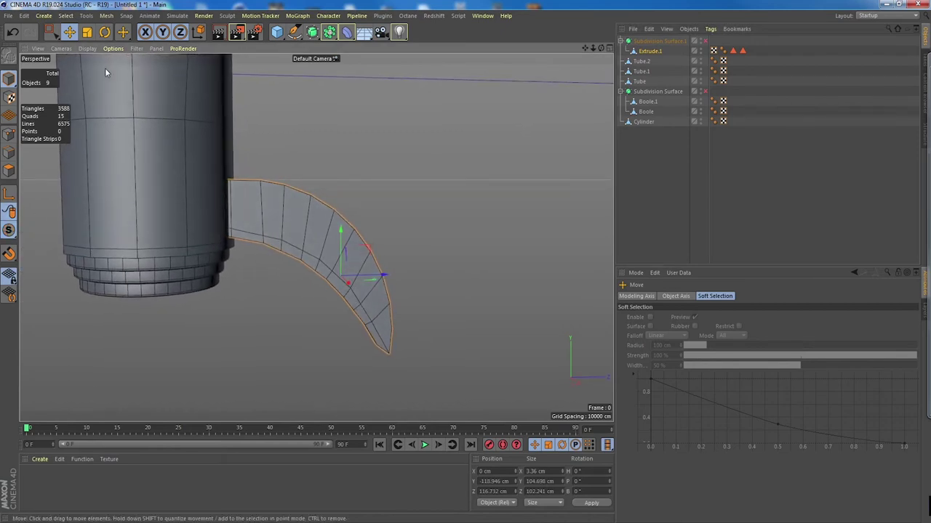
- Scale the fin to about 113.6 cm in Y and 85.2 cm in Z, and move it against the rocket at about Z 94.6 cm
{"action": "left_click", "coordinate": [86, 32]}
{"action": "mouse_move", "coordinate": [342, 232]}
{"action": "left_mouse_down"}
{"action": "mouse_move", "coordinate": [341, 217]}
{"action": "mouse_move", "coordinate": [332, 230]}
{"action": "left_mouse_up"}
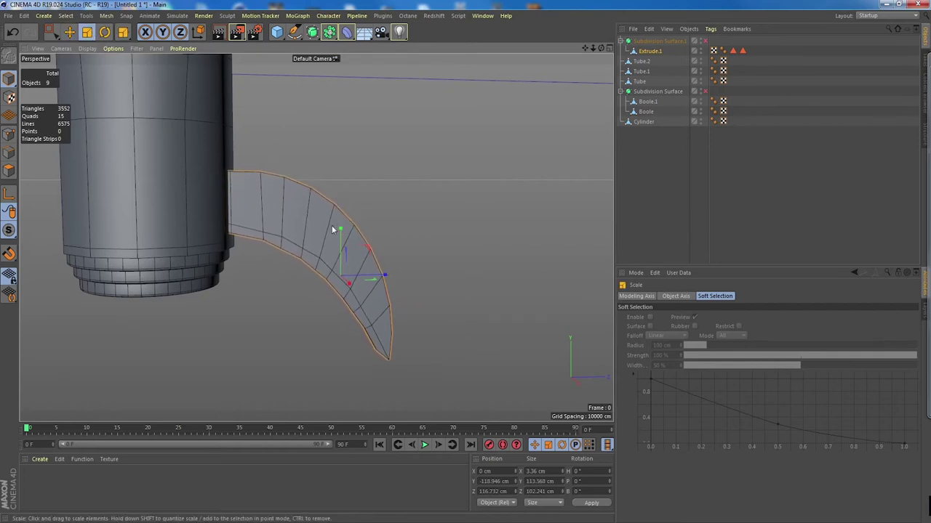
{"action": "left_click_drag", "start_coordinate": [389, 273], "coordinate": [346, 273]}
{"action": "left_click", "coordinate": [69, 32]}
{"action": "right_click_drag", "start_coordinate": [428, 229], "coordinate": [287, 210], "text": "alt"}
{"action": "middle_click_drag", "start_coordinate": [344, 190], "coordinate": [289, 215], "text": "alt"}
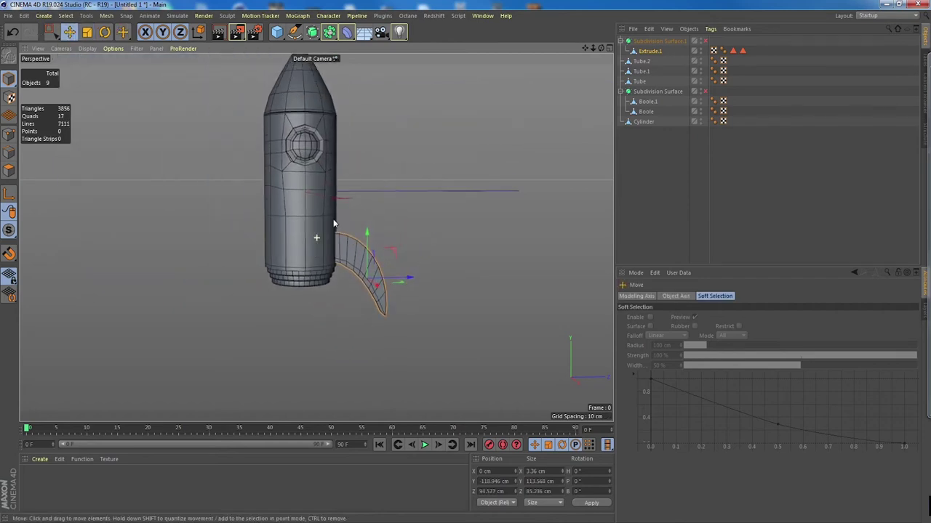
{"action": "right_click_drag", "start_coordinate": [282, 246], "coordinate": [395, 252], "text": "alt"}
{"action": "middle_click_drag", "start_coordinate": [372, 291], "coordinate": [341, 180], "text": "alt"}
{"action": "left_click_drag", "start_coordinate": [332, 183], "coordinate": [379, 203], "text": "alt"}
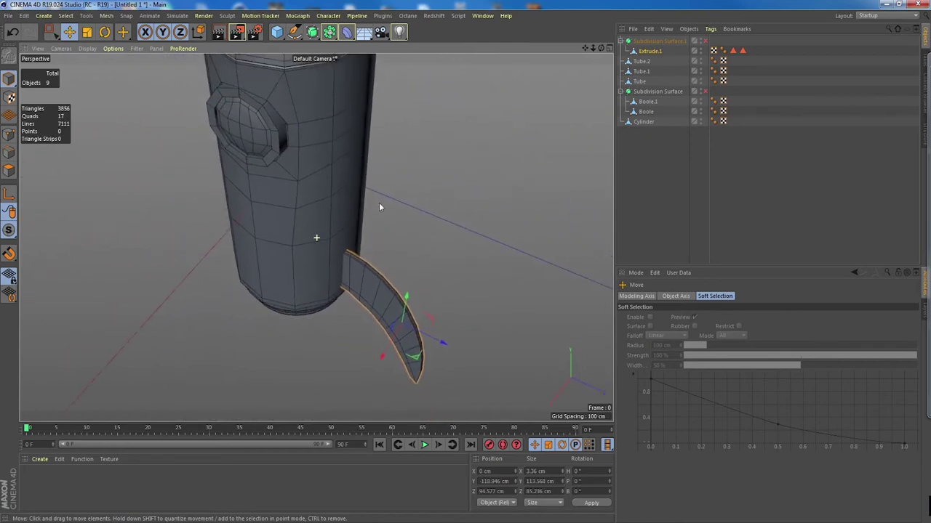
{"action": "left_click_drag", "start_coordinate": [279, 191], "coordinate": [388, 177], "text": "alt"}
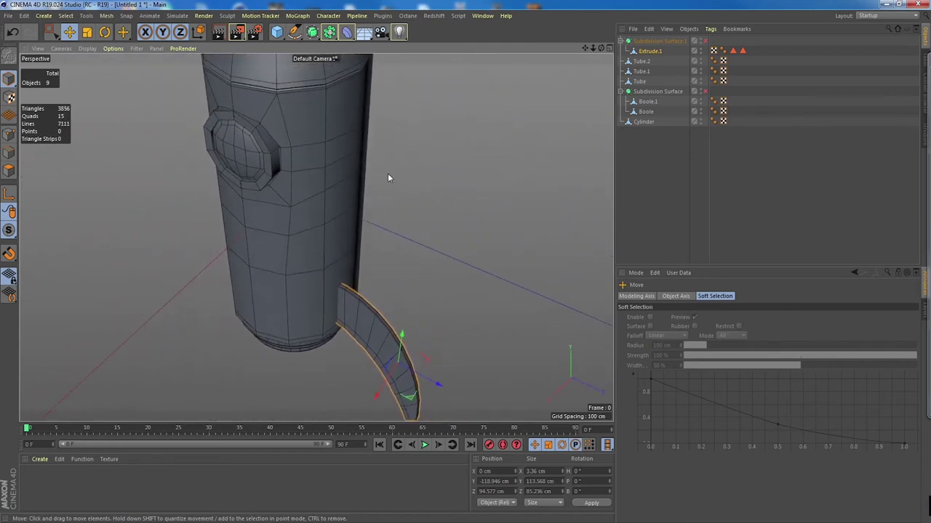
{"action": "left_click_drag", "start_coordinate": [429, 155], "coordinate": [377, 165], "text": "alt"}
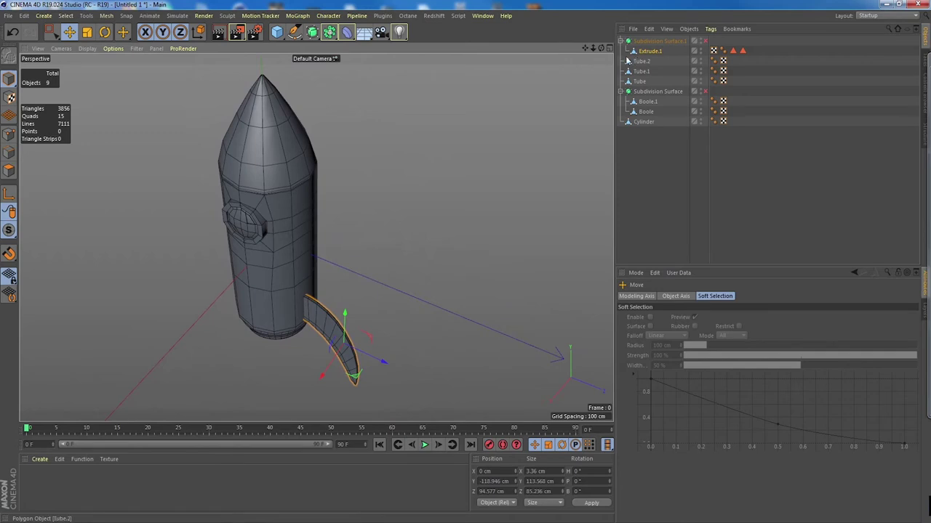
- Take the fin object Extrude.1 out of Subdivision Surface.1 and place it at the top of the object hierarchy
{"action": "left_click", "coordinate": [662, 51]}
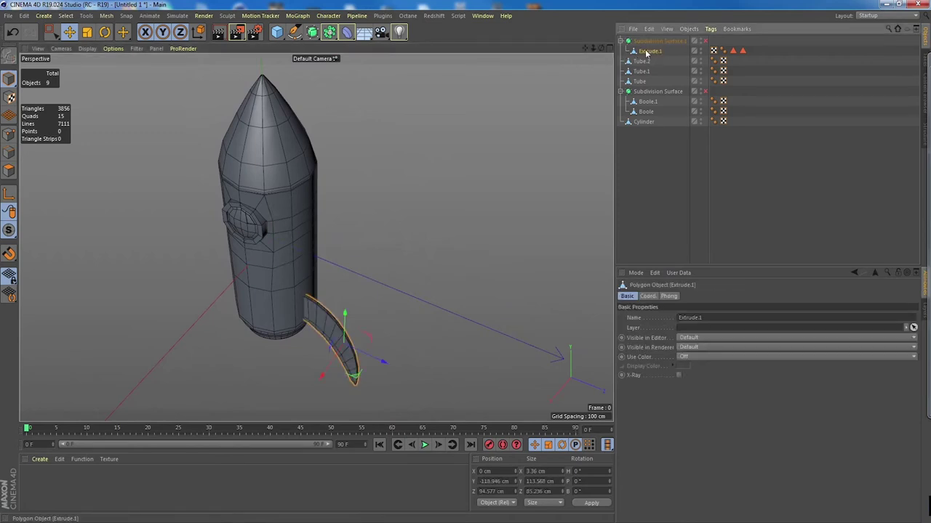
{"action": "left_click", "coordinate": [654, 51]}
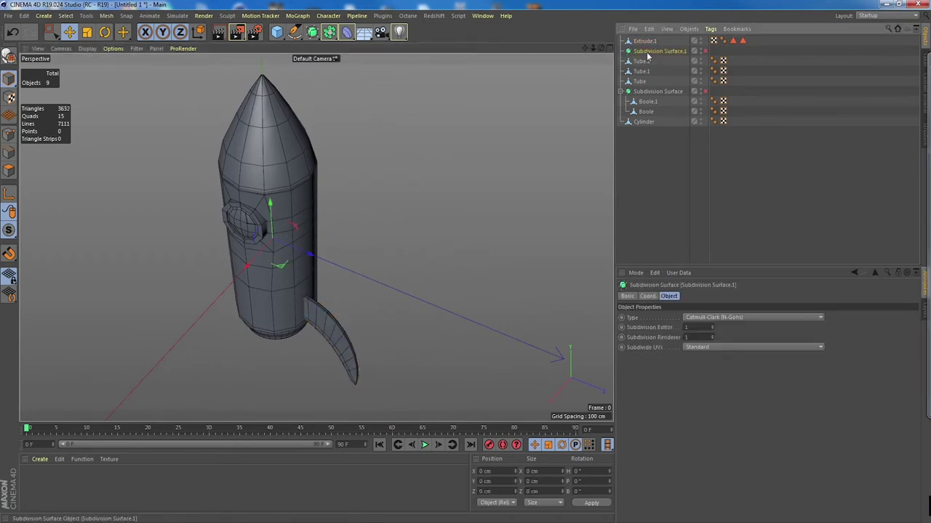
{"action": "left_click", "coordinate": [644, 41]}
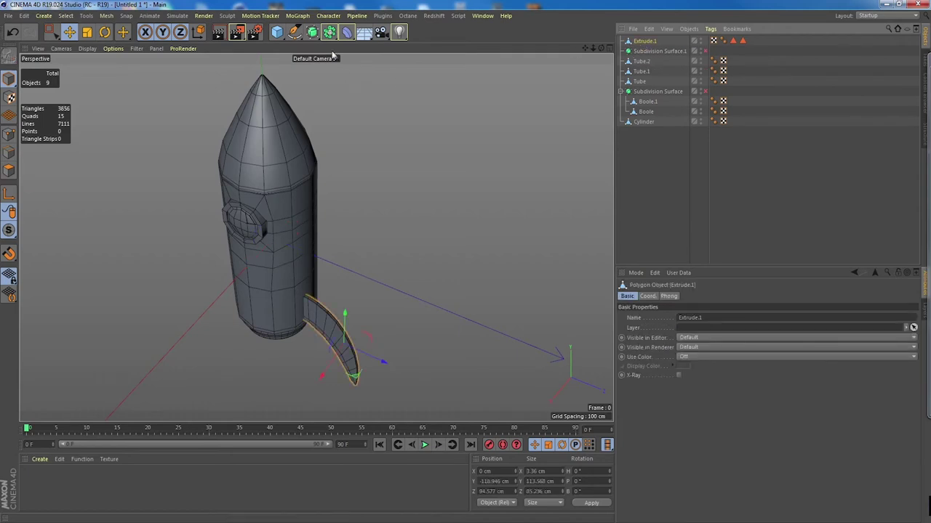
- Add an Array object and make the fin Extrude.1 its child
{"action": "left_click", "coordinate": [329, 32]}
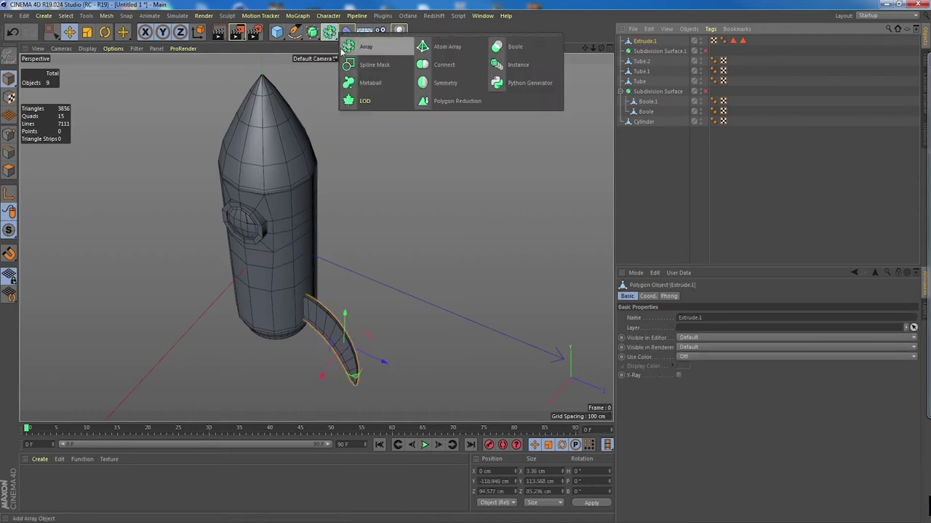
{"action": "left_click", "coordinate": [378, 47]}
{"action": "left_click_drag", "start_coordinate": [480, 191], "coordinate": [379, 181], "text": "alt"}
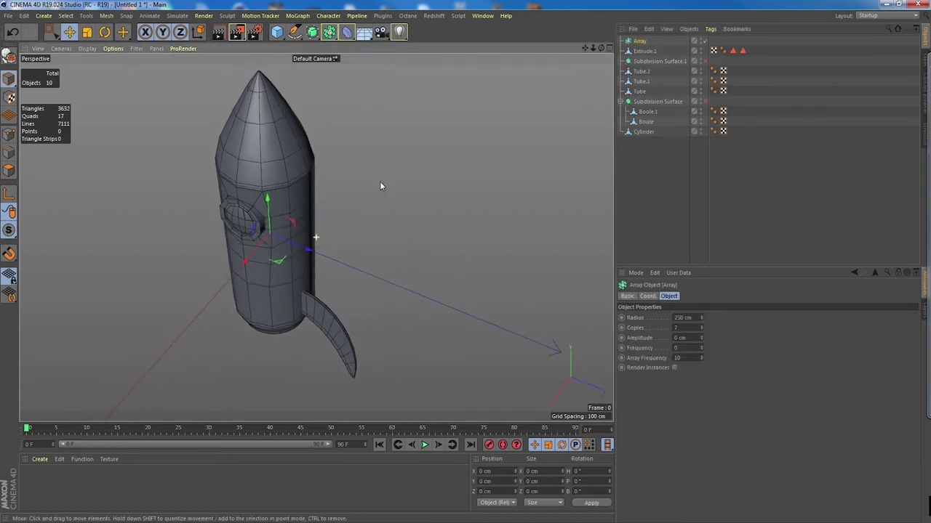
{"action": "left_click", "coordinate": [642, 52]}
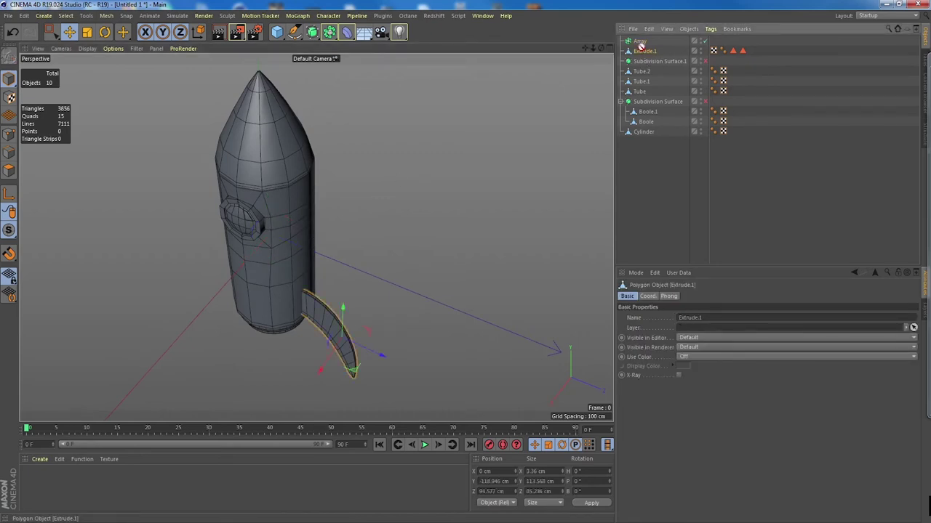
{"action": "left_click_drag", "start_coordinate": [640, 46], "coordinate": [639, 41]}
{"action": "left_click_drag", "start_coordinate": [418, 191], "coordinate": [392, 191], "text": "alt"}
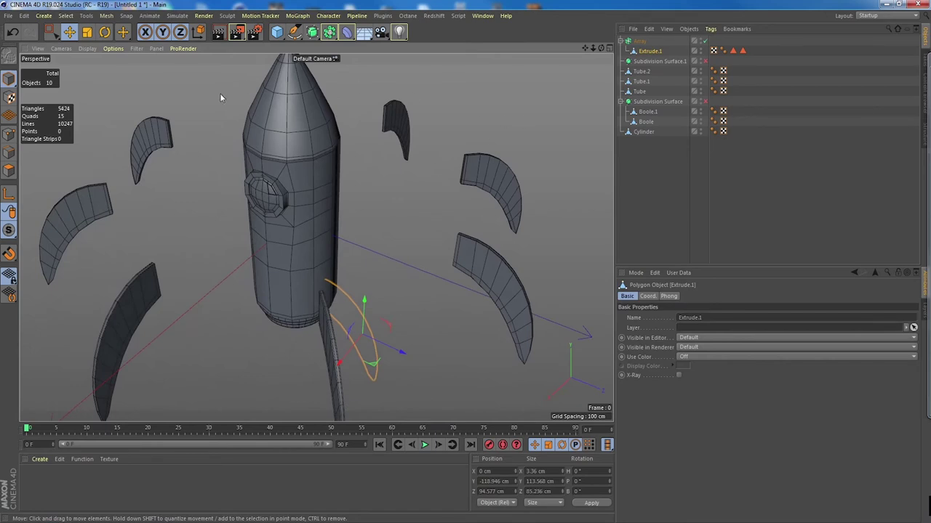
- Set the fin array to 3 copies and reduce its radius to 101 cm
{"action": "left_click", "coordinate": [639, 41]}
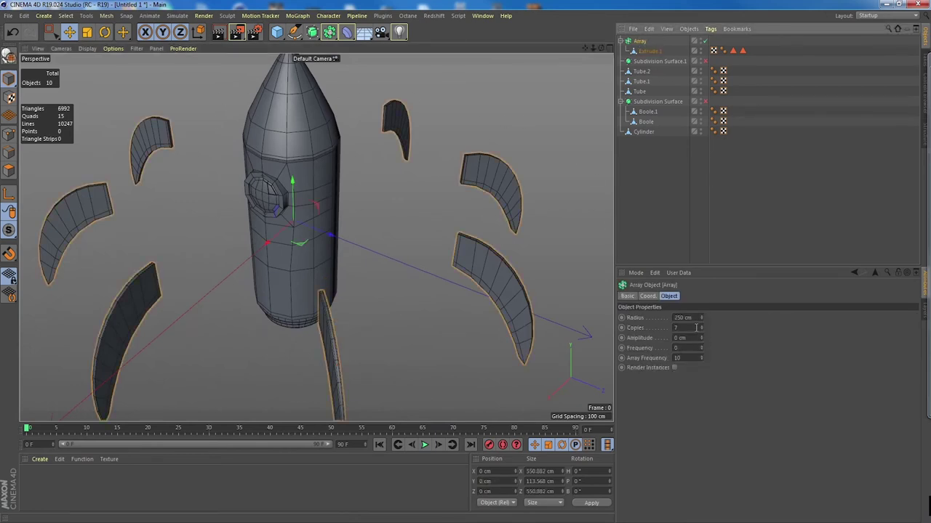
{"action": "left_click", "coordinate": [701, 331]}
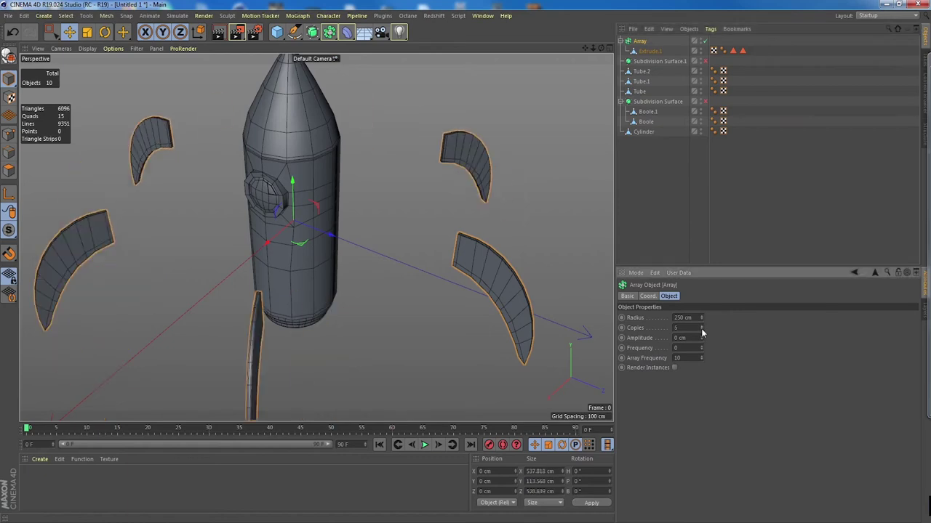
{"action": "left_click", "coordinate": [701, 332]}
{"action": "left_click", "coordinate": [702, 331]}
{"action": "left_click", "coordinate": [702, 331]}
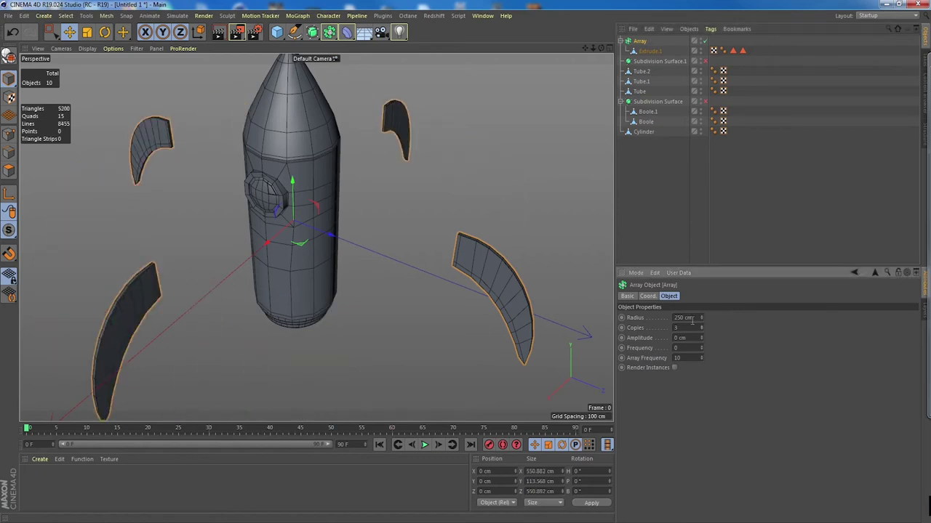
{"action": "mouse_move", "coordinate": [461, 191]}
{"action": "left_mouse_down", "text": "alt"}
{"action": "mouse_move", "coordinate": [468, 271]}
{"action": "mouse_move", "coordinate": [457, 191]}
{"action": "left_mouse_up", "text": "alt"}
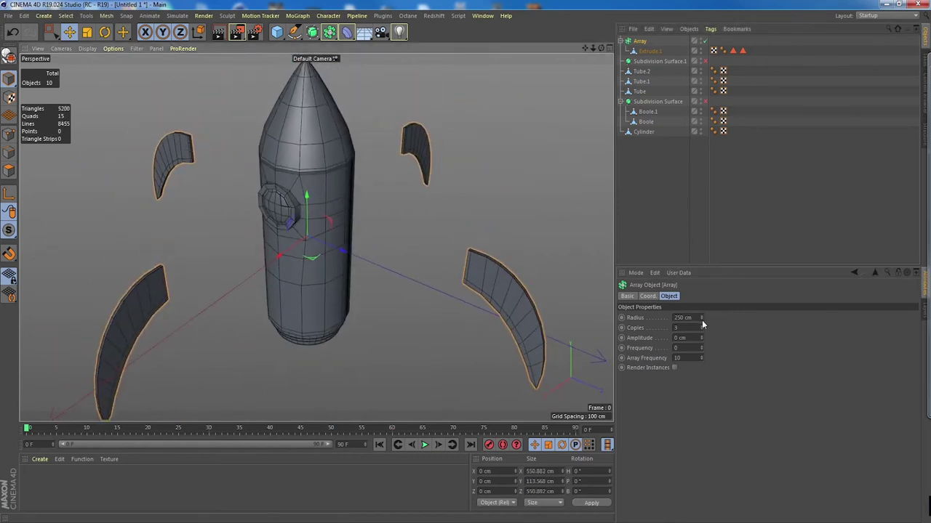
{"action": "mouse_move", "coordinate": [701, 317]}
{"action": "left_mouse_down"}
{"action": "mouse_move", "coordinate": [703, 306]}
{"action": "mouse_move", "coordinate": [700, 329]}
{"action": "left_mouse_up"}
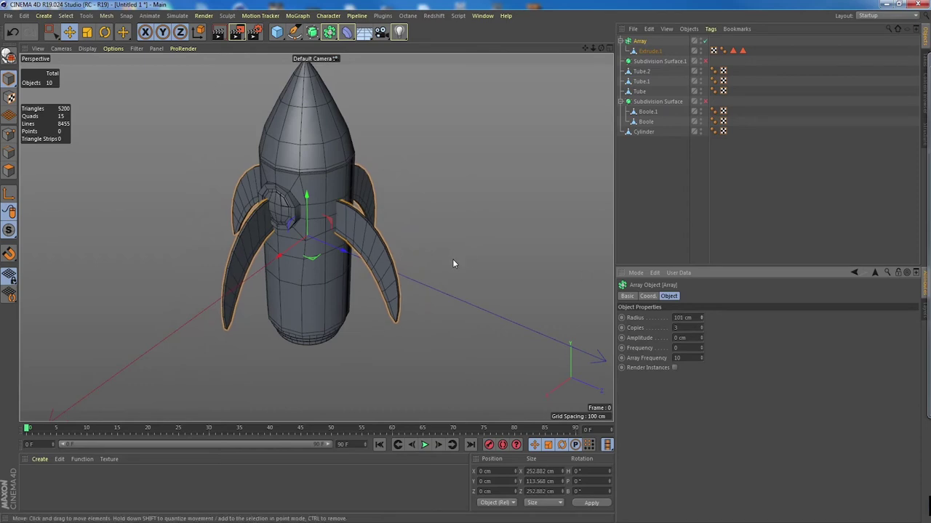
- Move the fin array down to the rocket's base, at about Y -123.5 cm
{"action": "left_click_drag", "start_coordinate": [452, 262], "coordinate": [364, 175], "text": "alt"}
{"action": "left_click_drag", "start_coordinate": [311, 208], "coordinate": [465, 205]}
{"action": "mouse_move", "coordinate": [409, 171]}
{"action": "left_mouse_down", "text": "alt"}
{"action": "mouse_move", "coordinate": [409, 216]}
{"action": "mouse_move", "coordinate": [391, 204]}
{"action": "mouse_move", "coordinate": [393, 216]}
{"action": "mouse_move", "coordinate": [404, 213]}
{"action": "mouse_move", "coordinate": [407, 179]}
{"action": "mouse_move", "coordinate": [414, 182]}
{"action": "mouse_move", "coordinate": [423, 203]}
{"action": "mouse_move", "coordinate": [413, 222]}
{"action": "mouse_move", "coordinate": [424, 191]}
{"action": "mouse_move", "coordinate": [417, 228]}
{"action": "mouse_move", "coordinate": [417, 214]}
{"action": "mouse_move", "coordinate": [393, 204]}
{"action": "mouse_move", "coordinate": [412, 174]}
{"action": "left_mouse_up", "text": "alt"}
- Scale the Extrude.1 fin inside the array to about 106.3 cm in Y and 71.5 cm in Z
{"action": "key", "text": "t"}
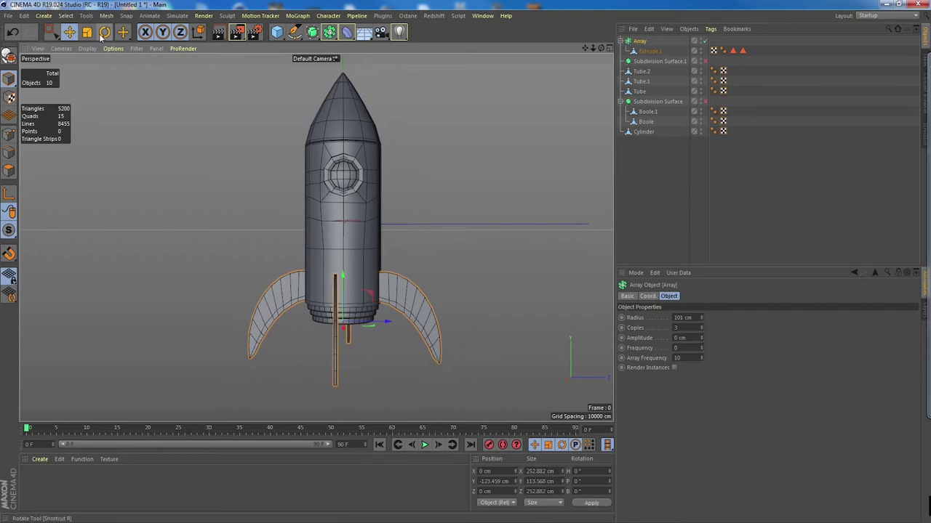
{"action": "left_click_drag", "start_coordinate": [360, 283], "coordinate": [389, 276]}
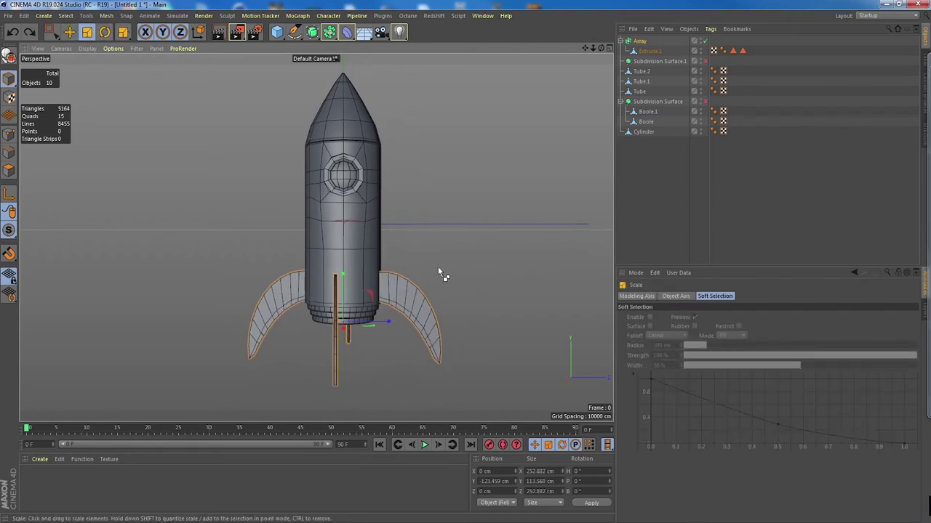
{"action": "left_click", "coordinate": [654, 52]}
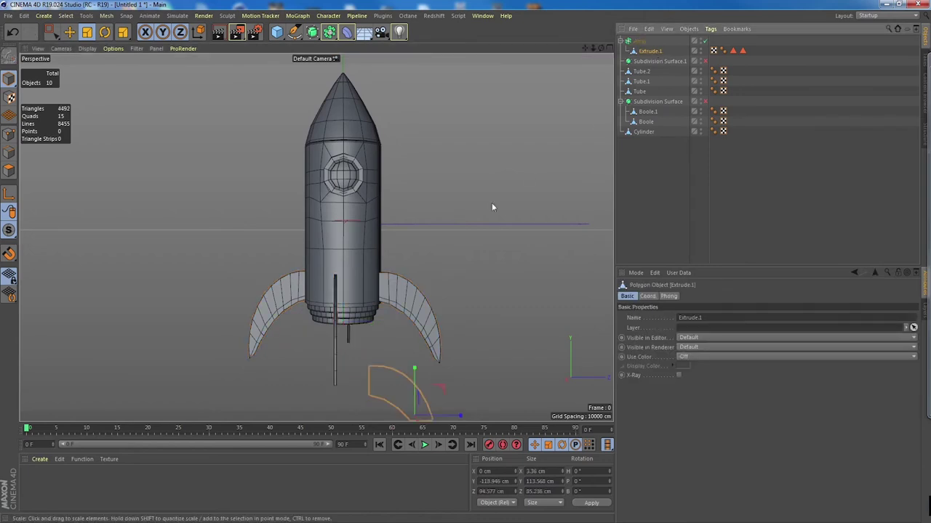
{"action": "middle_click_drag", "start_coordinate": [448, 310], "coordinate": [441, 256], "text": "alt"}
{"action": "left_click_drag", "start_coordinate": [405, 261], "coordinate": [403, 267]}
{"action": "middle_click_drag", "start_coordinate": [458, 197], "coordinate": [469, 263], "text": "alt"}
{"action": "left_click_drag", "start_coordinate": [450, 386], "coordinate": [445, 383]}
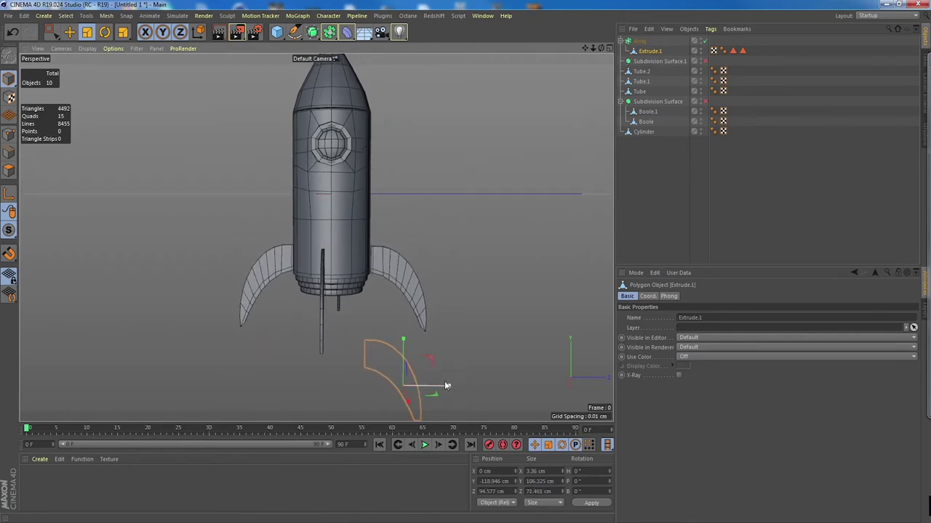
- Reduce the fin array's radius to 91 cm so the fins sit closer to the rocket body
{"action": "left_click", "coordinate": [640, 41]}
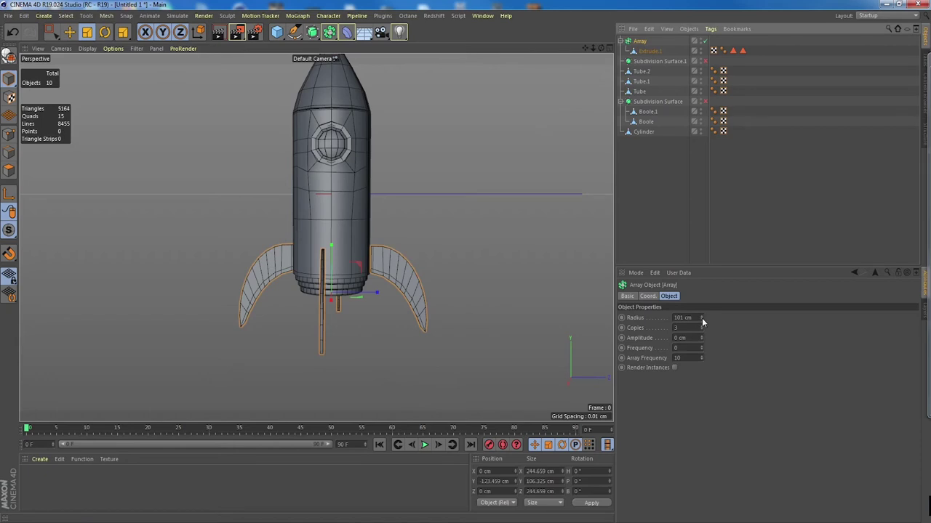
{"action": "left_click_drag", "start_coordinate": [702, 318], "coordinate": [667, 309]}
{"action": "left_click_drag", "start_coordinate": [451, 240], "coordinate": [383, 218], "text": "alt"}
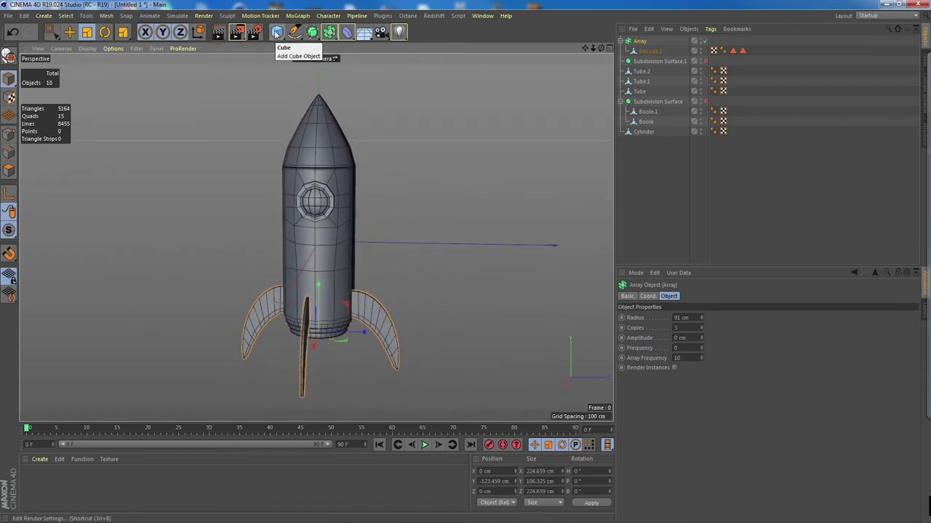
{"action": "left_click", "coordinate": [277, 33]}
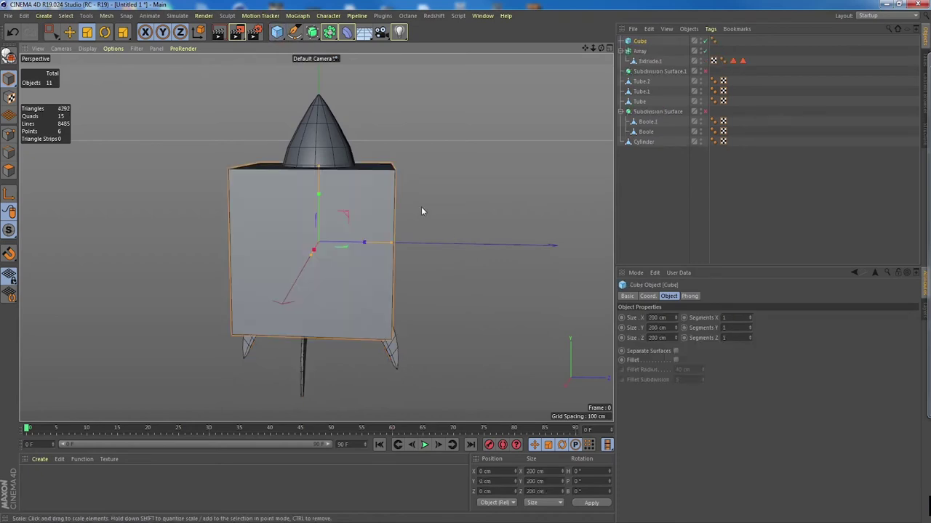
{"action": "key", "text": "Delete"}
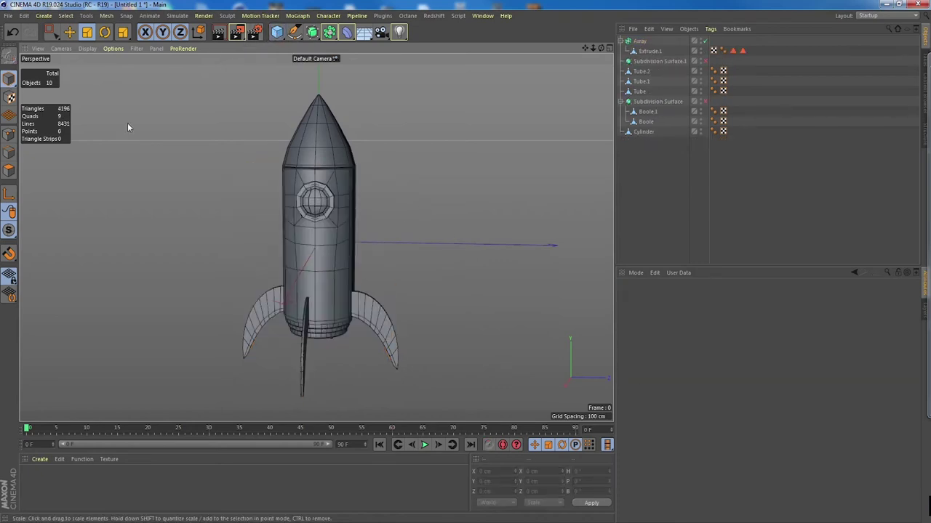
{"action": "left_click_drag", "start_coordinate": [240, 139], "coordinate": [398, 193], "text": "alt"}
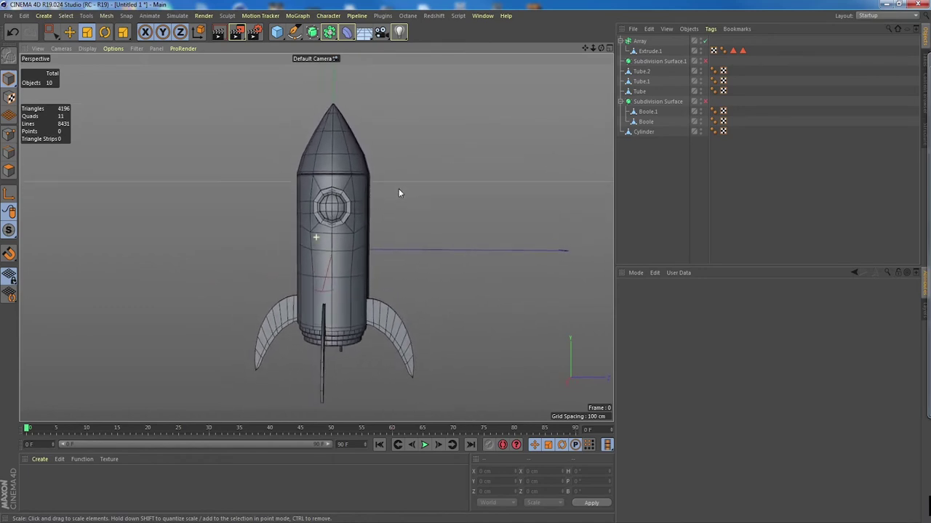
{"action": "left_click_drag", "start_coordinate": [390, 103], "coordinate": [380, 180], "text": "alt"}
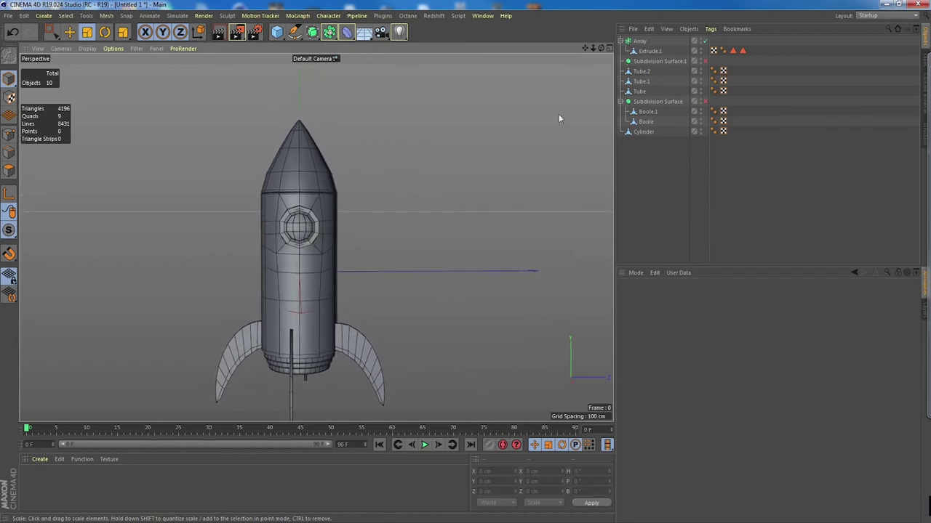
{"action": "left_click_drag", "start_coordinate": [476, 142], "coordinate": [438, 155], "text": "alt"}
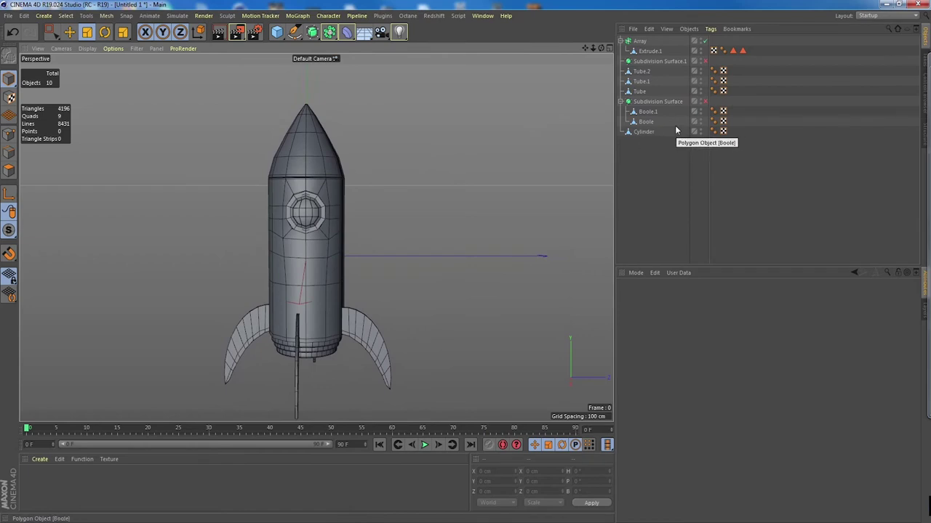
- Group all the rocket's parts, from the Cylinder up to the fin Array, under a single null object
{"action": "left_click", "coordinate": [644, 132]}
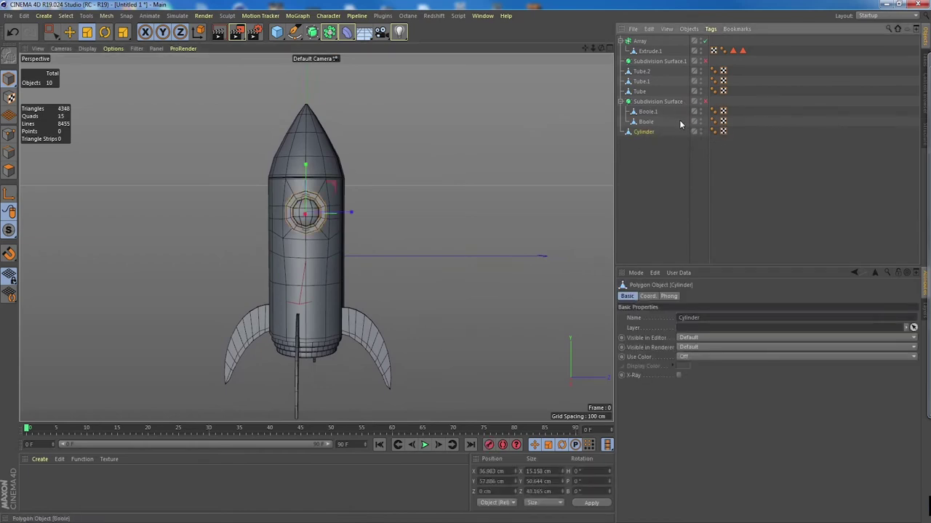
{"action": "left_click", "coordinate": [643, 41], "text": "shift"}
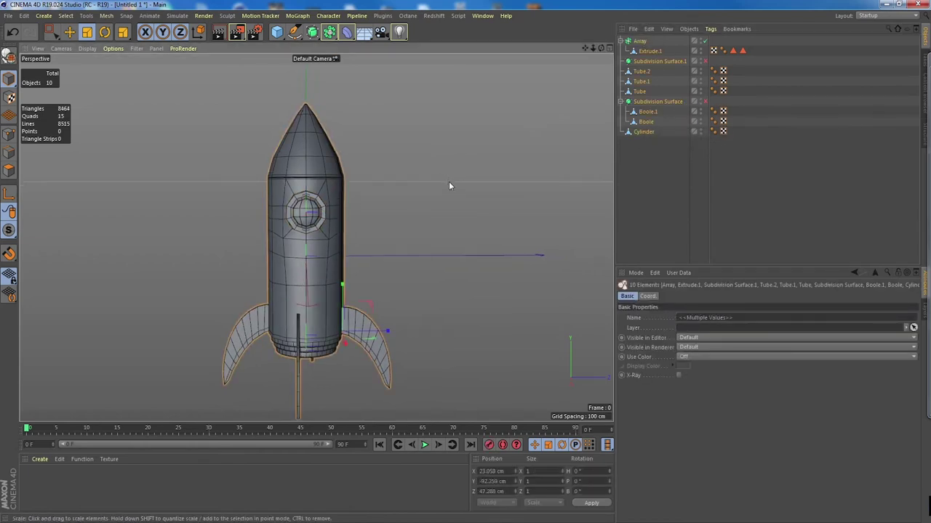
{"action": "left_click_drag", "start_coordinate": [449, 181], "coordinate": [437, 191], "text": "alt"}
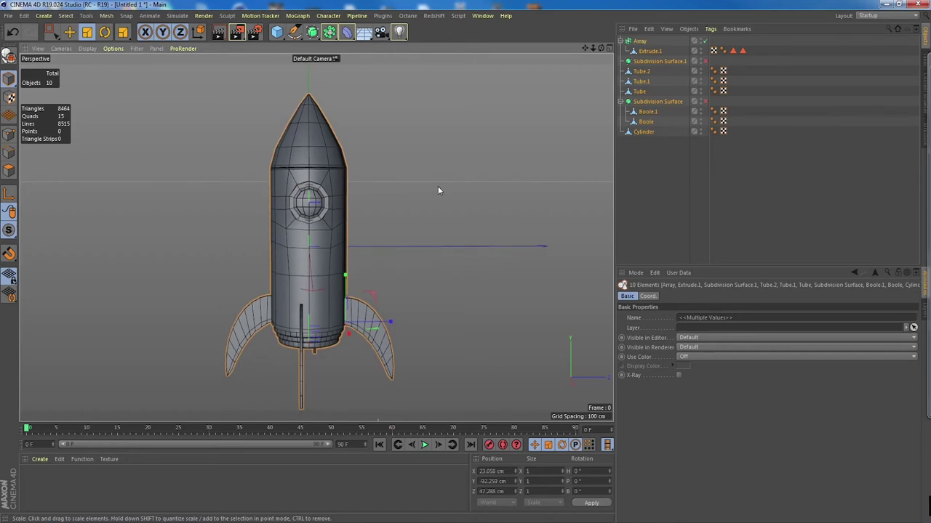
{"action": "key", "text": "alt+g"}
{"action": "left_click_drag", "start_coordinate": [382, 213], "coordinate": [383, 219], "text": "alt"}
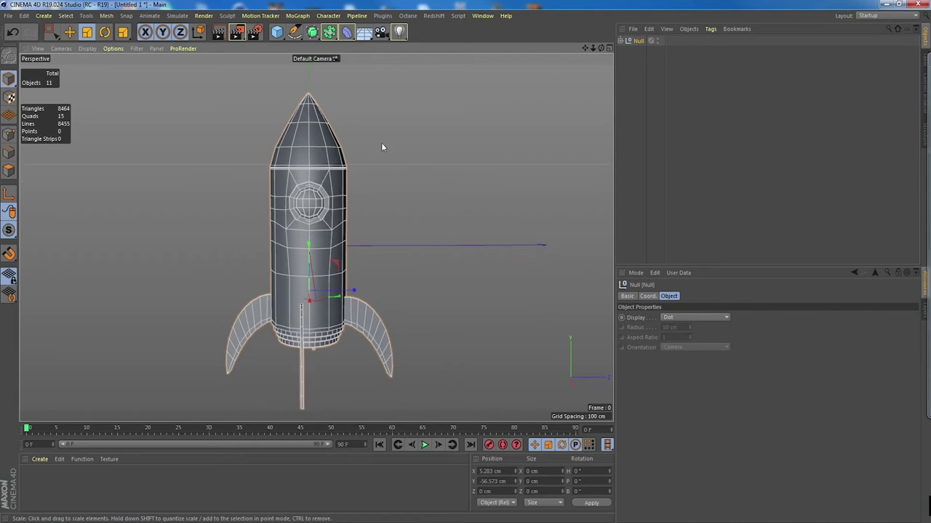
- Expand the rocket's Null group in the object hierarchy and add a Bulge deformer to the scene
{"action": "left_click", "coordinate": [622, 40]}
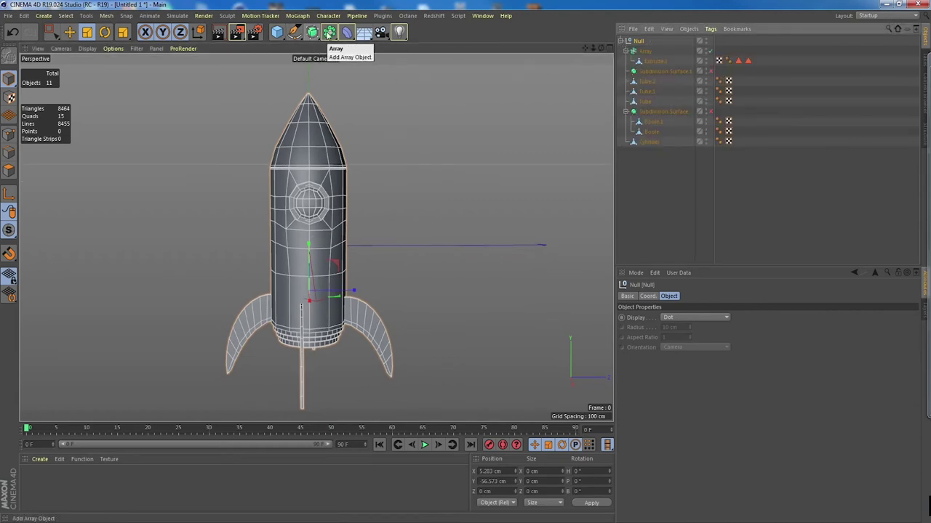
{"action": "left_click", "coordinate": [347, 32]}
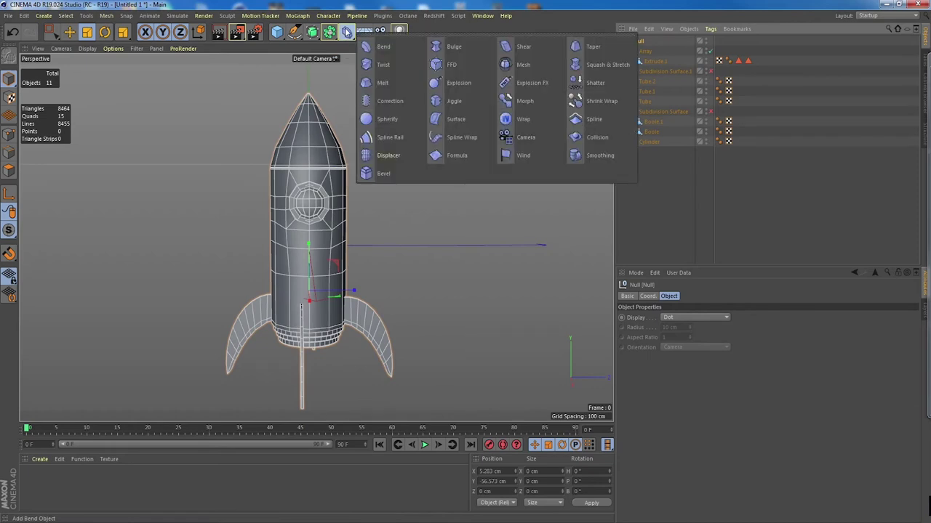
{"action": "left_click", "coordinate": [453, 47]}
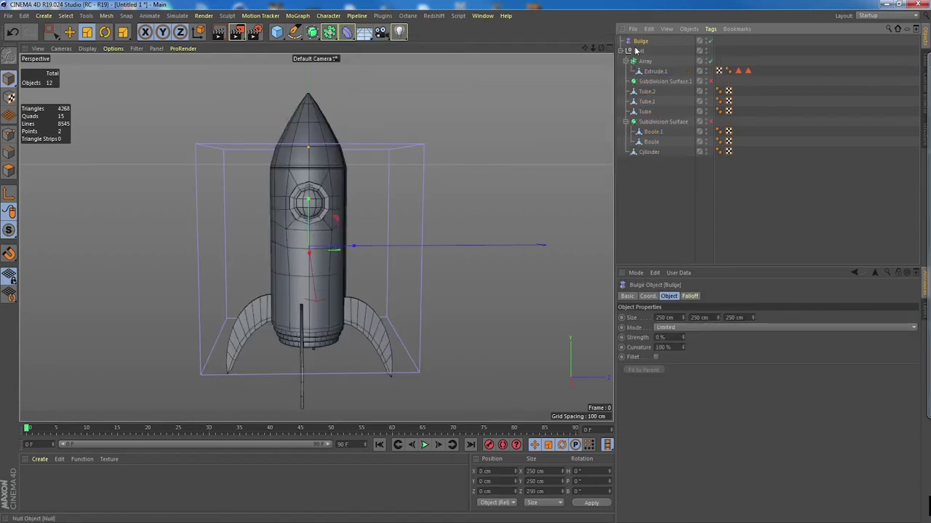
- Make the Bulge deformer a child of the rocket's Null and resize it to 273 × 321 × 250 cm
{"action": "left_click_drag", "start_coordinate": [642, 57], "coordinate": [662, 61]}
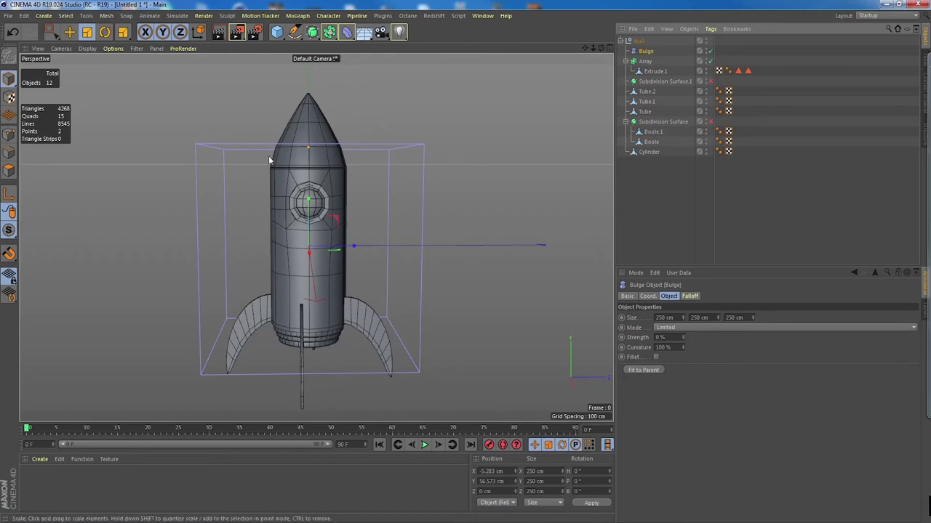
{"action": "left_click_drag", "start_coordinate": [308, 146], "coordinate": [311, 135]}
{"action": "key", "text": "ctrl+z"}
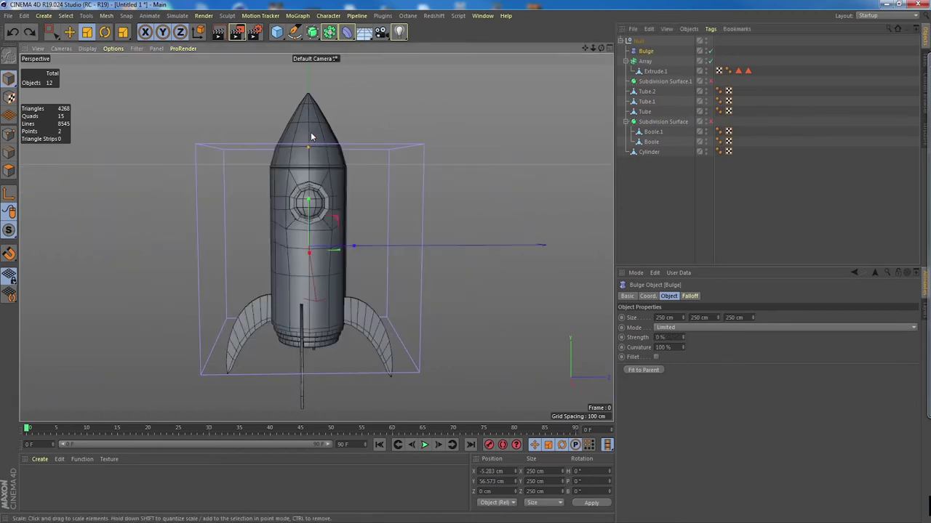
{"action": "left_click_drag", "start_coordinate": [317, 169], "coordinate": [313, 159], "text": "alt"}
{"action": "left_click_drag", "start_coordinate": [684, 320], "coordinate": [716, 310]}
- Move the Bulge deformer up to about Y 67.5 cm and set its strength to 13 %
{"action": "key", "text": "e"}
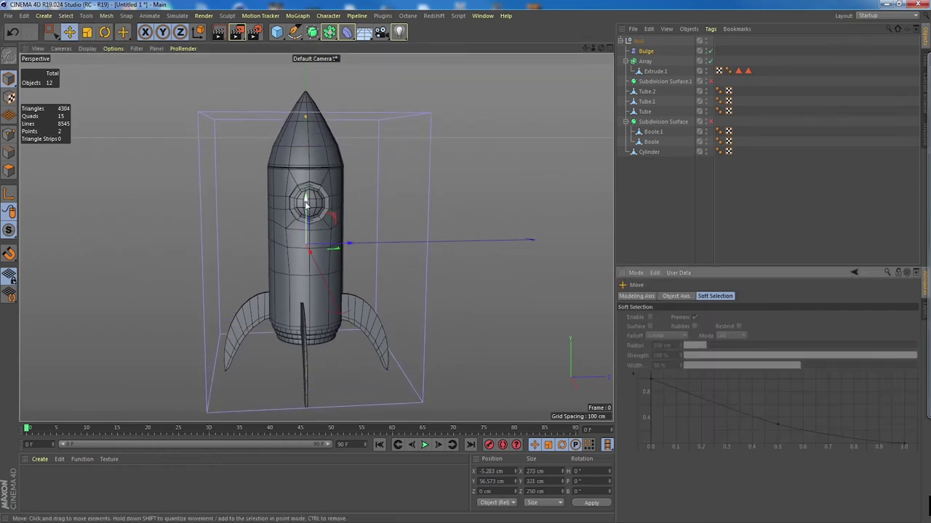
{"action": "left_click_drag", "start_coordinate": [308, 212], "coordinate": [307, 189]}
{"action": "left_click_drag", "start_coordinate": [294, 223], "coordinate": [307, 129], "text": "alt"}
{"action": "left_click", "coordinate": [647, 52]}
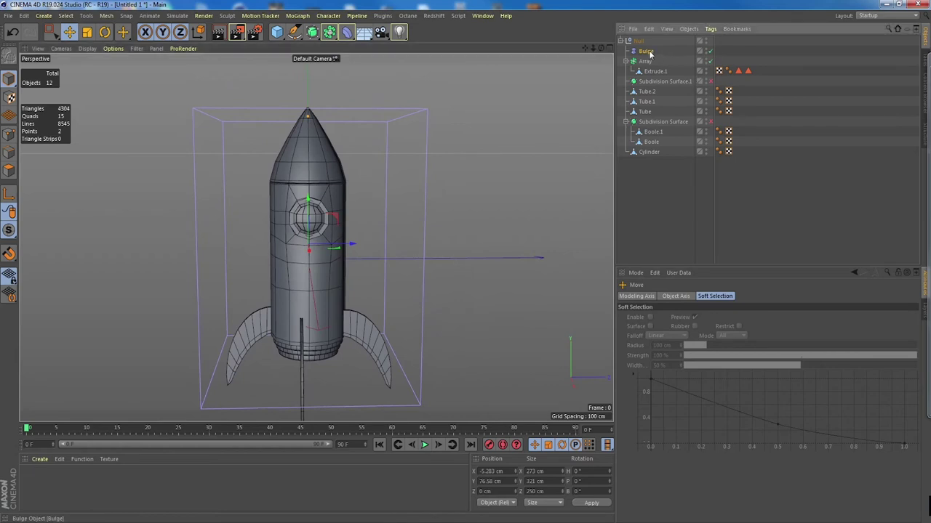
{"action": "mouse_move", "coordinate": [683, 340]}
{"action": "left_mouse_down"}
{"action": "mouse_move", "coordinate": [708, 339]}
{"action": "mouse_move", "coordinate": [654, 340]}
{"action": "mouse_move", "coordinate": [709, 340]}
{"action": "mouse_move", "coordinate": [694, 339]}
{"action": "left_mouse_up"}
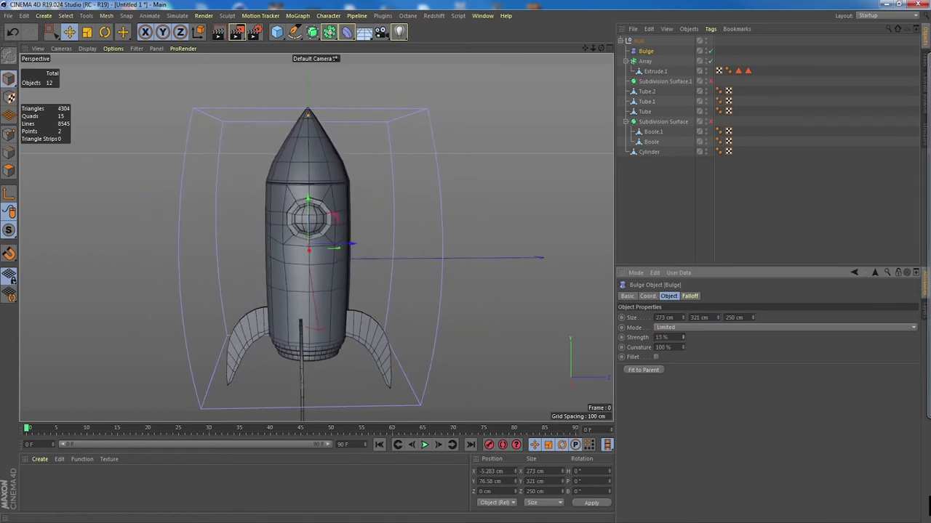
{"action": "left_click_drag", "start_coordinate": [308, 116], "coordinate": [309, 121]}
{"action": "key", "text": "ctrl+z"}
{"action": "mouse_move", "coordinate": [309, 205]}
{"action": "left_mouse_down"}
{"action": "mouse_move", "coordinate": [312, 309]}
{"action": "mouse_move", "coordinate": [311, 146]}
{"action": "mouse_move", "coordinate": [318, 210]}
{"action": "left_mouse_up"}
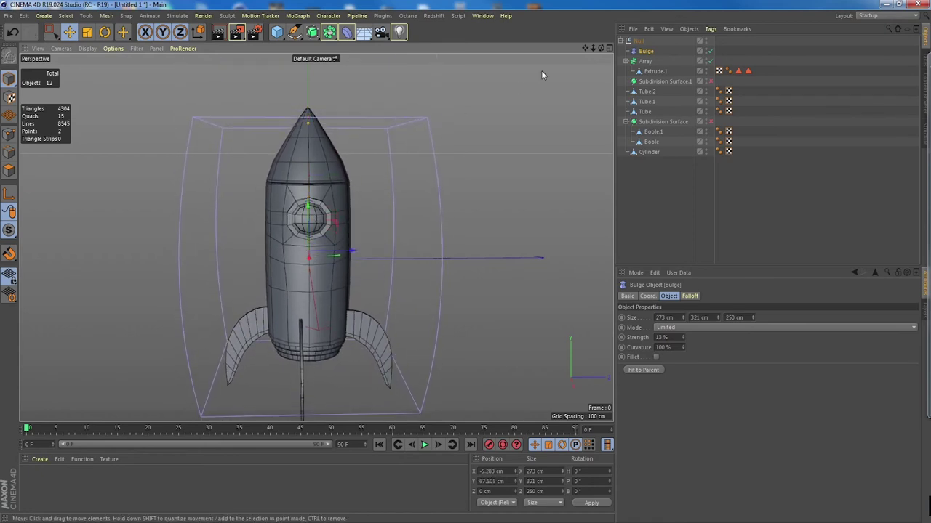
- Take the Bulge deformer out of the Null and disable it
{"action": "left_click_drag", "start_coordinate": [642, 54], "coordinate": [644, 39]}
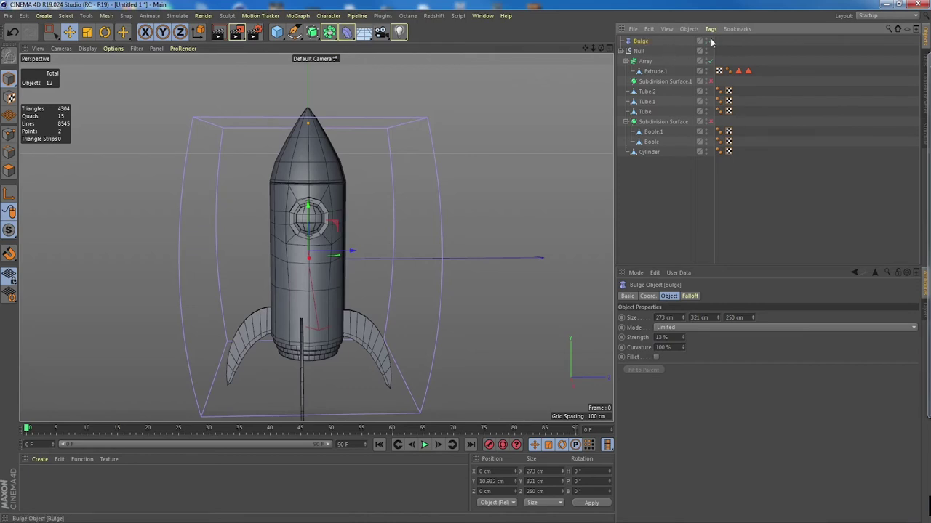
{"action": "left_click", "coordinate": [641, 52]}
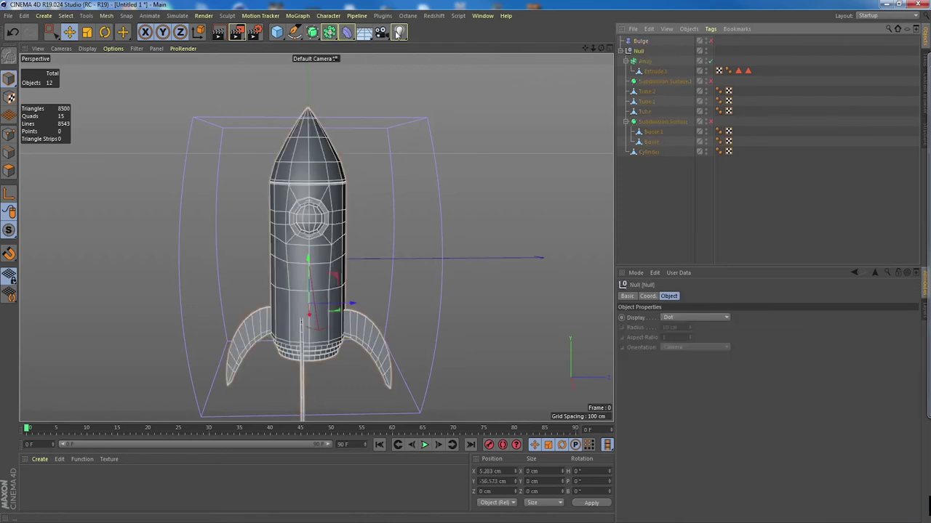
- Add a Spherify deformer and make it a child of the rocket's Null
{"action": "left_click", "coordinate": [348, 32]}
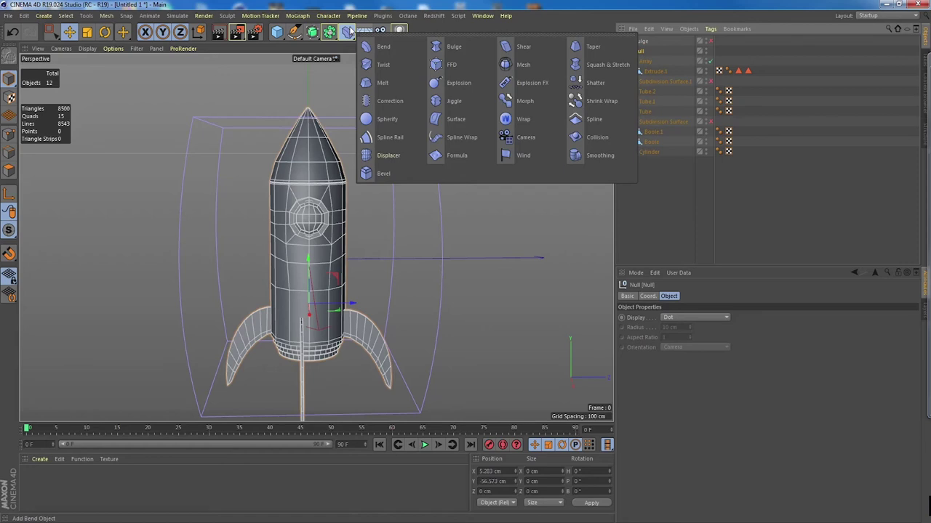
{"action": "left_click", "coordinate": [400, 119]}
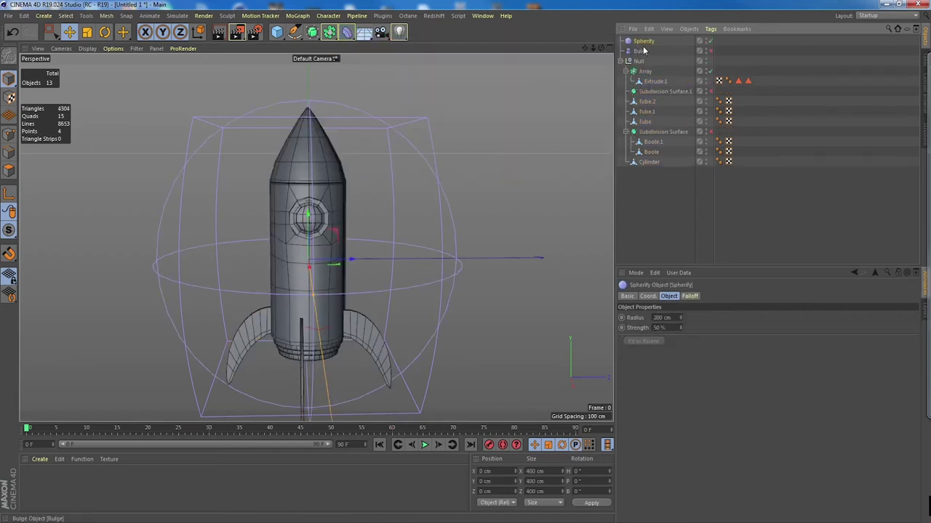
{"action": "left_click_drag", "start_coordinate": [644, 67], "coordinate": [642, 67]}
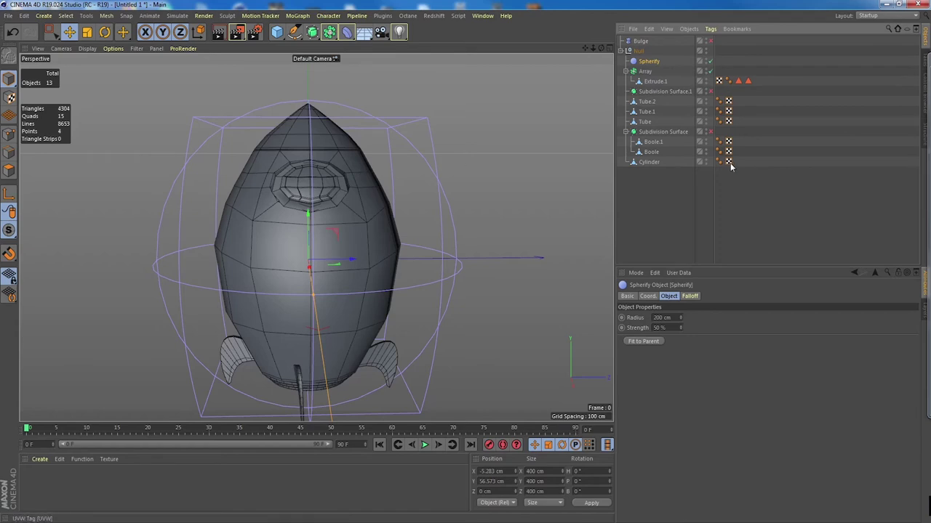
- Set the Spherify deformer's strength to 11 %
{"action": "left_click_drag", "start_coordinate": [679, 328], "coordinate": [680, 327]}
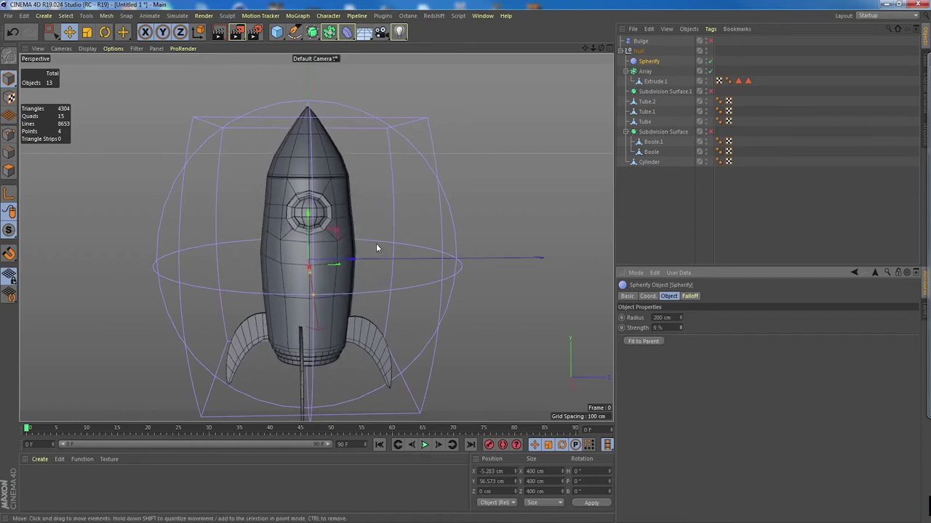
{"action": "left_click_drag", "start_coordinate": [376, 243], "coordinate": [306, 221], "text": "alt"}
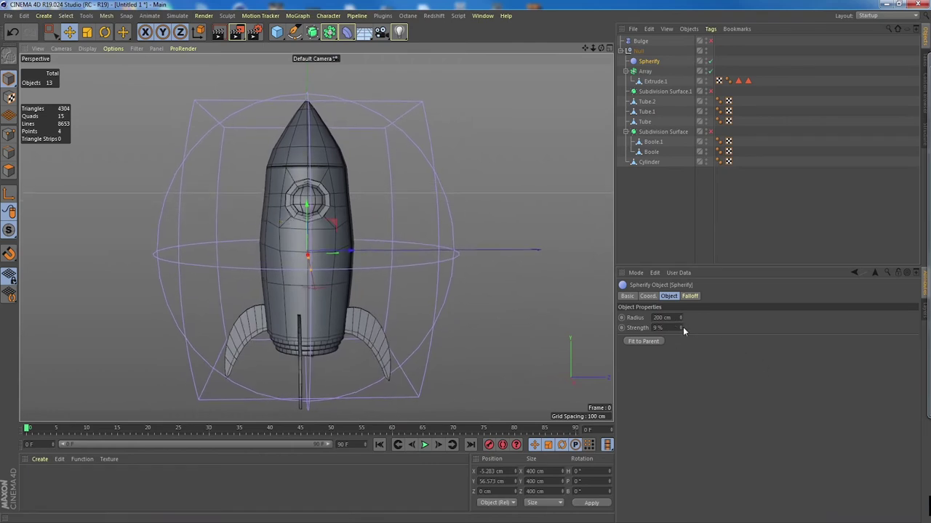
{"action": "mouse_move", "coordinate": [680, 327]}
{"action": "left_mouse_down"}
{"action": "mouse_move", "coordinate": [680, 313]}
{"action": "mouse_move", "coordinate": [681, 331]}
{"action": "left_mouse_up"}
{"action": "scroll", "coordinate": [398, 216], "scroll_direction": "down", "scroll_amount": 3}
{"action": "left_click_drag", "start_coordinate": [336, 215], "coordinate": [387, 211], "text": "alt"}
{"action": "scroll", "coordinate": [374, 210], "scroll_direction": "up", "scroll_amount": 3}
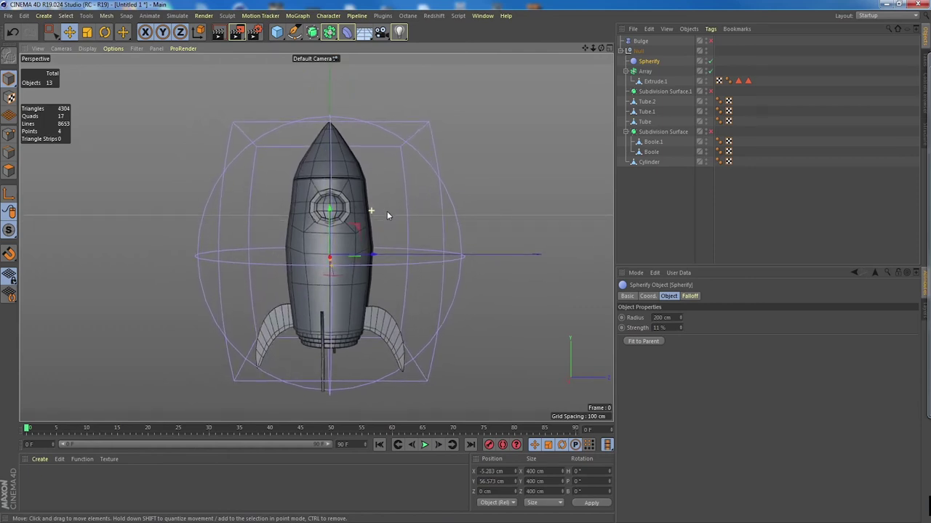
- Disable the Spherify deformer and take it out of the rocket's Null
{"action": "left_click", "coordinate": [711, 61]}
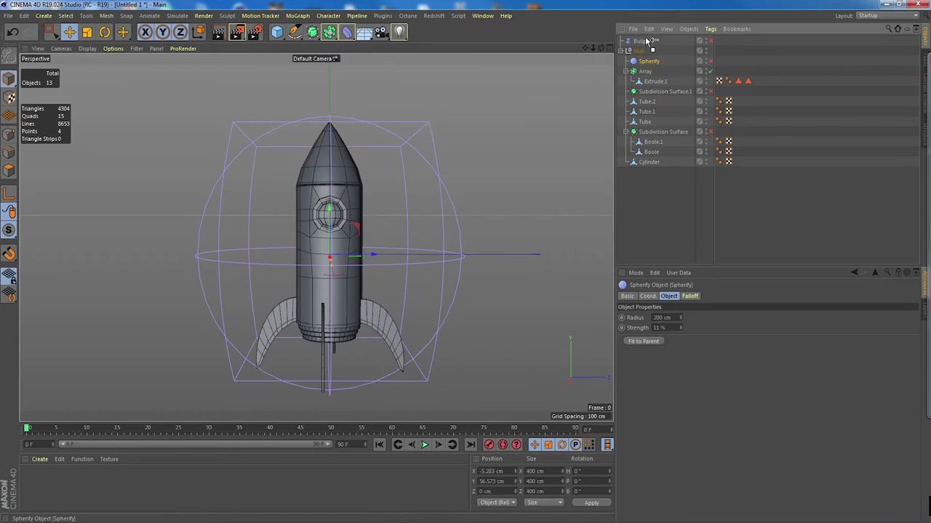
{"action": "left_click_drag", "start_coordinate": [645, 38], "coordinate": [643, 38]}
- Hide the Spherify and Bulge deformers in the viewport
{"action": "left_click_drag", "start_coordinate": [385, 171], "coordinate": [413, 199], "text": "alt"}
{"action": "scroll", "coordinate": [413, 198], "scroll_direction": "up", "scroll_amount": 3}
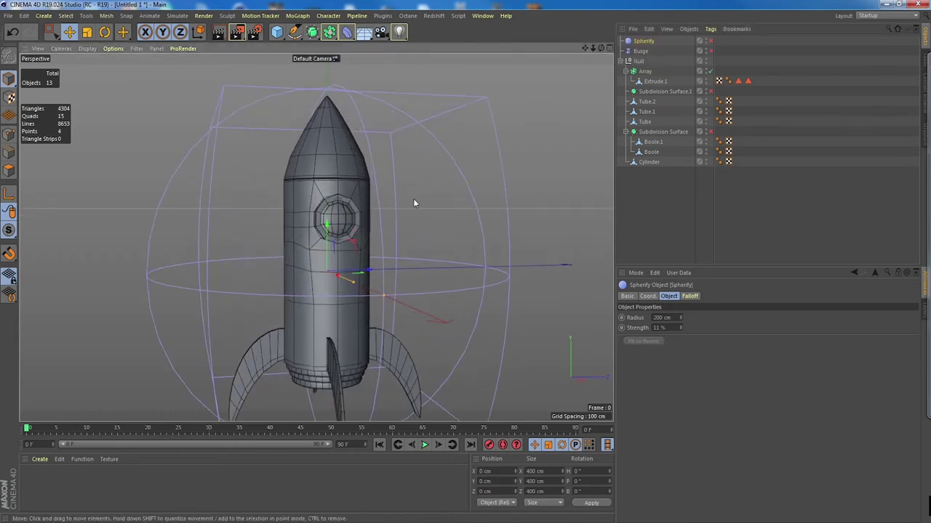
{"action": "left_click", "coordinate": [709, 41]}
{"action": "left_click", "coordinate": [709, 51]}
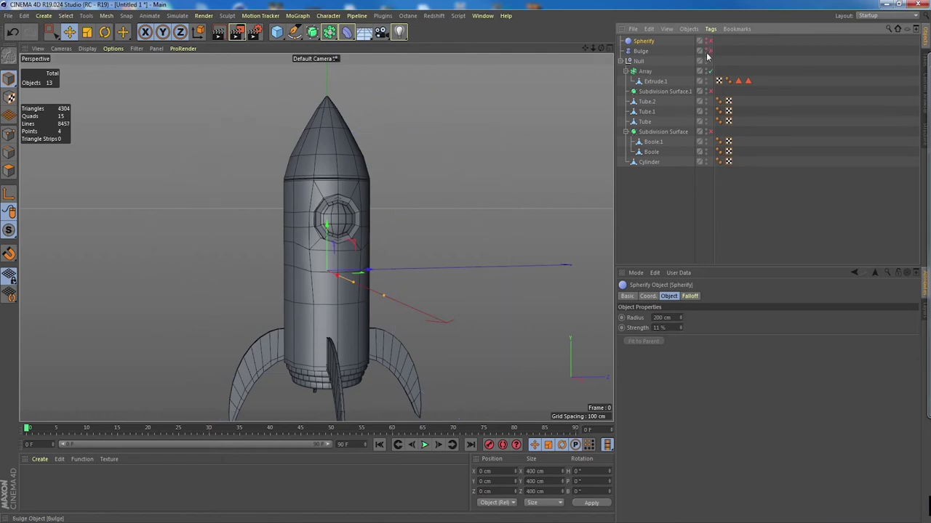
- Rename the rocket body mesh Boole.1 as rocket
{"action": "scroll", "coordinate": [404, 218], "scroll_direction": "up", "scroll_amount": 3}
{"action": "scroll", "coordinate": [407, 213], "scroll_direction": "up", "scroll_amount": 2}
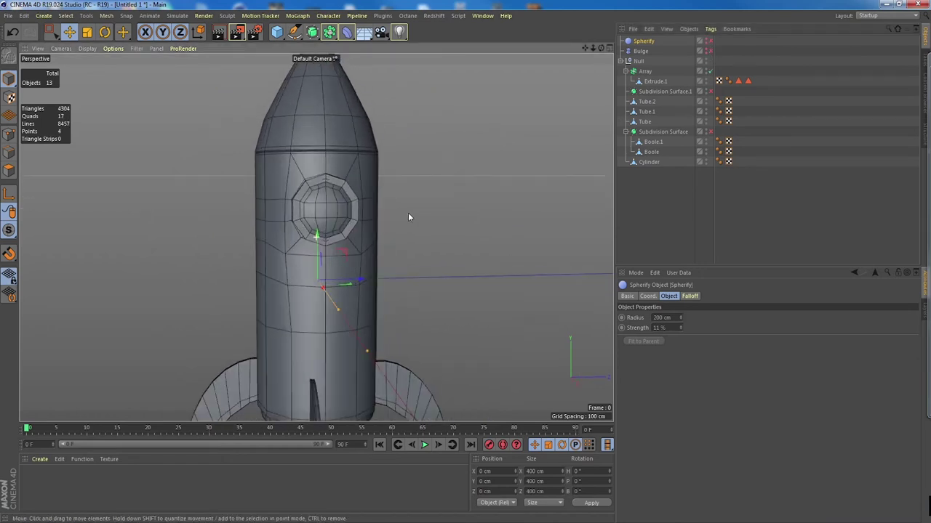
{"action": "left_click", "coordinate": [353, 270]}
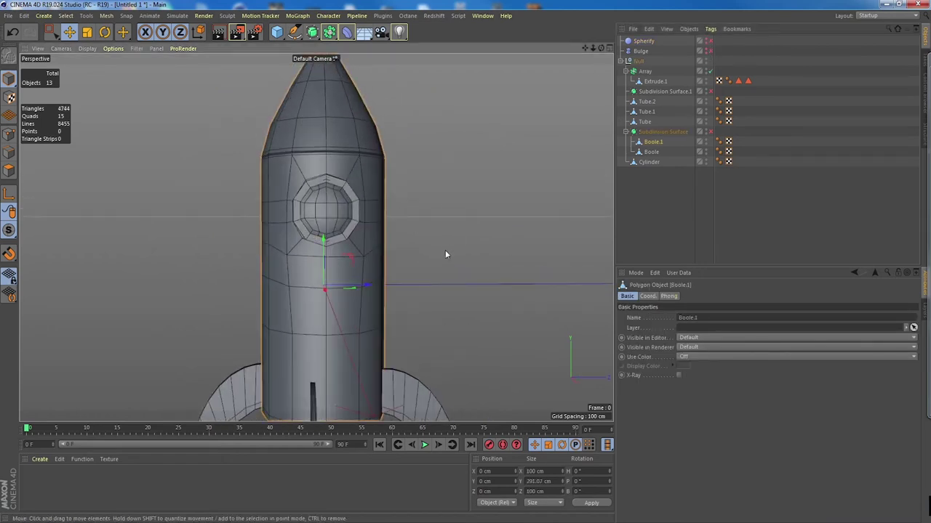
{"action": "middle_click_drag", "start_coordinate": [445, 253], "coordinate": [436, 205], "text": "alt"}
{"action": "left_click_drag", "start_coordinate": [437, 206], "coordinate": [458, 218], "text": "alt"}
{"action": "double_click", "coordinate": [657, 143]}
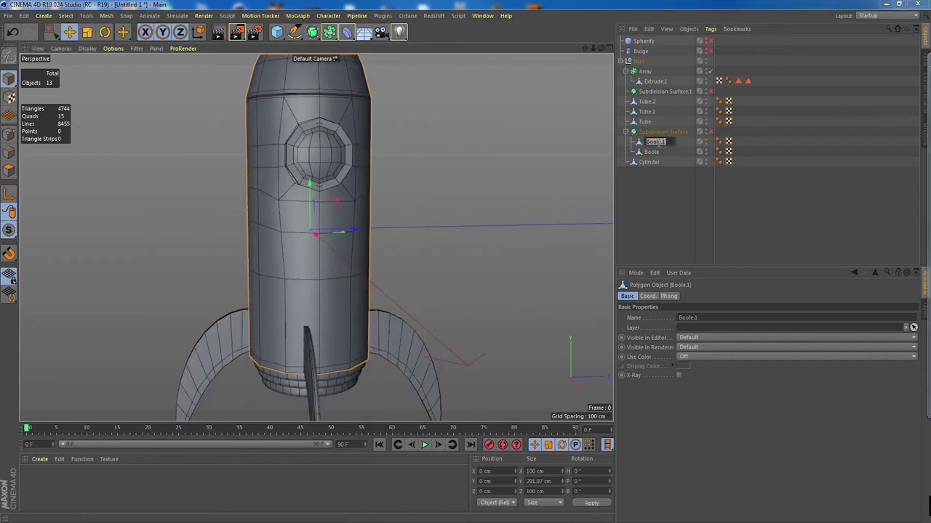
{"action": "type", "text": "rocket"}
{"action": "key", "text": "Return"}
- Select the uneven horizontal edge loop halfway down the rocket body, below the window, for scaling
{"action": "mouse_move", "coordinate": [427, 218]}
{"action": "left_mouse_down", "text": "alt"}
{"action": "mouse_move", "coordinate": [486, 223]}
{"action": "mouse_move", "coordinate": [424, 224]}
{"action": "left_mouse_up", "text": "alt"}
{"action": "left_click", "coordinate": [9, 151]}
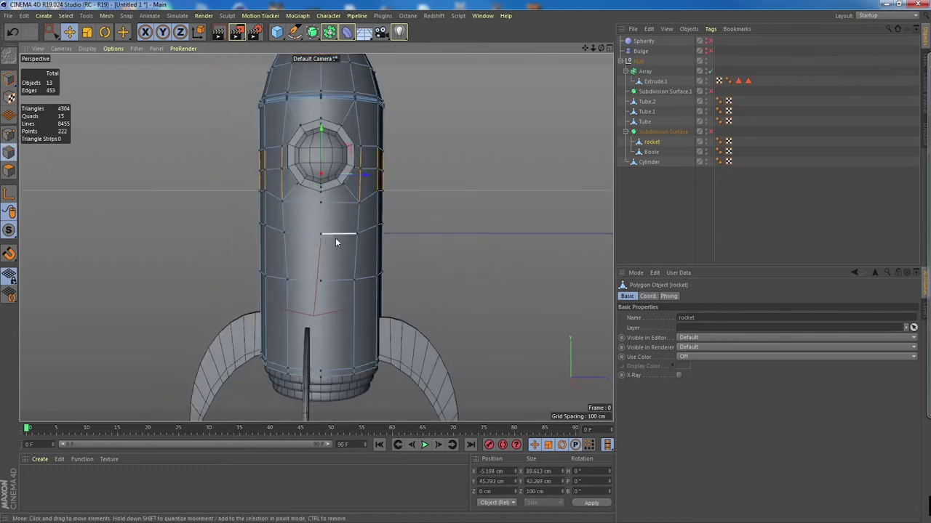
{"action": "double_click", "coordinate": [309, 232]}
{"action": "left_click_drag", "start_coordinate": [311, 247], "coordinate": [330, 246], "text": "alt"}
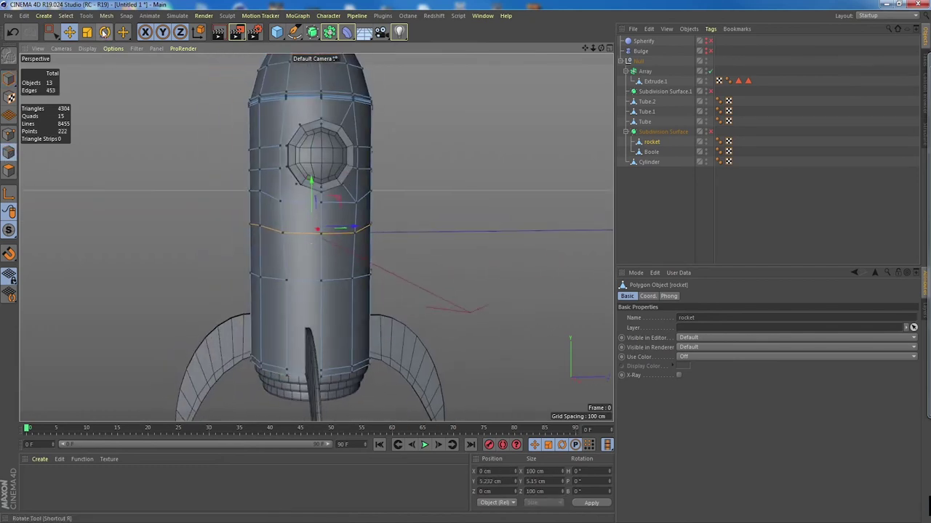
{"action": "left_click", "coordinate": [87, 32]}
{"action": "right_click", "coordinate": [304, 233]}
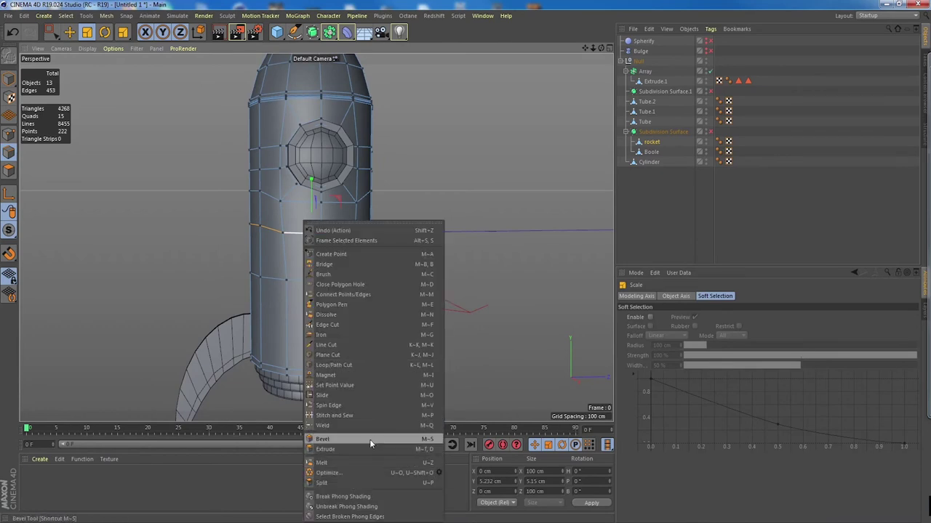
{"action": "left_click", "coordinate": [367, 396]}
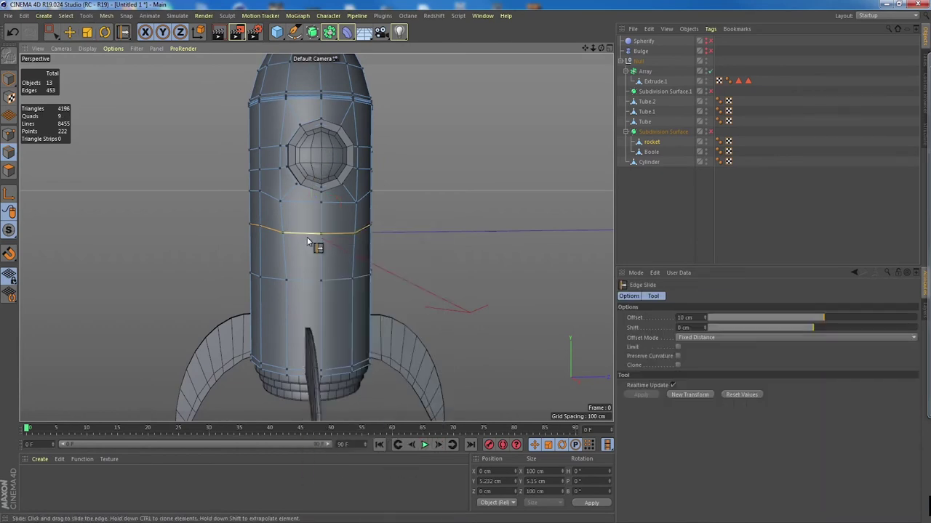
{"action": "key", "text": "t"}
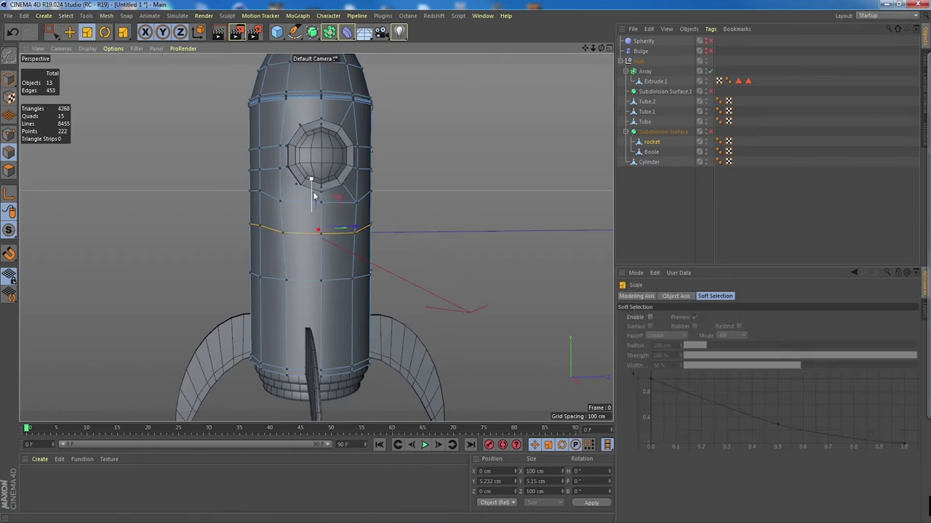
- Flatten the selected edge loop vertically to about 0.5 cm high, and scale the next loop below it vertically as well
{"action": "left_click_drag", "start_coordinate": [312, 181], "coordinate": [314, 232]}
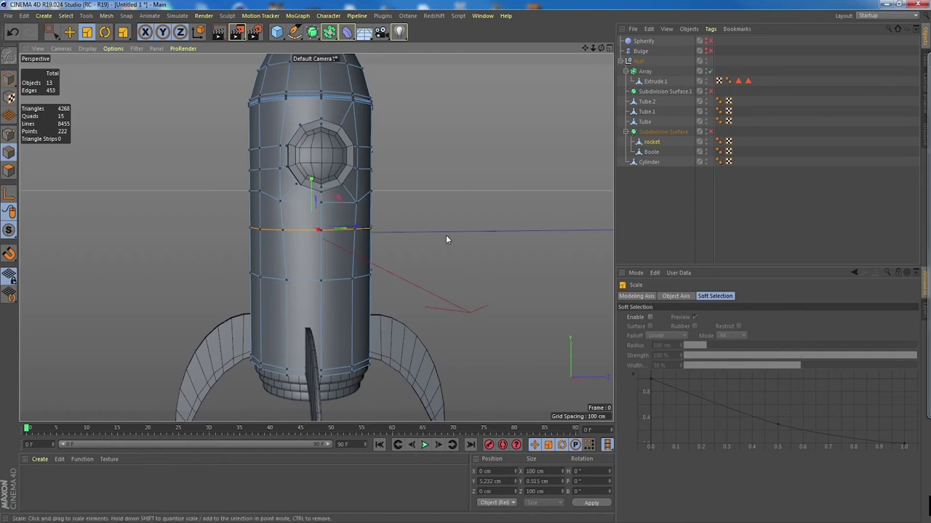
{"action": "left_click_drag", "start_coordinate": [445, 235], "coordinate": [418, 234], "text": "alt"}
{"action": "double_click", "coordinate": [339, 281]}
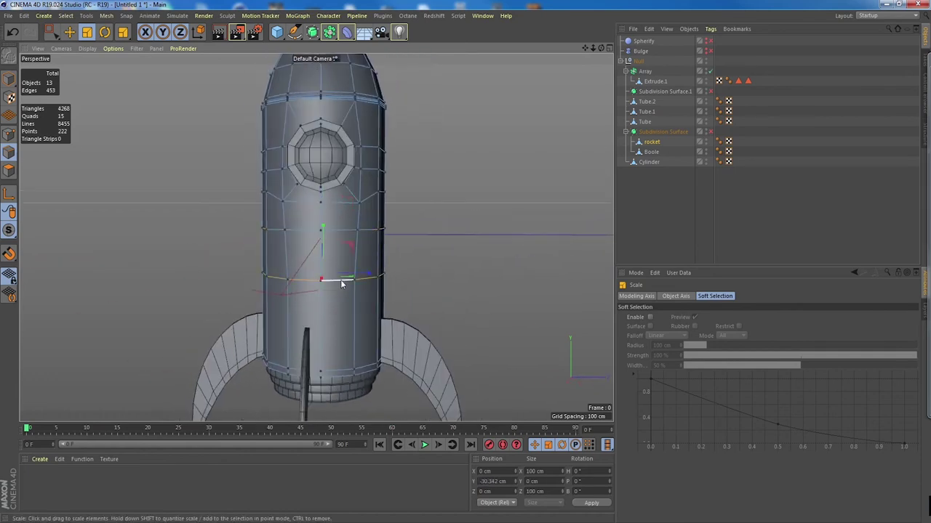
{"action": "left_click_drag", "start_coordinate": [326, 224], "coordinate": [323, 231]}
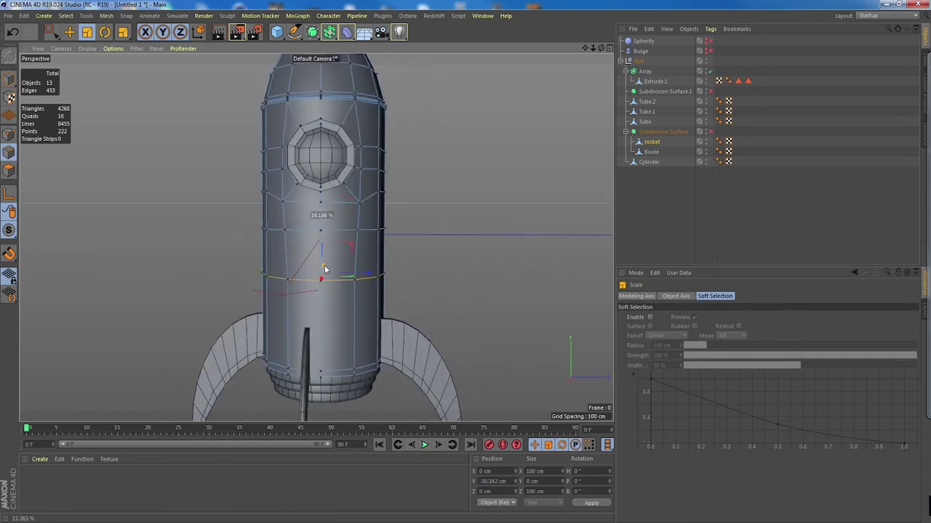
{"action": "left_click_drag", "start_coordinate": [324, 266], "coordinate": [325, 267]}
- Select the horizontal edges around the sides and back of the rocket body at the level just below the round window
{"action": "left_click_drag", "start_coordinate": [328, 197], "coordinate": [320, 215], "text": "alt"}
{"action": "middle_click_drag", "start_coordinate": [341, 181], "coordinate": [332, 225], "text": "alt"}
{"action": "left_click_drag", "start_coordinate": [380, 253], "coordinate": [317, 256], "text": "alt"}
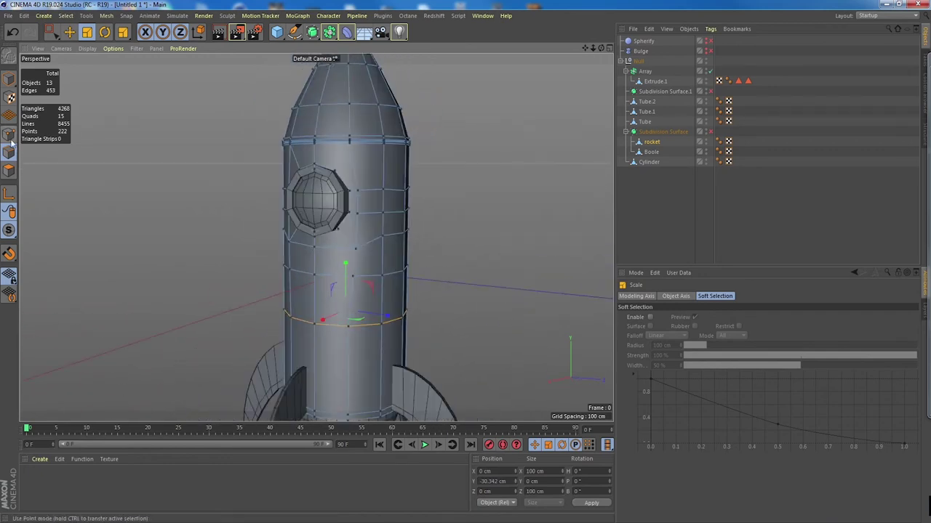
{"action": "left_click", "coordinate": [396, 234]}
{"action": "left_click_drag", "start_coordinate": [395, 234], "coordinate": [354, 253], "text": "alt"}
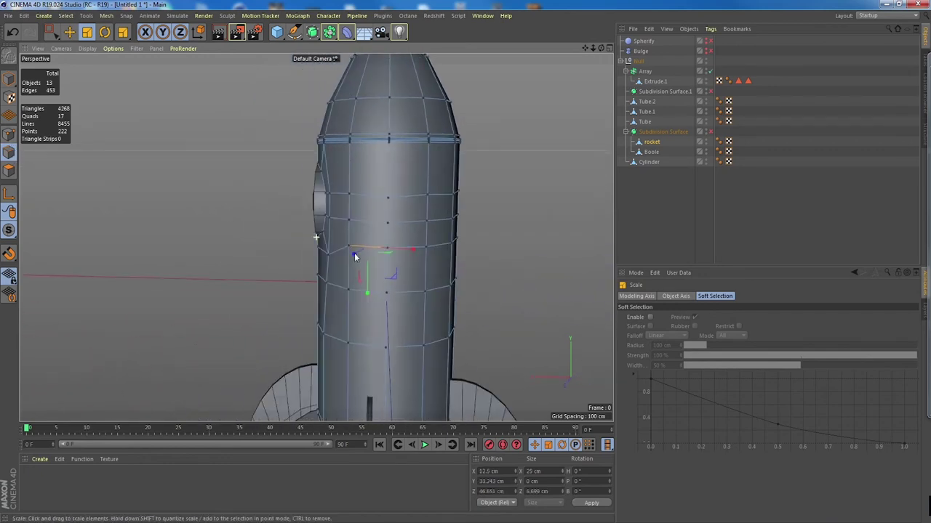
{"action": "left_click", "coordinate": [415, 247], "text": "shift"}
{"action": "middle_click_drag", "start_coordinate": [485, 266], "coordinate": [272, 226], "text": "alt"}
{"action": "left_click_drag", "start_coordinate": [272, 226], "coordinate": [233, 230], "text": "alt"}
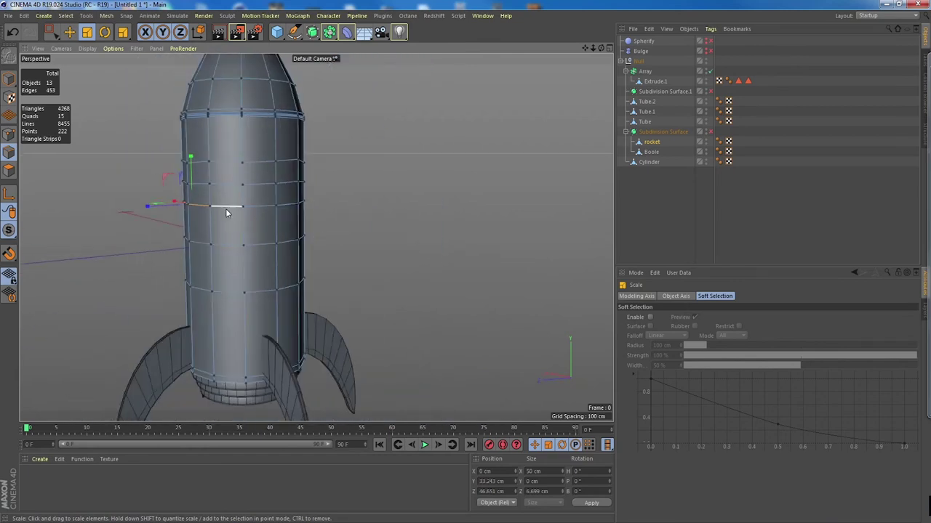
{"action": "left_click", "coordinate": [270, 207], "text": "shift"}
{"action": "left_click_drag", "start_coordinate": [293, 206], "coordinate": [285, 240], "text": "alt"}
{"action": "left_click", "coordinate": [411, 204], "text": "shift"}
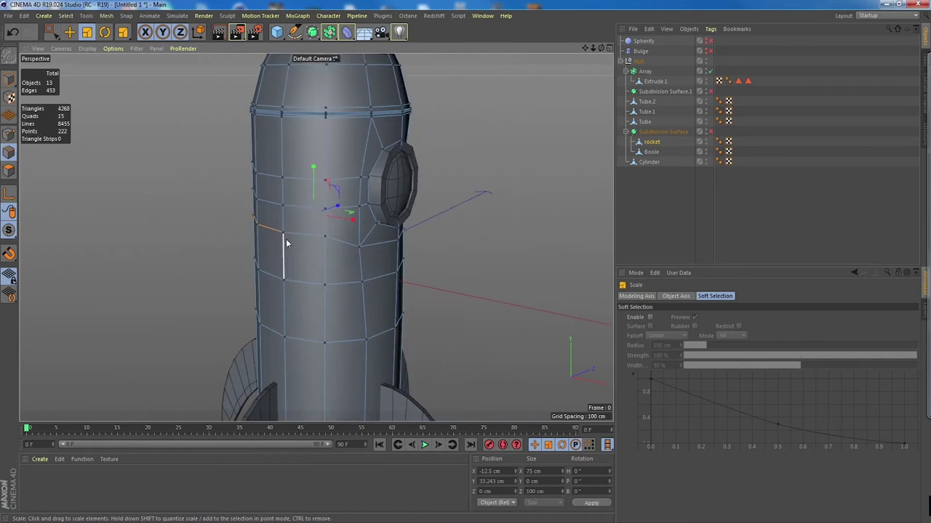
- Move the selected edges down to about Y 26.3 cm
{"action": "left_click_drag", "start_coordinate": [344, 261], "coordinate": [277, 182], "text": "alt"}
{"action": "left_click", "coordinate": [69, 32]}
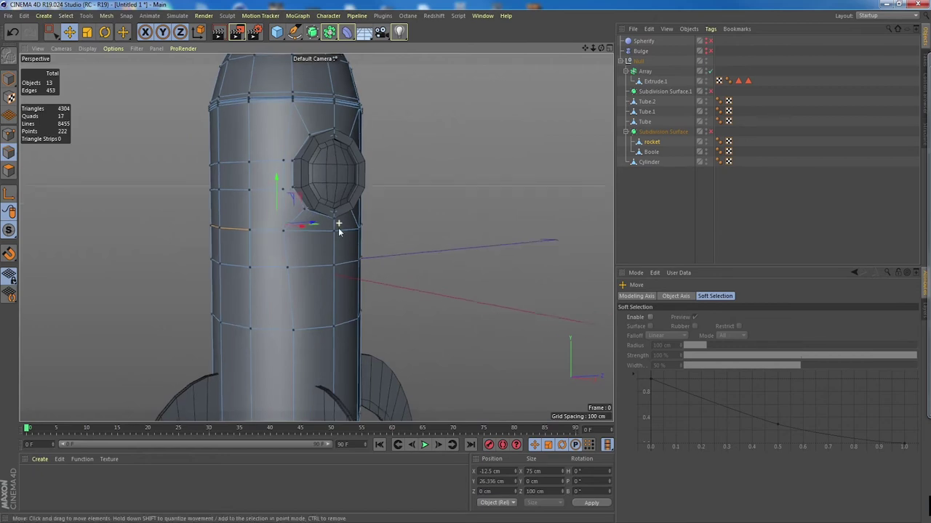
- Flatten the edge loop level with the upper part of the round window vertically and nudge it into place
{"action": "left_click_drag", "start_coordinate": [338, 228], "coordinate": [174, 248], "text": "alt"}
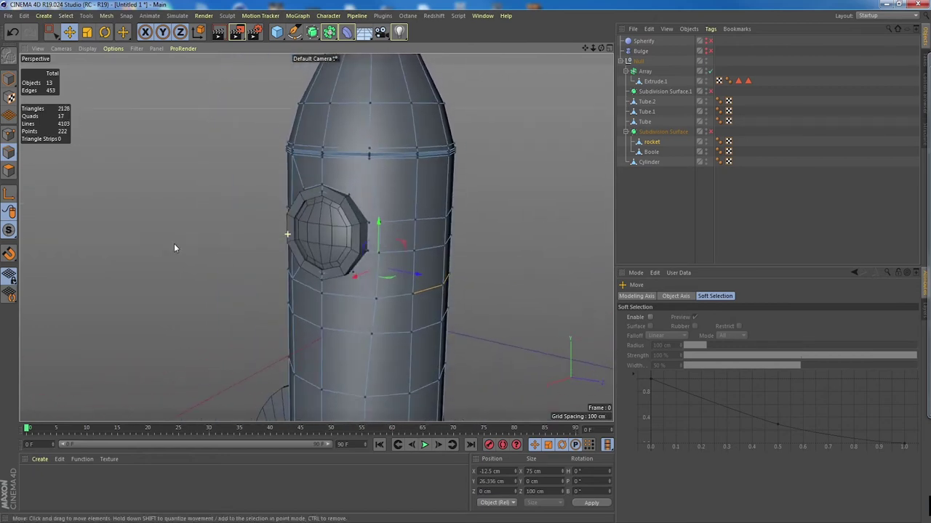
{"action": "double_click", "coordinate": [400, 221]}
{"action": "left_click_drag", "start_coordinate": [486, 252], "coordinate": [408, 210], "text": "alt"}
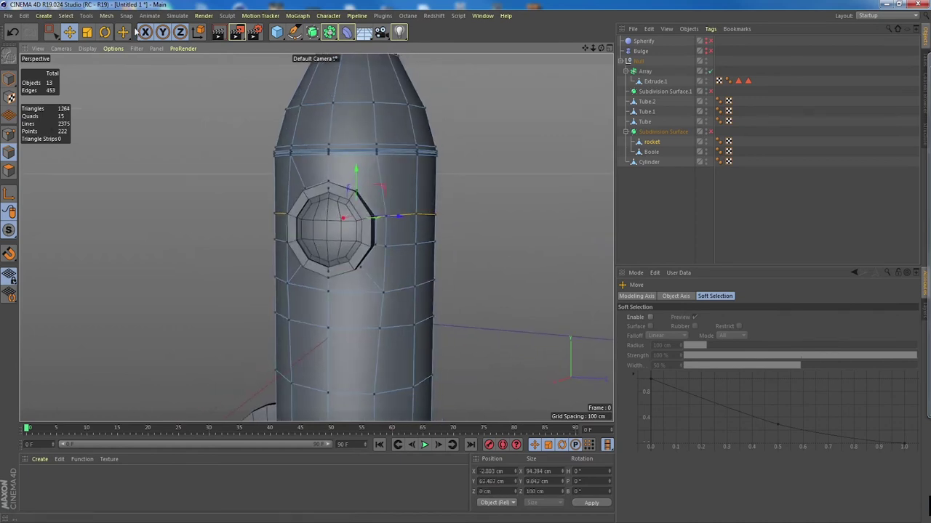
{"action": "left_click", "coordinate": [88, 32]}
{"action": "left_click_drag", "start_coordinate": [357, 165], "coordinate": [274, 227]}
{"action": "key", "text": "e"}
{"action": "left_click_drag", "start_coordinate": [443, 180], "coordinate": [442, 178]}
- Select the edge loop just below the round window and scale it outward to start a bulge in the body
{"action": "left_click_drag", "start_coordinate": [429, 240], "coordinate": [519, 230], "text": "alt"}
{"action": "scroll", "coordinate": [519, 230], "scroll_direction": "down", "scroll_amount": 3}
{"action": "middle_click_drag", "start_coordinate": [549, 274], "coordinate": [486, 207], "text": "alt"}
{"action": "left_click_drag", "start_coordinate": [457, 214], "coordinate": [378, 215], "text": "alt"}
{"action": "double_click", "coordinate": [355, 214]}
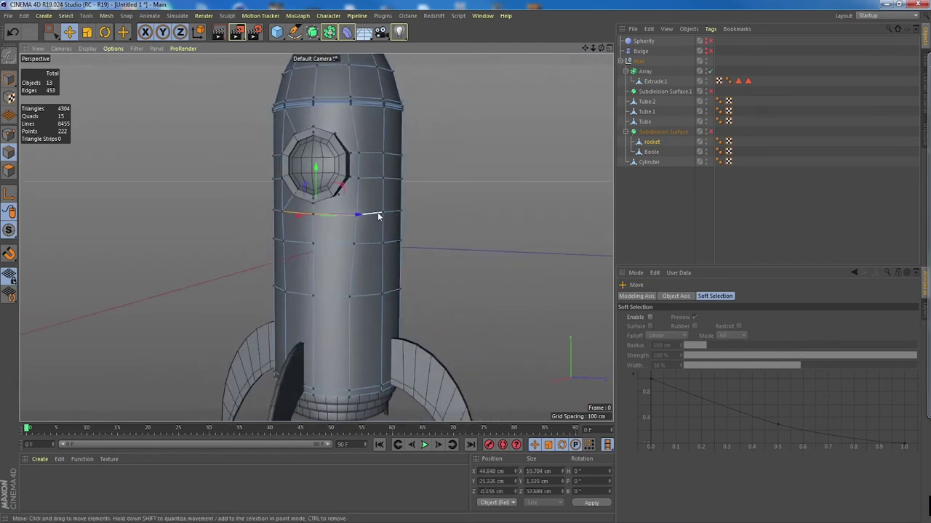
{"action": "double_click", "coordinate": [378, 215]}
{"action": "left_click_drag", "start_coordinate": [362, 249], "coordinate": [404, 251], "text": "alt"}
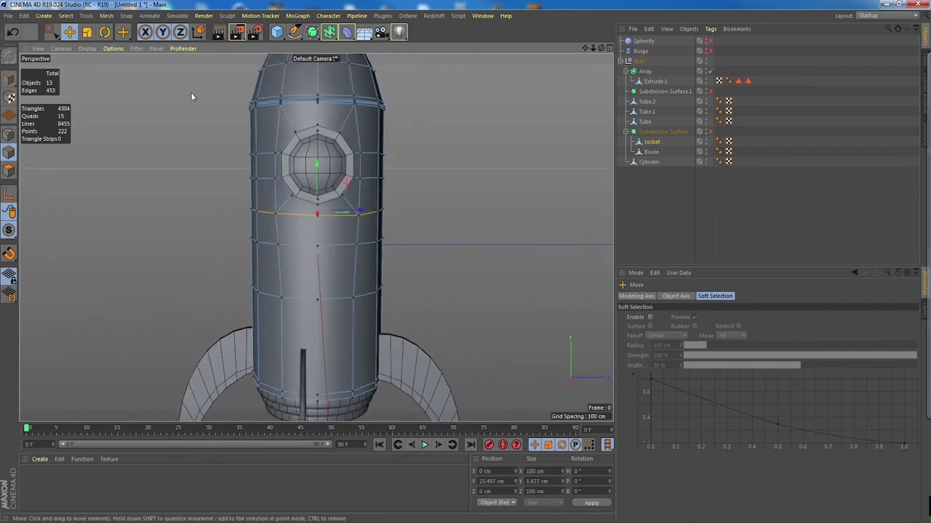
{"action": "left_click", "coordinate": [86, 32]}
{"action": "left_click_drag", "start_coordinate": [362, 213], "coordinate": [369, 220], "text": "alt"}
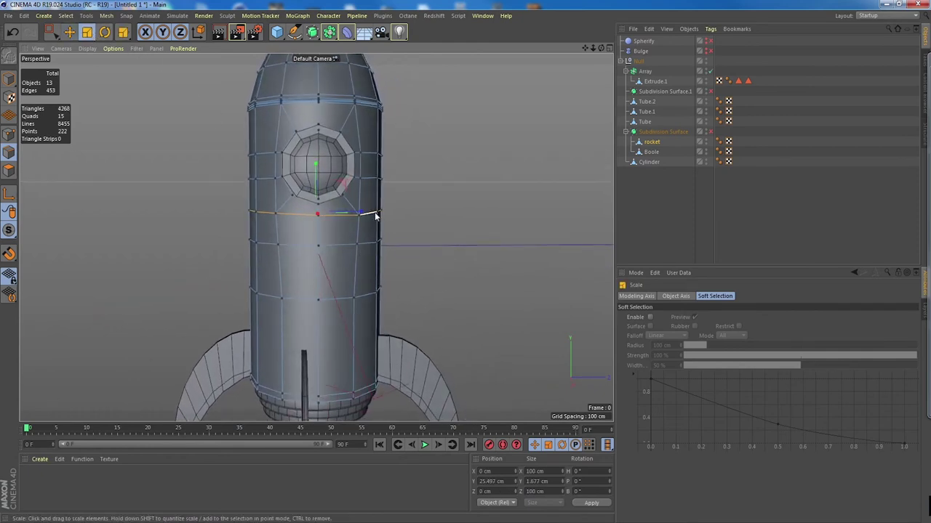
{"action": "left_click_drag", "start_coordinate": [370, 217], "coordinate": [340, 275]}
- Enlarge the next edge loop down the body to 106.2 %, and scale the loop beneath it slightly outward
{"action": "double_click", "coordinate": [340, 245]}
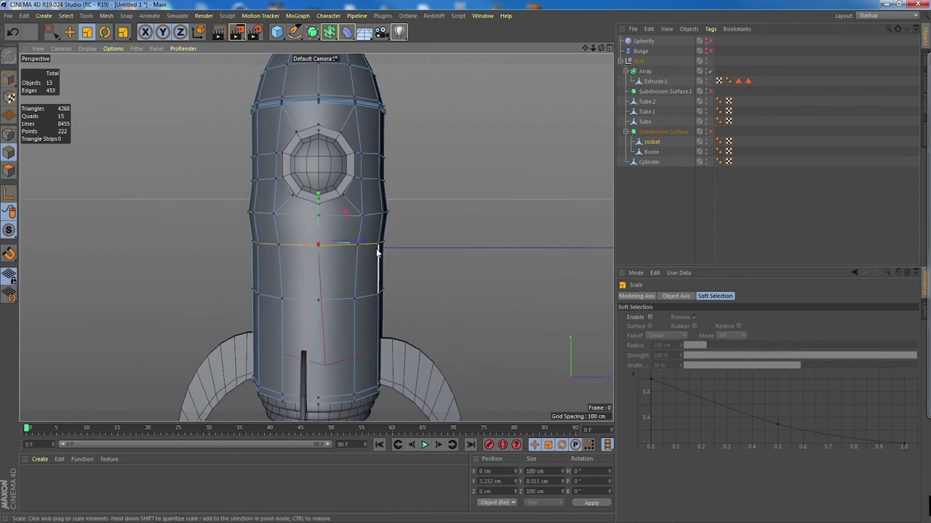
{"action": "left_click_drag", "start_coordinate": [376, 249], "coordinate": [390, 234]}
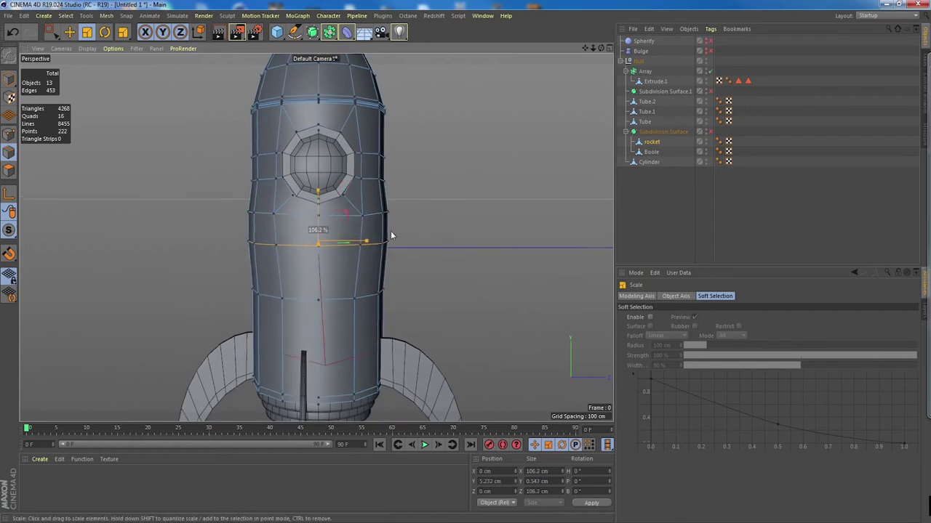
{"action": "double_click", "coordinate": [343, 298]}
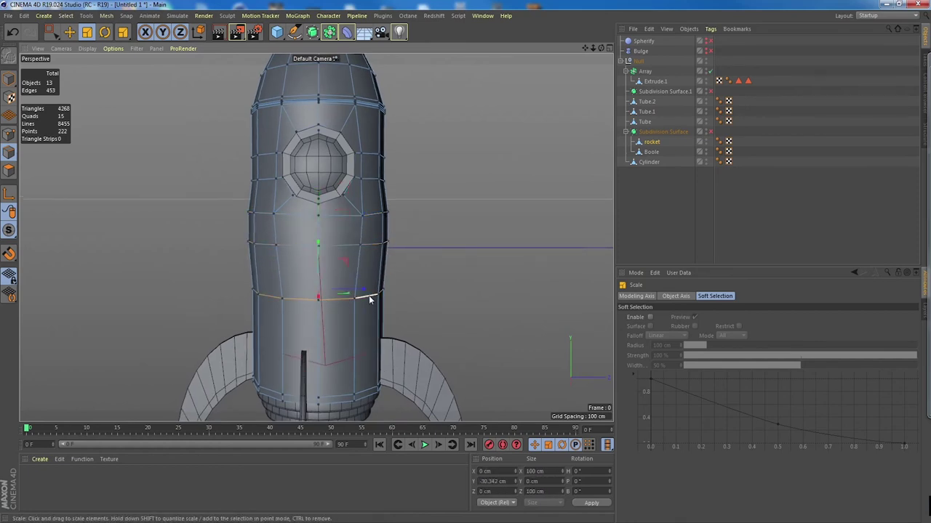
{"action": "mouse_move", "coordinate": [369, 299]}
{"action": "left_mouse_down"}
{"action": "mouse_move", "coordinate": [388, 273]}
{"action": "mouse_move", "coordinate": [366, 306]}
{"action": "mouse_move", "coordinate": [356, 294]}
{"action": "left_mouse_up"}
- Widen the edge loops on both sides of the round window, scaling the upper one to about 103 %
{"action": "middle_click_drag", "start_coordinate": [369, 202], "coordinate": [353, 240], "text": "alt"}
{"action": "double_click", "coordinate": [350, 234]}
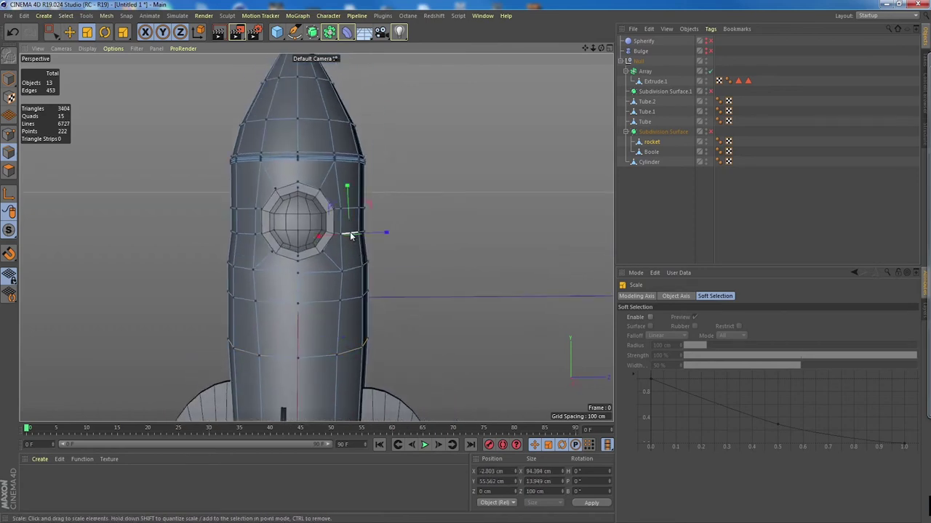
{"action": "left_click_drag", "start_coordinate": [362, 263], "coordinate": [350, 195], "text": "alt"}
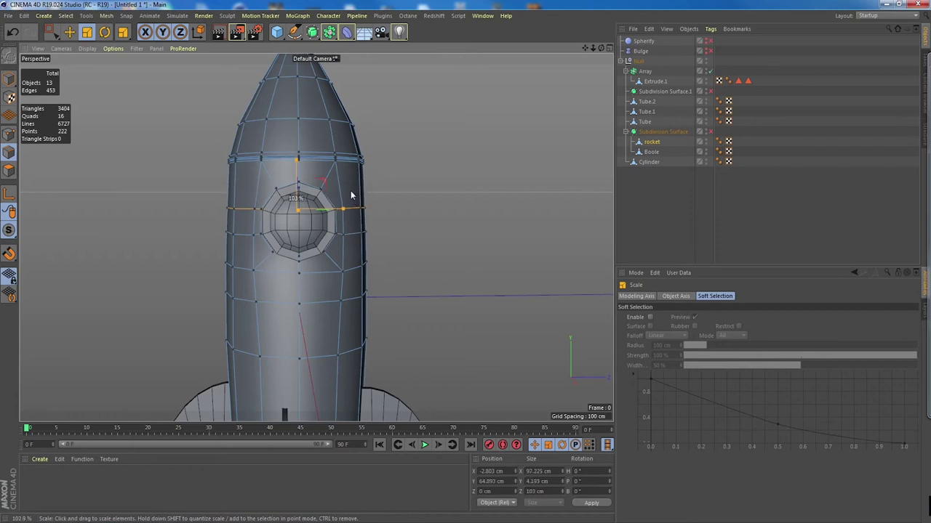
{"action": "right_click_drag", "start_coordinate": [428, 216], "coordinate": [365, 216], "text": "alt"}
{"action": "left_click_drag", "start_coordinate": [436, 239], "coordinate": [408, 226], "text": "alt"}
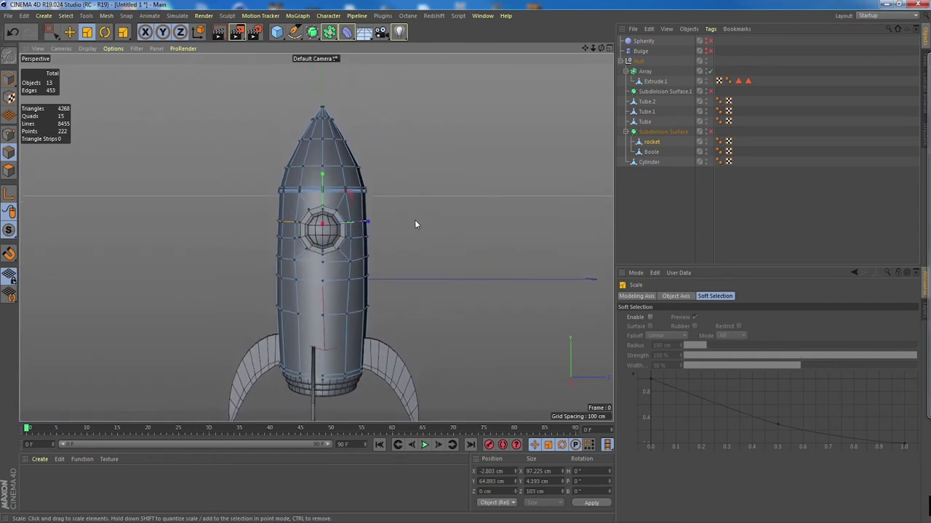
- Try selecting the nose cone's points above the body ring for reshaping, undoing the last change
{"action": "left_click", "coordinate": [51, 32]}
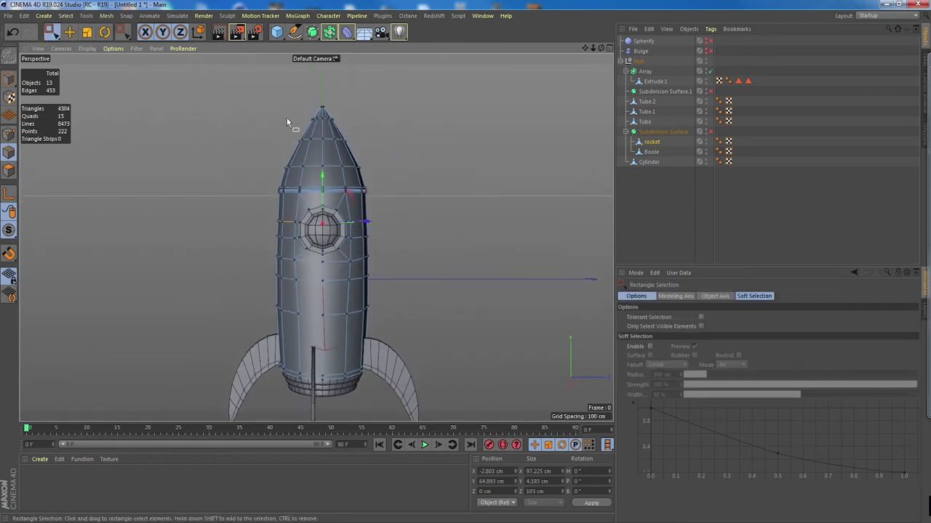
{"action": "left_click", "coordinate": [8, 134]}
{"action": "left_click_drag", "start_coordinate": [217, 80], "coordinate": [308, 208]}
{"action": "middle_click_drag", "start_coordinate": [355, 186], "coordinate": [351, 201], "text": "alt"}
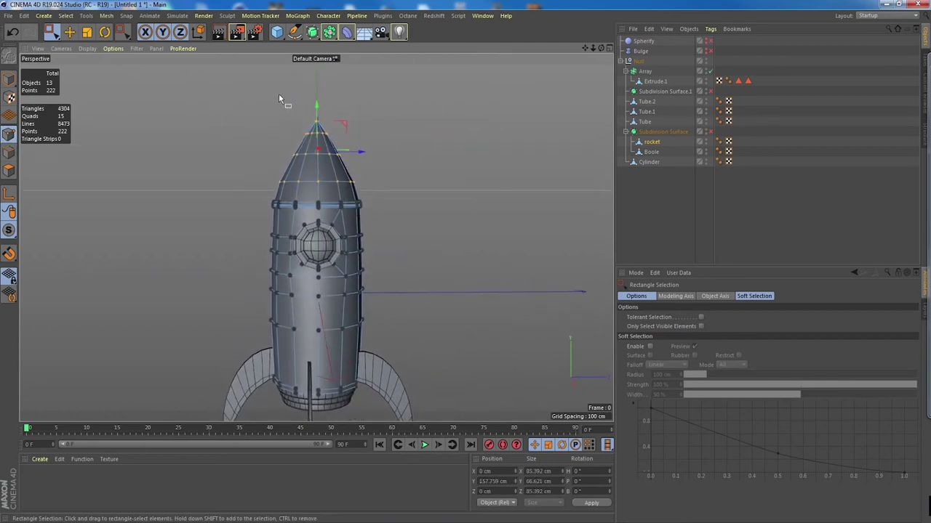
{"action": "mouse_move", "coordinate": [318, 118]}
{"action": "left_mouse_down"}
{"action": "mouse_move", "coordinate": [318, 89]}
{"action": "mouse_move", "coordinate": [323, 127]}
{"action": "left_mouse_up"}
{"action": "key", "text": "ctrl+z"}
{"action": "left_click_drag", "start_coordinate": [347, 171], "coordinate": [314, 156], "text": "alt"}
{"action": "right_click_drag", "start_coordinate": [297, 165], "coordinate": [322, 172], "text": "alt"}
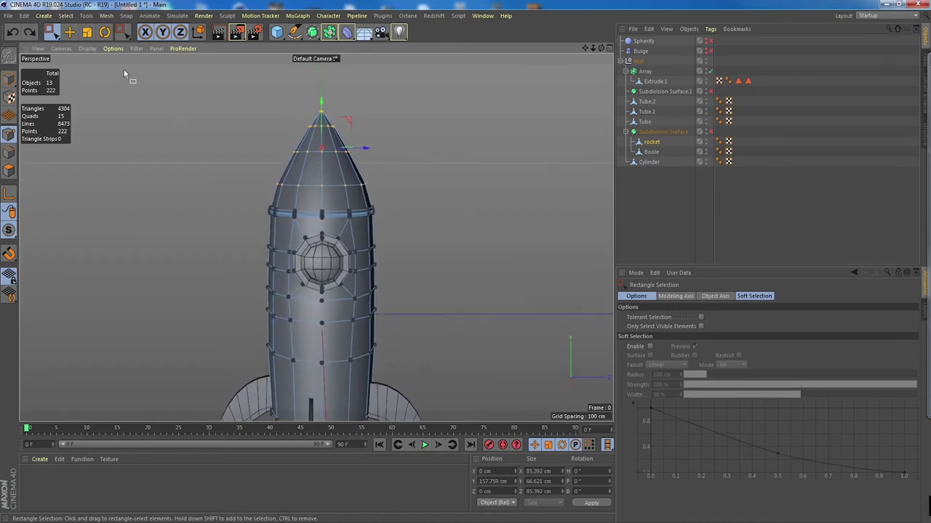
{"action": "left_click", "coordinate": [70, 33]}
{"action": "middle_click_drag", "start_coordinate": [229, 146], "coordinate": [225, 136], "text": "alt"}
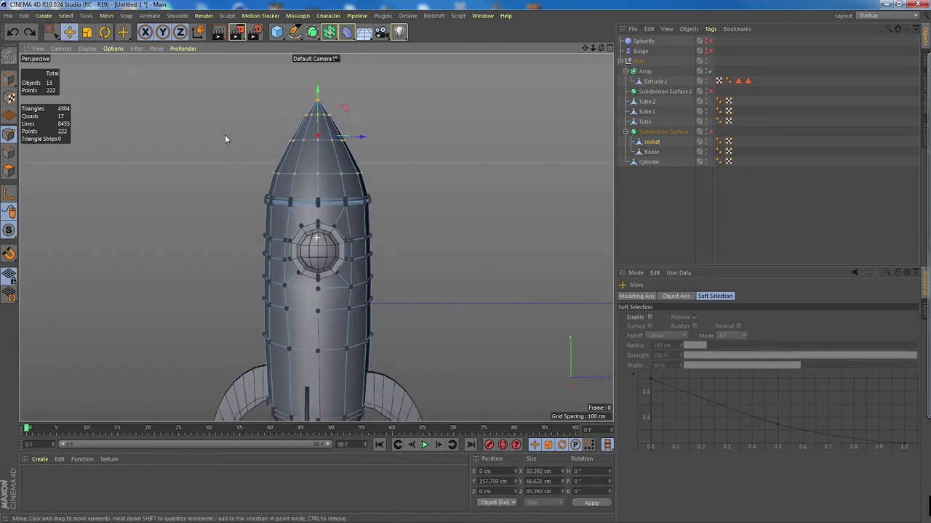
- Select the lowest edge loop of the nose cone, just above the body ring, and scale it slightly outward
{"action": "left_click", "coordinate": [9, 152]}
{"action": "left_click", "coordinate": [308, 174]}
{"action": "double_click", "coordinate": [310, 176]}
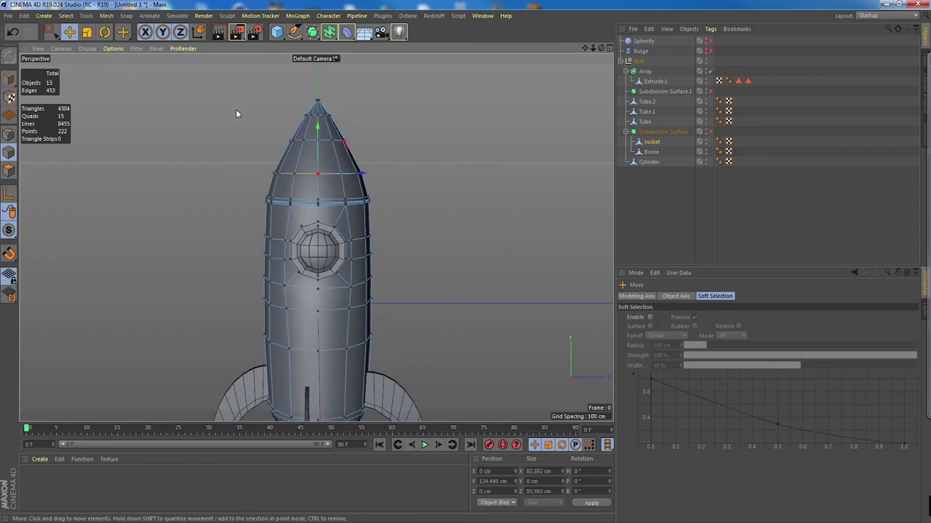
{"action": "key", "text": "t"}
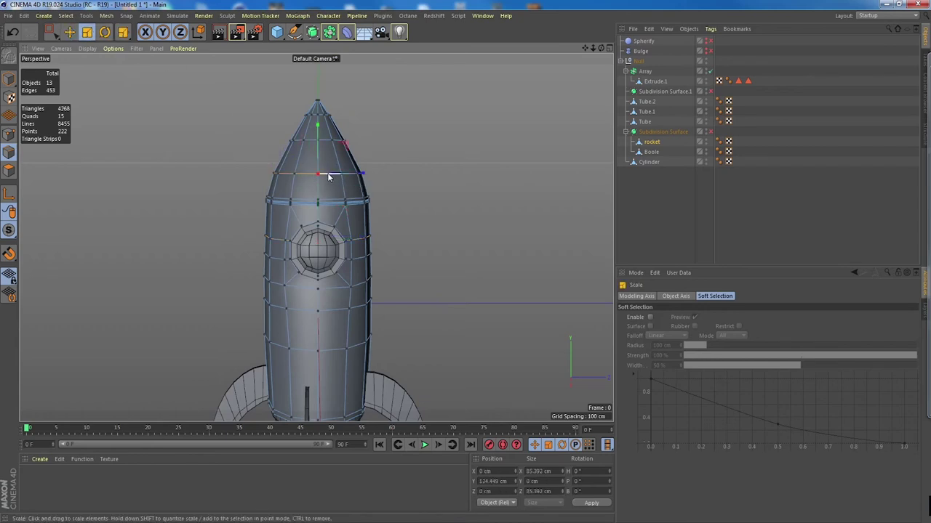
{"action": "mouse_move", "coordinate": [328, 176]}
{"action": "left_mouse_down"}
{"action": "mouse_move", "coordinate": [313, 191]}
{"action": "mouse_move", "coordinate": [331, 180]}
{"action": "left_mouse_up"}
- Widen the next edge loop up the nose cone to about 54.4 cm and return to whole-object editing
{"action": "double_click", "coordinate": [328, 144]}
{"action": "scroll", "coordinate": [315, 142], "scroll_direction": "up", "scroll_amount": 2}
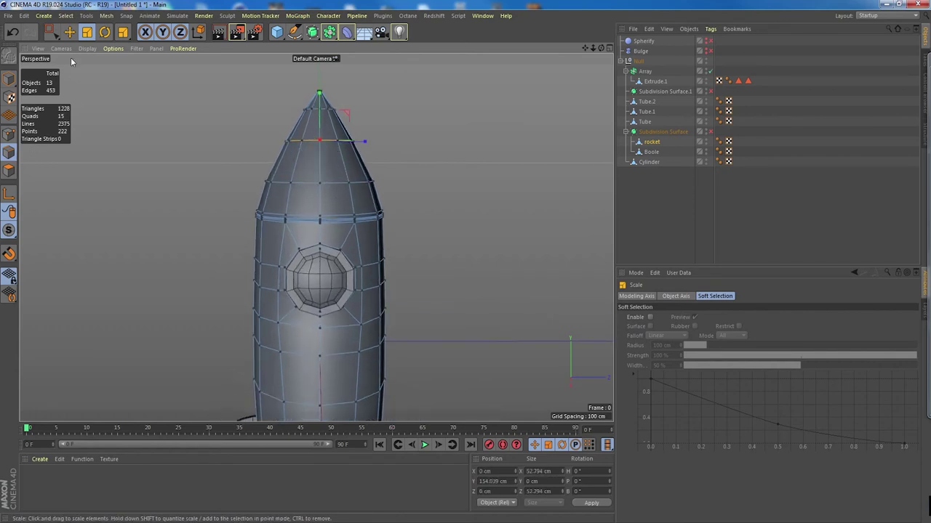
{"action": "mouse_move", "coordinate": [304, 143]}
{"action": "left_mouse_down"}
{"action": "mouse_move", "coordinate": [312, 130]}
{"action": "mouse_move", "coordinate": [302, 139]}
{"action": "left_mouse_up"}
{"action": "left_click", "coordinate": [70, 32]}
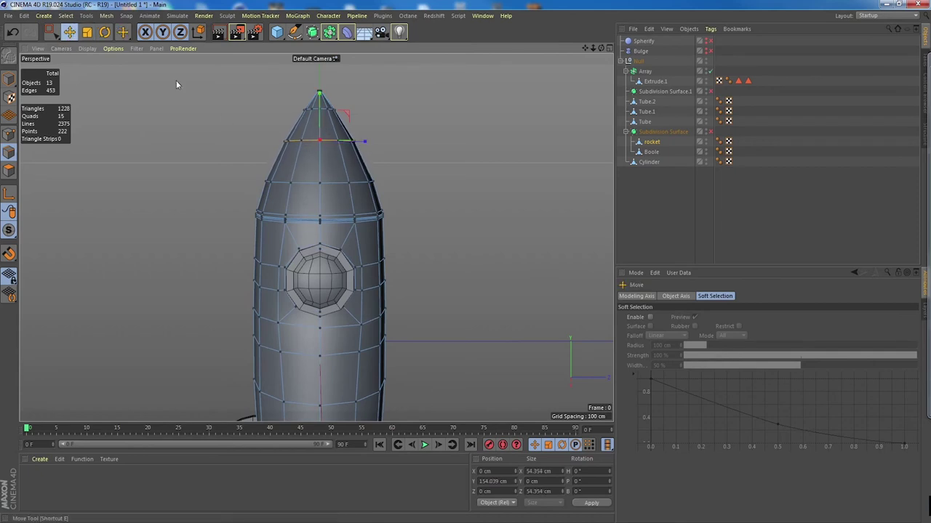
{"action": "scroll", "coordinate": [459, 221], "scroll_direction": "down", "scroll_amount": 3}
{"action": "middle_click_drag", "start_coordinate": [459, 221], "coordinate": [378, 208], "text": "alt"}
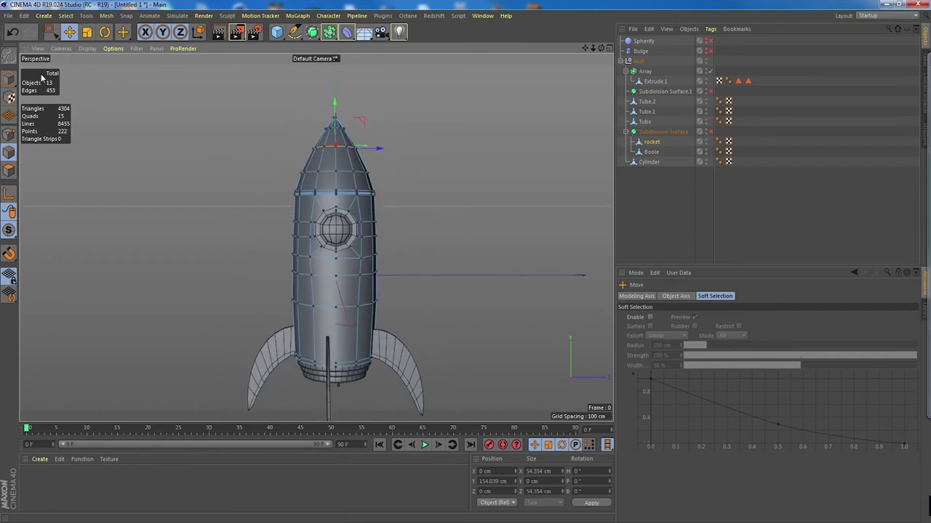
{"action": "left_click", "coordinate": [8, 78]}
- Place the Bulge deformer as the first child of the rocket's Null group and enable it
{"action": "middle_click_drag", "start_coordinate": [485, 186], "coordinate": [424, 175], "text": "alt"}
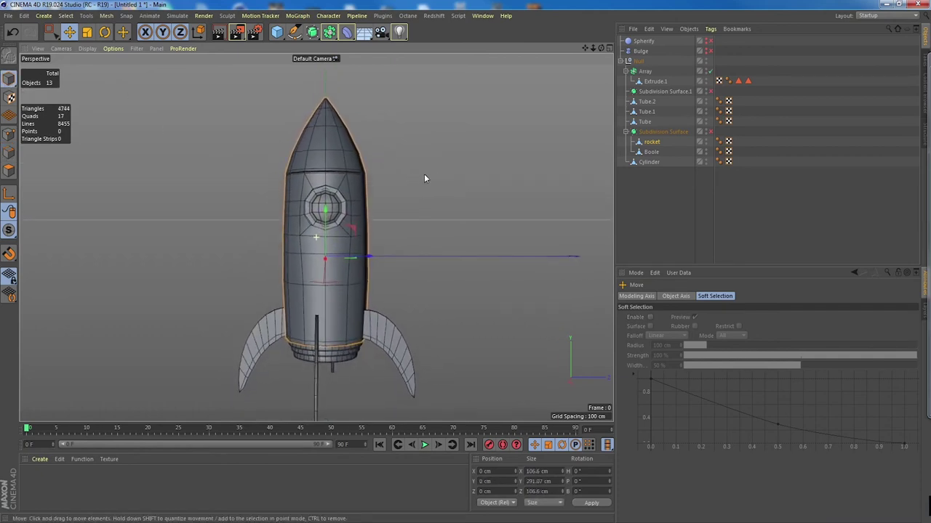
{"action": "left_click_drag", "start_coordinate": [426, 180], "coordinate": [434, 201], "text": "alt"}
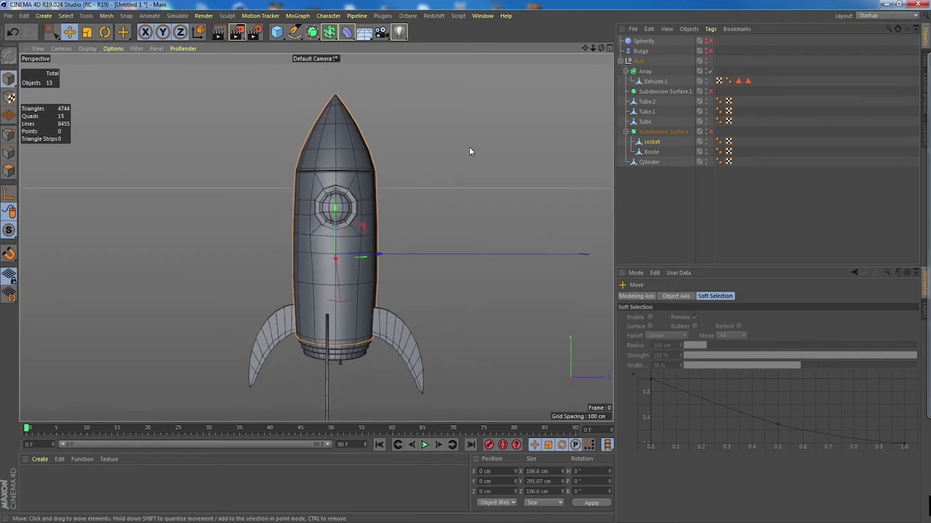
{"action": "left_click_drag", "start_coordinate": [464, 149], "coordinate": [470, 154], "text": "alt"}
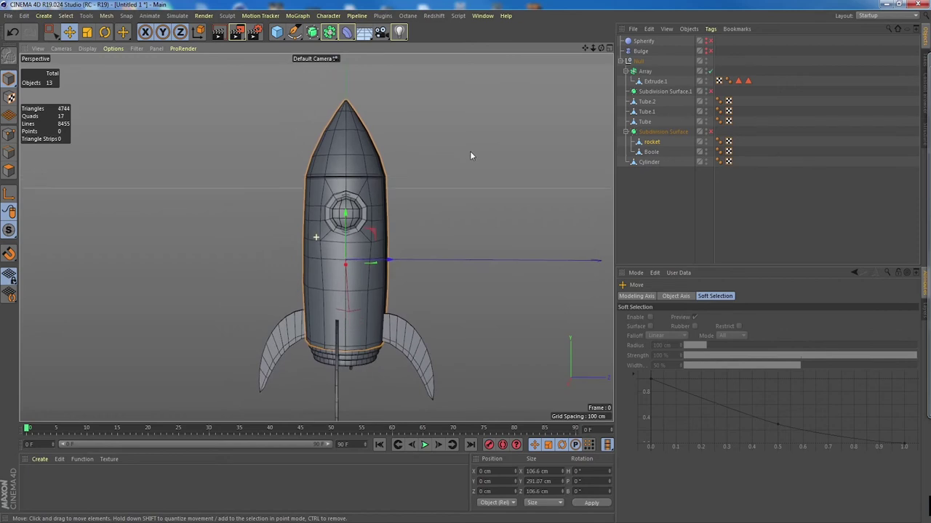
{"action": "left_click", "coordinate": [645, 52]}
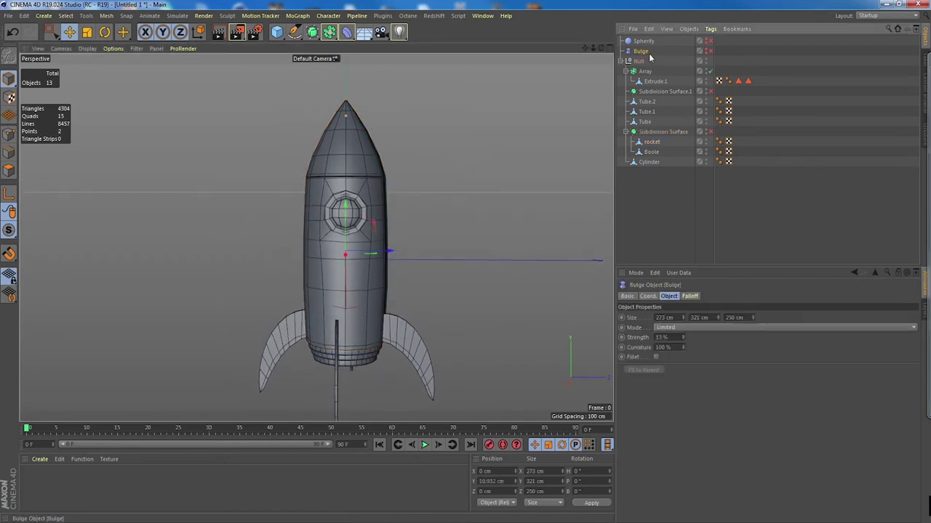
{"action": "left_click_drag", "start_coordinate": [644, 67], "coordinate": [642, 67]}
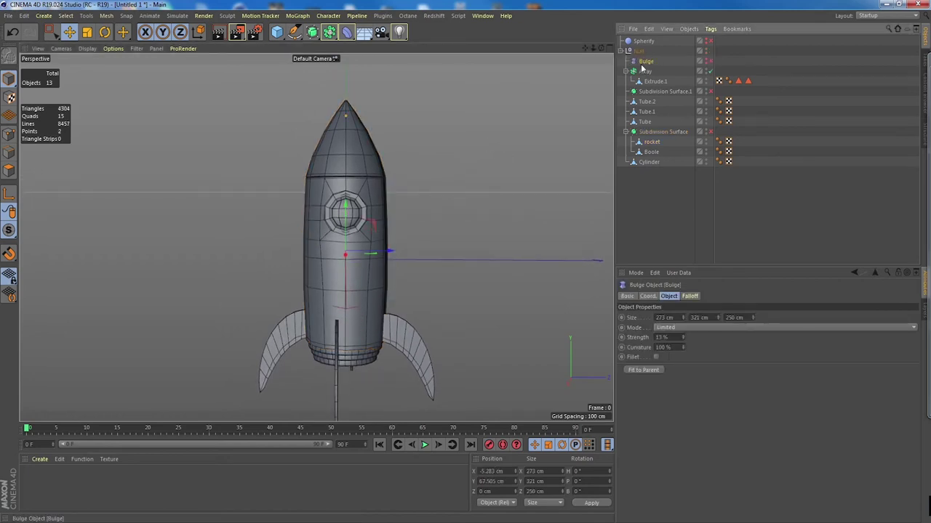
{"action": "left_click", "coordinate": [709, 62]}
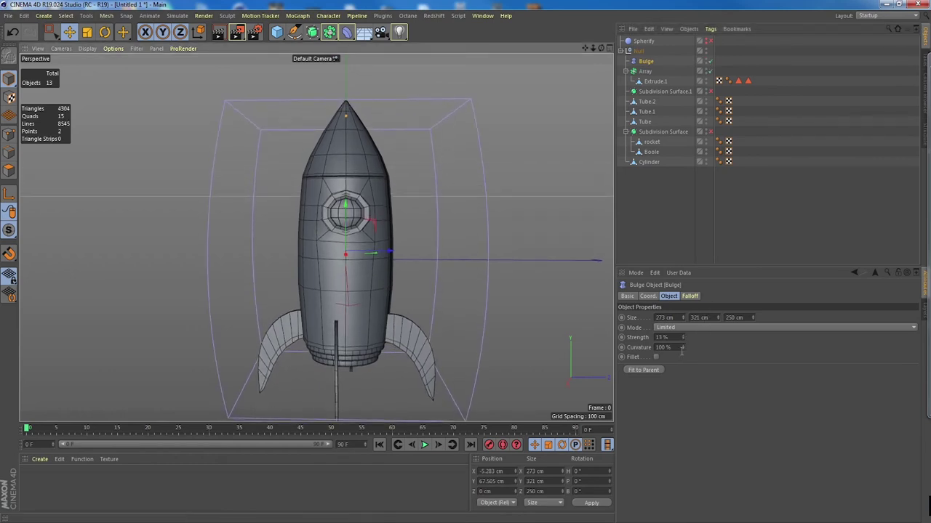
- Try a different Bulge curvature, restore it to 100 %, and set the strength to 15 %
{"action": "mouse_move", "coordinate": [682, 348]}
{"action": "left_mouse_down"}
{"action": "mouse_move", "coordinate": [683, 311]}
{"action": "mouse_move", "coordinate": [683, 372]}
{"action": "mouse_move", "coordinate": [683, 277]}
{"action": "mouse_move", "coordinate": [684, 342]}
{"action": "mouse_move", "coordinate": [683, 313]}
{"action": "mouse_move", "coordinate": [673, 342]}
{"action": "left_mouse_up"}
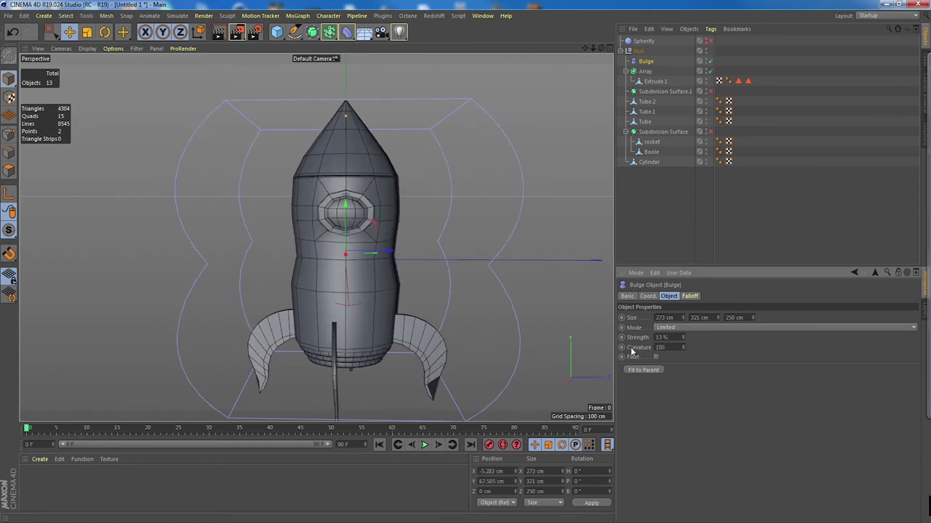
{"action": "key", "text": "Return"}
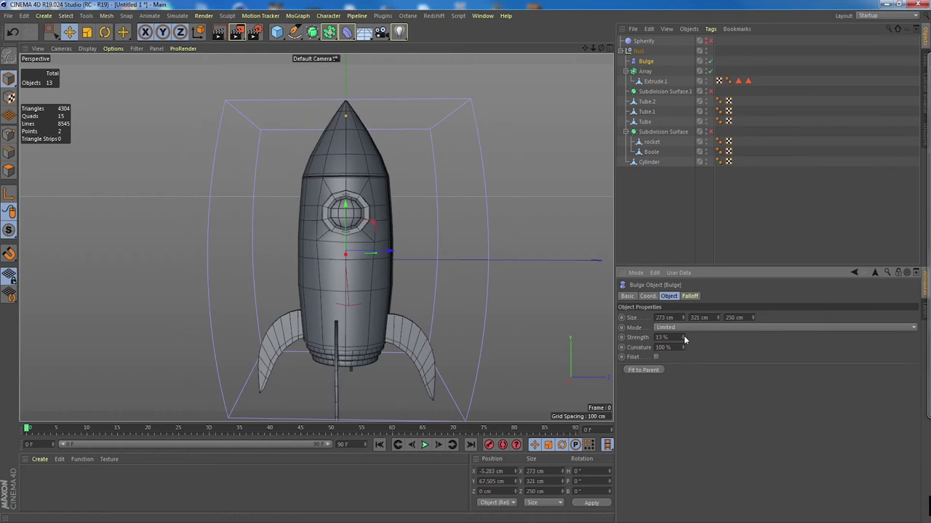
{"action": "left_click_drag", "start_coordinate": [684, 340], "coordinate": [683, 305]}
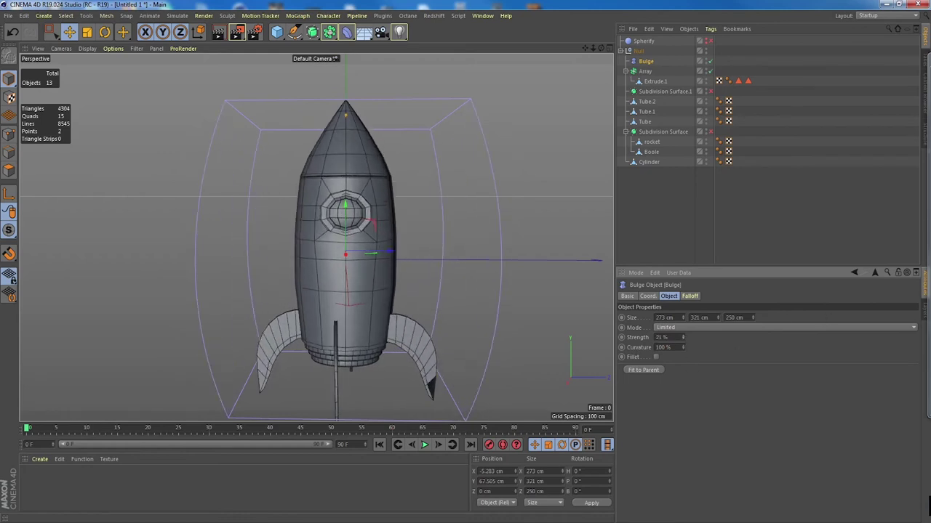
{"action": "left_click_drag", "start_coordinate": [684, 337], "coordinate": [683, 341]}
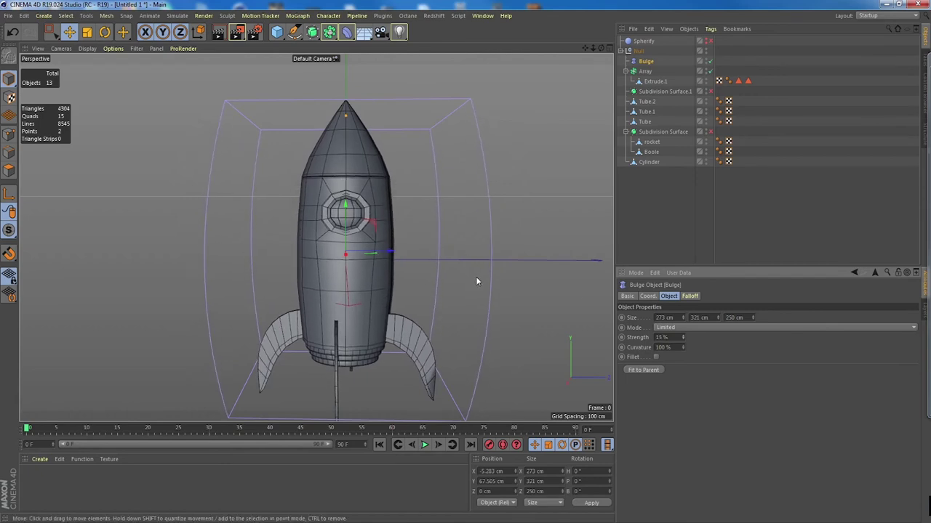
- Enlarge the Bulge deformer's size to 293 cm in X and 399 cm in Y
{"action": "middle_click_drag", "start_coordinate": [452, 304], "coordinate": [449, 252], "text": "alt"}
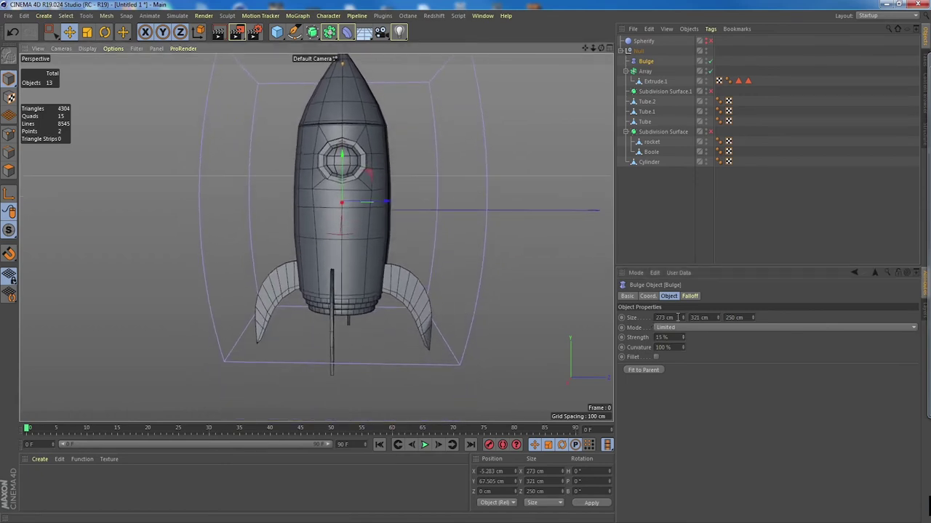
{"action": "left_click_drag", "start_coordinate": [683, 317], "coordinate": [718, 299]}
{"action": "mouse_move", "coordinate": [426, 281]}
{"action": "left_mouse_down", "text": "alt"}
{"action": "mouse_move", "coordinate": [410, 283]}
{"action": "mouse_move", "coordinate": [429, 270]}
{"action": "mouse_move", "coordinate": [409, 237]}
{"action": "mouse_move", "coordinate": [393, 281]}
{"action": "mouse_move", "coordinate": [424, 303]}
{"action": "mouse_move", "coordinate": [398, 273]}
{"action": "mouse_move", "coordinate": [417, 268]}
{"action": "mouse_move", "coordinate": [419, 280]}
{"action": "left_mouse_up", "text": "alt"}
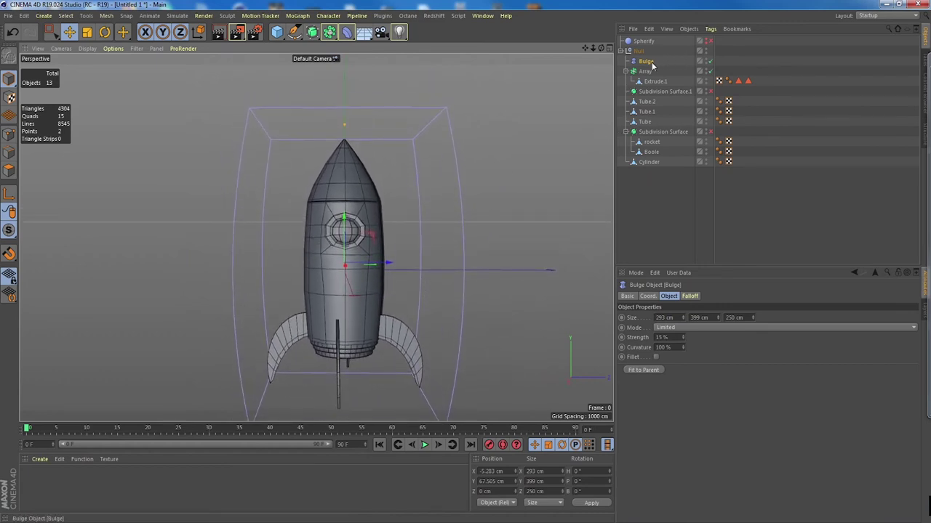
- Enable the Spherify deformer and place it inside the rocket's Null group, above Bulge
{"action": "left_click", "coordinate": [644, 42]}
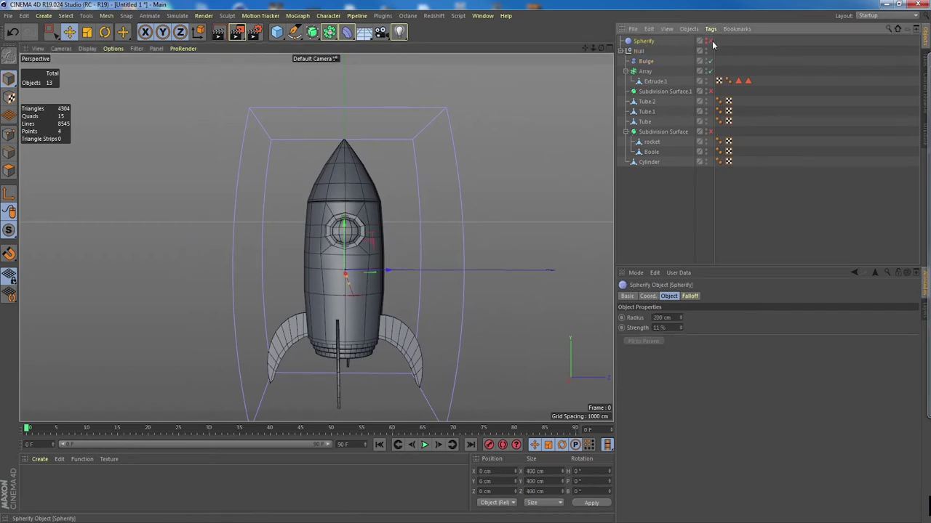
{"action": "left_click", "coordinate": [709, 41]}
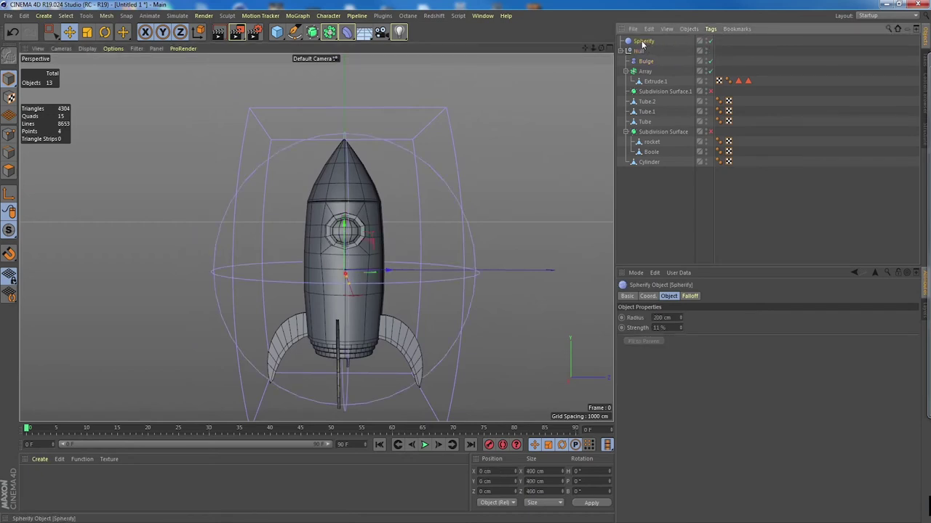
{"action": "left_click_drag", "start_coordinate": [644, 58], "coordinate": [643, 62]}
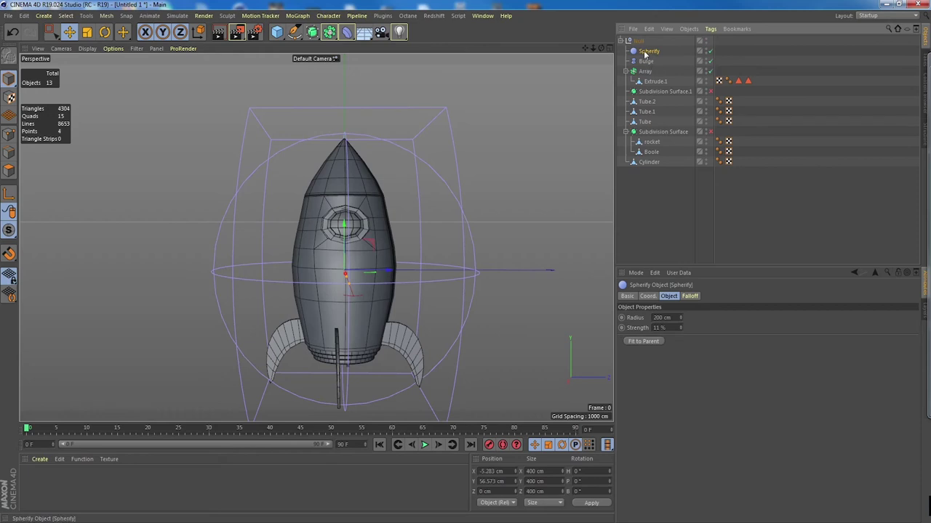
- Set the Spherify deformer's radius to 85 cm and its strength to 6.578 %
{"action": "mouse_move", "coordinate": [680, 319]}
{"action": "left_mouse_down"}
{"action": "mouse_move", "coordinate": [680, 349]}
{"action": "mouse_move", "coordinate": [681, 310]}
{"action": "left_mouse_up"}
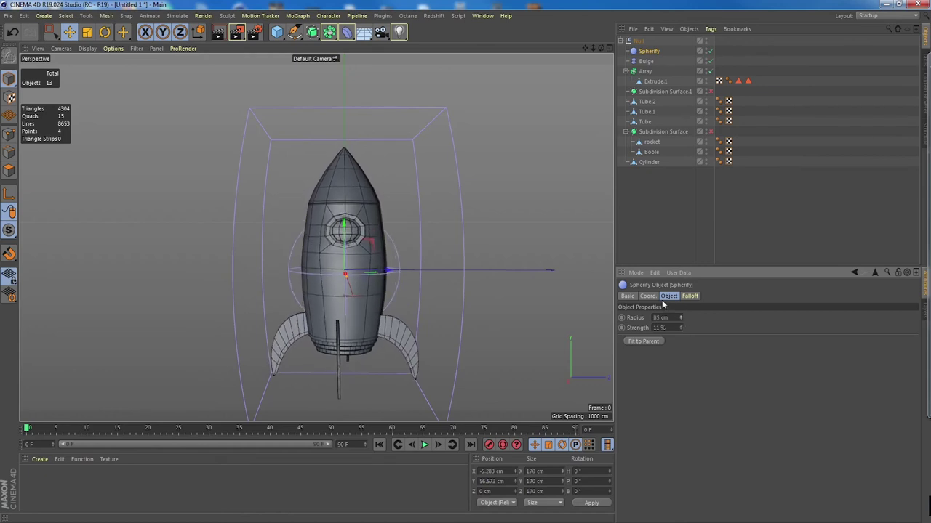
{"action": "left_click", "coordinate": [711, 51]}
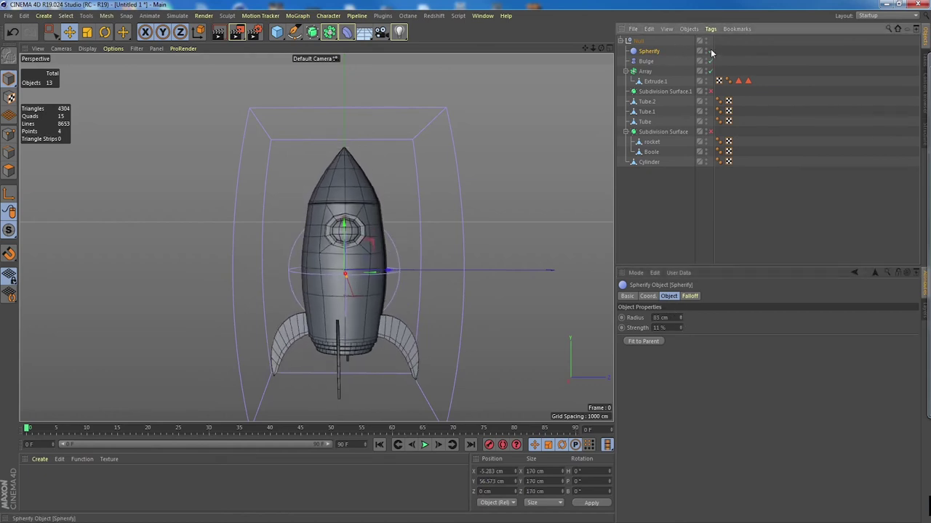
{"action": "left_click_drag", "start_coordinate": [548, 200], "coordinate": [410, 236], "text": "alt"}
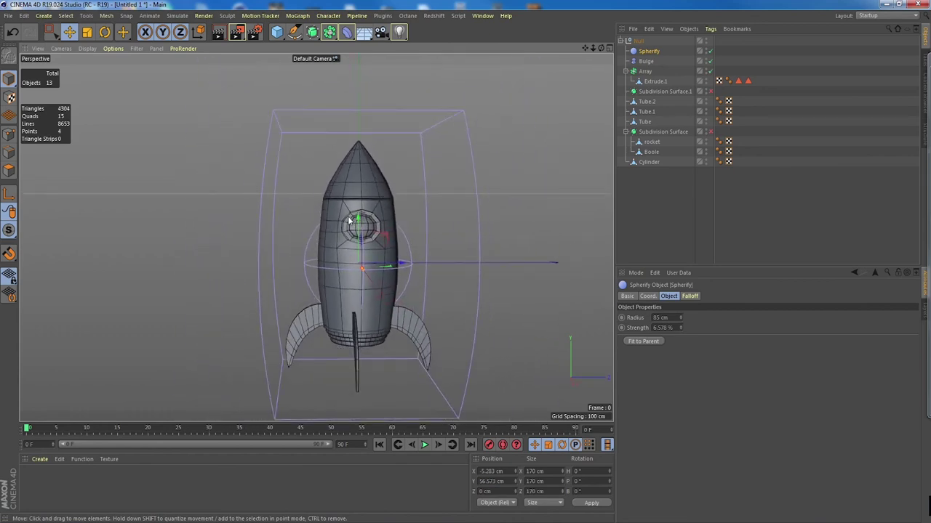
{"action": "scroll", "coordinate": [351, 222], "scroll_direction": "up", "scroll_amount": 3}
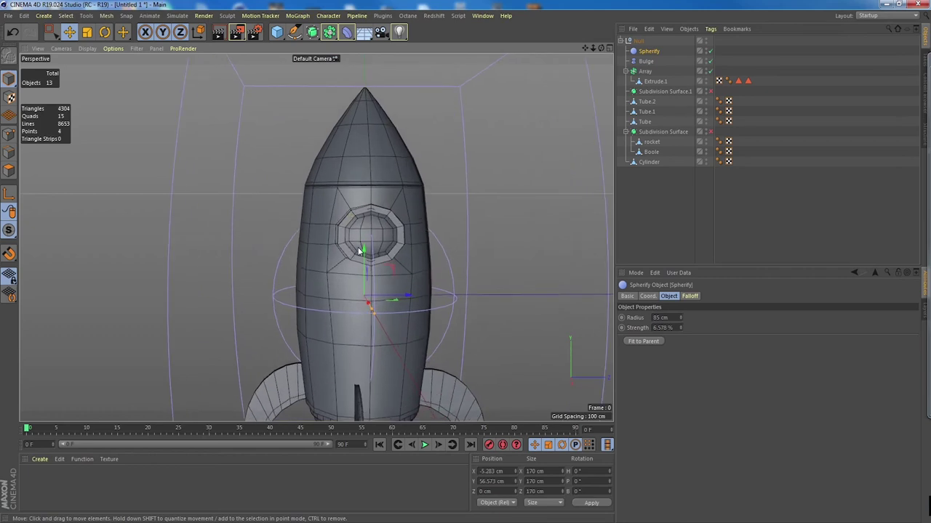
{"action": "scroll", "coordinate": [367, 251], "scroll_direction": "down", "scroll_amount": 3}
{"action": "left_click_drag", "start_coordinate": [434, 258], "coordinate": [429, 258], "text": "alt"}
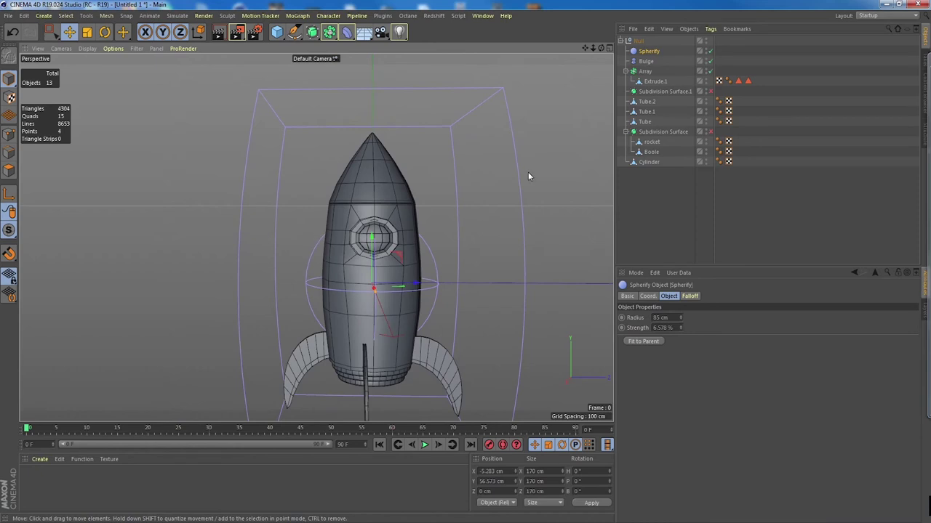
- Compare the rocket's shape with the Spherify deformer off and on, leaving it enabled
{"action": "left_click", "coordinate": [711, 52]}
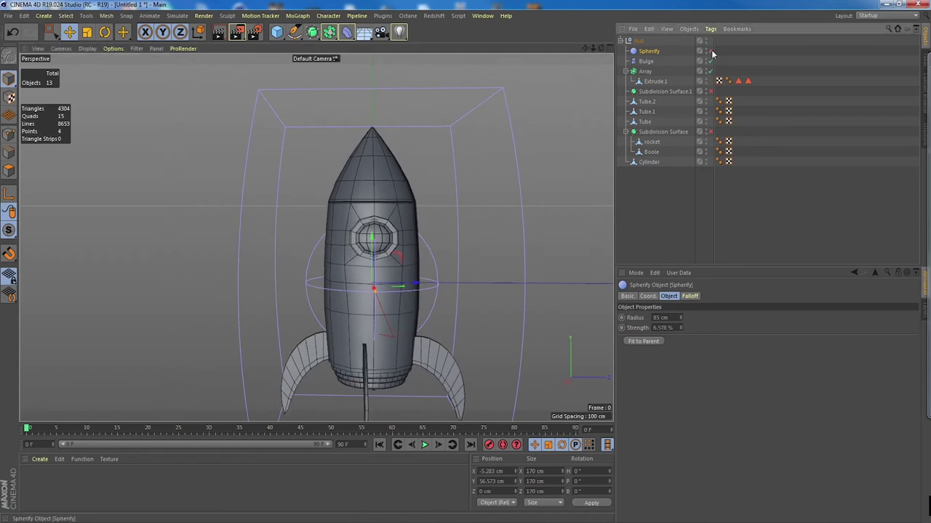
{"action": "left_click", "coordinate": [712, 52]}
{"action": "left_click_drag", "start_coordinate": [457, 211], "coordinate": [459, 211], "text": "alt"}
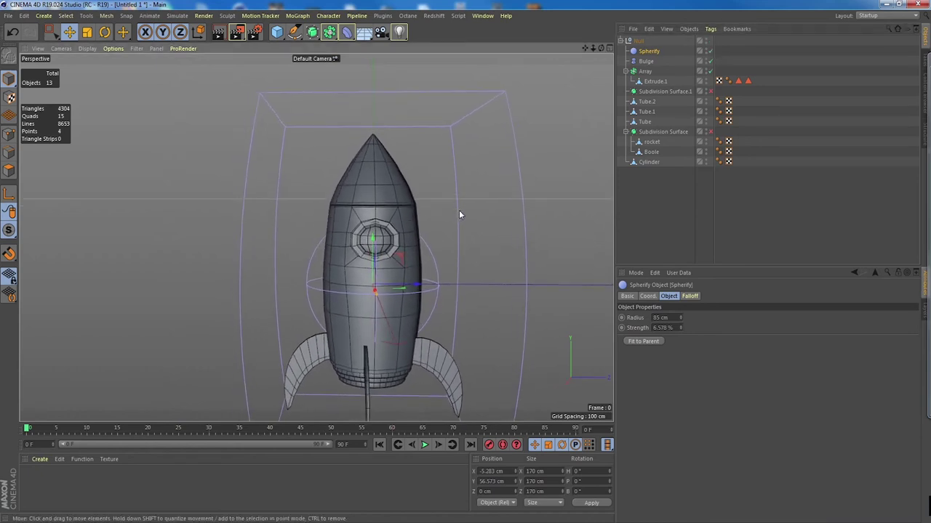
{"action": "left_click", "coordinate": [620, 41]}
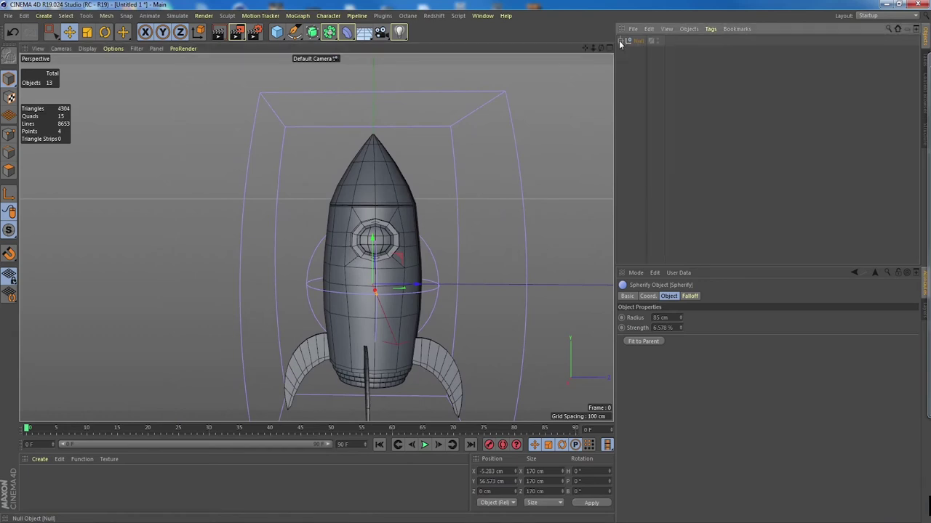
{"action": "mouse_move", "coordinate": [457, 245]}
{"action": "left_mouse_down", "text": "alt"}
{"action": "mouse_move", "coordinate": [455, 266]}
{"action": "mouse_move", "coordinate": [457, 245]}
{"action": "left_mouse_up", "text": "alt"}
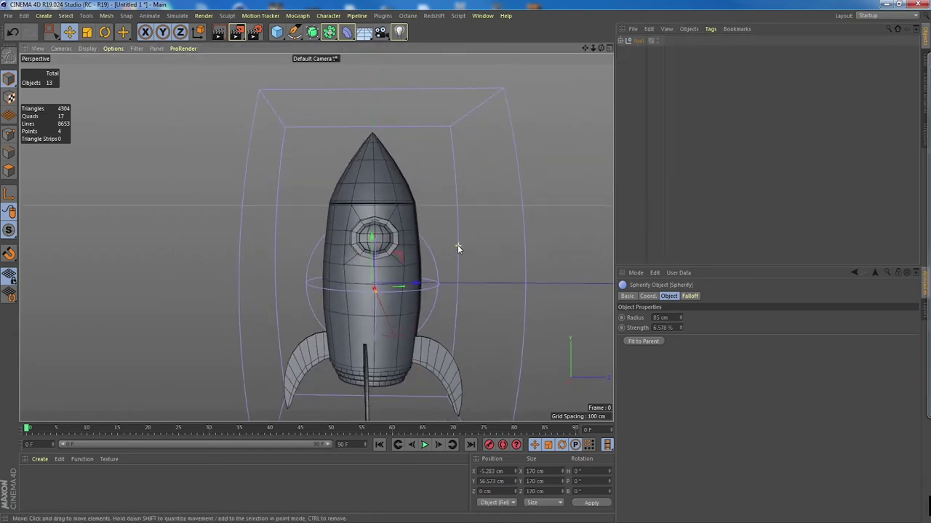
{"action": "left_click", "coordinate": [620, 40]}
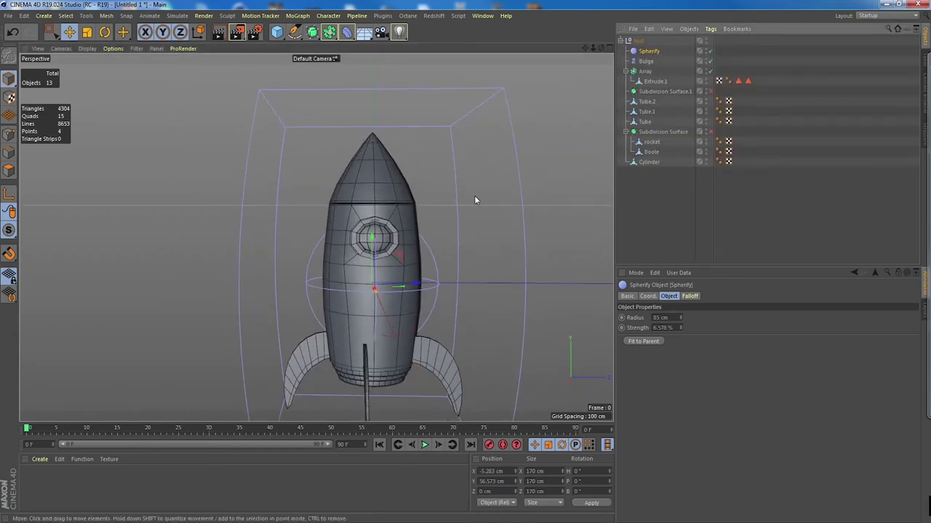
{"action": "left_click_drag", "start_coordinate": [474, 196], "coordinate": [486, 218], "text": "alt"}
{"action": "middle_click_drag", "start_coordinate": [486, 217], "coordinate": [467, 203], "text": "alt"}
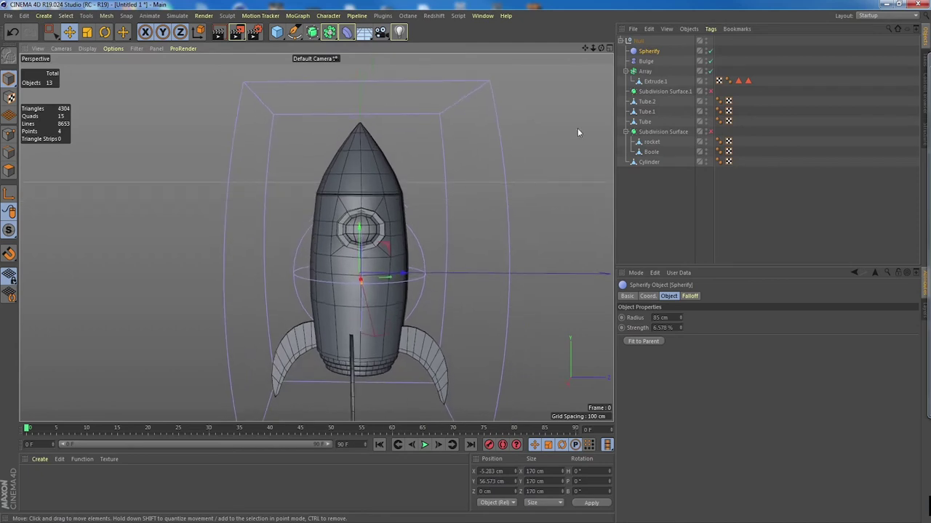
- Disable both the Bulge and the Spherify deformers of the rocket
{"action": "left_click", "coordinate": [710, 61]}
{"action": "left_click", "coordinate": [711, 52]}
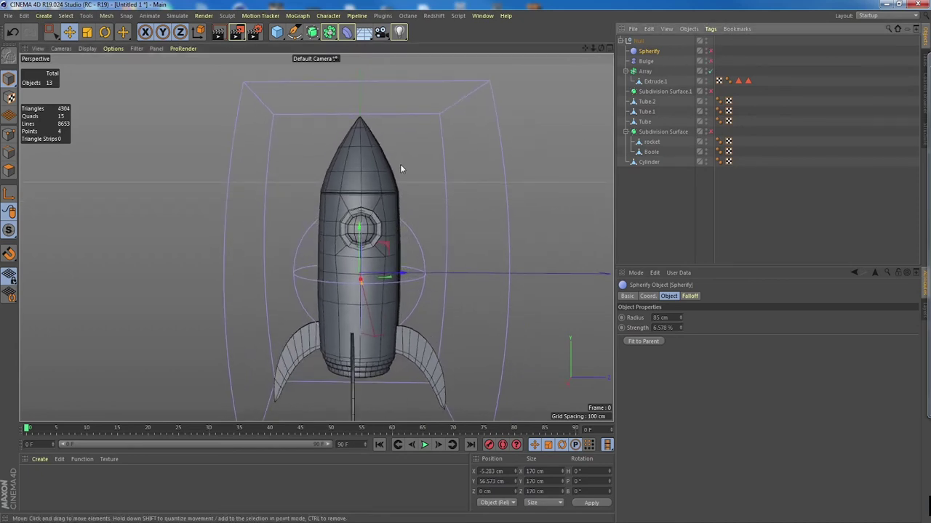
{"action": "left_click_drag", "start_coordinate": [400, 164], "coordinate": [466, 164], "text": "alt"}
{"action": "left_click_drag", "start_coordinate": [465, 202], "coordinate": [445, 186], "text": "alt"}
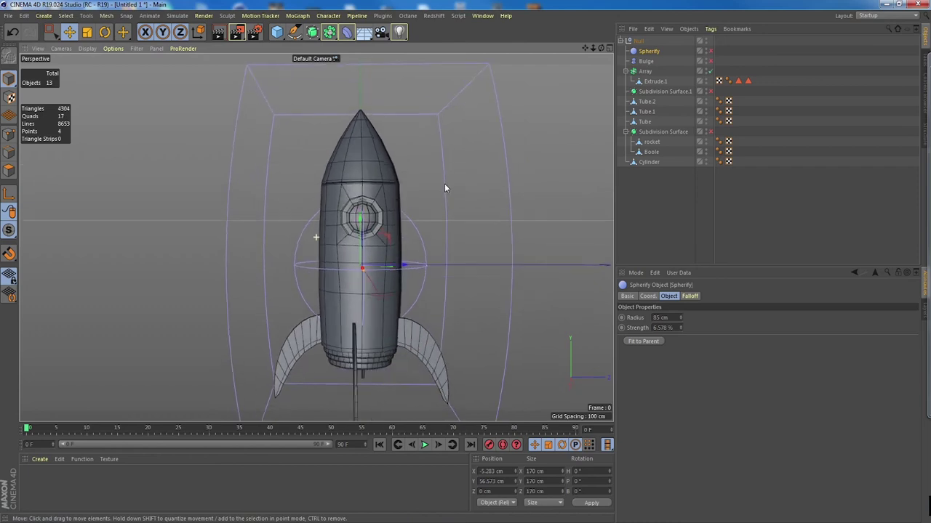
- Examine the seam below the rocket's nose and the porthole ring up close
{"action": "right_click_drag", "start_coordinate": [388, 191], "coordinate": [482, 202], "text": "alt"}
{"action": "middle_click_drag", "start_coordinate": [372, 189], "coordinate": [388, 195], "text": "alt"}
{"action": "left_click_drag", "start_coordinate": [383, 200], "coordinate": [384, 227], "text": "alt"}
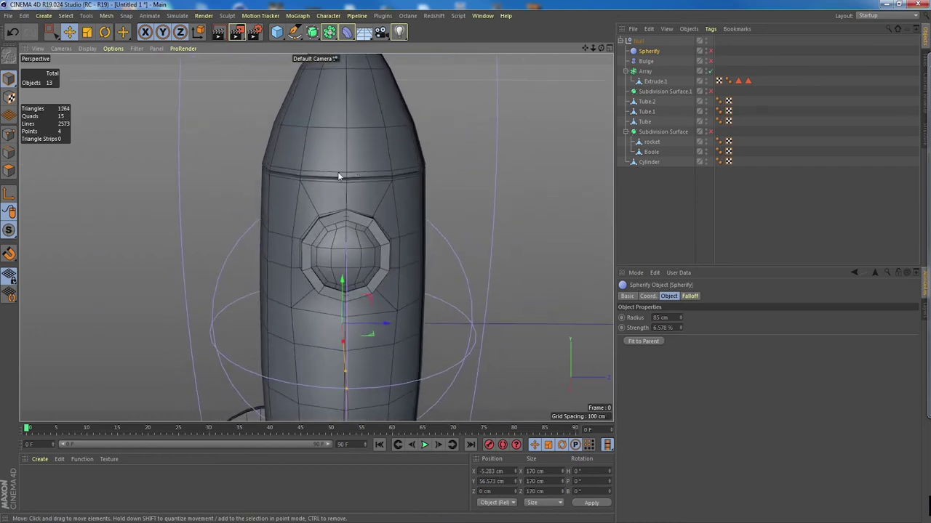
{"action": "scroll", "coordinate": [403, 168], "scroll_direction": "up", "scroll_amount": 4}
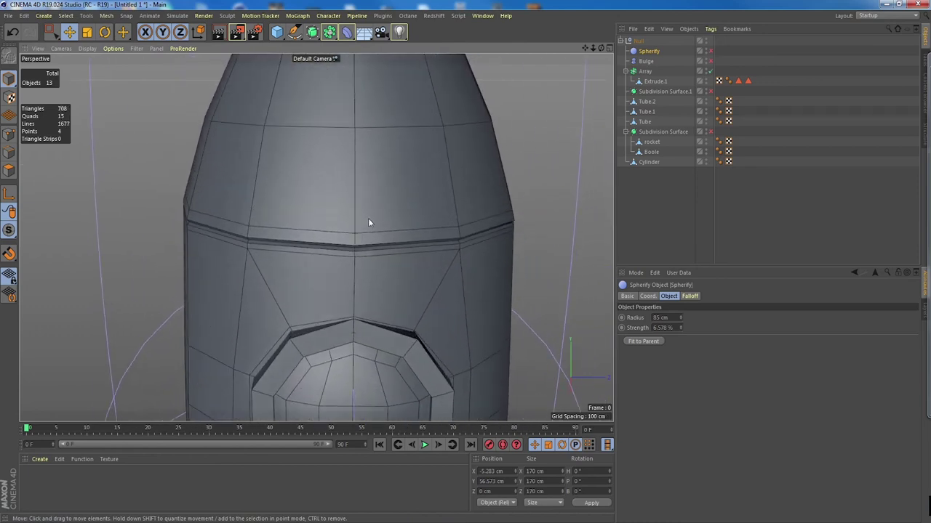
{"action": "left_click_drag", "start_coordinate": [377, 212], "coordinate": [377, 196], "text": "alt"}
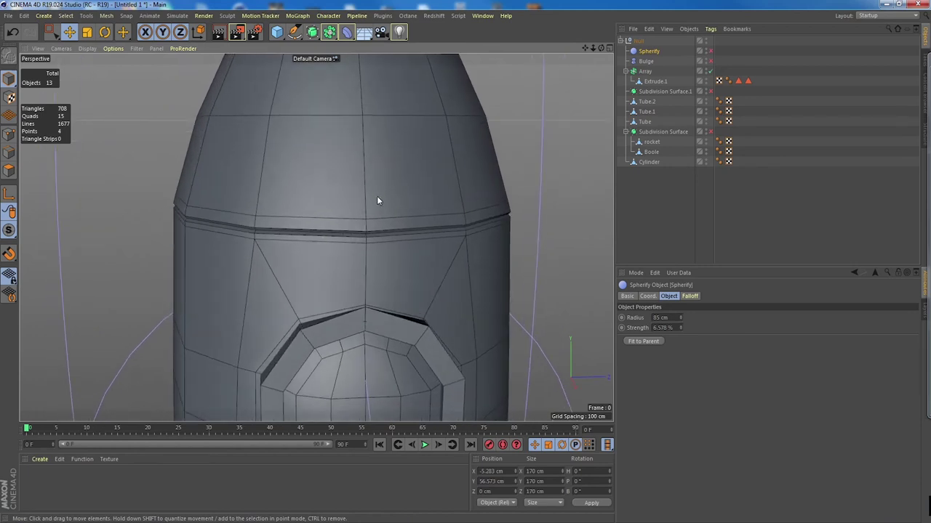
{"action": "left_click", "coordinate": [650, 197]}
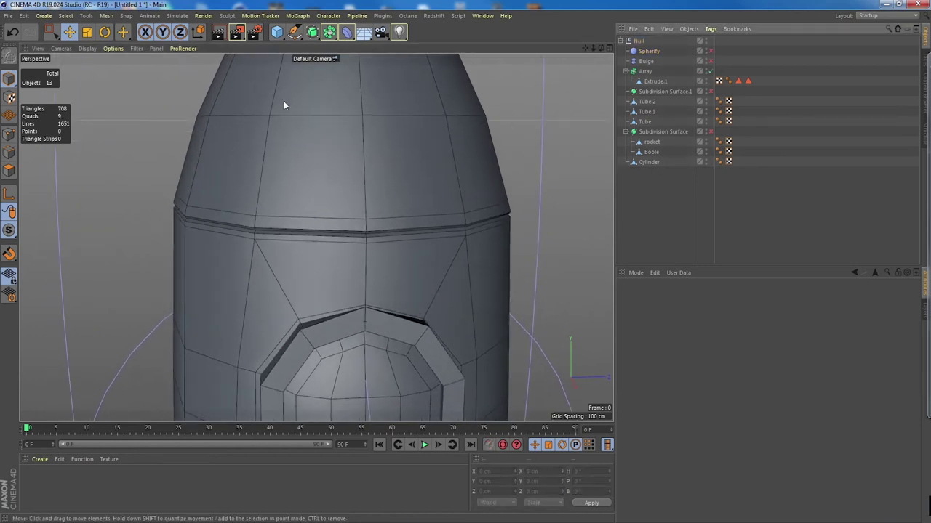
{"action": "middle_click_drag", "start_coordinate": [381, 304], "coordinate": [368, 206], "text": "alt"}
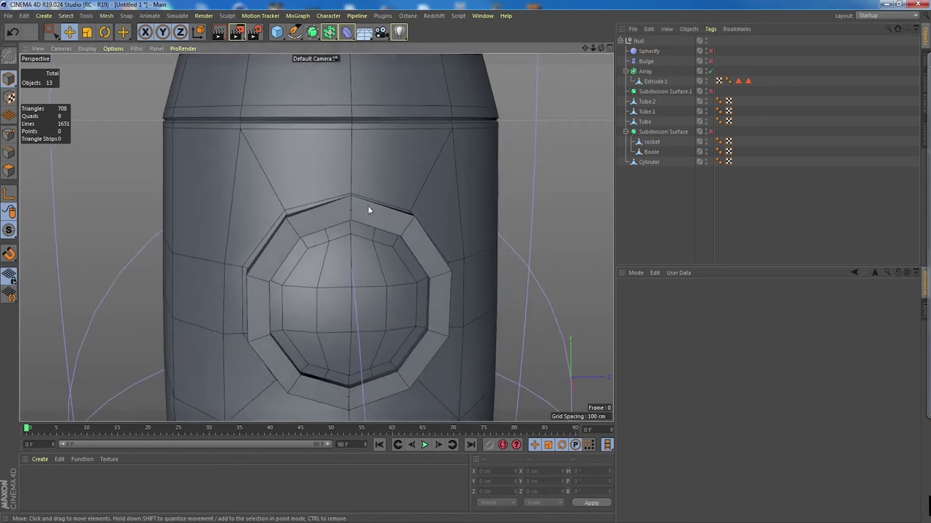
{"action": "left_click_drag", "start_coordinate": [352, 214], "coordinate": [315, 217], "text": "alt"}
{"action": "left_click", "coordinate": [258, 259]}
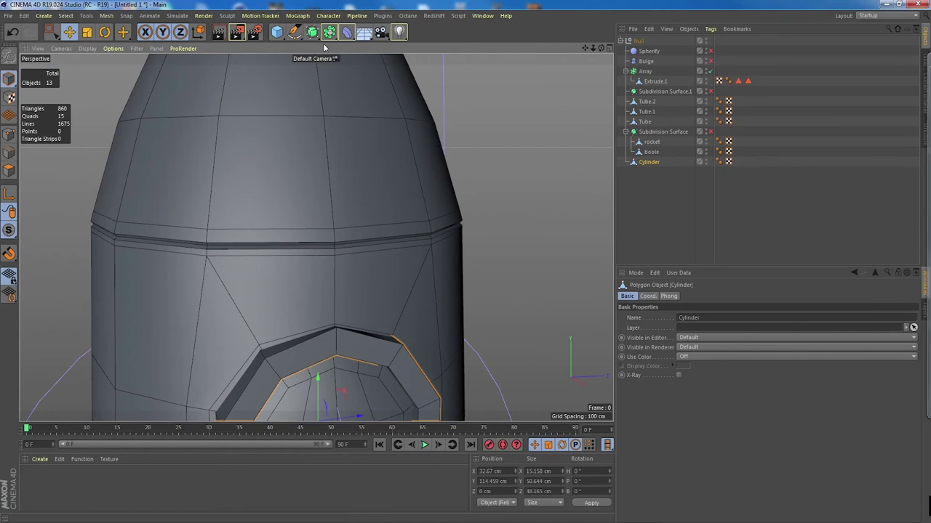
- Add a sphere with a 36 cm radius and raise it to the rocket's tip at about Y 176 cm
{"action": "left_click", "coordinate": [279, 32]}
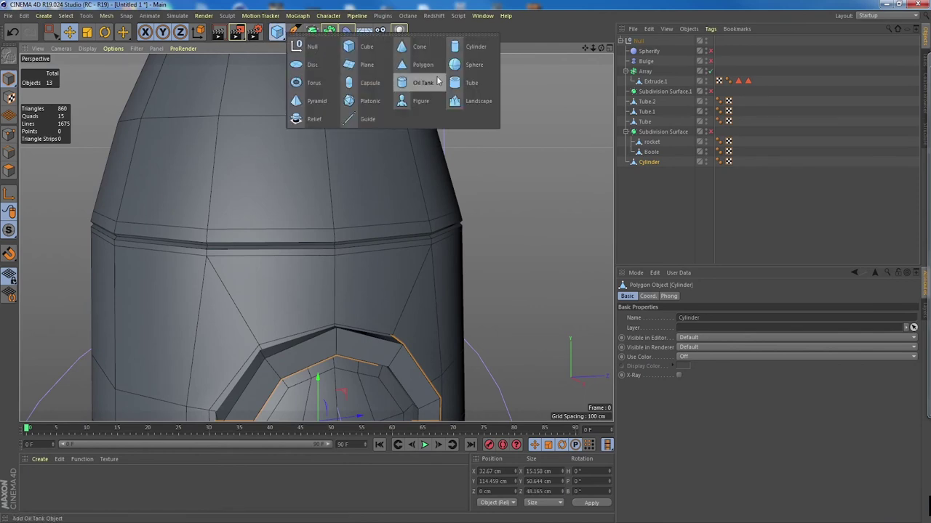
{"action": "left_click", "coordinate": [471, 64]}
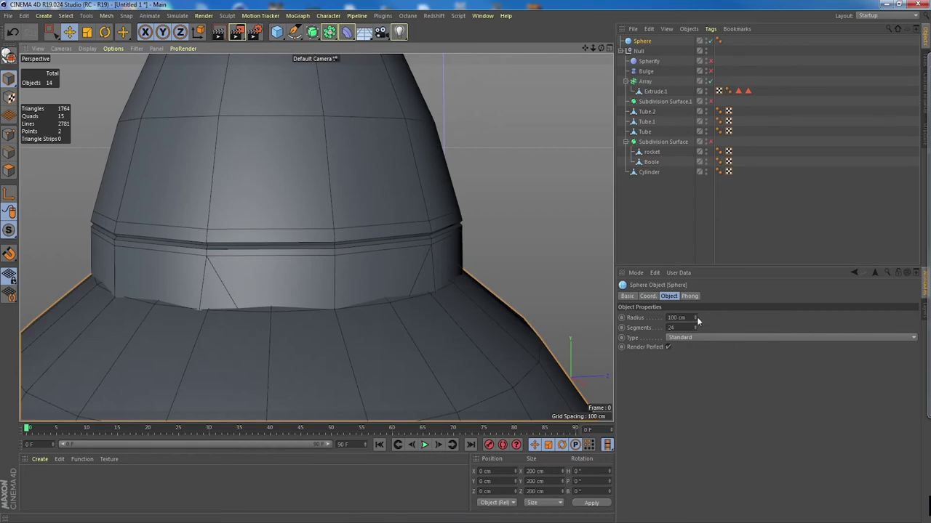
{"action": "left_click_drag", "start_coordinate": [695, 318], "coordinate": [695, 341]}
{"action": "right_click_drag", "start_coordinate": [464, 269], "coordinate": [324, 275], "text": "alt"}
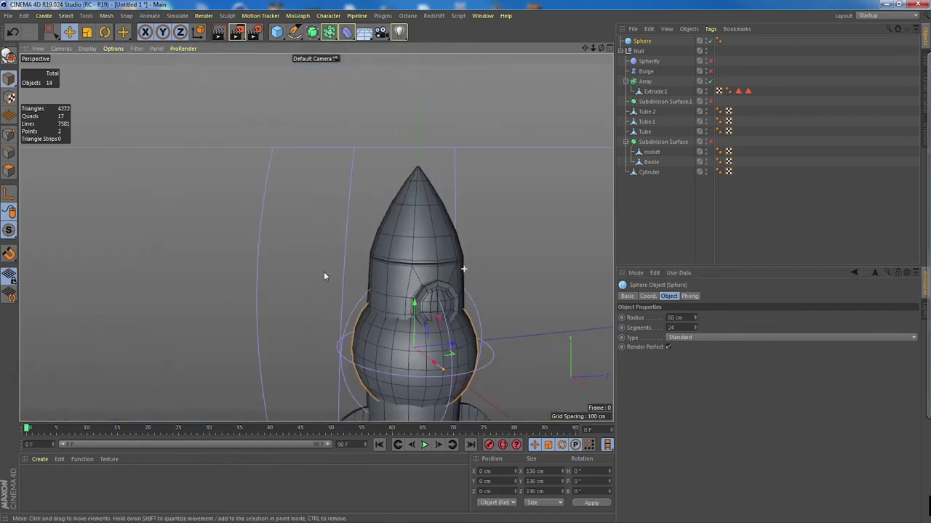
{"action": "scroll", "coordinate": [324, 276], "scroll_direction": "down", "scroll_amount": 3}
{"action": "left_click_drag", "start_coordinate": [695, 318], "coordinate": [596, 308]}
{"action": "left_click_drag", "start_coordinate": [370, 270], "coordinate": [378, 105]}
{"action": "scroll", "coordinate": [434, 149], "scroll_direction": "up", "scroll_amount": 3}
{"action": "middle_click_drag", "start_coordinate": [429, 156], "coordinate": [384, 168], "text": "alt"}
{"action": "left_click_drag", "start_coordinate": [384, 168], "coordinate": [394, 178], "text": "alt"}
- Hide deformers in the viewport and reduce the sphere's segments to 7
{"action": "left_click", "coordinate": [137, 48]}
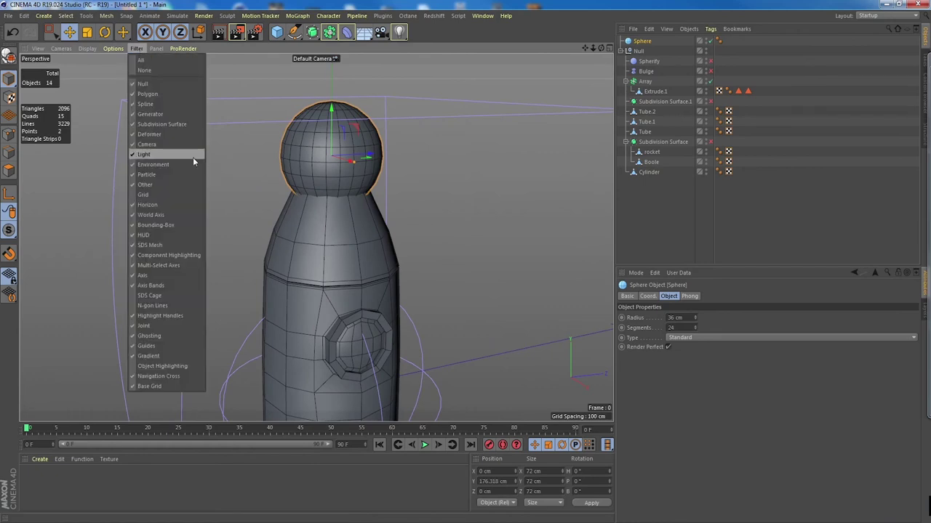
{"action": "left_click", "coordinate": [181, 134]}
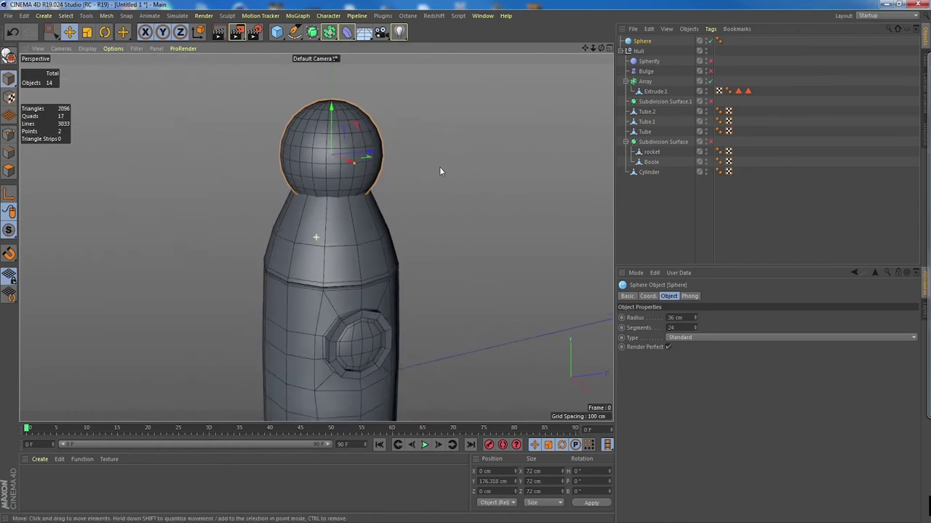
{"action": "scroll", "coordinate": [438, 164], "scroll_direction": "up", "scroll_amount": 4}
{"action": "left_click_drag", "start_coordinate": [435, 184], "coordinate": [445, 203], "text": "alt"}
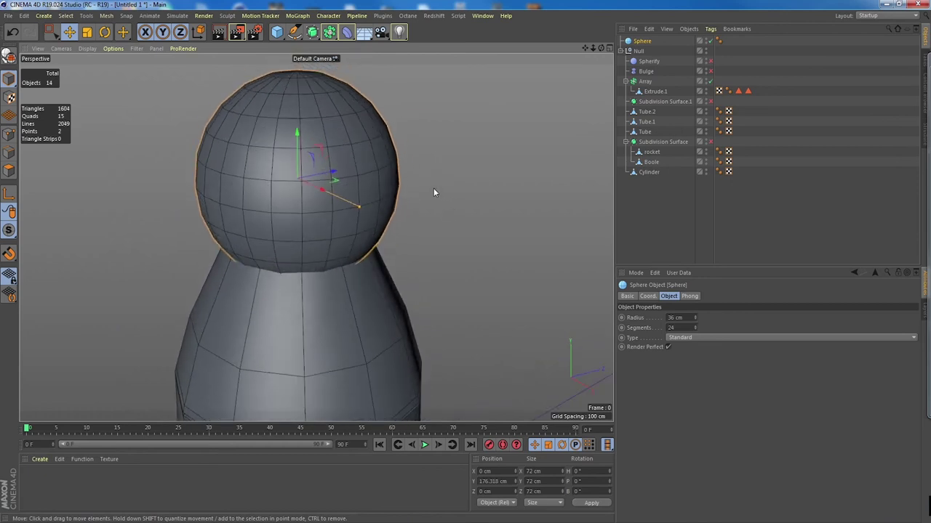
{"action": "left_click_drag", "start_coordinate": [694, 328], "coordinate": [694, 364]}
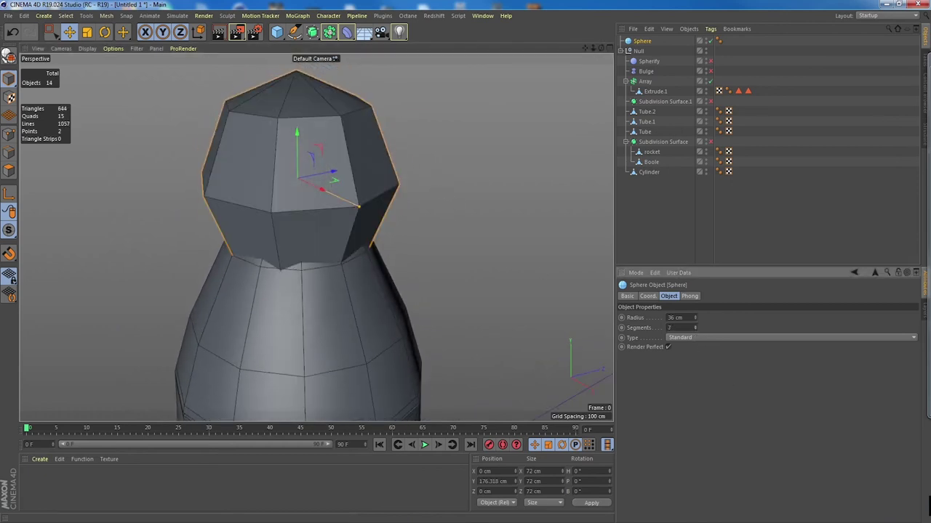
{"action": "left_click_drag", "start_coordinate": [415, 195], "coordinate": [394, 186], "text": "alt"}
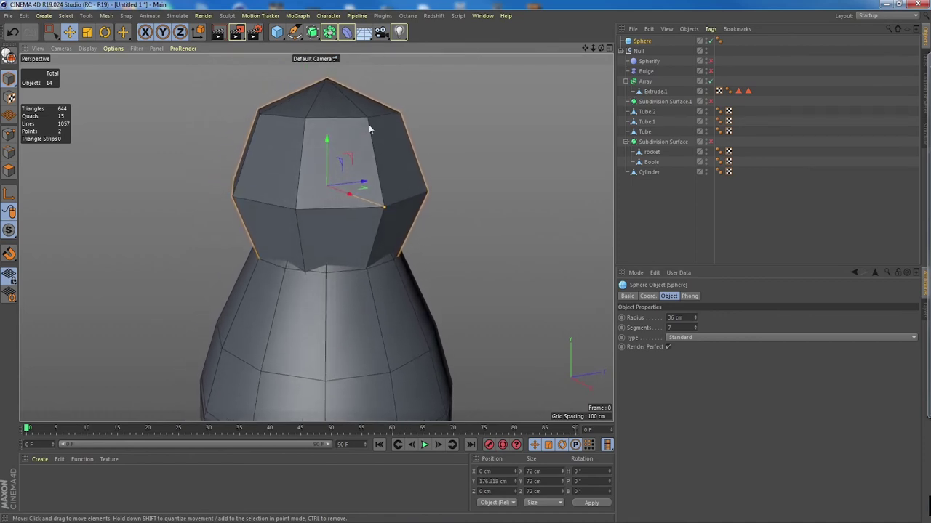
- Shrink the sphere's radius to 0 cm and move it to the nose's side at about X 54 cm, Y 126 cm
{"action": "left_click", "coordinate": [695, 317]}
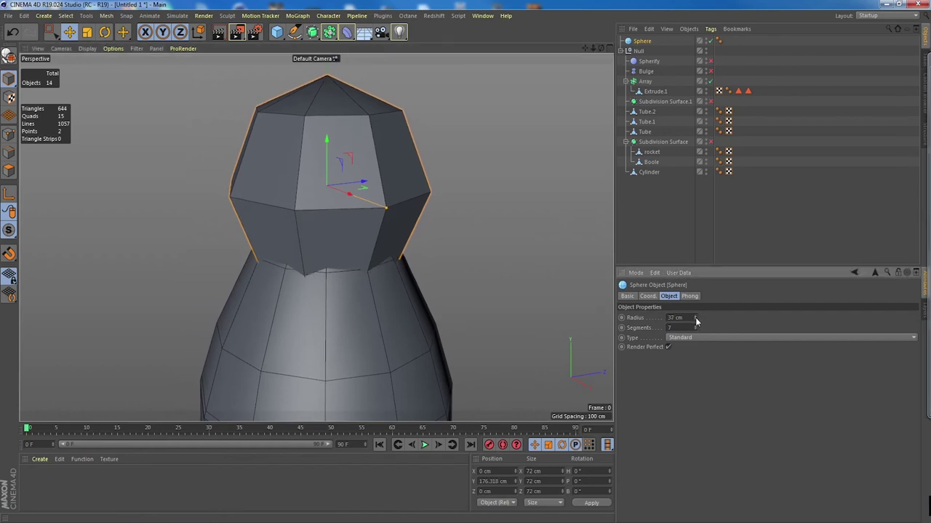
{"action": "left_click_drag", "start_coordinate": [695, 317], "coordinate": [695, 363]}
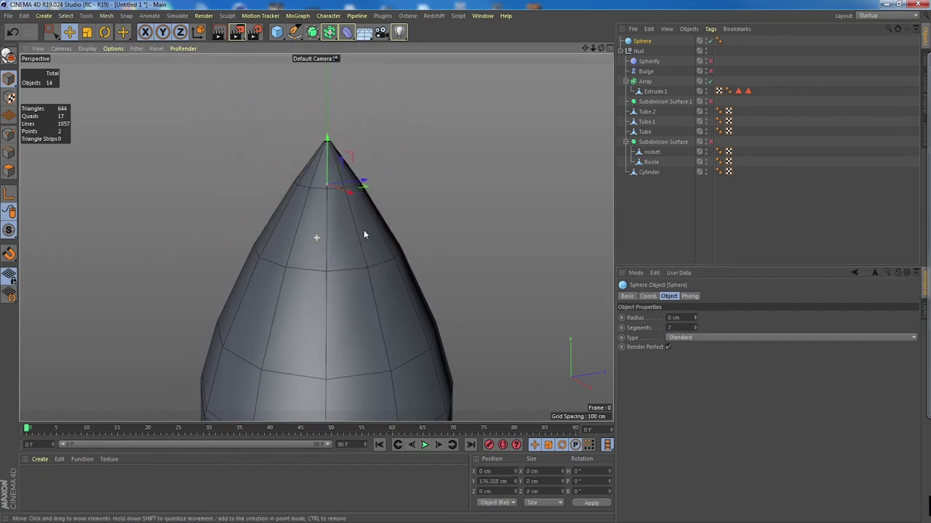
{"action": "middle_click_drag", "start_coordinate": [364, 230], "coordinate": [320, 111], "text": "alt"}
{"action": "left_click_drag", "start_coordinate": [320, 111], "coordinate": [315, 112], "text": "alt"}
{"action": "middle_click_drag", "start_coordinate": [316, 112], "coordinate": [316, 144], "text": "alt"}
{"action": "left_click_drag", "start_coordinate": [307, 95], "coordinate": [413, 184]}
{"action": "left_click_drag", "start_coordinate": [392, 135], "coordinate": [415, 266]}
{"action": "middle_click_drag", "start_coordinate": [408, 291], "coordinate": [401, 227], "text": "alt"}
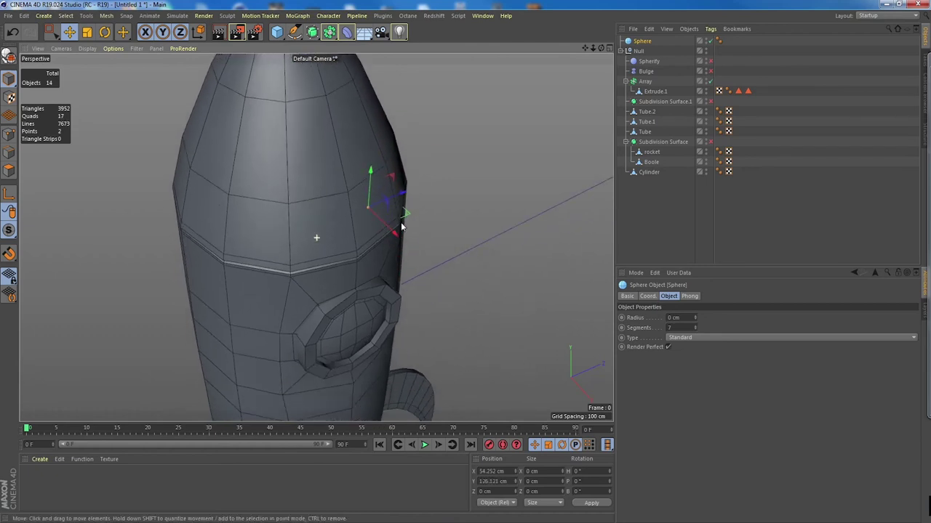
{"action": "left_click_drag", "start_coordinate": [401, 227], "coordinate": [350, 194], "text": "alt"}
{"action": "right_click_drag", "start_coordinate": [350, 181], "coordinate": [447, 206], "text": "alt"}
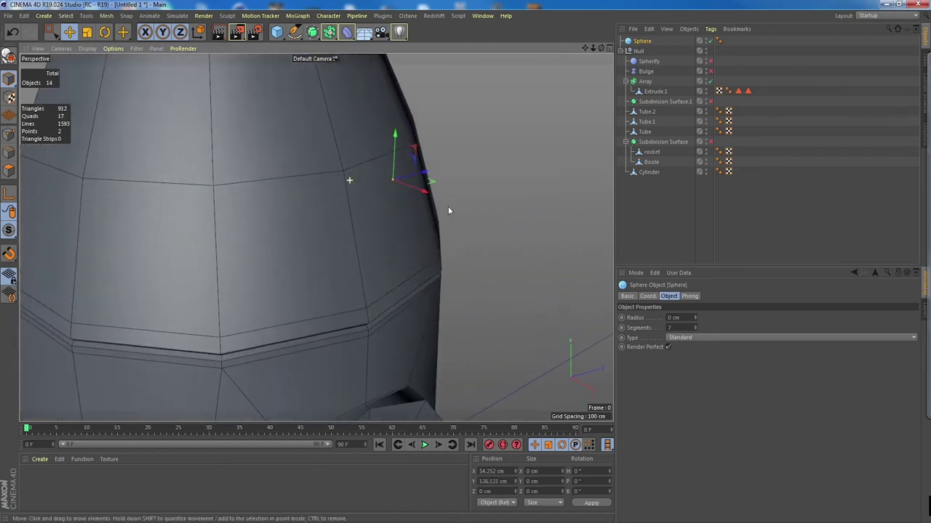
- Set the sphere's radius to 1 cm and place it just above the nose seam, at about X 49 cm, Y 103 cm
{"action": "left_click", "coordinate": [695, 316]}
{"action": "left_click_drag", "start_coordinate": [394, 142], "coordinate": [415, 298]}
{"action": "left_click_drag", "start_coordinate": [428, 331], "coordinate": [406, 320]}
{"action": "left_click_drag", "start_coordinate": [392, 339], "coordinate": [389, 312], "text": "alt"}
{"action": "right_click_drag", "start_coordinate": [362, 284], "coordinate": [420, 277], "text": "alt"}
{"action": "left_click_drag", "start_coordinate": [384, 238], "coordinate": [388, 254]}
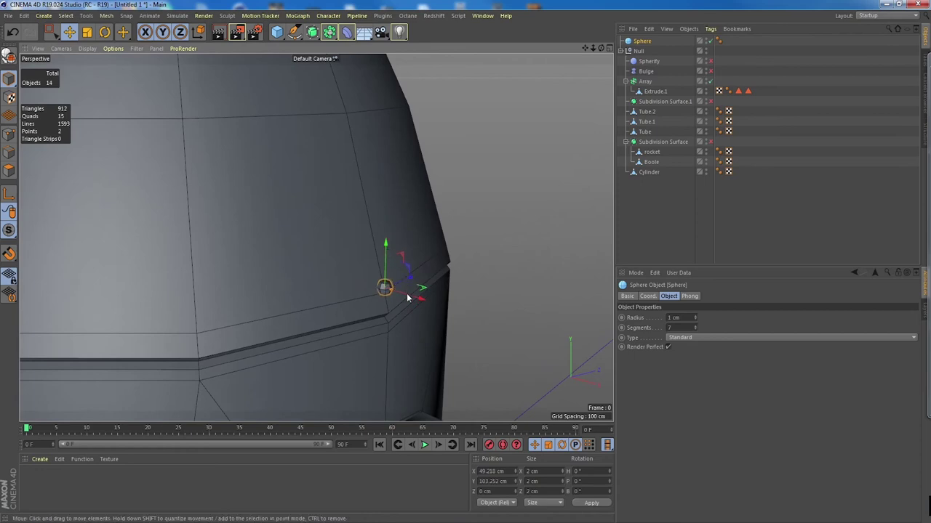
{"action": "left_click_drag", "start_coordinate": [407, 298], "coordinate": [357, 280], "text": "alt"}
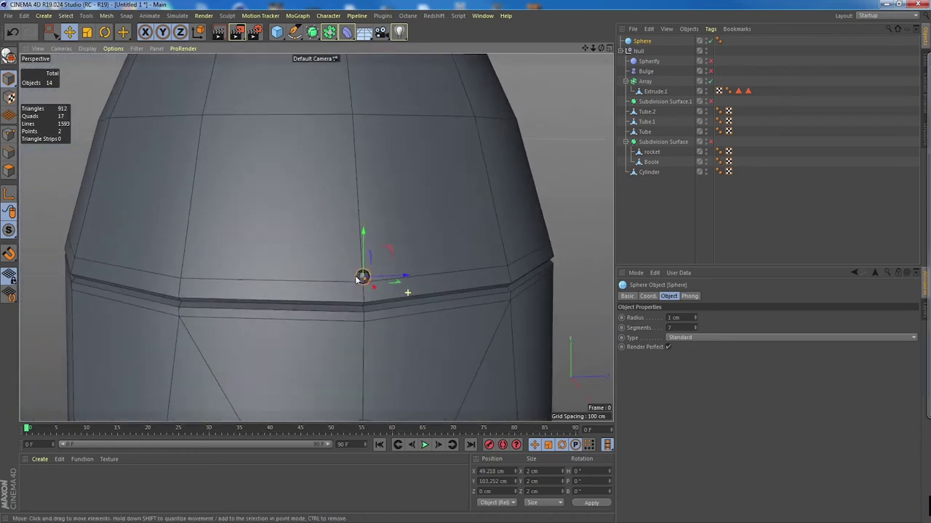
{"action": "scroll", "coordinate": [432, 279], "scroll_direction": "down", "scroll_amount": 3}
{"action": "middle_click_drag", "start_coordinate": [464, 285], "coordinate": [391, 214], "text": "alt"}
{"action": "middle_click_drag", "start_coordinate": [305, 174], "coordinate": [301, 210], "text": "alt"}
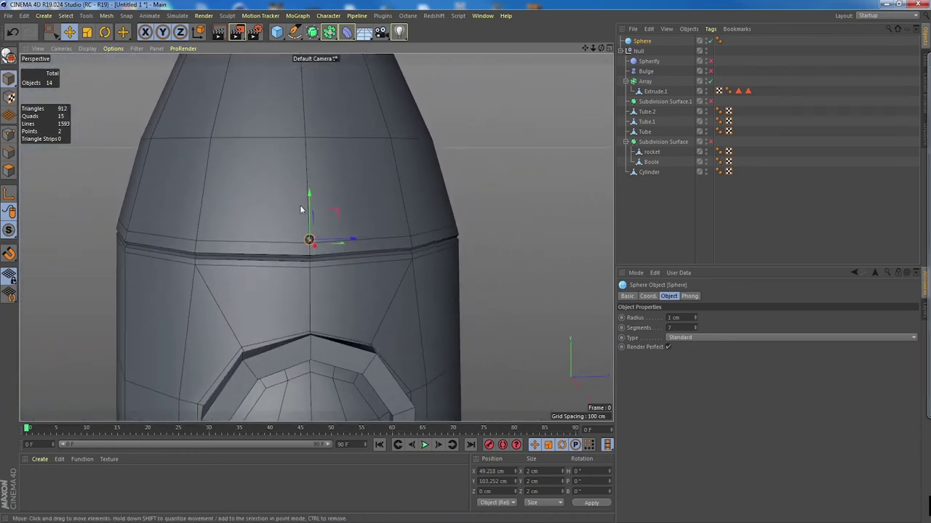
{"action": "left_click_drag", "start_coordinate": [300, 210], "coordinate": [371, 218], "text": "alt"}
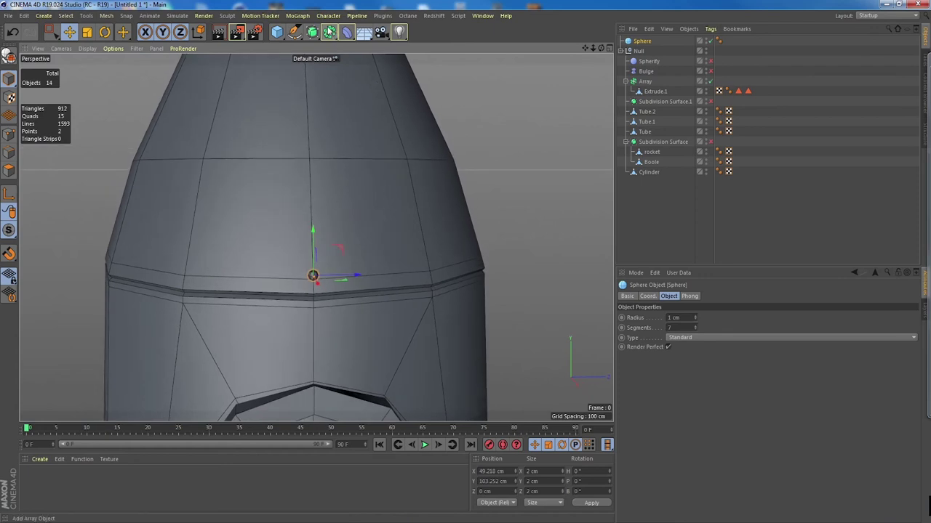
- Add an Array object and nest the small sphere inside it
{"action": "left_click_drag", "start_coordinate": [329, 32], "coordinate": [351, 45]}
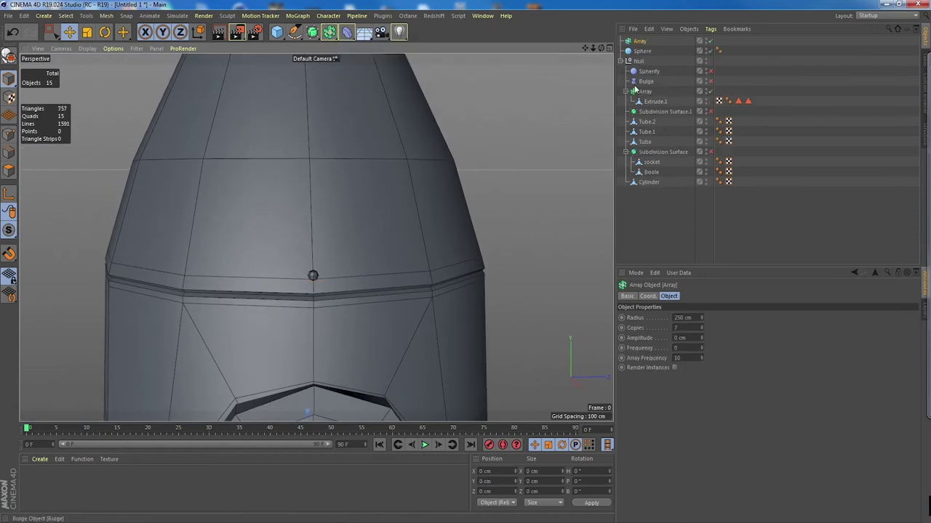
{"action": "left_click", "coordinate": [642, 51]}
{"action": "left_click_drag", "start_coordinate": [641, 45], "coordinate": [640, 41]}
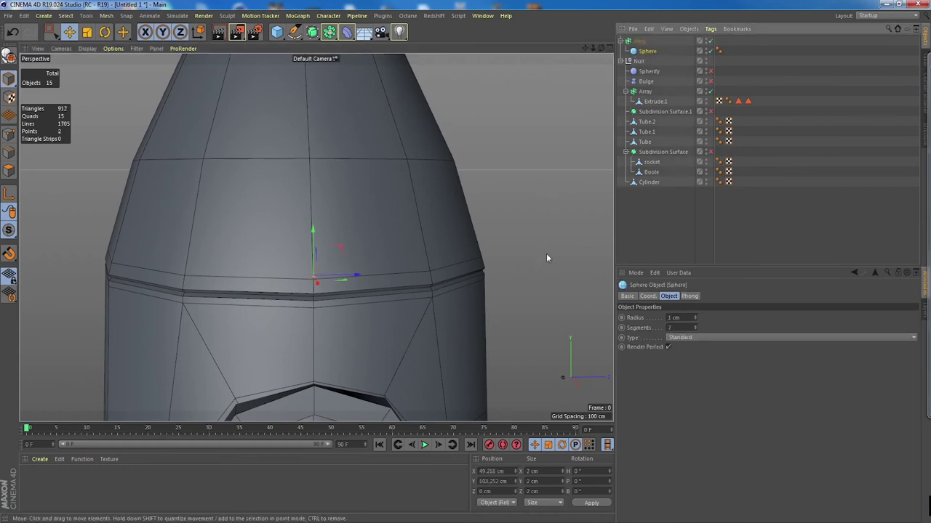
- Set the new array to 47 copies with a radius of 31 cm
{"action": "left_click_drag", "start_coordinate": [507, 248], "coordinate": [502, 263], "text": "alt"}
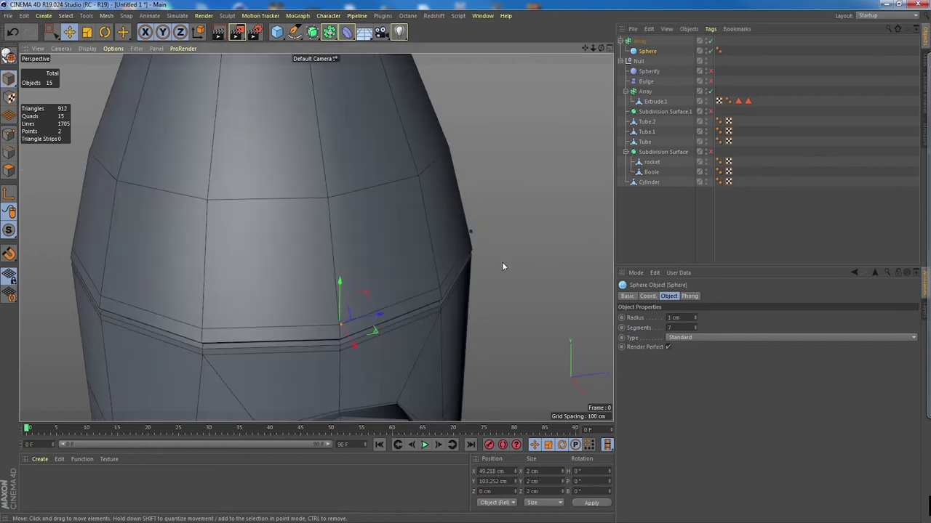
{"action": "scroll", "coordinate": [501, 263], "scroll_direction": "down", "scroll_amount": 4}
{"action": "left_click_drag", "start_coordinate": [538, 303], "coordinate": [381, 249], "text": "alt"}
{"action": "middle_click_drag", "start_coordinate": [461, 204], "coordinate": [442, 188], "text": "alt"}
{"action": "right_click_drag", "start_coordinate": [378, 210], "coordinate": [457, 219], "text": "alt"}
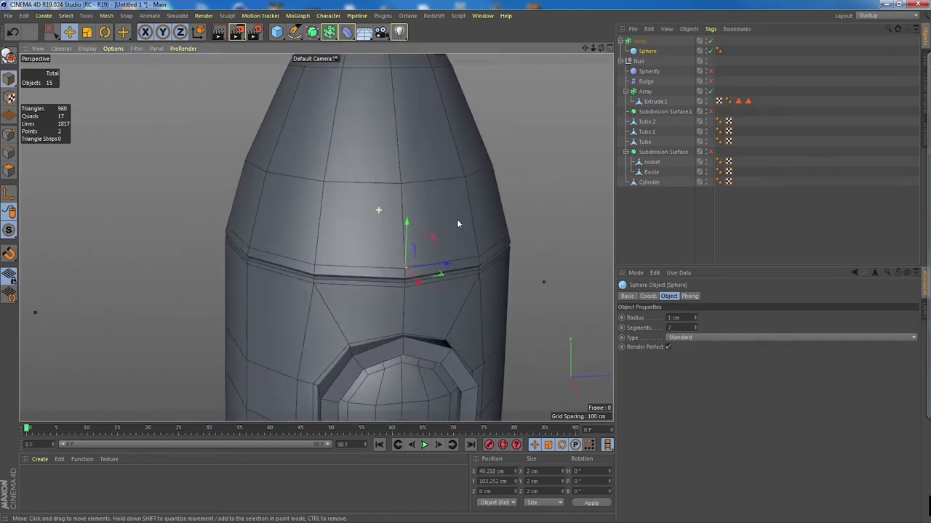
{"action": "middle_click_drag", "start_coordinate": [521, 249], "coordinate": [463, 195], "text": "alt"}
{"action": "scroll", "coordinate": [473, 207], "scroll_direction": "down", "scroll_amount": 2}
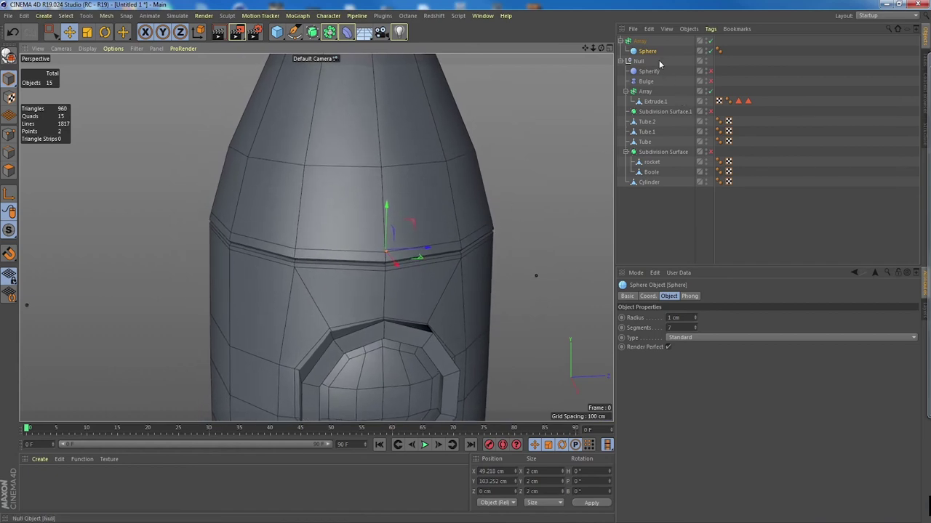
{"action": "left_click", "coordinate": [640, 41]}
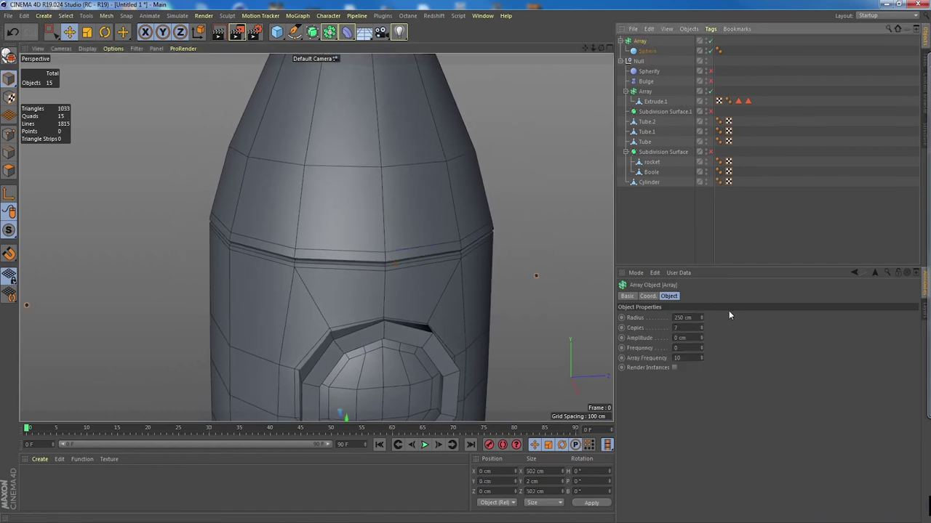
{"action": "mouse_move", "coordinate": [701, 326]}
{"action": "left_mouse_down"}
{"action": "mouse_move", "coordinate": [701, 295]}
{"action": "mouse_move", "coordinate": [701, 374]}
{"action": "left_mouse_up"}
{"action": "right_click_drag", "start_coordinate": [457, 279], "coordinate": [480, 323], "text": "alt"}
{"action": "middle_click_drag", "start_coordinate": [480, 322], "coordinate": [409, 236], "text": "alt"}
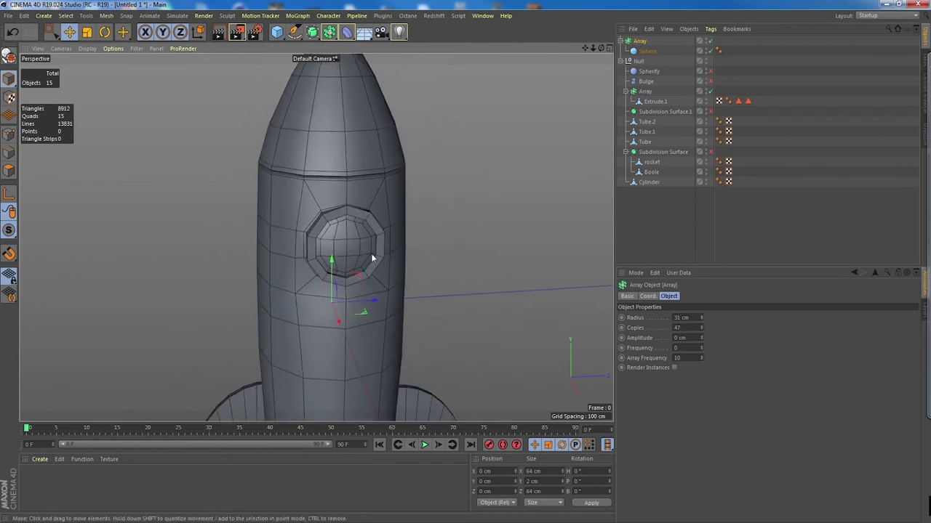
- Raise the sphere array to the nose seam at about Y 102 cm and set its radius to 50 cm
{"action": "left_click_drag", "start_coordinate": [333, 280], "coordinate": [385, 152]}
{"action": "left_click_drag", "start_coordinate": [326, 161], "coordinate": [328, 187], "text": "alt"}
{"action": "right_click_drag", "start_coordinate": [322, 151], "coordinate": [376, 172], "text": "alt"}
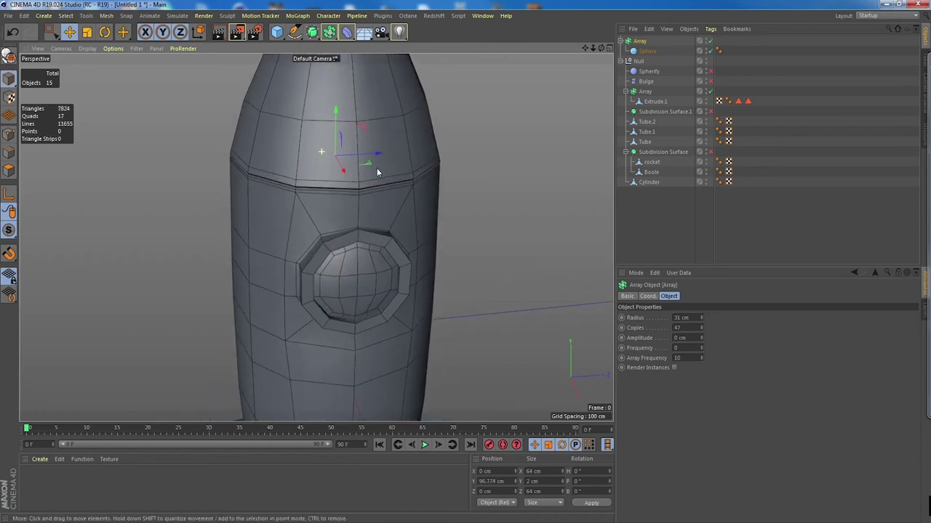
{"action": "middle_click_drag", "start_coordinate": [377, 169], "coordinate": [380, 215], "text": "alt"}
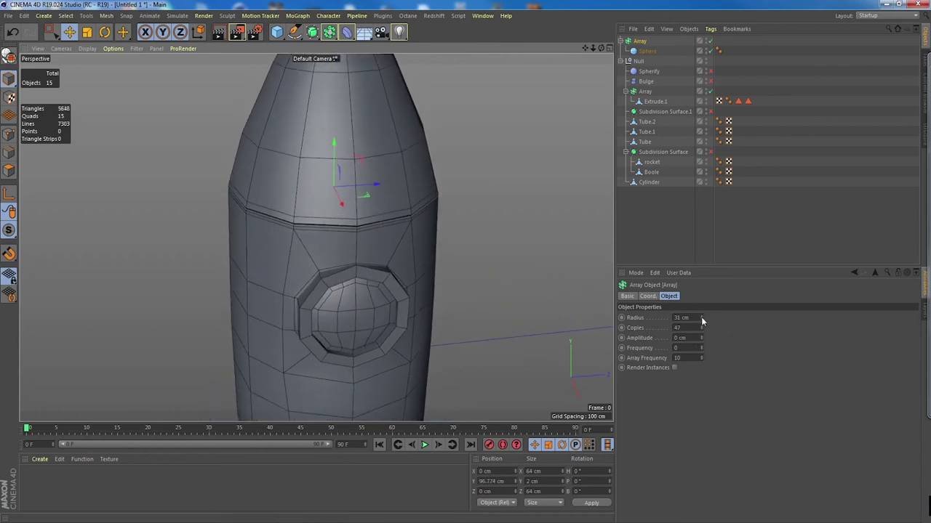
{"action": "left_click_drag", "start_coordinate": [700, 317], "coordinate": [704, 301]}
{"action": "right_click_drag", "start_coordinate": [396, 238], "coordinate": [440, 254], "text": "alt"}
{"action": "left_click_drag", "start_coordinate": [399, 291], "coordinate": [385, 247], "text": "alt"}
{"action": "left_click_drag", "start_coordinate": [308, 175], "coordinate": [309, 157]}
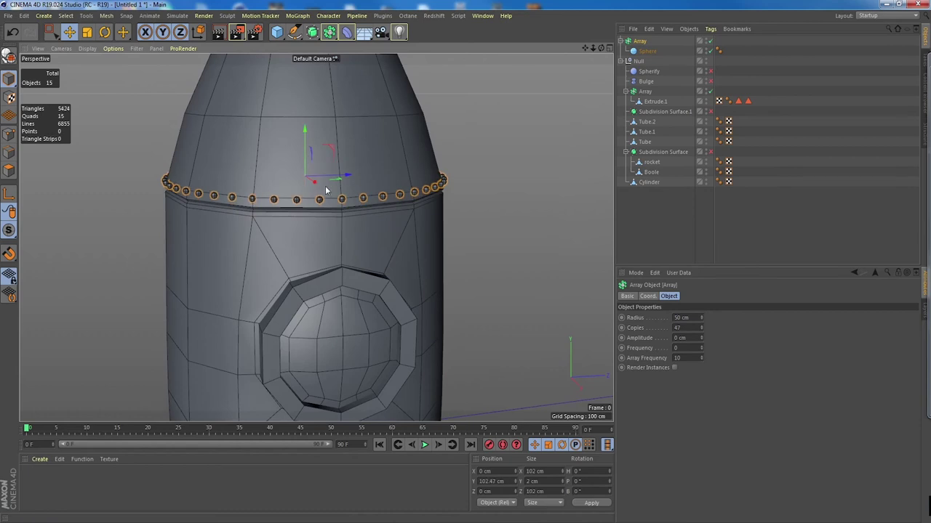
- Reduce the array's radius to 49 cm so the spheres sit closer to the rocket's surface
{"action": "left_click_drag", "start_coordinate": [327, 191], "coordinate": [319, 173], "text": "alt"}
{"action": "right_click_drag", "start_coordinate": [319, 173], "coordinate": [386, 199], "text": "alt"}
{"action": "left_click_drag", "start_coordinate": [386, 199], "coordinate": [393, 217], "text": "alt"}
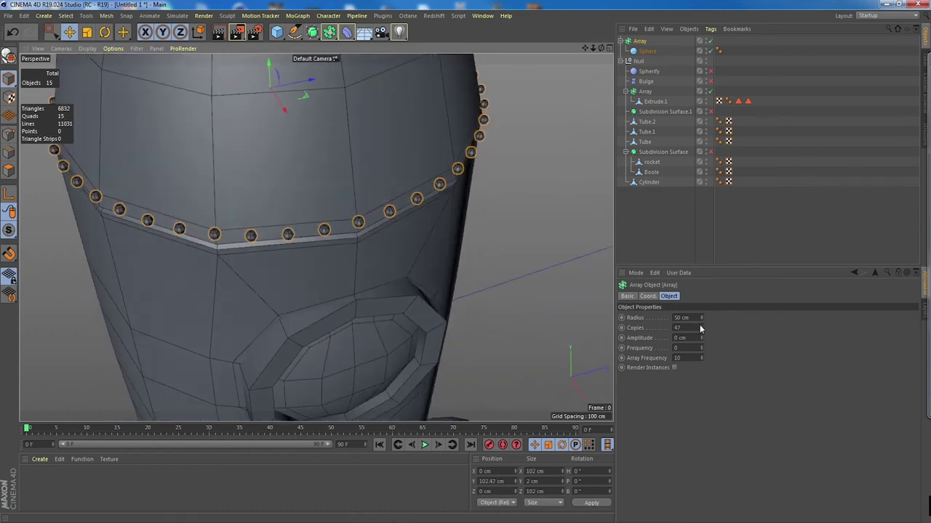
{"action": "left_click_drag", "start_coordinate": [701, 320], "coordinate": [702, 321]}
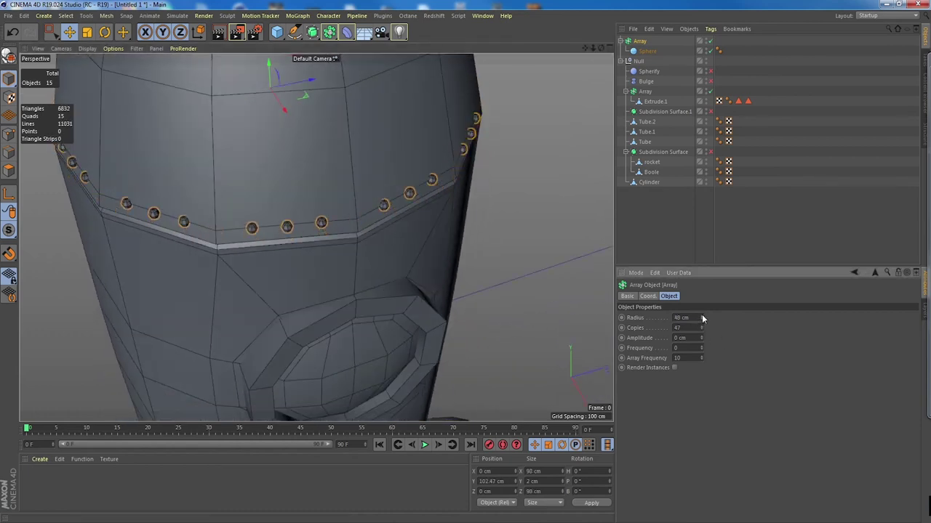
{"action": "left_click", "coordinate": [702, 315]}
{"action": "left_click_drag", "start_coordinate": [357, 235], "coordinate": [408, 222], "text": "alt"}
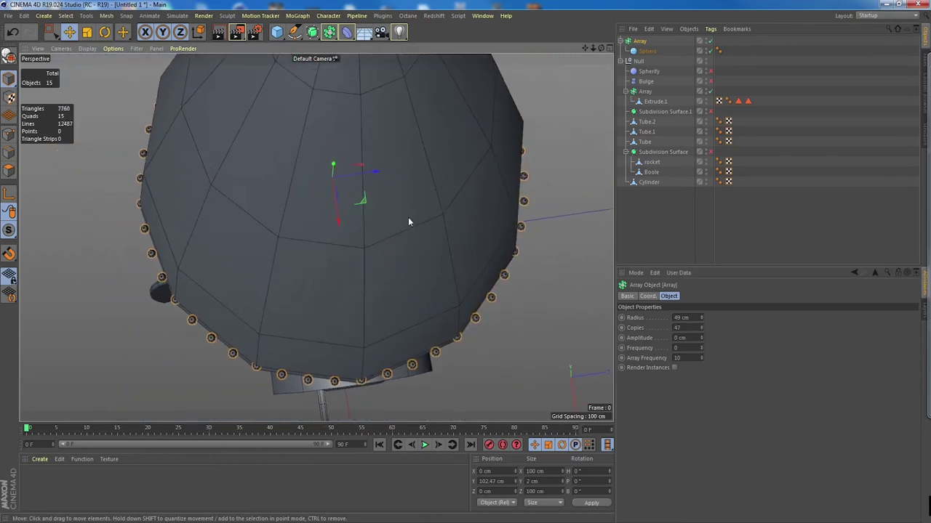
{"action": "left_click_drag", "start_coordinate": [227, 141], "coordinate": [344, 193], "text": "alt"}
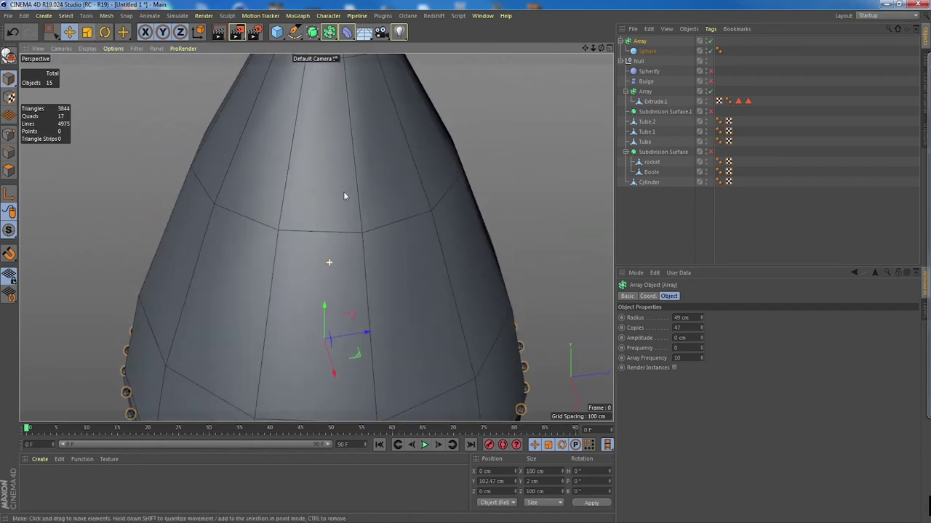
- Try rotating the sphere's heading within the array, and undo the rotation
{"action": "scroll", "coordinate": [418, 333], "scroll_direction": "down", "scroll_amount": 1}
{"action": "middle_click_drag", "start_coordinate": [394, 378], "coordinate": [374, 160], "text": "alt"}
{"action": "right_click_drag", "start_coordinate": [334, 240], "coordinate": [439, 254], "text": "alt"}
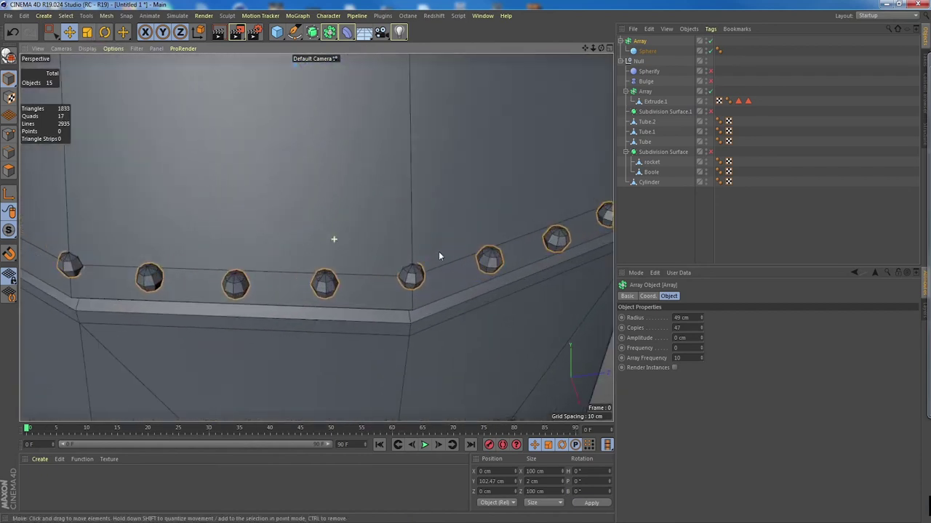
{"action": "scroll", "coordinate": [438, 255], "scroll_direction": "up", "scroll_amount": 2}
{"action": "left_click", "coordinate": [647, 51]}
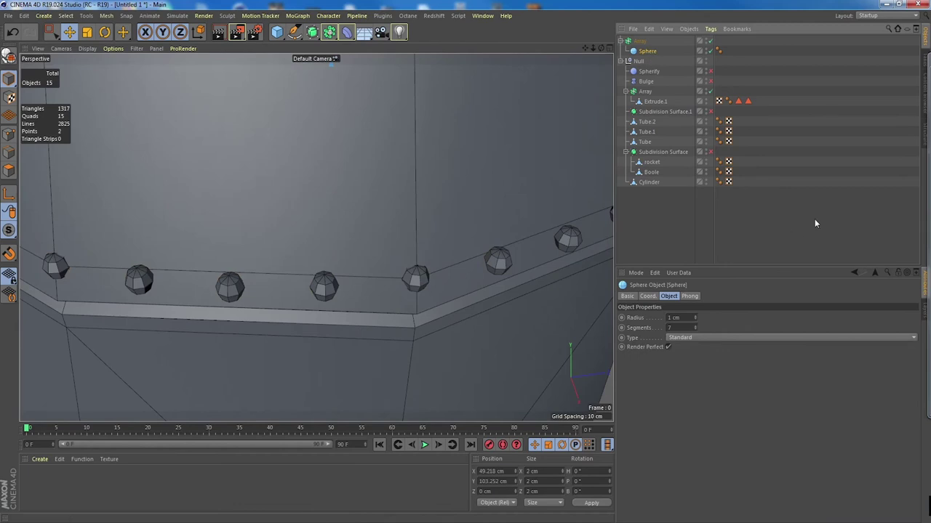
{"action": "left_click", "coordinate": [689, 296]}
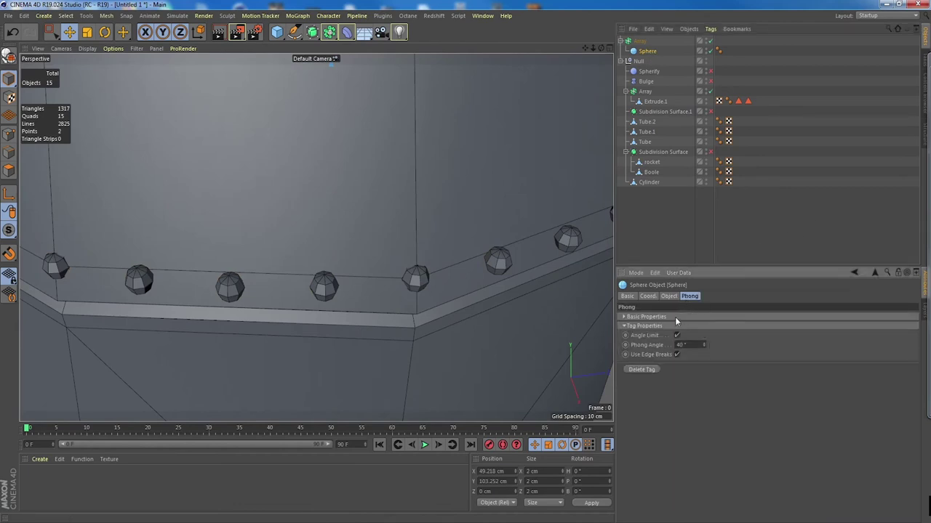
{"action": "left_click", "coordinate": [648, 296]}
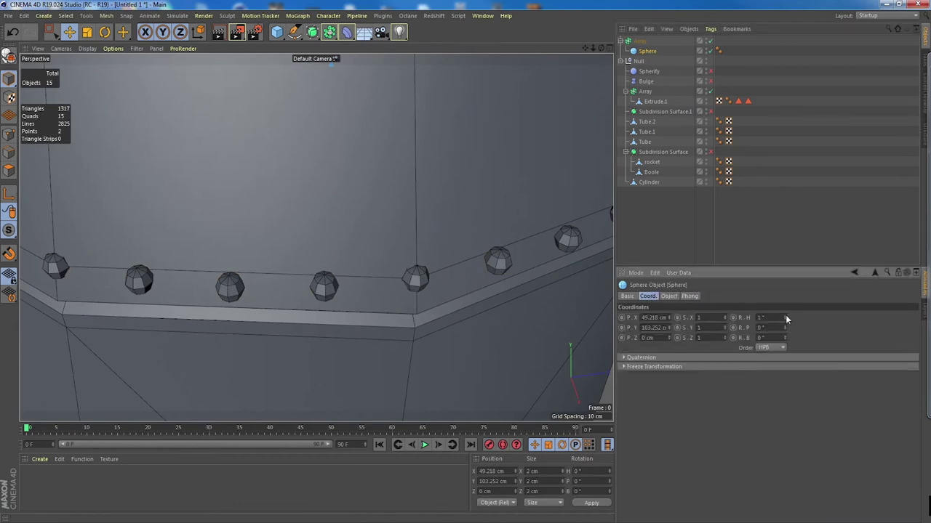
{"action": "left_click_drag", "start_coordinate": [785, 315], "coordinate": [785, 305]}
{"action": "key", "text": "ctrl+z"}
- Try changing the sphere array's pitch rotation, and undo the change
{"action": "left_click", "coordinate": [640, 41]}
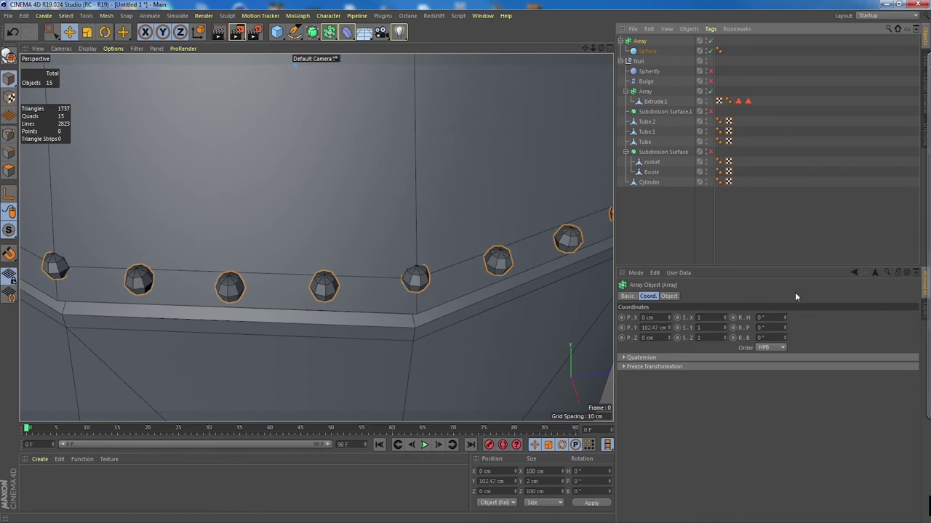
{"action": "left_click_drag", "start_coordinate": [785, 327], "coordinate": [785, 328]}
{"action": "key", "text": "ctrl+z"}
{"action": "key", "text": "ctrl+z"}
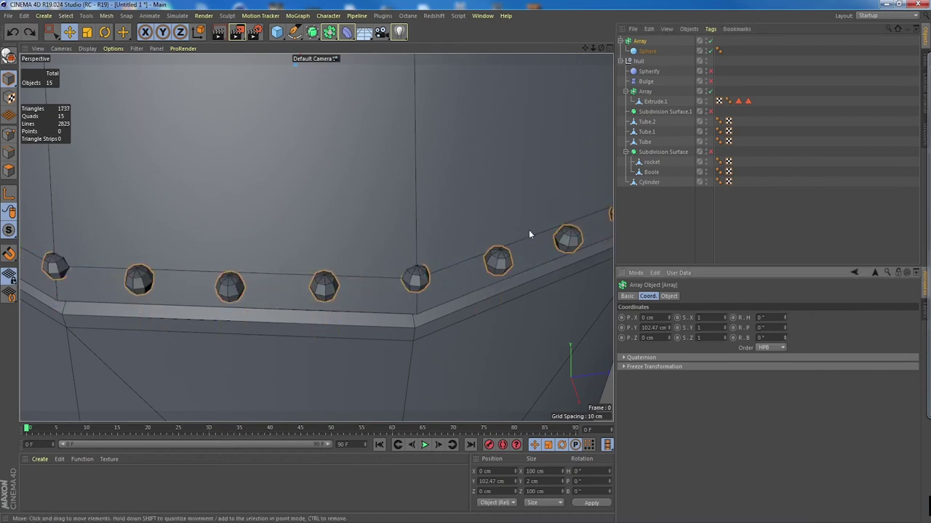
- Scale the sphere array down slightly to about 99.6 cm wide
{"action": "scroll", "coordinate": [494, 211], "scroll_direction": "down", "scroll_amount": 6}
{"action": "middle_click_drag", "start_coordinate": [434, 180], "coordinate": [359, 192], "text": "alt"}
{"action": "scroll", "coordinate": [385, 218], "scroll_direction": "up", "scroll_amount": 10}
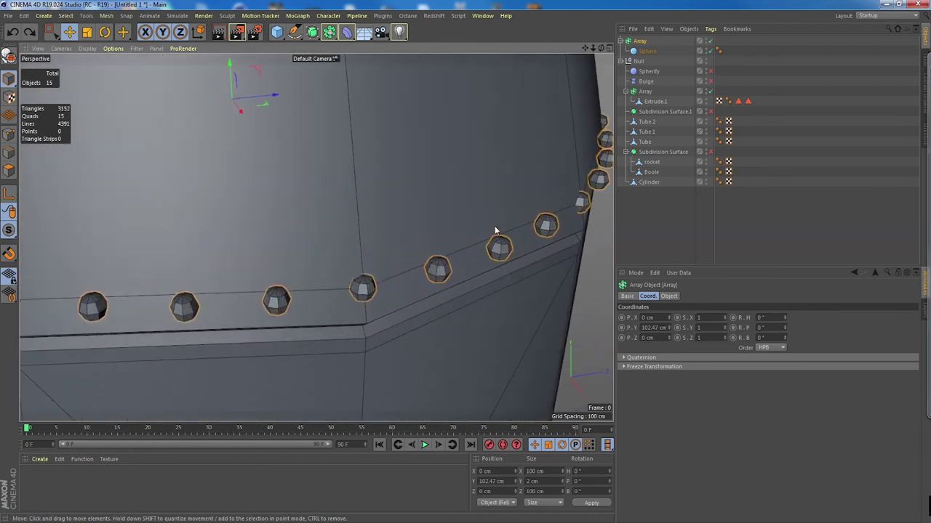
{"action": "key", "text": "t"}
{"action": "scroll", "coordinate": [337, 180], "scroll_direction": "up", "scroll_amount": 3}
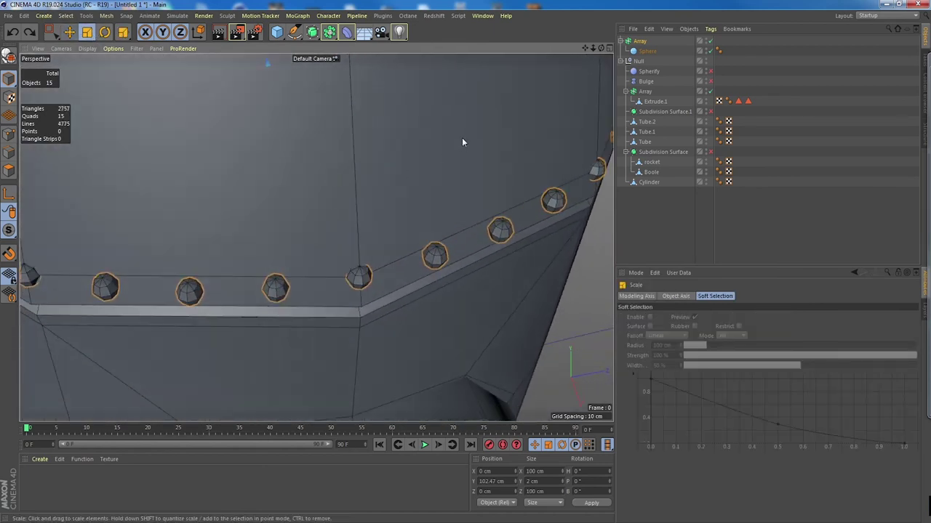
{"action": "left_click_drag", "start_coordinate": [466, 155], "coordinate": [465, 154]}
{"action": "scroll", "coordinate": [465, 175], "scroll_direction": "down", "scroll_amount": 5}
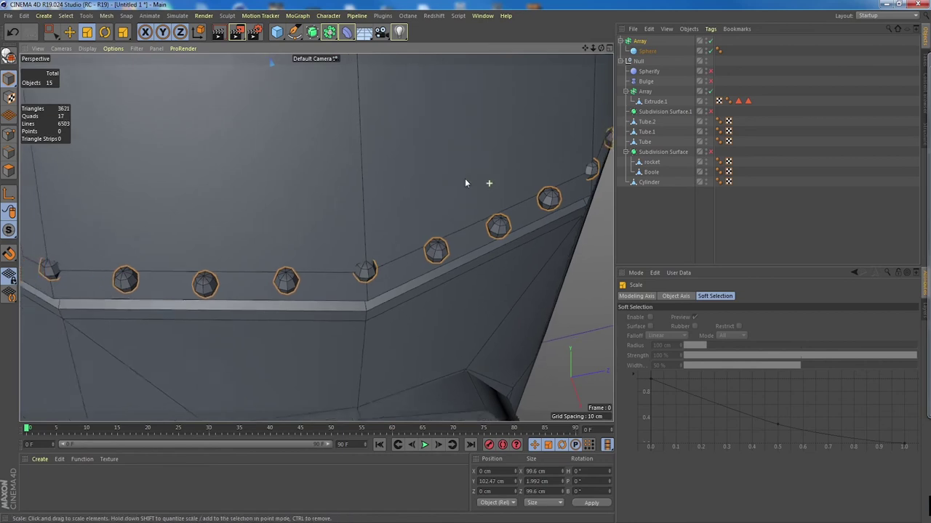
- Enable the Subdivision Surface that contains the rocket body
{"action": "middle_click_drag", "start_coordinate": [453, 119], "coordinate": [357, 167], "text": "alt"}
{"action": "left_click_drag", "start_coordinate": [357, 166], "coordinate": [355, 207], "text": "alt"}
{"action": "right_click_drag", "start_coordinate": [357, 153], "coordinate": [419, 168], "text": "alt"}
{"action": "middle_click_drag", "start_coordinate": [419, 168], "coordinate": [405, 231], "text": "alt"}
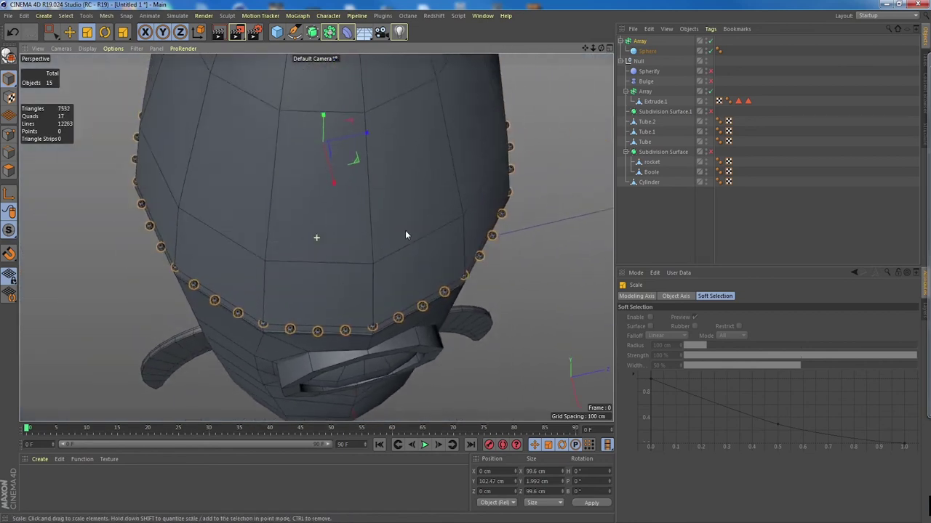
{"action": "left_click_drag", "start_coordinate": [405, 230], "coordinate": [408, 205], "text": "alt"}
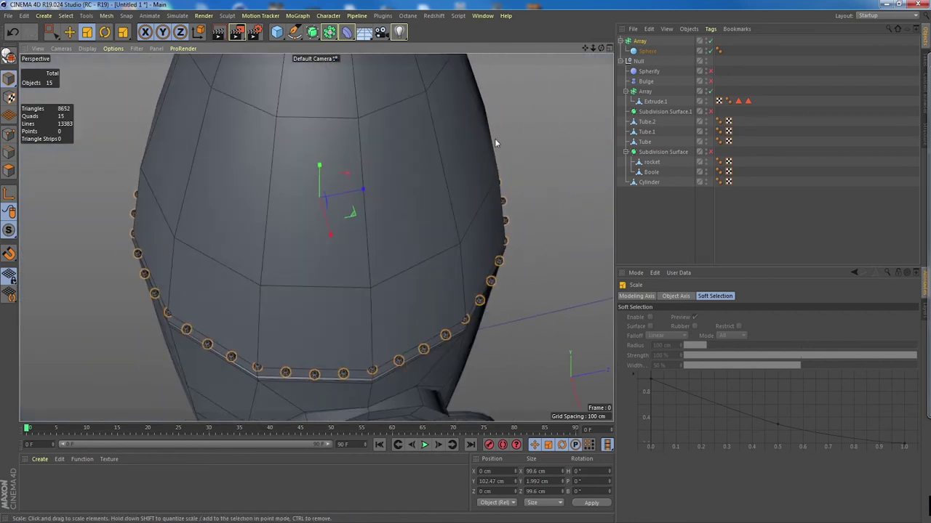
{"action": "left_click", "coordinate": [651, 163]}
{"action": "left_click", "coordinate": [710, 152]}
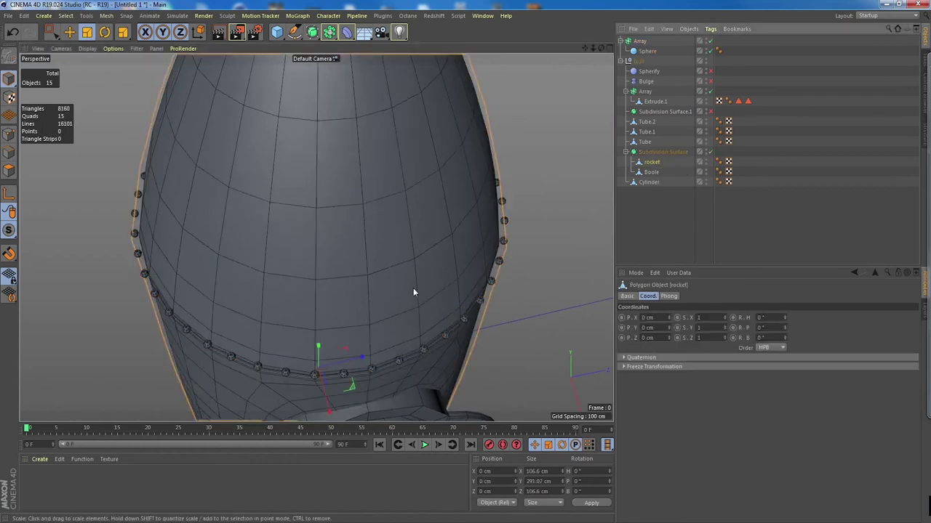
- Reduce the sphere array's radius to 46.804 cm to fit the smoothed rocket body
{"action": "left_click_drag", "start_coordinate": [413, 288], "coordinate": [413, 249], "text": "alt"}
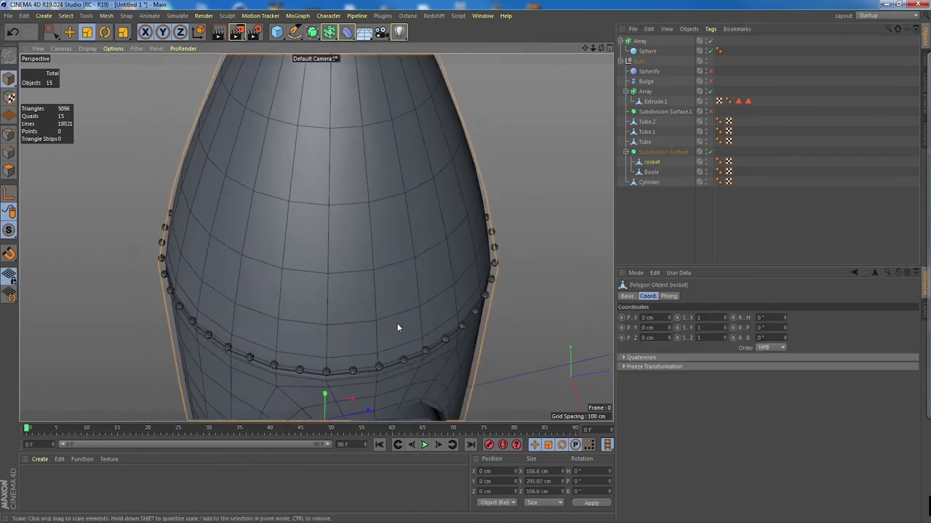
{"action": "middle_click_drag", "start_coordinate": [386, 323], "coordinate": [362, 249], "text": "alt"}
{"action": "right_click_drag", "start_coordinate": [362, 248], "coordinate": [441, 245], "text": "alt"}
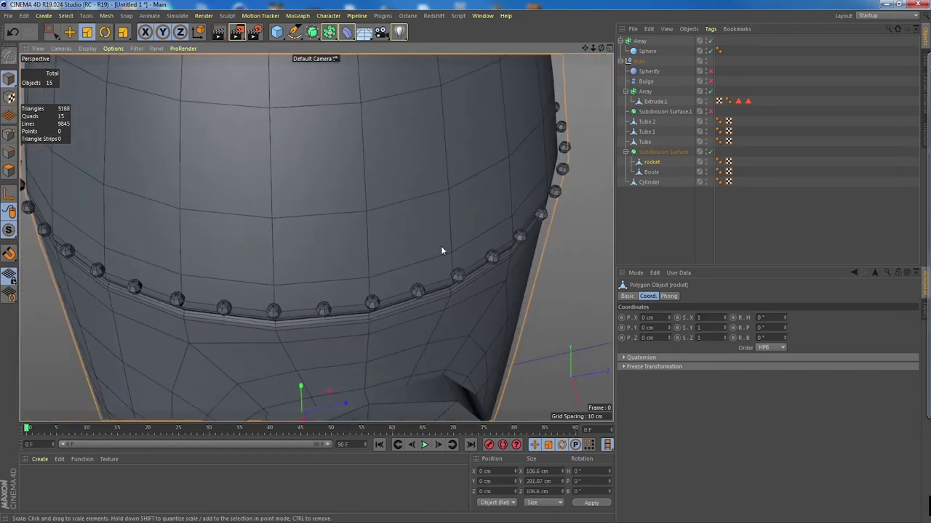
{"action": "middle_click_drag", "start_coordinate": [441, 245], "coordinate": [434, 253], "text": "alt"}
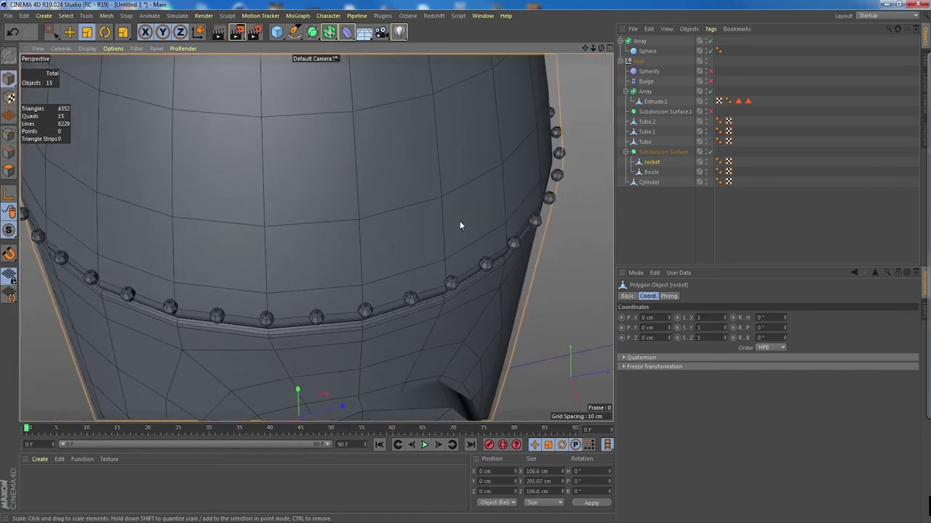
{"action": "left_click", "coordinate": [643, 42]}
{"action": "left_click", "coordinate": [669, 296]}
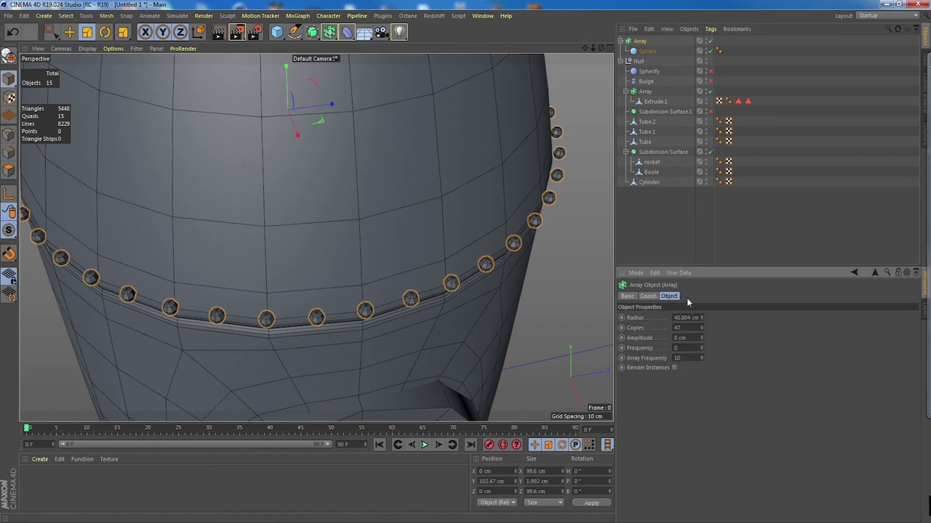
{"action": "left_click", "coordinate": [702, 317]}
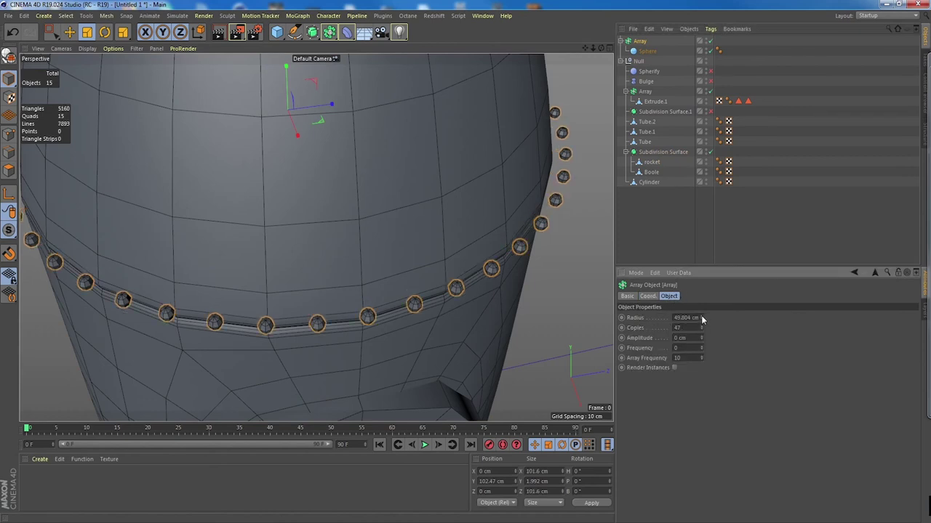
{"action": "left_click", "coordinate": [702, 320]}
{"action": "left_click", "coordinate": [702, 321]}
{"action": "left_click", "coordinate": [701, 321]}
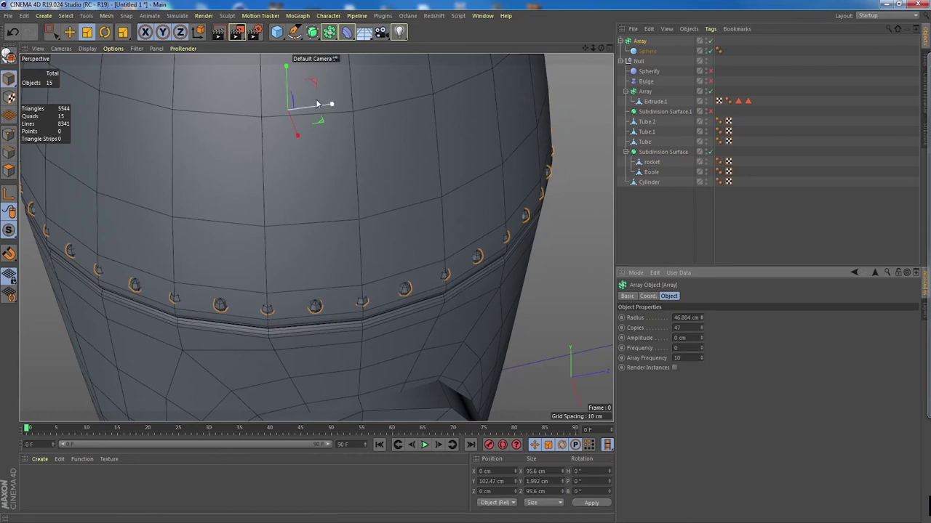
- Scale the sphere array up slightly to about 96.2 cm wide, and deselect it
{"action": "mouse_move", "coordinate": [388, 134]}
{"action": "left_mouse_down"}
{"action": "mouse_move", "coordinate": [399, 127]}
{"action": "mouse_move", "coordinate": [388, 146]}
{"action": "mouse_move", "coordinate": [393, 138]}
{"action": "left_mouse_up"}
{"action": "left_click_drag", "start_coordinate": [420, 224], "coordinate": [410, 176], "text": "alt"}
{"action": "right_click_drag", "start_coordinate": [475, 216], "coordinate": [314, 202], "text": "alt"}
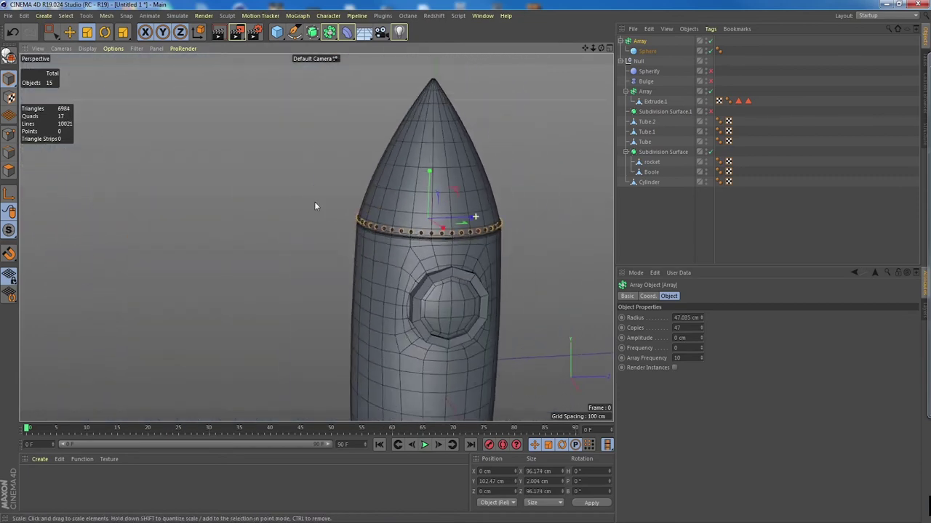
{"action": "left_click_drag", "start_coordinate": [314, 207], "coordinate": [464, 196], "text": "alt"}
{"action": "left_click", "coordinate": [70, 32]}
{"action": "left_click", "coordinate": [455, 214]}
{"action": "left_click_drag", "start_coordinate": [265, 167], "coordinate": [322, 187], "text": "alt"}
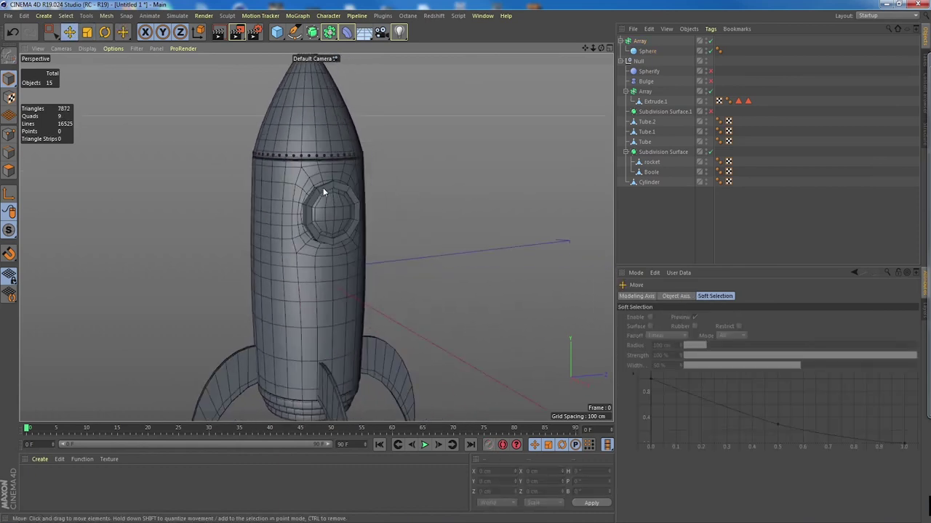
{"action": "right_click_drag", "start_coordinate": [322, 188], "coordinate": [363, 266], "text": "alt"}
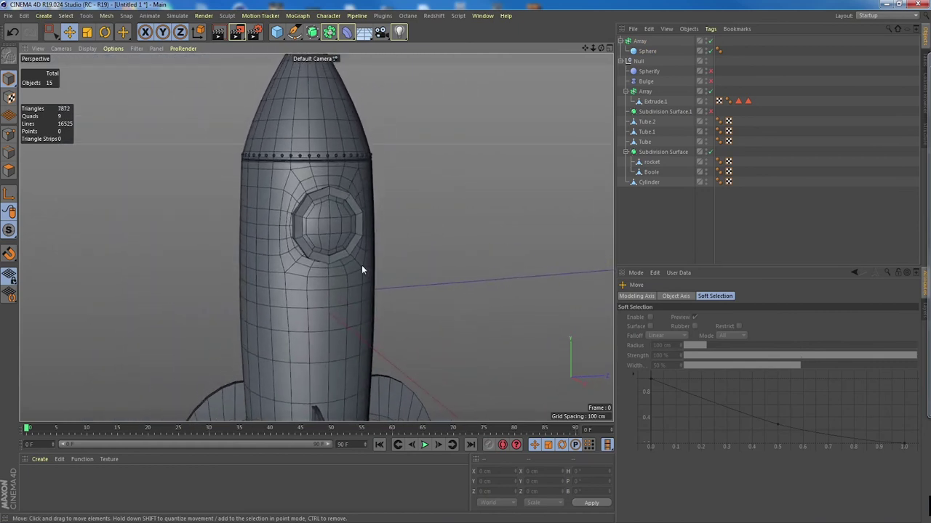
- Duplicate the sphere array at the nose seam together with its sphere
{"action": "left_click", "coordinate": [640, 42]}
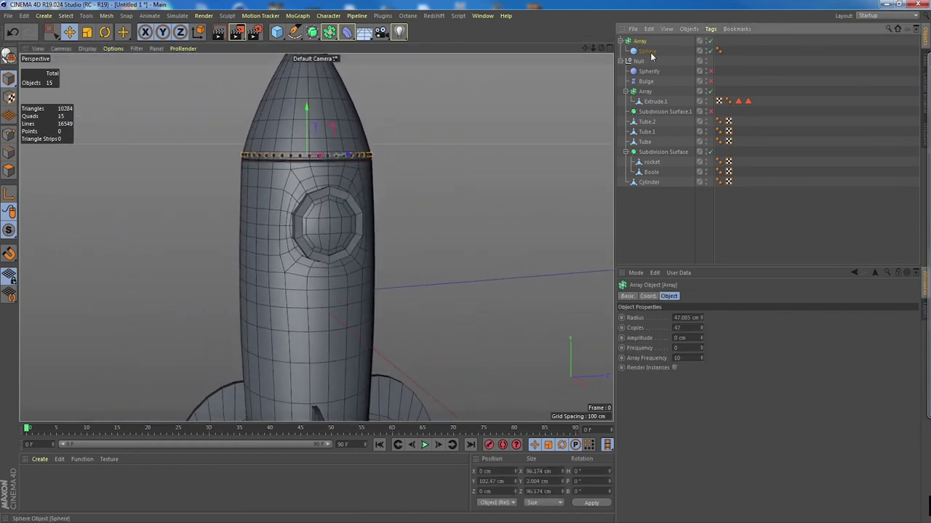
{"action": "left_click", "coordinate": [648, 52], "text": "ctrl"}
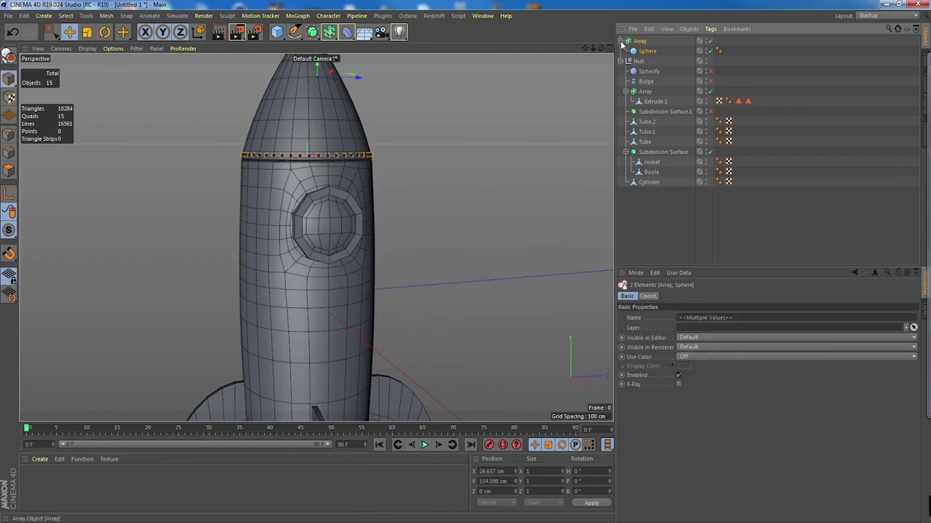
{"action": "left_click", "coordinate": [621, 41]}
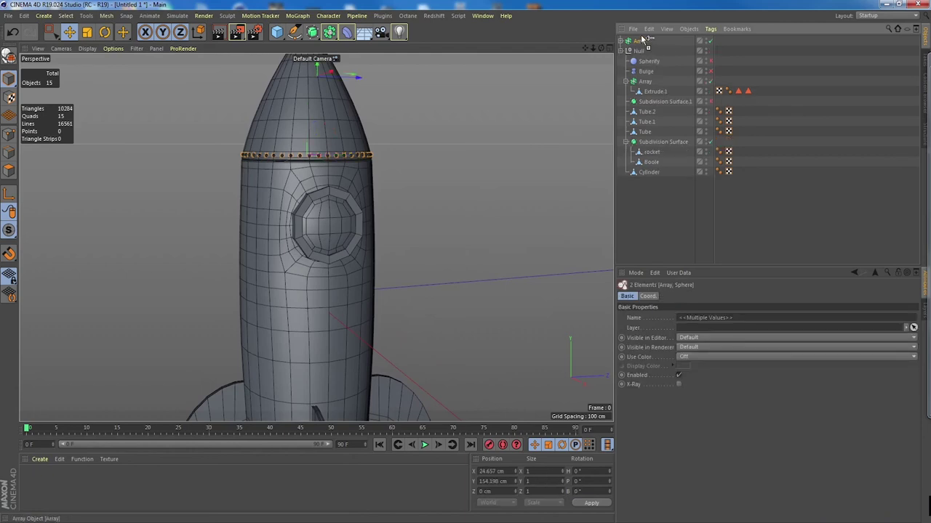
{"action": "left_click_drag", "start_coordinate": [644, 39], "coordinate": [643, 40], "text": "ctrl"}
{"action": "left_click", "coordinate": [620, 41]}
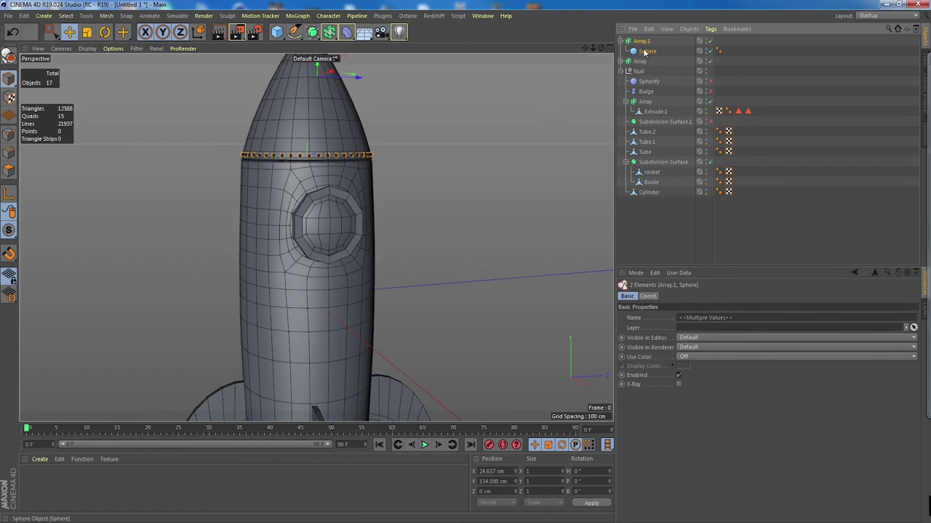
- Move the duplicated rivet array straight down the rocket body to just below the round window, at about Y 11.3 cm
{"action": "left_click_drag", "start_coordinate": [470, 175], "coordinate": [466, 177], "text": "alt"}
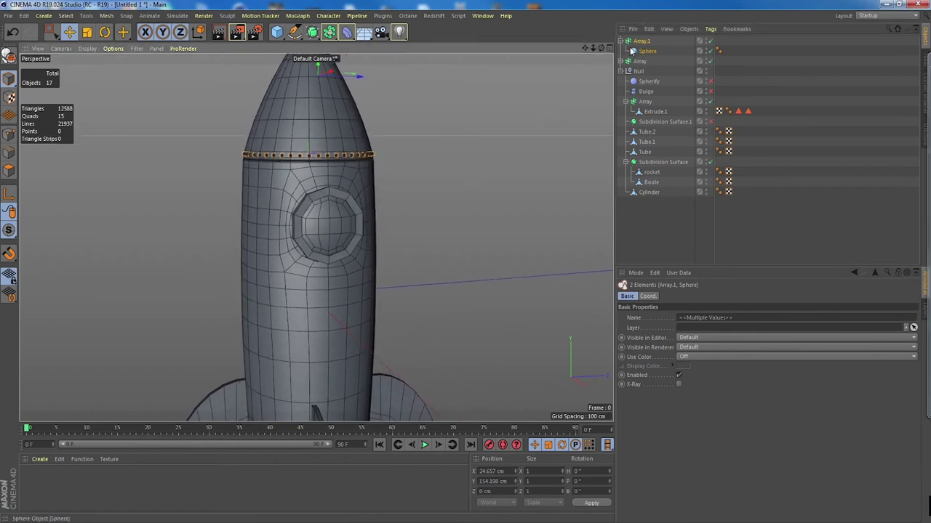
{"action": "middle_click_drag", "start_coordinate": [325, 97], "coordinate": [322, 117], "text": "alt"}
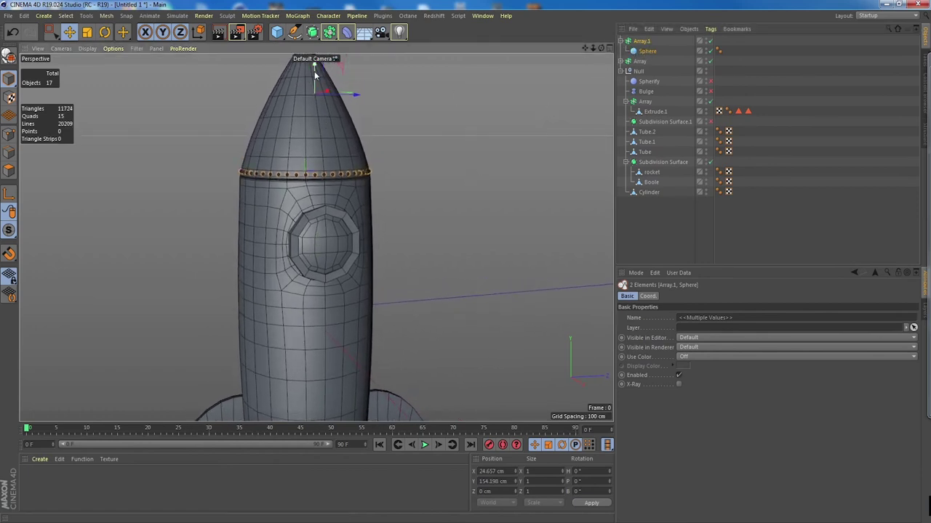
{"action": "left_click_drag", "start_coordinate": [315, 78], "coordinate": [322, 164]}
{"action": "left_click_drag", "start_coordinate": [314, 208], "coordinate": [315, 216]}
{"action": "middle_click_drag", "start_coordinate": [348, 298], "coordinate": [353, 201], "text": "alt"}
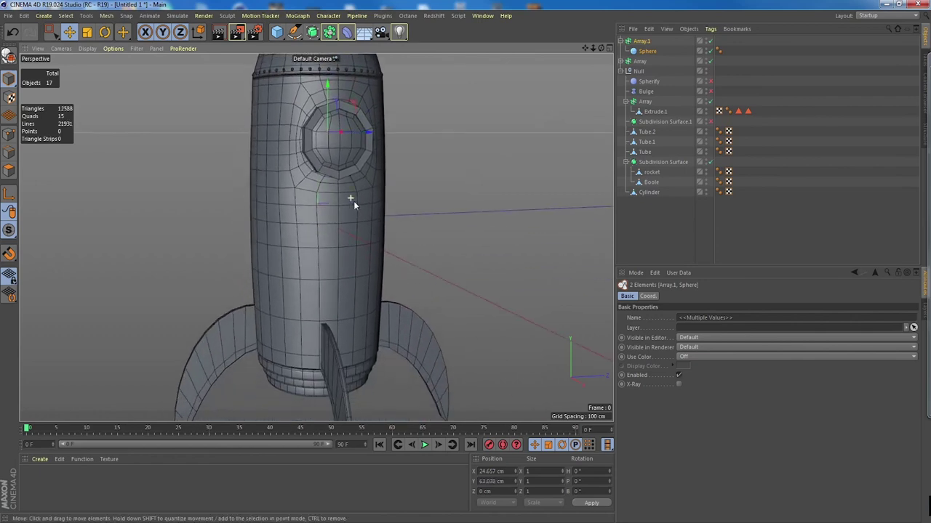
{"action": "right_click_drag", "start_coordinate": [306, 187], "coordinate": [389, 205], "text": "alt"}
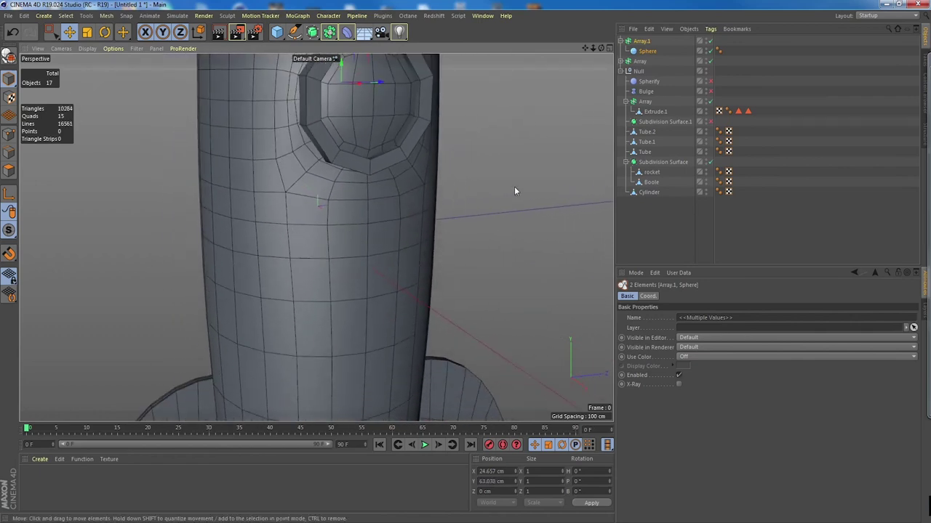
- Select only the duplicated array without its sphere and increase its radius to 51.085 cm
{"action": "left_click", "coordinate": [645, 52], "text": "ctrl"}
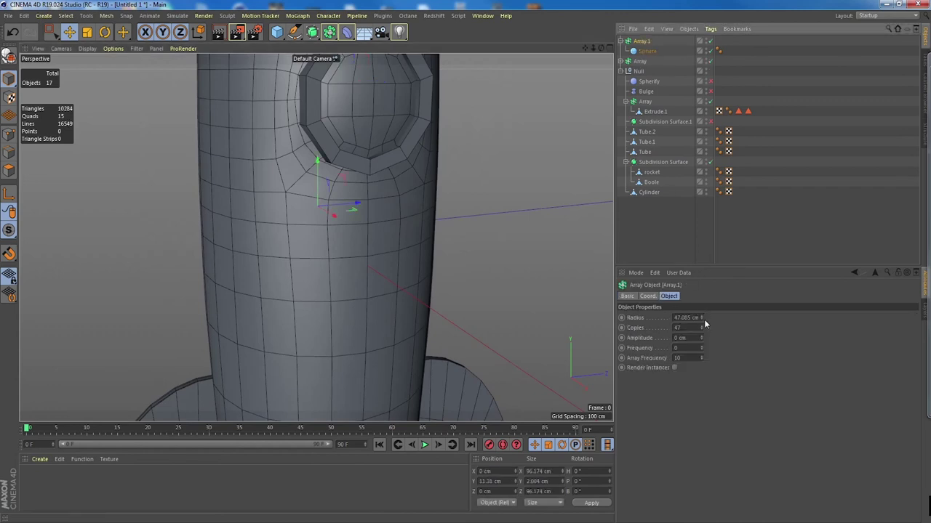
{"action": "left_click_drag", "start_coordinate": [702, 317], "coordinate": [703, 307]}
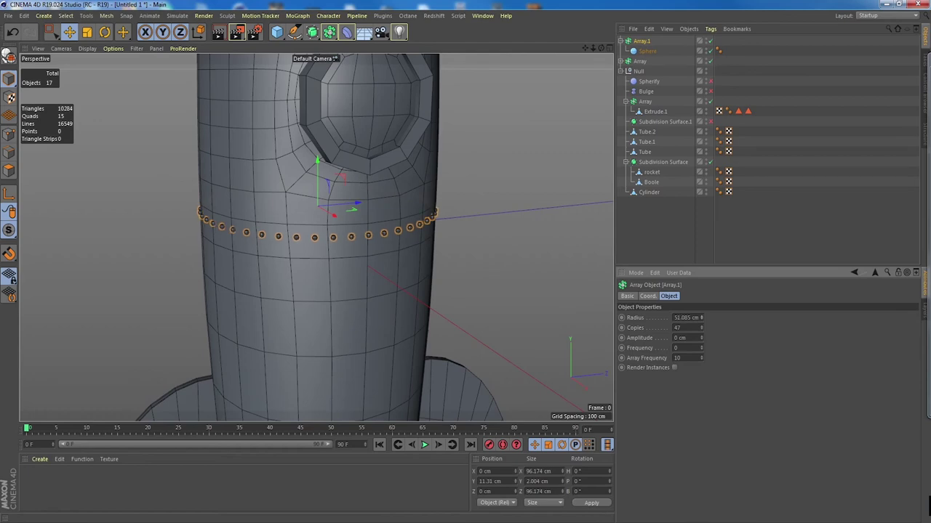
{"action": "left_click_drag", "start_coordinate": [480, 287], "coordinate": [502, 266], "text": "alt"}
{"action": "middle_click_drag", "start_coordinate": [476, 260], "coordinate": [456, 251], "text": "alt"}
{"action": "left_click_drag", "start_coordinate": [455, 250], "coordinate": [501, 260], "text": "alt"}
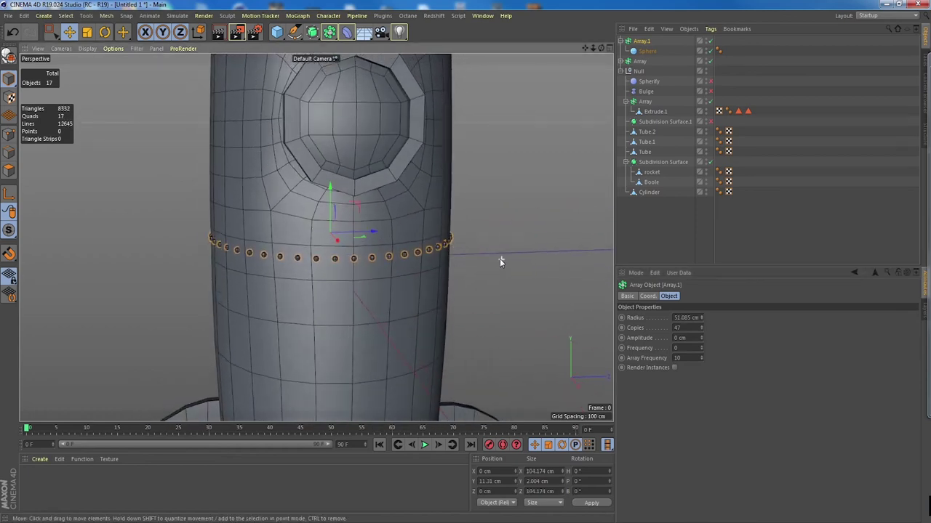
- Duplicate the middle rivet array and move the copy down toward the fins, to about Y -38.8 cm
{"action": "right_click_drag", "start_coordinate": [500, 260], "coordinate": [316, 237], "text": "alt"}
{"action": "middle_click_drag", "start_coordinate": [443, 243], "coordinate": [416, 233], "text": "alt"}
{"action": "right_click_drag", "start_coordinate": [416, 234], "coordinate": [473, 258], "text": "alt"}
{"action": "middle_click_drag", "start_coordinate": [517, 245], "coordinate": [459, 218], "text": "alt"}
{"action": "left_click_drag", "start_coordinate": [460, 219], "coordinate": [467, 226], "text": "alt"}
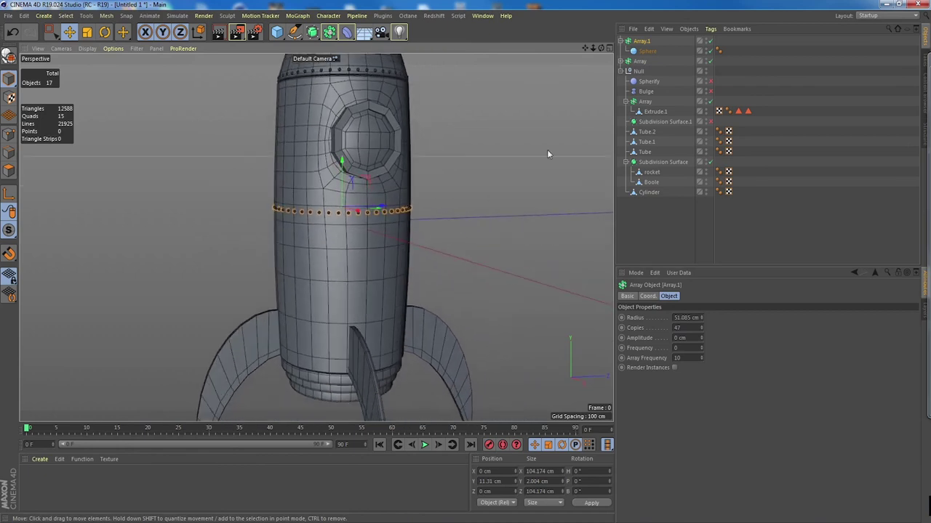
{"action": "left_click", "coordinate": [620, 41]}
{"action": "left_click_drag", "start_coordinate": [642, 40], "coordinate": [642, 41], "text": "ctrl"}
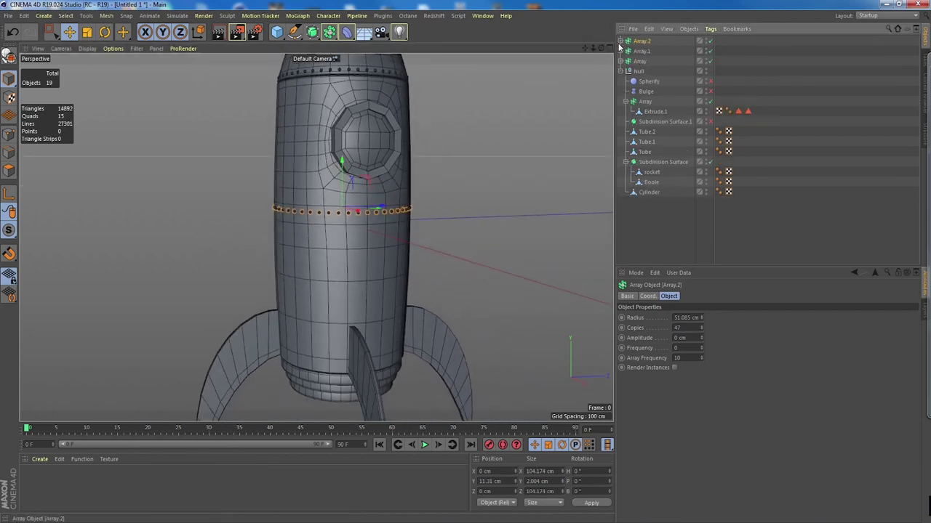
{"action": "left_click", "coordinate": [620, 42]}
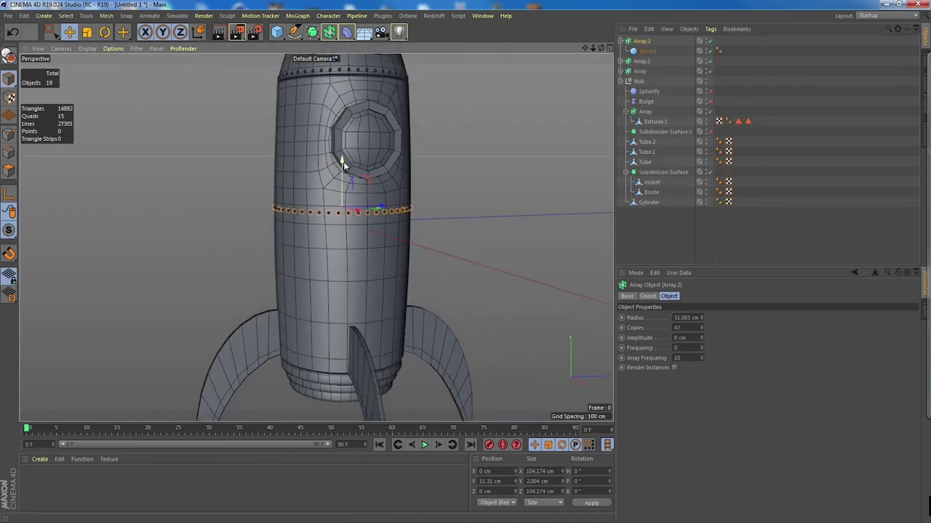
{"action": "left_click_drag", "start_coordinate": [343, 161], "coordinate": [333, 269]}
- Reduce the lowest rivet array's radius to 50.085 cm and scale the array up slightly to about 103.1 cm wide
{"action": "scroll", "coordinate": [460, 288], "scroll_direction": "up", "scroll_amount": 5}
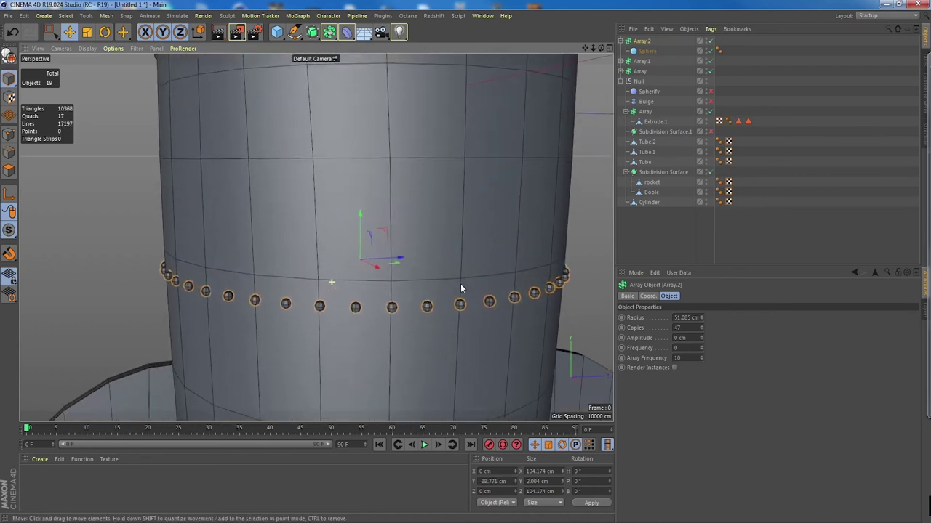
{"action": "scroll", "coordinate": [460, 289], "scroll_direction": "up", "scroll_amount": 2}
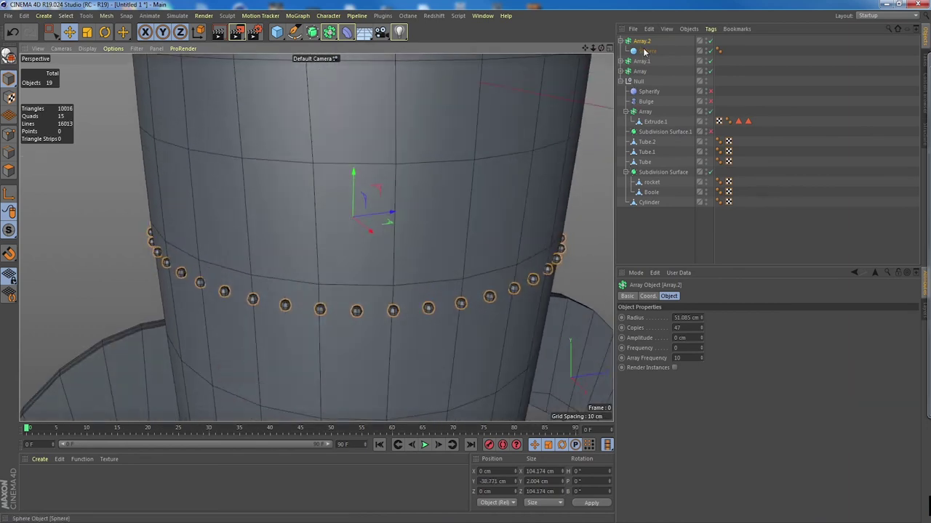
{"action": "left_click", "coordinate": [701, 321]}
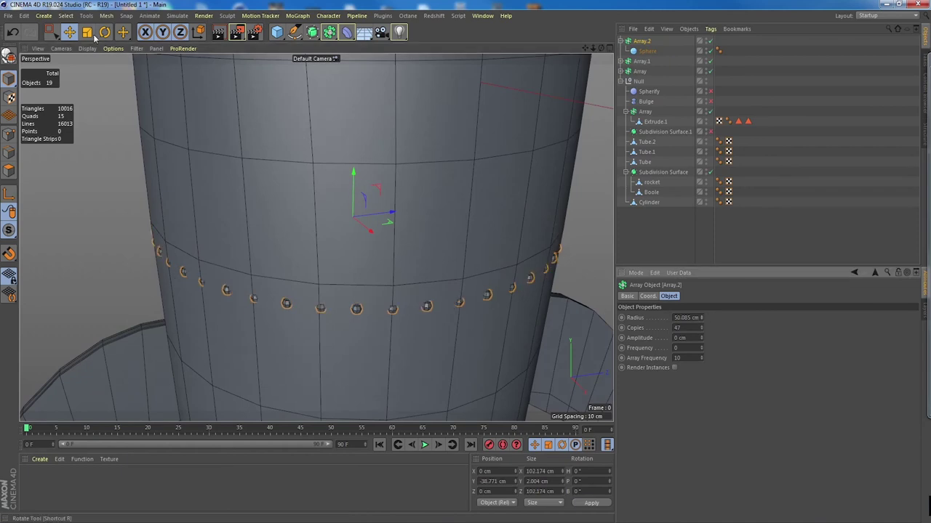
{"action": "key", "text": "t"}
{"action": "left_click_drag", "start_coordinate": [482, 216], "coordinate": [521, 232]}
- Frame the whole rocket, switch the viewport to Gouraud shading without lines, and deselect the array
{"action": "scroll", "coordinate": [520, 230], "scroll_direction": "down", "scroll_amount": 8}
{"action": "middle_click_drag", "start_coordinate": [551, 170], "coordinate": [375, 181], "text": "alt"}
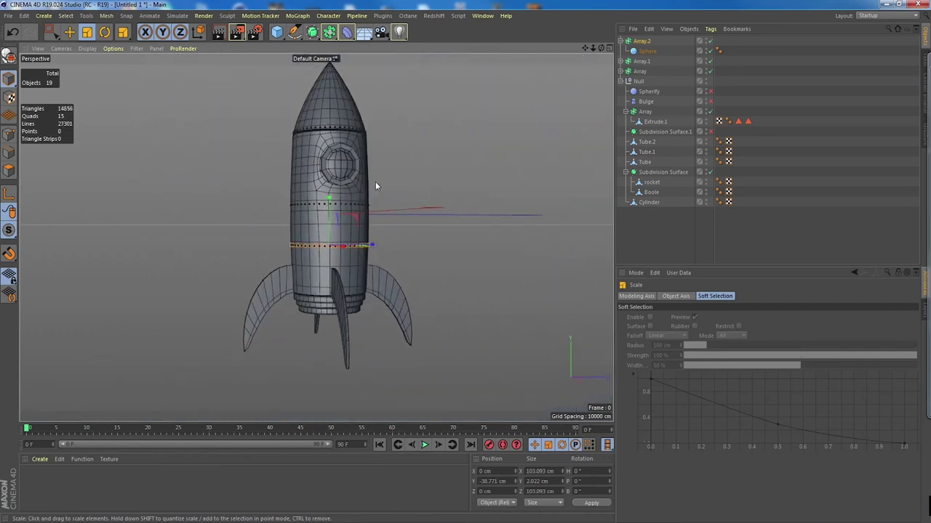
{"action": "left_click_drag", "start_coordinate": [375, 181], "coordinate": [360, 159], "text": "alt"}
{"action": "scroll", "coordinate": [402, 173], "scroll_direction": "up", "scroll_amount": 2}
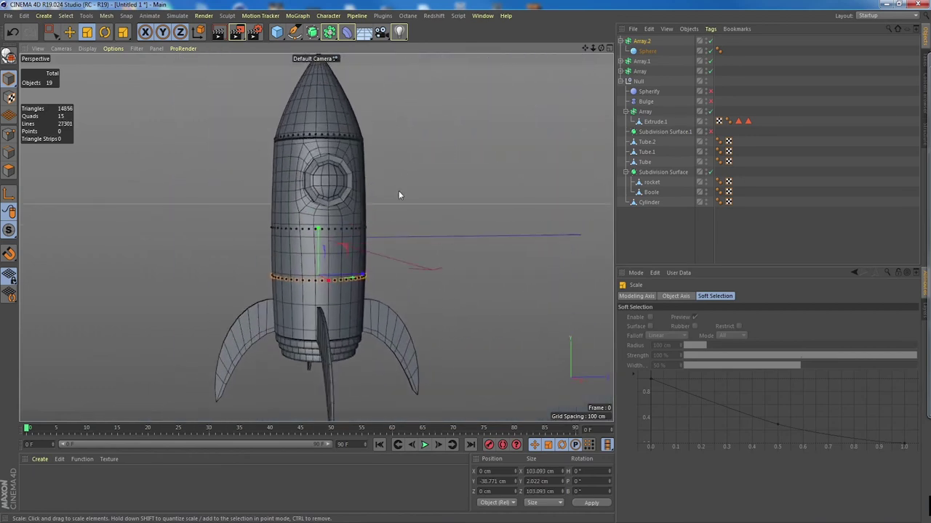
{"action": "key", "text": "n"}
{"action": "key", "text": "a"}
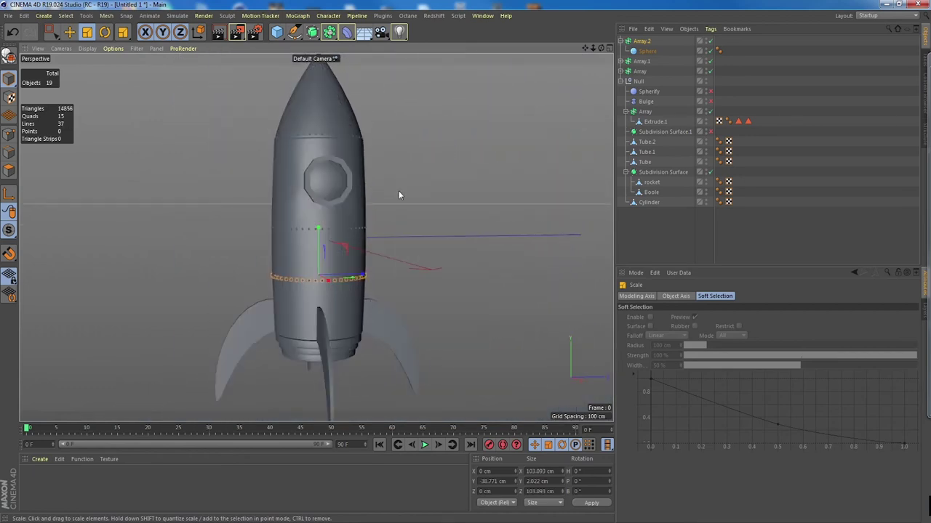
{"action": "left_click", "coordinate": [473, 175]}
- Select the window frame ring (Cylinder) and isolate it with viewport solo
{"action": "mouse_move", "coordinate": [485, 177]}
{"action": "left_mouse_down", "text": "alt"}
{"action": "mouse_move", "coordinate": [439, 168]}
{"action": "mouse_move", "coordinate": [483, 178]}
{"action": "mouse_move", "coordinate": [477, 171]}
{"action": "left_mouse_up", "text": "alt"}
{"action": "scroll", "coordinate": [360, 164], "scroll_direction": "up", "scroll_amount": 5}
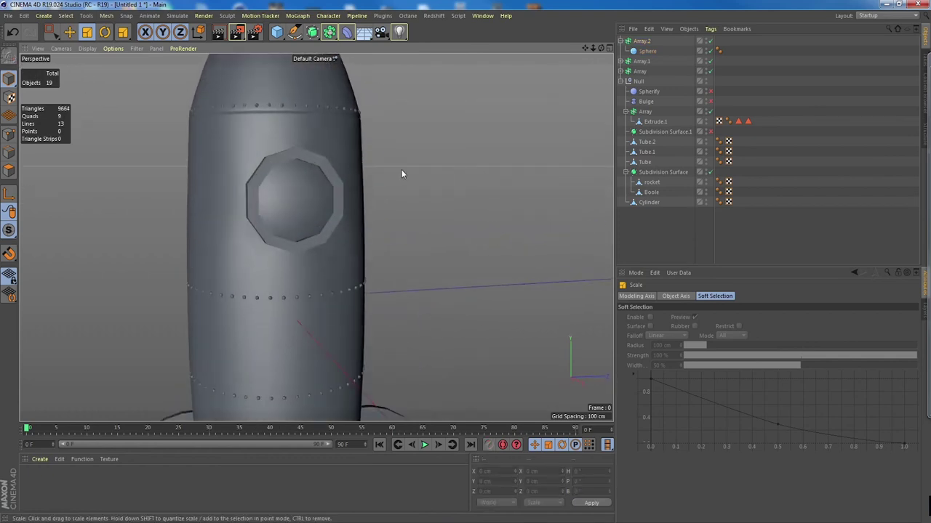
{"action": "middle_click_drag", "start_coordinate": [349, 172], "coordinate": [391, 183], "text": "alt"}
{"action": "left_click_drag", "start_coordinate": [391, 186], "coordinate": [422, 190], "text": "alt"}
{"action": "left_click", "coordinate": [405, 183]}
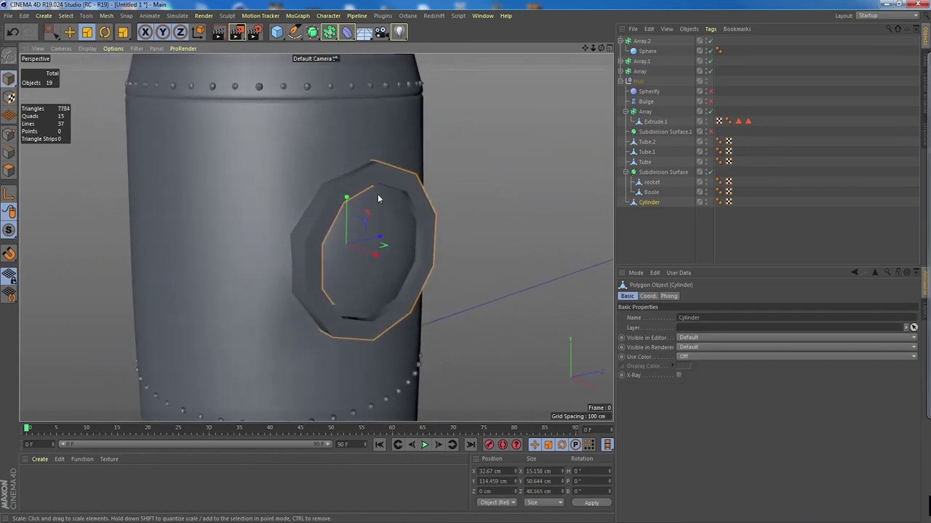
{"action": "left_click_drag", "start_coordinate": [7, 230], "coordinate": [43, 264]}
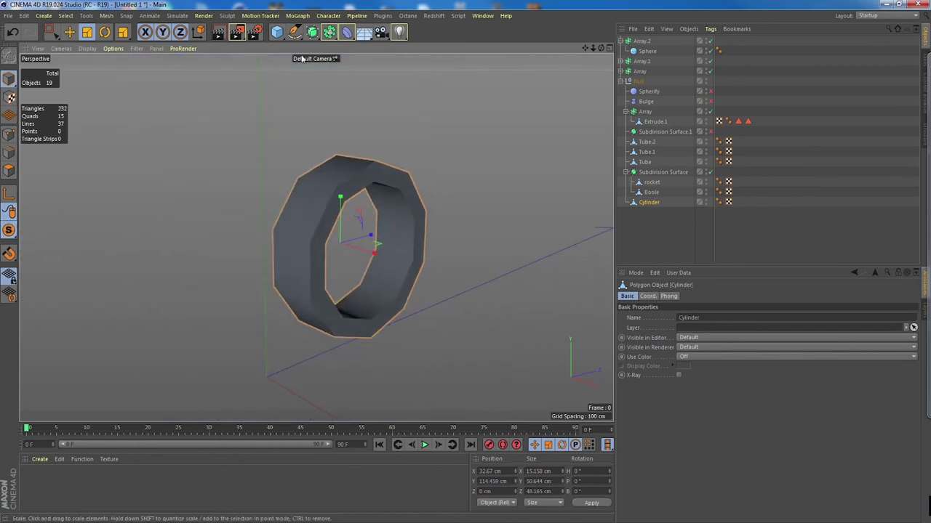
- Place the window ring inside a new Subdivision Surface and set its editor subdivision to 1
{"action": "left_click_drag", "start_coordinate": [314, 33], "coordinate": [367, 58]}
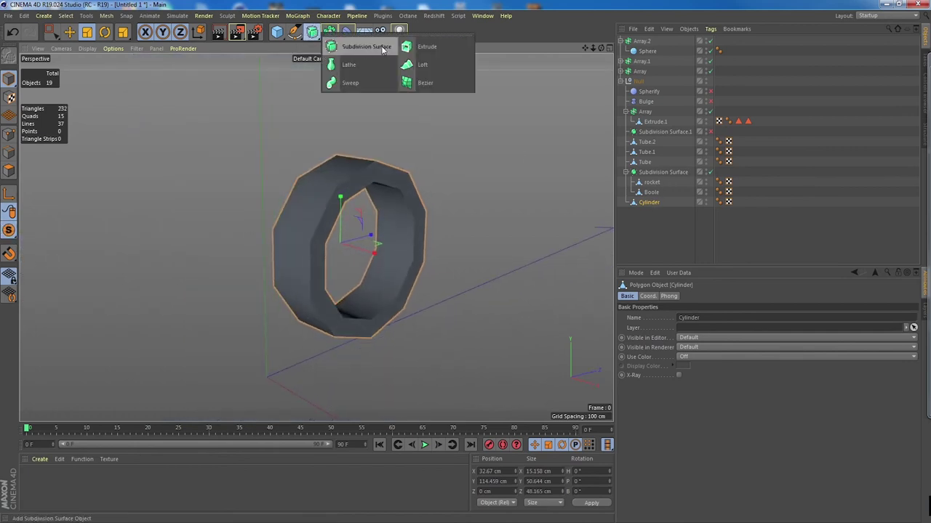
{"action": "left_click", "coordinate": [382, 48], "text": "alt"}
{"action": "left_click_drag", "start_coordinate": [519, 200], "coordinate": [469, 194], "text": "alt"}
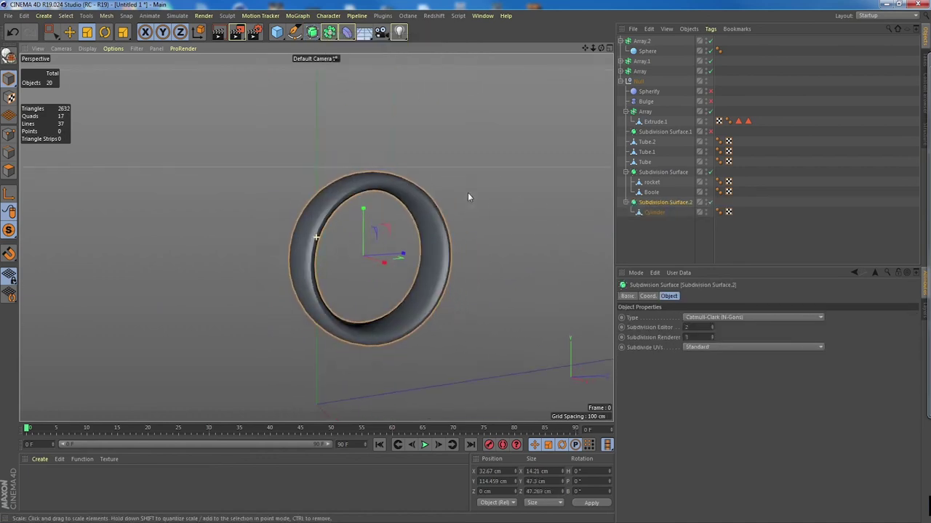
{"action": "right_click_drag", "start_coordinate": [386, 201], "coordinate": [409, 205], "text": "alt"}
{"action": "left_click_drag", "start_coordinate": [409, 206], "coordinate": [473, 207], "text": "alt"}
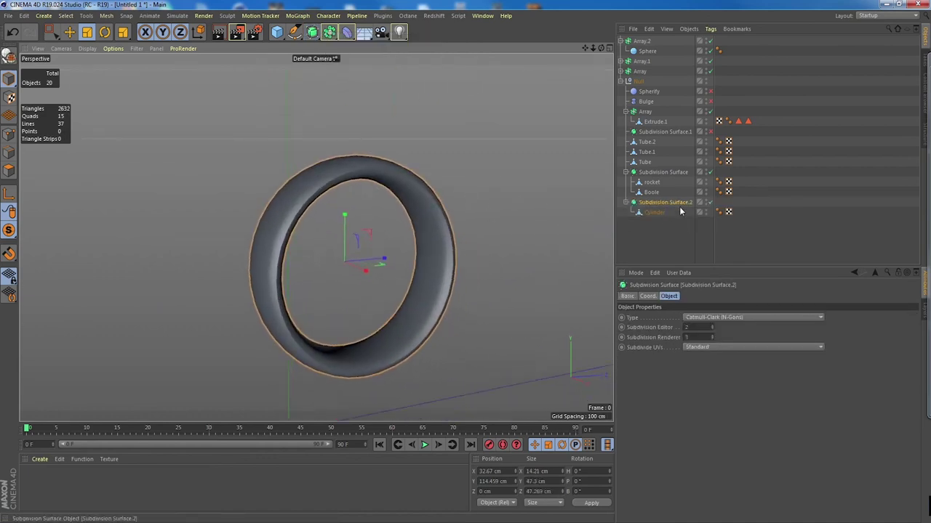
{"action": "left_click", "coordinate": [711, 330]}
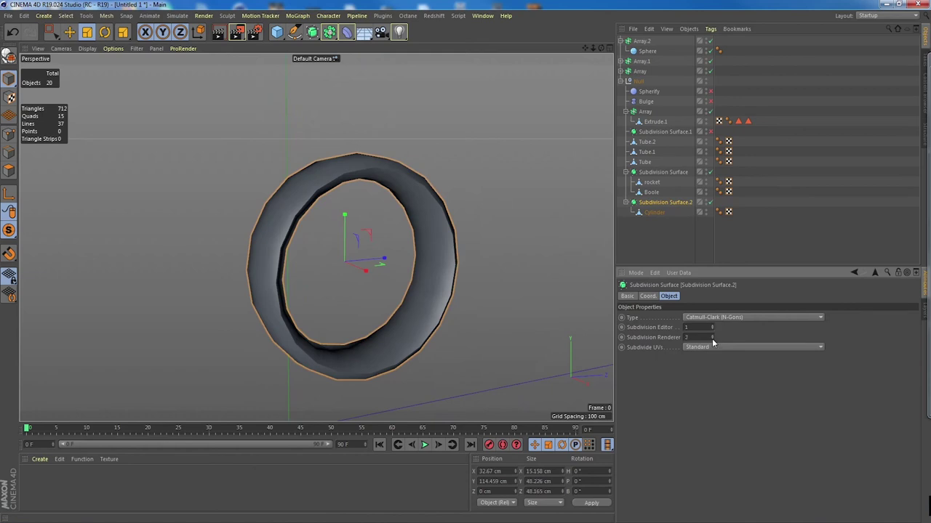
- Select the window ring, disable its Subdivision Surface, and switch the viewport to Gouraud shading with lines
{"action": "left_click", "coordinate": [653, 212]}
{"action": "left_click", "coordinate": [710, 202]}
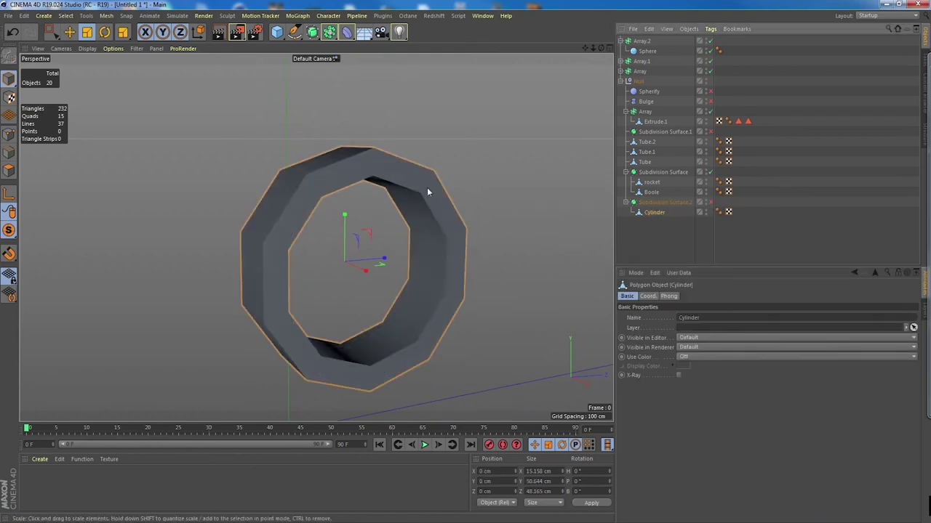
{"action": "left_click_drag", "start_coordinate": [427, 188], "coordinate": [402, 194], "text": "alt"}
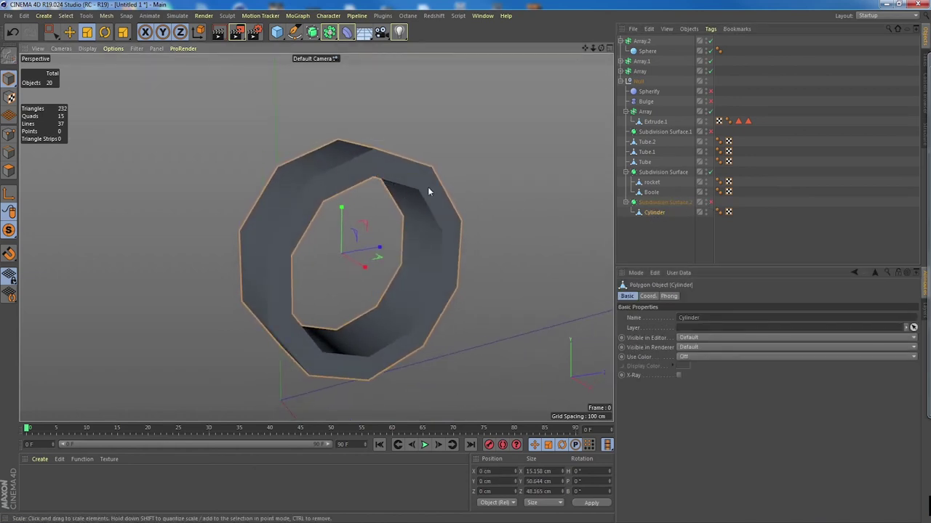
{"action": "key", "text": "n"}
{"action": "key", "text": "b"}
{"action": "mouse_move", "coordinate": [427, 187]}
{"action": "left_mouse_down", "text": "alt"}
{"action": "mouse_move", "coordinate": [396, 216]}
{"action": "mouse_move", "coordinate": [422, 214]}
{"action": "left_mouse_up", "text": "alt"}
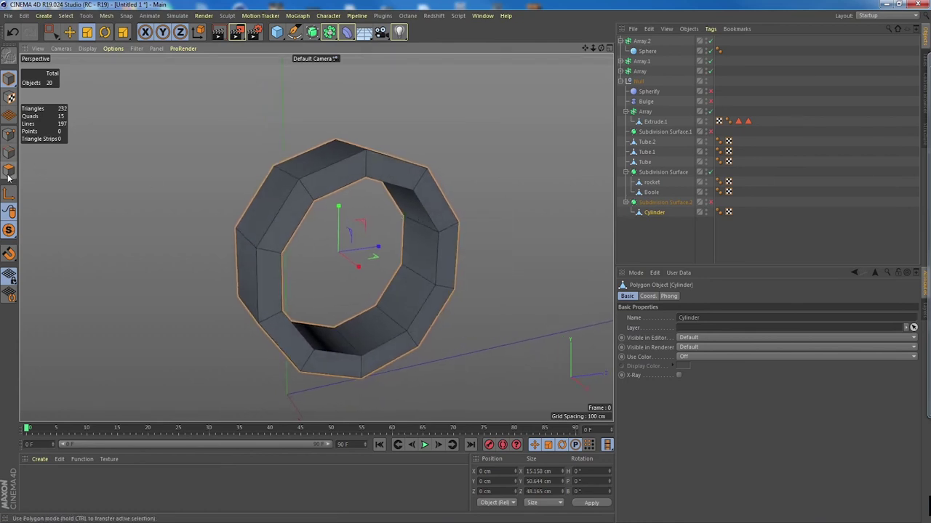
- Add loop cuts around the window ring's inner, front and outer faces at about 53%, 54% and 47%
{"action": "left_click", "coordinate": [10, 150]}
{"action": "right_click", "coordinate": [406, 217]}
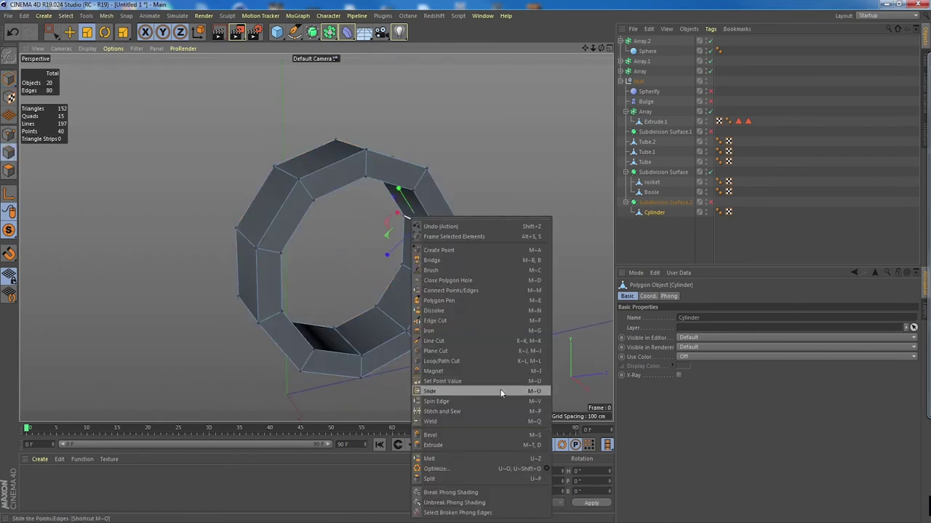
{"action": "left_click", "coordinate": [483, 361]}
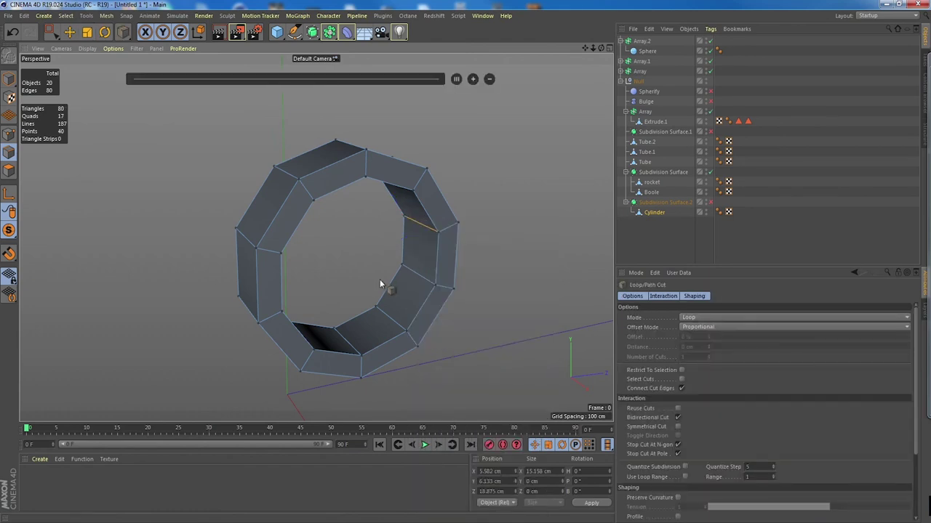
{"action": "left_click", "coordinate": [419, 275]}
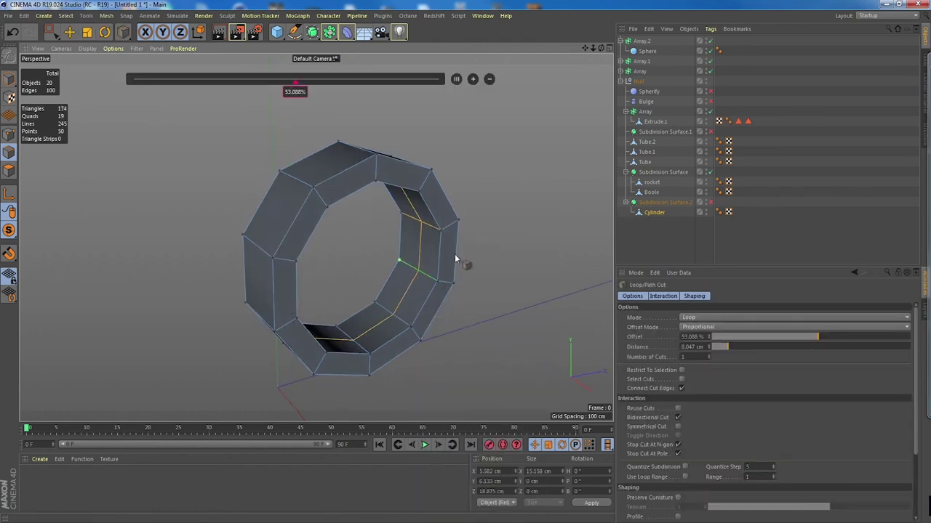
{"action": "left_click", "coordinate": [422, 187]}
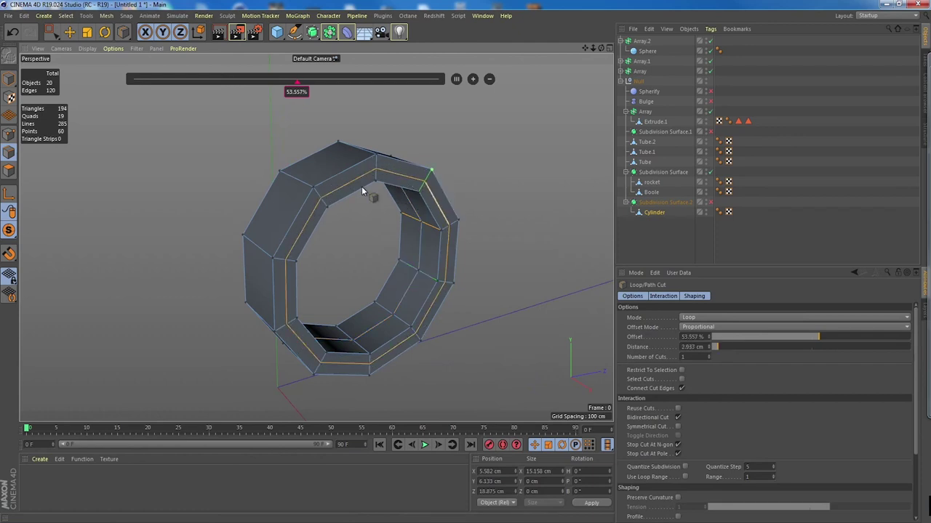
{"action": "left_click", "coordinate": [284, 175]}
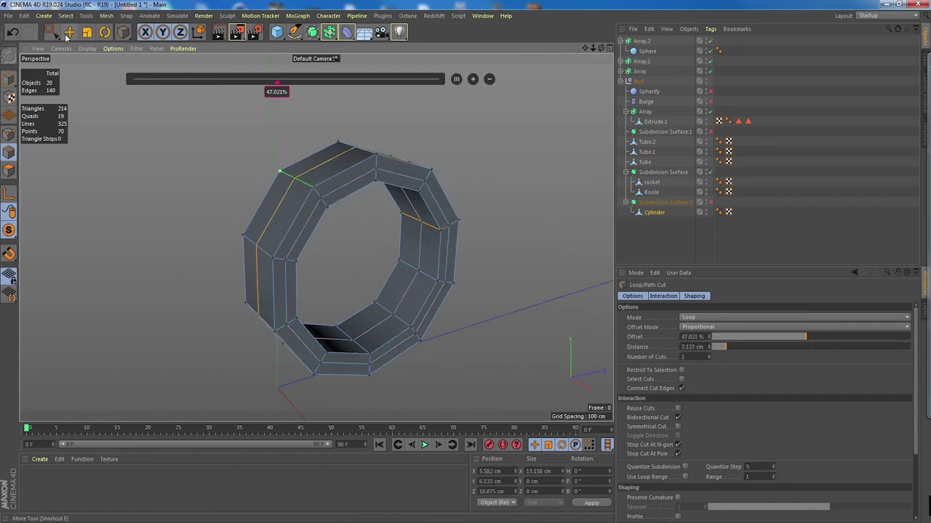
- Re-enable the window ring's Subdivision Surface and set its editor subdivision to 2
{"action": "left_click", "coordinate": [71, 38]}
{"action": "left_click_drag", "start_coordinate": [308, 166], "coordinate": [342, 179], "text": "alt"}
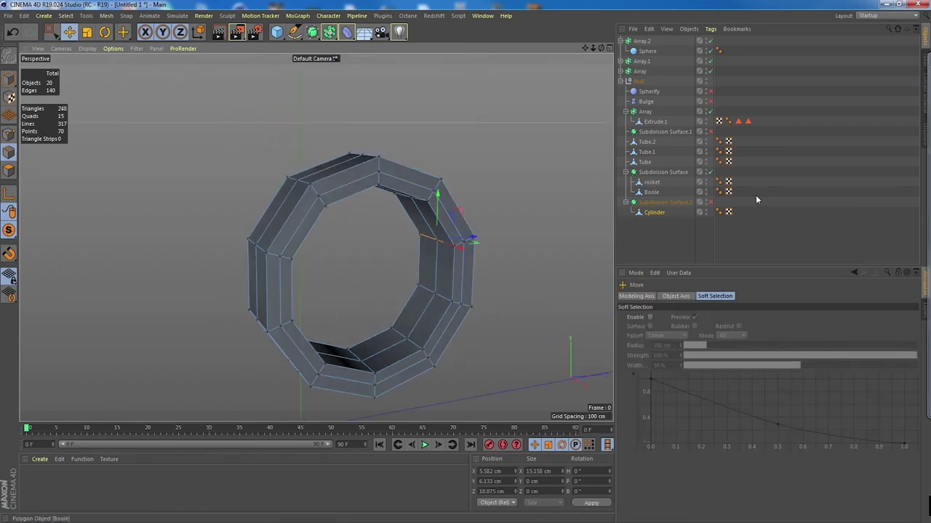
{"action": "left_click", "coordinate": [711, 202]}
{"action": "left_click_drag", "start_coordinate": [316, 237], "coordinate": [465, 217], "text": "alt"}
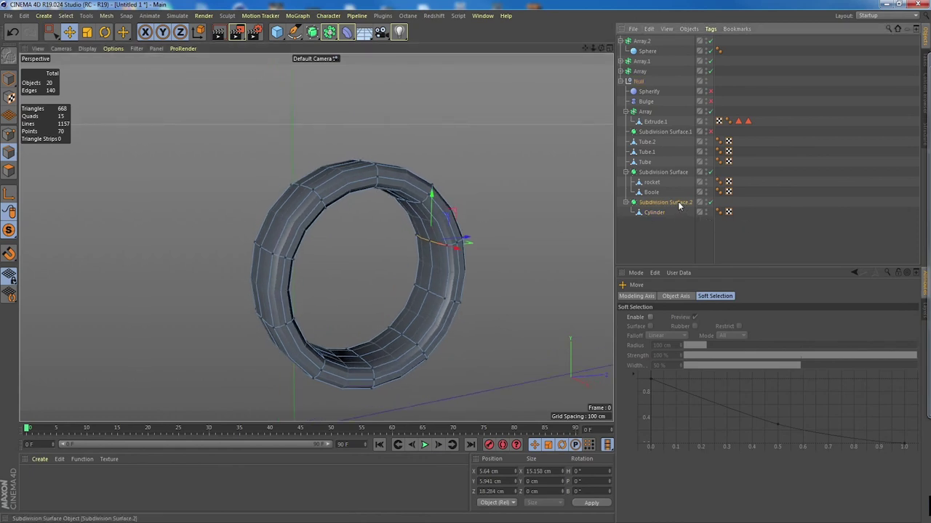
{"action": "left_click", "coordinate": [658, 202]}
{"action": "left_click", "coordinate": [712, 325]}
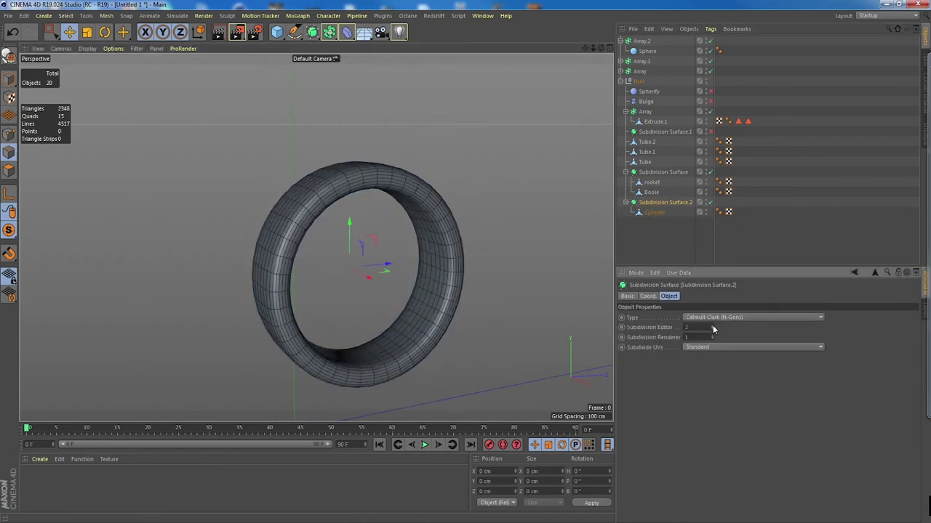
{"action": "left_click_drag", "start_coordinate": [342, 226], "coordinate": [431, 187], "text": "alt"}
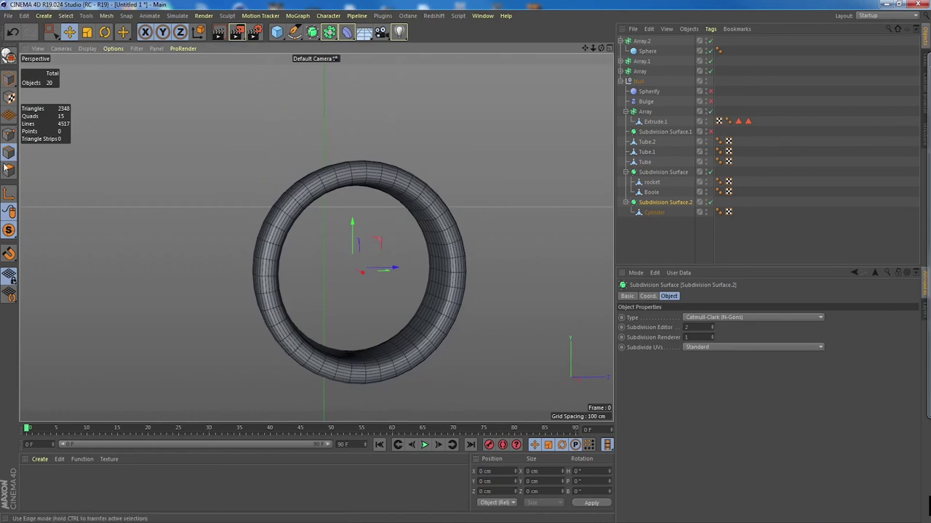
- Turn off viewport solo to bring back the whole rocket and rename the Boole window pane object as glas
{"action": "left_click_drag", "start_coordinate": [9, 231], "coordinate": [88, 240]}
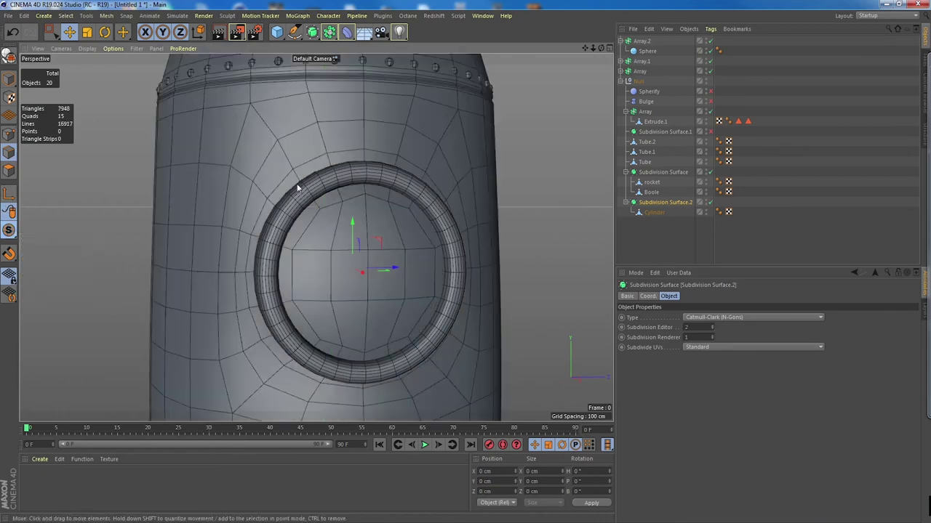
{"action": "left_click_drag", "start_coordinate": [297, 183], "coordinate": [391, 216], "text": "alt"}
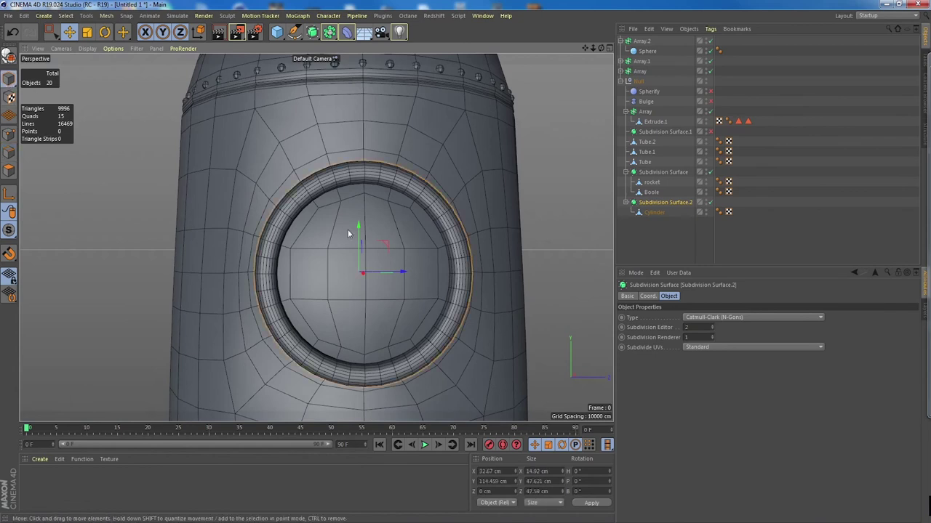
{"action": "left_click", "coordinate": [323, 216]}
{"action": "left_click_drag", "start_coordinate": [322, 215], "coordinate": [322, 235], "text": "alt"}
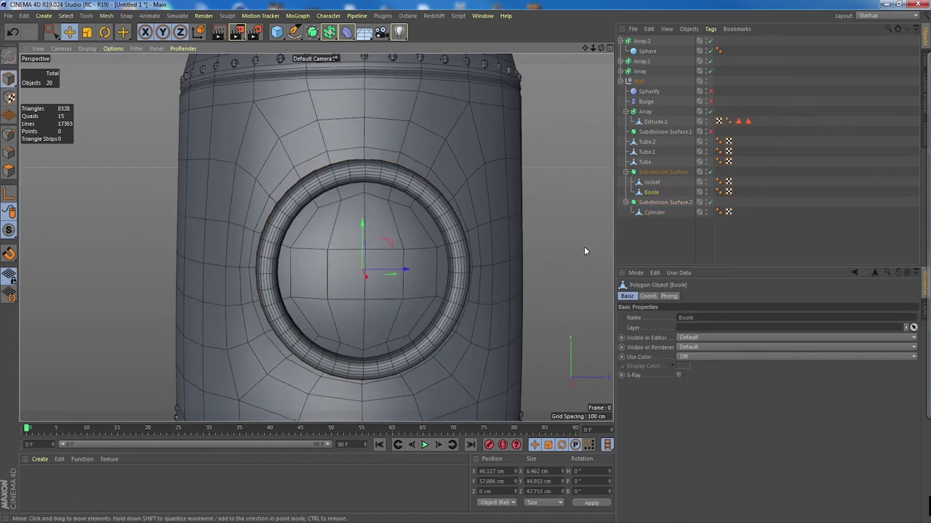
{"action": "double_click", "coordinate": [652, 192]}
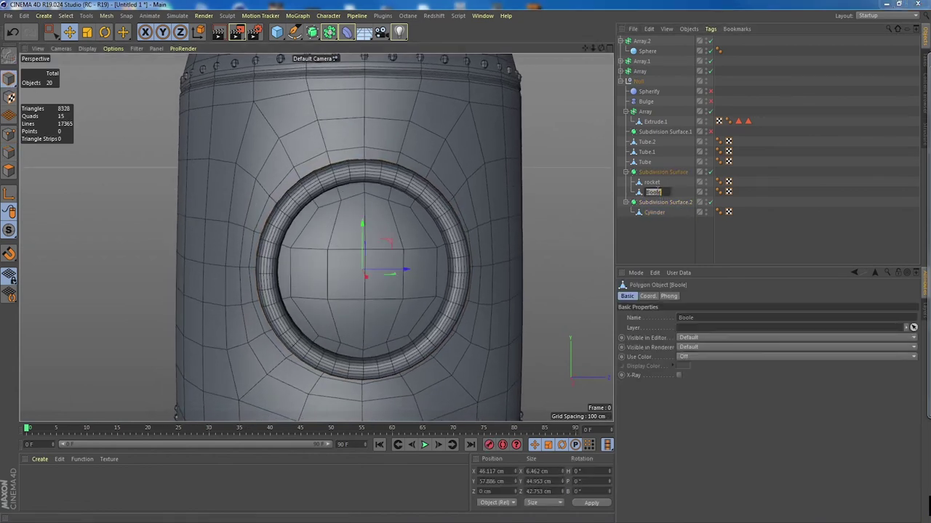
{"action": "type", "text": "glas"}
{"action": "key", "text": "Return"}
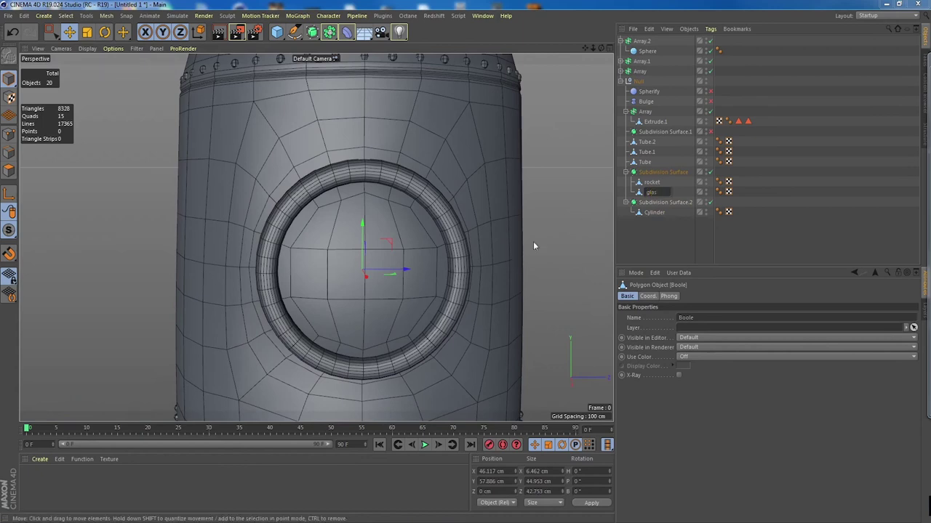
- Place the glas object inside a new Subdivision Surface with editor and renderer subdivision set to 1
{"action": "left_click_drag", "start_coordinate": [528, 237], "coordinate": [548, 242], "text": "alt"}
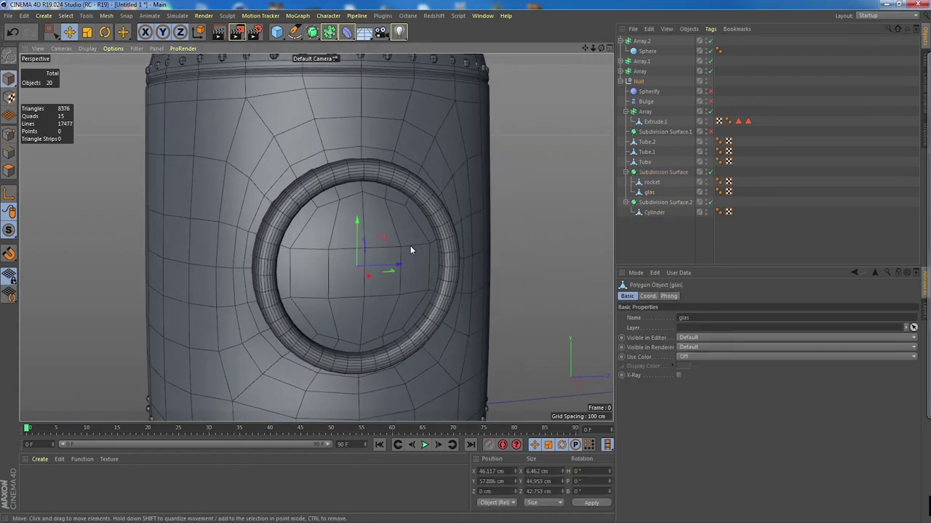
{"action": "left_click", "coordinate": [313, 31]}
{"action": "left_click", "coordinate": [357, 46], "text": "alt"}
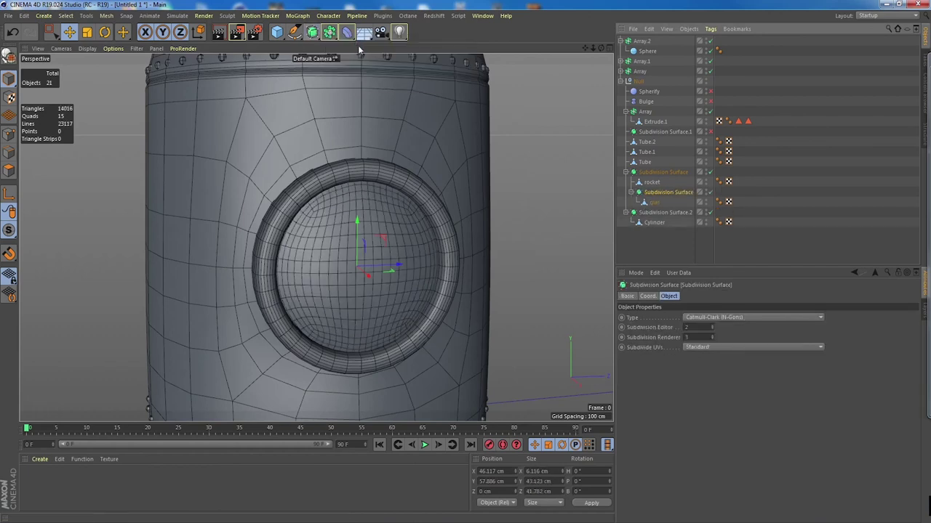
{"action": "left_click", "coordinate": [713, 329]}
{"action": "mouse_move", "coordinate": [475, 246]}
{"action": "left_mouse_down", "text": "alt"}
{"action": "mouse_move", "coordinate": [449, 240]}
{"action": "mouse_move", "coordinate": [458, 243]}
{"action": "left_mouse_up", "text": "alt"}
{"action": "right_click_drag", "start_coordinate": [559, 264], "coordinate": [402, 249], "text": "alt"}
{"action": "middle_click_drag", "start_coordinate": [426, 210], "coordinate": [363, 184], "text": "alt"}
{"action": "right_click_drag", "start_coordinate": [362, 187], "coordinate": [391, 301], "text": "alt"}
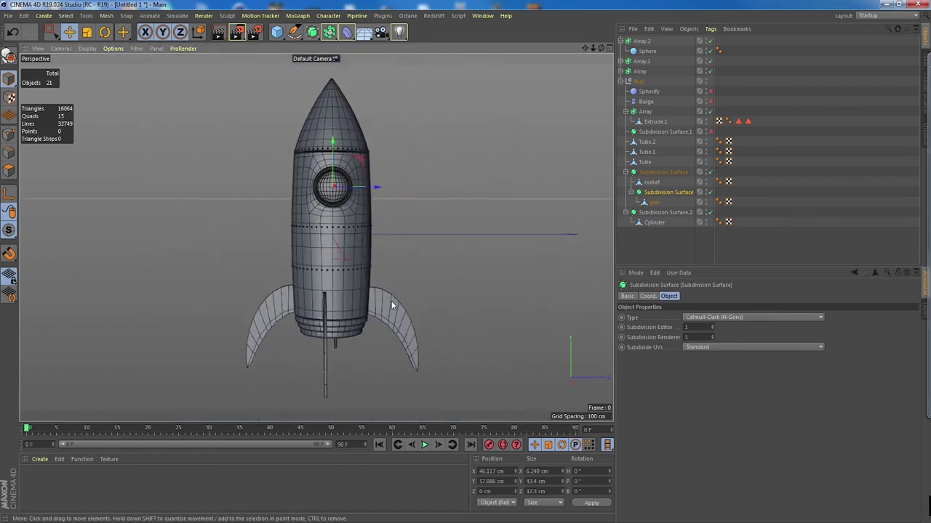
- Place the arrayed fin (Extrude.1) inside a new Subdivision Surface with editor and renderer subdivision set to 1
{"action": "left_click", "coordinate": [391, 301]}
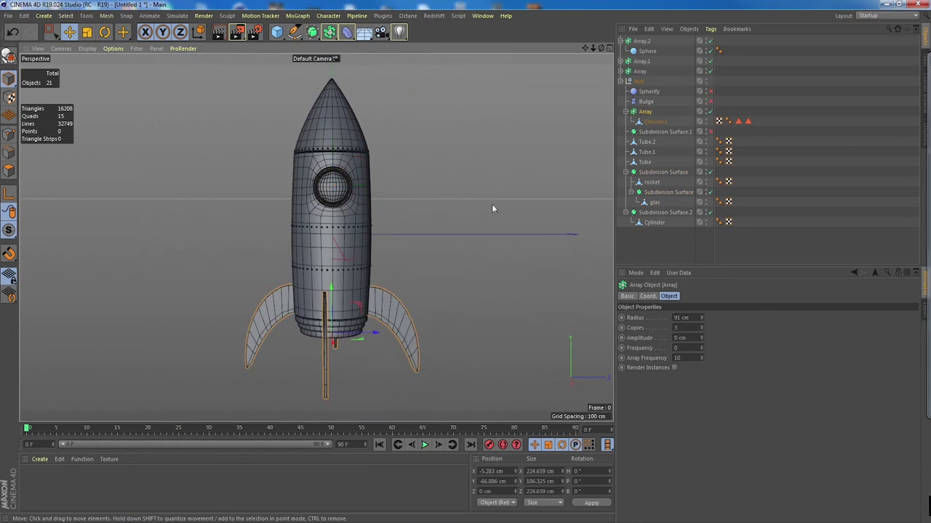
{"action": "left_click", "coordinate": [650, 123]}
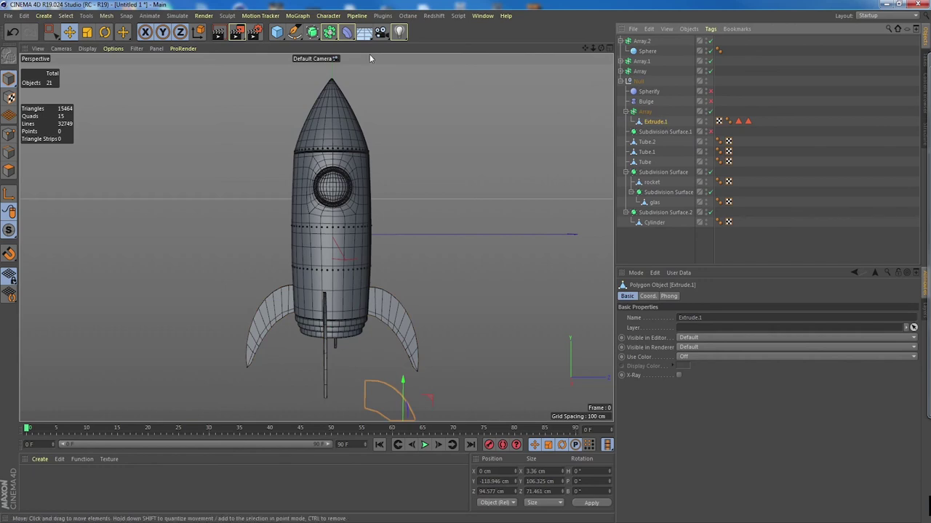
{"action": "left_click_drag", "start_coordinate": [314, 35], "coordinate": [358, 46], "text": "alt"}
{"action": "left_click_drag", "start_coordinate": [514, 167], "coordinate": [480, 148], "text": "alt"}
{"action": "left_click", "coordinate": [660, 123]}
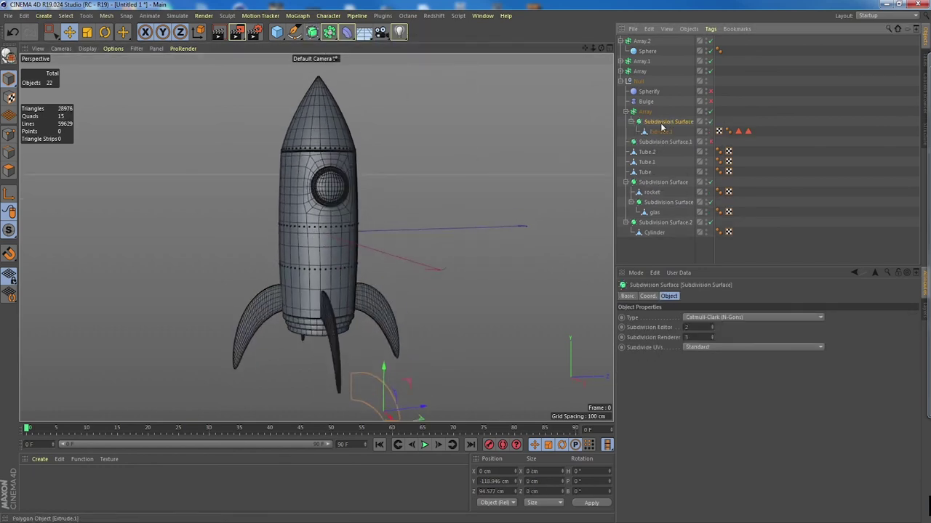
{"action": "left_click", "coordinate": [712, 330]}
{"action": "left_click", "coordinate": [712, 340]}
{"action": "left_click", "coordinate": [712, 339]}
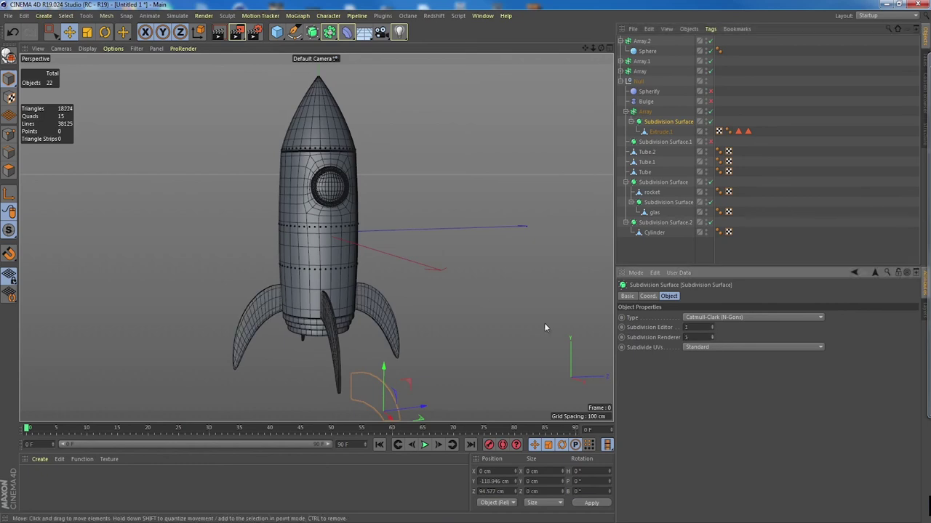
- Render a preview of the whole rocket in the perspective viewport to check the smoothed shapes
{"action": "left_click_drag", "start_coordinate": [450, 284], "coordinate": [421, 234], "text": "alt"}
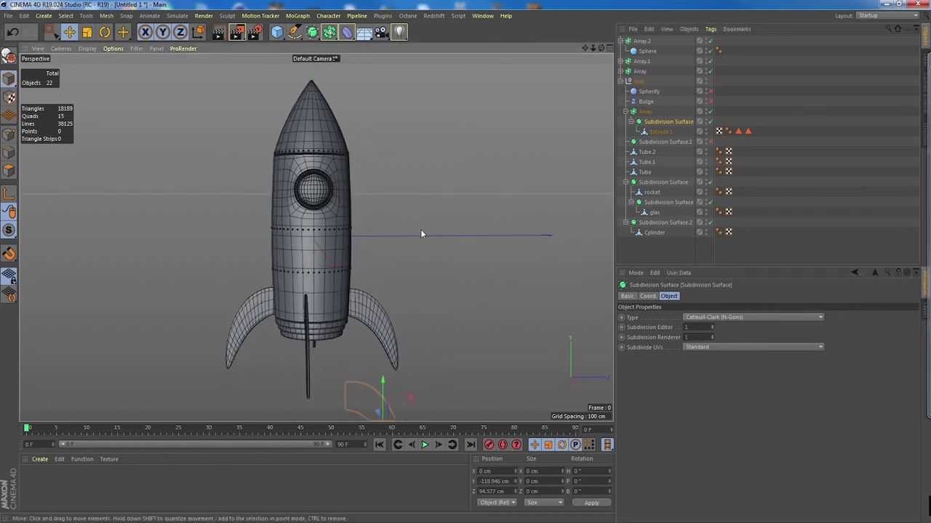
{"action": "key", "text": "ctrl+r"}
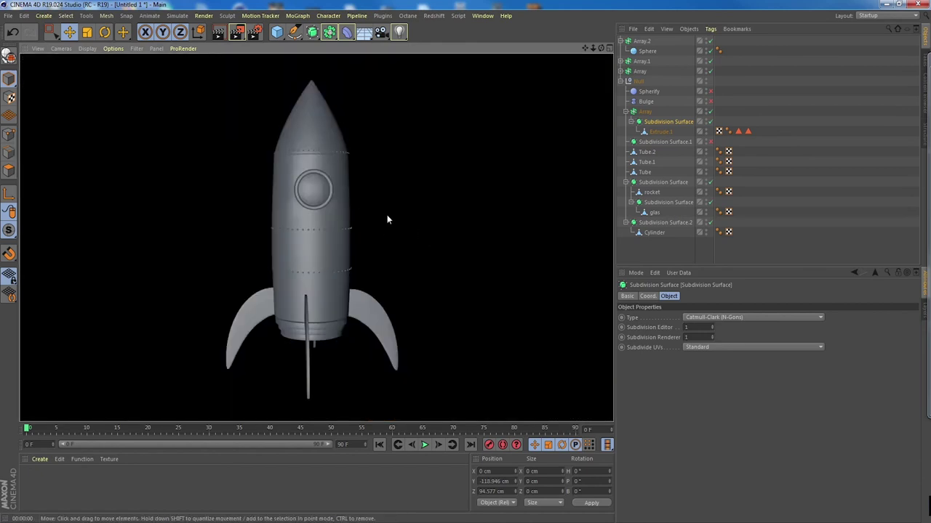
{"action": "left_click_drag", "start_coordinate": [387, 216], "coordinate": [399, 185], "text": "alt"}
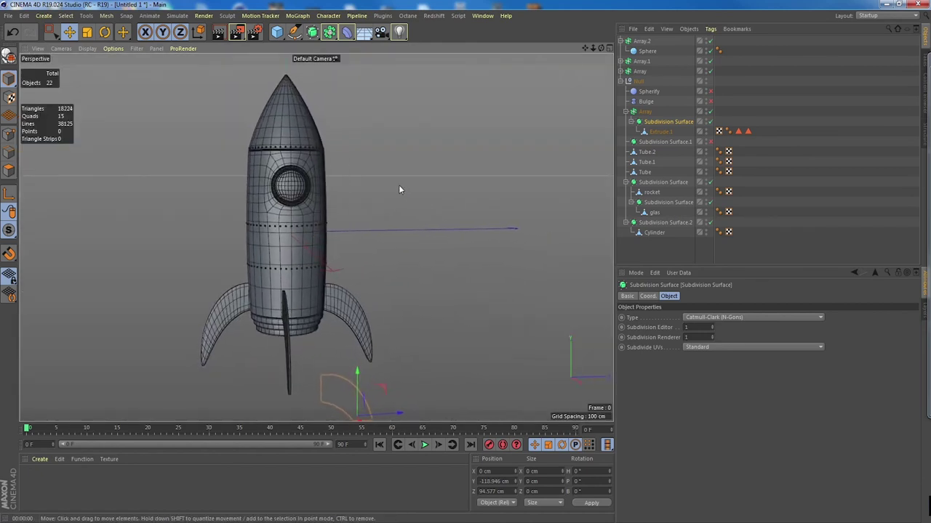
- Create a new material, apply it to the fin array and colour it red with H 0°, S 90% and V 94%
{"action": "double_click", "coordinate": [218, 489]}
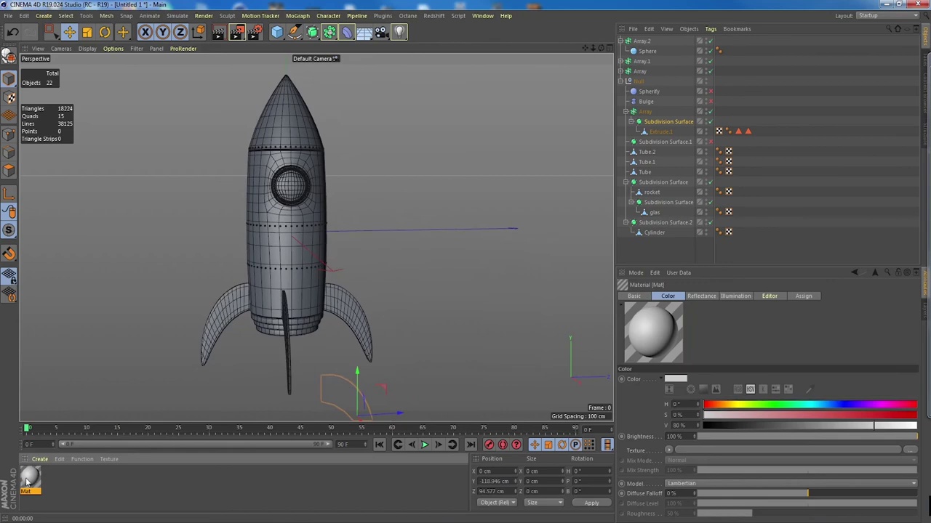
{"action": "left_click_drag", "start_coordinate": [29, 482], "coordinate": [228, 317]}
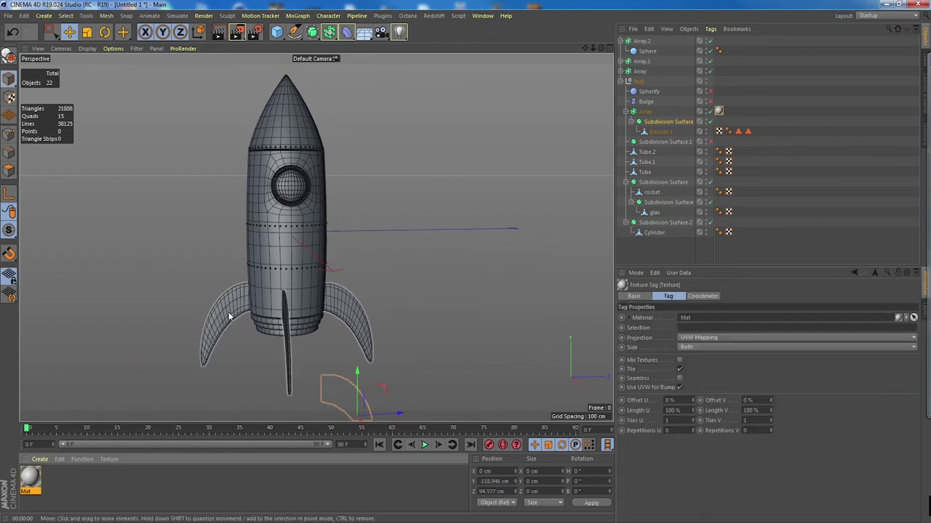
{"action": "double_click", "coordinate": [30, 477]}
{"action": "left_click_drag", "start_coordinate": [287, 83], "coordinate": [608, 86]}
{"action": "left_click", "coordinate": [747, 155]}
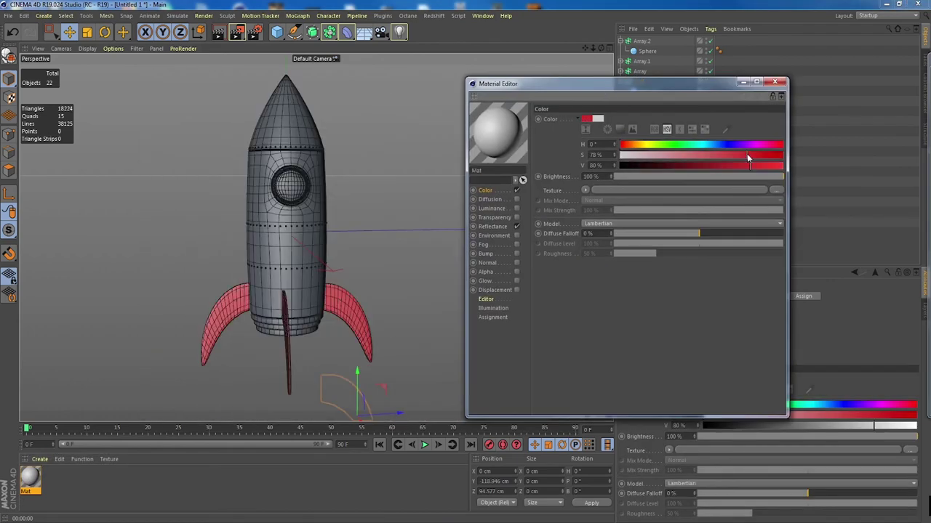
{"action": "left_click", "coordinate": [772, 166]}
{"action": "left_click", "coordinate": [767, 155]}
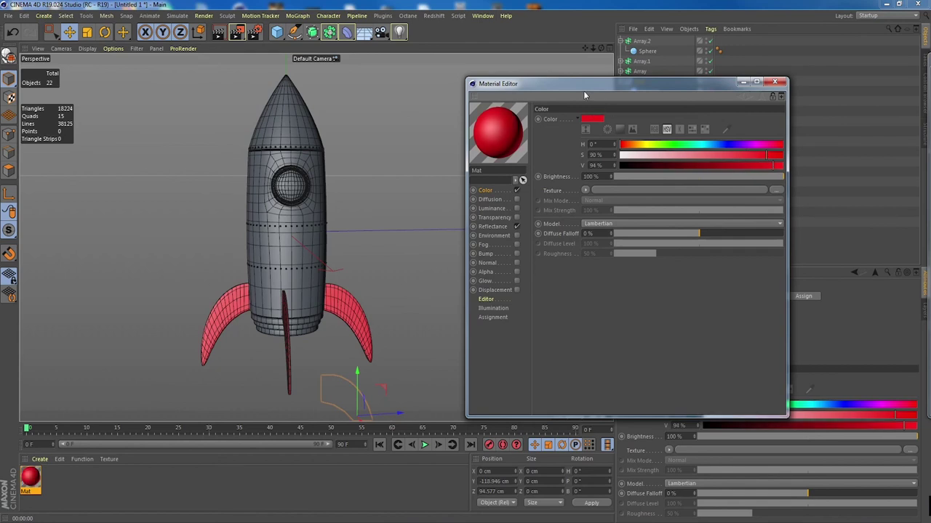
- Set the red material's Default Specular reflectance to width 51%, falloff -25% and inner width 18%
{"action": "mouse_move", "coordinate": [581, 85]}
{"action": "left_mouse_down"}
{"action": "mouse_move", "coordinate": [536, 94]}
{"action": "mouse_move", "coordinate": [572, 100]}
{"action": "left_mouse_up"}
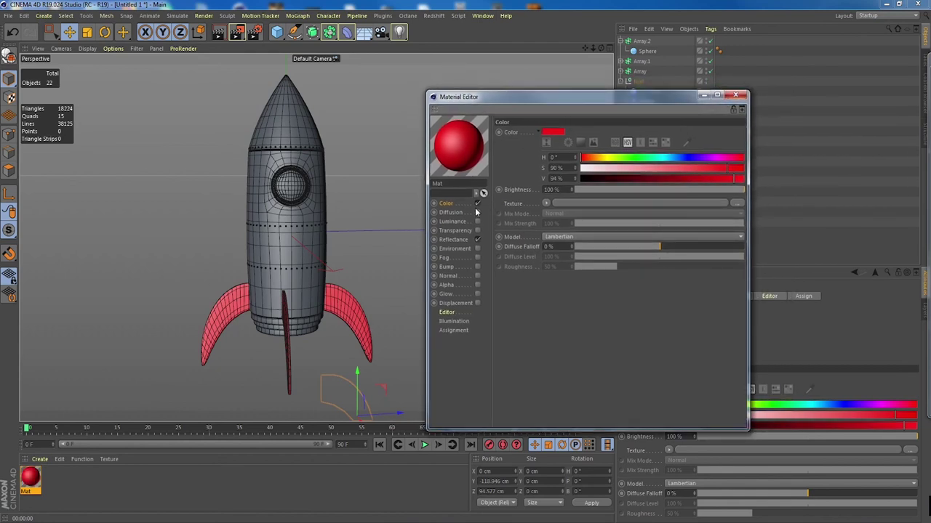
{"action": "left_click", "coordinate": [454, 240]}
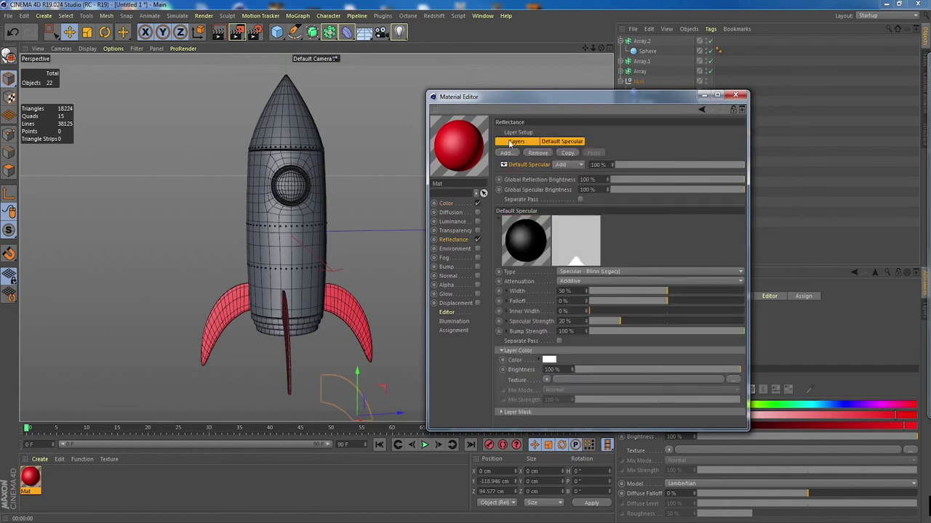
{"action": "left_click_drag", "start_coordinate": [539, 102], "coordinate": [600, 104]}
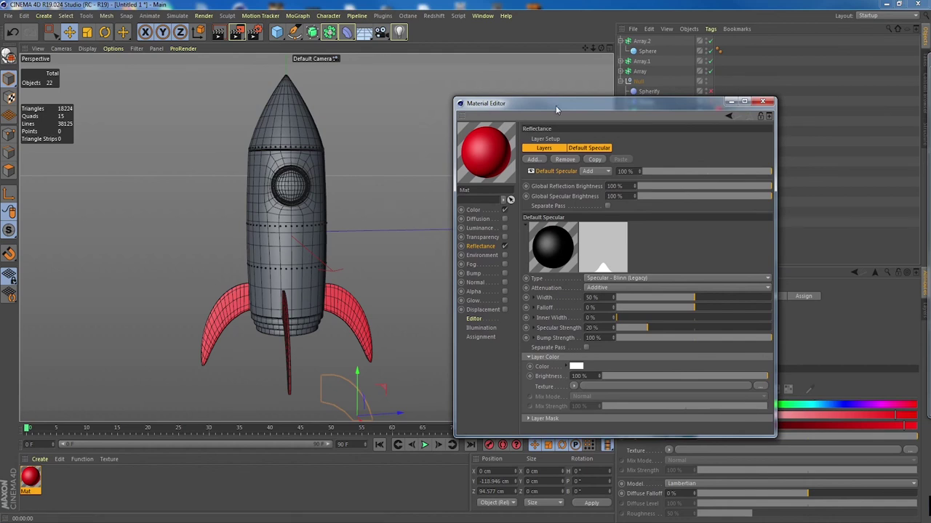
{"action": "left_click_drag", "start_coordinate": [557, 104], "coordinate": [545, 105]}
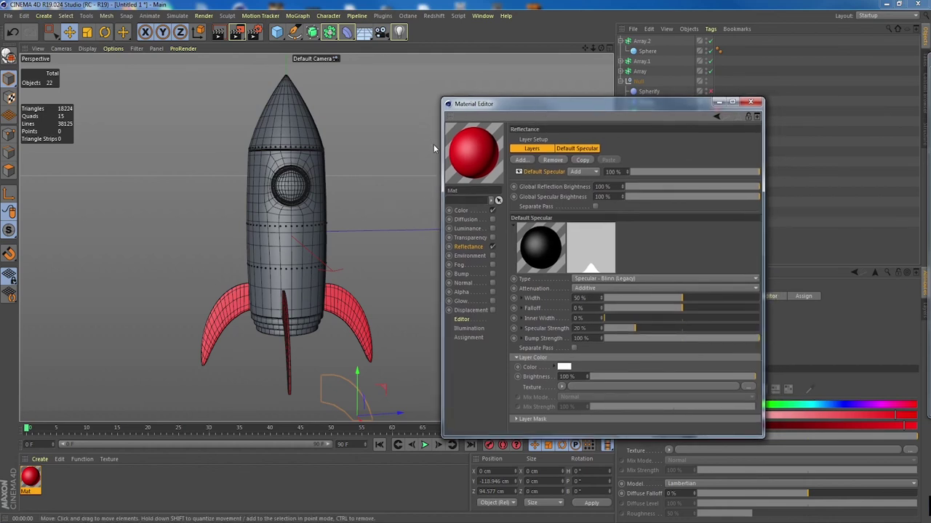
{"action": "left_click_drag", "start_coordinate": [527, 105], "coordinate": [516, 77]}
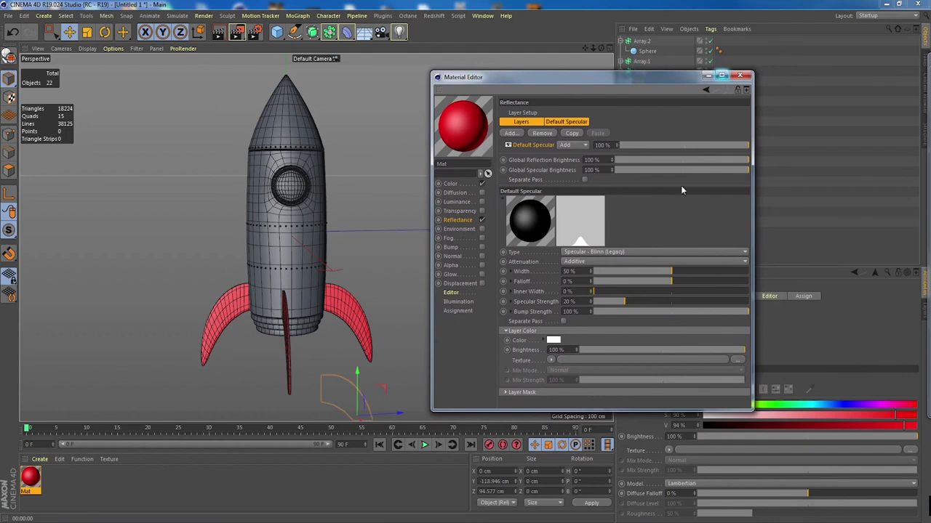
{"action": "left_click_drag", "start_coordinate": [670, 272], "coordinate": [657, 270]}
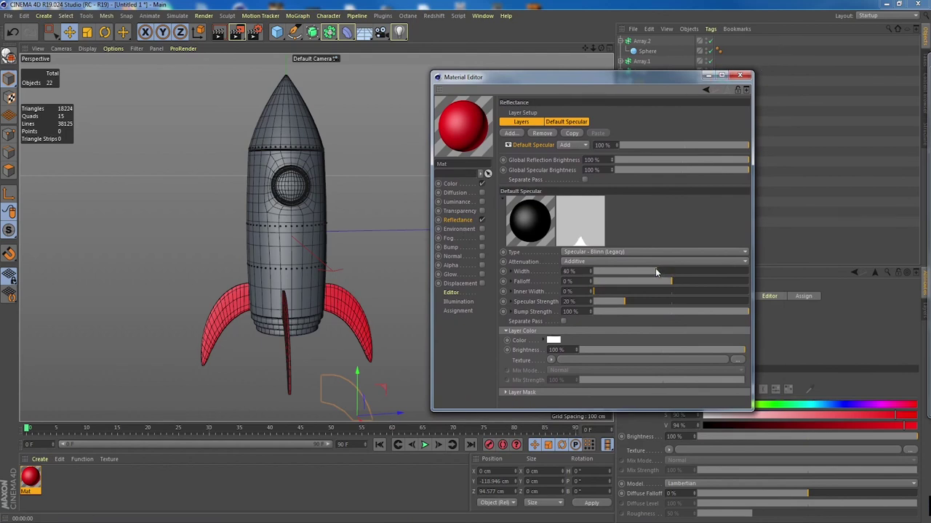
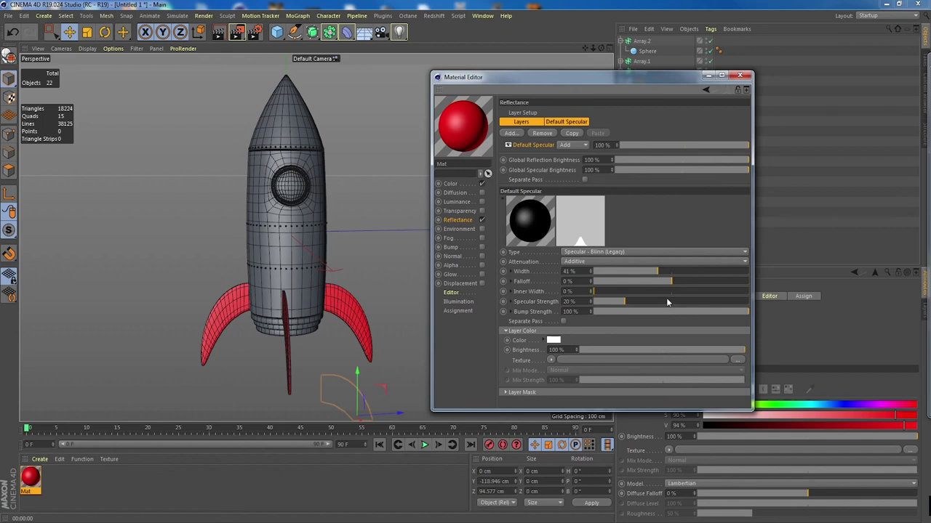
{"action": "left_click_drag", "start_coordinate": [612, 292], "coordinate": [673, 269]}
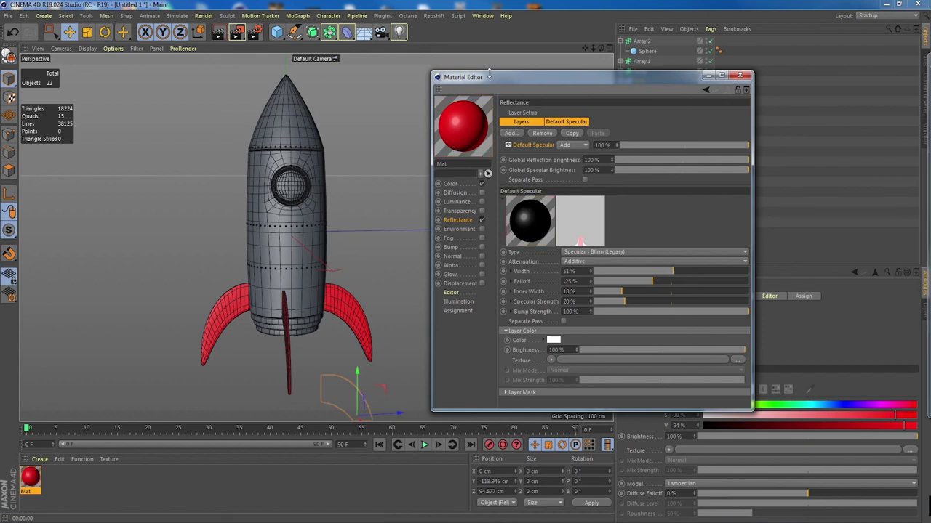
{"action": "left_click_drag", "start_coordinate": [489, 76], "coordinate": [494, 85]}
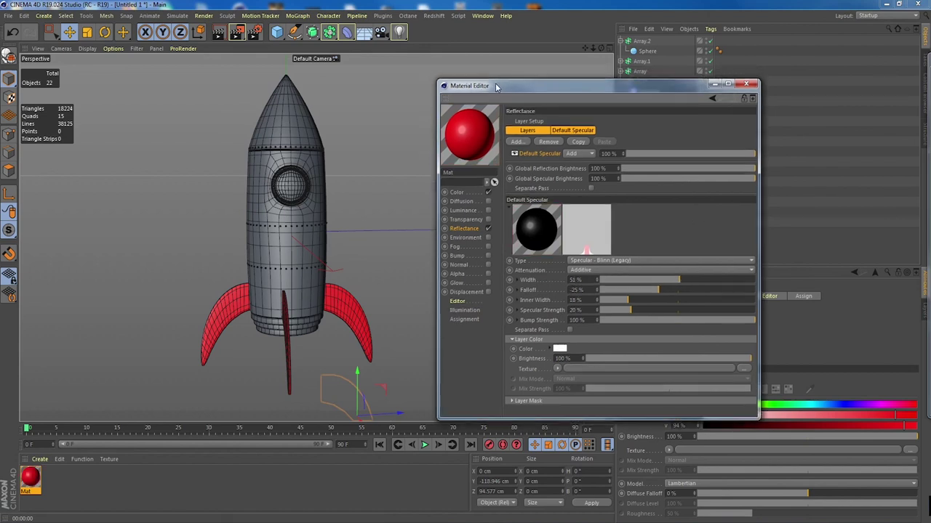
- Add a Reflection (Legacy) layer to the fin material's reflectance
{"action": "left_click", "coordinate": [517, 142]}
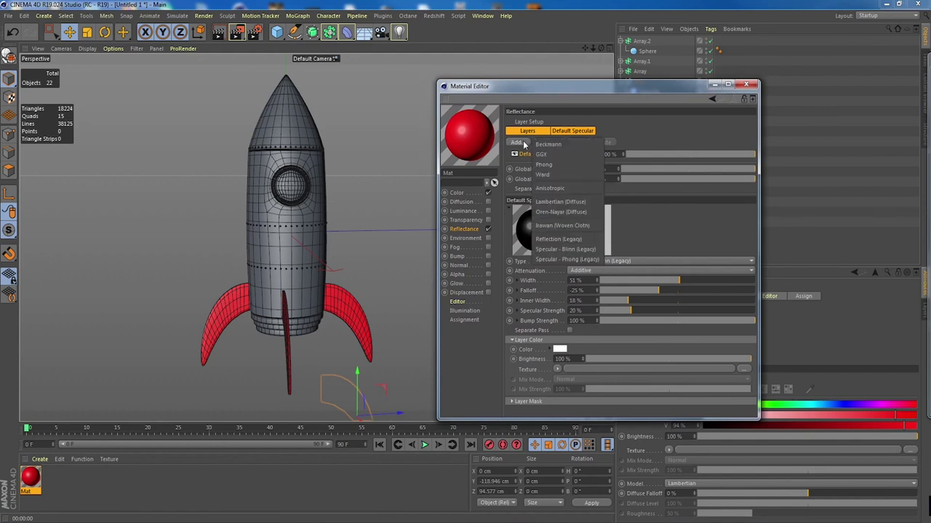
{"action": "left_click", "coordinate": [588, 240]}
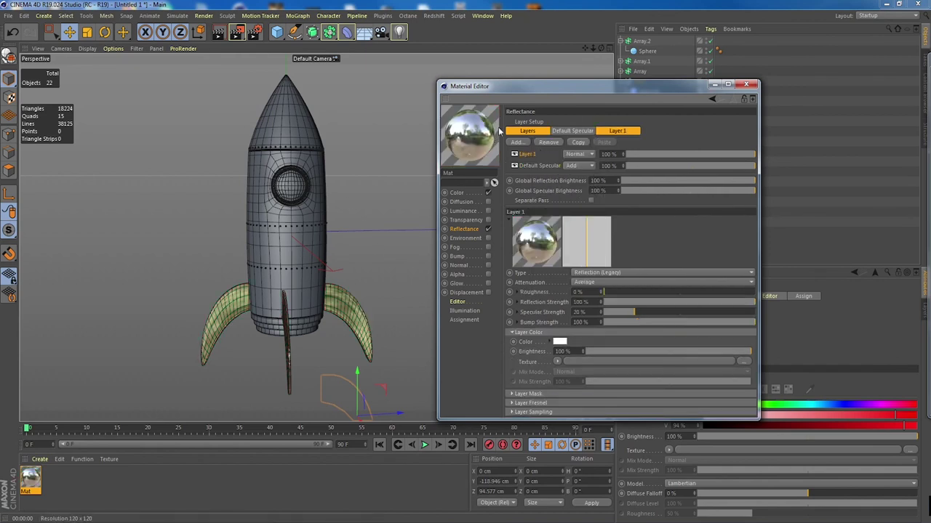
{"action": "left_click_drag", "start_coordinate": [526, 87], "coordinate": [511, 78]}
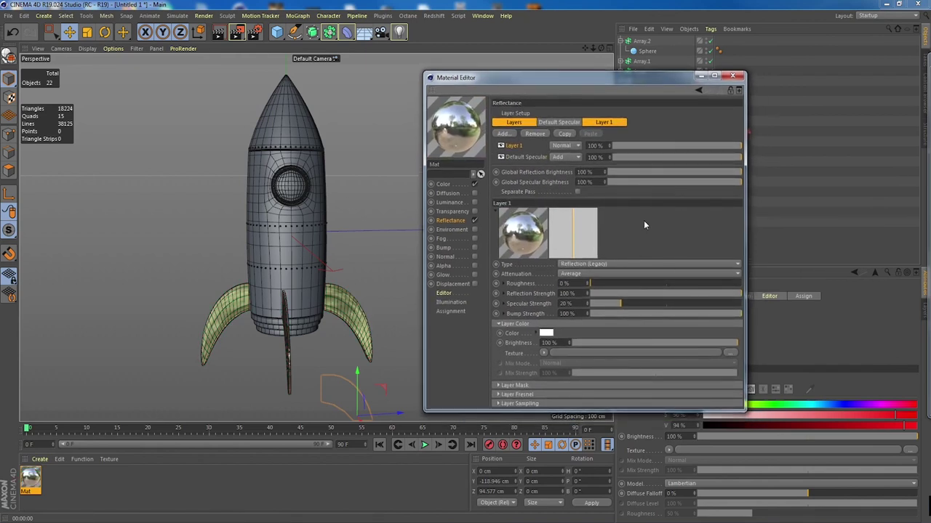
- Set the red material's reflection layer roughness to 14% and its Global Reflection Brightness to 12%
{"action": "left_click_drag", "start_coordinate": [598, 282], "coordinate": [615, 288]}
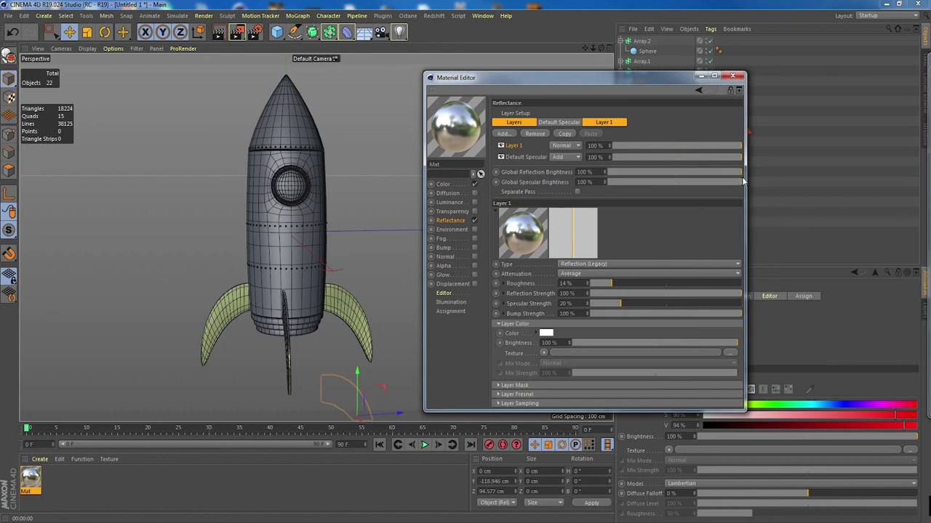
{"action": "left_click_drag", "start_coordinate": [727, 173], "coordinate": [623, 172]}
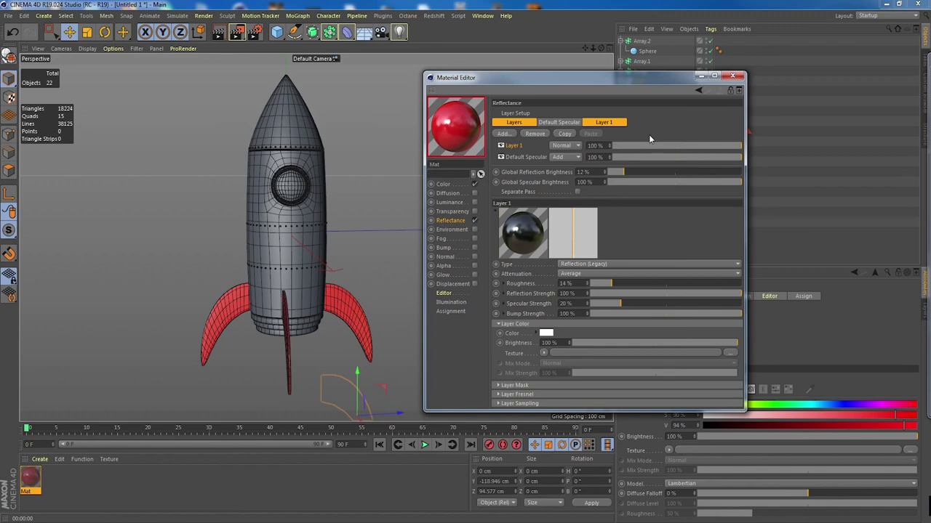
{"action": "left_click", "coordinate": [733, 77]}
- Select the polygons at the tip of the rocket mesh's nose cone with Rectangle Selection in polygon mode
{"action": "left_click_drag", "start_coordinate": [353, 165], "coordinate": [408, 174], "text": "alt"}
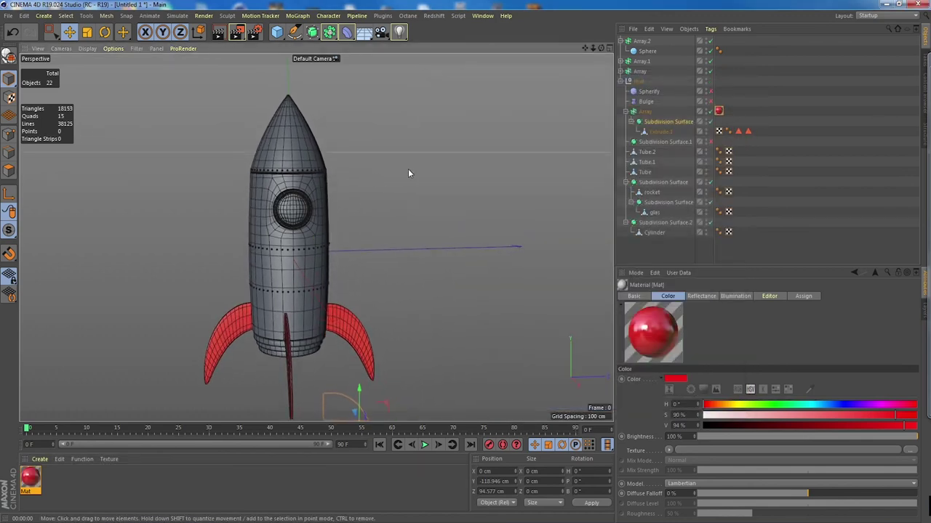
{"action": "left_click", "coordinate": [287, 142]}
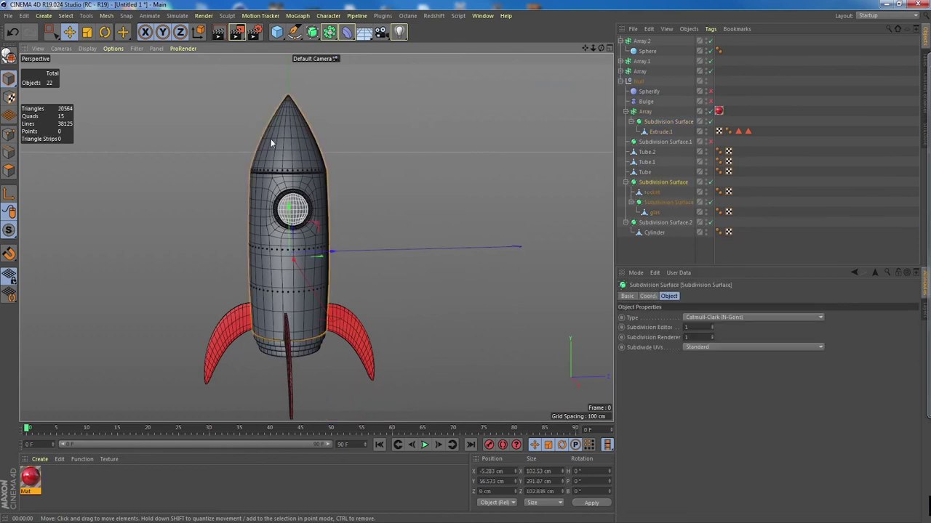
{"action": "scroll", "coordinate": [279, 151], "scroll_direction": "up", "scroll_amount": 5}
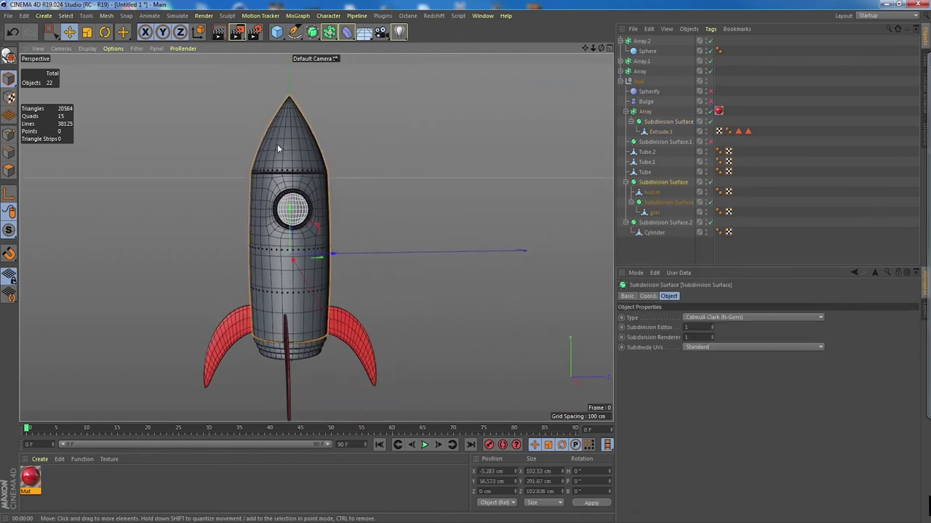
{"action": "left_click", "coordinate": [8, 170]}
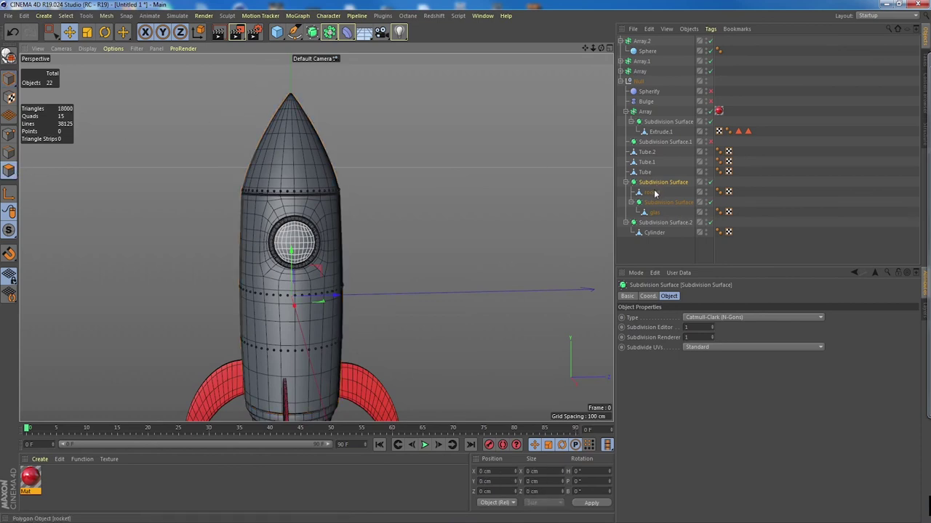
{"action": "left_click", "coordinate": [272, 133]}
{"action": "left_click", "coordinate": [50, 32]}
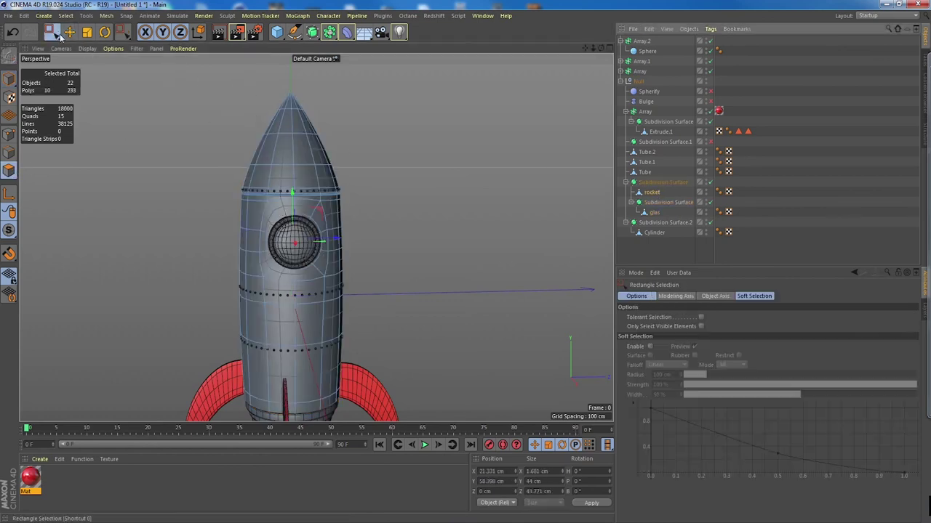
{"action": "left_click_drag", "start_coordinate": [239, 84], "coordinate": [368, 153]}
- Grow the polygon selection down the nose cone to the upper rivet row and apply the red material to it
{"action": "left_click", "coordinate": [66, 16]}
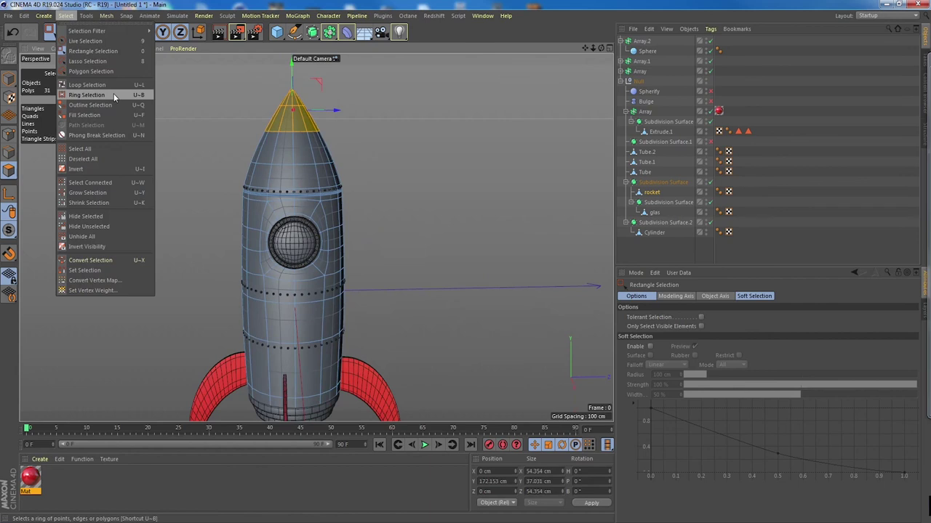
{"action": "left_click", "coordinate": [116, 194]}
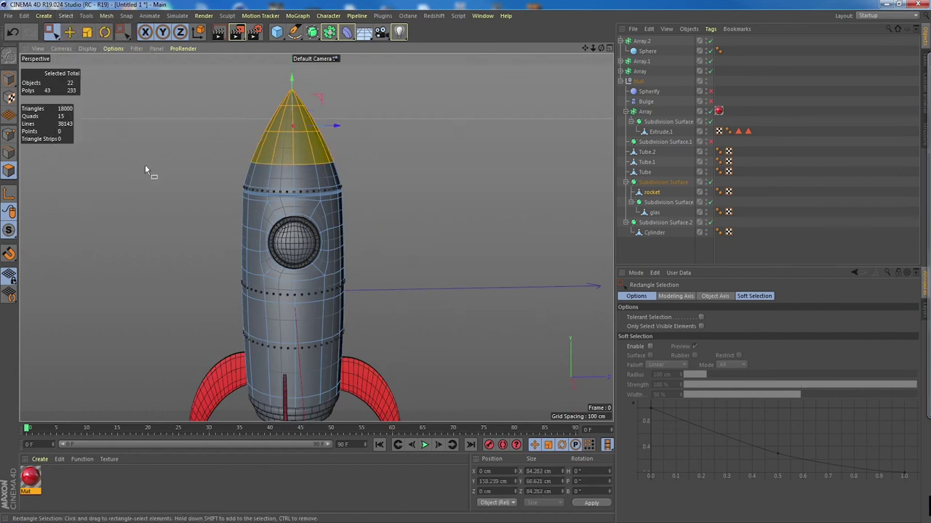
{"action": "key", "text": "u"}
{"action": "key", "text": "g"}
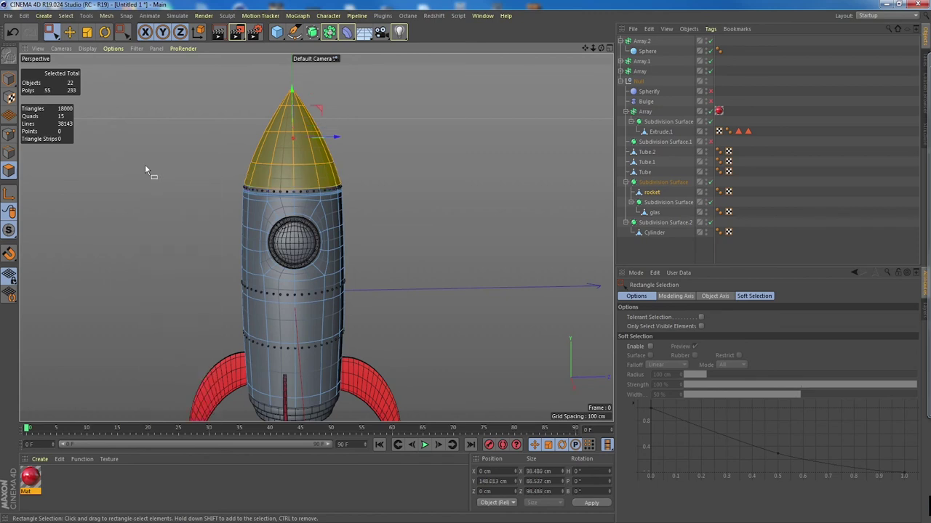
{"action": "key", "text": "u"}
{"action": "key", "text": "g"}
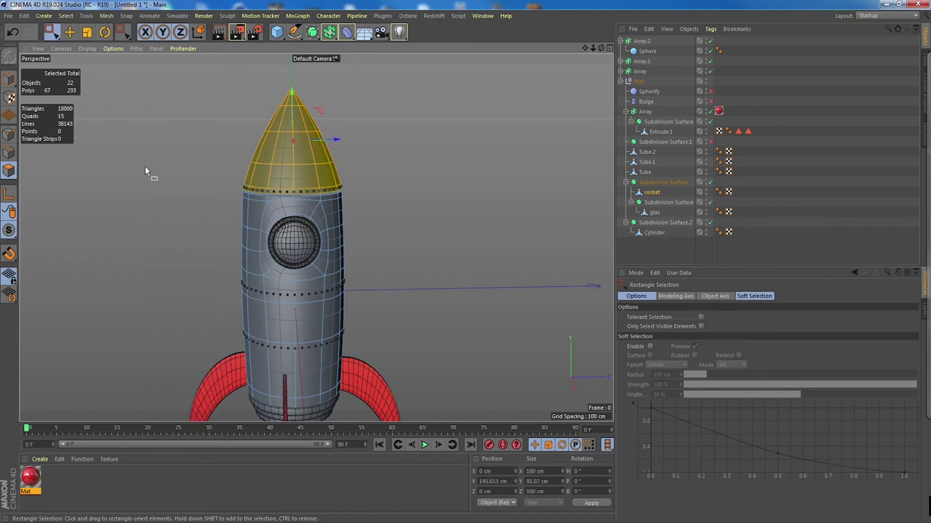
{"action": "right_click", "coordinate": [31, 481]}
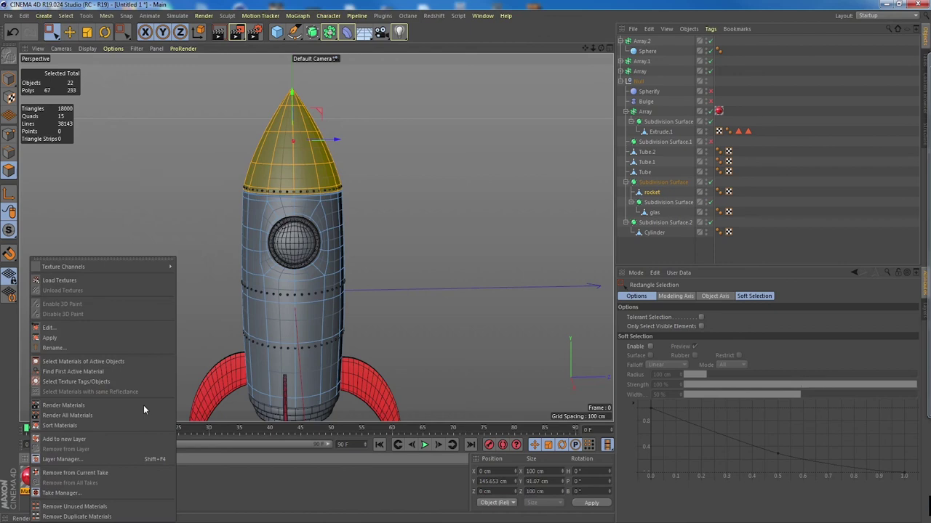
{"action": "left_click", "coordinate": [116, 336]}
- Invert the selection to the rocket's body polygons and duplicate the red material
{"action": "left_click_drag", "start_coordinate": [424, 228], "coordinate": [372, 187], "text": "alt"}
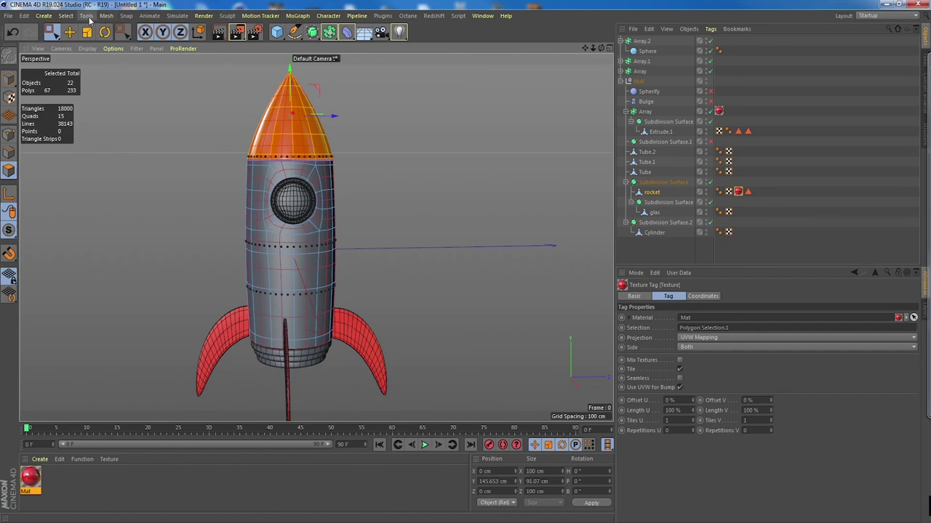
{"action": "key", "text": "u"}
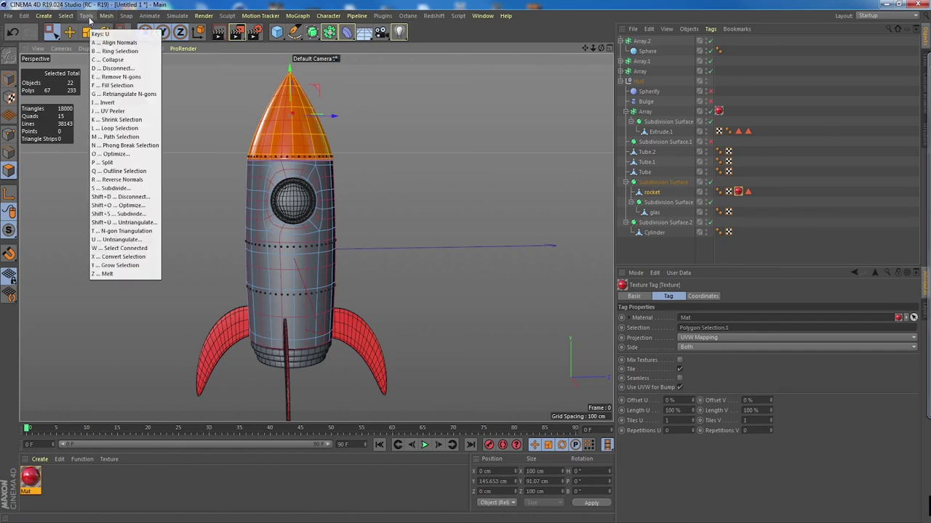
{"action": "key", "text": "i"}
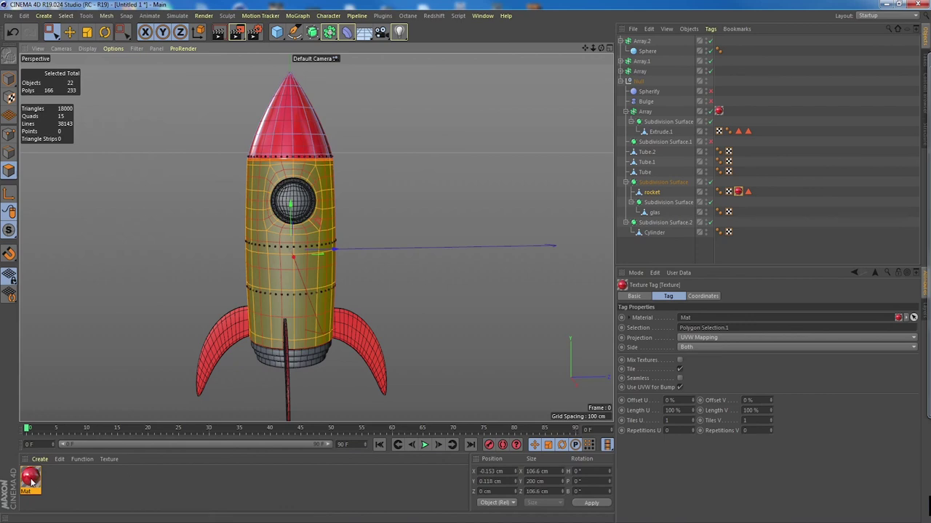
{"action": "left_click_drag", "start_coordinate": [31, 479], "coordinate": [91, 486], "text": "ctrl"}
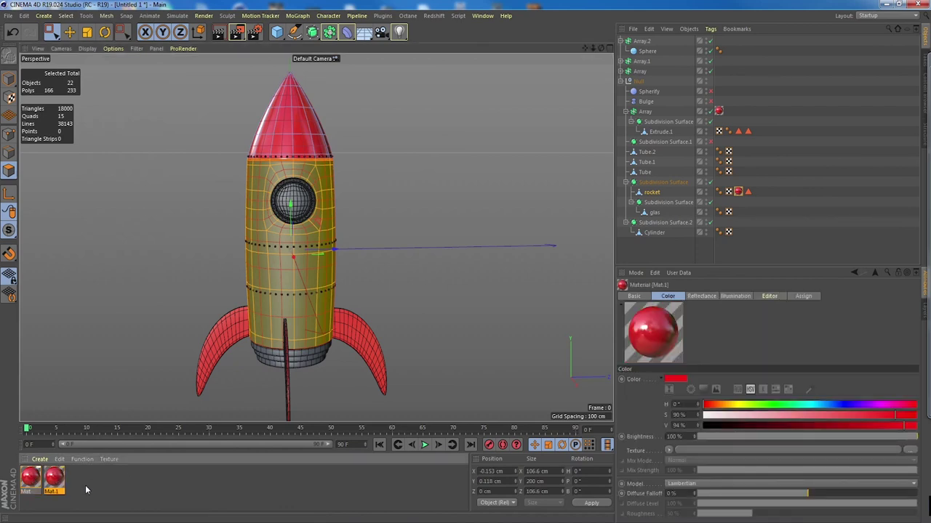
{"action": "double_click", "coordinate": [31, 479]}
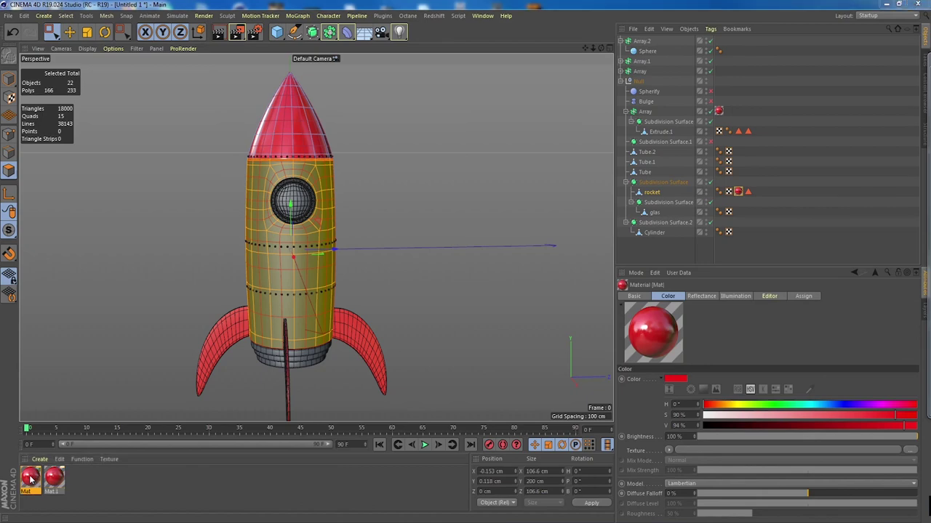
{"action": "left_click_drag", "start_coordinate": [306, 67], "coordinate": [610, 93]}
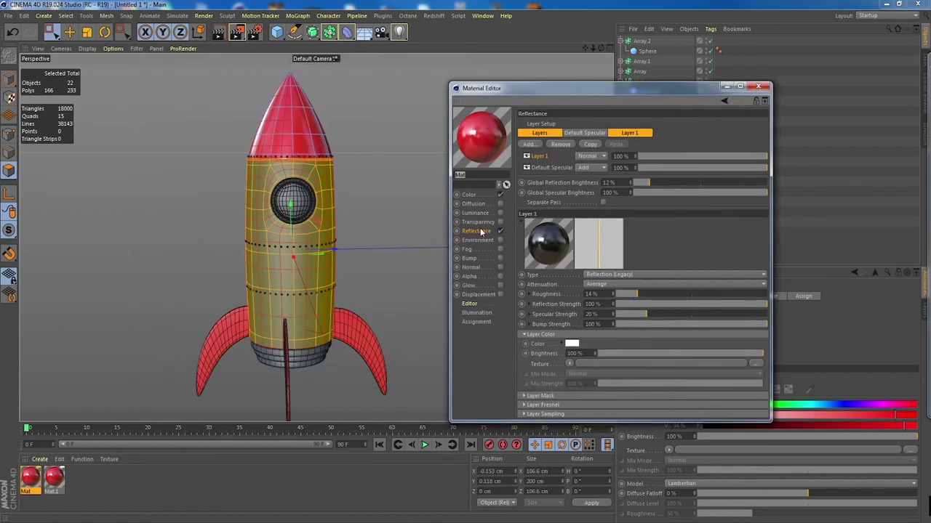
{"action": "left_click", "coordinate": [470, 195]}
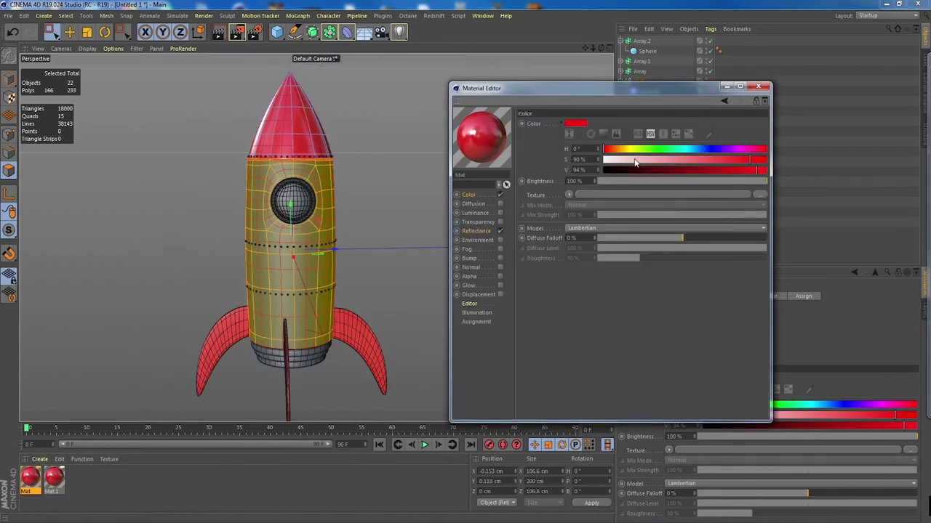
{"action": "left_click_drag", "start_coordinate": [634, 163], "coordinate": [605, 161]}
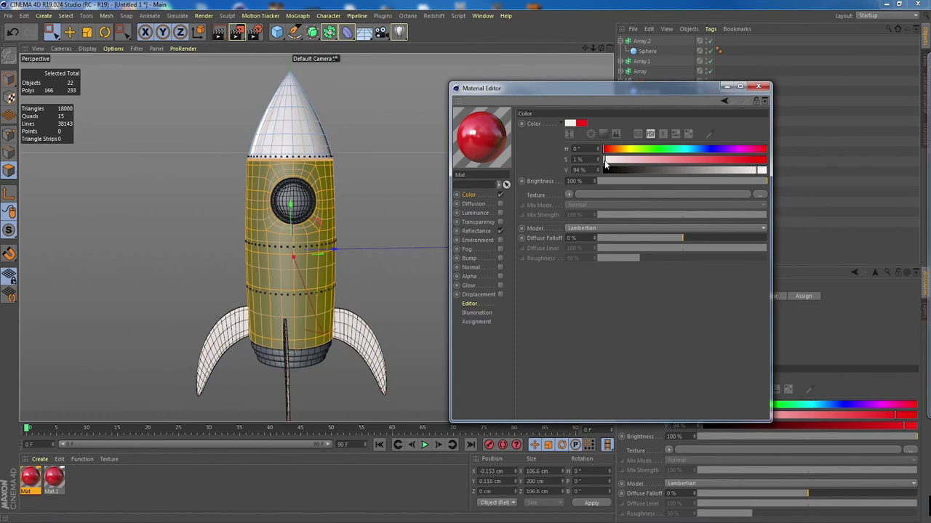
{"action": "left_click", "coordinate": [758, 86]}
{"action": "key", "text": "ctrl+z"}
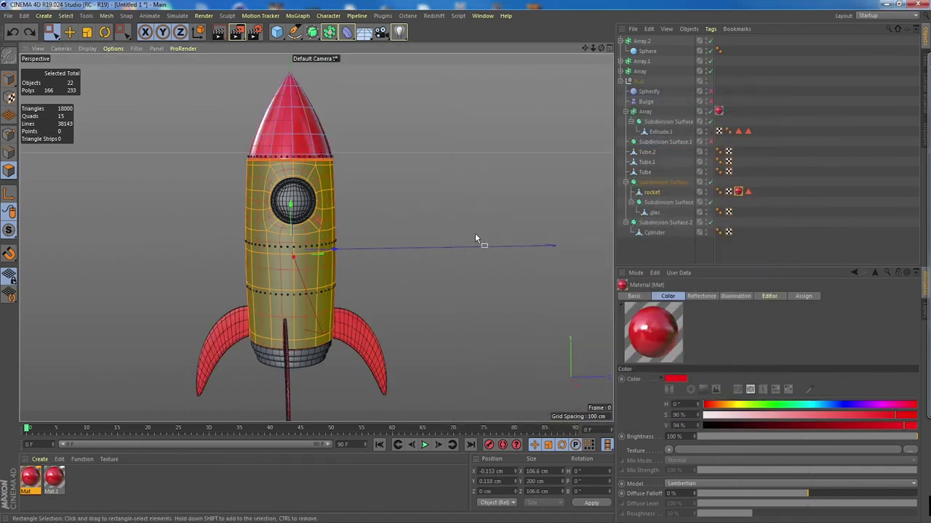
- Recolour the duplicated material white with S 2% and V 100%
{"action": "left_click", "coordinate": [55, 480]}
{"action": "double_click", "coordinate": [55, 480]}
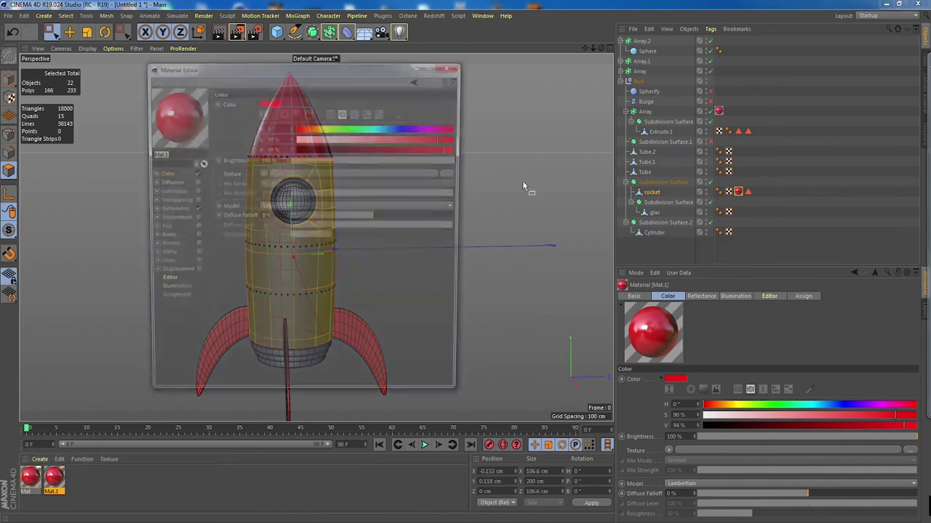
{"action": "left_click_drag", "start_coordinate": [290, 64], "coordinate": [663, 79]}
{"action": "left_click_drag", "start_coordinate": [810, 151], "coordinate": [667, 152]}
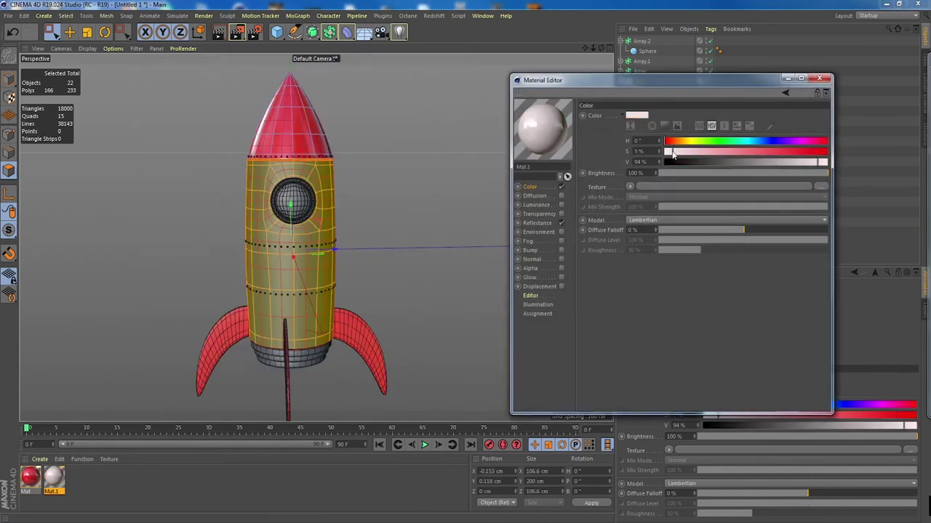
{"action": "left_click_drag", "start_coordinate": [812, 162], "coordinate": [824, 162]}
{"action": "left_click", "coordinate": [819, 79]}
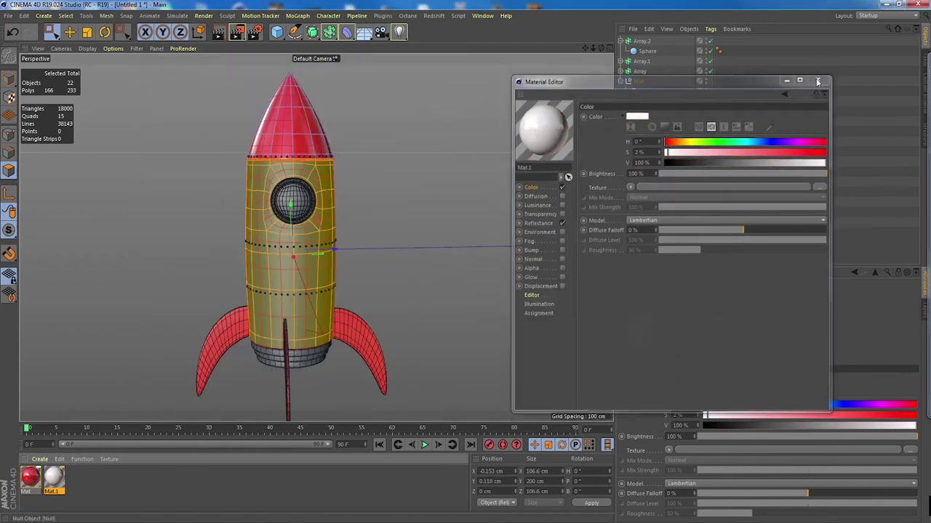
- Apply the white material to the selected body polygons of the rocket and clear the selection
{"action": "right_click", "coordinate": [56, 478]}
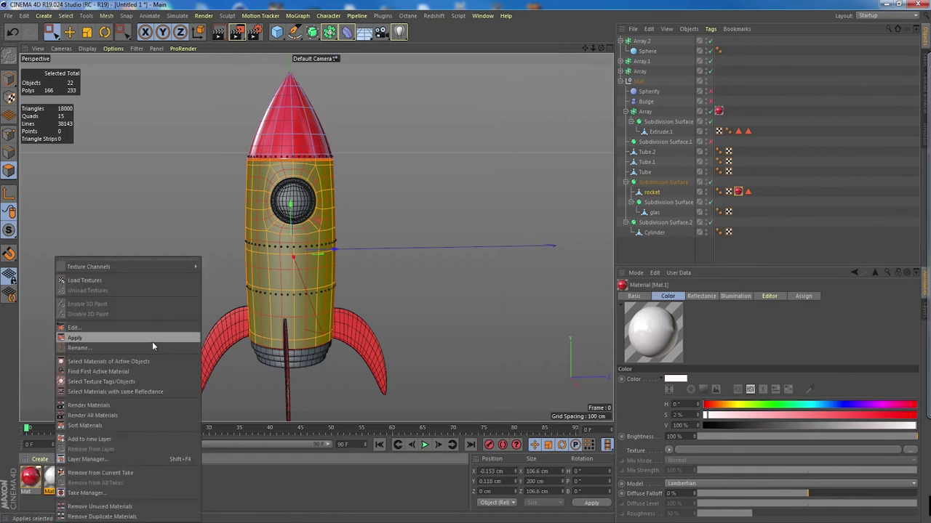
{"action": "left_click", "coordinate": [152, 340]}
{"action": "key", "text": "e"}
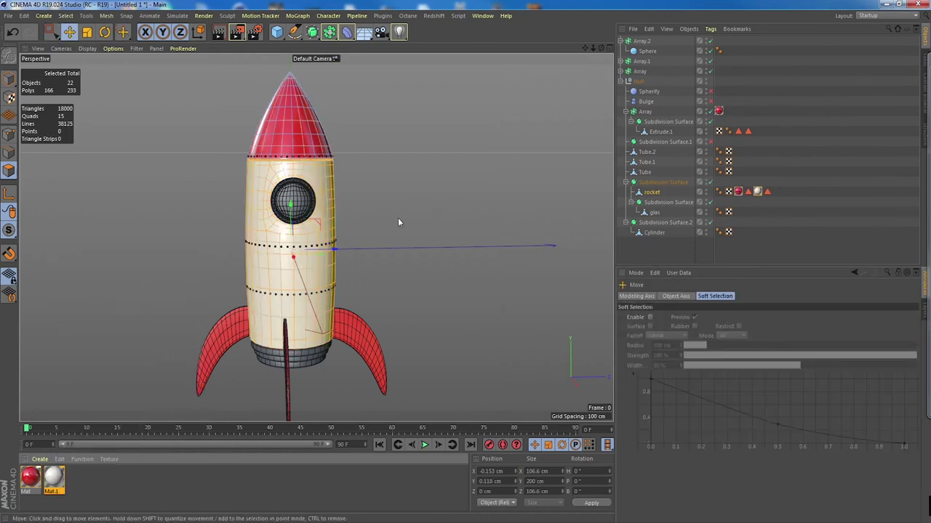
{"action": "left_click", "coordinate": [398, 218]}
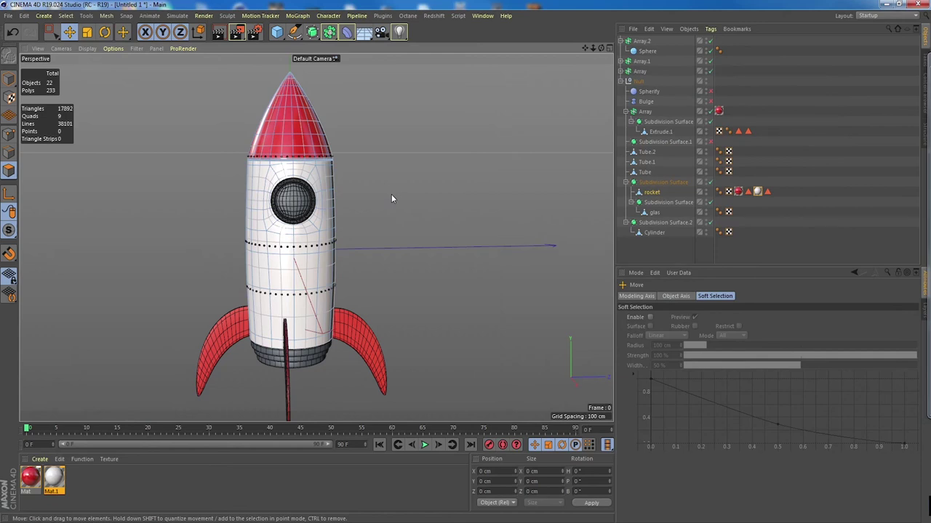
- Switch the viewport to Gouraud Shading without wireframe lines and return to Model mode, reviewing the coloured rocket
{"action": "key", "text": "n"}
{"action": "key", "text": "a"}
{"action": "mouse_move", "coordinate": [392, 194]}
{"action": "left_mouse_down", "text": "alt"}
{"action": "mouse_move", "coordinate": [403, 182]}
{"action": "mouse_move", "coordinate": [366, 200]}
{"action": "mouse_move", "coordinate": [381, 191]}
{"action": "mouse_move", "coordinate": [391, 209]}
{"action": "mouse_move", "coordinate": [419, 211]}
{"action": "left_mouse_up", "text": "alt"}
{"action": "left_click", "coordinate": [9, 78]}
{"action": "right_click_drag", "start_coordinate": [370, 203], "coordinate": [396, 202], "text": "alt"}
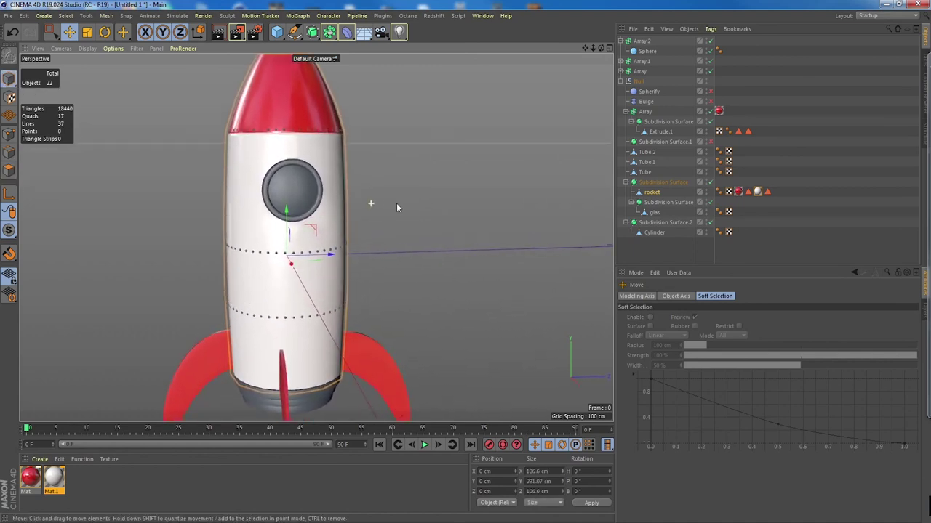
{"action": "middle_click_drag", "start_coordinate": [396, 203], "coordinate": [421, 186], "text": "alt"}
{"action": "right_click_drag", "start_coordinate": [448, 197], "coordinate": [425, 197], "text": "alt"}
{"action": "middle_click_drag", "start_coordinate": [465, 218], "coordinate": [439, 213], "text": "alt"}
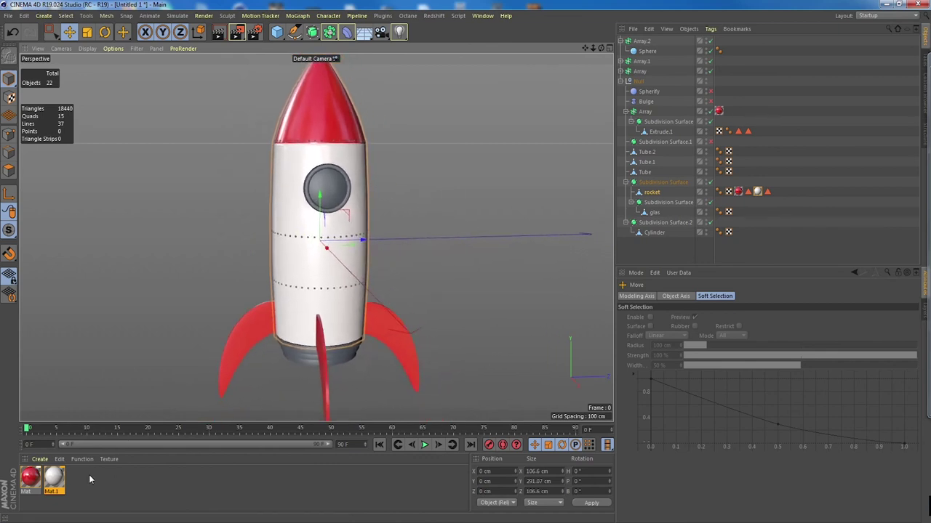
- Duplicate the red material and raise the copy's Global Reflection Brightness to 85% for a metallic look
{"action": "left_click", "coordinate": [31, 477]}
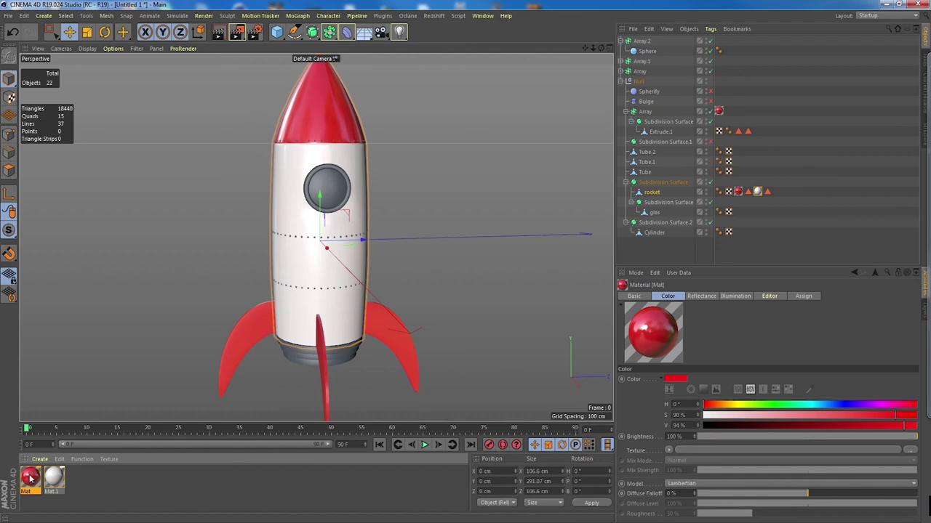
{"action": "key", "text": "ctrl+v"}
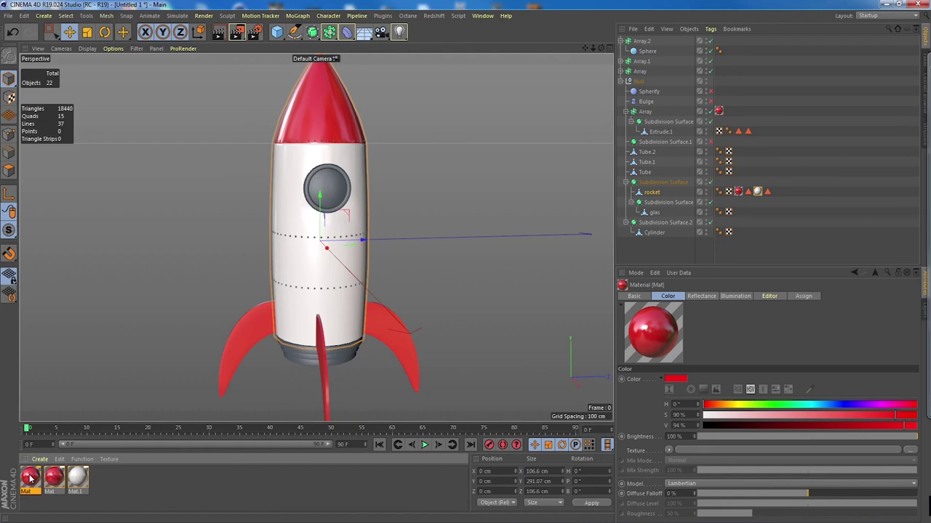
{"action": "double_click", "coordinate": [31, 478]}
{"action": "left_click_drag", "start_coordinate": [278, 65], "coordinate": [627, 67]}
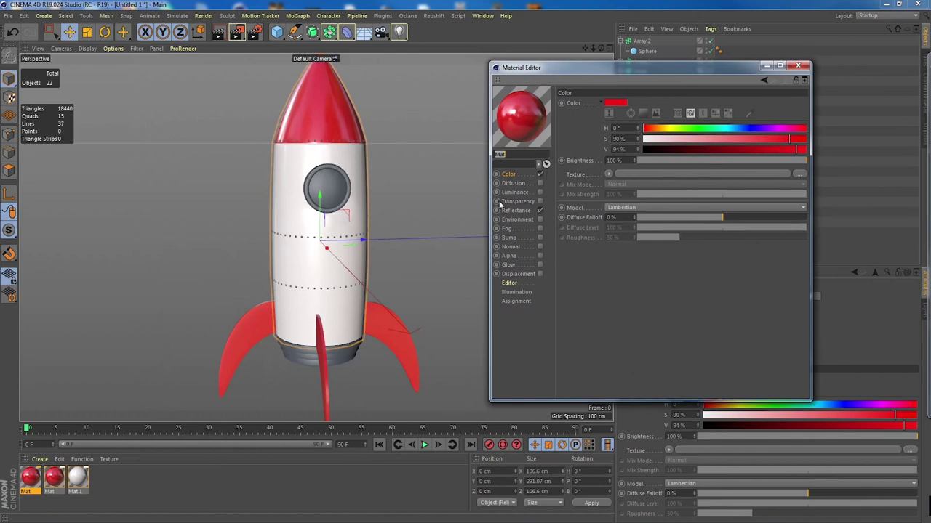
{"action": "left_click", "coordinate": [519, 211]}
{"action": "left_click_drag", "start_coordinate": [695, 162], "coordinate": [786, 161]}
{"action": "left_click", "coordinate": [800, 66]}
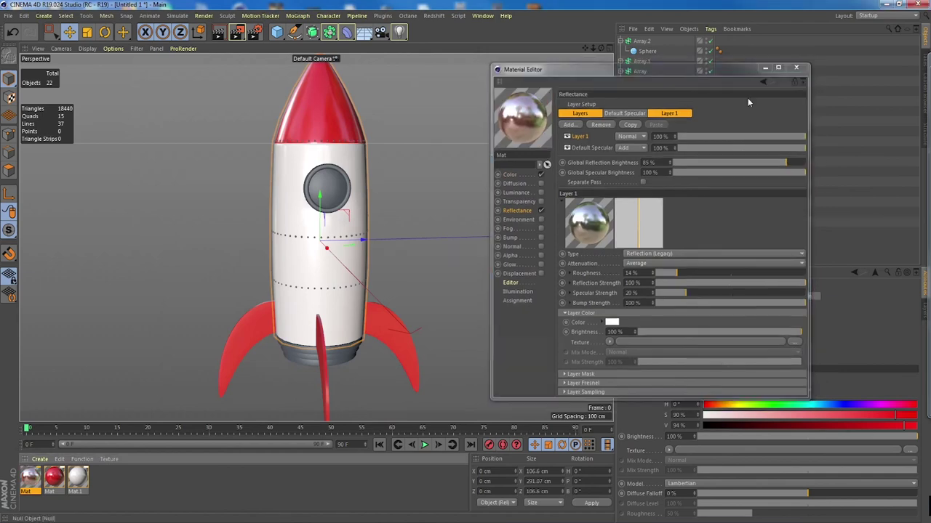
- Apply the metallic duplicate material to the three stepped tubes at the rocket's base
{"action": "left_click_drag", "start_coordinate": [312, 366], "coordinate": [314, 362], "text": "alt"}
{"action": "middle_click_drag", "start_coordinate": [314, 362], "coordinate": [294, 280], "text": "alt"}
{"action": "left_click_drag", "start_coordinate": [295, 280], "coordinate": [456, 295], "text": "alt"}
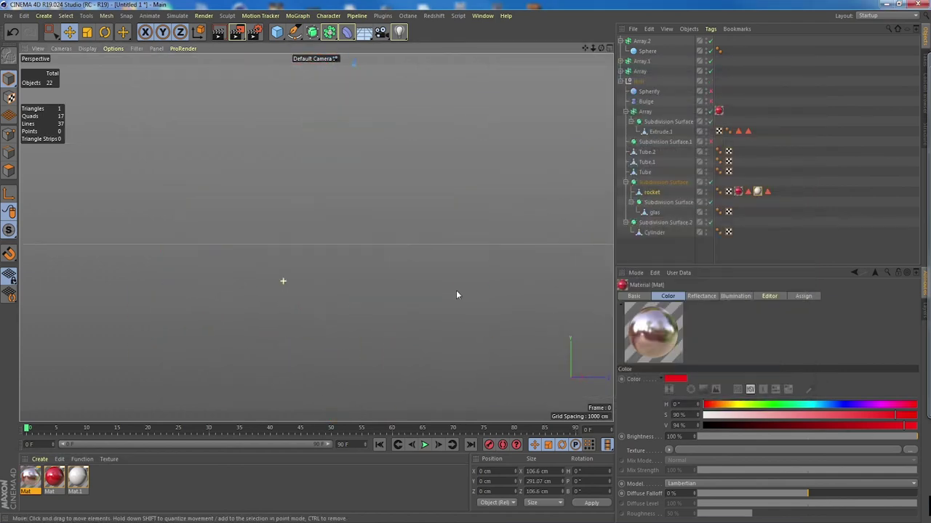
{"action": "left_click_drag", "start_coordinate": [379, 245], "coordinate": [410, 216], "text": "alt"}
{"action": "left_click", "coordinate": [377, 221]}
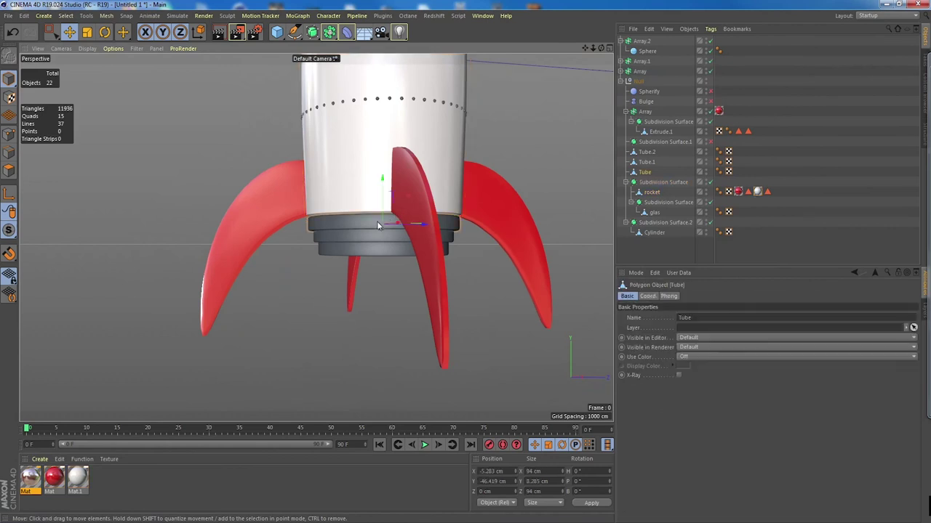
{"action": "left_click", "coordinate": [378, 234], "text": "shift"}
{"action": "left_click", "coordinate": [376, 248], "text": "shift"}
{"action": "right_click", "coordinate": [31, 478]}
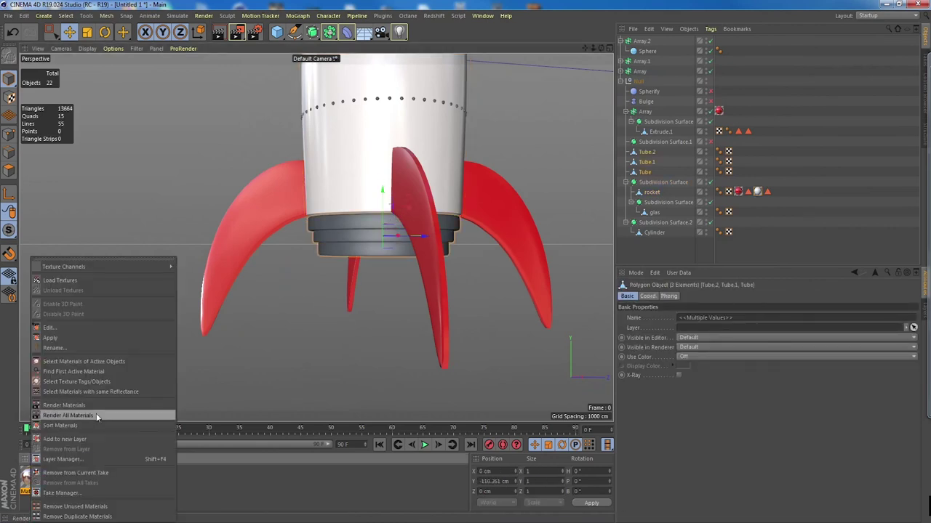
{"action": "left_click", "coordinate": [118, 341]}
- Apply the red material to the ring around the rocket's round window
{"action": "left_click_drag", "start_coordinate": [378, 254], "coordinate": [382, 249], "text": "alt"}
{"action": "right_click_drag", "start_coordinate": [501, 169], "coordinate": [439, 140], "text": "alt"}
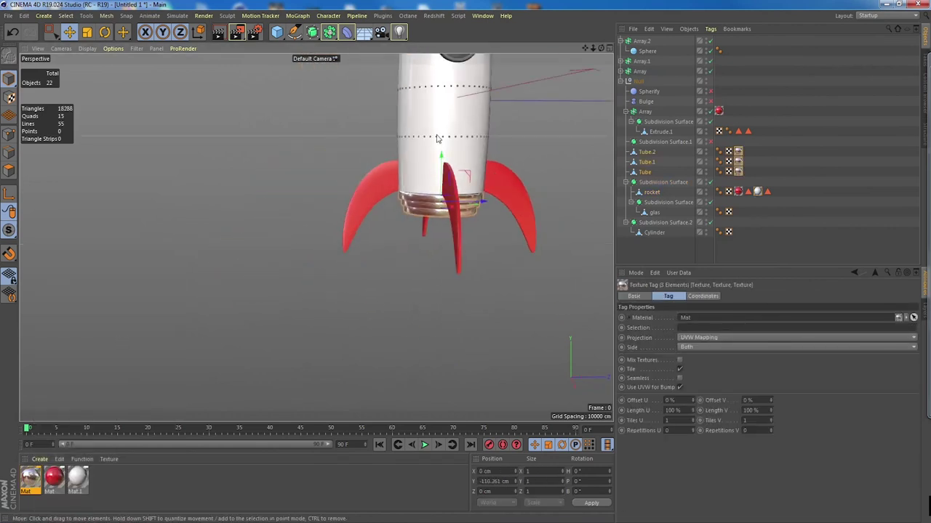
{"action": "middle_click_drag", "start_coordinate": [439, 140], "coordinate": [306, 247], "text": "alt"}
{"action": "right_click_drag", "start_coordinate": [306, 178], "coordinate": [364, 179], "text": "alt"}
{"action": "middle_click_drag", "start_coordinate": [364, 176], "coordinate": [365, 222], "text": "alt"}
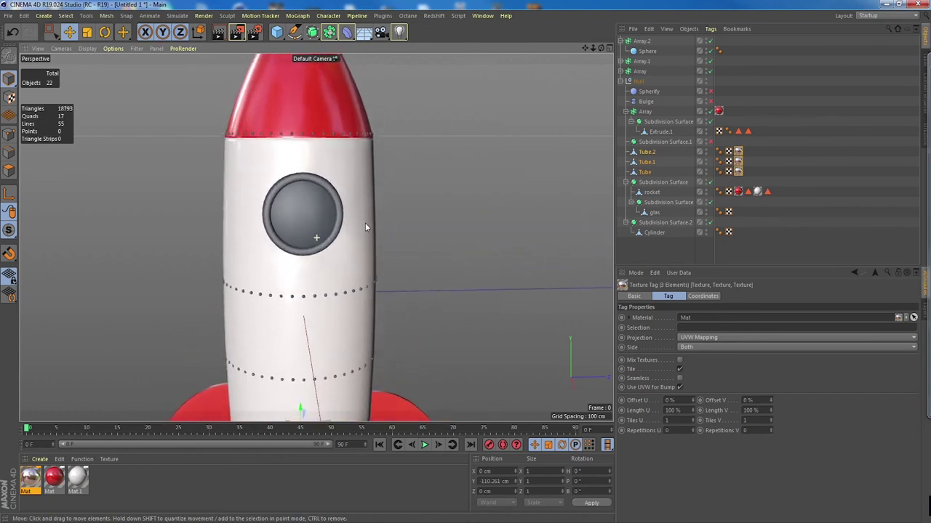
{"action": "left_click_drag", "start_coordinate": [353, 228], "coordinate": [372, 229], "text": "alt"}
{"action": "right_click_drag", "start_coordinate": [308, 191], "coordinate": [363, 197], "text": "alt"}
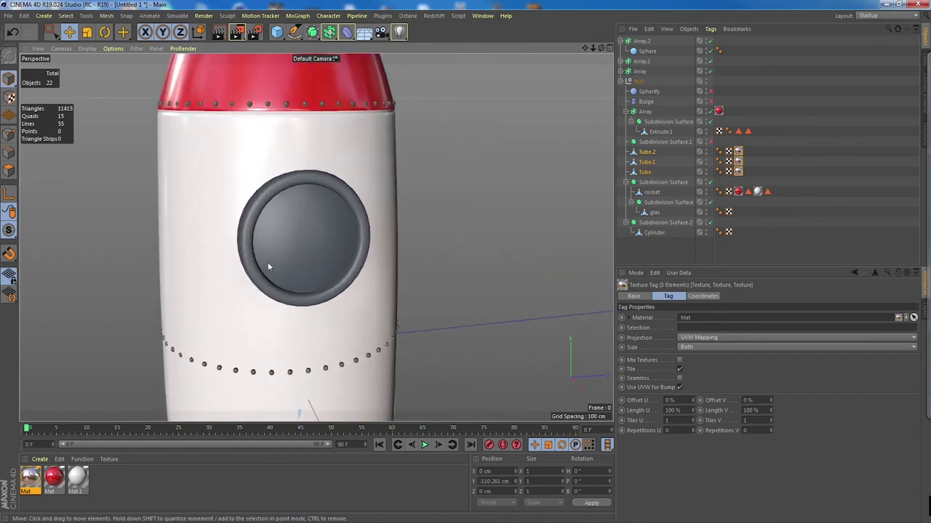
{"action": "left_click_drag", "start_coordinate": [263, 261], "coordinate": [287, 252], "text": "alt"}
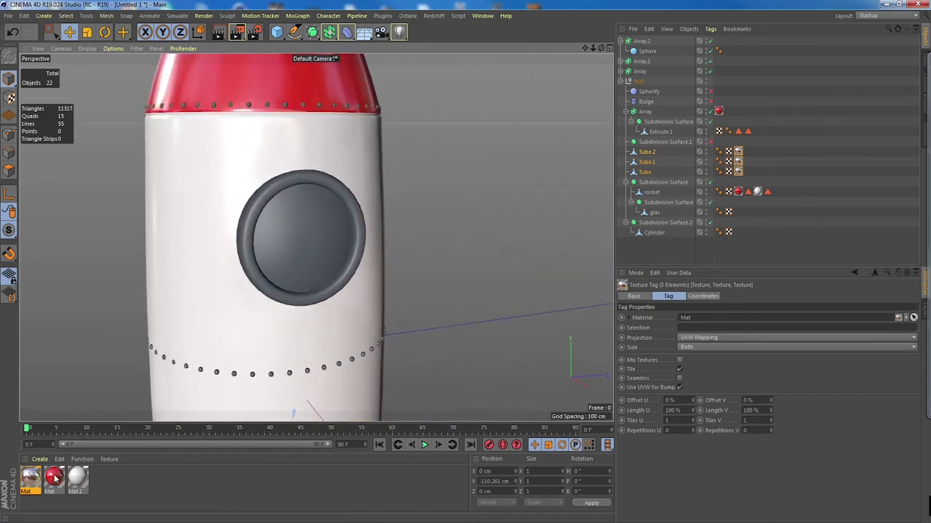
{"action": "left_click_drag", "start_coordinate": [55, 475], "coordinate": [267, 195]}
- Create a new material and apply it to the window's glass
{"action": "mouse_move", "coordinate": [356, 210]}
{"action": "left_mouse_down", "text": "alt"}
{"action": "mouse_move", "coordinate": [288, 190]}
{"action": "mouse_move", "coordinate": [349, 218]}
{"action": "left_mouse_up", "text": "alt"}
{"action": "double_click", "coordinate": [131, 480]}
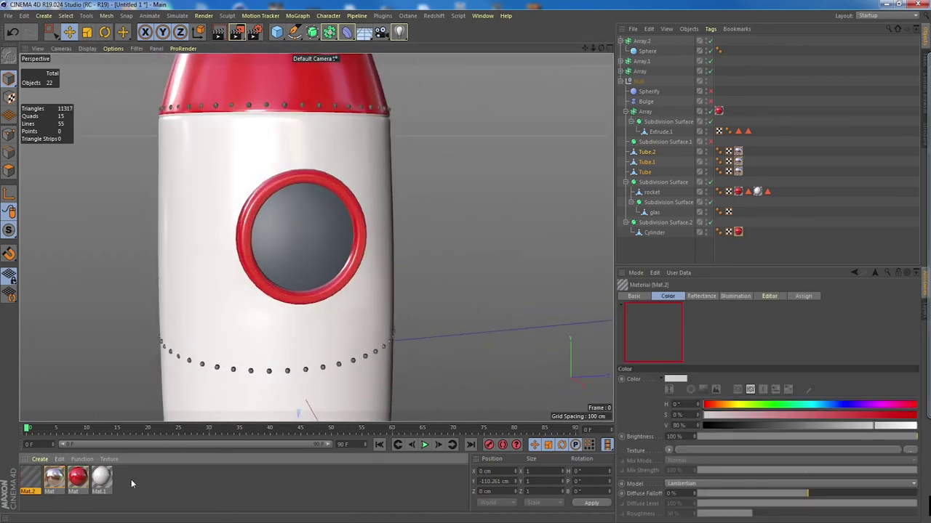
{"action": "left_click_drag", "start_coordinate": [30, 476], "coordinate": [290, 237]}
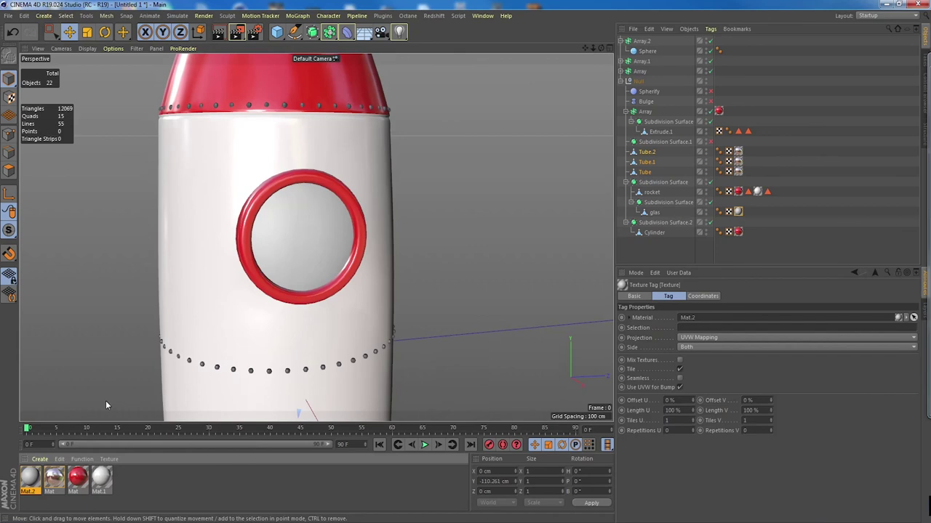
- Recolour the glass material blue with H 195° and S 80%, toggling its Reflectance channel while editing
{"action": "double_click", "coordinate": [30, 476]}
{"action": "left_click_drag", "start_coordinate": [304, 65], "coordinate": [556, 80]}
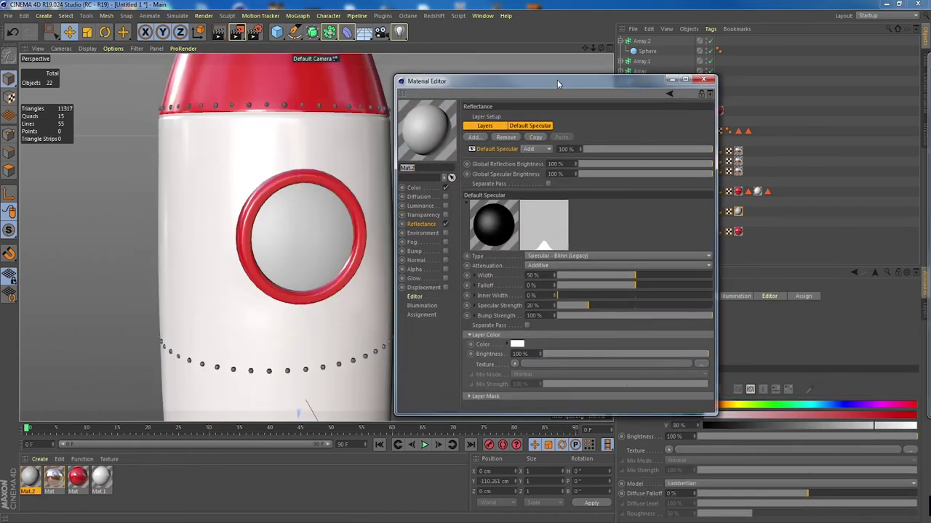
{"action": "left_click", "coordinate": [445, 224]}
{"action": "left_click", "coordinate": [414, 188]}
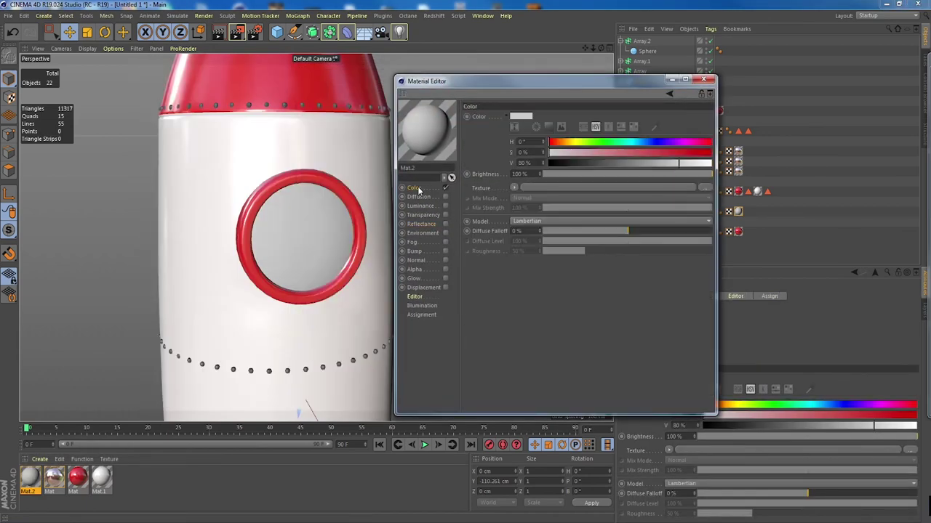
{"action": "left_click", "coordinate": [637, 142]}
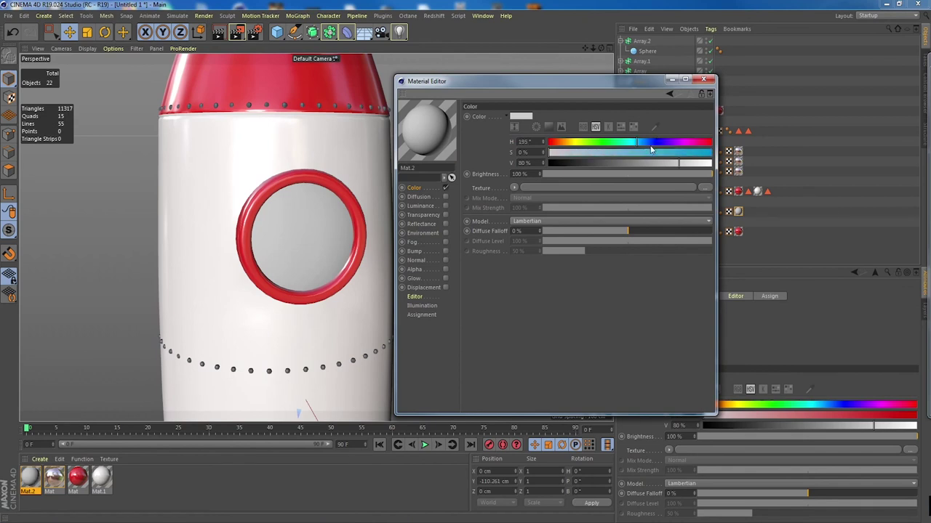
{"action": "left_click", "coordinate": [681, 152]}
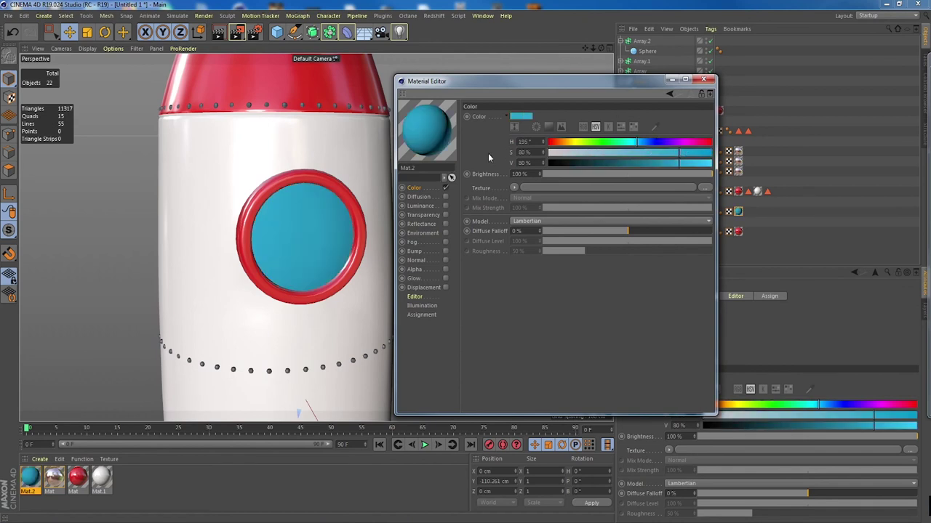
{"action": "left_click", "coordinate": [422, 225]}
{"action": "left_click", "coordinate": [446, 224]}
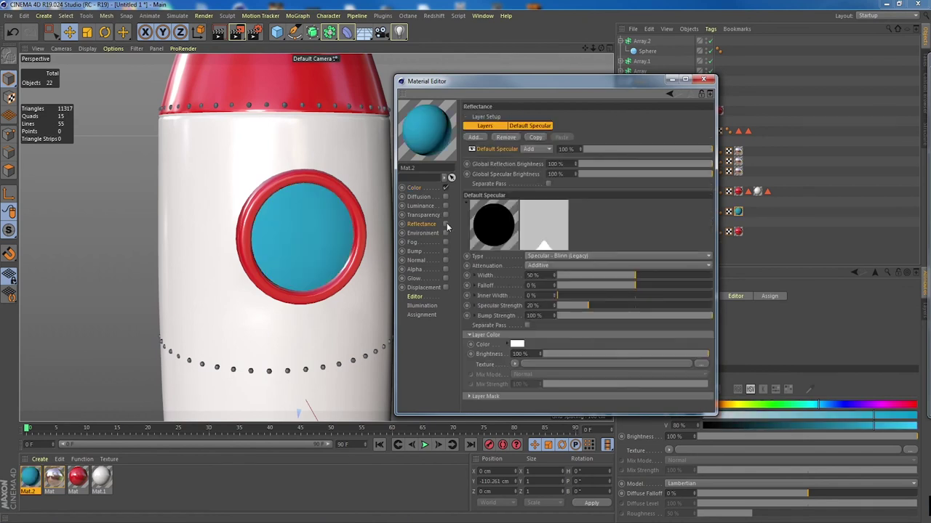
{"action": "left_click", "coordinate": [703, 80]}
- Render a preview of the whole rocket in the viewport
{"action": "scroll", "coordinate": [443, 213], "scroll_direction": "down", "scroll_amount": 5}
{"action": "middle_click_drag", "start_coordinate": [405, 237], "coordinate": [364, 216], "text": "alt"}
{"action": "right_click_drag", "start_coordinate": [437, 245], "coordinate": [405, 243], "text": "alt"}
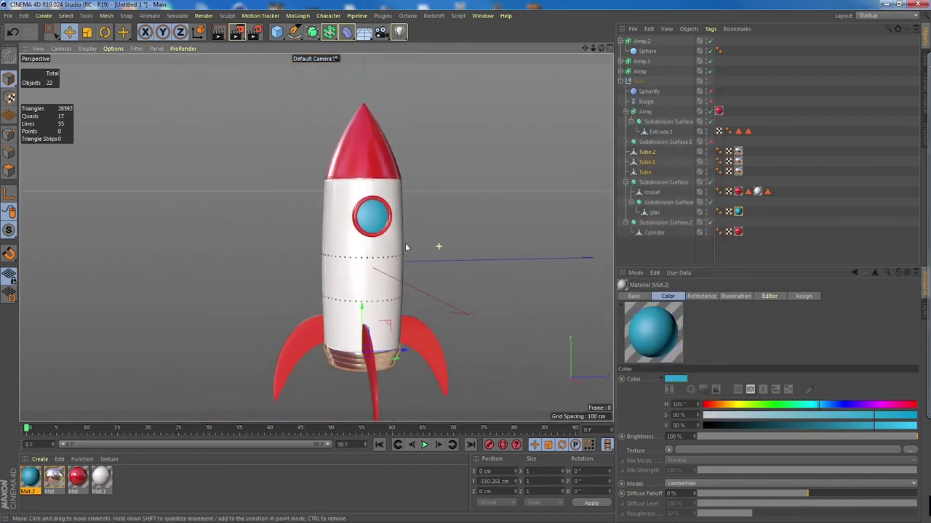
{"action": "middle_click_drag", "start_coordinate": [407, 237], "coordinate": [347, 225], "text": "alt"}
{"action": "right_click_drag", "start_coordinate": [347, 225], "coordinate": [379, 233], "text": "alt"}
{"action": "left_click_drag", "start_coordinate": [380, 236], "coordinate": [412, 236], "text": "alt"}
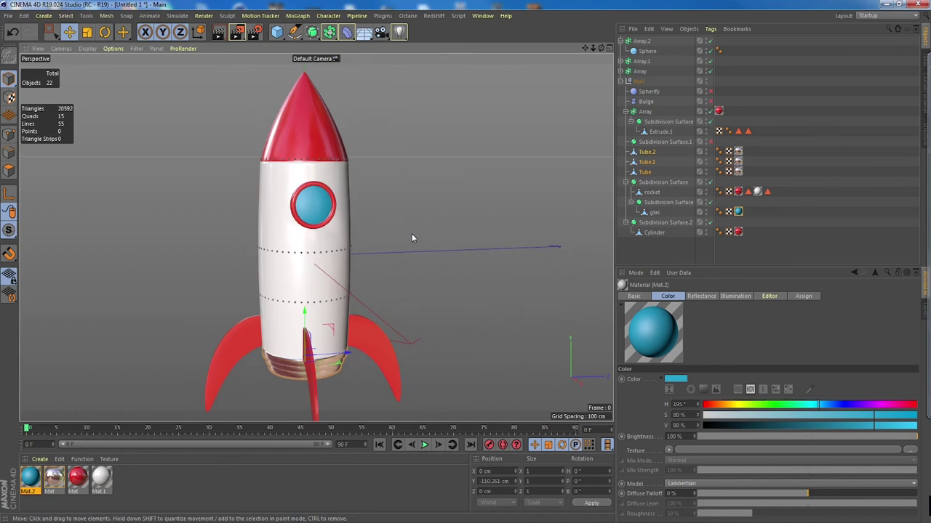
{"action": "key", "text": "ctrl+r"}
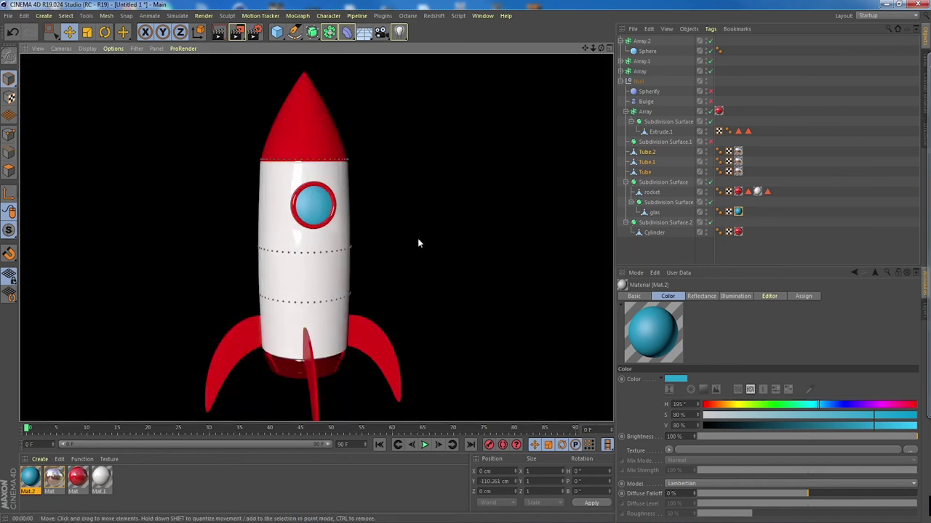
- Apply the metallic material to the two rivet rings on the rocket's white body
{"action": "left_click_drag", "start_coordinate": [418, 243], "coordinate": [408, 220], "text": "alt"}
{"action": "scroll", "coordinate": [406, 218], "scroll_direction": "up", "scroll_amount": 5}
{"action": "left_click", "coordinate": [407, 231]}
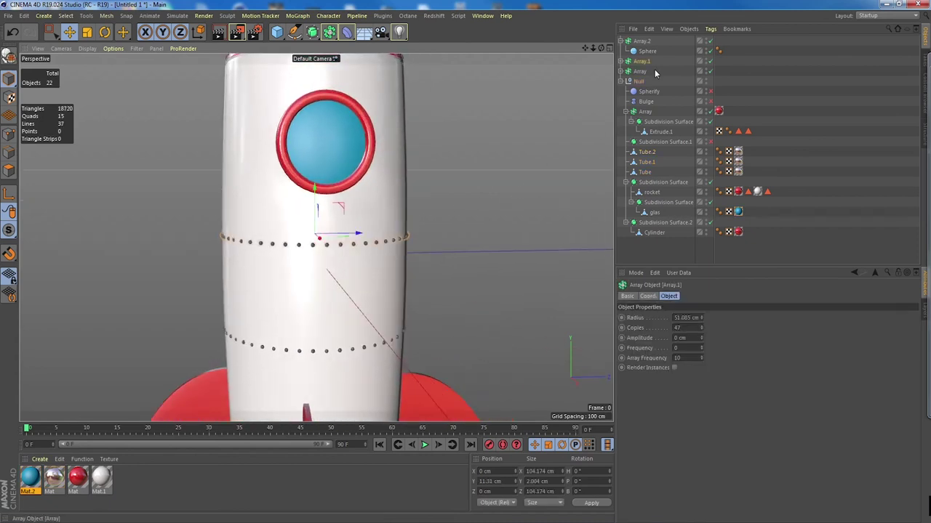
{"action": "right_click", "coordinate": [55, 477]}
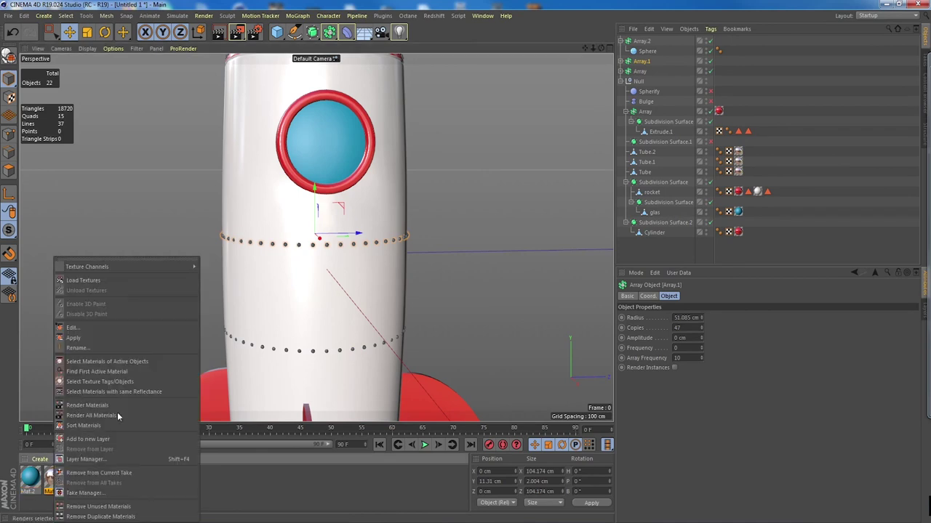
{"action": "left_click", "coordinate": [150, 338]}
{"action": "left_click", "coordinate": [259, 351]}
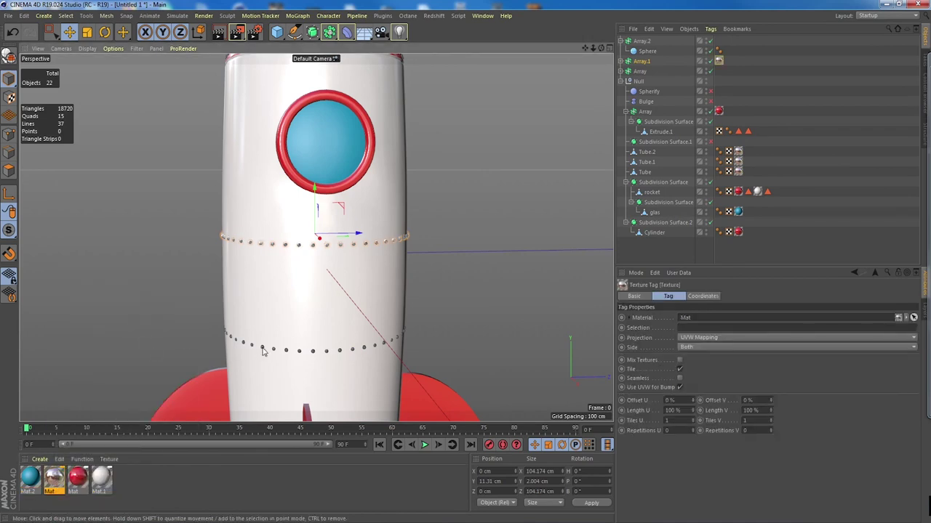
{"action": "right_click", "coordinate": [54, 479]}
{"action": "left_click", "coordinate": [140, 338]}
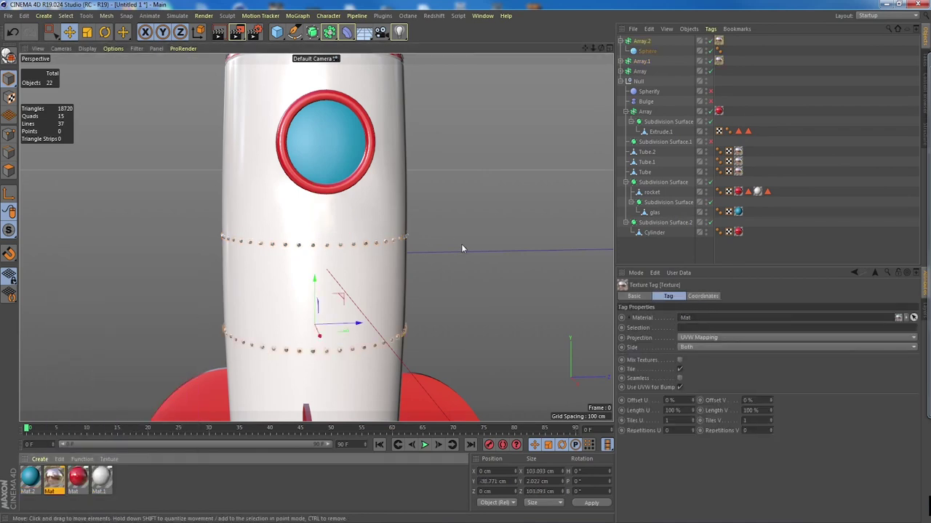
- Apply the metallic material to the rivet ring at the base of the red nose cone
{"action": "right_click_drag", "start_coordinate": [461, 243], "coordinate": [462, 168], "text": "alt"}
{"action": "middle_click_drag", "start_coordinate": [462, 168], "coordinate": [382, 240], "text": "alt"}
{"action": "right_click_drag", "start_coordinate": [281, 149], "coordinate": [379, 182], "text": "alt"}
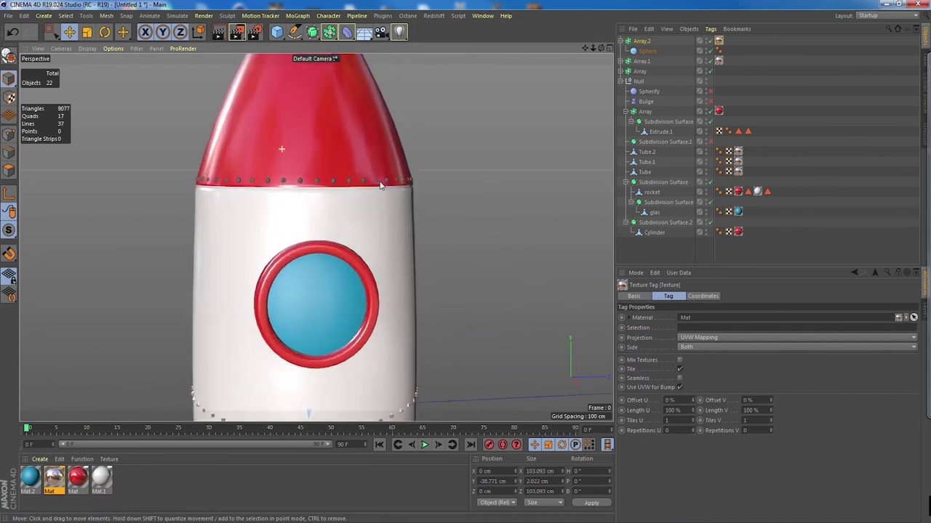
{"action": "left_click", "coordinate": [322, 186]}
{"action": "right_click", "coordinate": [52, 478]}
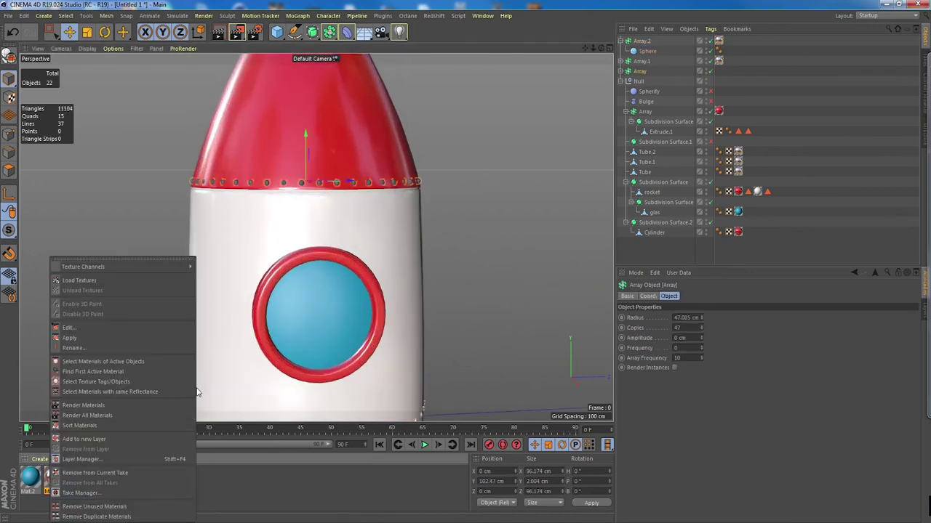
{"action": "left_click", "coordinate": [165, 338]}
- Examine the materials on the window, rivets, fins and base from close up and with the whole rocket framed
{"action": "scroll", "coordinate": [446, 249], "scroll_direction": "down", "scroll_amount": 2}
{"action": "right_click_drag", "start_coordinate": [447, 248], "coordinate": [426, 255], "text": "alt"}
{"action": "middle_click_drag", "start_coordinate": [473, 290], "coordinate": [389, 227], "text": "alt"}
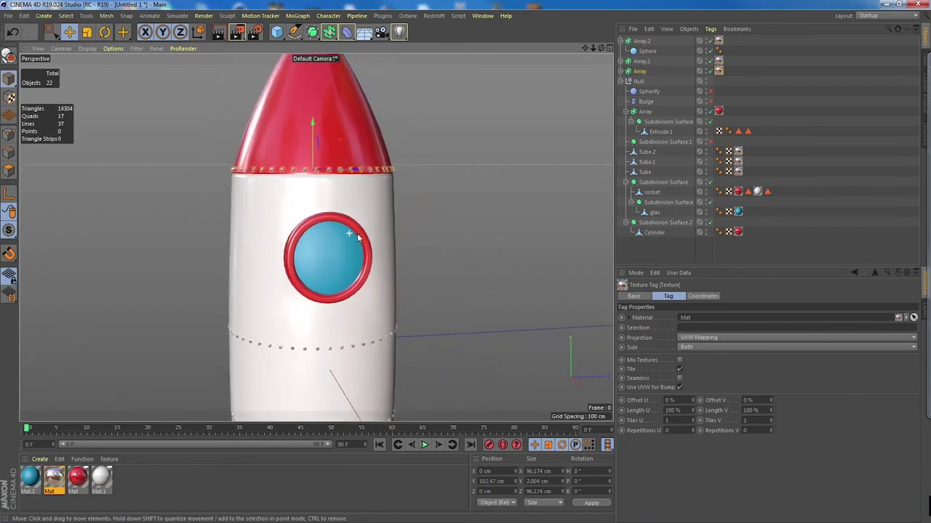
{"action": "left_click_drag", "start_coordinate": [389, 227], "coordinate": [422, 236], "text": "alt"}
{"action": "mouse_move", "coordinate": [389, 222]}
{"action": "right_mouse_down", "text": "alt"}
{"action": "mouse_move", "coordinate": [426, 228]}
{"action": "mouse_move", "coordinate": [384, 230]}
{"action": "right_mouse_up", "text": "alt"}
{"action": "mouse_move", "coordinate": [382, 249]}
{"action": "left_mouse_down", "text": "alt"}
{"action": "mouse_move", "coordinate": [450, 250]}
{"action": "mouse_move", "coordinate": [382, 250]}
{"action": "left_mouse_up", "text": "alt"}
{"action": "right_click_drag", "start_coordinate": [463, 257], "coordinate": [392, 258], "text": "alt"}
{"action": "middle_click_drag", "start_coordinate": [394, 258], "coordinate": [336, 227], "text": "alt"}
{"action": "right_click_drag", "start_coordinate": [385, 247], "coordinate": [365, 247], "text": "alt"}
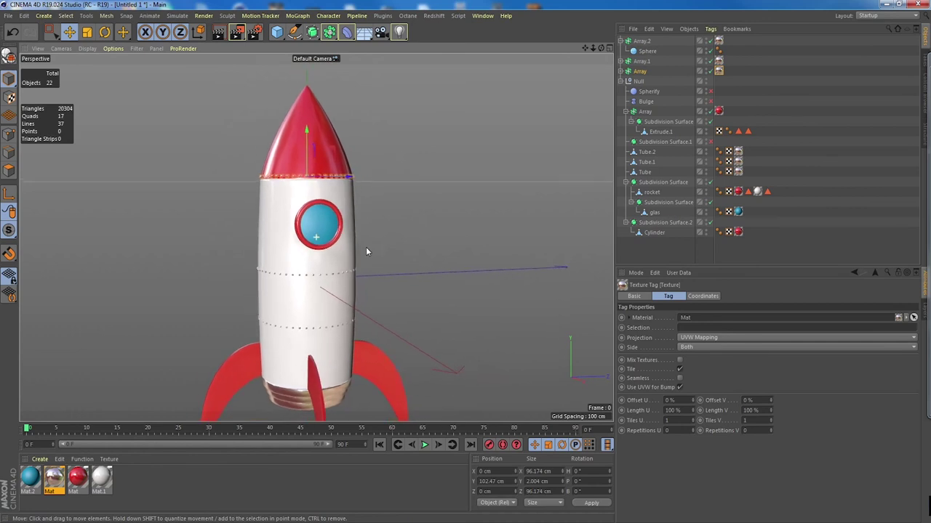
{"action": "left_click_drag", "start_coordinate": [366, 246], "coordinate": [427, 247], "text": "alt"}
{"action": "middle_click_drag", "start_coordinate": [426, 247], "coordinate": [392, 224], "text": "alt"}
{"action": "left_click_drag", "start_coordinate": [390, 257], "coordinate": [383, 253], "text": "alt"}
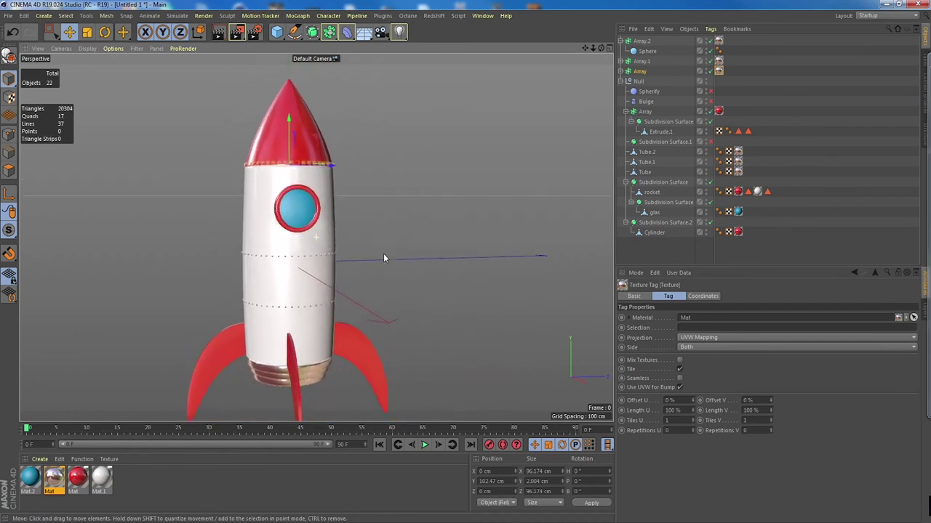
{"action": "middle_click_drag", "start_coordinate": [429, 254], "coordinate": [423, 250], "text": "alt"}
{"action": "right_click_drag", "start_coordinate": [424, 250], "coordinate": [409, 244], "text": "alt"}
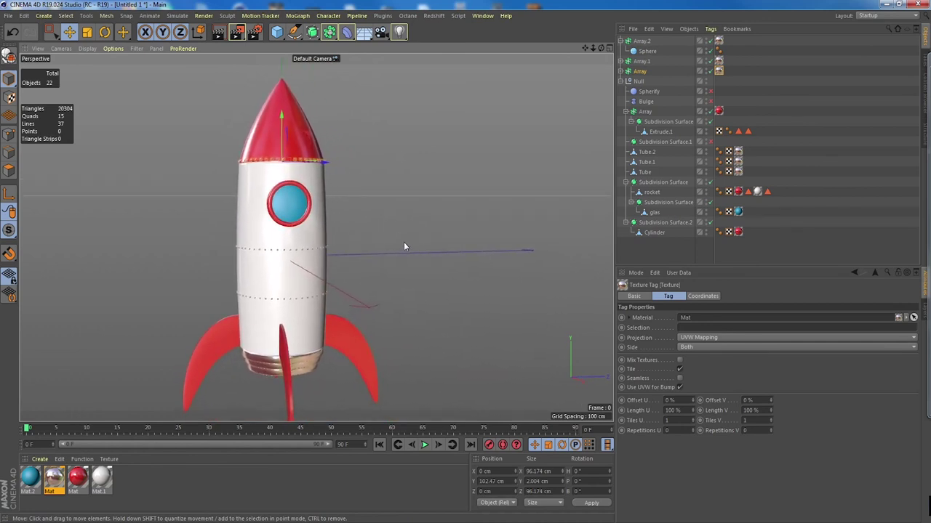
{"action": "scroll", "coordinate": [404, 241], "scroll_direction": "up", "scroll_amount": 3}
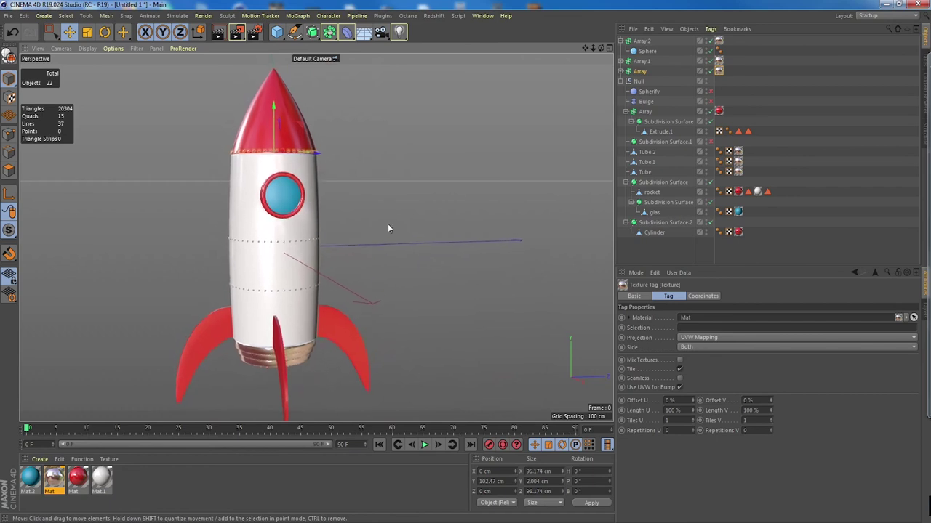
{"action": "left_click_drag", "start_coordinate": [388, 225], "coordinate": [384, 224], "text": "alt"}
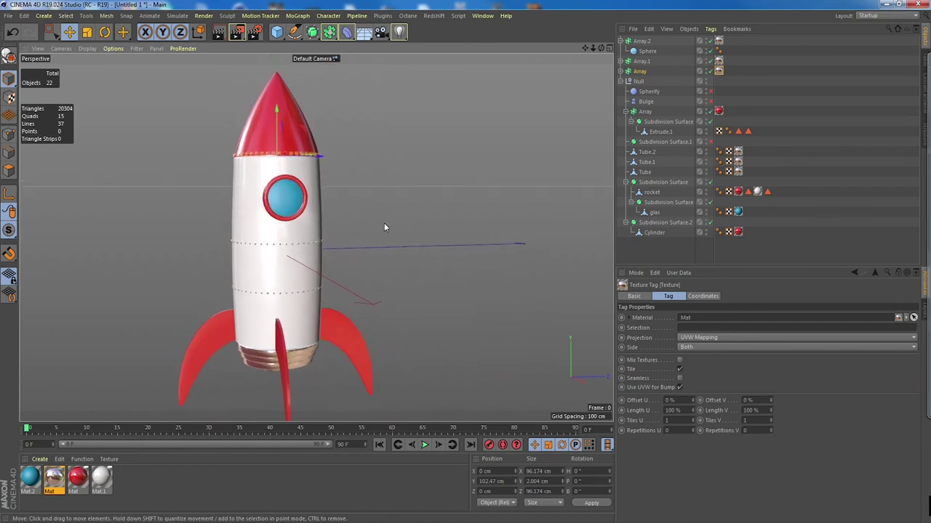
- Clear the selection and render the rocket in the viewport to check the metallic parts, then return to the shaded view
{"action": "left_click", "coordinate": [422, 214]}
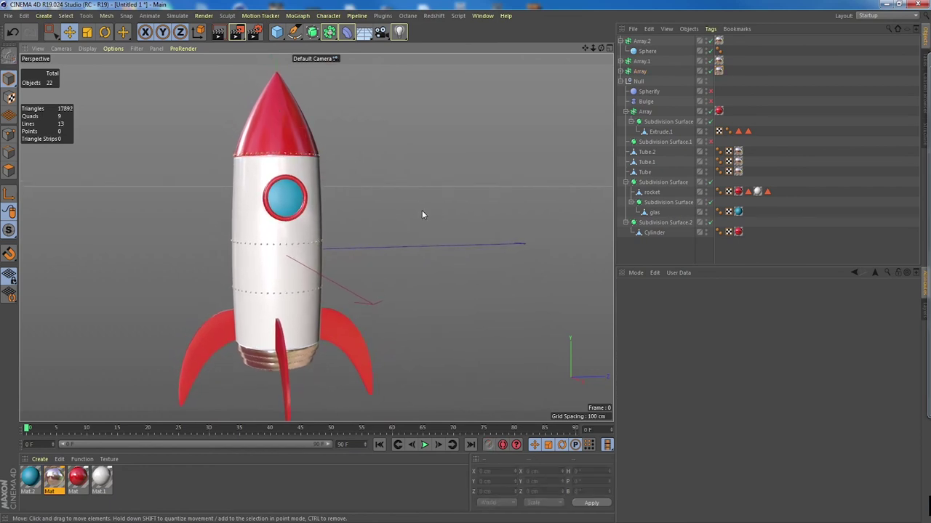
{"action": "key", "text": "ctrl+r"}
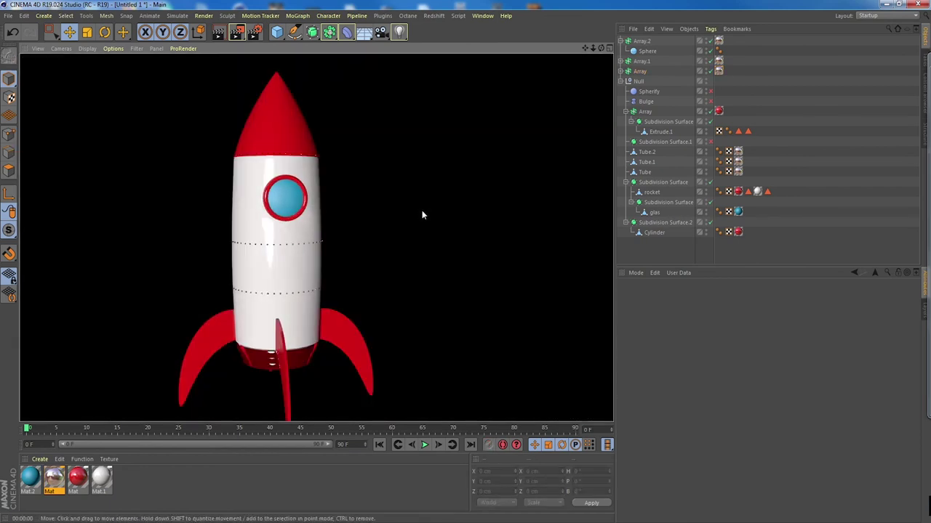
{"action": "left_click", "coordinate": [428, 204]}
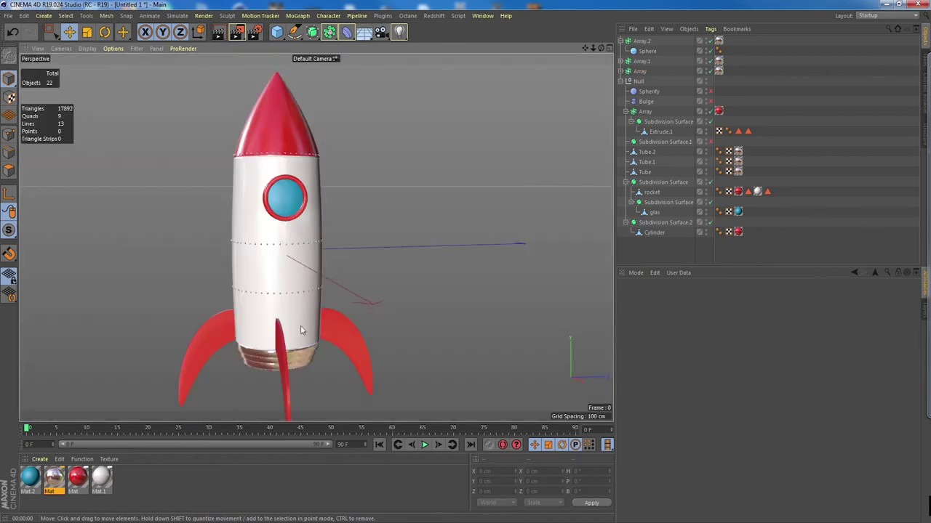
- Set the metallic material's Layer 1 Roughness to 21% and its colour to grey with S 0% and V 34%
{"action": "left_click", "coordinate": [54, 480]}
{"action": "double_click", "coordinate": [53, 480]}
{"action": "left_click_drag", "start_coordinate": [247, 70], "coordinate": [538, 90]}
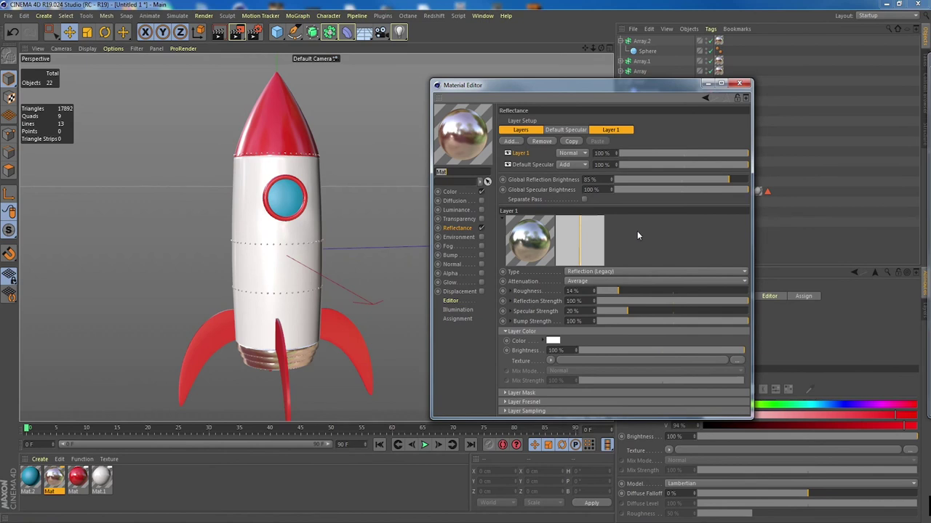
{"action": "left_click", "coordinate": [638, 290]}
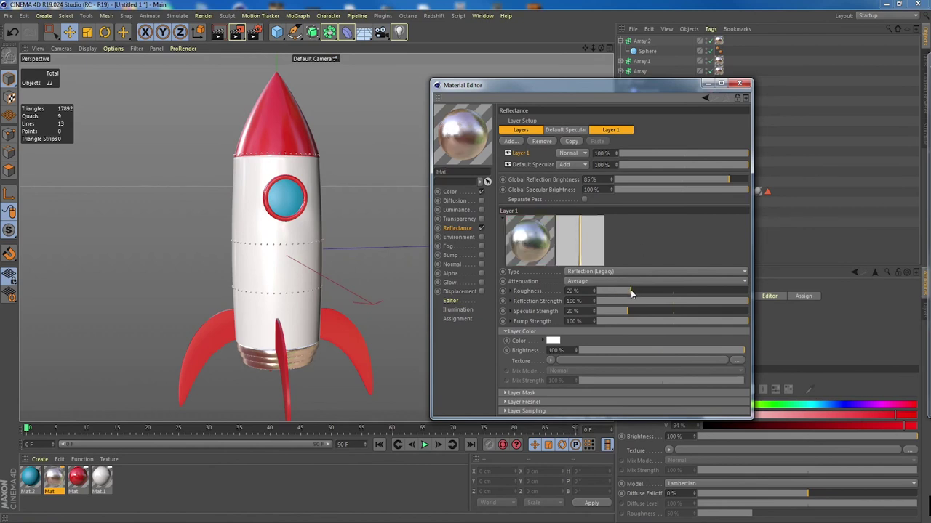
{"action": "left_click_drag", "start_coordinate": [638, 291], "coordinate": [628, 291]}
{"action": "left_click", "coordinate": [450, 192]}
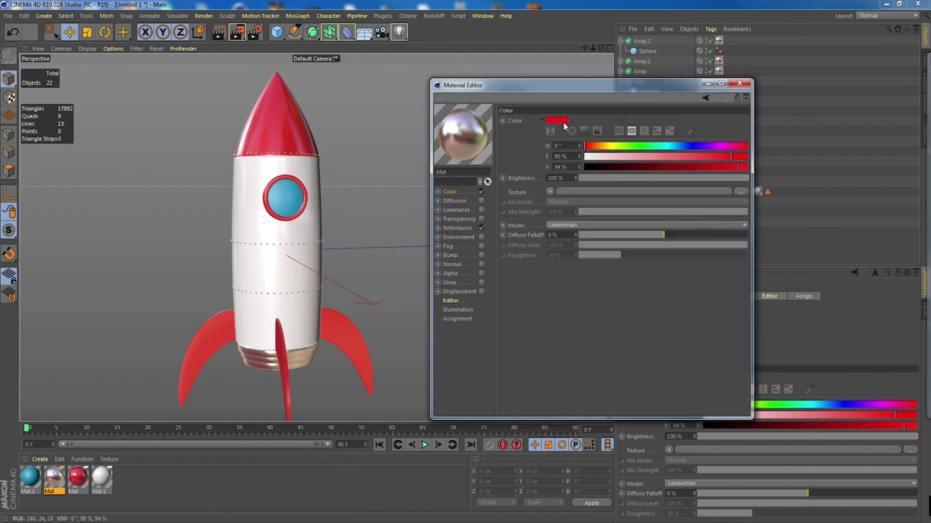
{"action": "mouse_move", "coordinate": [623, 167]}
{"action": "left_mouse_down"}
{"action": "mouse_move", "coordinate": [585, 167]}
{"action": "mouse_move", "coordinate": [639, 167]}
{"action": "left_mouse_up"}
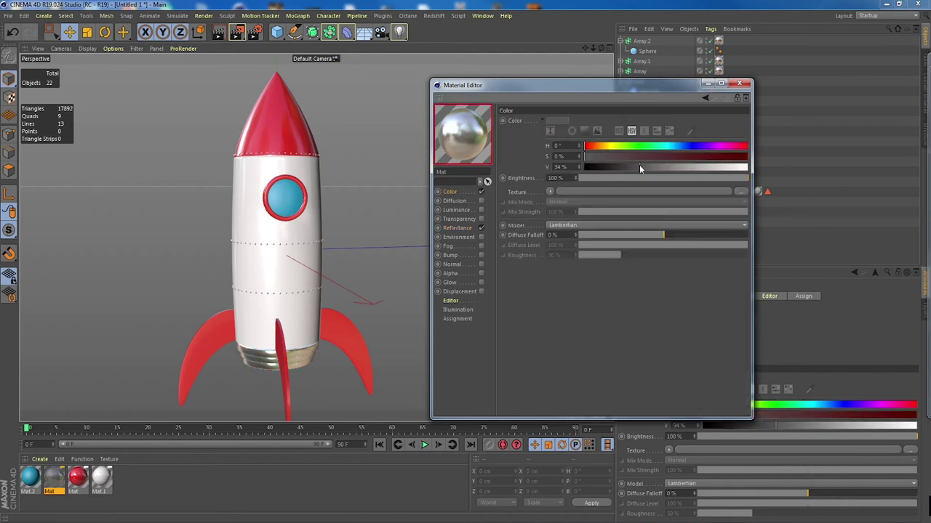
- Lower the metallic material's Layer 1 reflection opacity to about 34% and render the view again
{"action": "left_click", "coordinate": [456, 228]}
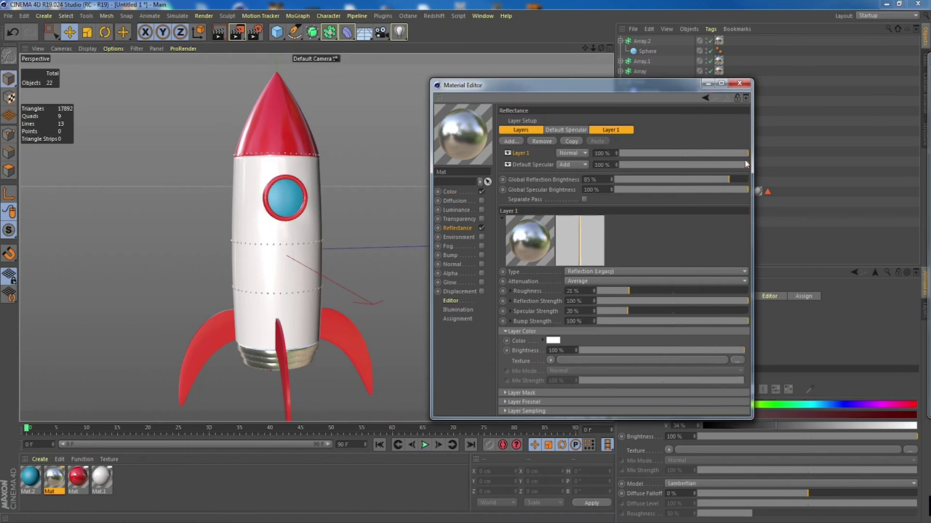
{"action": "left_click_drag", "start_coordinate": [747, 157], "coordinate": [703, 155]}
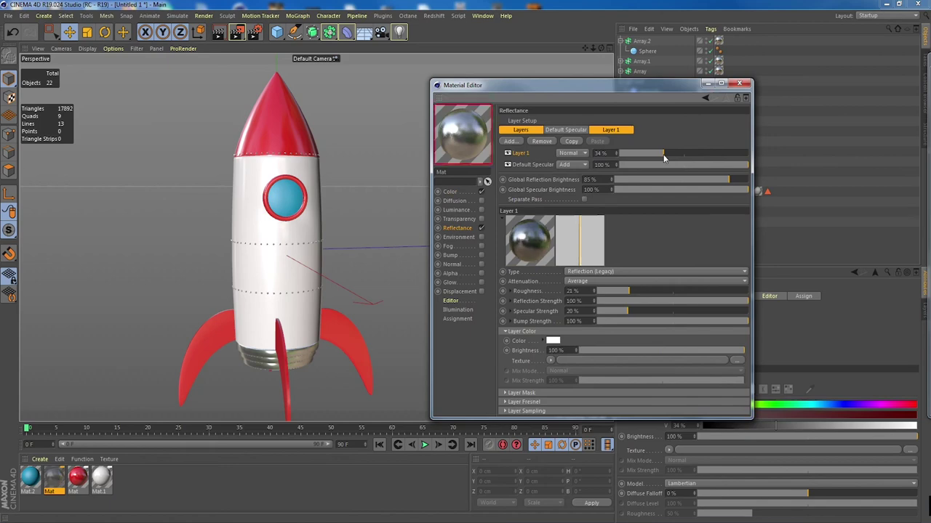
{"action": "left_click", "coordinate": [738, 83]}
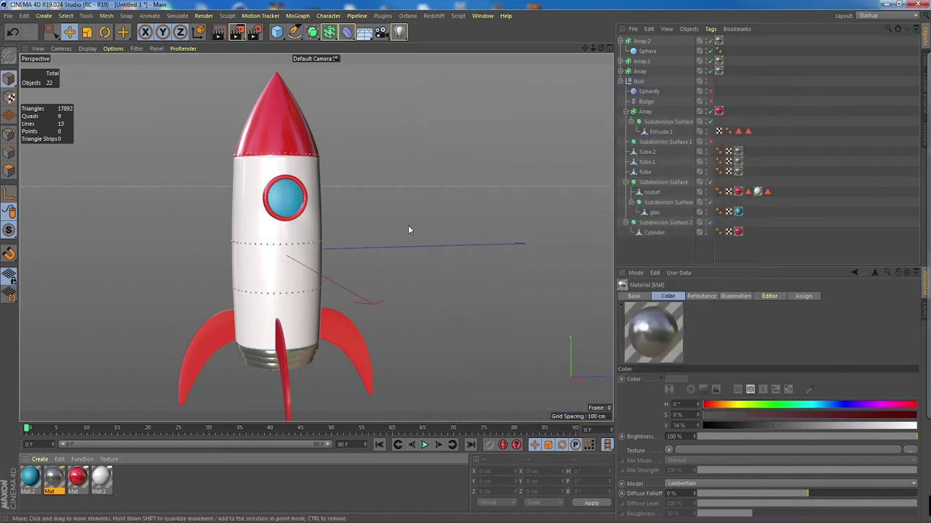
{"action": "key", "text": "ctrl+r"}
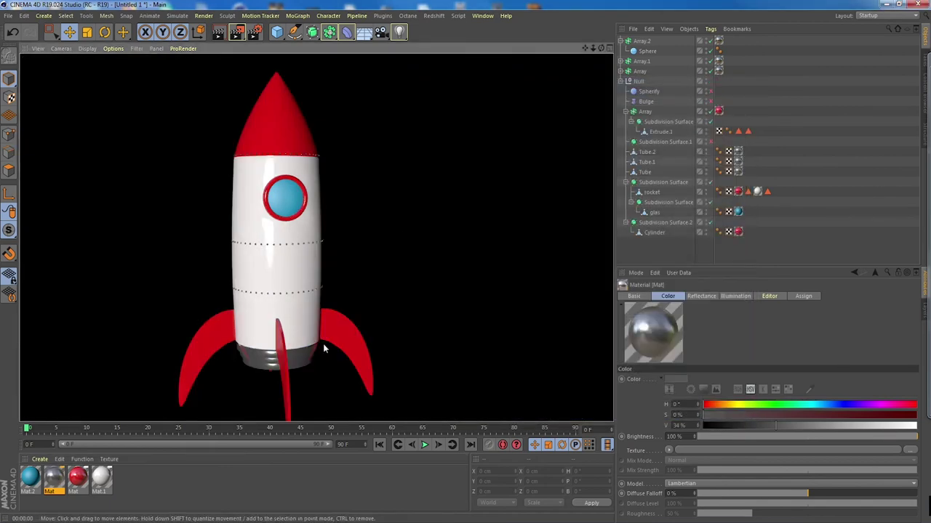